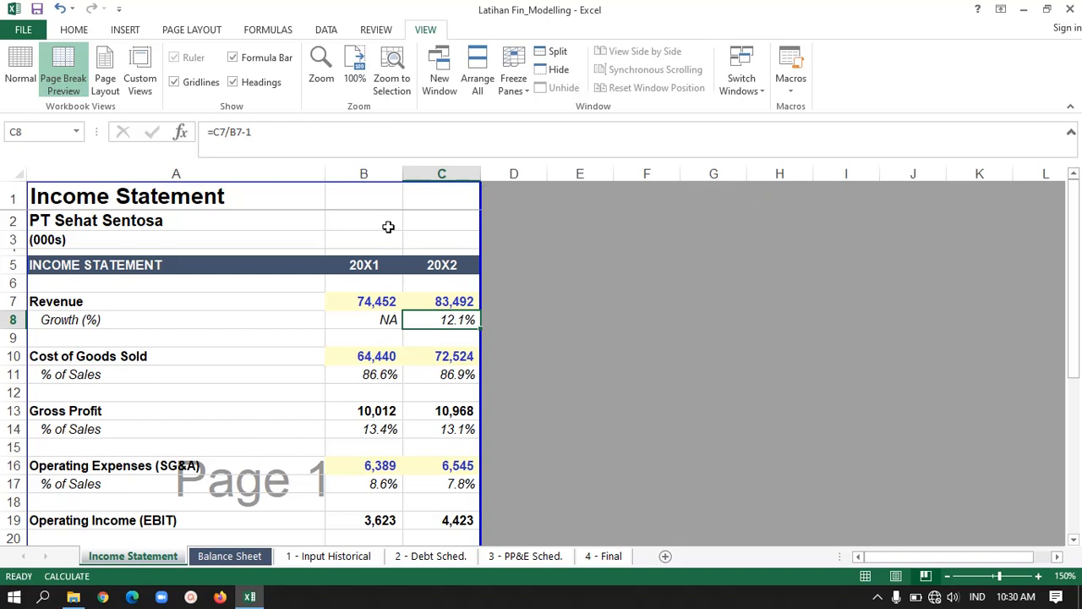
# - Review the 20X1 and 20X2 Revenue cells and the heading rows of the Income Statement sheet
pyautogui.click(201, 328)
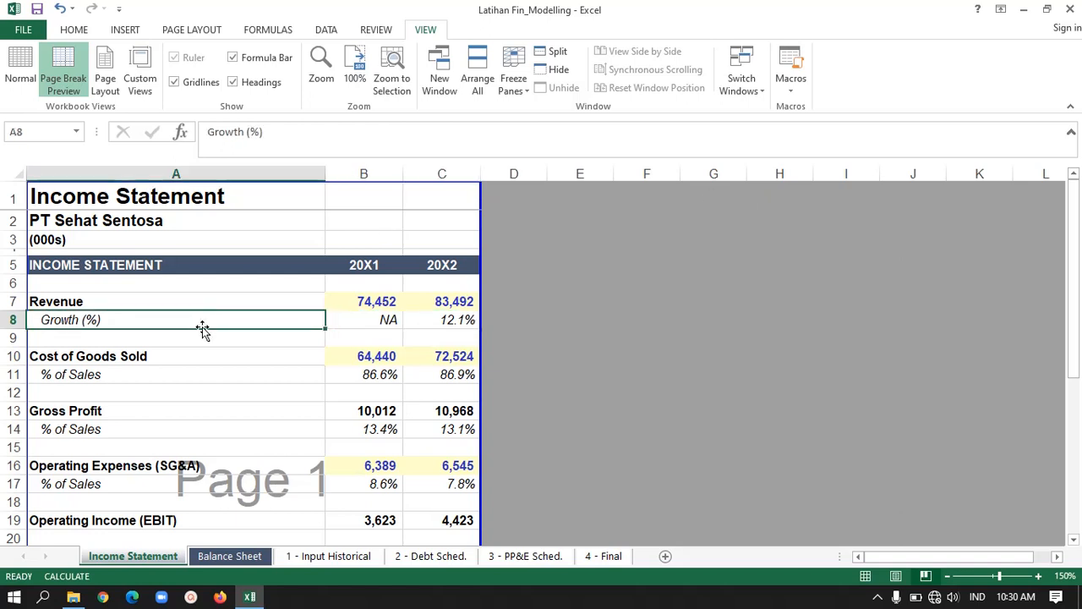
pyautogui.press('Up')
pyautogui.press('Right')
pyautogui.press('Right')
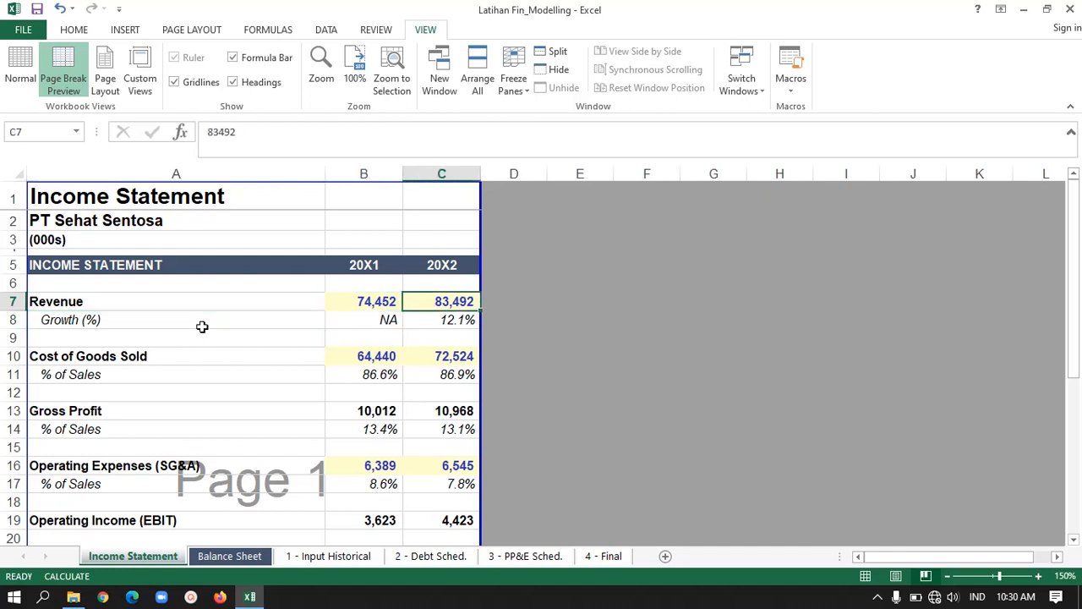
pyautogui.press('Left')
pyautogui.press('Left')
pyautogui.press('Up')
pyautogui.press('Up')
pyautogui.press('Up')
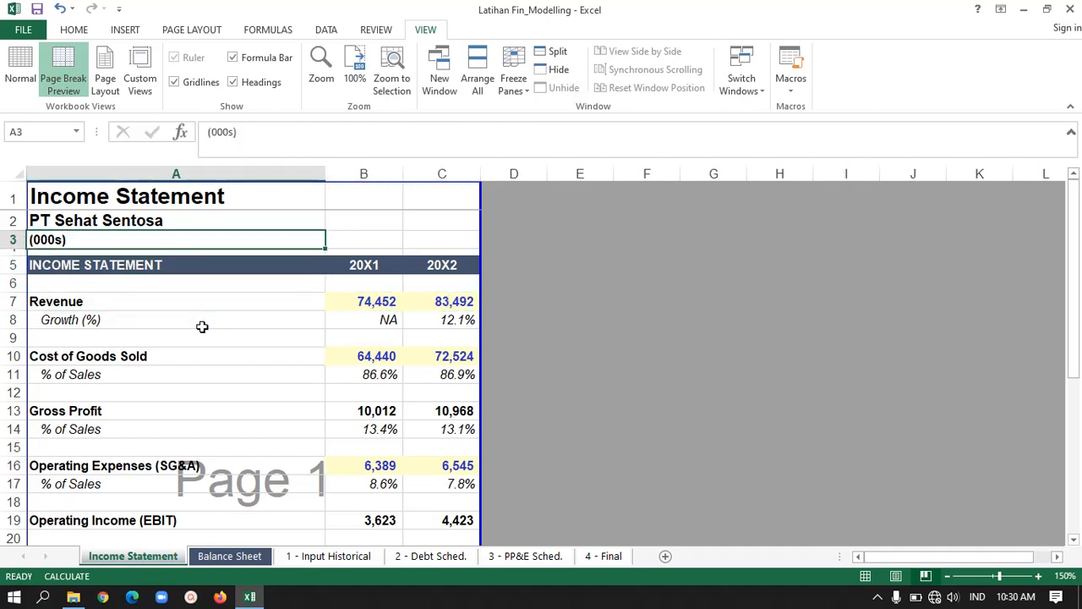
pyautogui.press('Down')
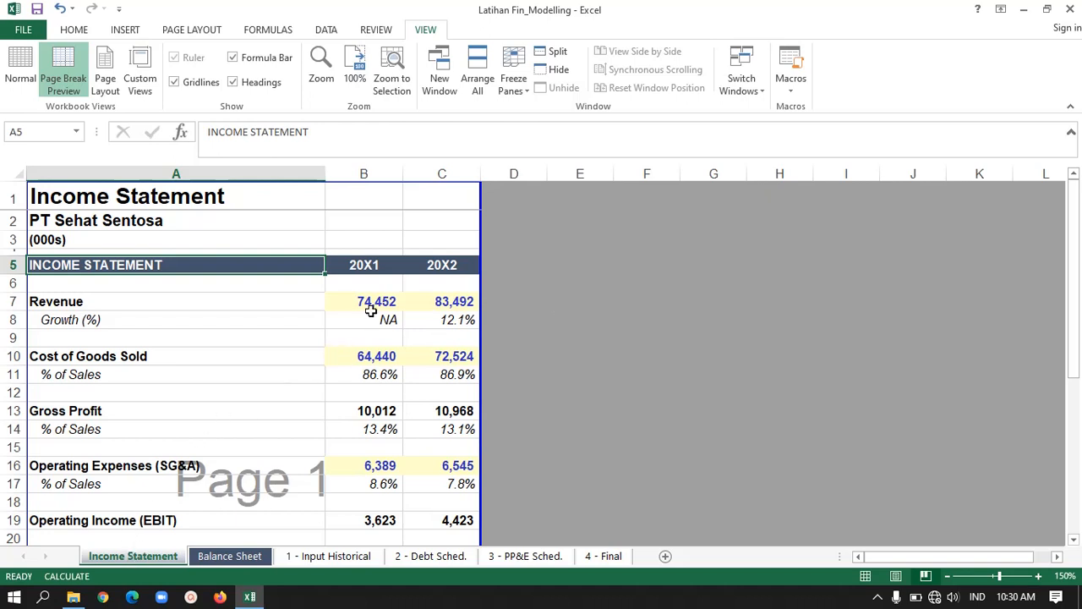
# - Look through the income statement lines from revenue growth down to the tax rate
pyautogui.click(260, 334)
pyautogui.press('Right')
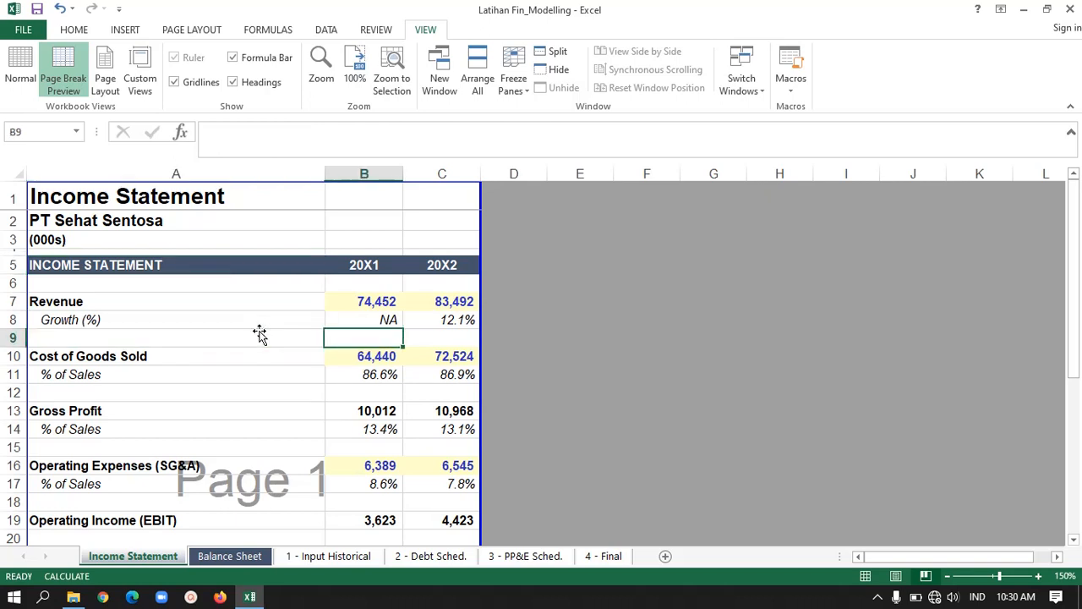
pyautogui.press('Right')
pyautogui.press('Up')
pyautogui.press('Left')
pyautogui.press('Right')
pyautogui.press('Down')
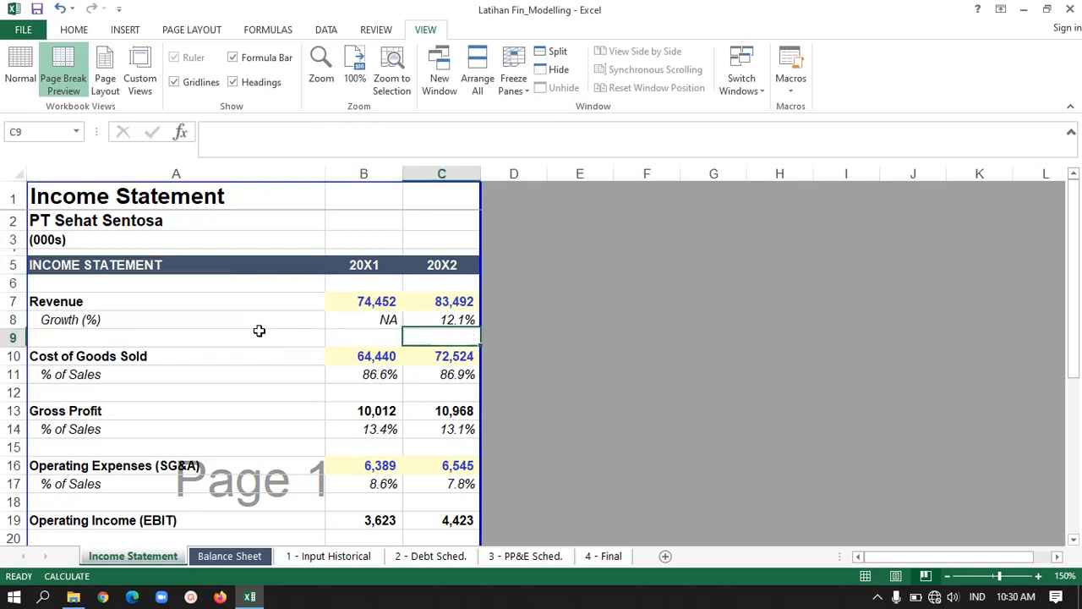
pyautogui.press('Down')
pyautogui.press('Down')
pyautogui.press('Down')
pyautogui.press('Down')
pyautogui.press('Down')
pyautogui.press('Down')
pyautogui.press('Down')
pyautogui.press('Down')
pyautogui.press('Down')
pyautogui.press('Down')
pyautogui.press('Down')
pyautogui.press('Down')
pyautogui.press('Down')
pyautogui.press('Down')
pyautogui.press('Down')
pyautogui.press('Down')
pyautogui.press('Down')
pyautogui.press('Down')
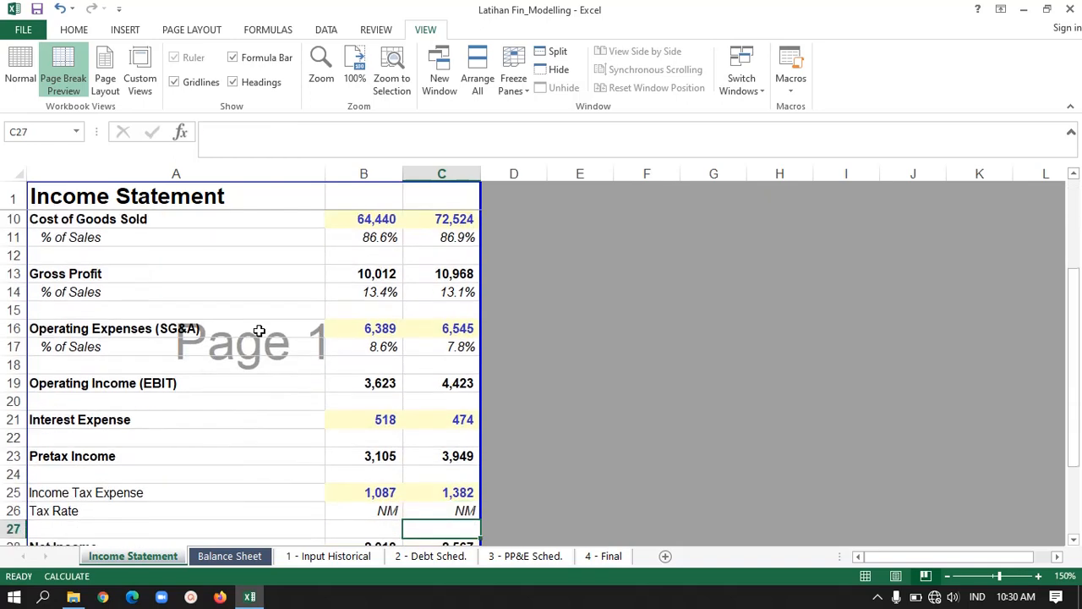
pyautogui.press('Up')
pyautogui.press('Up')
pyautogui.press('Up')
pyautogui.press('Up')
pyautogui.press('Up')
pyautogui.press('Up')
pyautogui.press('Up')
pyautogui.press('Up')
pyautogui.press('Up')
pyautogui.press('Up')
pyautogui.press('Up')
pyautogui.press('Up')
pyautogui.press('Up')
pyautogui.press('Up')
pyautogui.press('Up')
pyautogui.press('Up')
pyautogui.press('Up')
pyautogui.press('Up')
pyautogui.press('Up')
pyautogui.press('Up')
# - Display the 20X2 revenue growth formula in cell C8
pyautogui.press('Down')
pyautogui.press('Down')
pyautogui.press('Down')
pyautogui.press('Down')
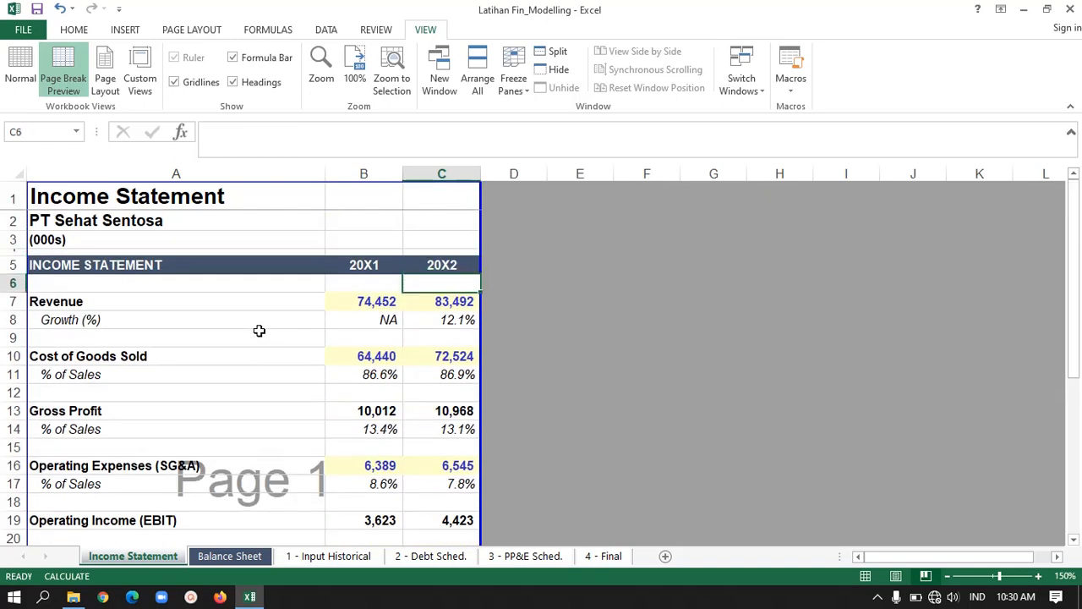
pyautogui.press('Down')
pyautogui.press('Down')
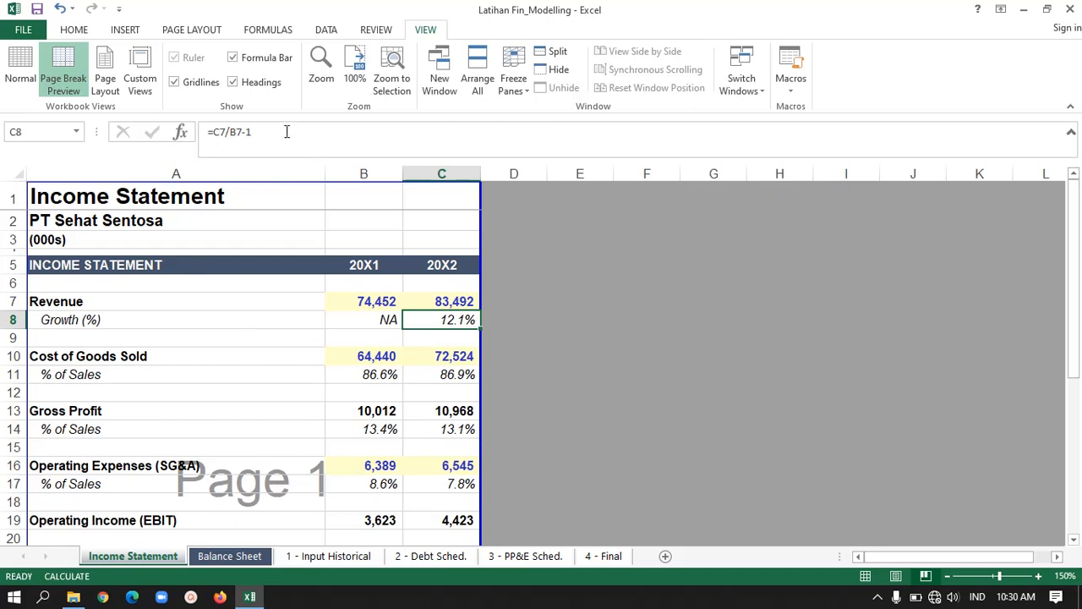
# - Look over the whole income statement down to the EBITDA row and return to the top
pyautogui.press('Down')
pyautogui.press('Down')
pyautogui.press('Down')
pyautogui.press('Down')
pyautogui.press('Down')
pyautogui.press('Down')
pyautogui.press('Down')
pyautogui.press('Down')
pyautogui.press('Down')
pyautogui.press('Down')
pyautogui.press('Down')
pyautogui.press('Down')
pyautogui.press('Down')
pyautogui.press('Down')
pyautogui.press('Down')
pyautogui.press('Down')
pyautogui.press('Down')
pyautogui.press('Down')
pyautogui.press('Down')
pyautogui.press('Down')
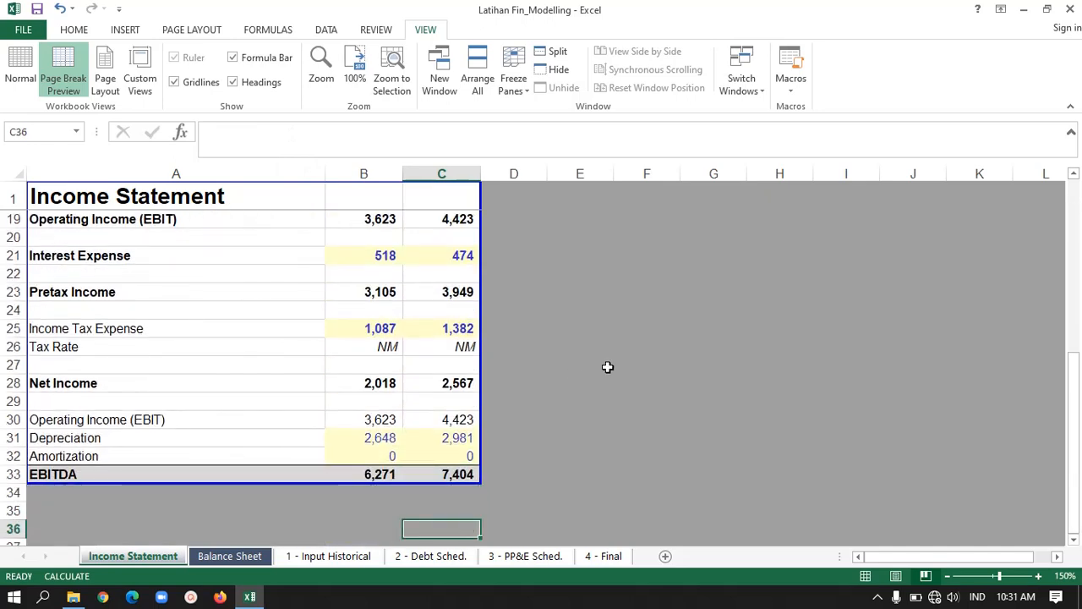
pyautogui.press('Up')
pyautogui.press('Up')
pyautogui.press('Up')
pyautogui.press('Up')
pyautogui.press('Up')
pyautogui.press('Up')
pyautogui.press('Up')
pyautogui.press('Up')
pyautogui.press('Up')
pyautogui.press('Up')
pyautogui.press('Up')
pyautogui.press('Up')
pyautogui.press('Up')
pyautogui.press('Up')
pyautogui.press('Up')
pyautogui.press('Up')
pyautogui.press('Up')
pyautogui.press('Up')
pyautogui.press('Up')
pyautogui.press('Up')
pyautogui.press('Up')
pyautogui.press('Up')
pyautogui.press('Up')
pyautogui.press('Up')
pyautogui.press('Up')
pyautogui.press('Up')
pyautogui.press('Up')
pyautogui.press('Up')
pyautogui.press('Up')
pyautogui.press('Up')
pyautogui.press('Up')
pyautogui.press('Up')
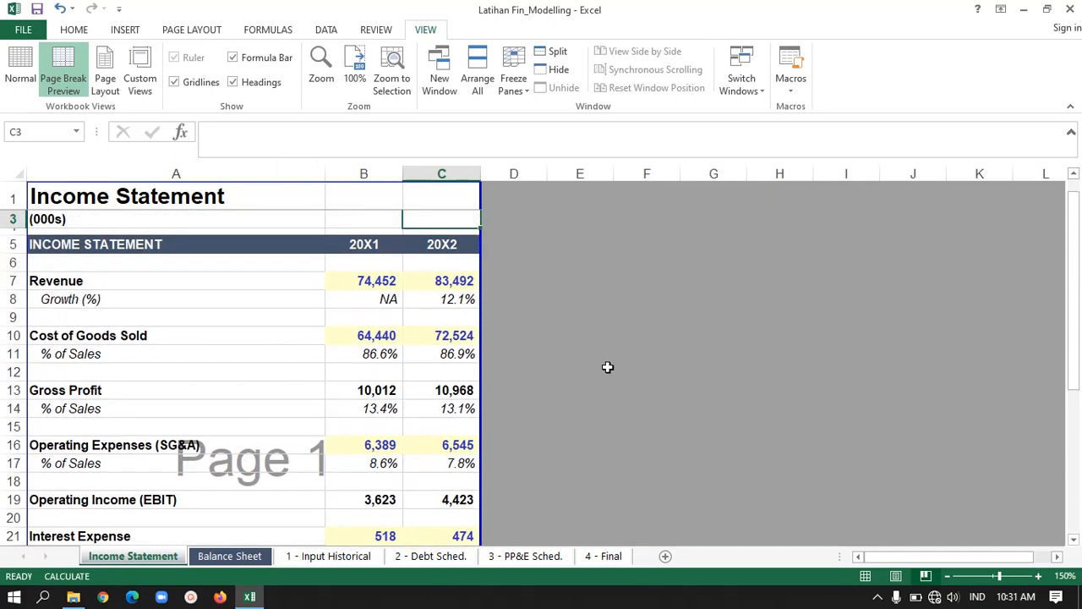
# - Trace the cells referenced by the 20X2 revenue growth formula in C8, leaving the formula as it is
pyautogui.press('Down')
pyautogui.press('Down')
pyautogui.press('Down')
pyautogui.press('Down')
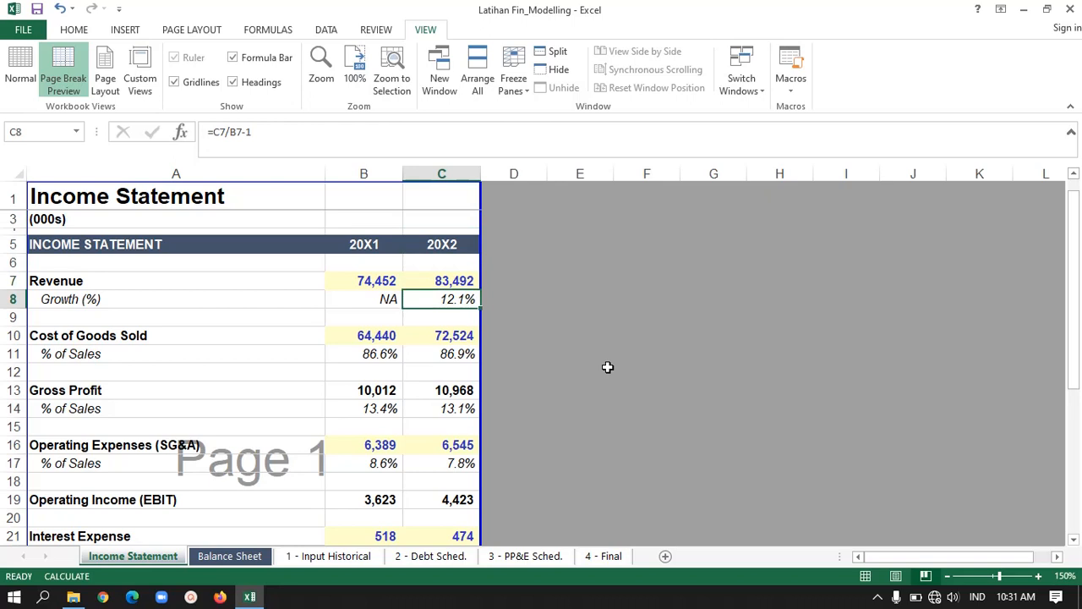
pyautogui.click(307, 140)
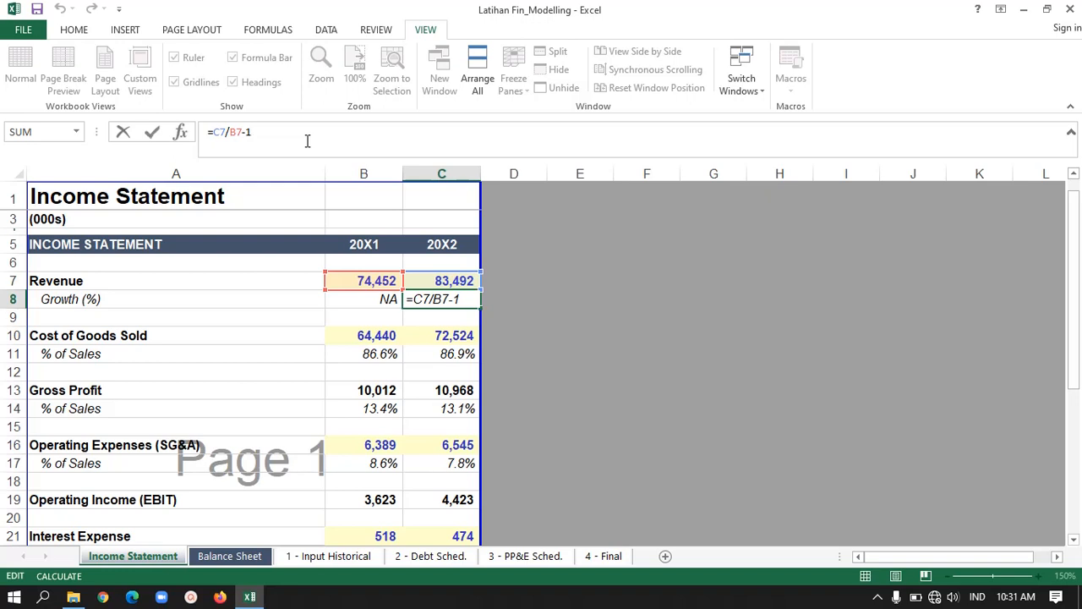
pyautogui.press('Return')
# - Examine the Cost of Goods Sold % of Sales formulas for both years and trace the references in C11
pyautogui.press('Down')
pyautogui.press('Down')
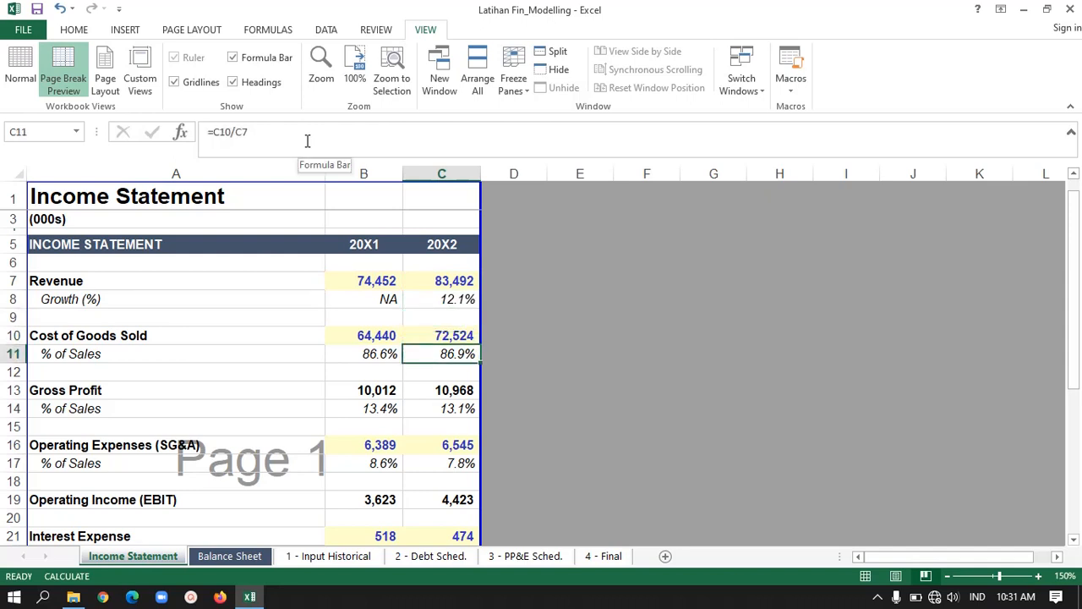
pyautogui.press('Left')
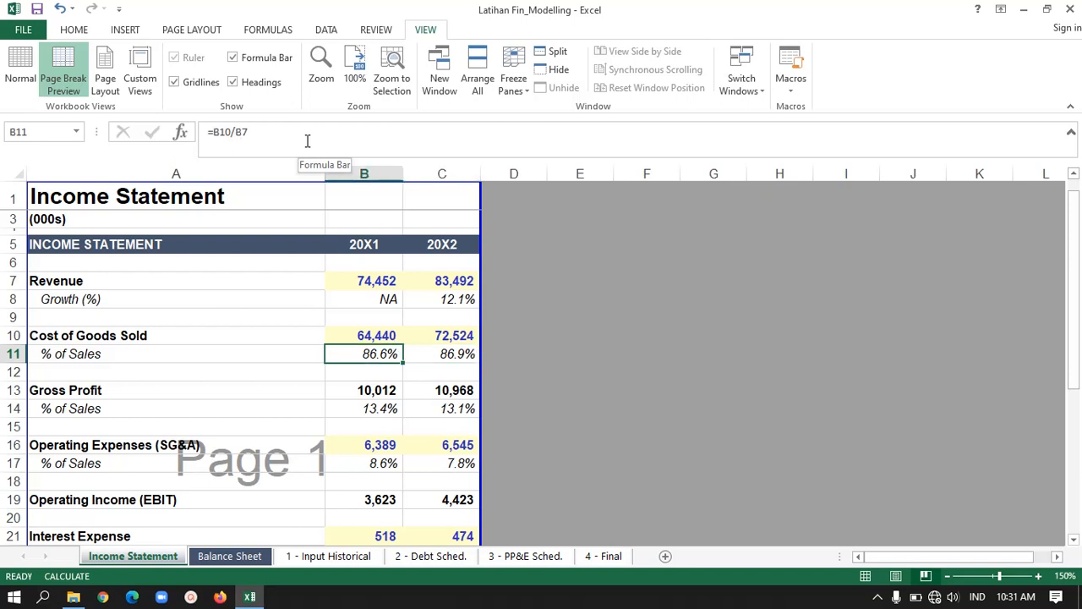
pyautogui.press('Right')
pyautogui.press('F2')
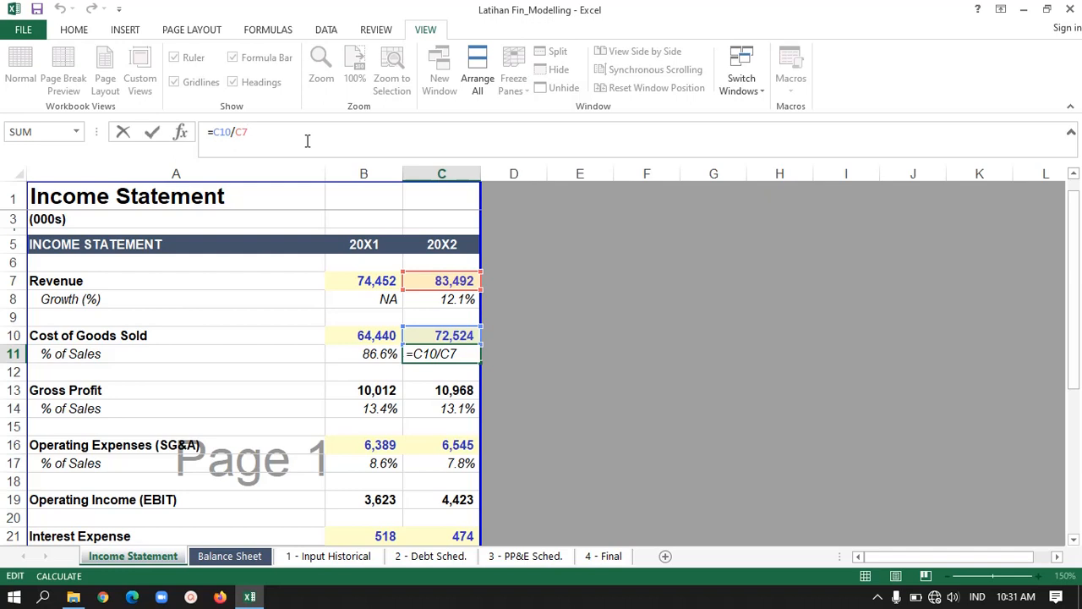
pyautogui.press('Return')
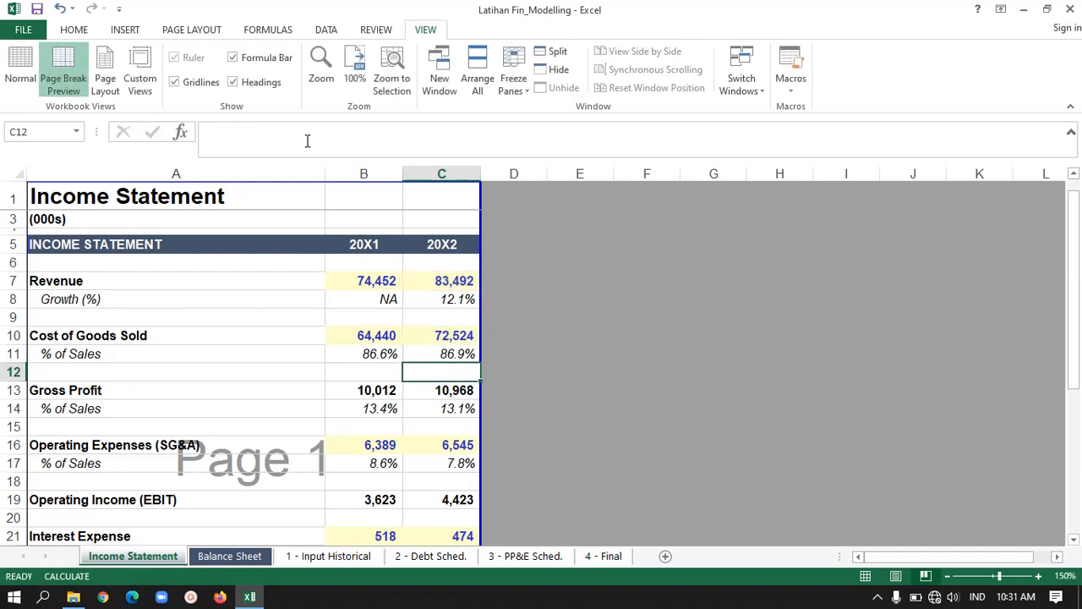
# - Trace the cells referenced by the 20X2 Gross Profit % of Sales formula in C14
pyautogui.press('Down')
pyautogui.press('Down')
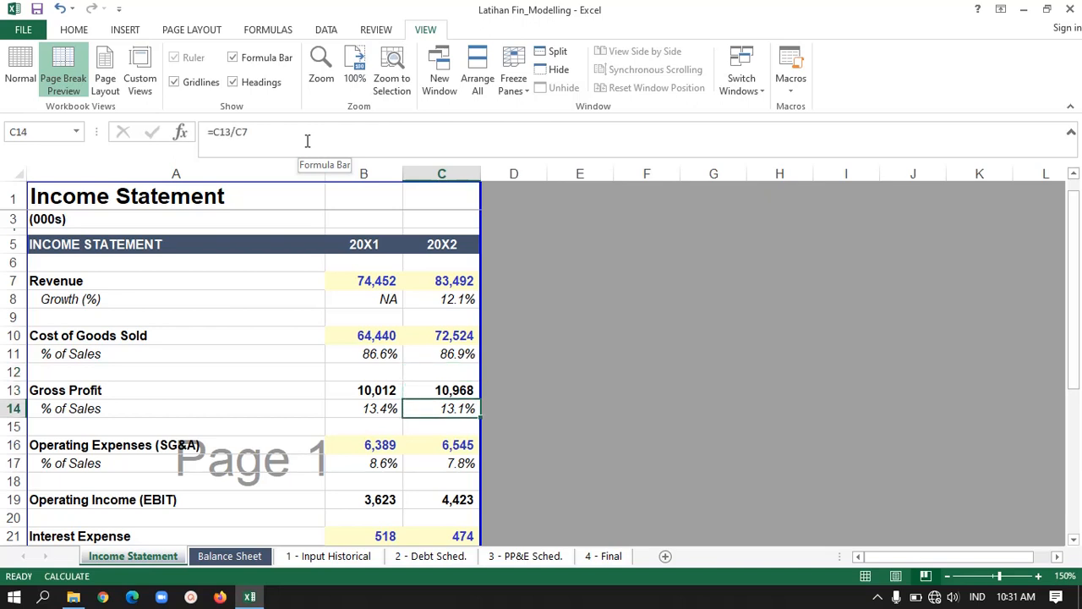
pyautogui.click(308, 141)
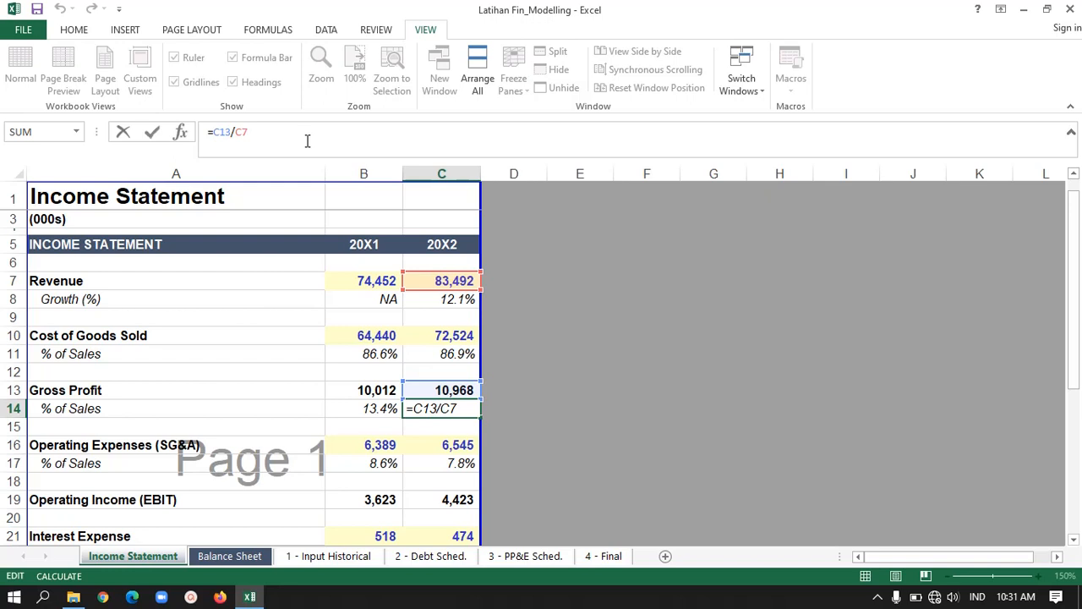
pyautogui.press('Return')
# - Trace the cells referenced by the 20X2 Operating Expenses (SG&A) % of Sales formula in C17
pyautogui.press('Down')
pyautogui.press('Down')
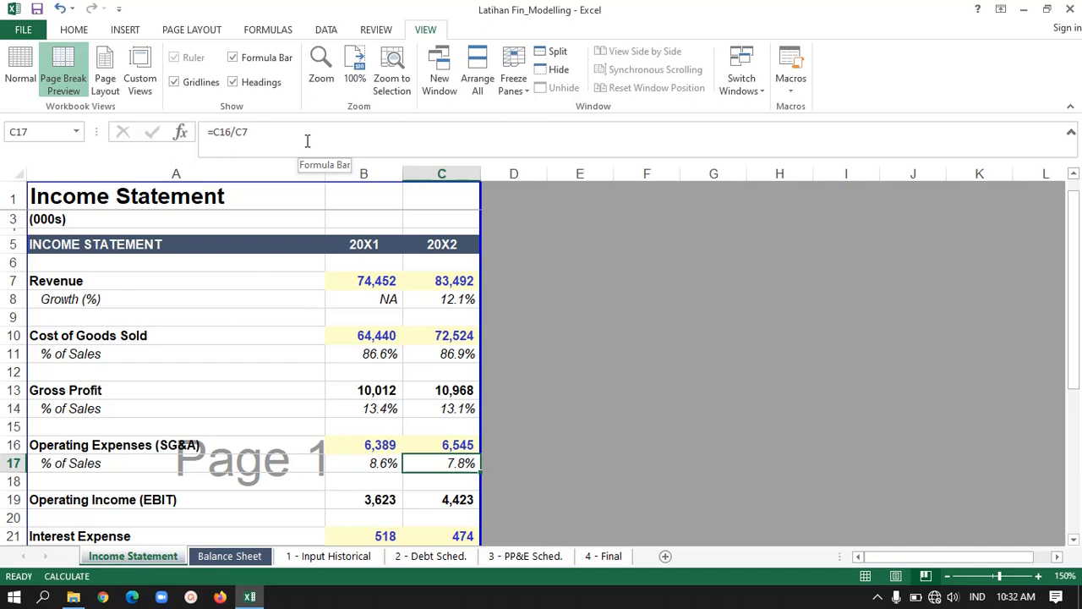
pyautogui.click(307, 141)
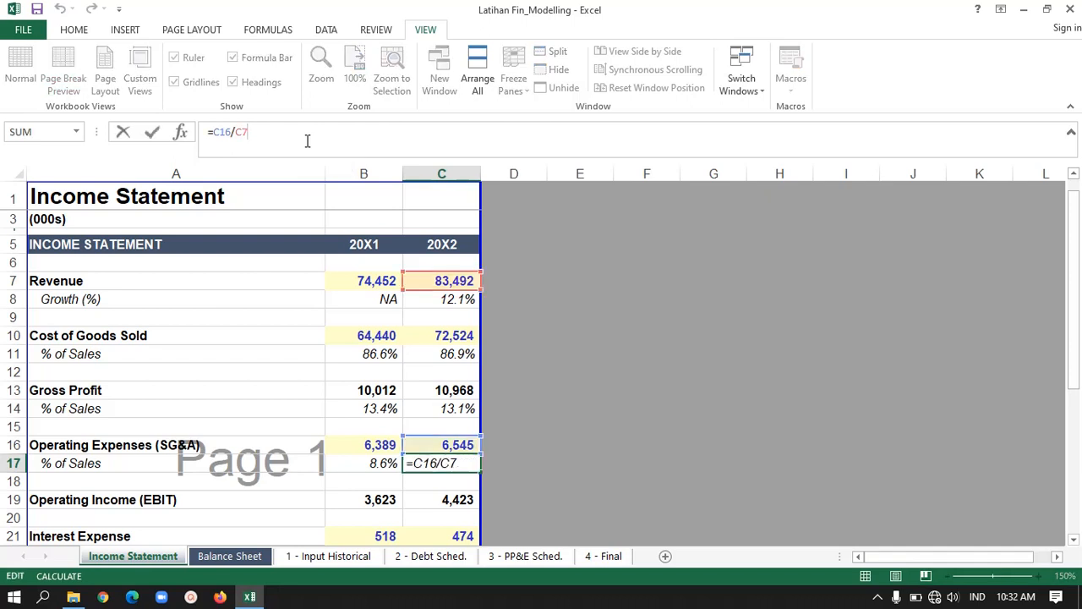
pyautogui.press('Return')
# - Trace the cells referenced by the 20X2 Operating Income (EBIT) formula in C19
pyautogui.press('Down')
pyautogui.press('Down')
pyautogui.press('Up')
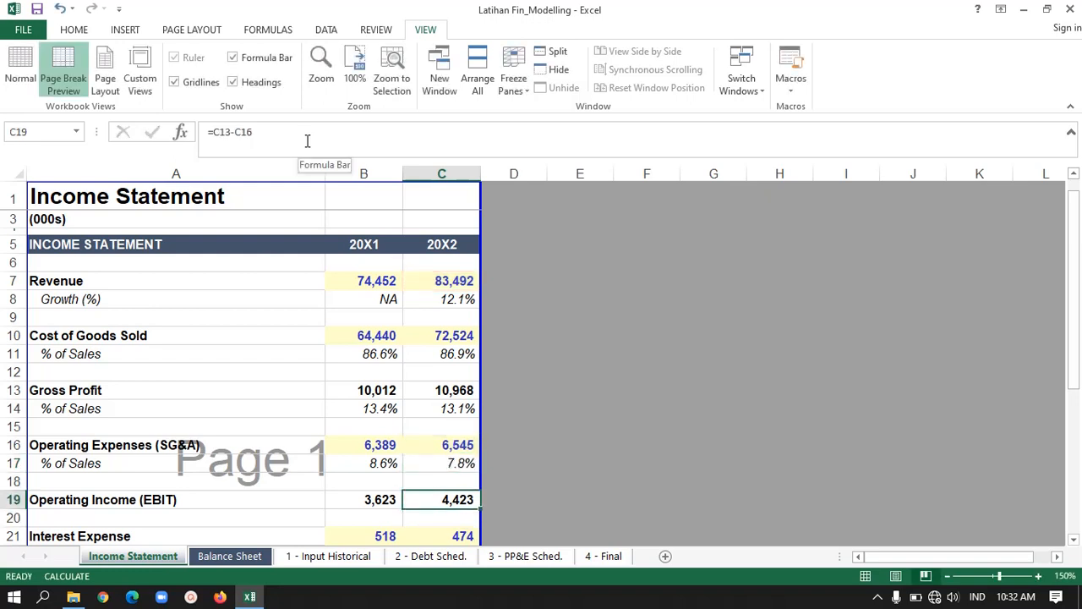
pyautogui.press('Up')
pyautogui.press('Down')
pyautogui.click(307, 140)
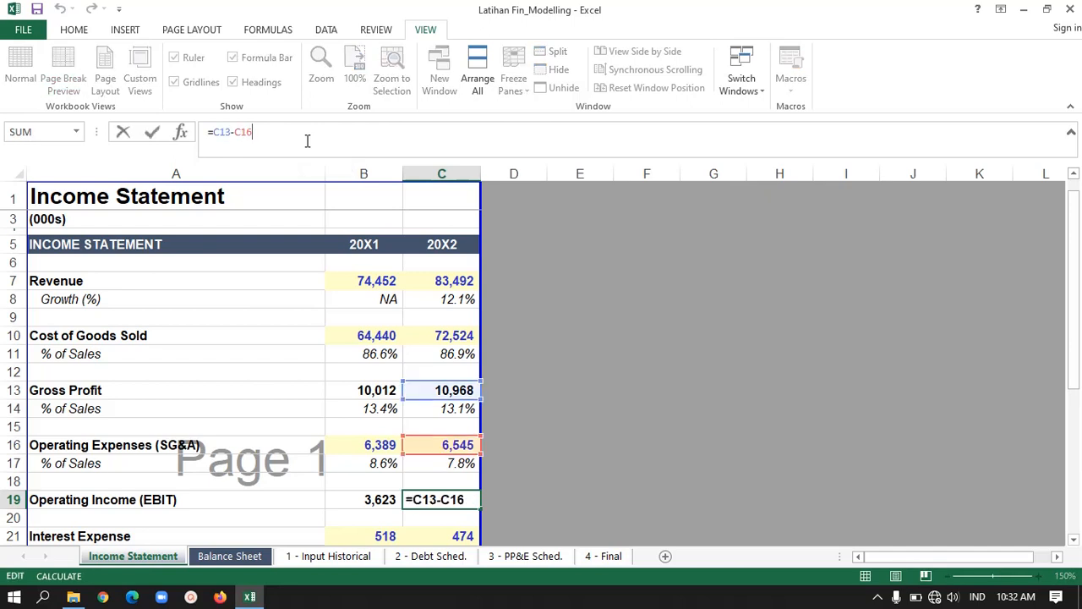
pyautogui.press('Return')
# - Review the Interest Expense inputs for 20X1 and 20X2 and continue past the Pretax Income row
pyautogui.press('Down')
pyautogui.press('Down')
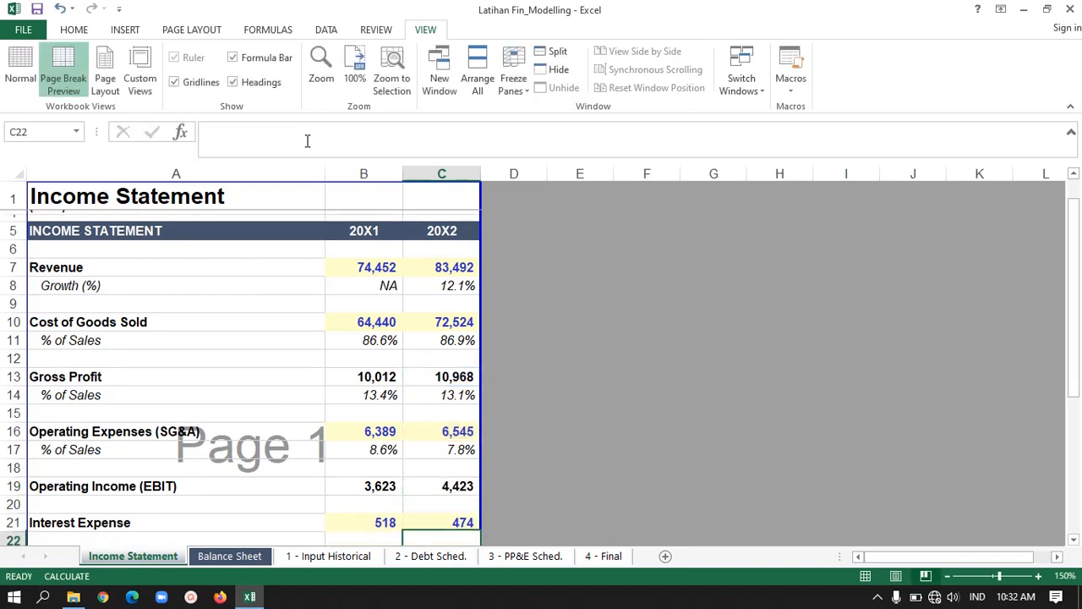
pyautogui.press('Down')
pyautogui.press('Up')
pyautogui.press('Up')
pyautogui.press('Up')
pyautogui.press('Left')
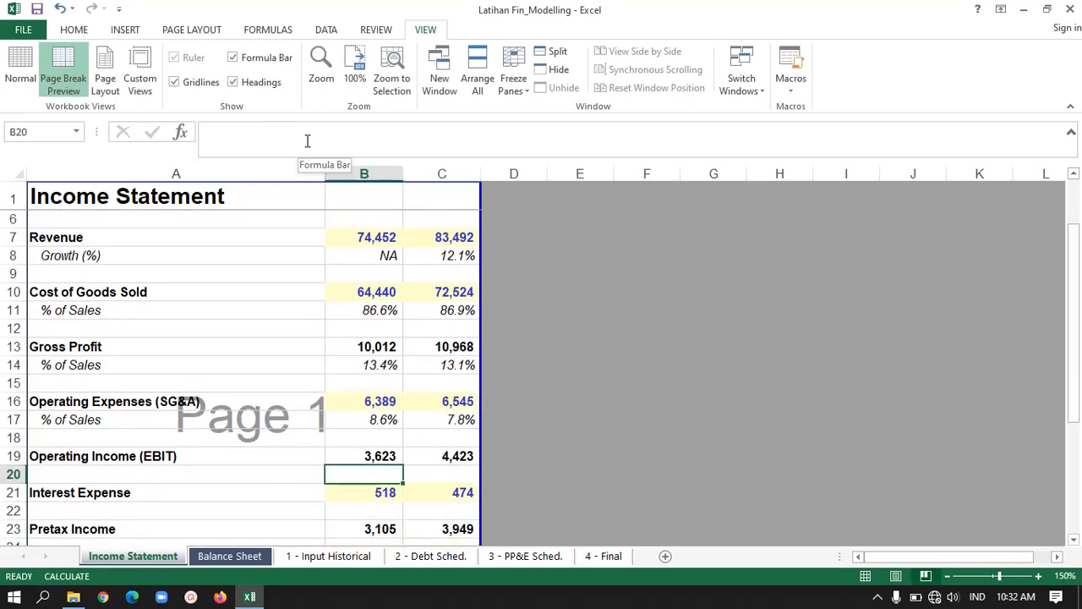
pyautogui.press('Down')
pyautogui.press('Right')
pyautogui.press('Left')
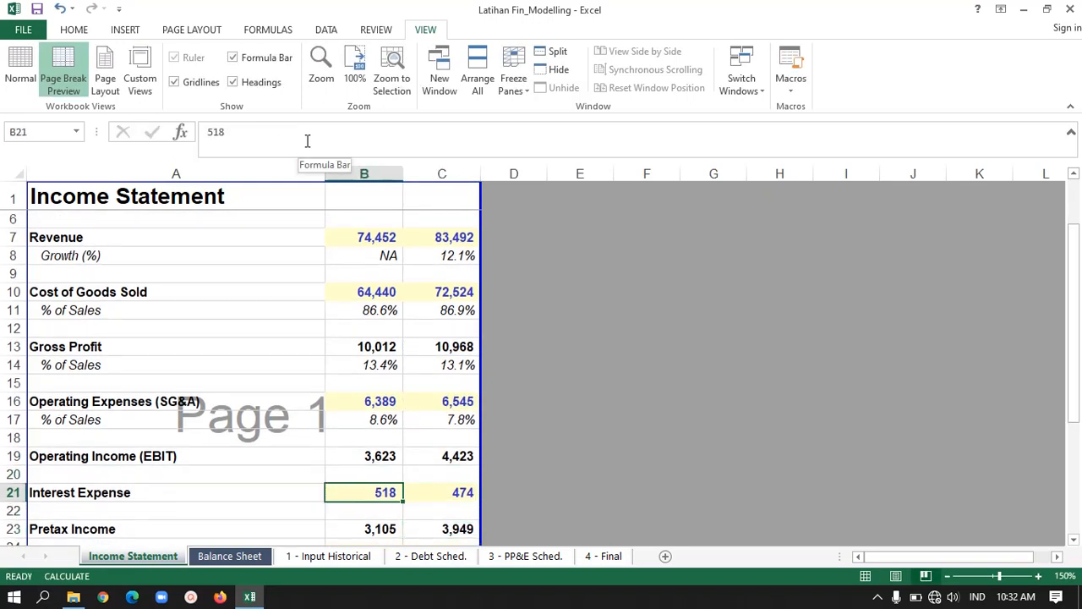
pyautogui.press('Right')
pyautogui.press('Left')
pyautogui.press('Right')
pyautogui.press('Down')
pyautogui.press('Down')
pyautogui.press('Down')
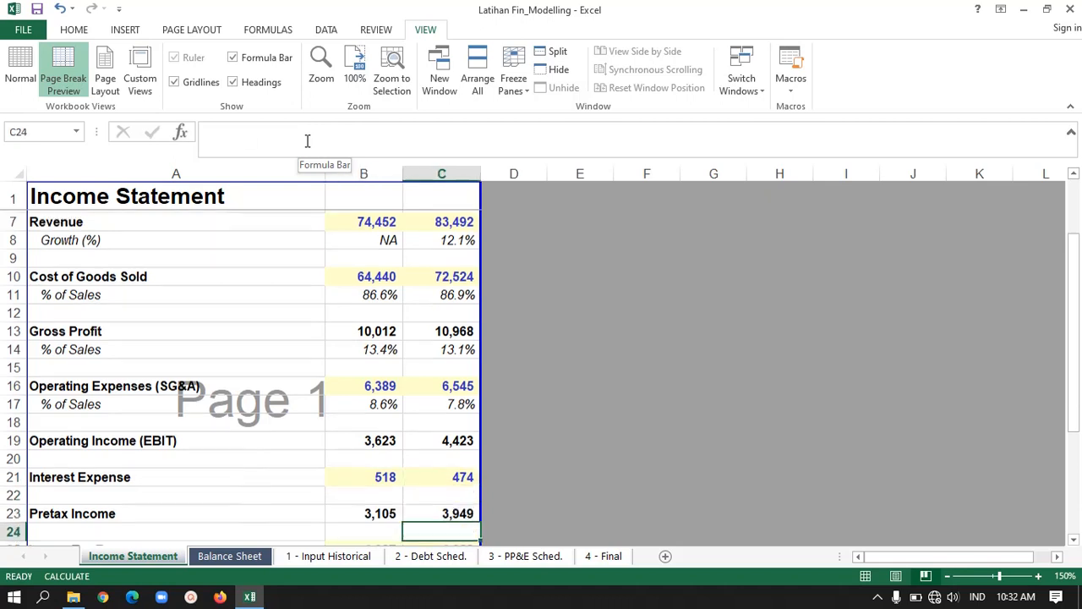
# - Check the 20X1 Pretax Income formula in B23 and trace the cells referenced by the 20X2 formula in C23
pyautogui.press('Down')
pyautogui.press('Down')
pyautogui.press('Up')
pyautogui.press('Up')
pyautogui.press('Up')
pyautogui.press('Left')
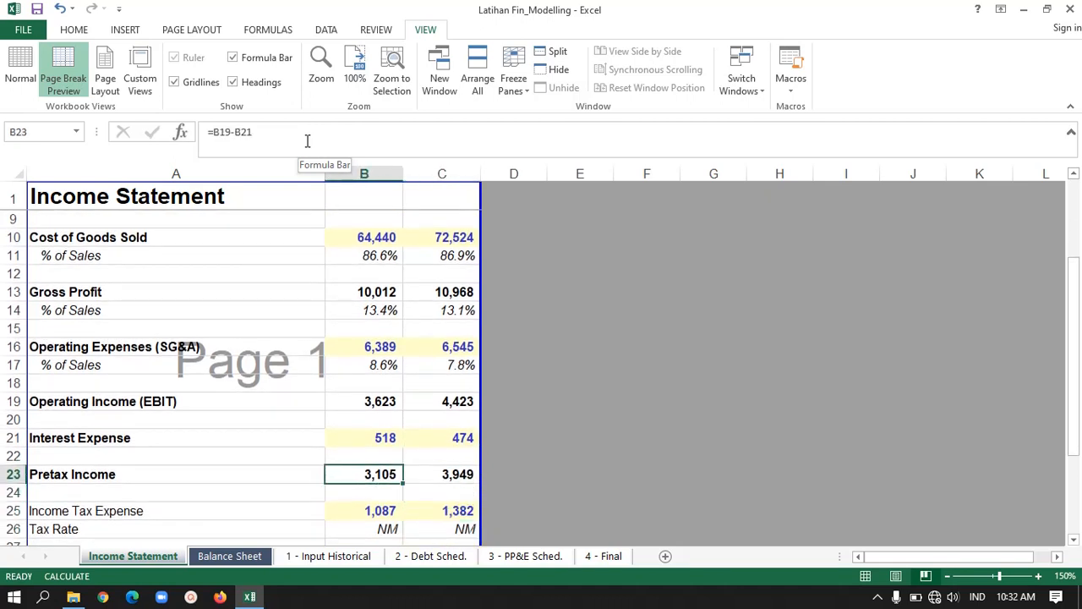
pyautogui.press('Right')
pyautogui.press('F2')
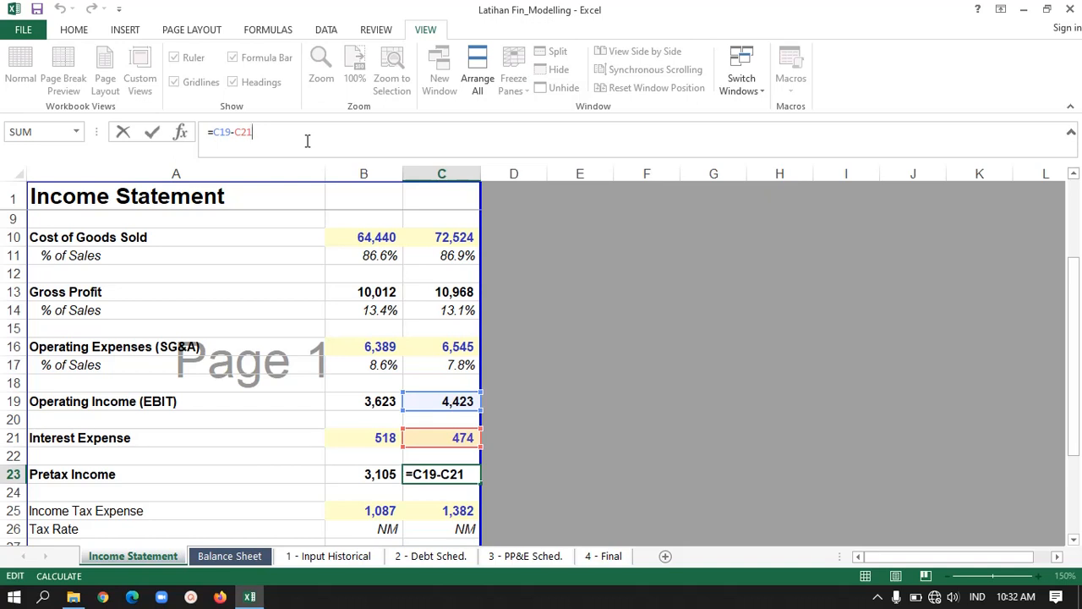
pyautogui.press('Return')
# - Review the Income Tax Expense inputs for 20X1 and 20X2 in row 25
pyautogui.press('Down')
pyautogui.press('Down')
pyautogui.press('Up')
pyautogui.press('Up')
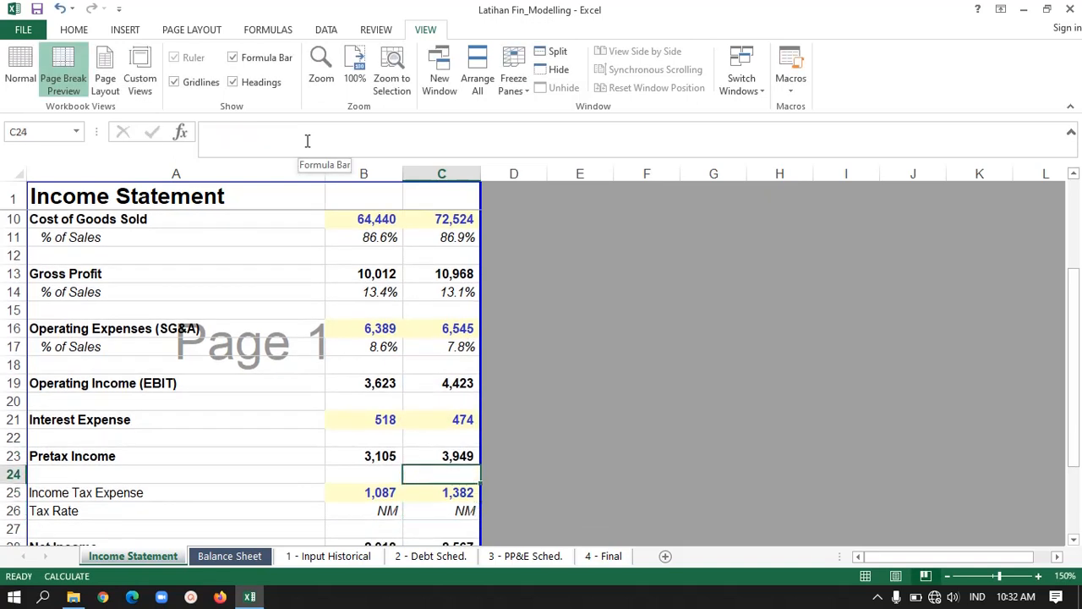
pyautogui.press('Left')
pyautogui.press('Down')
pyautogui.press('Down')
pyautogui.press('Up')
pyautogui.press('Right')
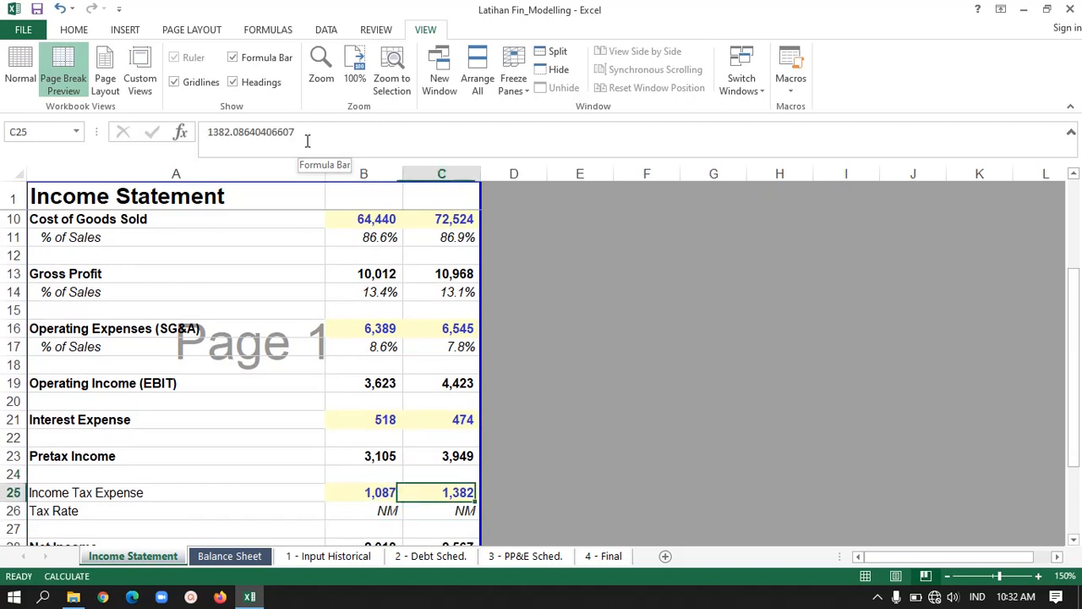
pyautogui.press('Left')
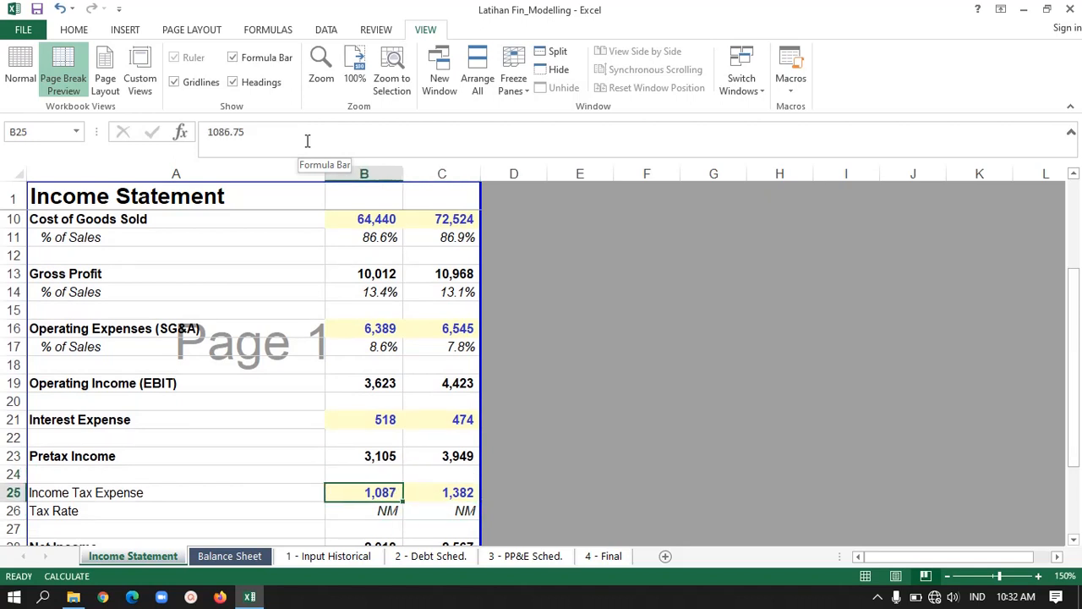
# - Trace the cells referenced by the 20X1 Net Income formula in B28
pyautogui.press('Right')
pyautogui.press('Down')
pyautogui.press('Down')
pyautogui.press('Down')
pyautogui.press('Down')
pyautogui.press('Down')
pyautogui.press('Down')
pyautogui.press('Down')
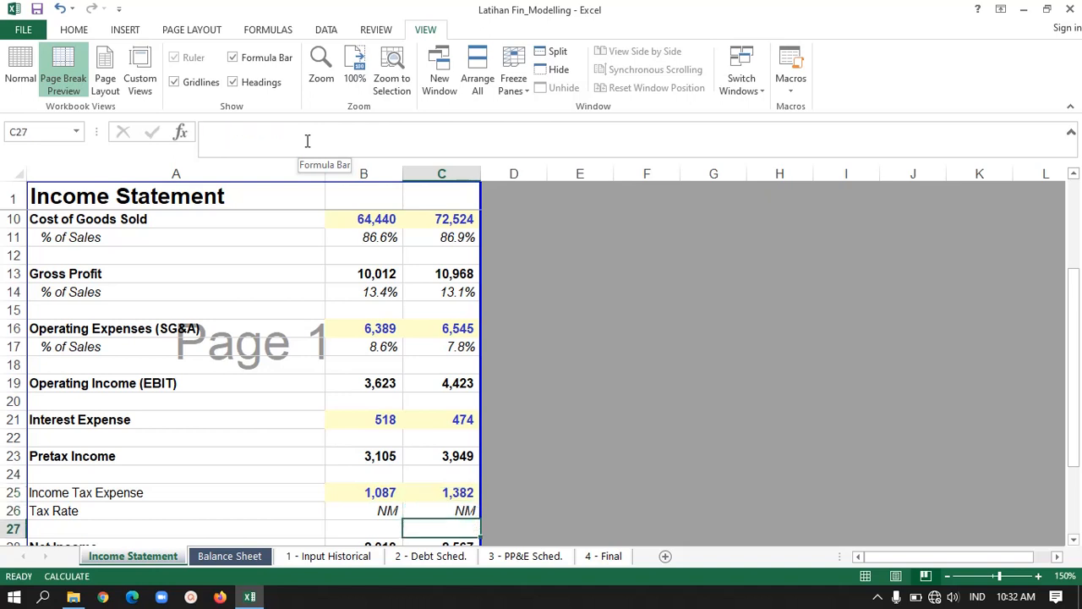
pyautogui.press('Up')
pyautogui.press('Up')
pyautogui.press('Up')
pyautogui.press('Up')
pyautogui.press('Left')
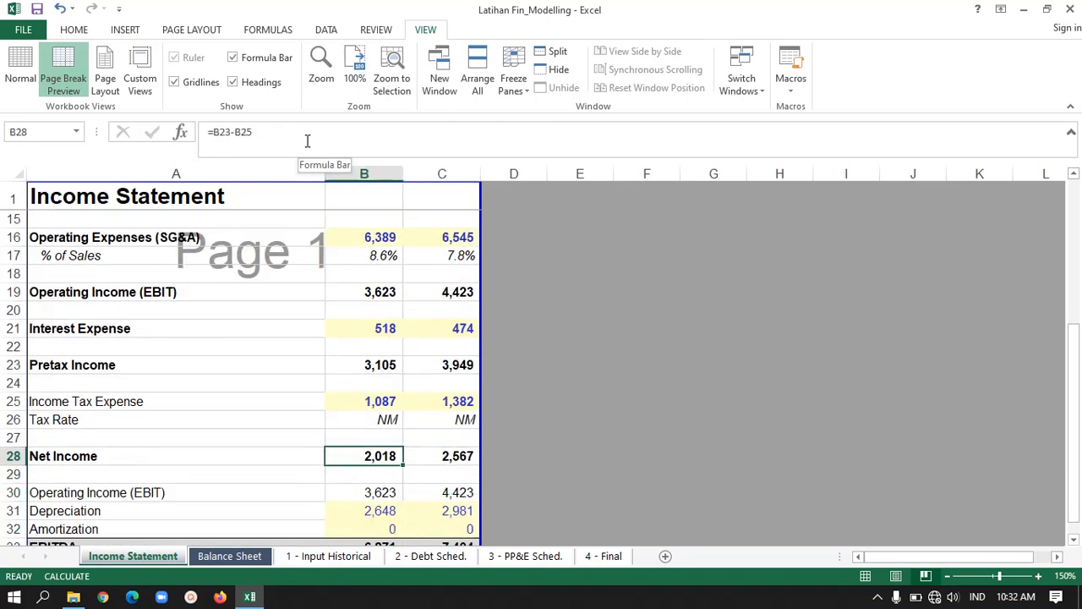
pyautogui.click(307, 140)
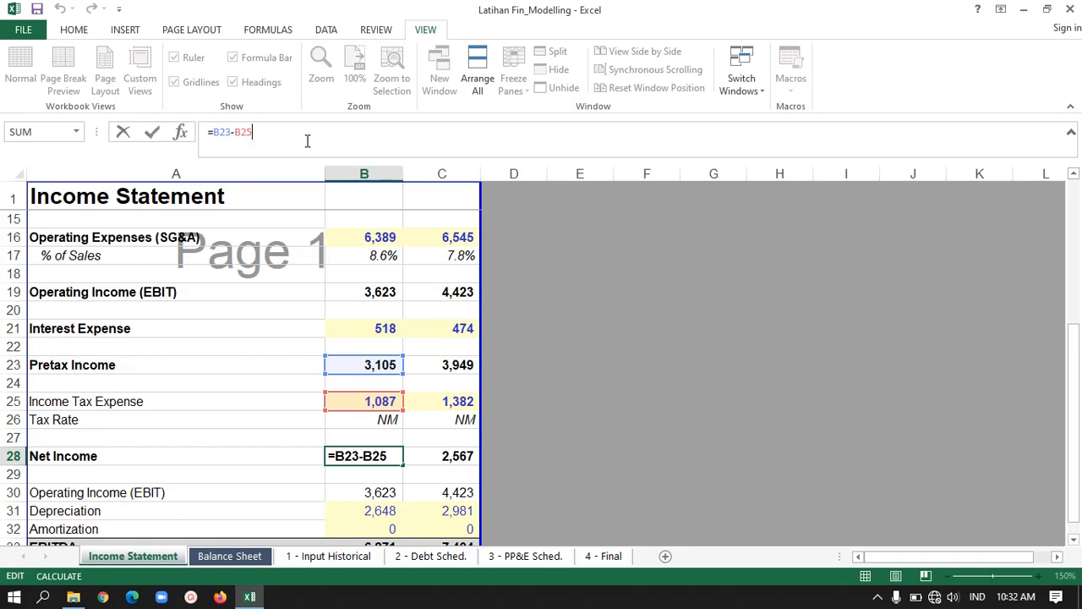
pyautogui.press('Return')
# - Trace the cell referenced by the 20X1 Operating Income (EBIT) formula in B30
pyautogui.press('Return')
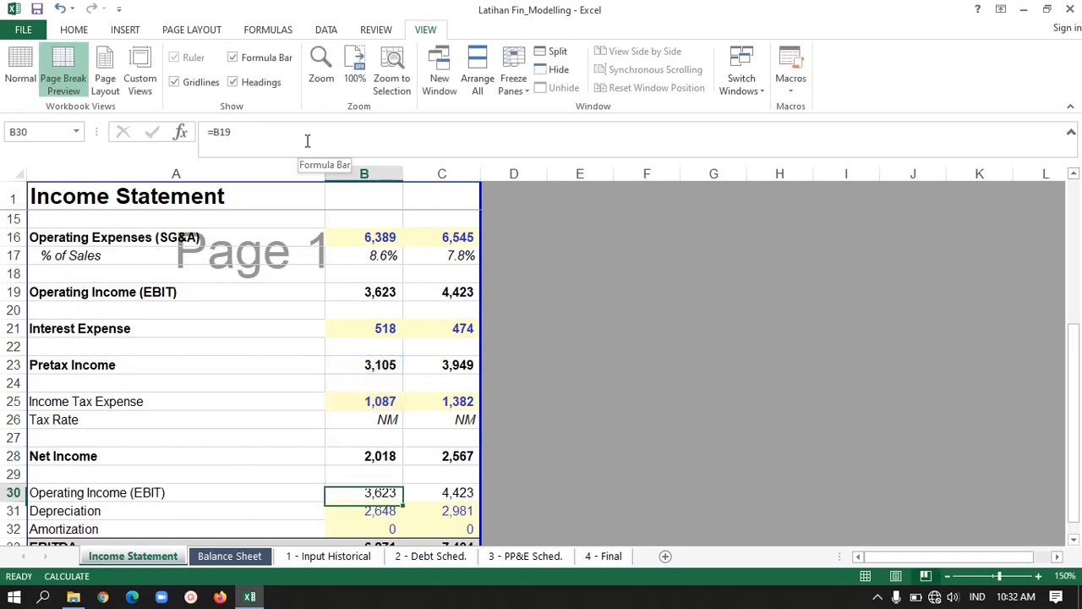
pyautogui.click(307, 140)
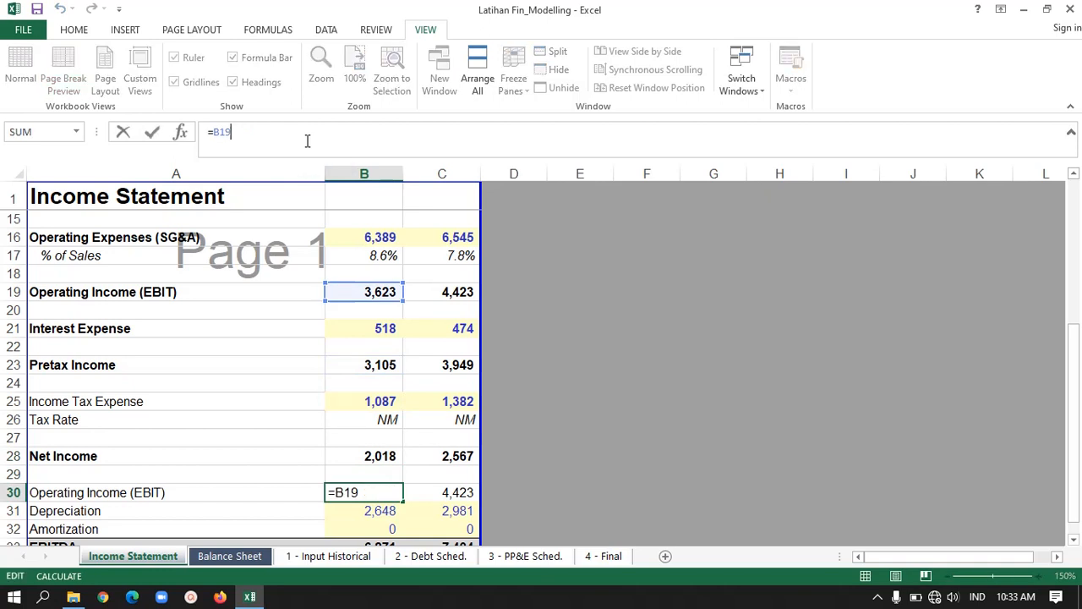
pyautogui.press('Return')
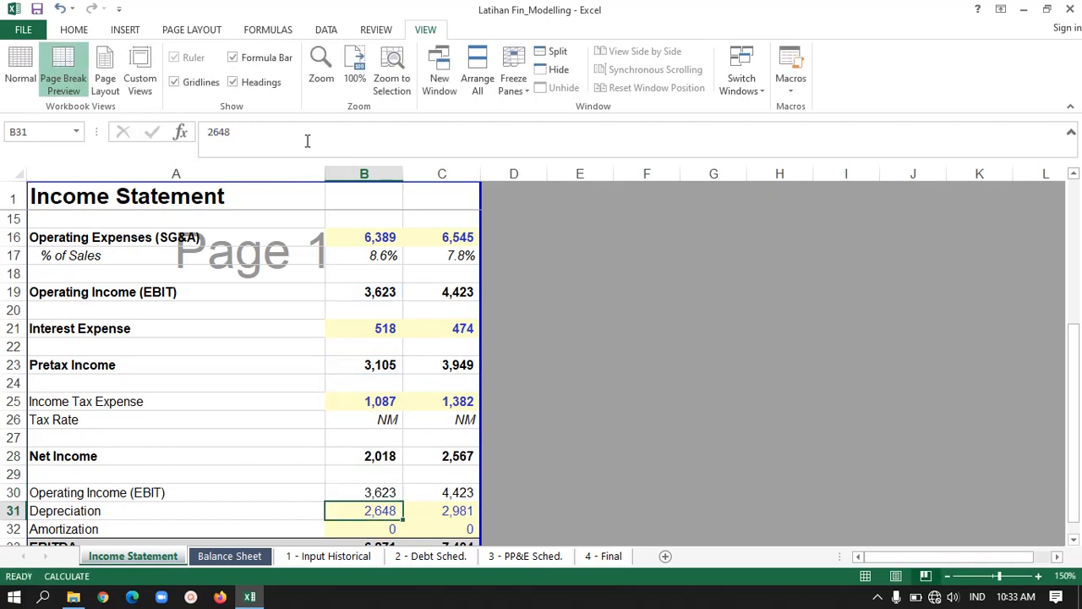
# - Review the Depreciation and Amortization inputs for 20X1 and 20X2 in rows 31 and 32
pyautogui.press('Right')
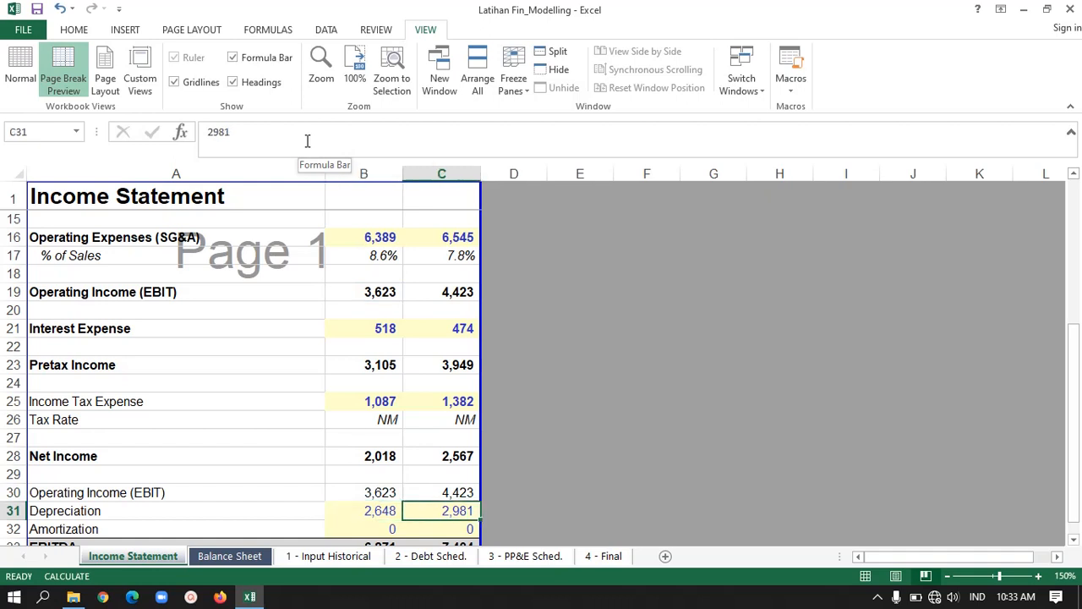
pyautogui.press('Left')
pyautogui.press('Down')
pyautogui.press('Up')
pyautogui.press('Right')
pyautogui.press('Down')
pyautogui.press('Down')
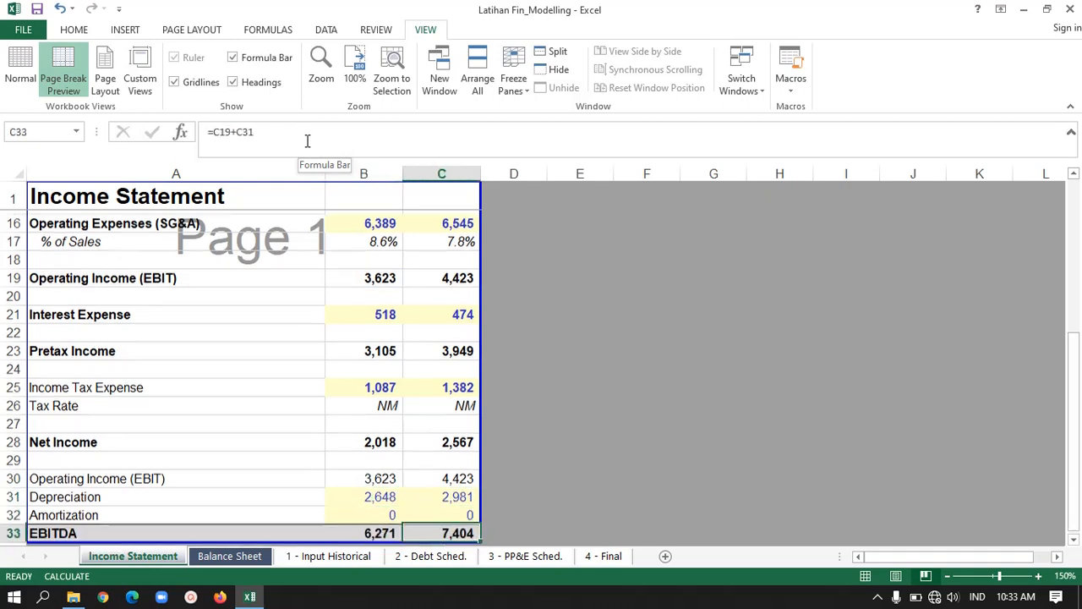
pyautogui.press('Left')
pyautogui.press('Up')
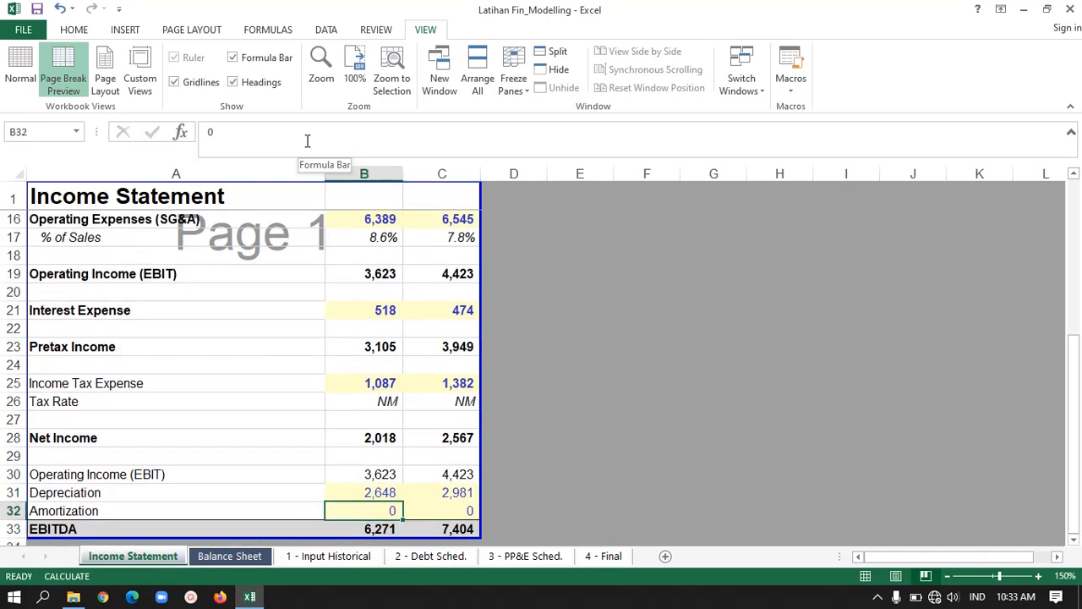
pyautogui.press('Right')
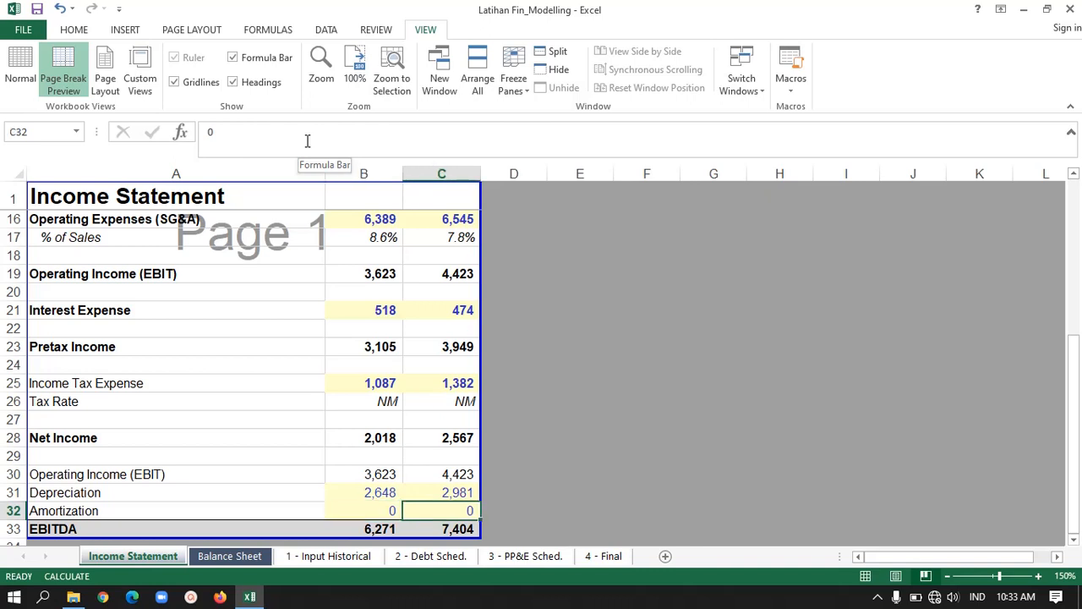
# - Trace the cells referenced by the 20X1 EBITDA formula in B33
pyautogui.press('Left')
pyautogui.press('Down')
pyautogui.press('Down')
pyautogui.press('Down')
pyautogui.press('Up')
pyautogui.press('Up')
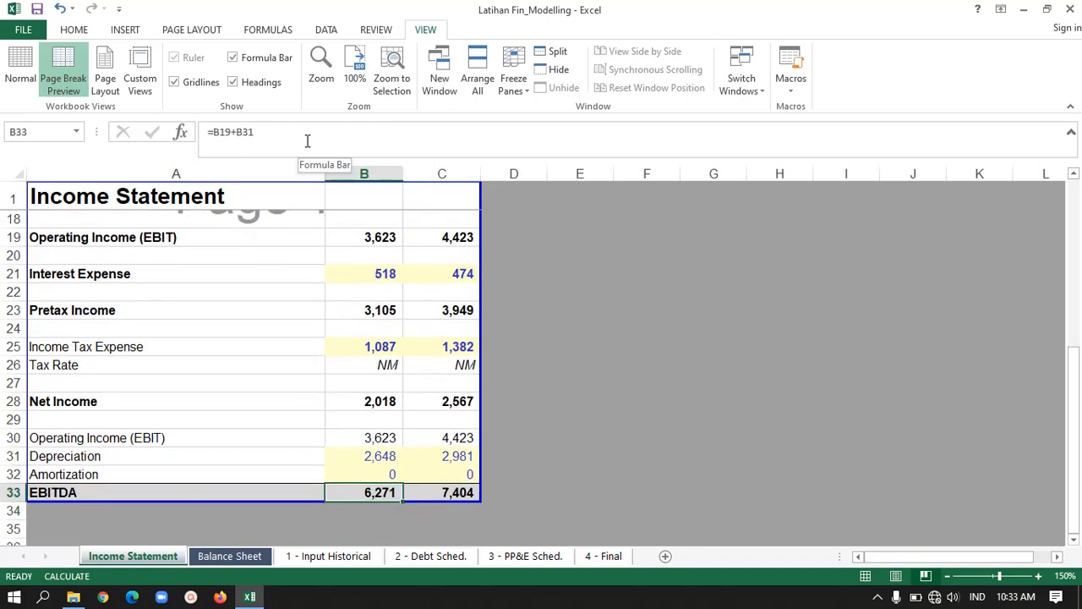
pyautogui.click(307, 140)
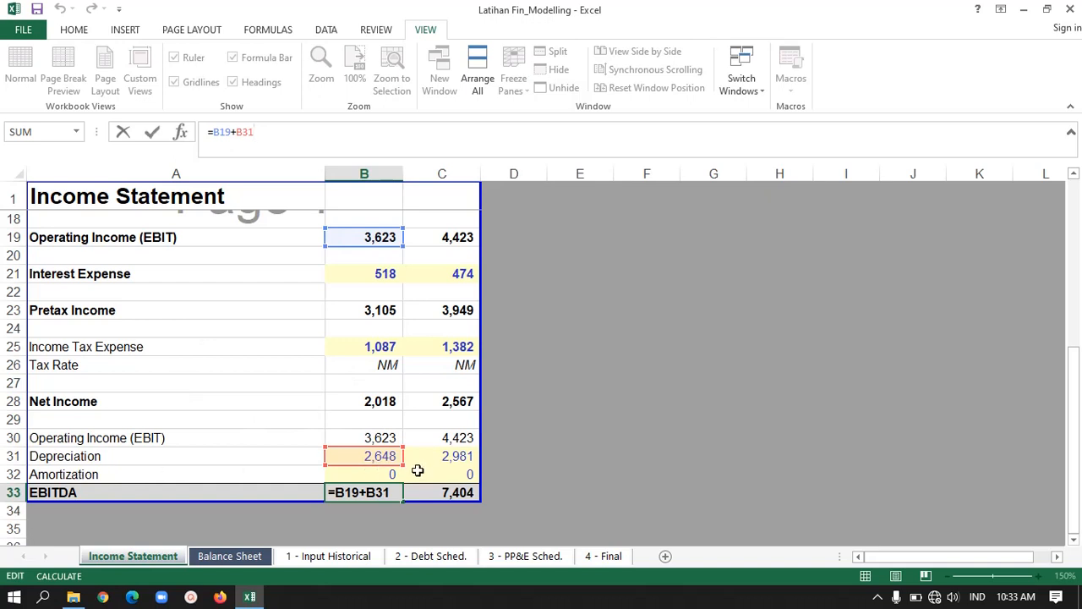
pyautogui.press('Return')
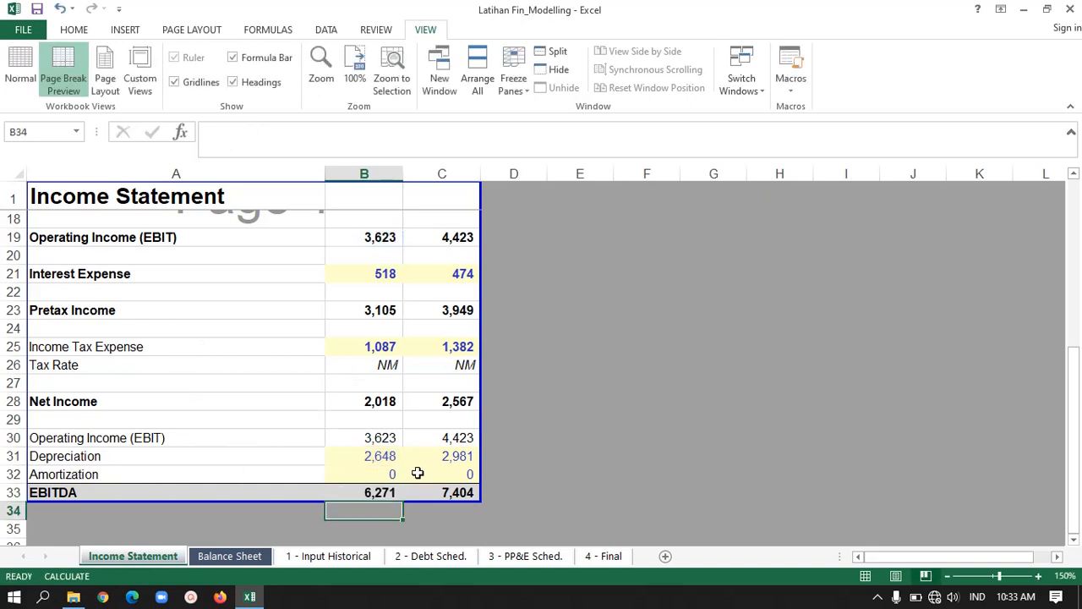
# - Switch to the Balance Sheet worksheet and review the 20X1 and 20X2 Cash inputs under Current Assets
pyautogui.click(241, 556)
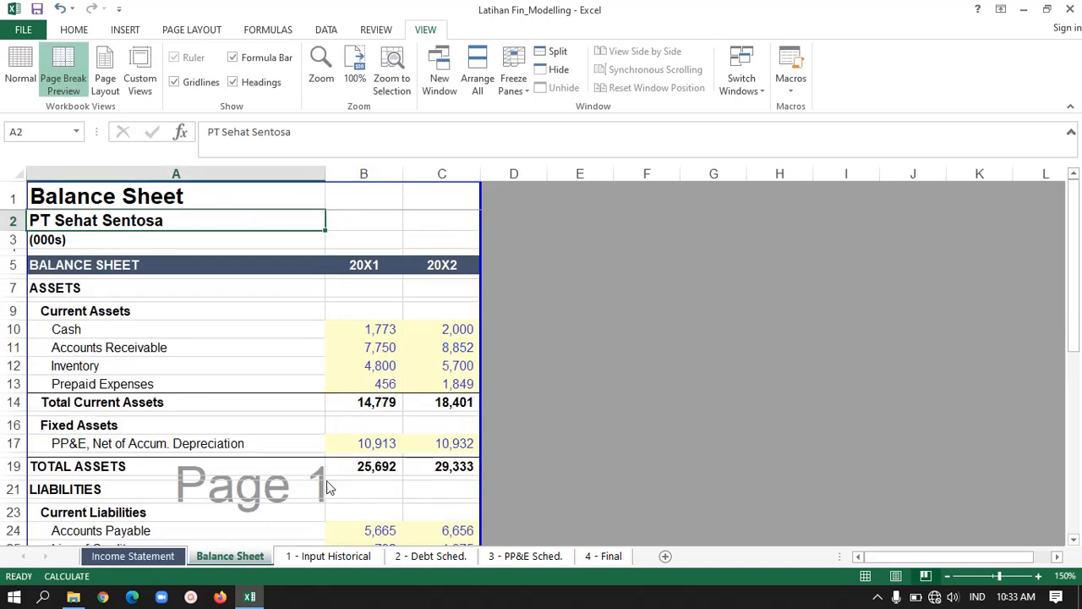
pyautogui.click(377, 318)
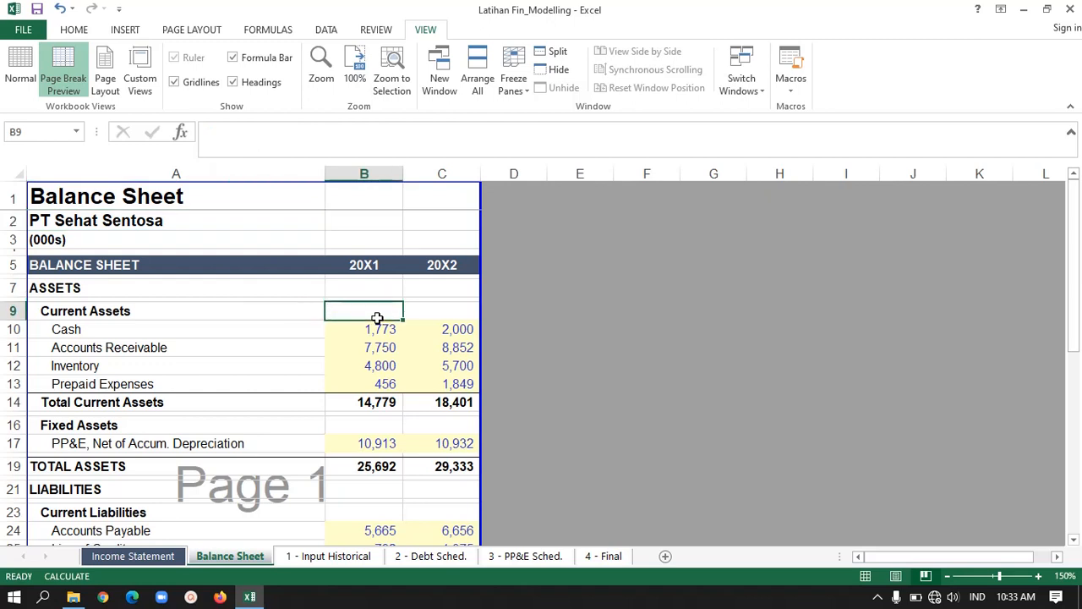
pyautogui.press('Right')
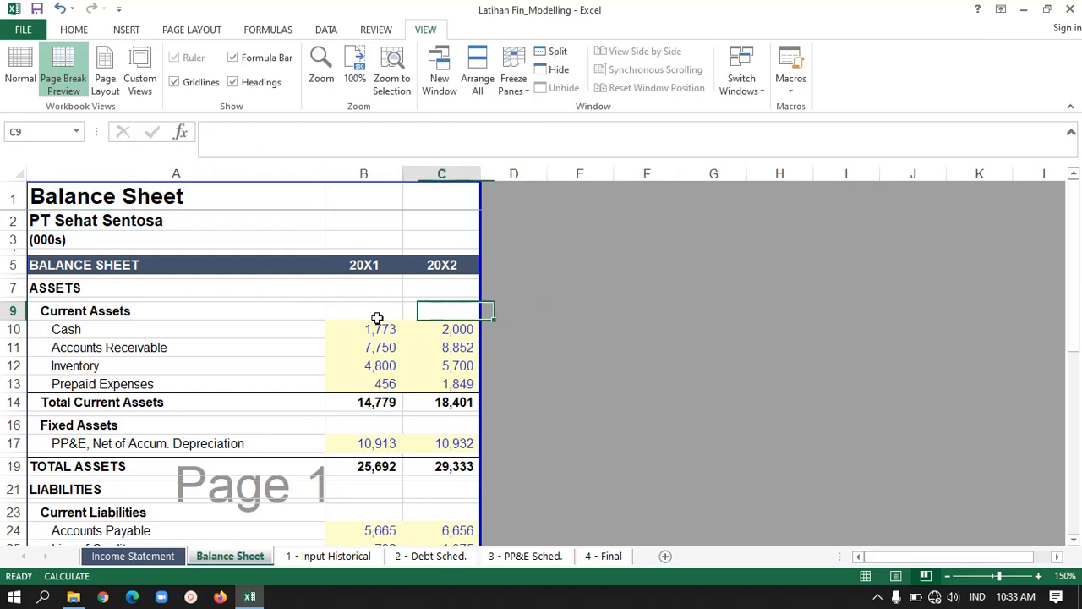
pyautogui.press('Left')
pyautogui.press('Left')
pyautogui.press('Down')
pyautogui.press('Down')
pyautogui.press('Right')
pyautogui.press('Up')
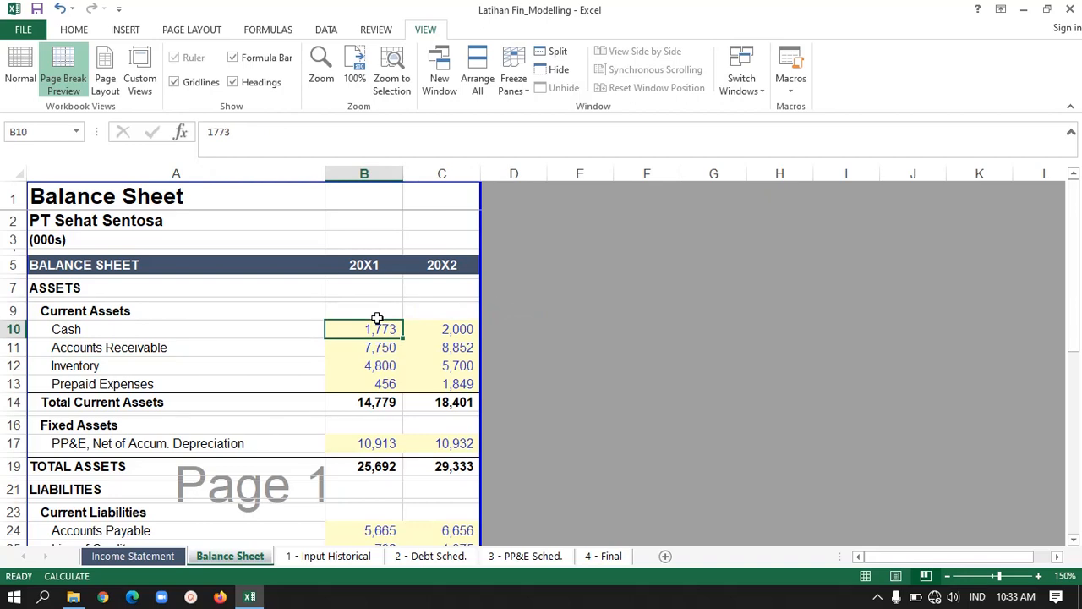
pyautogui.press('Right')
pyautogui.press('Down')
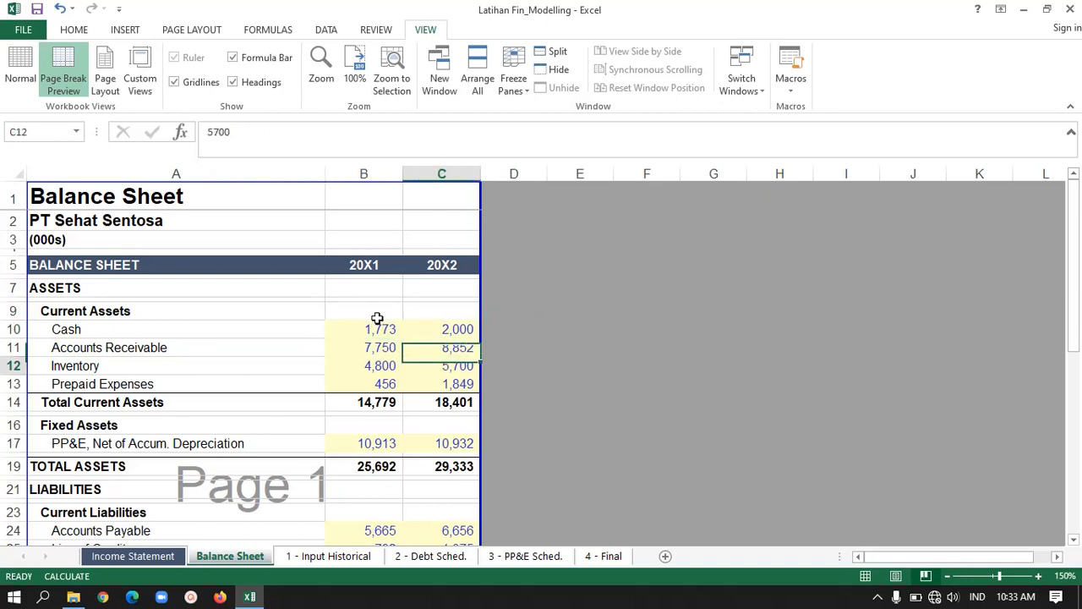
# - Review the 20X2 balance sheet column from Current Assets down to Long Term Debt, Net of Current Maturities
pyautogui.press('Down')
pyautogui.press('Down')
pyautogui.press('Down')
pyautogui.press('Down')
pyautogui.press('Down')
pyautogui.press('Down')
pyautogui.press('Down')
pyautogui.press('Down')
pyautogui.press('Down')
pyautogui.press('Down')
pyautogui.press('Down')
pyautogui.press('Down')
pyautogui.press('Down')
pyautogui.press('Down')
pyautogui.press('Down')
pyautogui.press('Left')
pyautogui.press('Left')
pyautogui.press('Right')
pyautogui.press('Right')
pyautogui.press('Up')
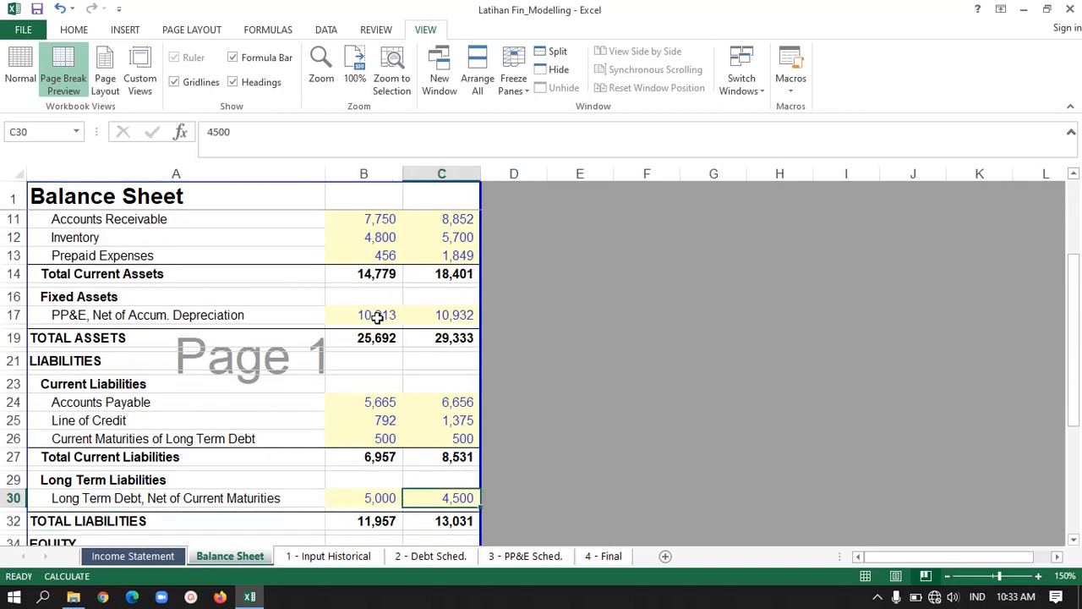
# - Review the 20X1 balance sheet column from Current Assets down to Total Liabilities & Equity in B40
pyautogui.press('Left')
pyautogui.press('Up')
pyautogui.press('Up')
pyautogui.press('Up')
pyautogui.press('Up')
pyautogui.press('Up')
pyautogui.press('Up')
pyautogui.press('Up')
pyautogui.press('Up')
pyautogui.press('Up')
pyautogui.press('Up')
pyautogui.press('Up')
pyautogui.press('Up')
pyautogui.press('Up')
pyautogui.press('Up')
pyautogui.press('Up')
pyautogui.press('Up')
pyautogui.press('Up')
pyautogui.press('Up')
pyautogui.press('Up')
pyautogui.press('Up')
pyautogui.press('Down')
pyautogui.press('Down')
pyautogui.press('Down')
pyautogui.press('Down')
pyautogui.press('Down')
pyautogui.press('Down')
pyautogui.press('Down')
pyautogui.press('Down')
pyautogui.press('Down')
pyautogui.press('Down')
pyautogui.press('Down')
pyautogui.press('Down')
pyautogui.press('Down')
pyautogui.press('Down')
pyautogui.press('Down')
pyautogui.press('Down')
pyautogui.press('Down')
pyautogui.press('Down')
pyautogui.press('Down')
pyautogui.press('Down')
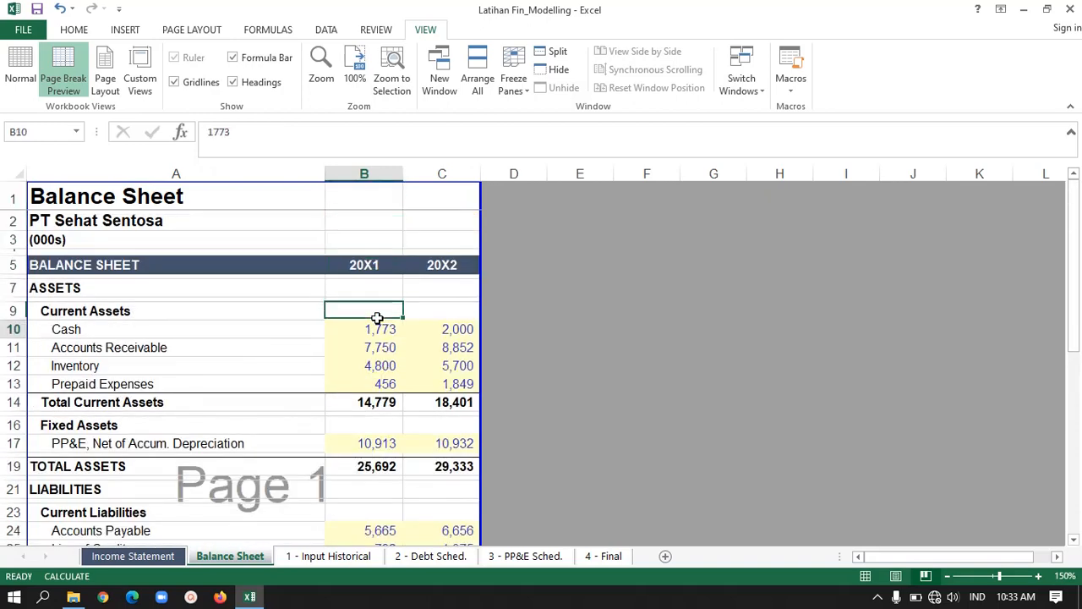
pyautogui.press('Down')
pyautogui.press('Down')
pyautogui.press('Down')
pyautogui.press('Down')
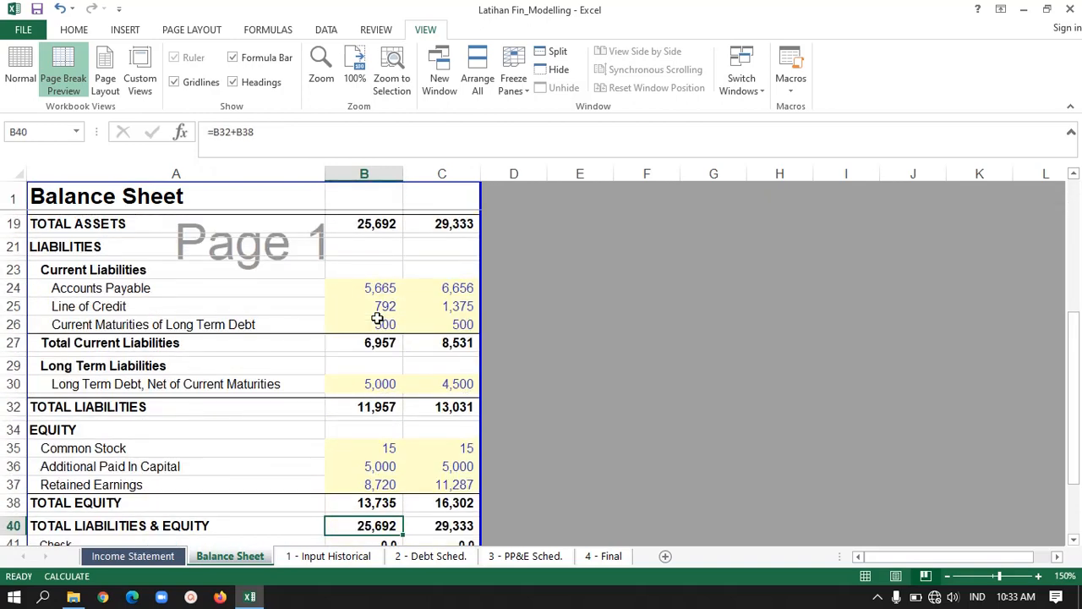
# - Examine the Check row and compare the Total Liabilities & Equity formulas in B40 and C40
pyautogui.press('Down')
pyautogui.press('Down')
pyautogui.press('Down')
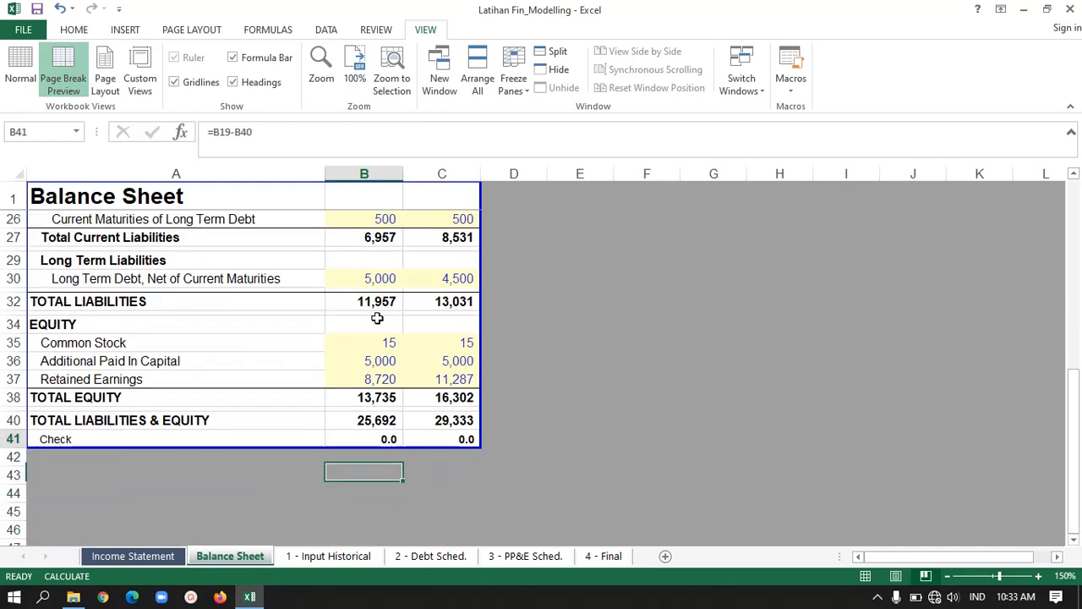
pyautogui.press('Up')
pyautogui.press('Up')
pyautogui.press('Up')
pyautogui.press('Down')
pyautogui.press('Up')
pyautogui.press('Down')
pyautogui.press('Up')
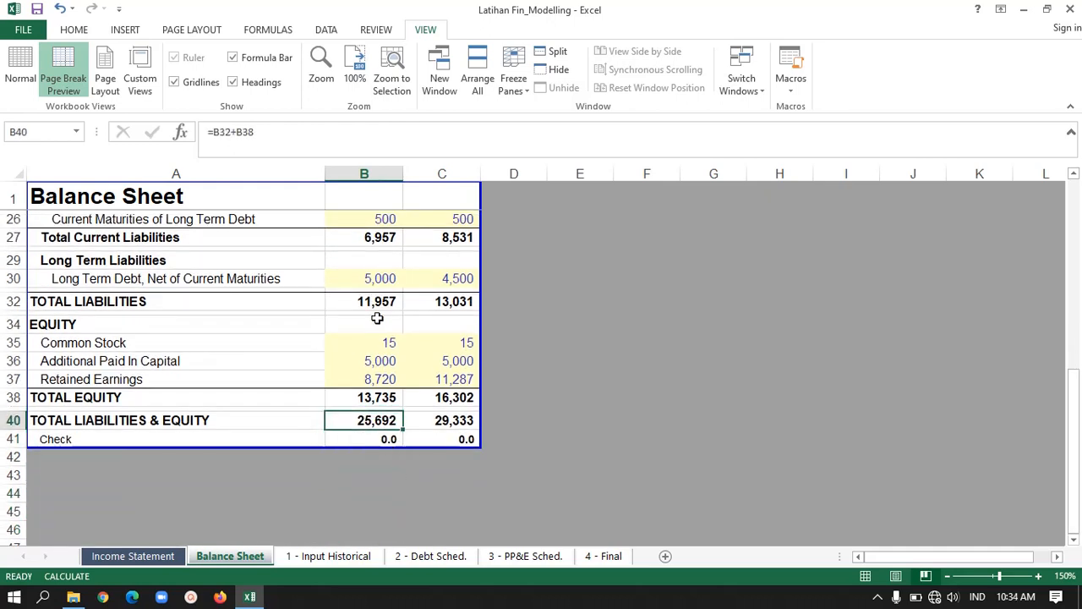
pyautogui.press('Right')
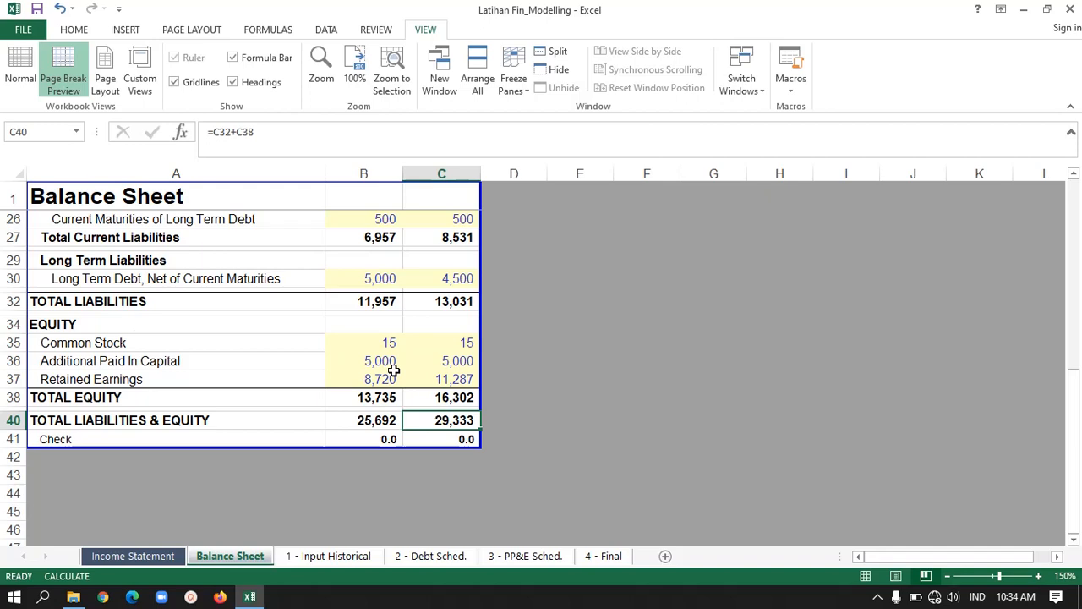
# - Scan the 20X2 balance sheet column upward from Total Liabilities & Equity to the sheet title
pyautogui.press('Up')
pyautogui.press('Up')
pyautogui.press('Up')
pyautogui.press('Up')
pyautogui.press('Up')
pyautogui.press('Up')
pyautogui.press('Up')
pyautogui.press('Up')
pyautogui.press('Up')
pyautogui.press('Up')
pyautogui.press('Up')
pyautogui.press('Up')
pyautogui.press('Up')
pyautogui.press('Up')
pyautogui.press('Up')
pyautogui.press('Up')
pyautogui.press('Up')
pyautogui.press('Up')
pyautogui.press('Up')
pyautogui.press('Up')
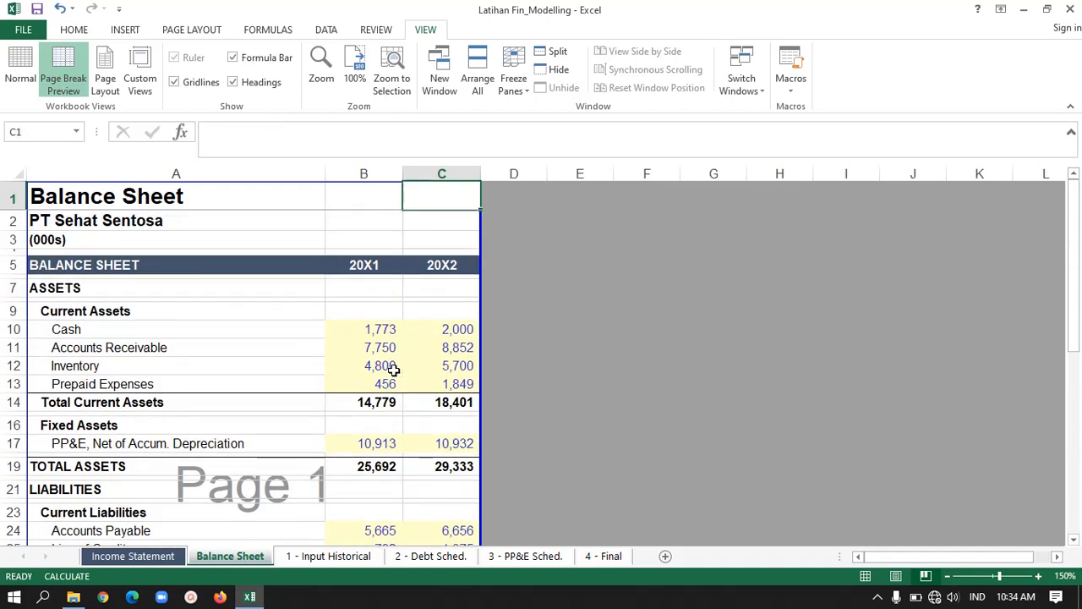
# - Switch to the 1 - Input Historical worksheet and review the Integrated Financial Statements heading rows
pyautogui.click(329, 556)
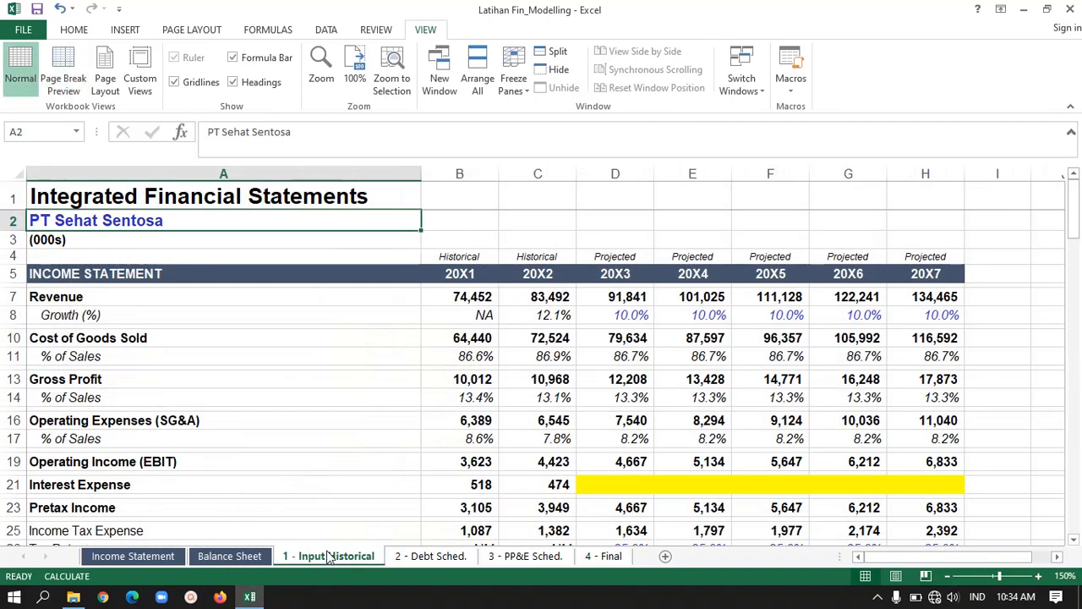
pyautogui.click(231, 385)
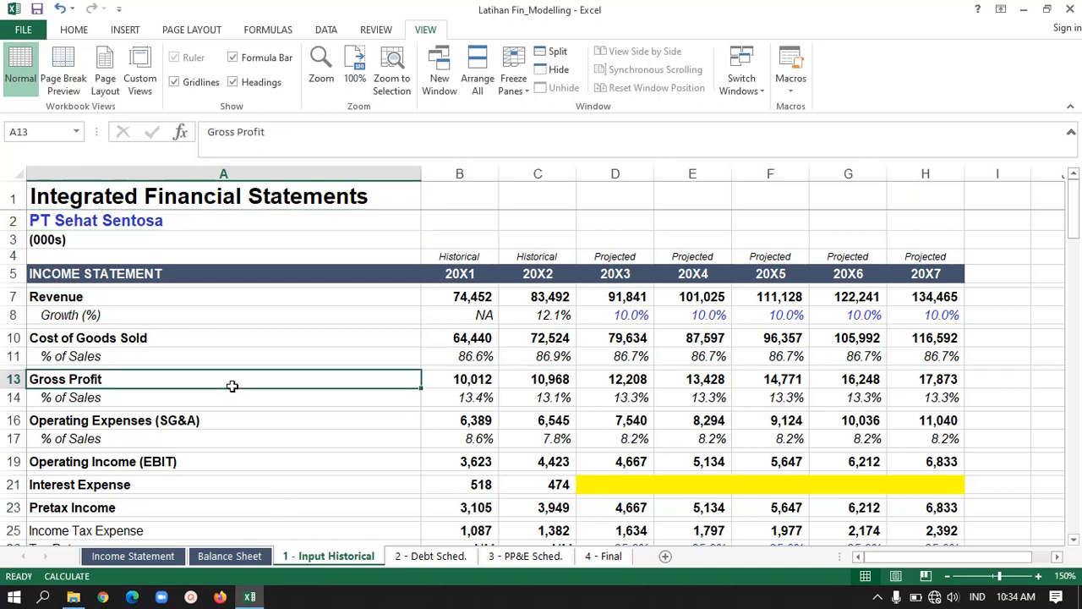
pyautogui.press('Up')
pyautogui.press('Up')
pyautogui.press('Up')
pyautogui.press('Up')
pyautogui.press('Up')
pyautogui.press('Up')
pyautogui.press('Up')
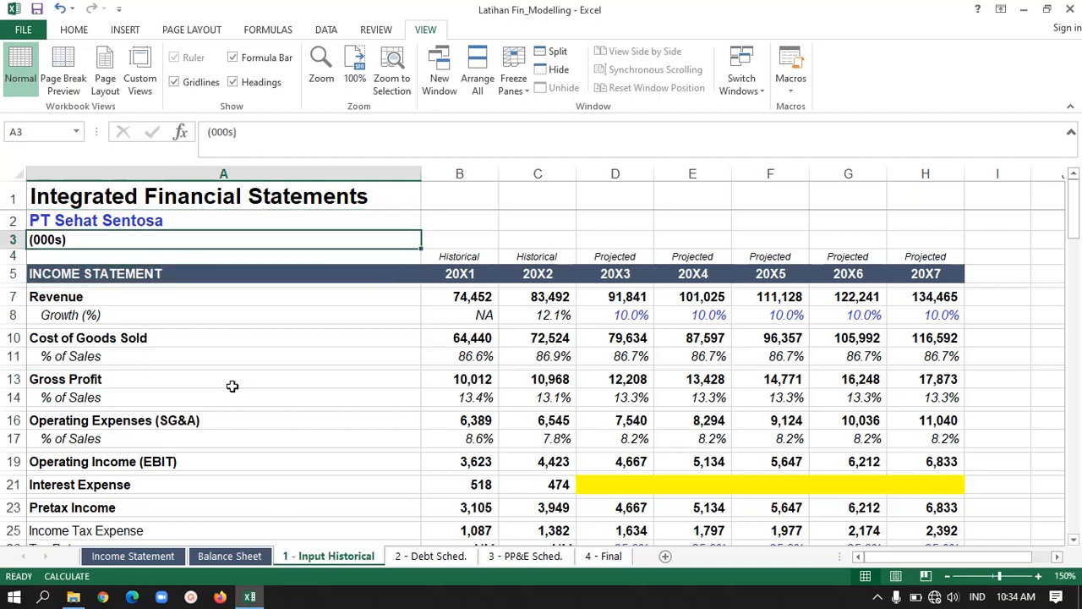
# - Review the 20X2 column from the income statement down to the Fixed Assets heading of the balance sheet
pyautogui.press('Down')
pyautogui.press('Down')
pyautogui.press('Down')
pyautogui.press('Down')
pyautogui.press('Down')
pyautogui.press('Right')
pyautogui.press('Right')
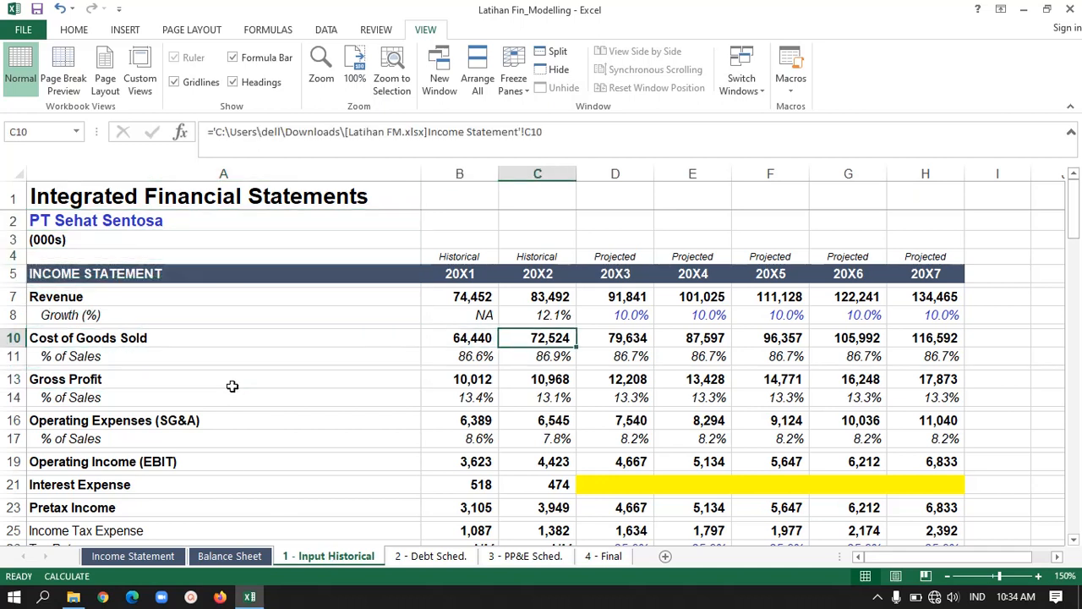
pyautogui.press('Down')
pyautogui.press('Down')
pyautogui.press('Down')
pyautogui.press('Down')
pyautogui.press('Down')
pyautogui.press('Down')
pyautogui.press('Down')
pyautogui.press('Down')
pyautogui.press('Down')
pyautogui.press('Down')
pyautogui.press('Down')
pyautogui.press('Down')
pyautogui.press('Down')
pyautogui.press('Down')
pyautogui.press('Down')
pyautogui.press('Down')
pyautogui.press('Down')
pyautogui.press('Down')
pyautogui.press('Down')
pyautogui.press('Down')
pyautogui.press('Down')
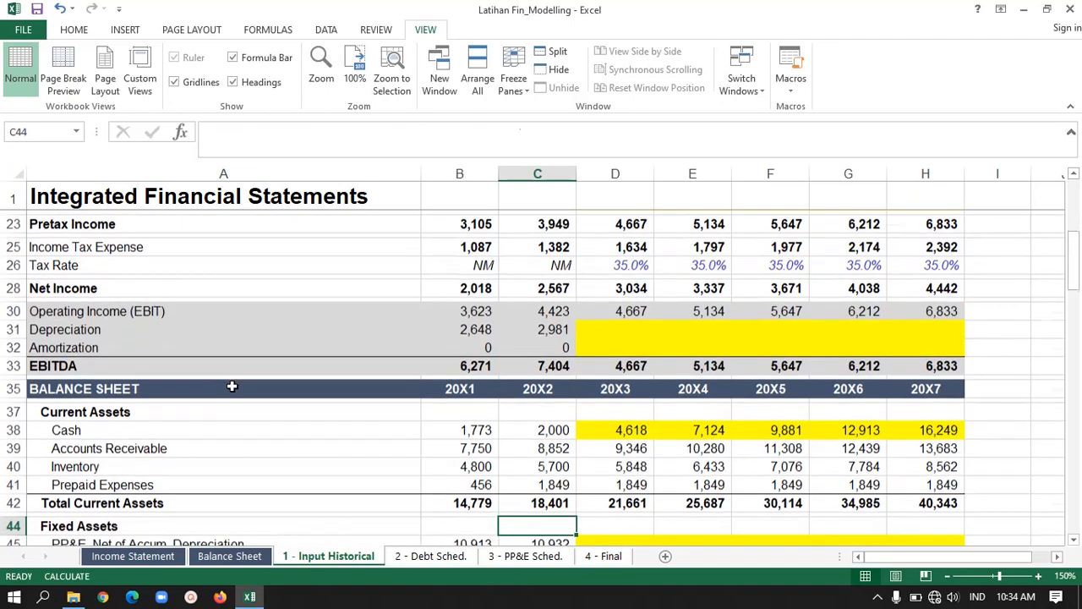
# - Review the 20X2 column from Fixed Assets down to Net Income in the Cash Flow Statement
pyautogui.press('Down')
pyautogui.press('Down')
pyautogui.press('Down')
pyautogui.press('Down')
pyautogui.press('Down')
pyautogui.press('Down')
pyautogui.press('Down')
pyautogui.press('Down')
pyautogui.press('Down')
pyautogui.press('Down')
pyautogui.press('Down')
pyautogui.press('Down')
pyautogui.press('Down')
pyautogui.press('Down')
pyautogui.press('Down')
pyautogui.press('Down')
pyautogui.press('Down')
pyautogui.press('Down')
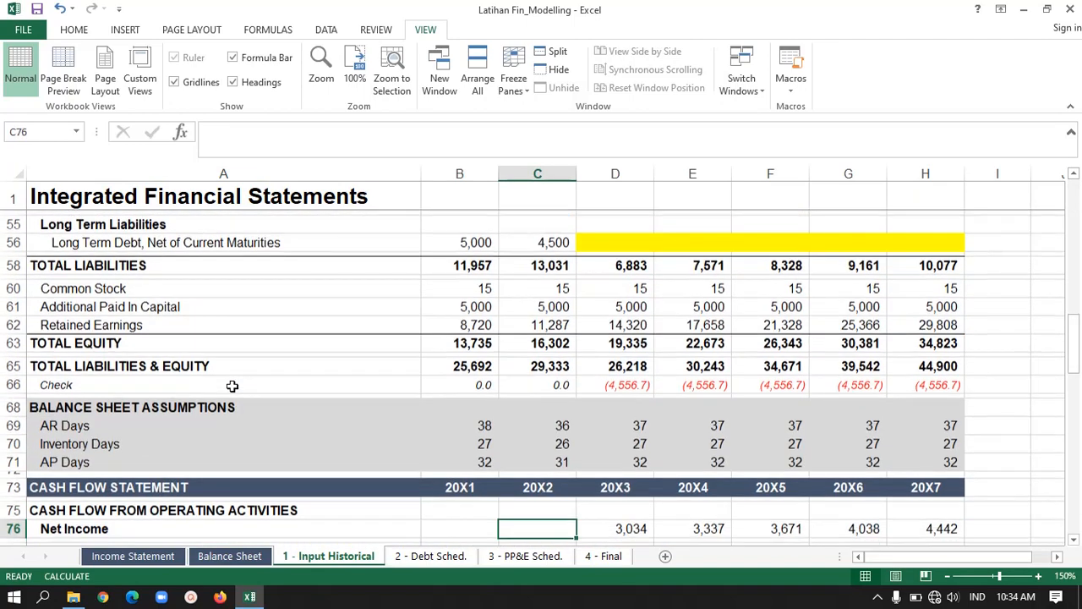
# - Review the 20X2 column upward from the Cash Flow Statement through the balance sheet to the income statement
pyautogui.press('Up')
pyautogui.press('Up')
pyautogui.press('Up')
pyautogui.press('Up')
pyautogui.press('Up')
pyautogui.press('Up')
pyautogui.press('Up')
pyautogui.press('Up')
pyautogui.press('Up')
pyautogui.press('Up')
pyautogui.press('Up')
pyautogui.press('Up')
pyautogui.press('Up')
pyautogui.press('Up')
pyautogui.press('Up')
pyautogui.press('Up')
pyautogui.press('Up')
pyautogui.press('Up')
pyautogui.press('Up')
pyautogui.press('Up')
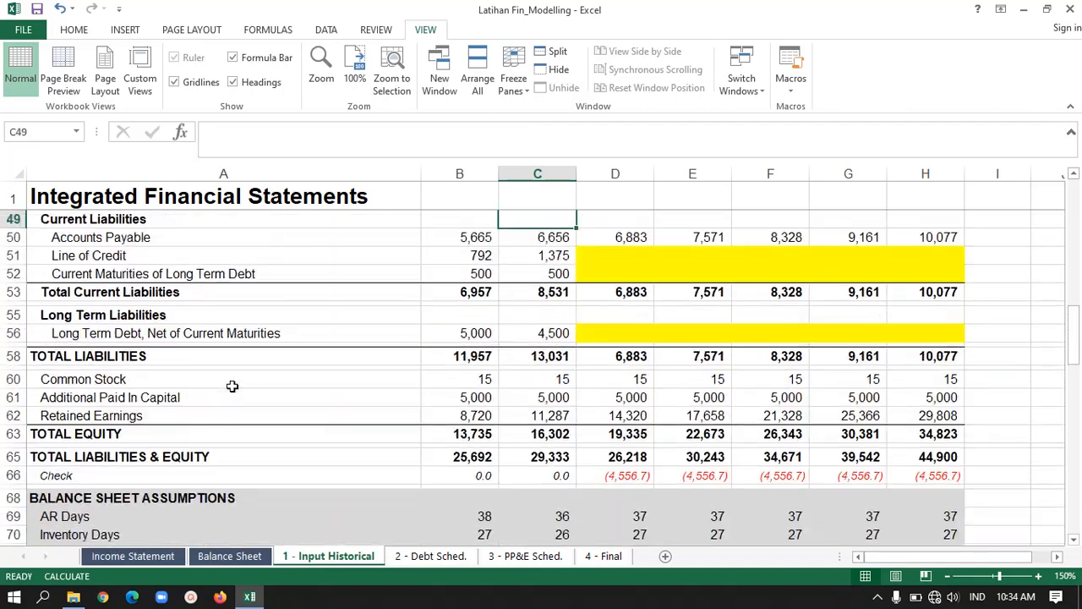
pyautogui.press('Up')
pyautogui.press('Up')
pyautogui.press('Up')
pyautogui.press('Up')
pyautogui.press('Up')
pyautogui.press('Up')
pyautogui.press('Up')
pyautogui.press('Up')
pyautogui.press('Up')
pyautogui.press('Up')
pyautogui.press('Up')
pyautogui.press('Up')
pyautogui.press('Up')
pyautogui.press('Up')
pyautogui.press('Up')
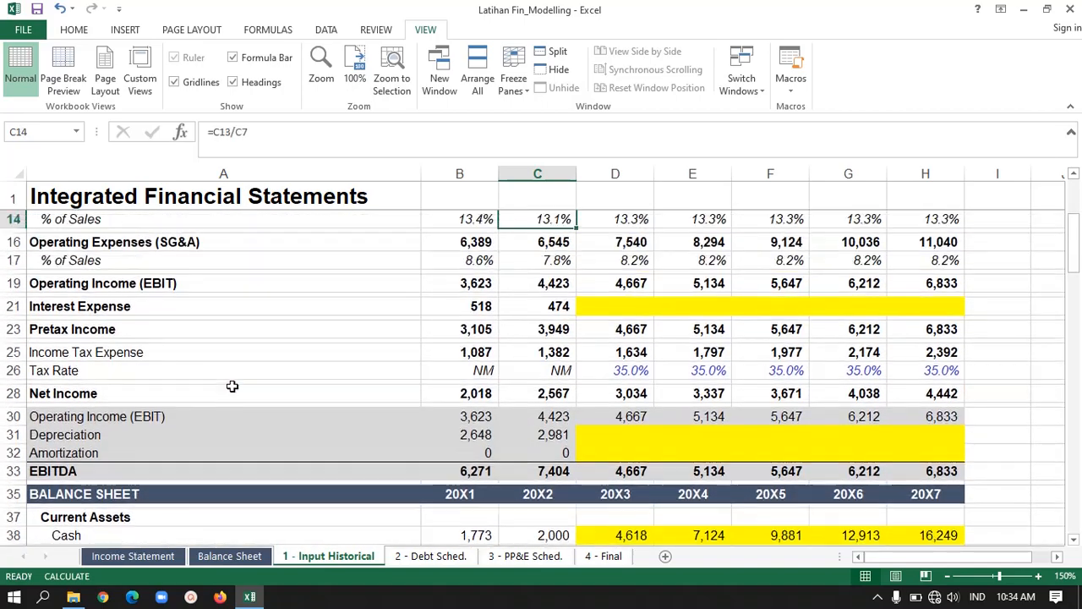
# - Compare the Revenue link formulas for 20X1 and 20X2 in B7 and C7
pyautogui.press('Up')
pyautogui.press('Up')
pyautogui.press('Up')
pyautogui.press('Down')
pyautogui.press('Down')
pyautogui.press('Down')
pyautogui.press('Down')
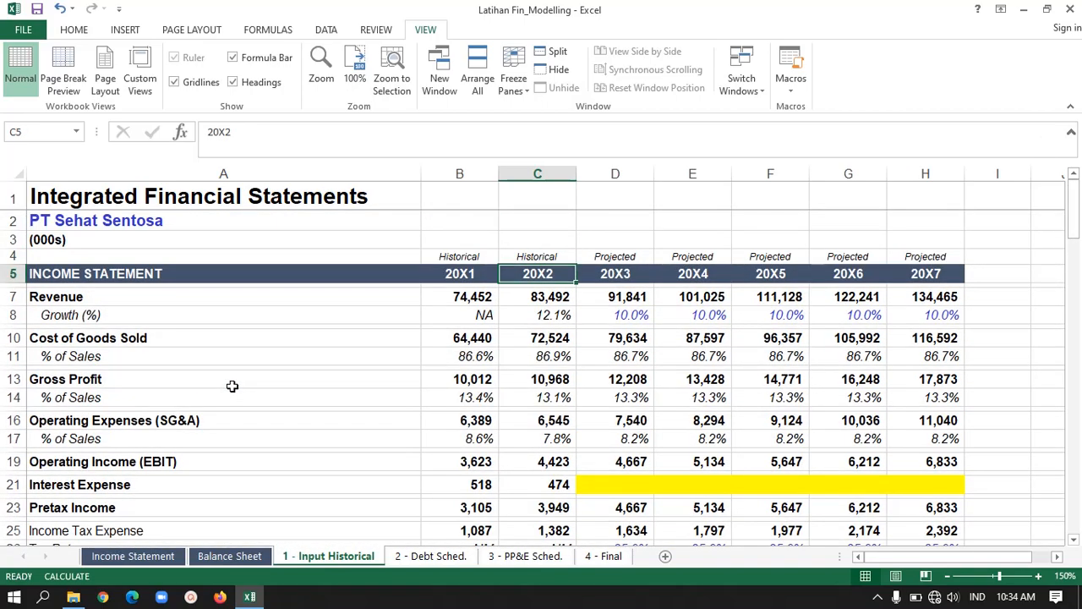
pyautogui.press('Down')
pyautogui.press('Down')
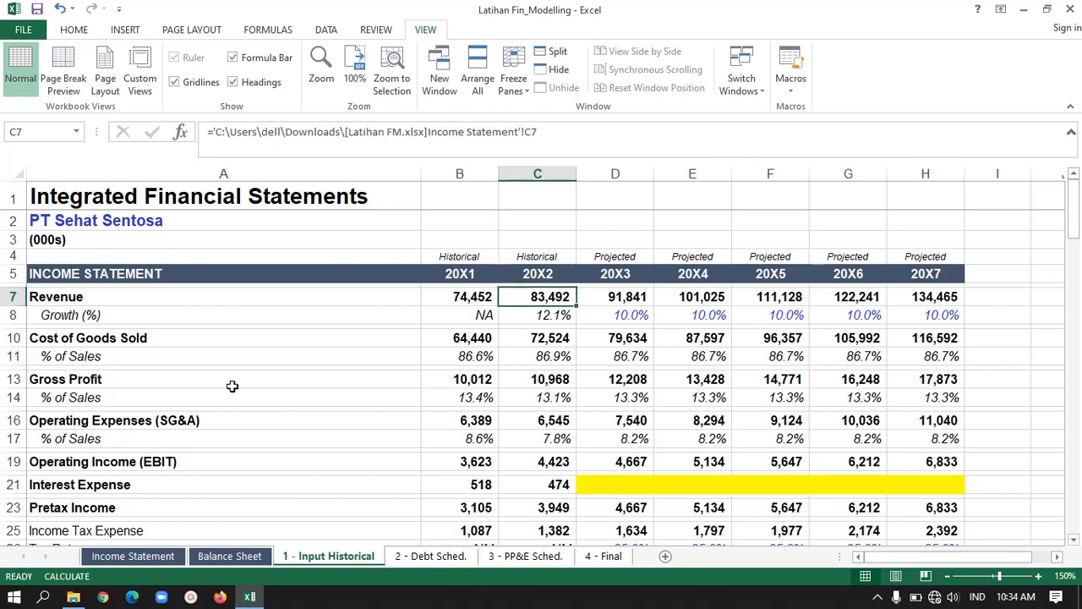
pyautogui.press('Left')
pyautogui.press('Right')
pyautogui.press('Left')
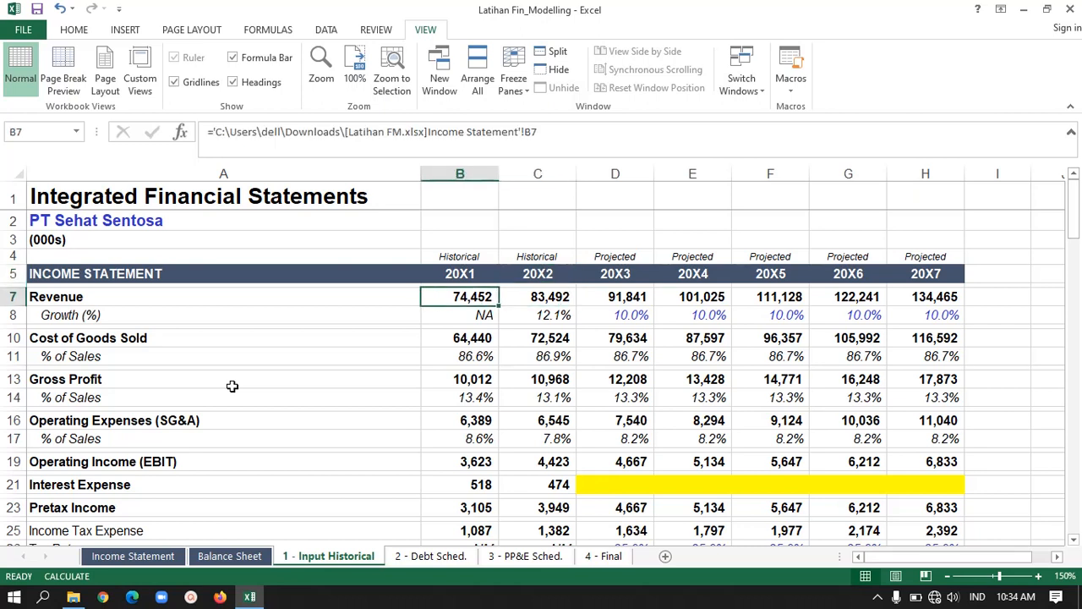
# - Review the Revenue row across the historical and projected years, returning to the 20X1 figure in B7
pyautogui.press('Left')
pyautogui.press('Right')
pyautogui.press('Right')
pyautogui.press('Right')
pyautogui.press('Right')
pyautogui.press('Right')
pyautogui.press('Left')
pyautogui.press('Left')
pyautogui.press('Left')
pyautogui.press('Left')
pyautogui.press('Left')
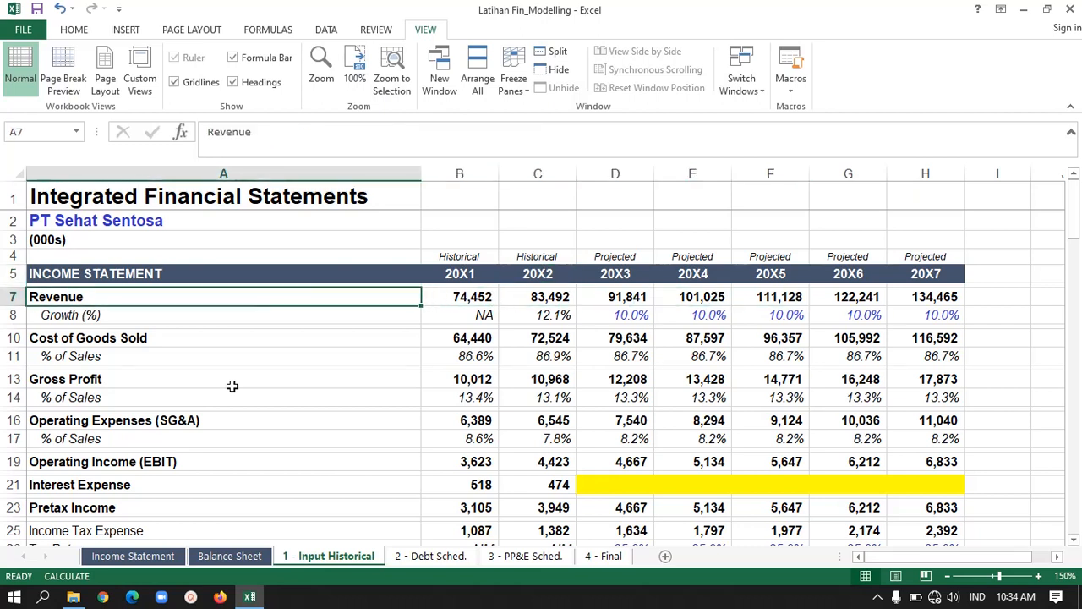
pyautogui.press('Right')
pyautogui.press('Left')
pyautogui.press('Right')
pyautogui.press('Left')
pyautogui.press('Right')
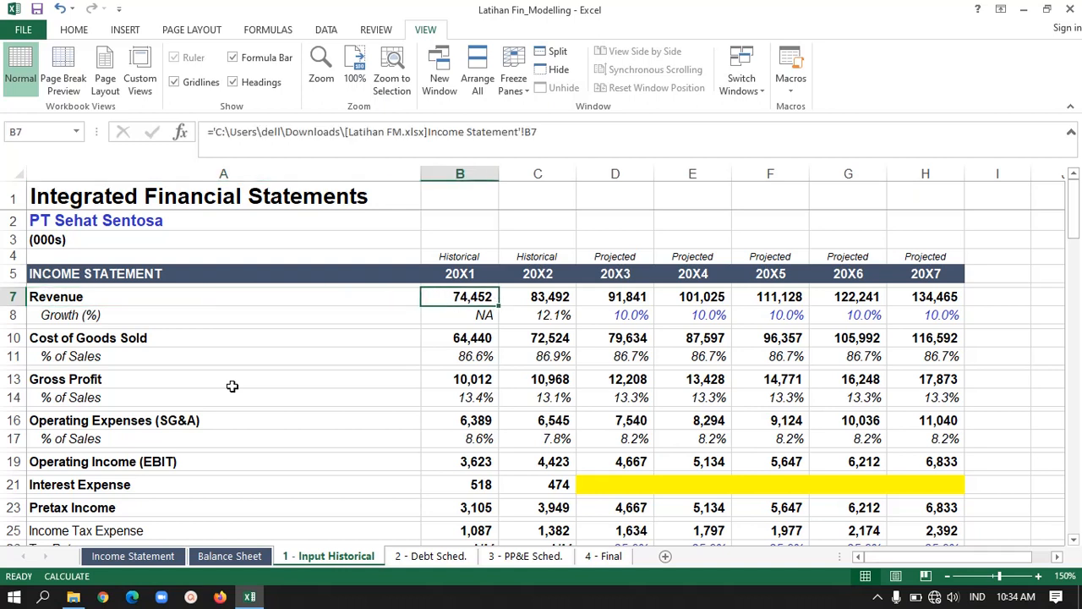
# - Review the rows above 20X1 Revenue, including the year header, Historical label and worksheet title
pyautogui.press('Up')
pyautogui.press('Down')
pyautogui.press('Up')
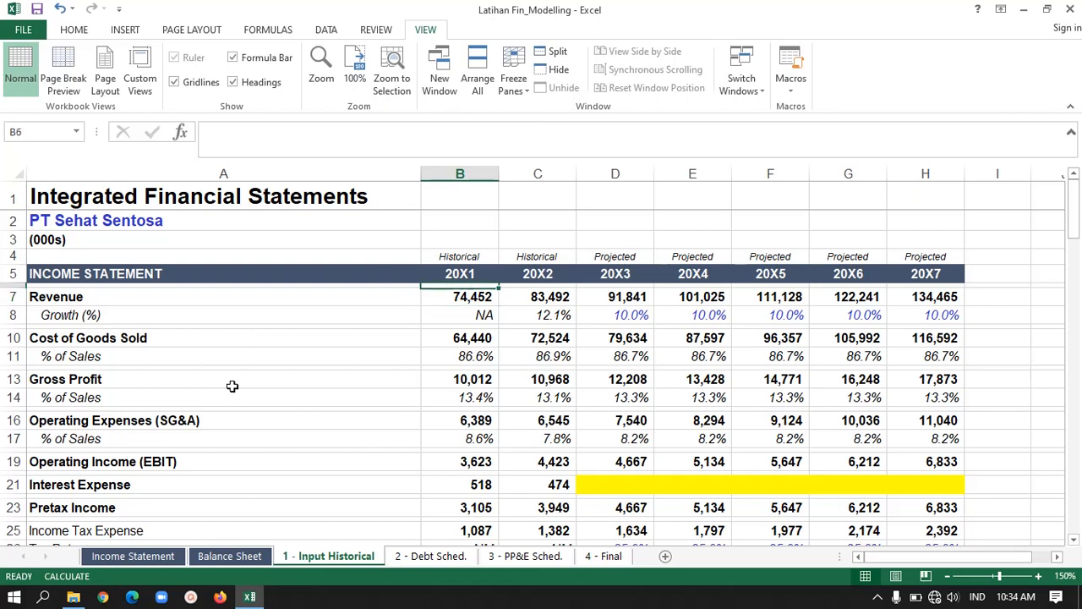
pyautogui.press('Up')
pyautogui.press('Up')
pyautogui.press('Up')
pyautogui.press('Up')
pyautogui.press('Up')
pyautogui.press('Down')
pyautogui.press('Down')
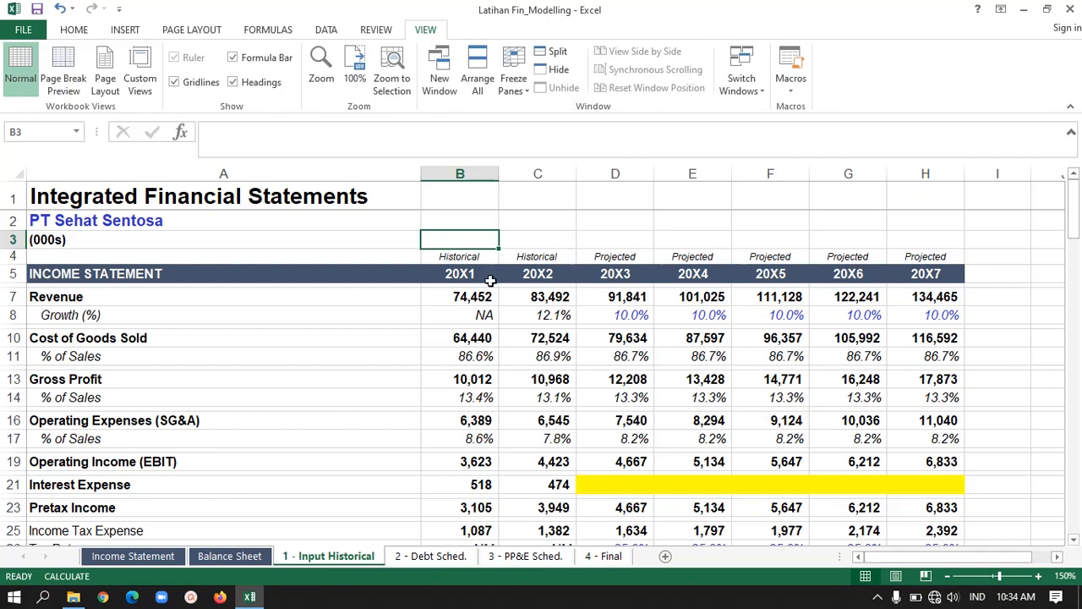
# - Examine the link to the Income Statement worksheet in the 20X1 Revenue cell B7
pyautogui.click(196, 331)
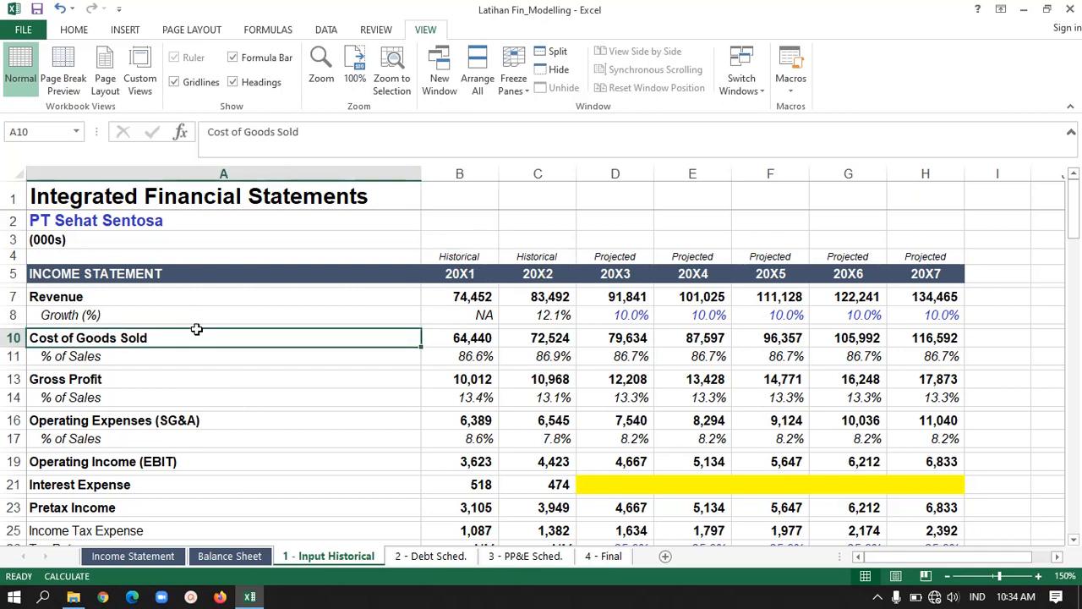
pyautogui.press('Right')
pyautogui.press('Up')
pyautogui.press('Up')
pyautogui.press('Up')
pyautogui.press('Up')
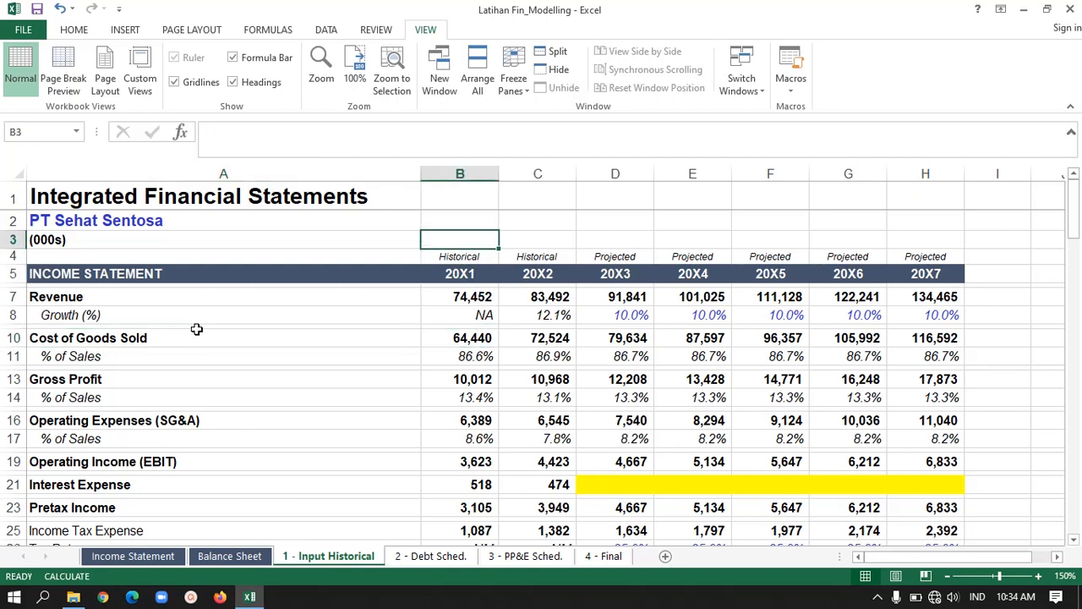
pyautogui.press('Down')
pyautogui.press('Down')
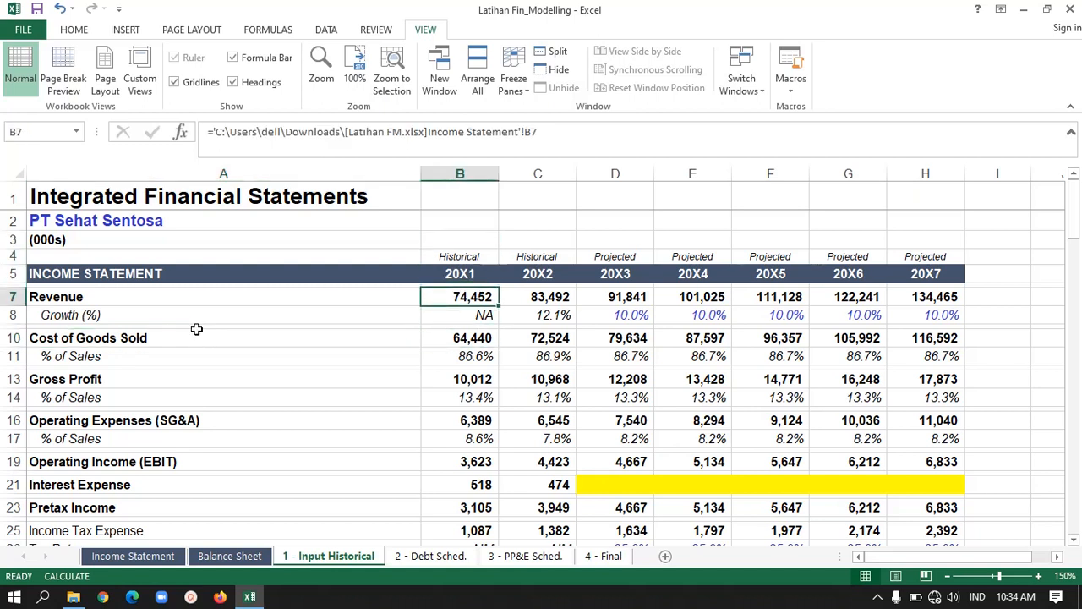
# - Compare the linked Revenue figures of the two historical years, 20X1 and 20X2
pyautogui.hotkey('shift', 'Right')
pyautogui.hotkey('shift', 'Left')
pyautogui.hotkey('shift', 'Right')
pyautogui.hotkey('shift', 'Left')
pyautogui.press('Right')
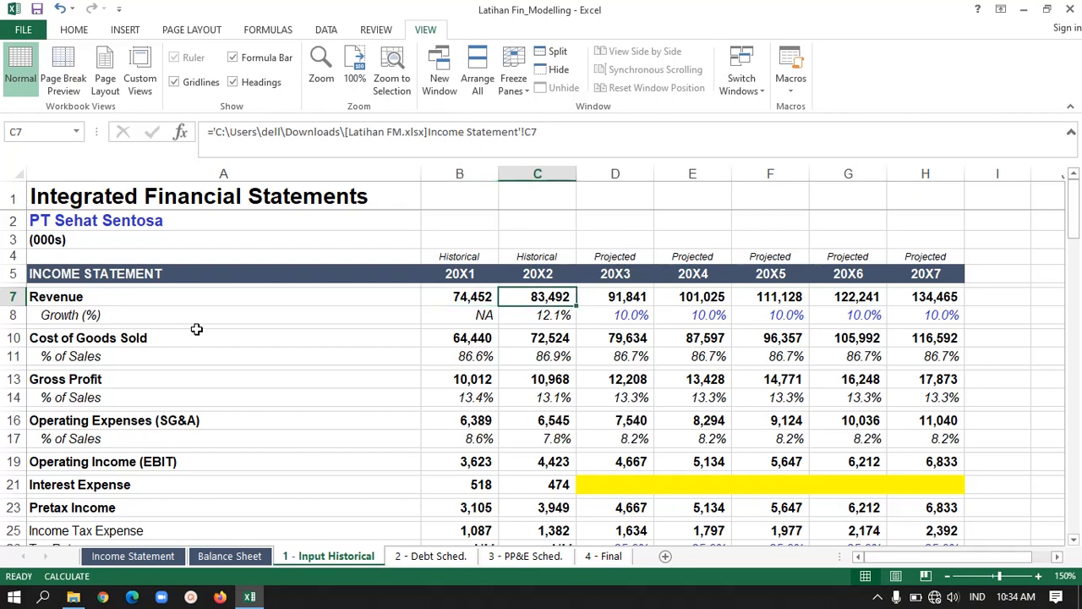
pyautogui.press('Left')
pyautogui.press('Right')
pyautogui.press('Left')
pyautogui.press('Right')
# - Review the projected year headers from 20X3 to 20X7 above the Revenue row
pyautogui.press('Right')
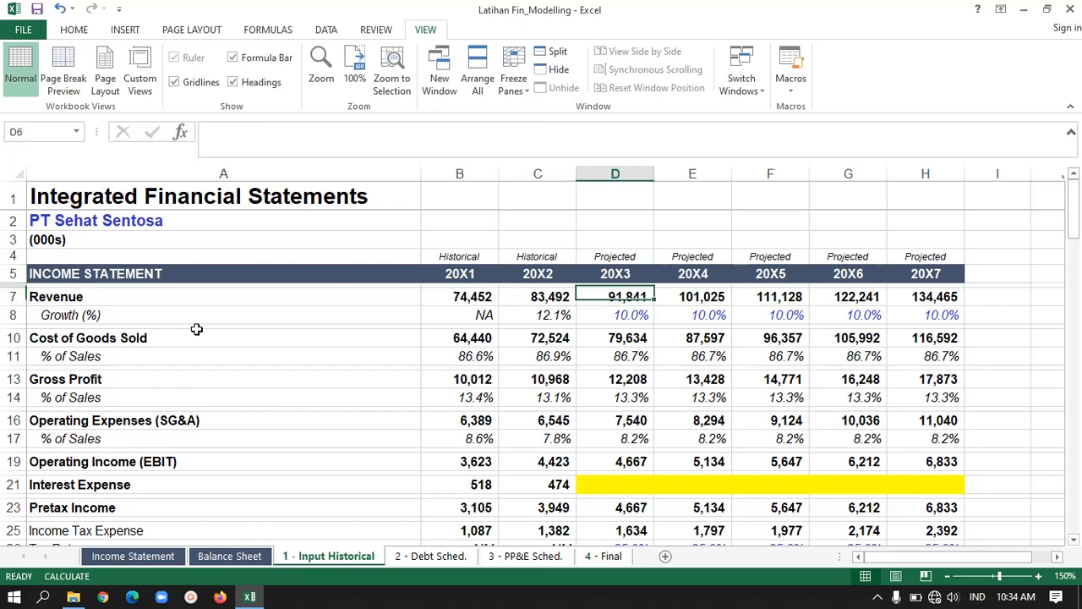
pyautogui.press('Up')
pyautogui.press('Right')
pyautogui.press('Right')
pyautogui.press('Right')
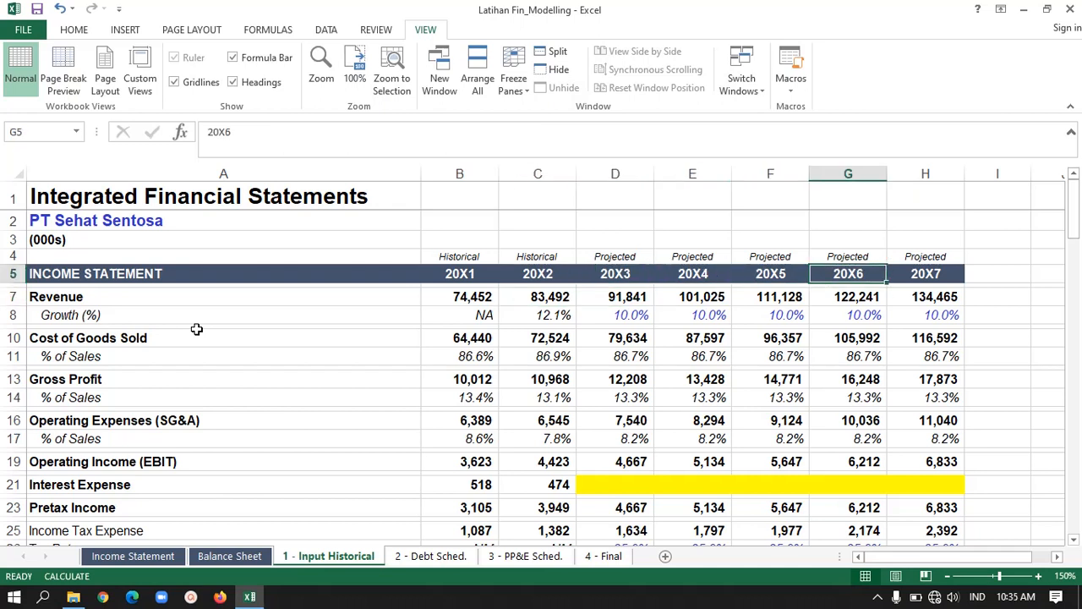
pyautogui.press('Left')
pyautogui.press('Left')
pyautogui.press('Left')
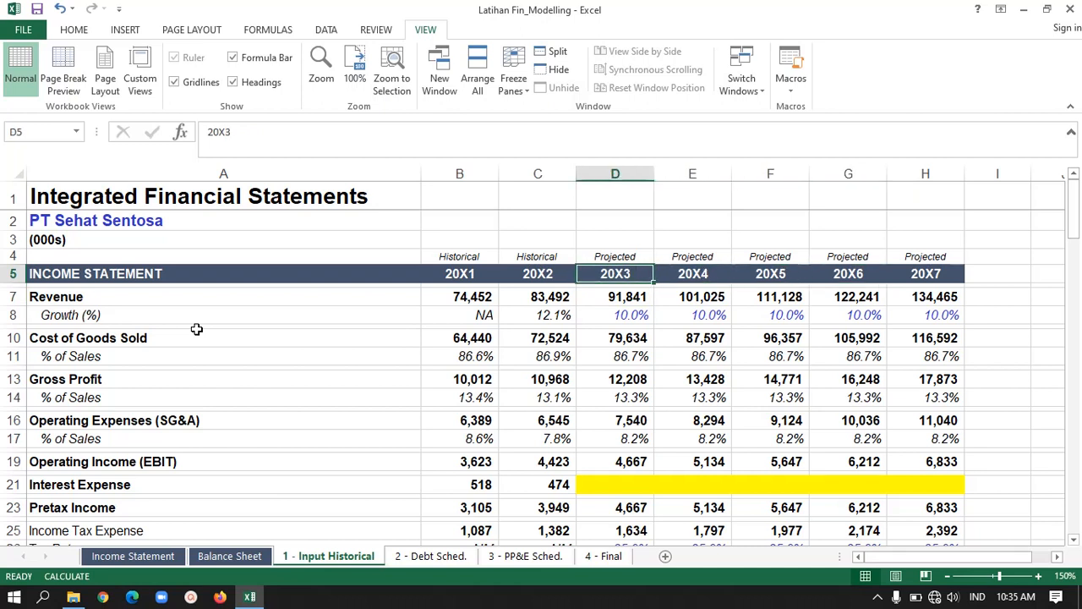
pyautogui.press('Right')
pyautogui.press('Right')
pyautogui.press('Right')
pyautogui.press('Right')
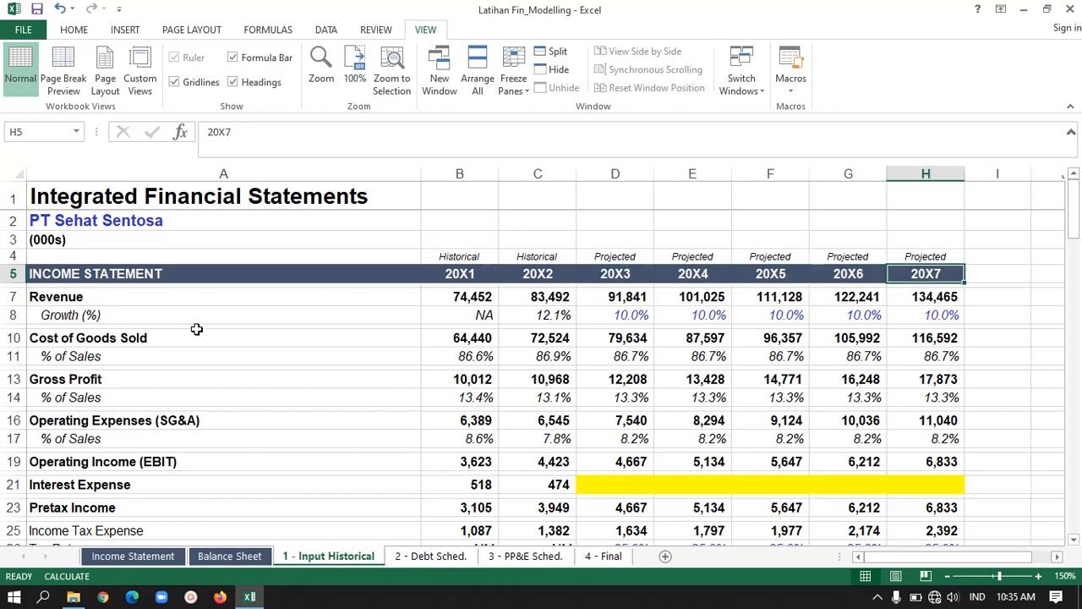
# - Go back to the Revenue row label and check the 20X1 Revenue link in B7
pyautogui.press('Down')
pyautogui.press('Left')
pyautogui.press('Left')
pyautogui.press('Left')
pyautogui.press('Left')
pyautogui.press('Left')
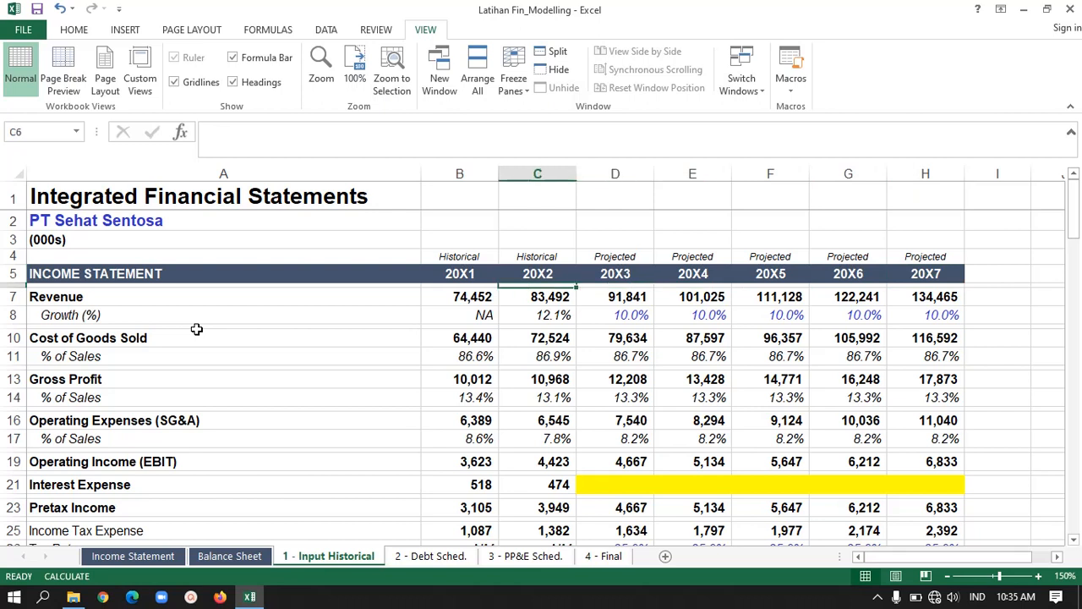
pyautogui.press('Down')
pyautogui.press('Down')
pyautogui.press('Left')
pyautogui.press('Up')
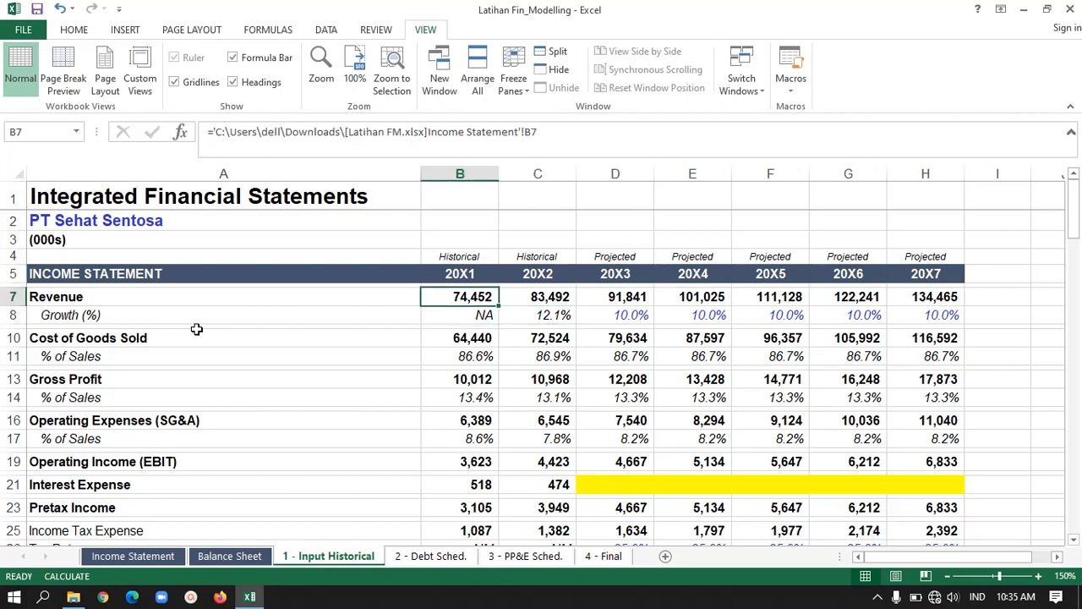
pyautogui.press('Left')
pyautogui.press('Right')
pyautogui.press('Left')
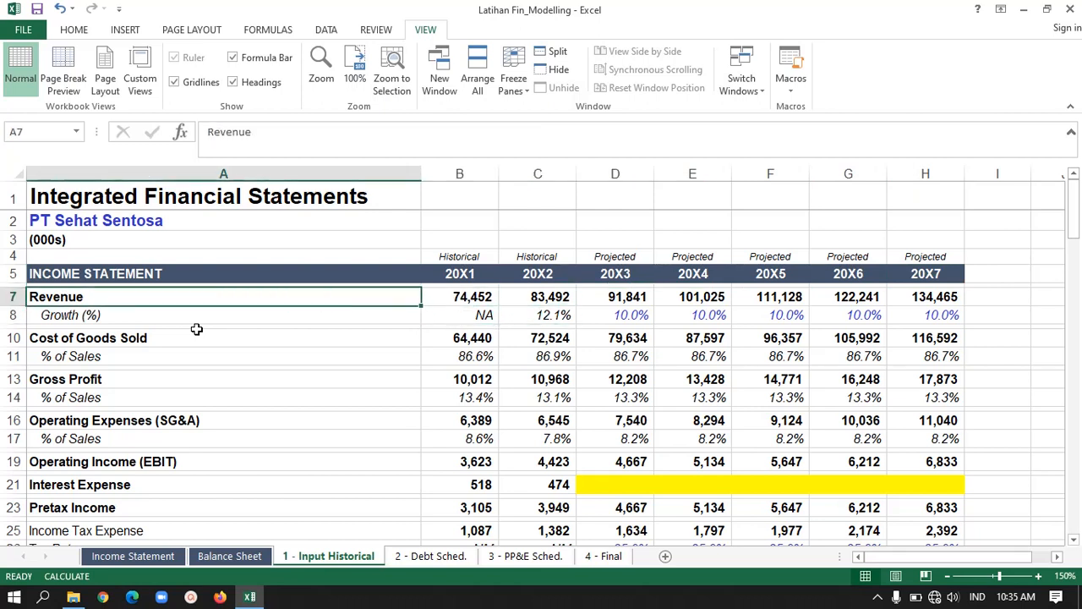
pyautogui.press('Right')
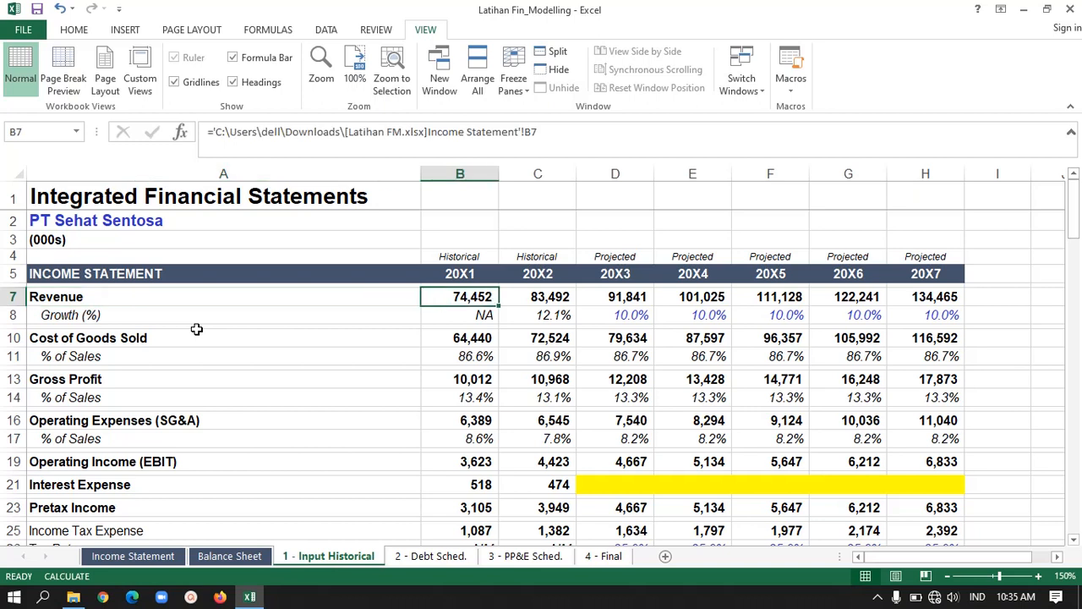
# - Trace the cells referenced by the 20X2 revenue growth formula in C8, leaving the formula as it is
pyautogui.press('Right')
pyautogui.press('Left')
pyautogui.press('Right')
pyautogui.press('Right')
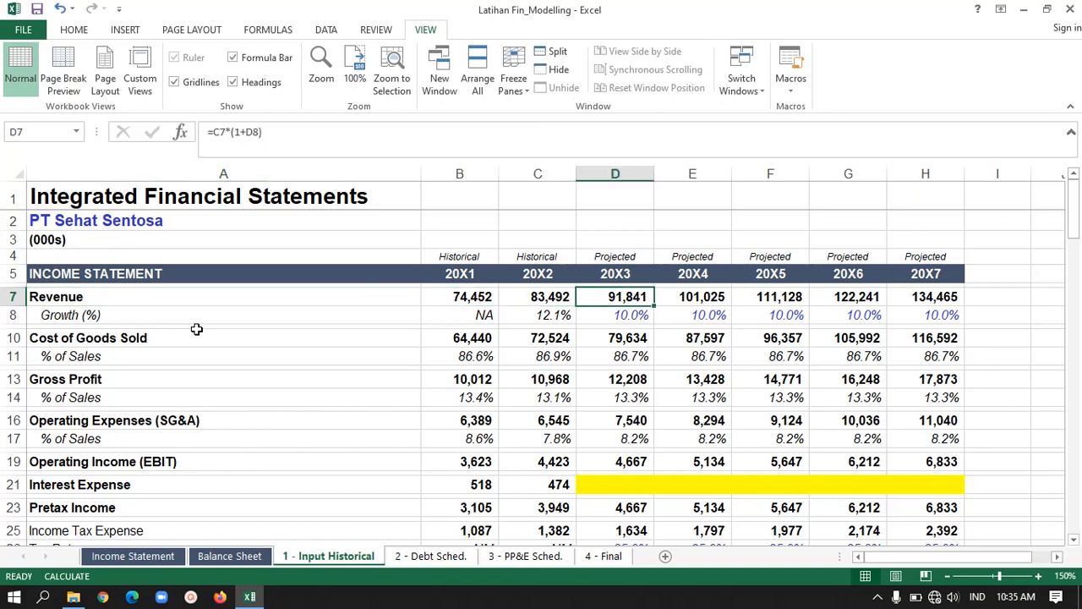
pyautogui.press('Down')
pyautogui.press('Left')
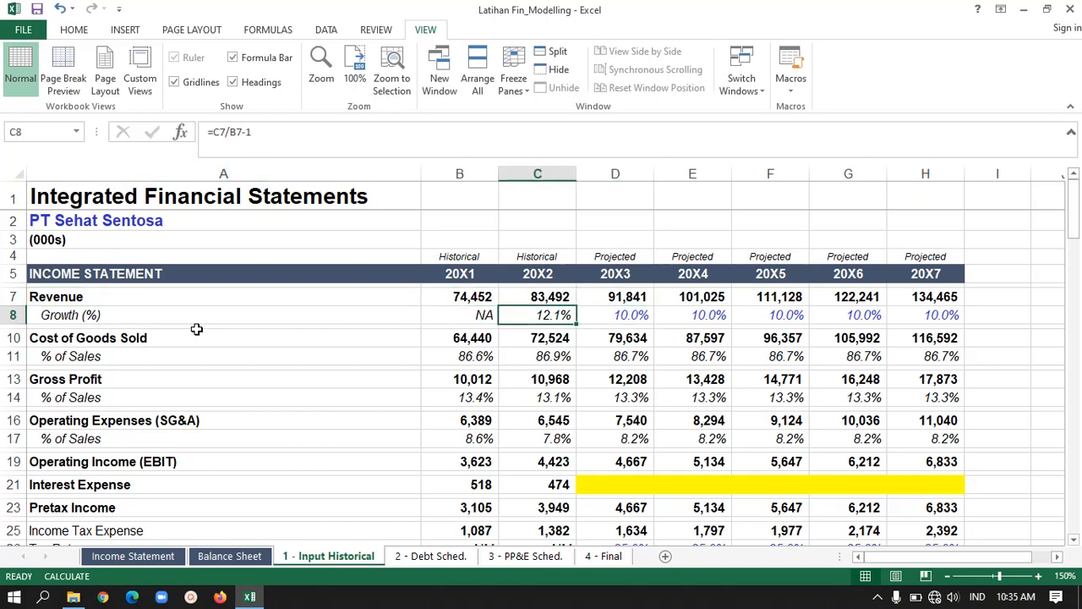
pyautogui.press('Left')
pyautogui.press('Right')
pyautogui.click(275, 139)
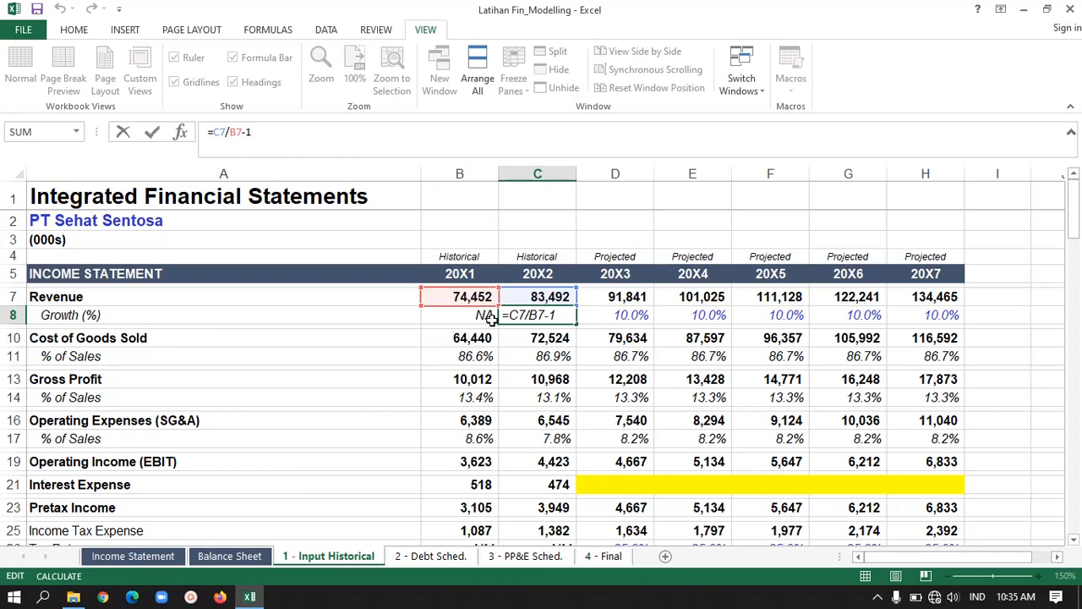
pyautogui.press('Return')
pyautogui.press('Up')
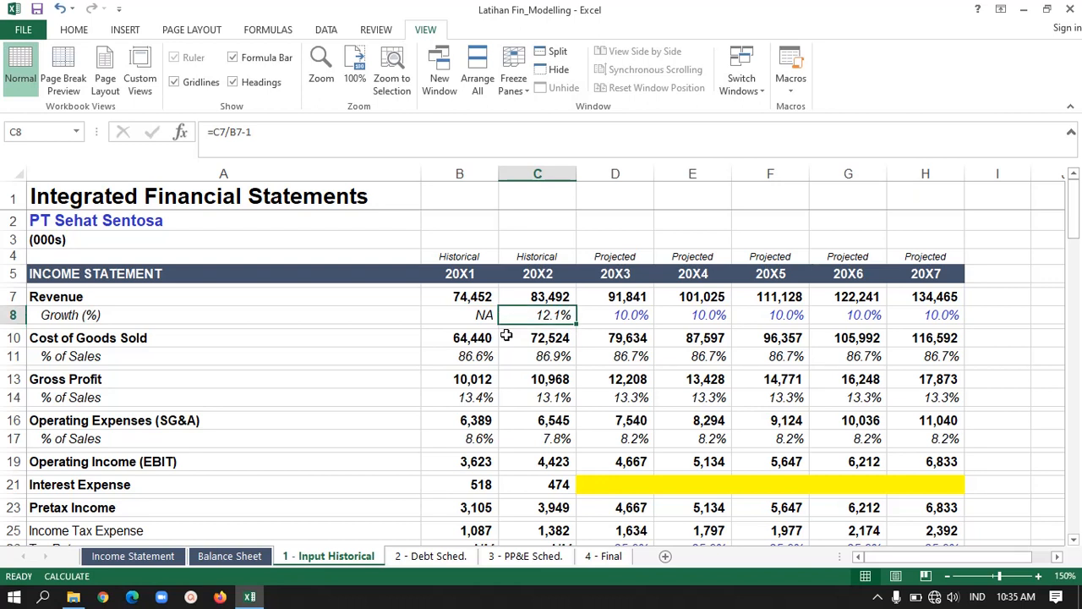
# - Compare the 20X2 historical growth with the 20X3 growth assumption and the 20X3 Revenue formula
pyautogui.press('Left')
pyautogui.press('Right')
pyautogui.press('Right')
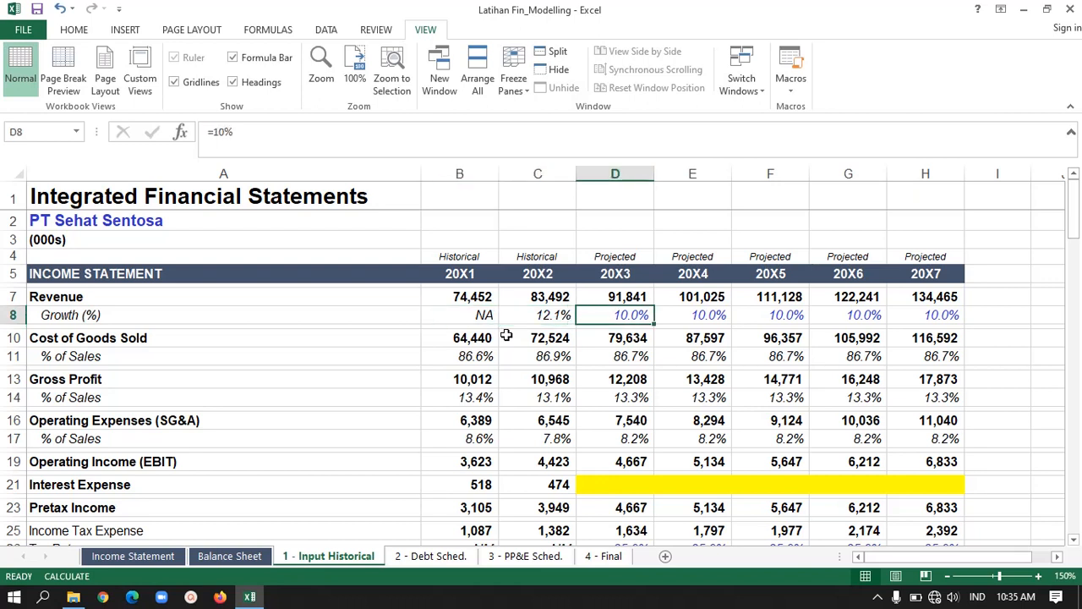
pyautogui.press('Left')
pyautogui.press('Right')
pyautogui.press('Up')
pyautogui.press('Down')
pyautogui.press('Up')
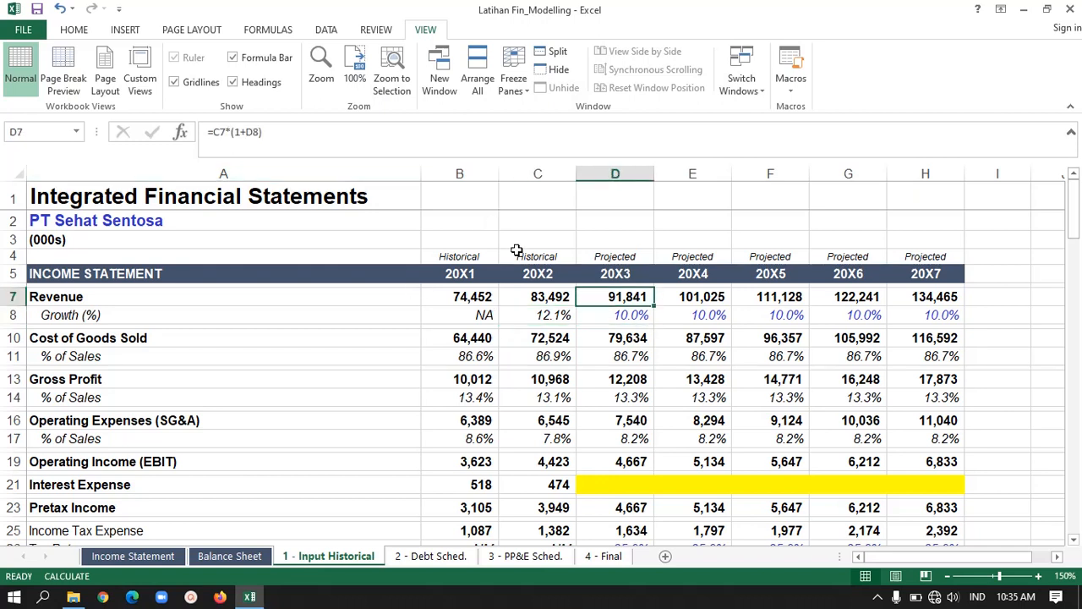
# - Trace the cells referenced by the projected 20X3 Revenue formula in D7, leaving it as it is
pyautogui.press('Down')
pyautogui.click(316, 140)
pyautogui.press('Escape')
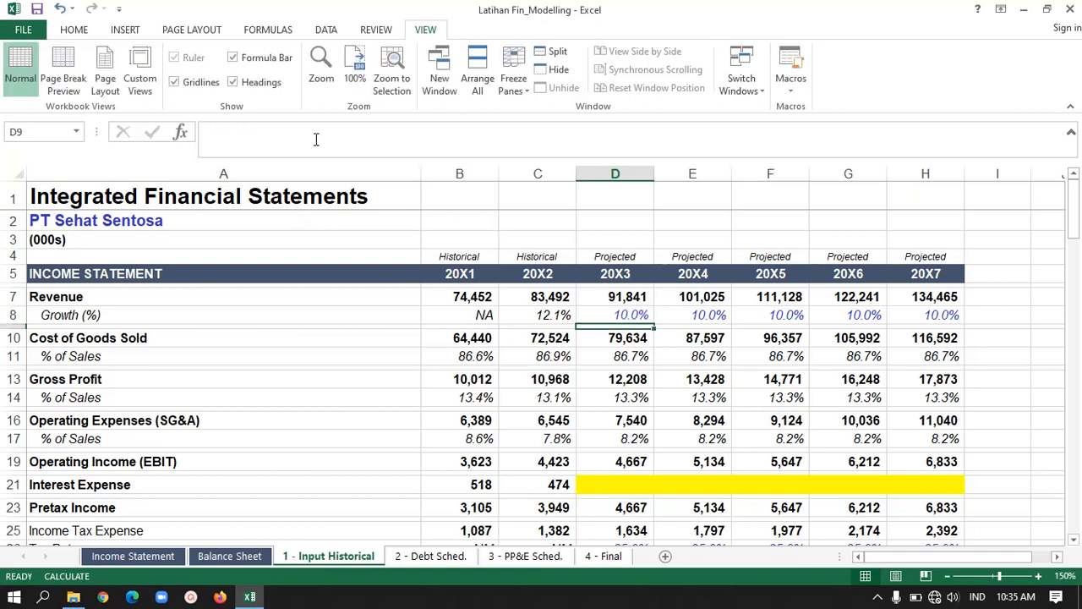
pyautogui.press('Up')
pyautogui.click(316, 140)
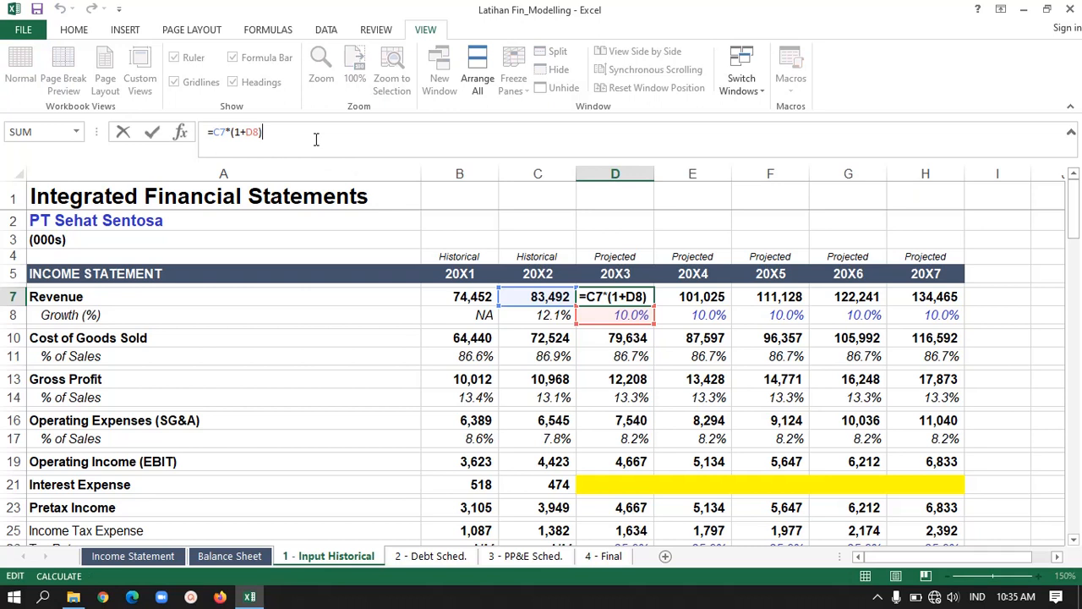
pyautogui.press('Return')
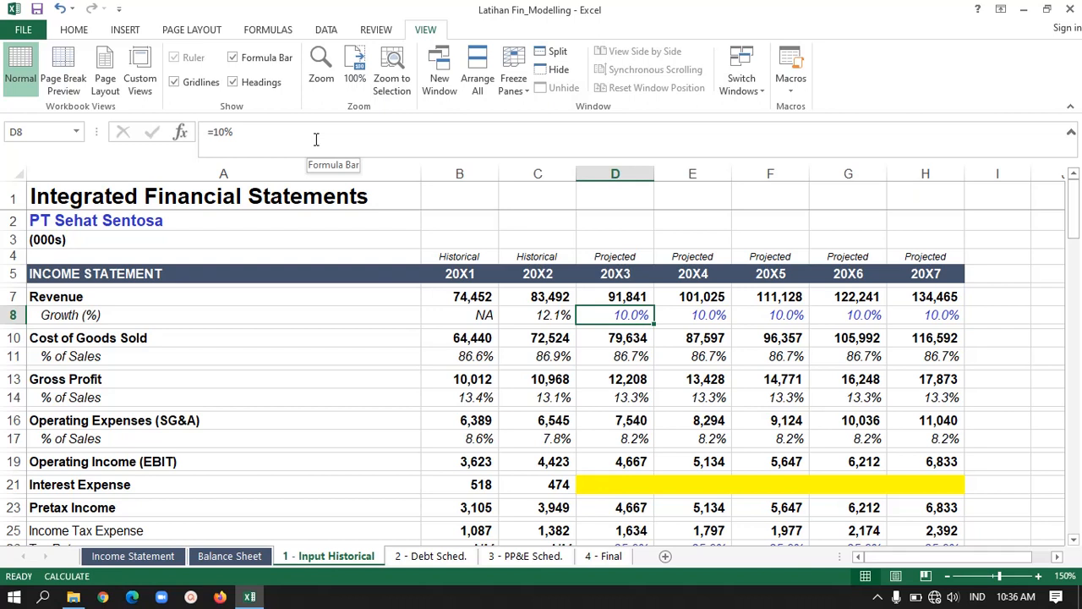
# - Review the revenue growth assumptions for the projected years 20X3 to 20X5
pyautogui.press('Right')
pyautogui.press('Left')
pyautogui.press('Right')
pyautogui.press('Right')
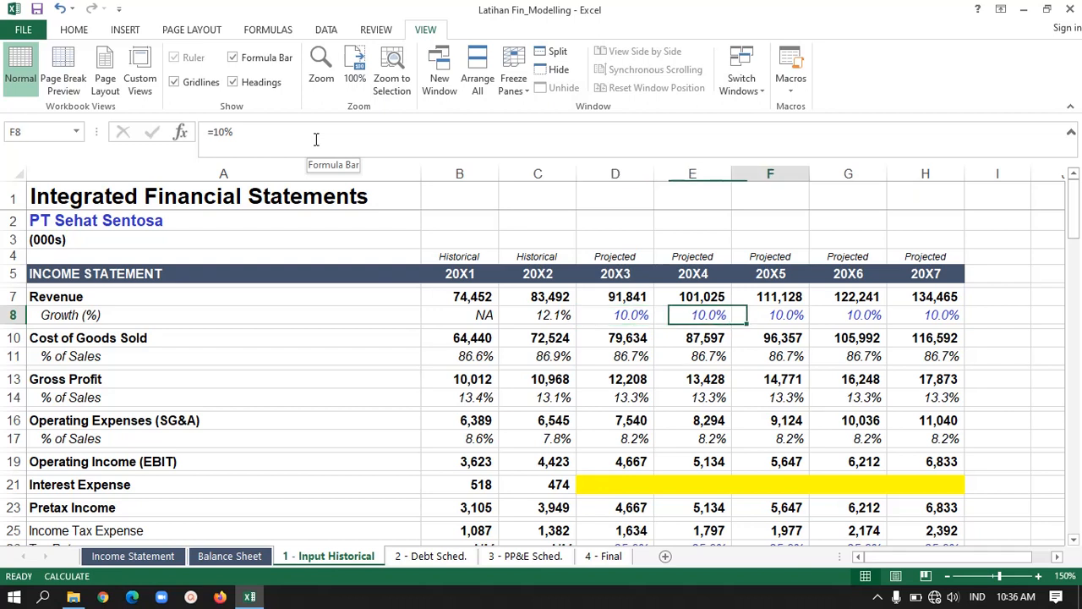
pyautogui.press('Left')
pyautogui.press('Left')
# - Re-examine how the 20X3 Revenue formula in D7 uses prior-year revenue and the growth assumption
pyautogui.press('Up')
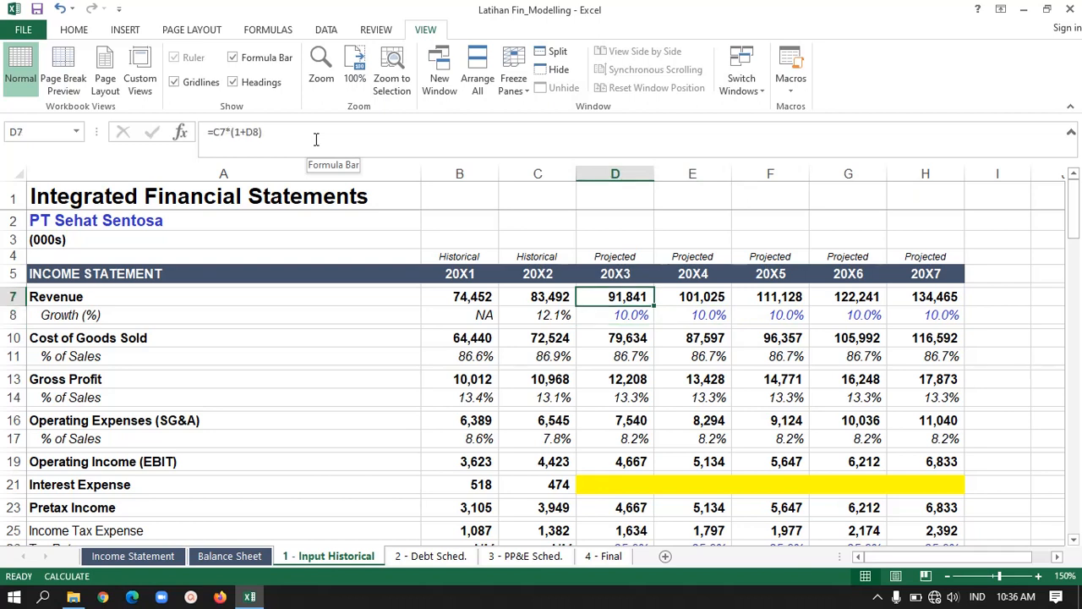
pyautogui.press('F2')
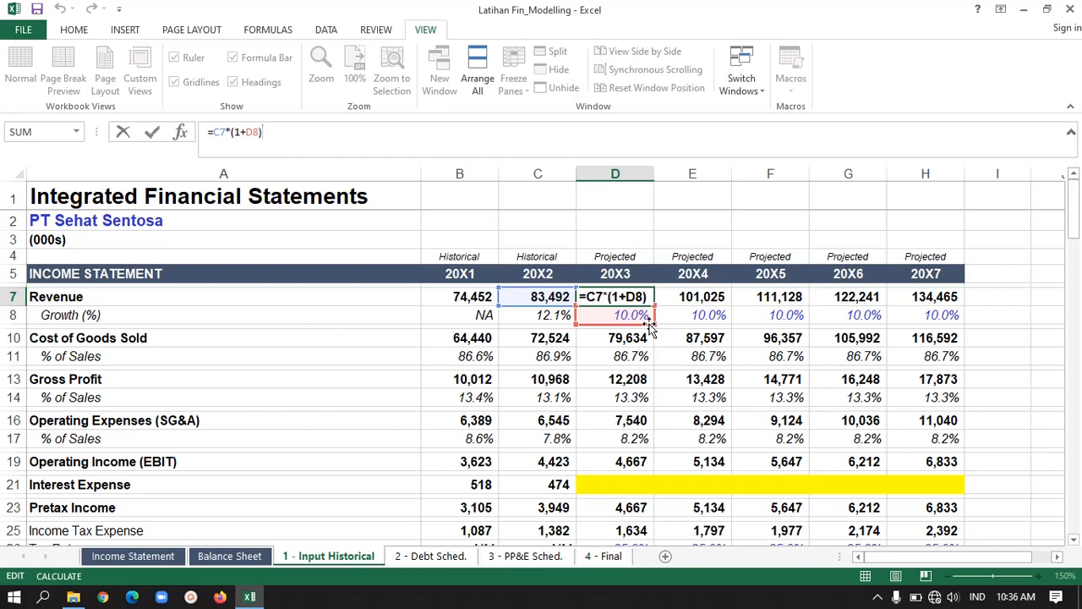
pyautogui.press('Return')
pyautogui.press('Up')
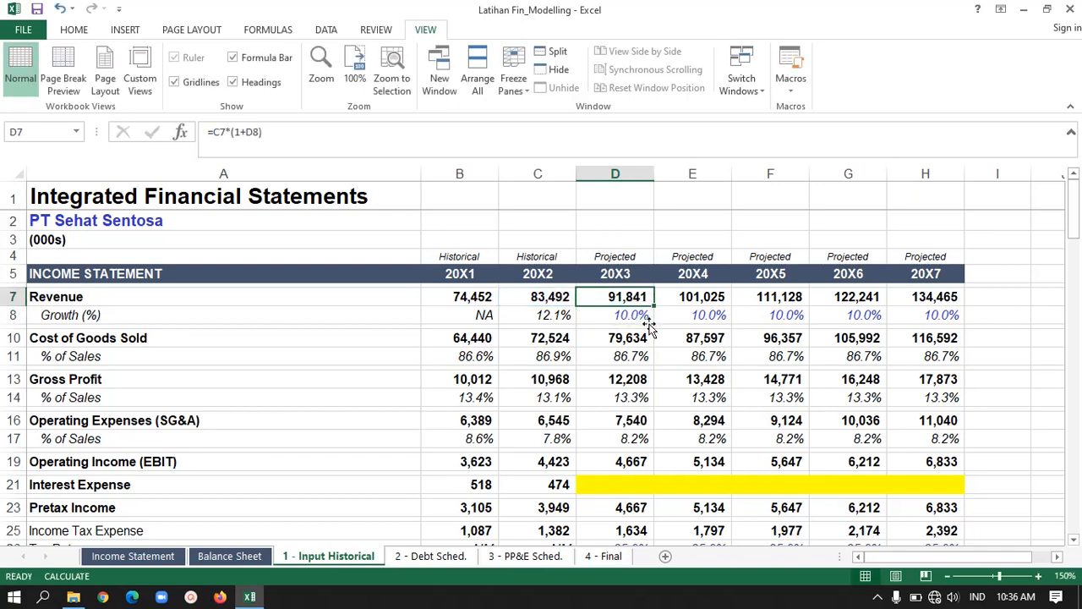
# - Compare the projected Revenue formulas across 20X3 to 20X7 in row 7
pyautogui.press('Right')
pyautogui.press('Left')
pyautogui.press('Right')
pyautogui.press('Left')
pyautogui.press('Right')
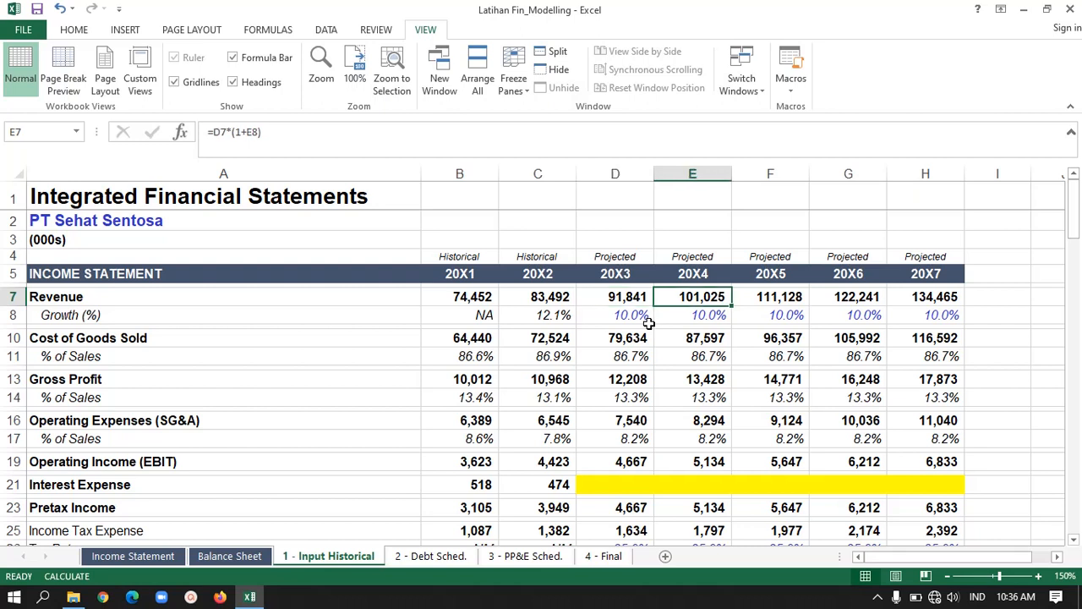
pyautogui.press('Left')
pyautogui.press('Right')
pyautogui.press('Right')
pyautogui.press('Right')
pyautogui.press('Right')
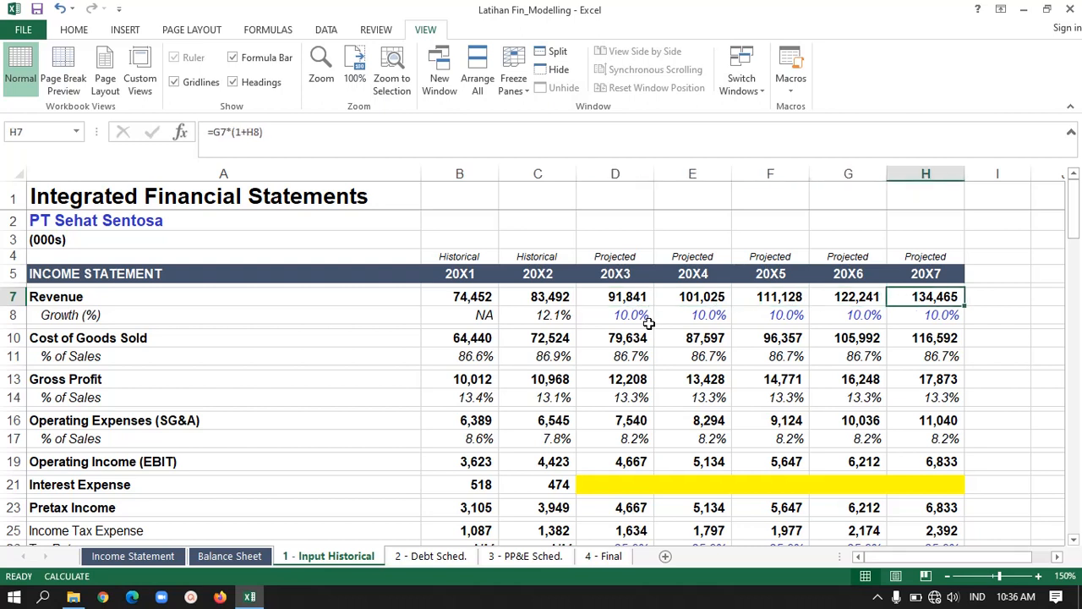
pyautogui.press('Left')
pyautogui.press('Left')
pyautogui.press('Left')
pyautogui.press('Left')
pyautogui.press('Right')
pyautogui.press('Right')
# - Fill the 20X3 Revenue formula from D7 across the projected years through 20X7 in H7
pyautogui.press('Left')
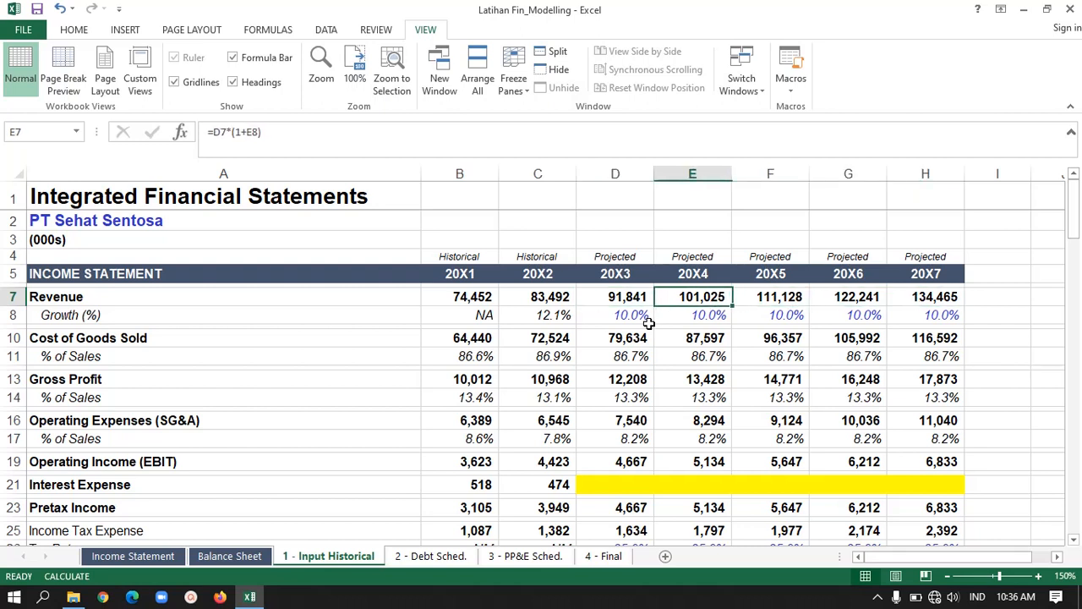
pyautogui.press('Left')
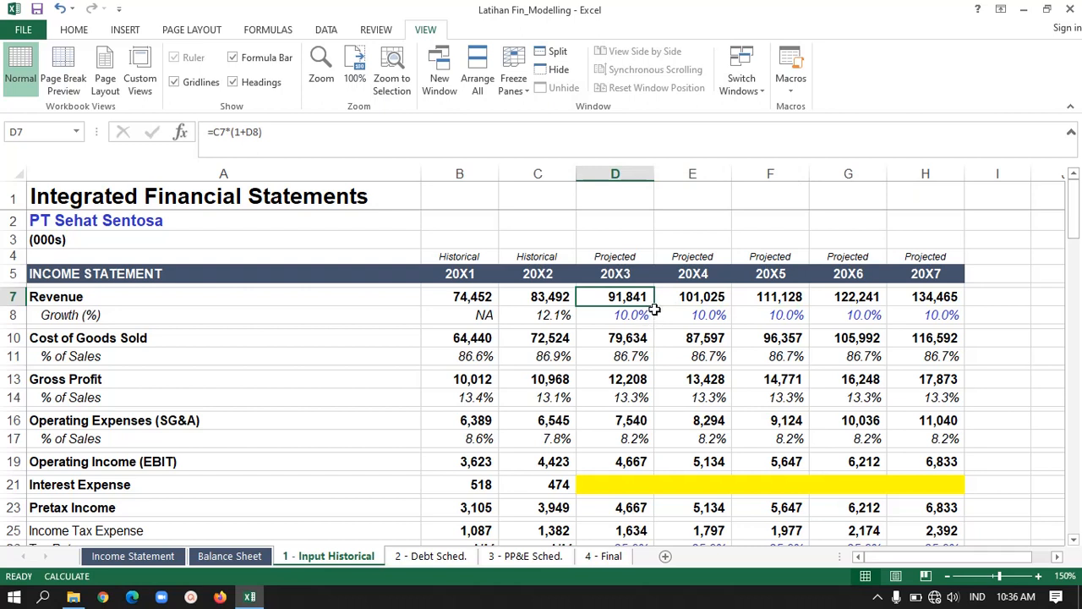
pyautogui.moveTo(653, 306); pyautogui.dragTo(941, 302)
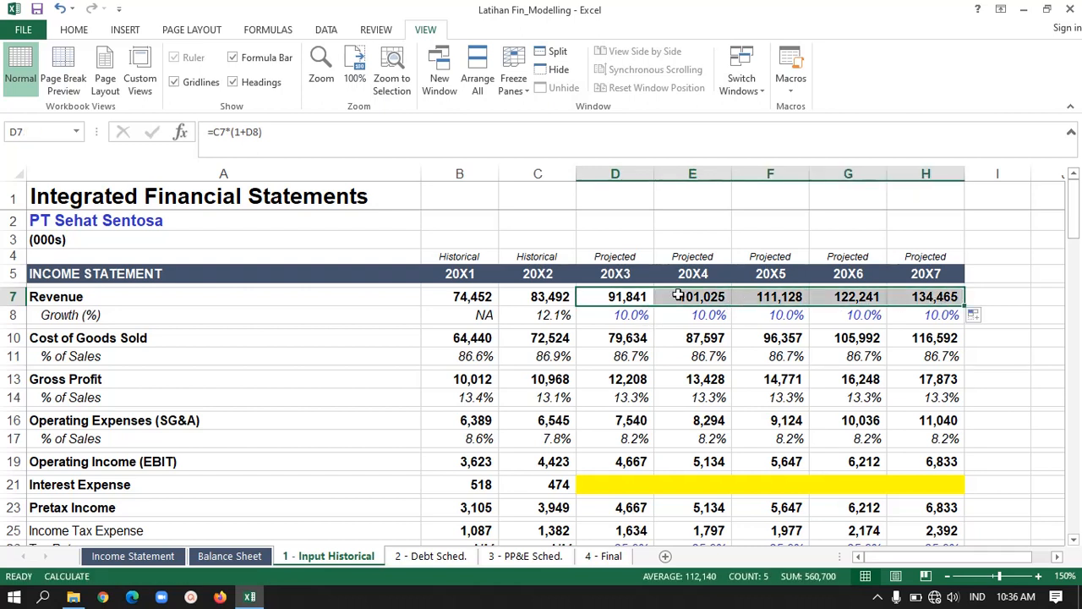
# - Check the growth cells from 20X3 back to 20X1, ending at the % of Sales label under Cost of Goods Sold
pyautogui.click(620, 314)
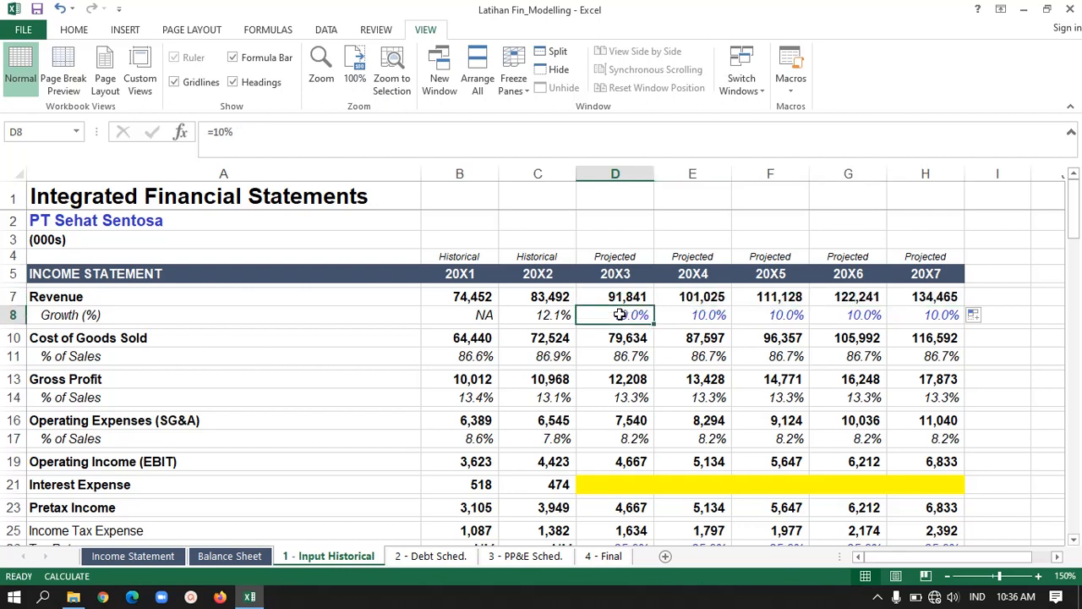
pyautogui.press('Left')
pyautogui.press('Left')
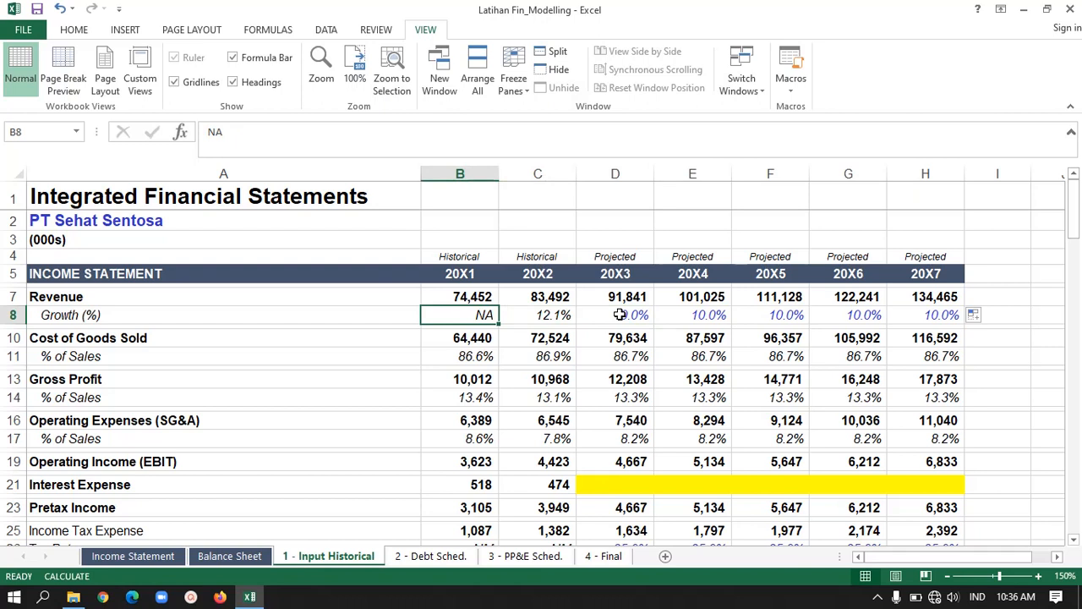
pyautogui.press('Down')
pyautogui.press('Left')
pyautogui.press('Down')
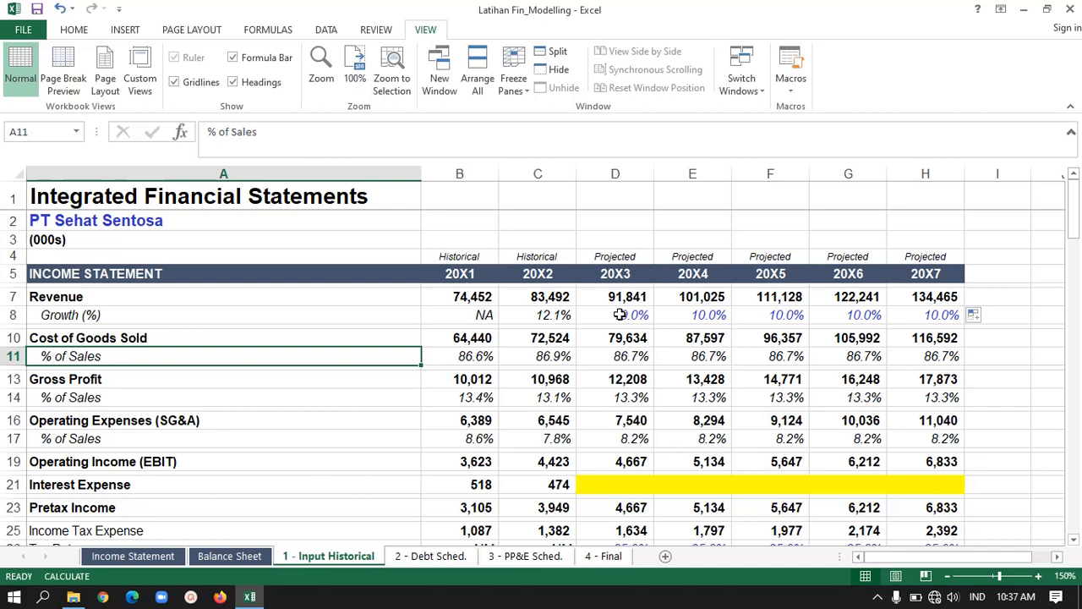
# - Examine how the 20X1 Cost of Goods Sold % of Sales formula in B11 divides cost of goods sold by revenue
pyautogui.press('Right')
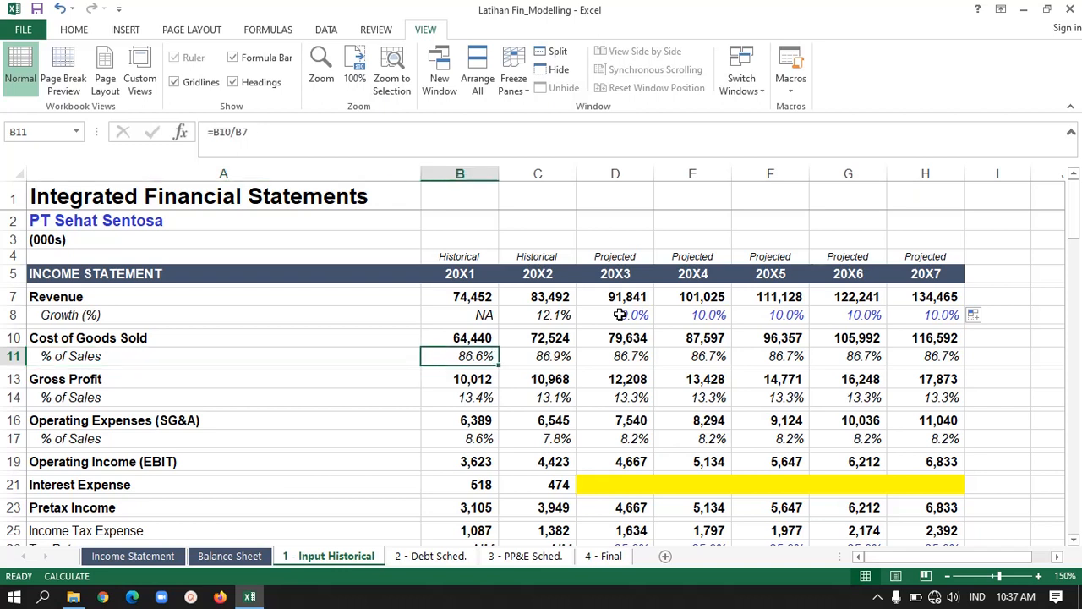
pyautogui.hotkey('shift', 'Left')
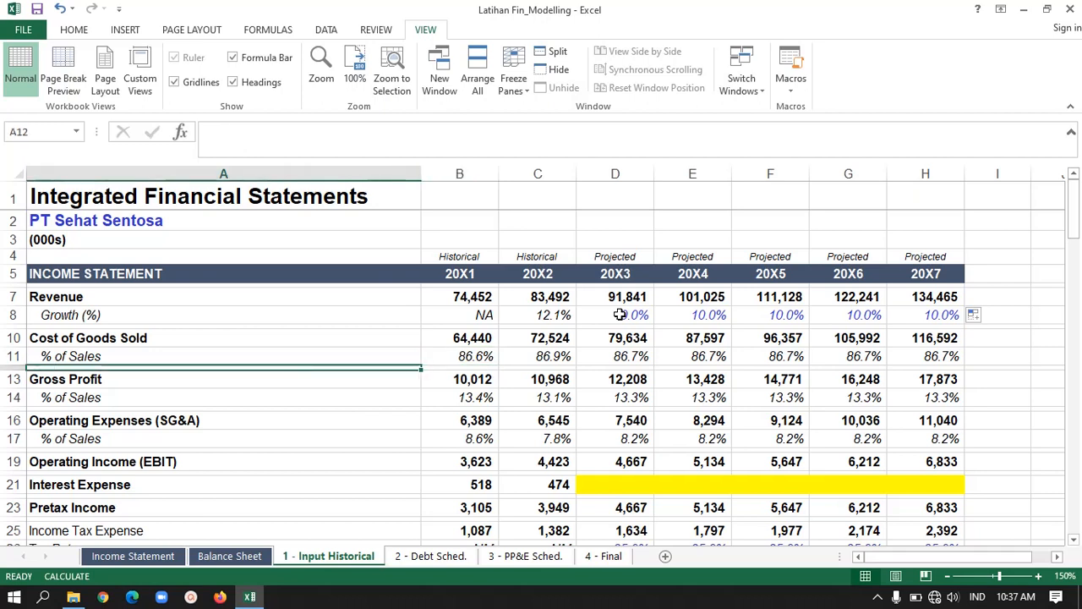
pyautogui.press('Left')
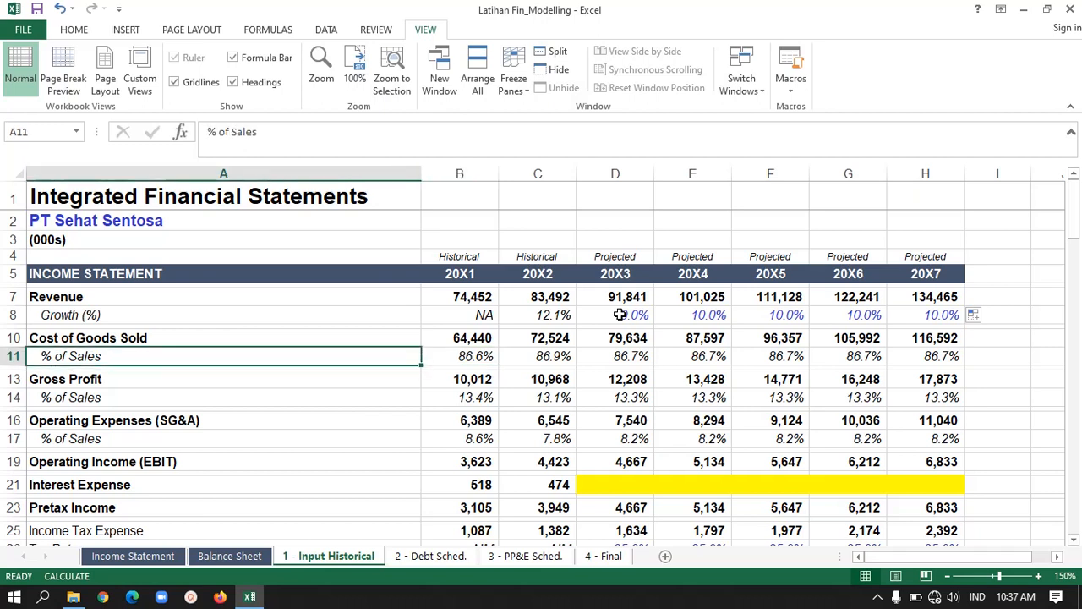
pyautogui.press('Right')
pyautogui.press('Left')
pyautogui.press('Right')
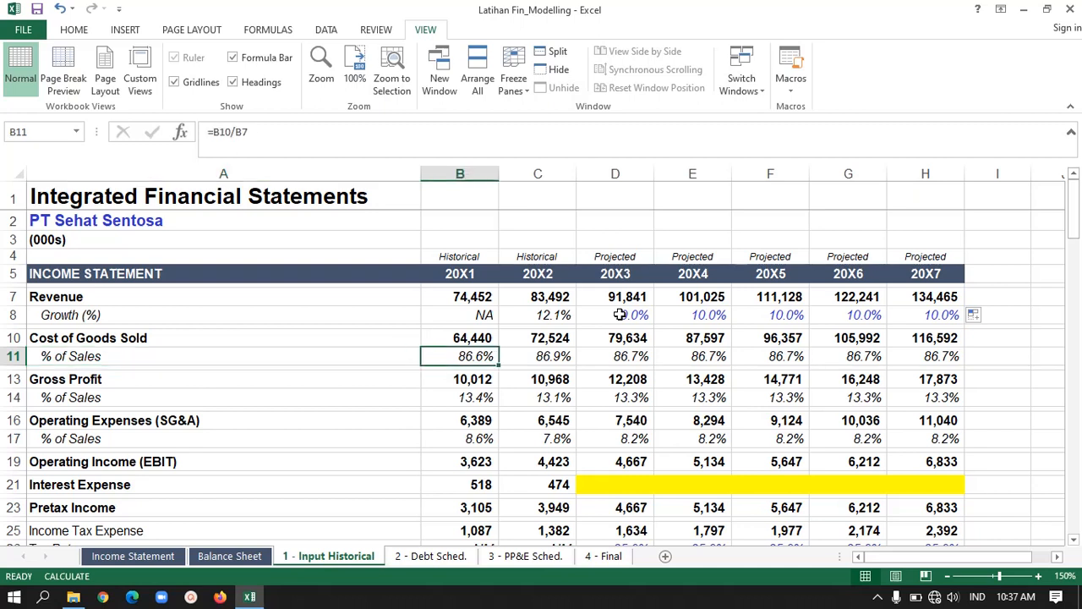
pyautogui.press('Right')
pyautogui.press('Left')
pyautogui.click(342, 142)
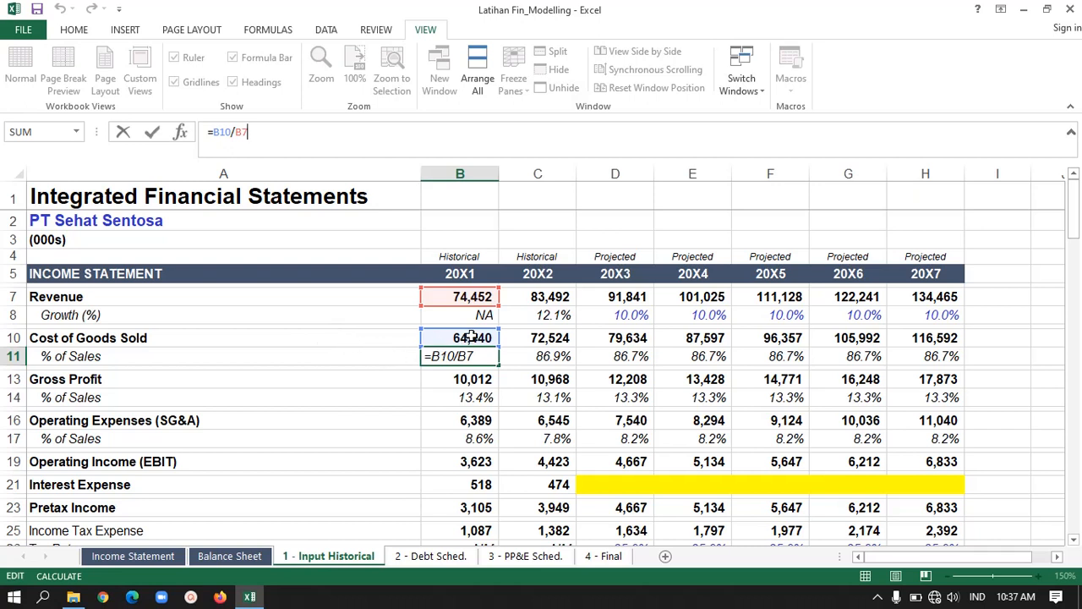
pyautogui.press('Return')
pyautogui.click(432, 361)
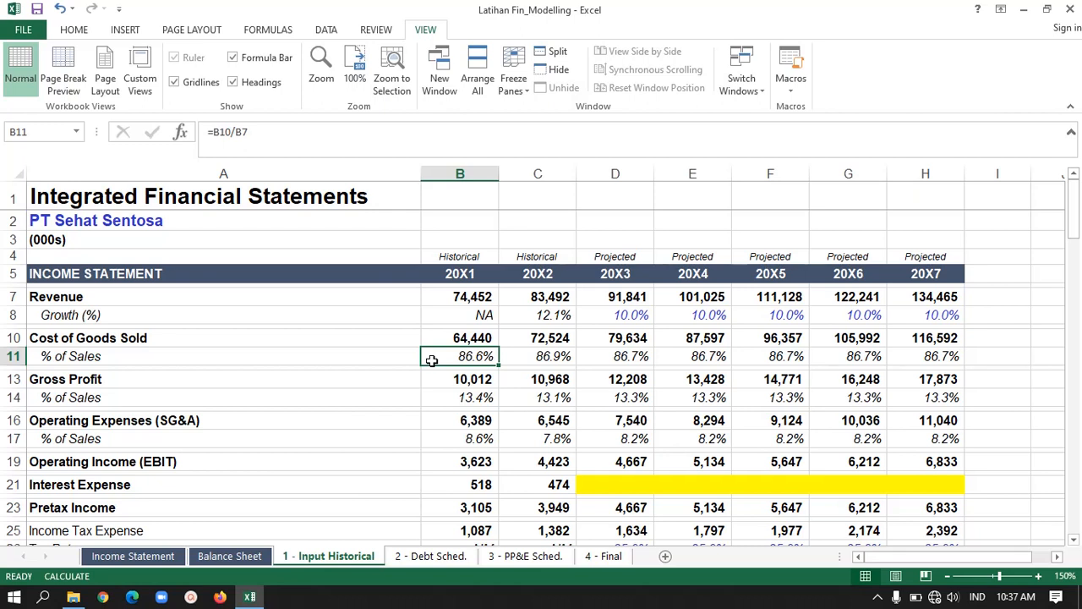
# - Compare the 20X2 Cost of Goods Sold % of Sales formula in C11 with the 20X1 formula in B11
pyautogui.press('Right')
pyautogui.press('Left')
pyautogui.press('Right')
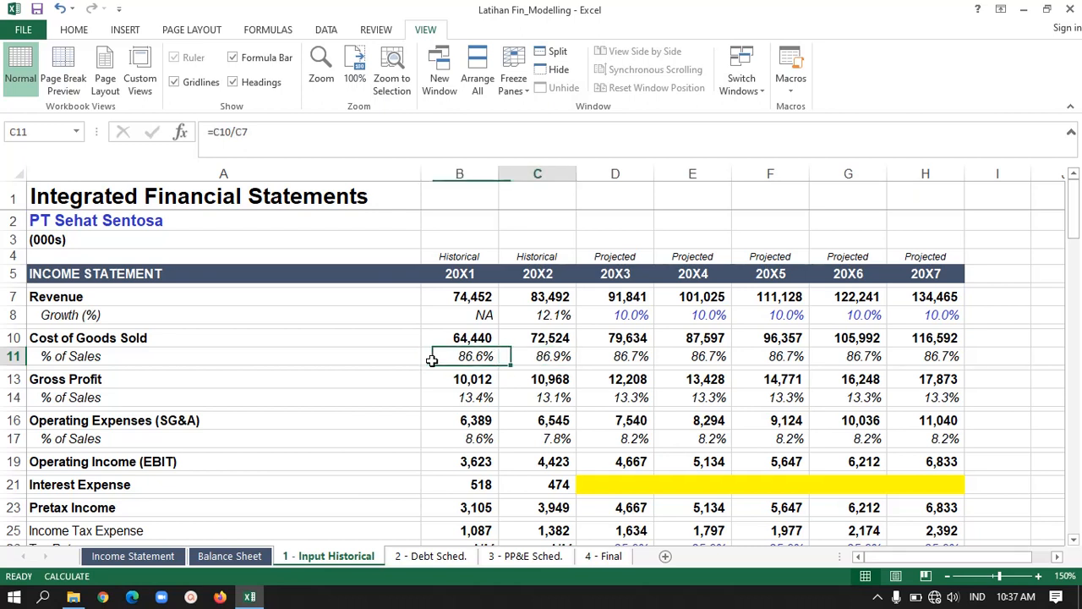
pyautogui.press('Left')
pyautogui.press('Right')
pyautogui.press('Right')
pyautogui.press('Left')
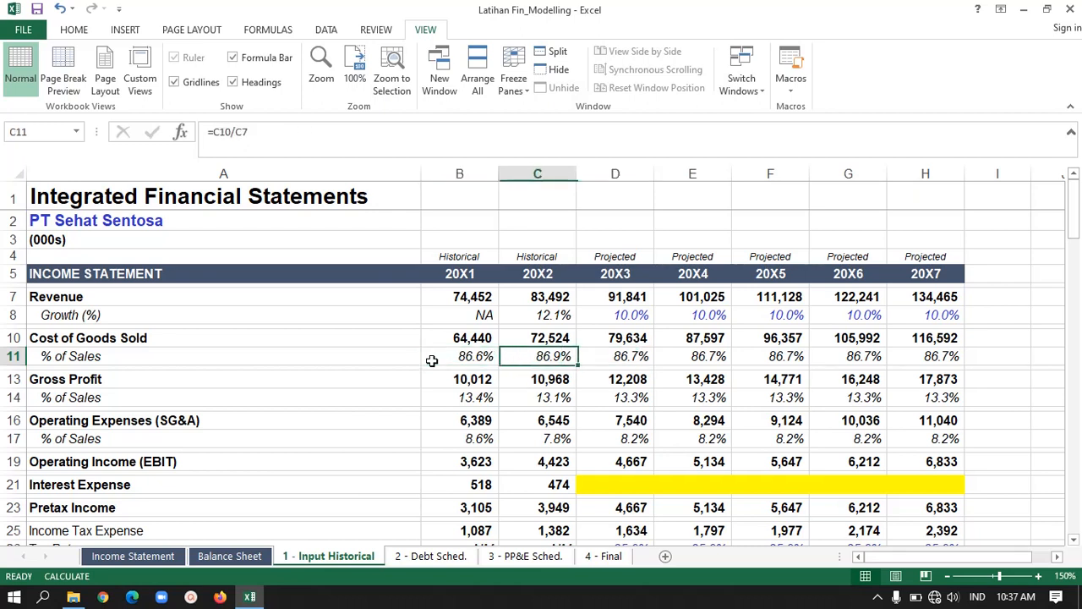
pyautogui.press('Left')
pyautogui.press('Right')
pyautogui.click(362, 152)
pyautogui.press('Escape')
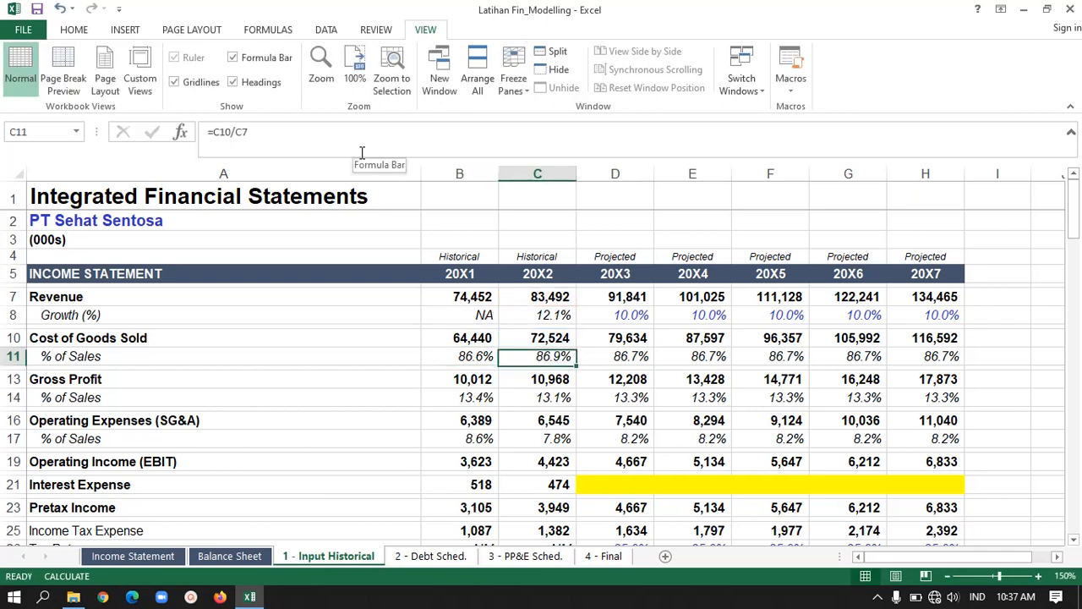
# - Compare the projected Cost of Goods Sold % of Sales formulas across 20X3 to 20X7 in row 11
pyautogui.press('Right')
pyautogui.press('Right')
pyautogui.press('Right')
pyautogui.press('Right')
pyautogui.press('Right')
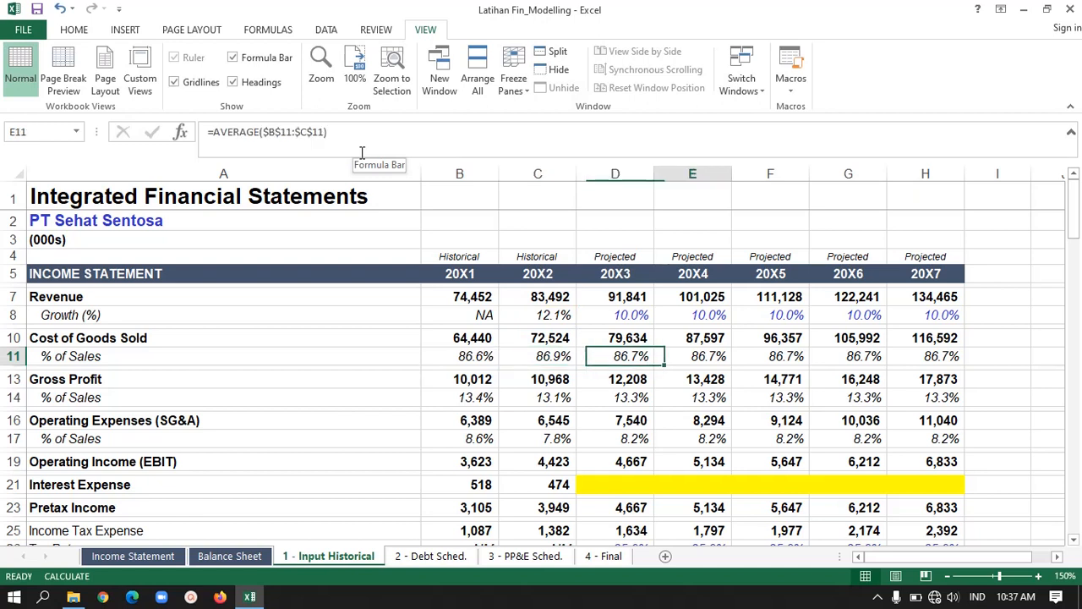
pyautogui.press('Left')
pyautogui.press('Left')
pyautogui.press('Left')
pyautogui.press('Left')
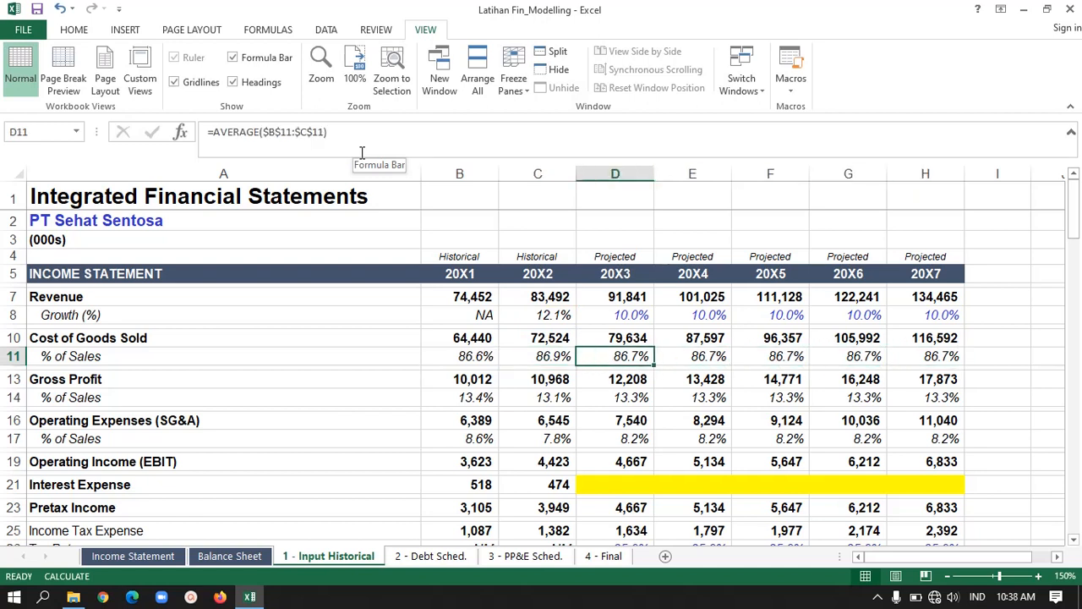
pyautogui.press('Right')
pyautogui.press('Right')
pyautogui.press('Right')
pyautogui.press('Right')
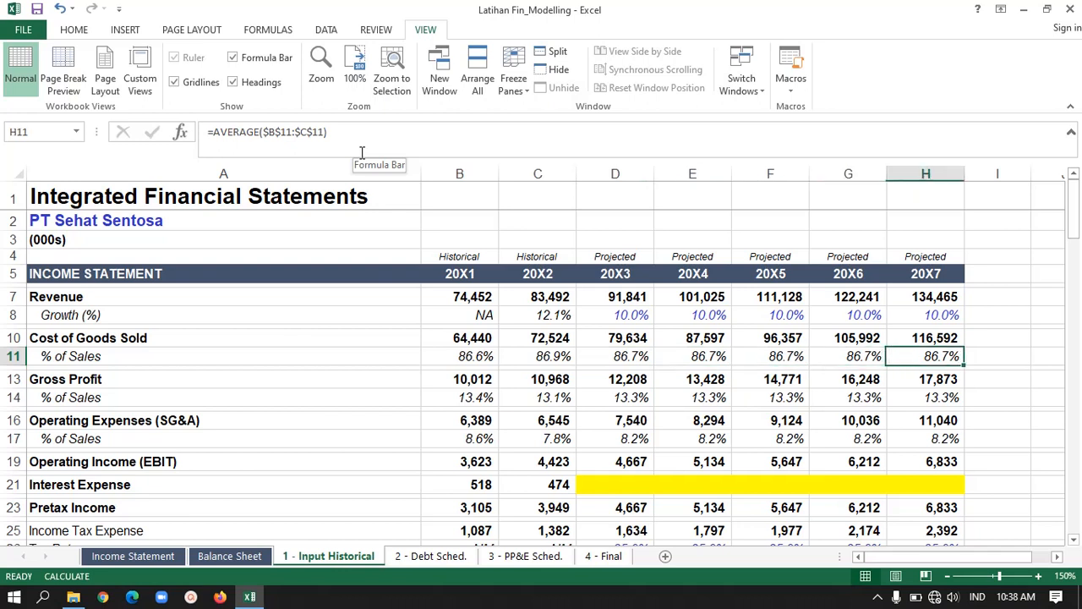
pyautogui.press('Left')
pyautogui.press('Left')
pyautogui.press('Left')
pyautogui.press('Left')
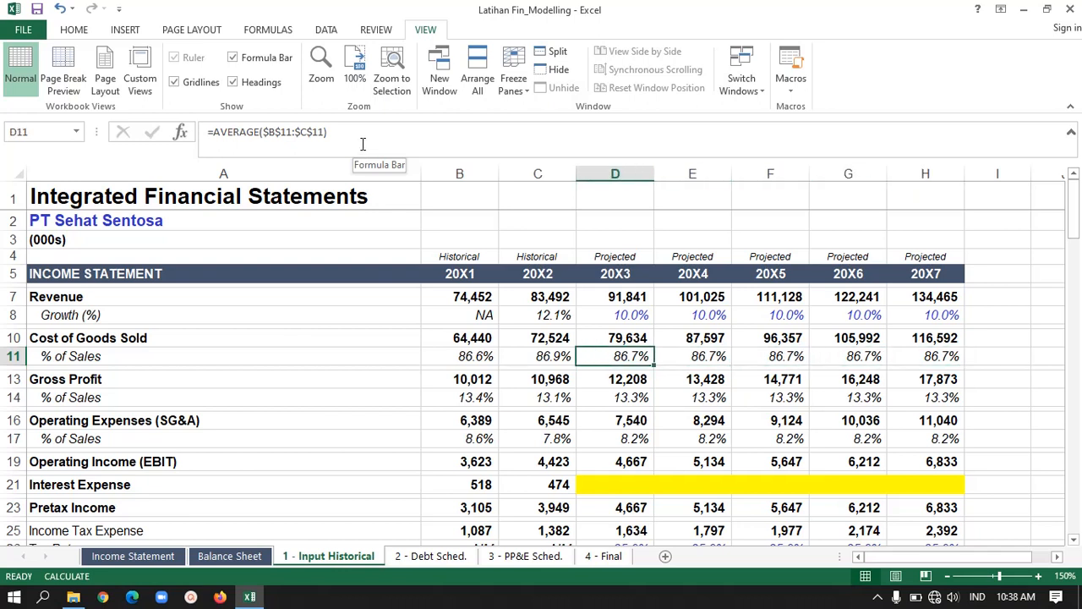
# - Examine which historical cells the AVERAGE formula in D11 references and compare it with E11
pyautogui.click(362, 144)
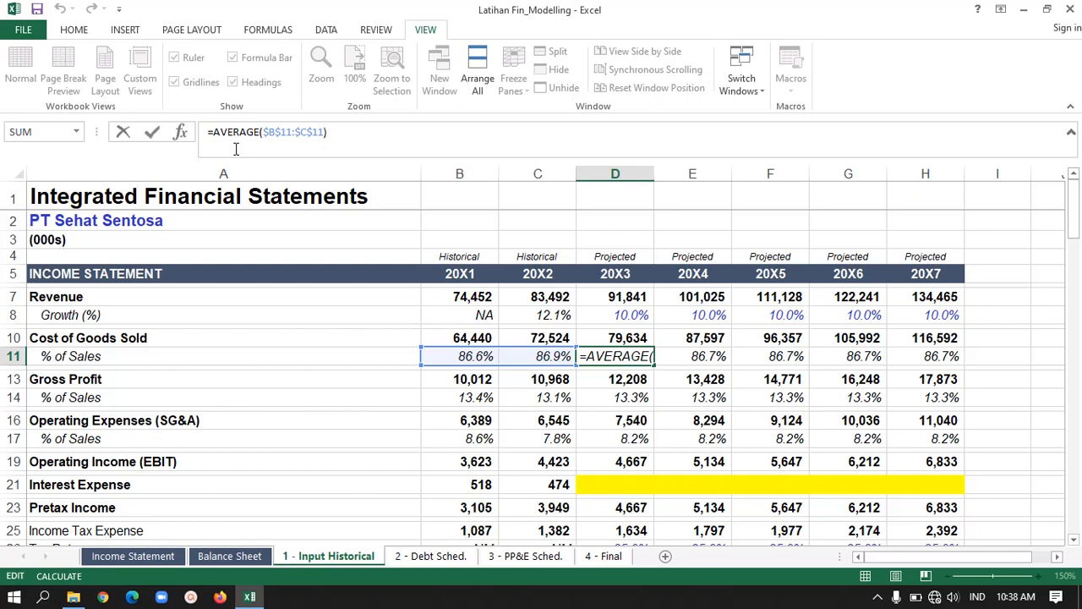
pyautogui.press('Return')
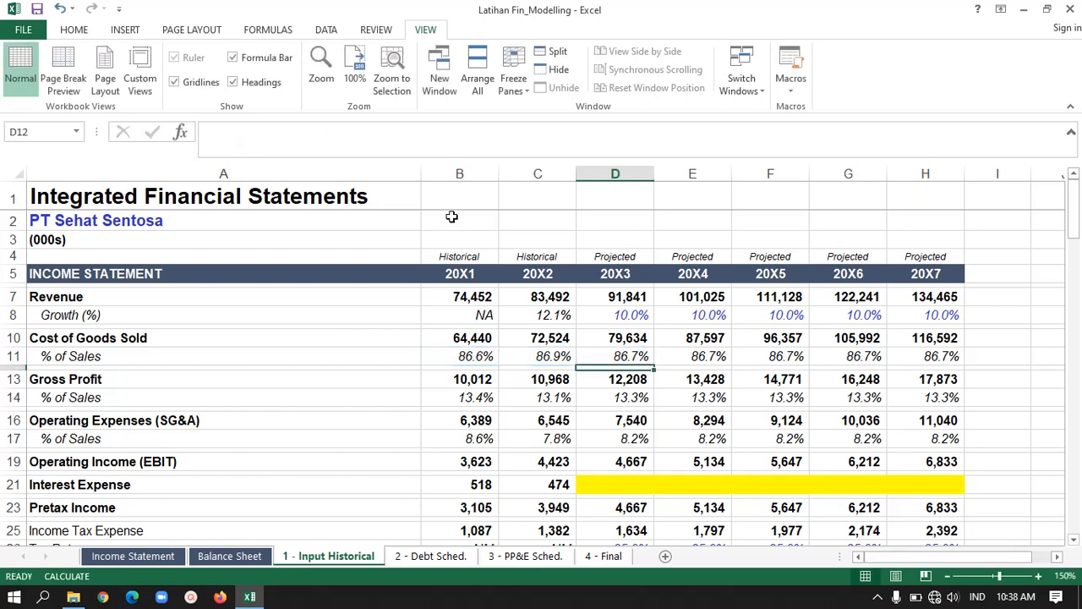
pyautogui.press('Up')
pyautogui.press('Right')
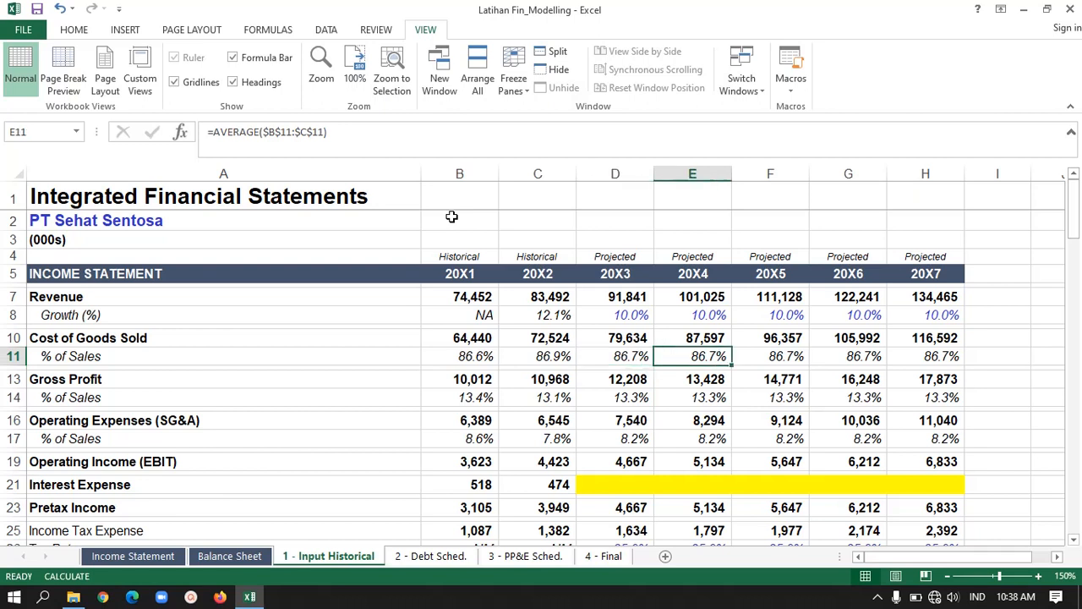
pyautogui.press('Left')
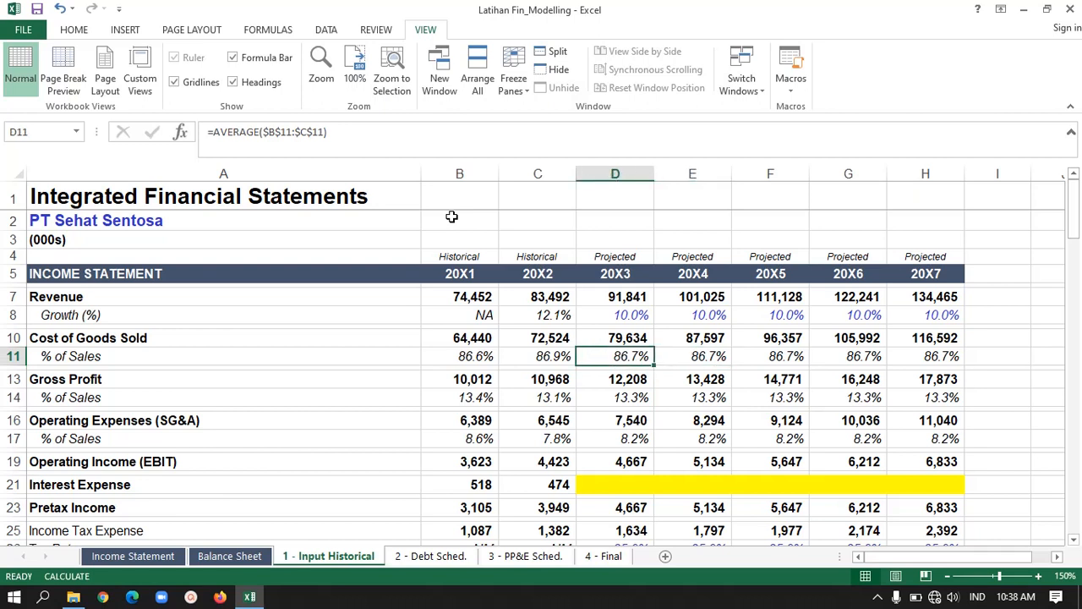
# - Select the projected Cost of Goods Sold % of Sales cells D11 through H11 for review
pyautogui.hotkey('shift', 'Right')
pyautogui.hotkey('shift', 'Right')
pyautogui.hotkey('shift', 'Right')
pyautogui.hotkey('shift', 'Right')
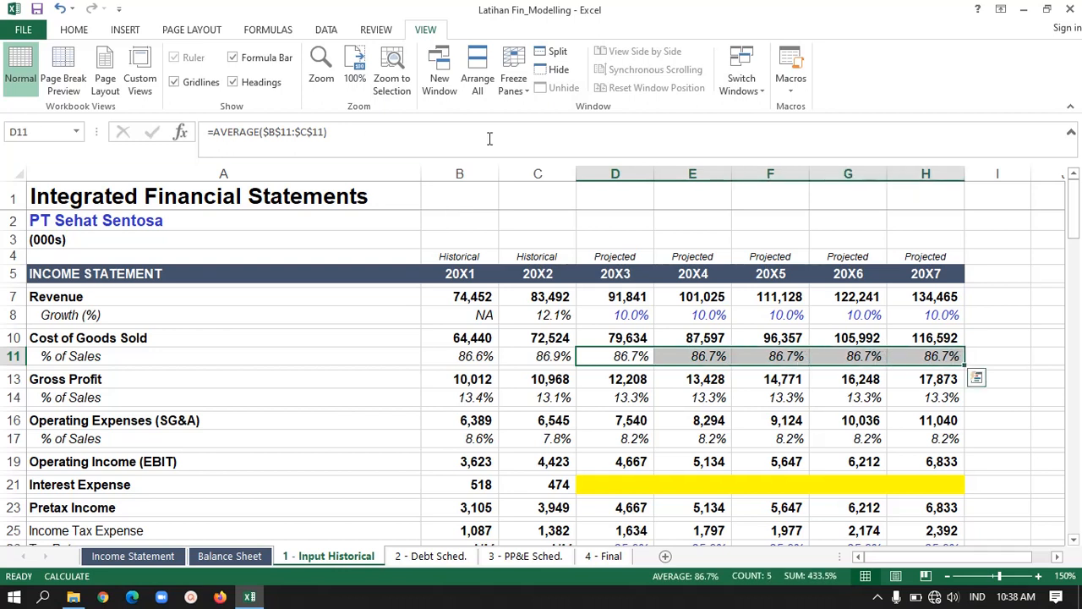
# - Examine how the 20X3 Cost of Goods Sold formula in D10 combines the percent of sales with revenue
pyautogui.click(632, 375)
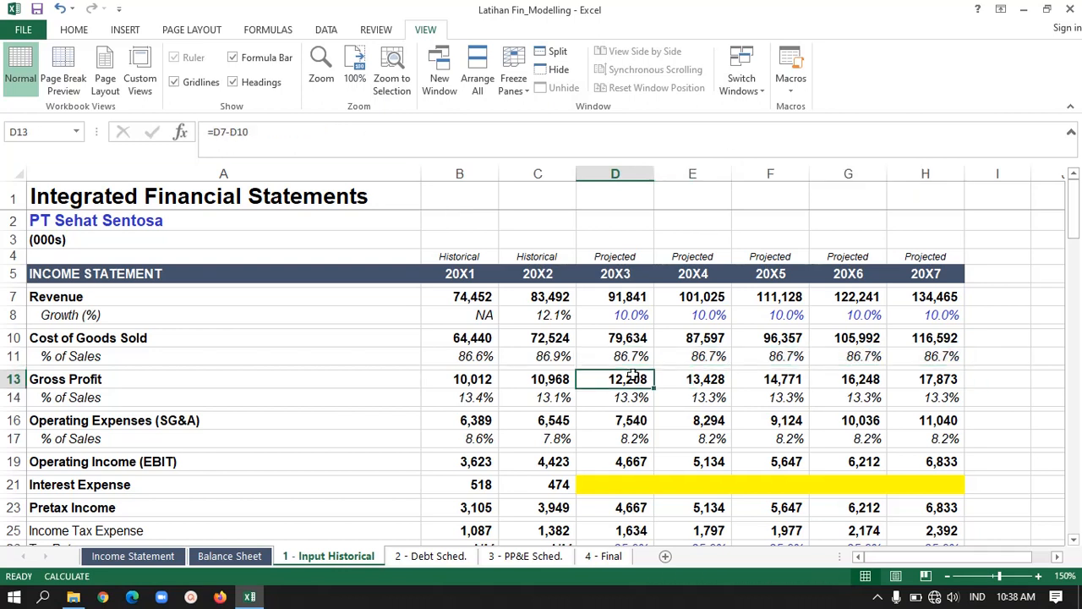
pyautogui.press('Up')
pyautogui.press('Up')
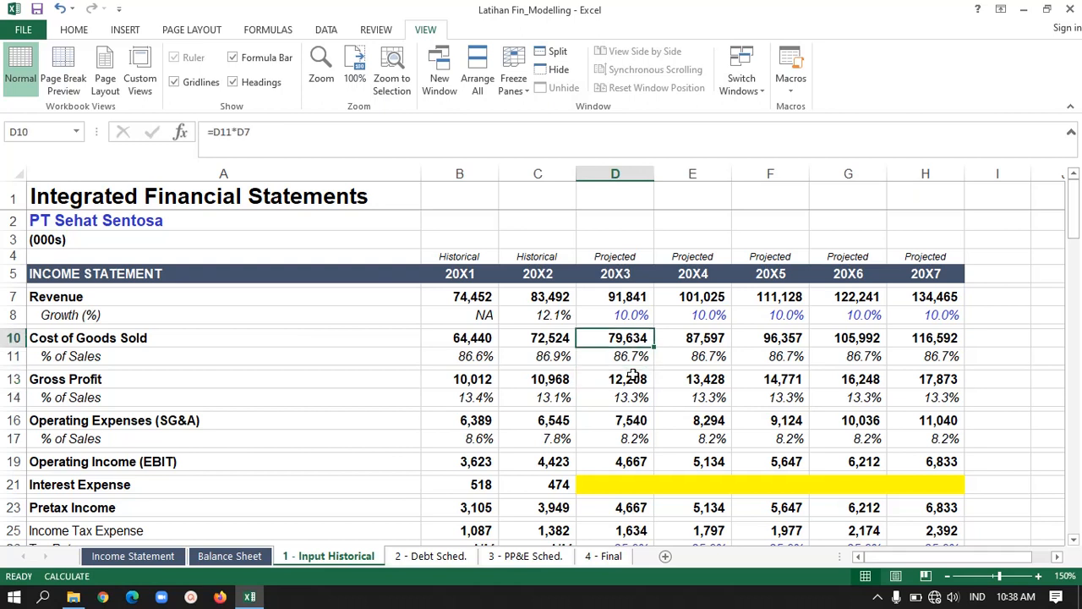
pyautogui.click(321, 141)
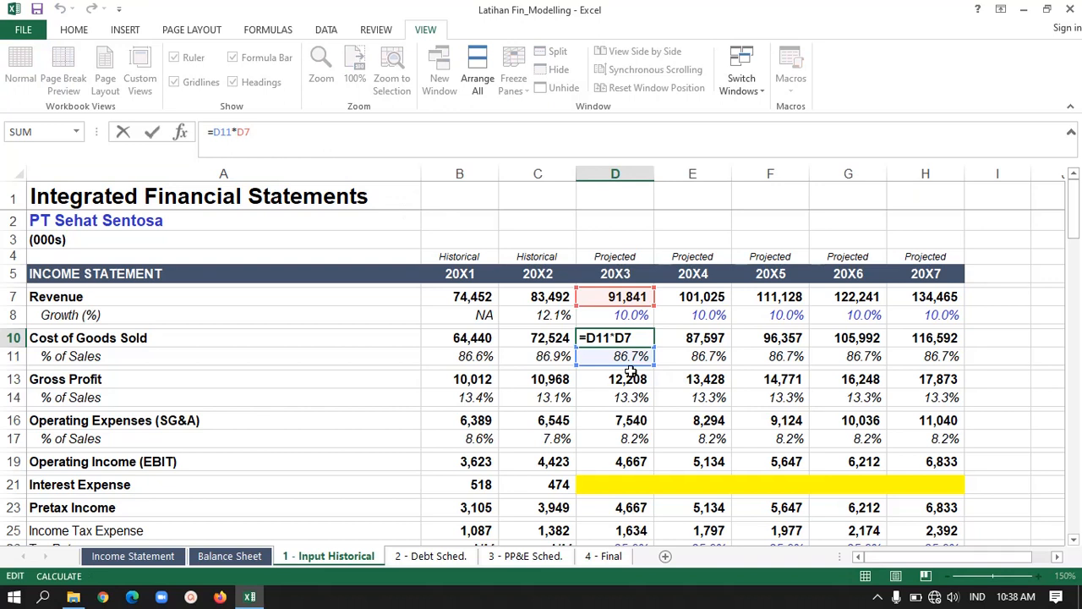
pyautogui.press('Return')
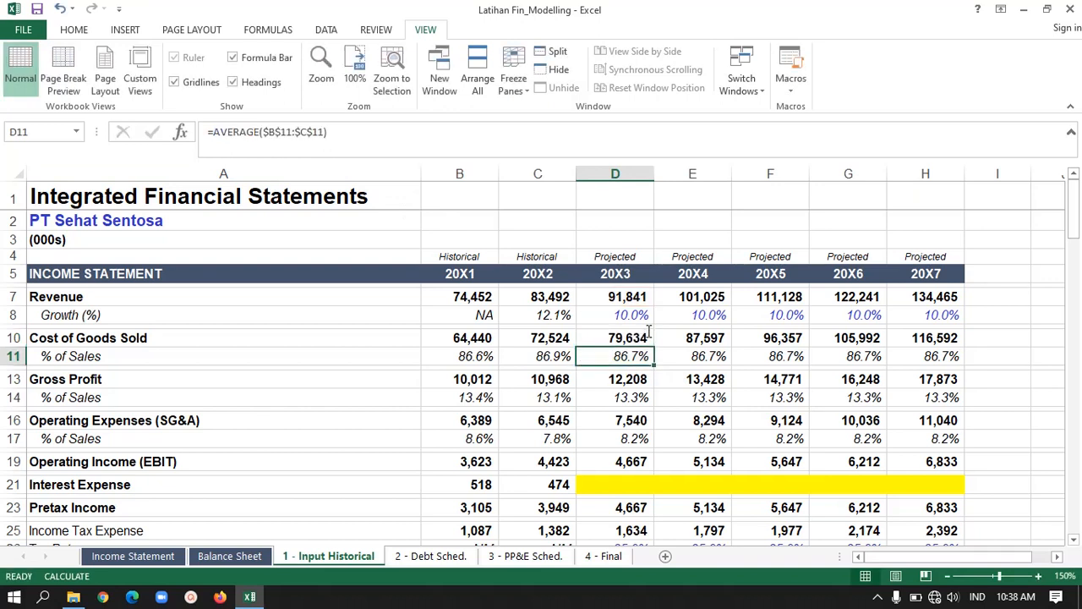
# - Compare the Cost of Goods Sold formulas in D10 and H10, and check the 20X7 percentage formula in H11
pyautogui.click(647, 332)
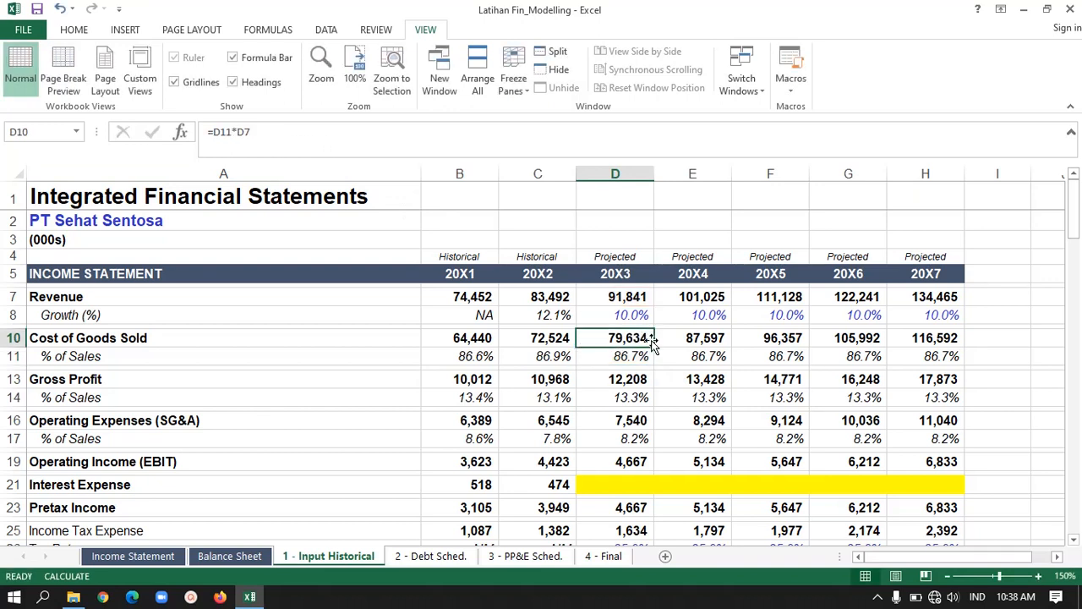
pyautogui.click(933, 339)
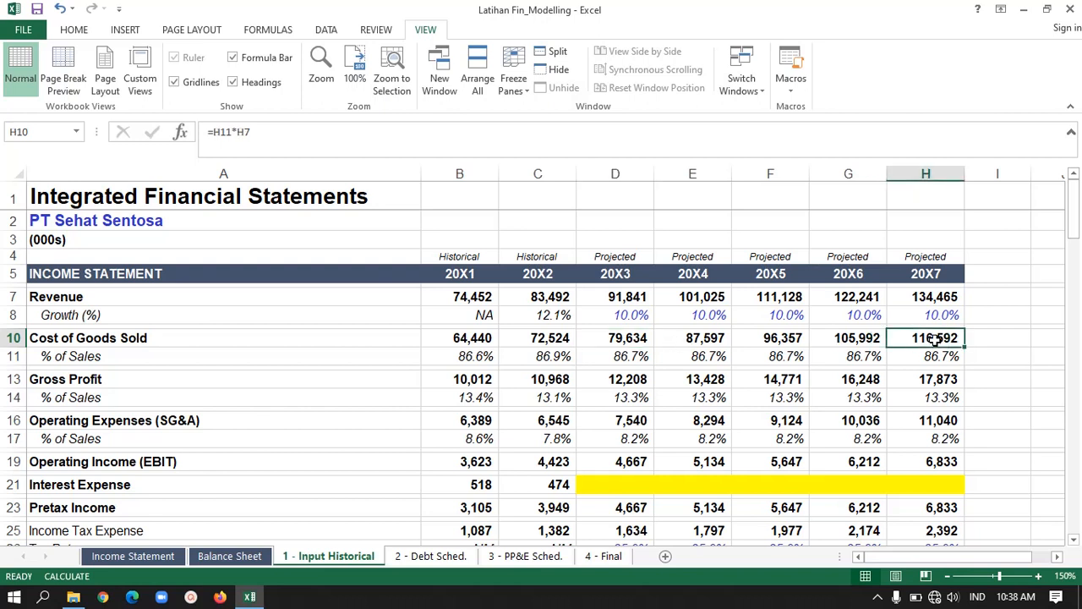
pyautogui.press('Down')
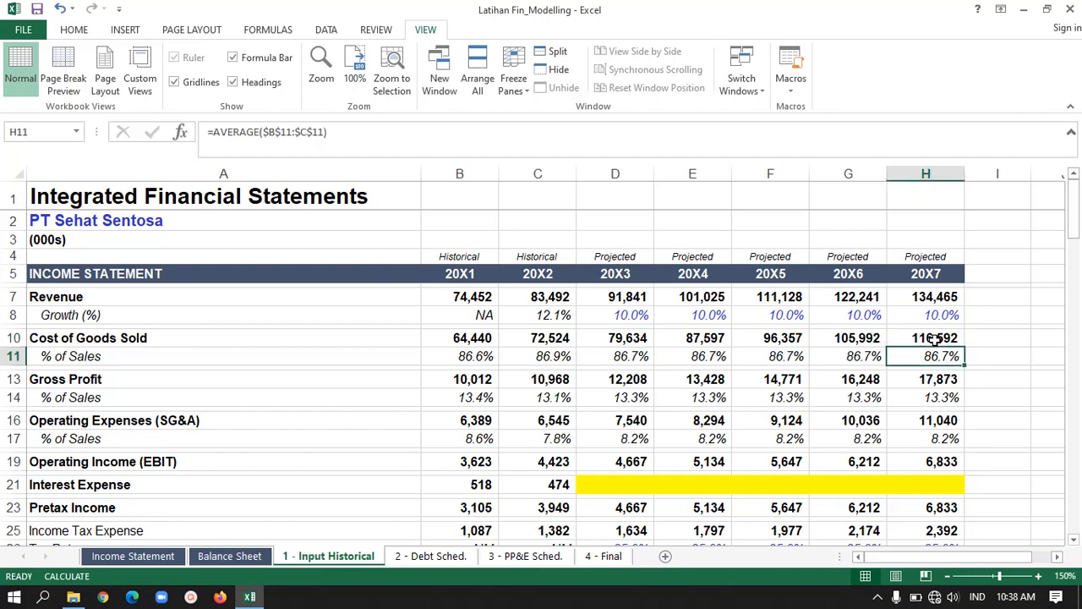
# - Examine how the 20X1 Gross Profit % of Sales formula in B14 divides gross profit by revenue
pyautogui.press('Down')
pyautogui.press('Left')
pyautogui.press('Left')
pyautogui.press('Left')
pyautogui.press('Left')
pyautogui.press('Left')
pyautogui.press('Left')
pyautogui.press('Left')
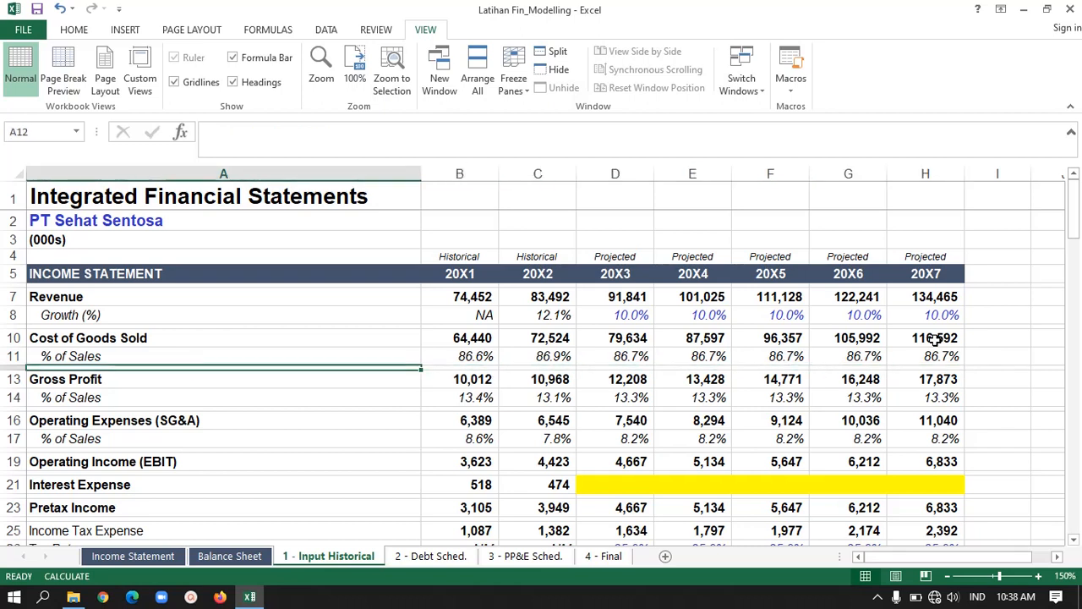
pyautogui.press('Down')
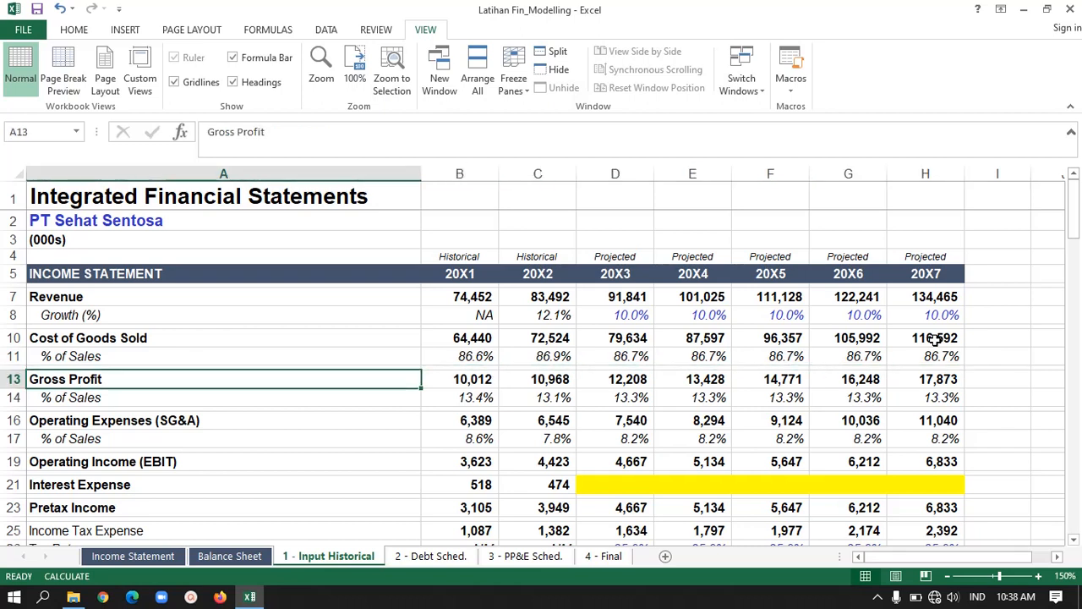
pyautogui.press('Down')
pyautogui.press('Right')
pyautogui.press('Left')
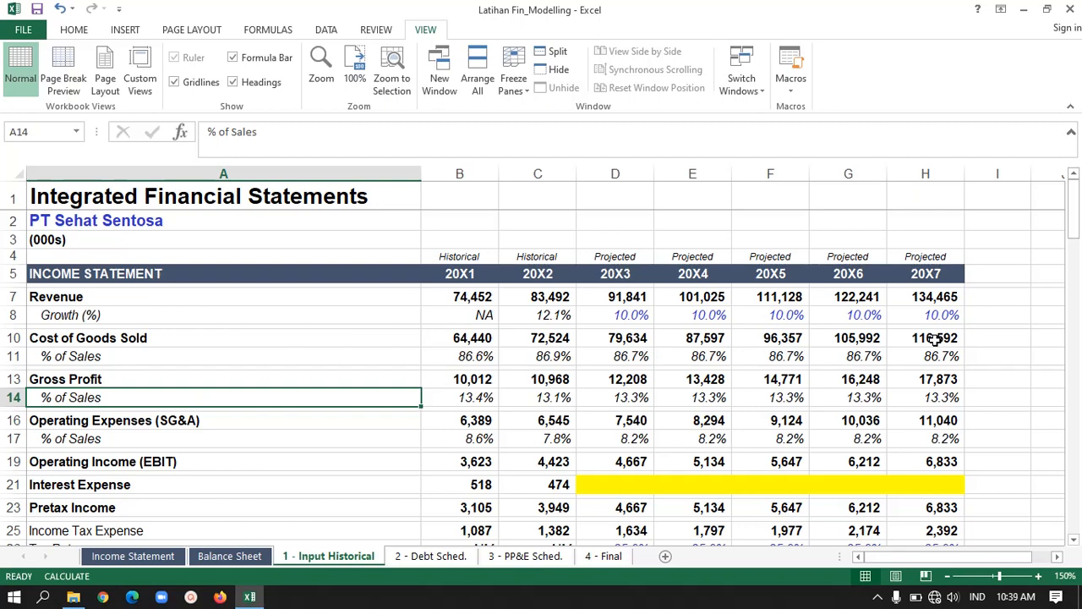
pyautogui.press('Right')
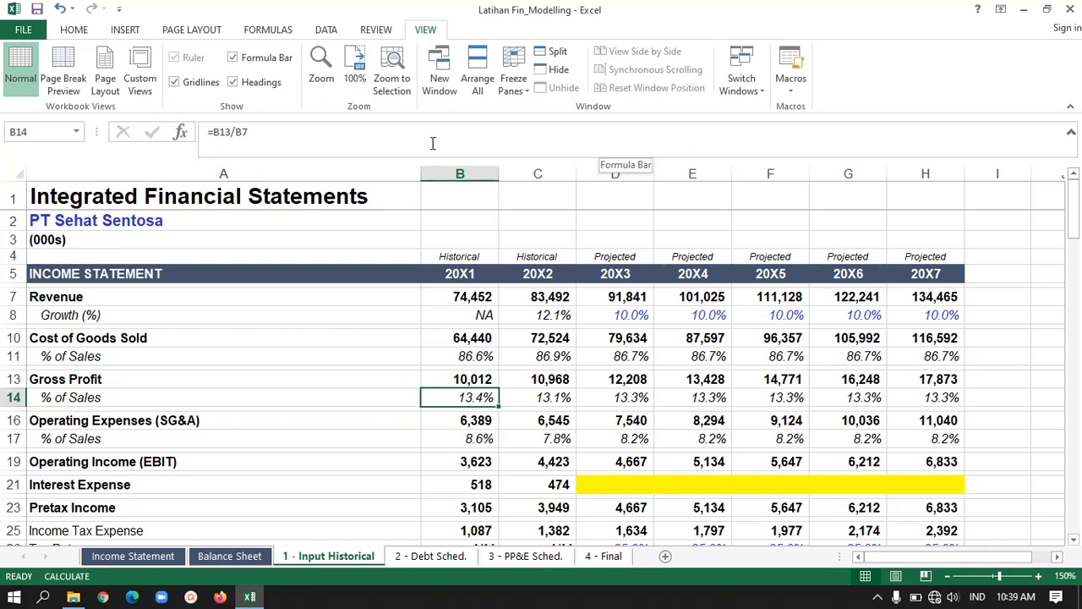
pyautogui.click(291, 135)
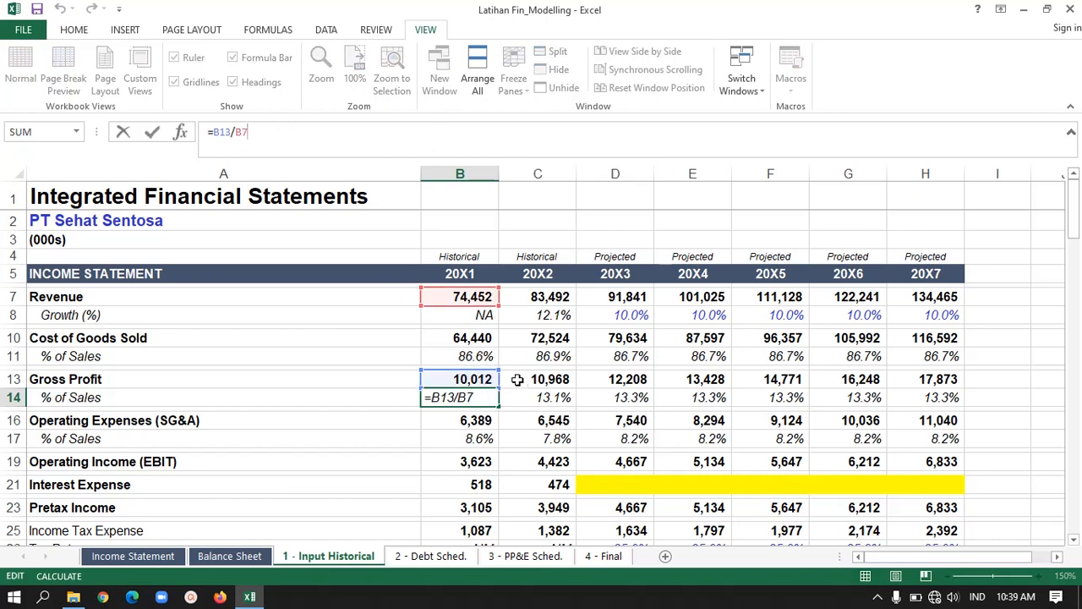
pyautogui.press('Return')
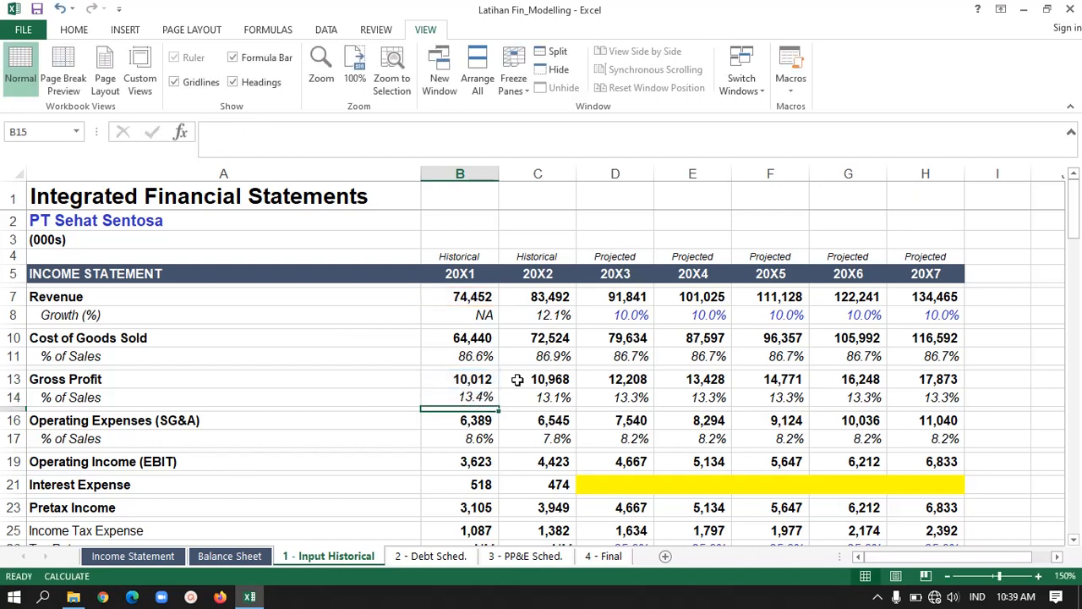
pyautogui.press('Up')
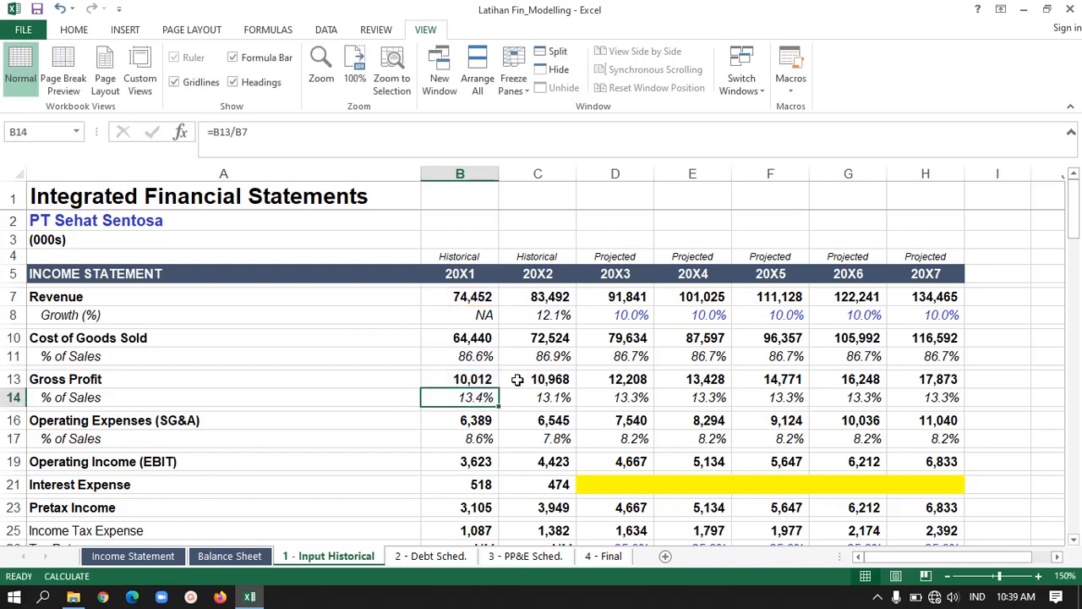
# - Compare the Gross Profit % of Sales formulas for 20X2, 20X3 and 20X4 in row 14
pyautogui.press('Right')
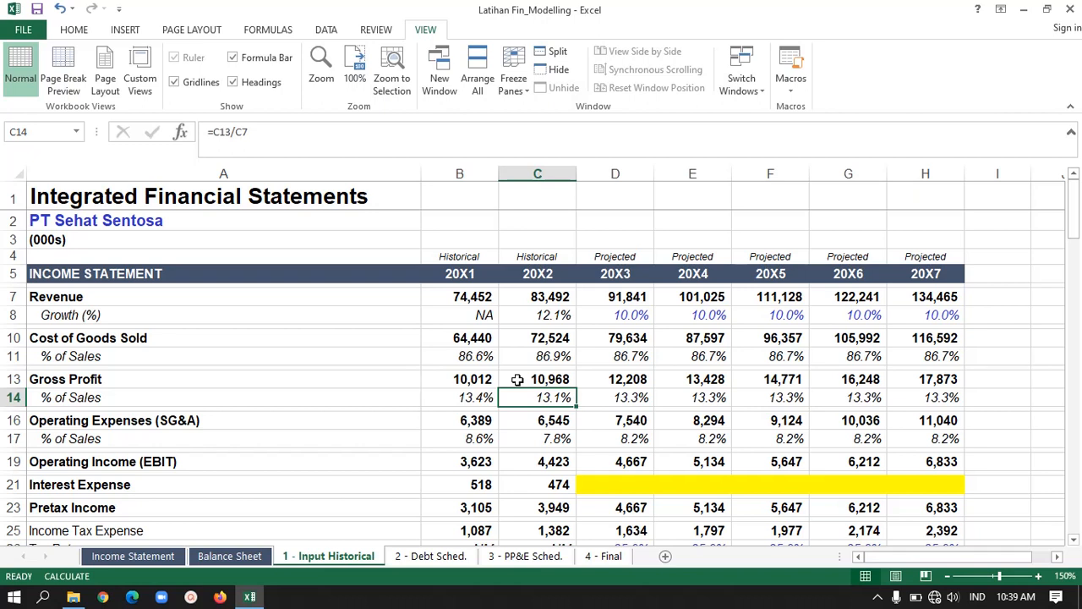
pyautogui.press('Right')
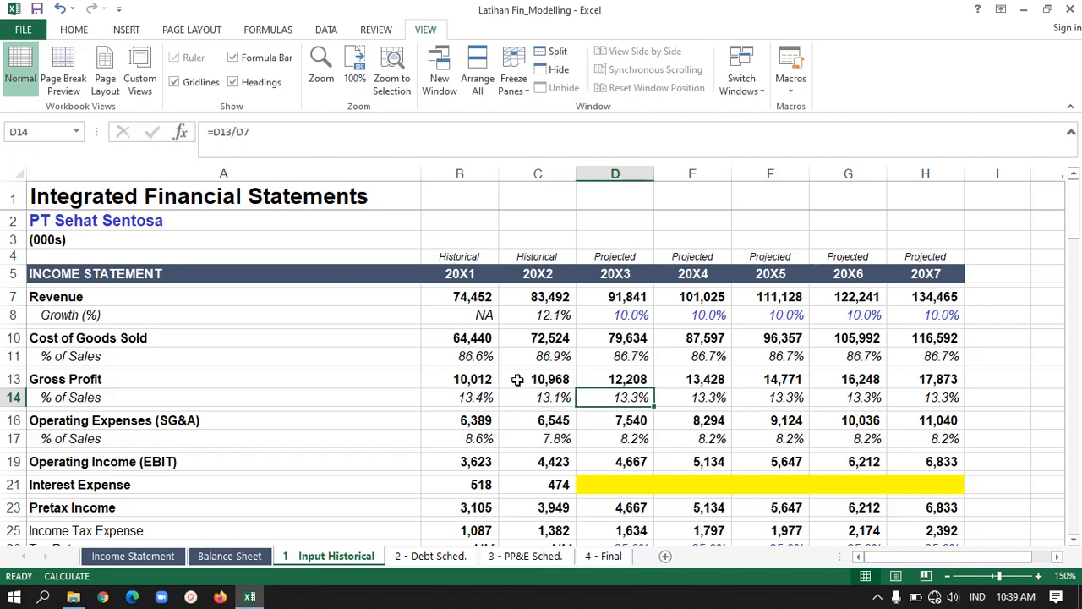
pyautogui.press('Right')
pyautogui.press('Left')
# - Check the 20X3 cells above the Gross Profit % of Sales in column D, returning to D14
pyautogui.press('Up')
pyautogui.press('Up')
pyautogui.press('Up')
pyautogui.press('Down')
pyautogui.press('Down')
pyautogui.press('Down')
# - Recheck the Gross Profit % of Sales formulas in the projected columns of row 14, ending at 20X4
pyautogui.press('Right')
pyautogui.press('Right')
pyautogui.press('Left')
pyautogui.press('Left')
pyautogui.press('Left')
pyautogui.press('Right')
pyautogui.press('Right')
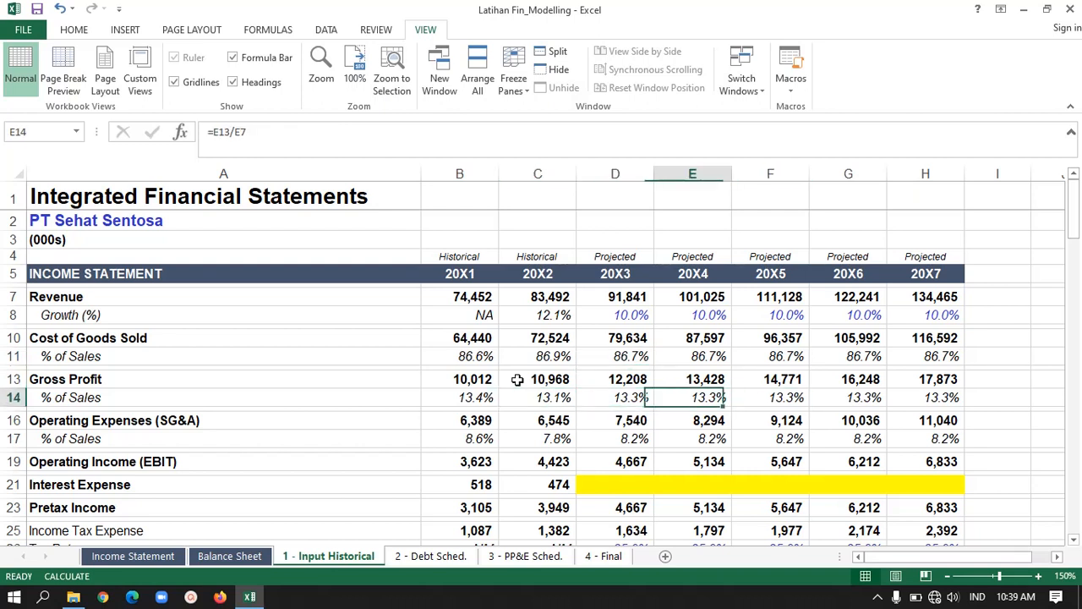
# - Check the remaining Gross Profit % of Sales formulas in row 14 out to 20X7, returning to 20X3 in D14
pyautogui.press('Right')
pyautogui.press('Right')
pyautogui.press('Right')
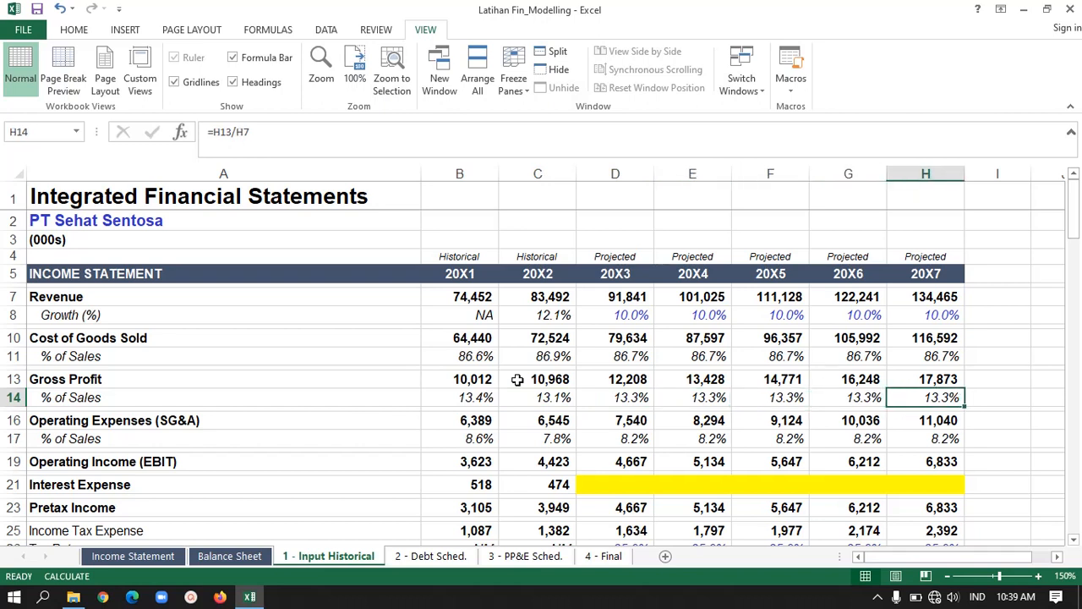
pyautogui.press('Left')
pyautogui.press('Left')
pyautogui.press('Left')
pyautogui.press('Left')
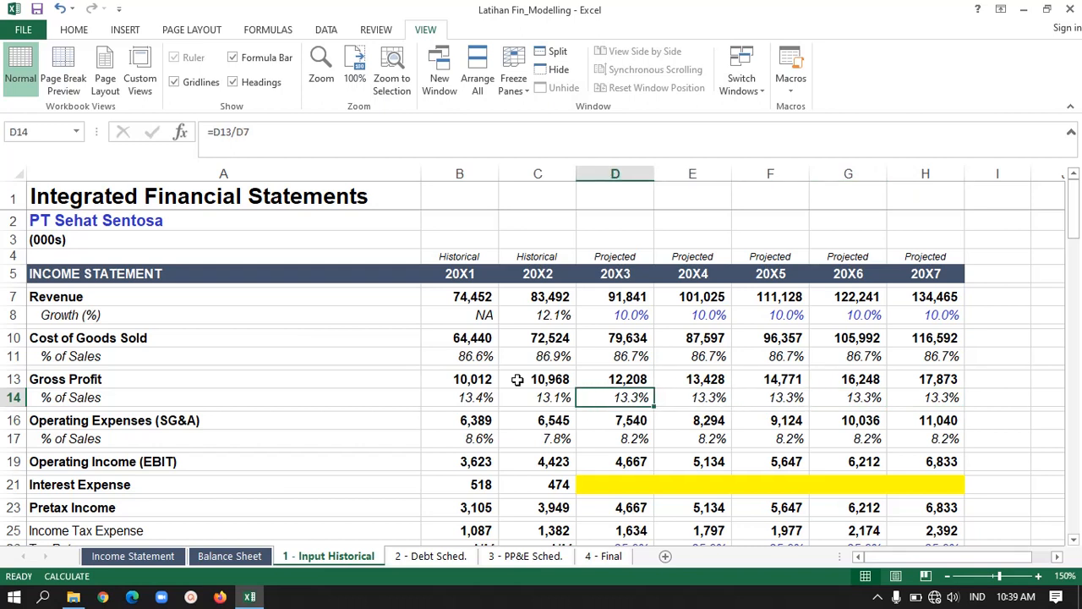
# - Examine how the 20X3 Gross Profit formula in D13 subtracts cost of goods sold from revenue, and compare row 13 through 20X7
pyautogui.press('Up')
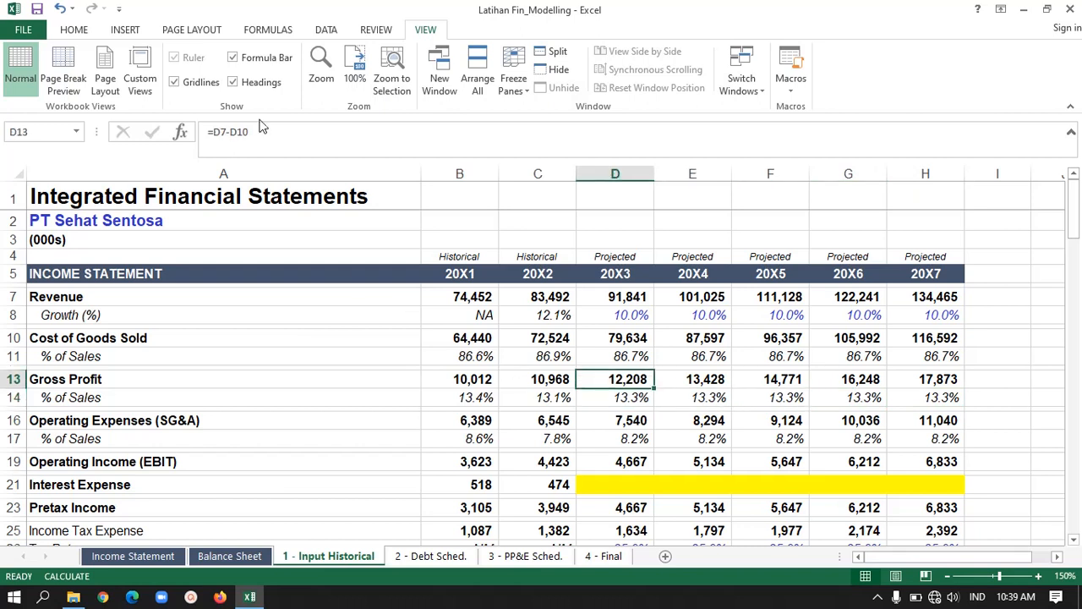
pyautogui.click(289, 134)
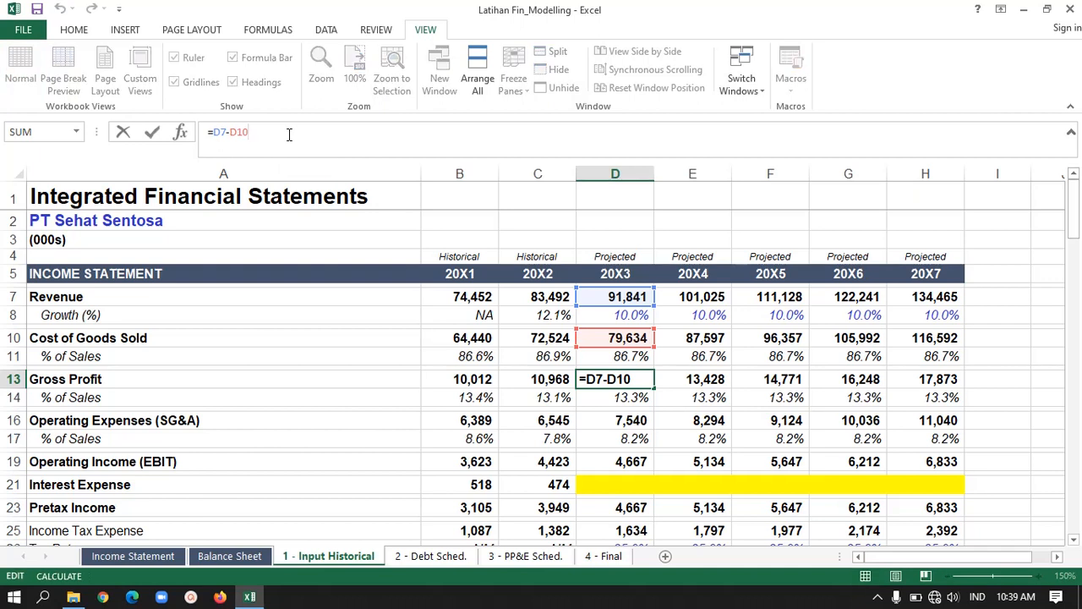
pyautogui.press('Return')
pyautogui.press('Up')
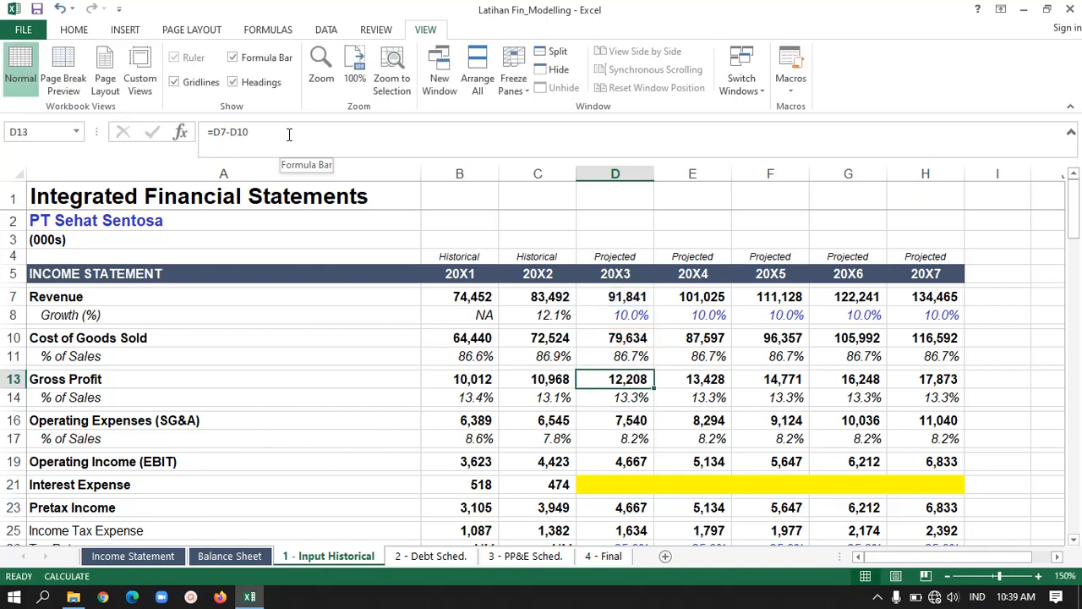
pyautogui.press('Right')
pyautogui.press('Right')
pyautogui.press('Right')
pyautogui.press('Right')
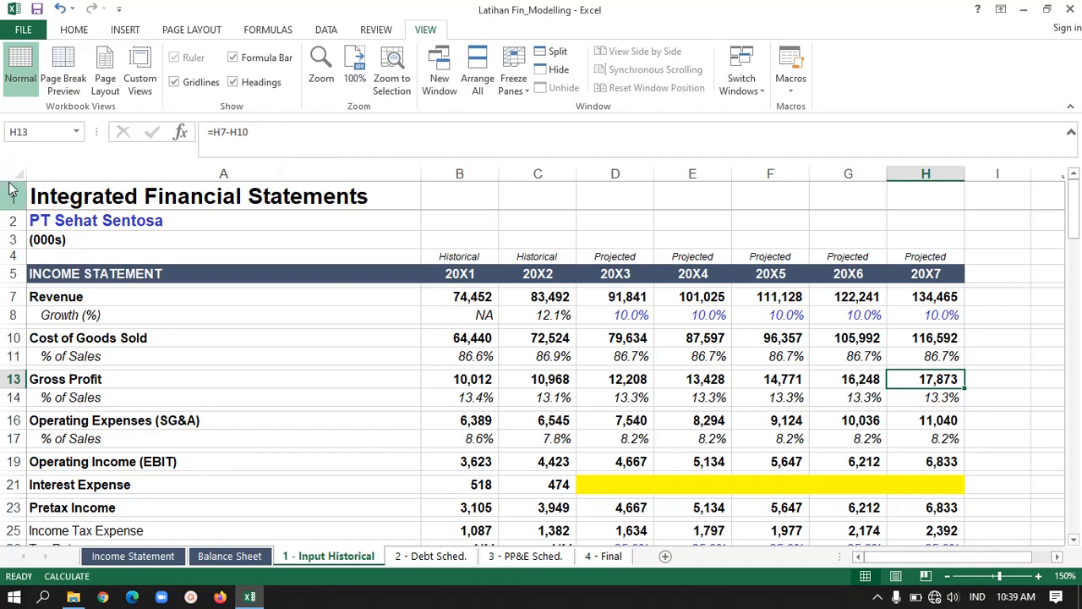
# - Check the source links of the historical 20X1 and 20X2 Operating Expenses (SG&A) in row 16
pyautogui.click(110, 418)
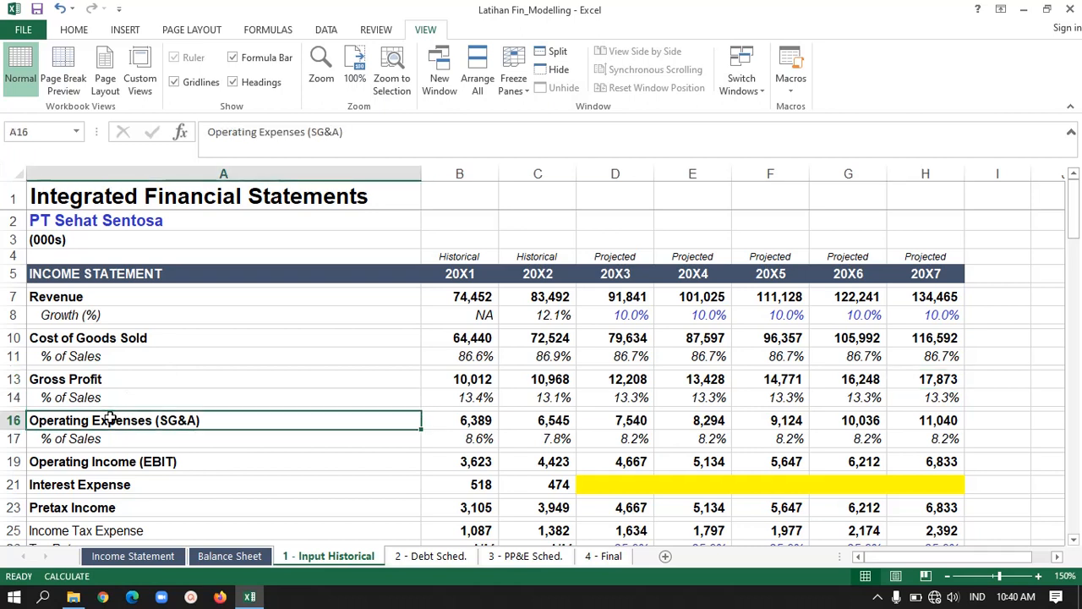
pyautogui.press('Right')
pyautogui.press('Right')
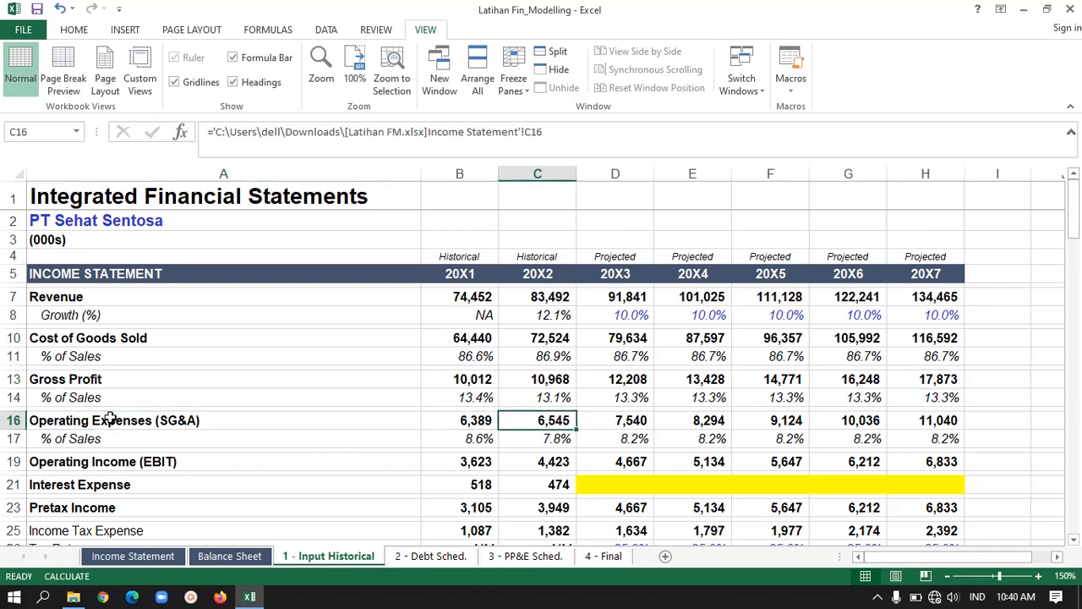
pyautogui.press('Left')
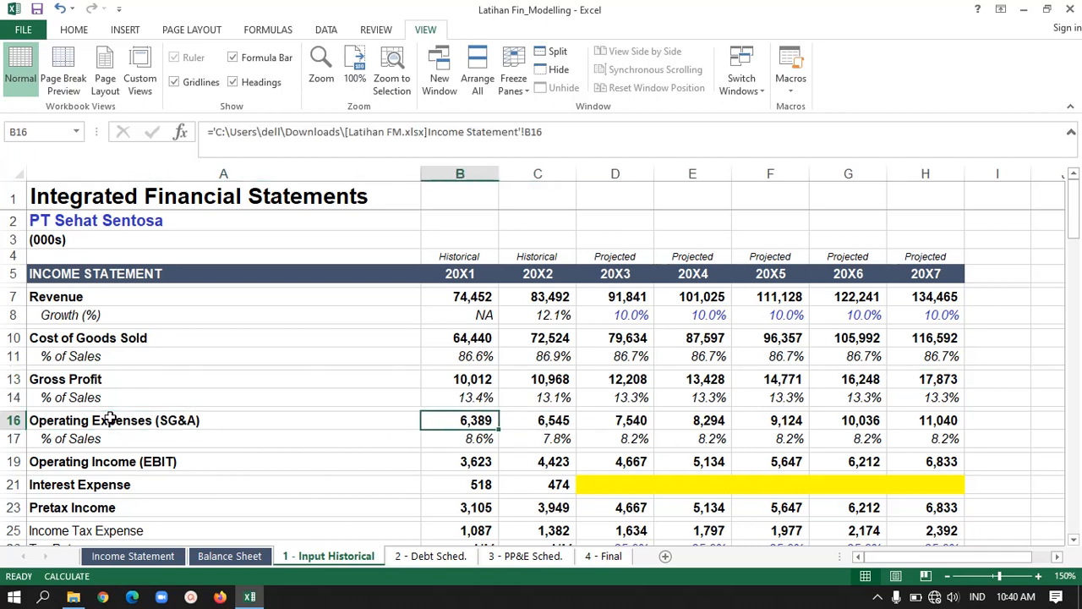
# - Examine how the 20X1 Operating Expenses % of Sales in B17 divides by revenue, and compare the 20X2 formula
pyautogui.press('Down')
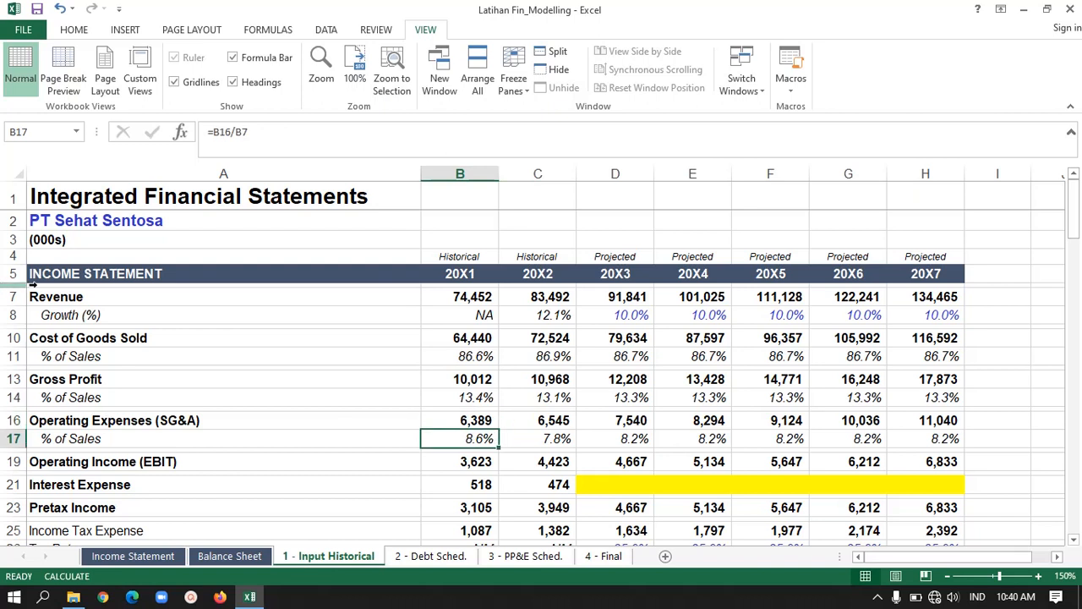
pyautogui.click(299, 138)
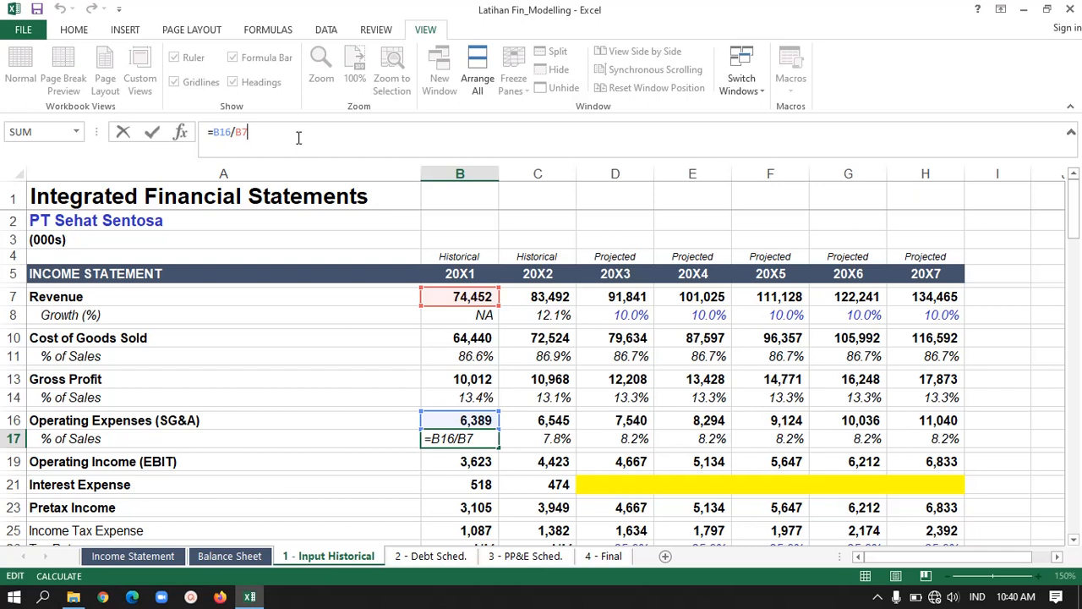
pyautogui.press('Return')
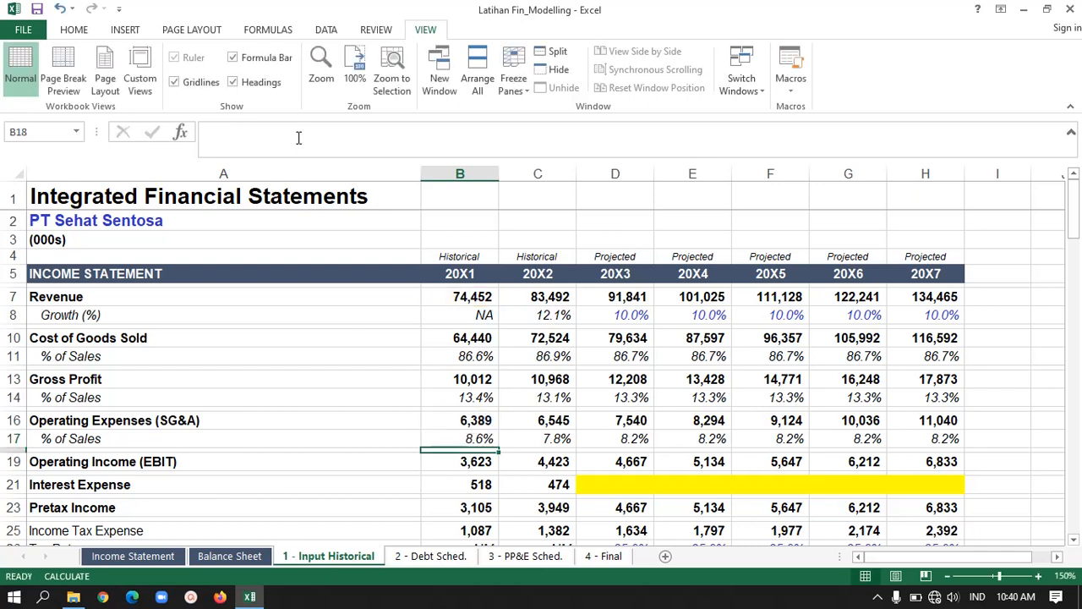
pyautogui.press('Up')
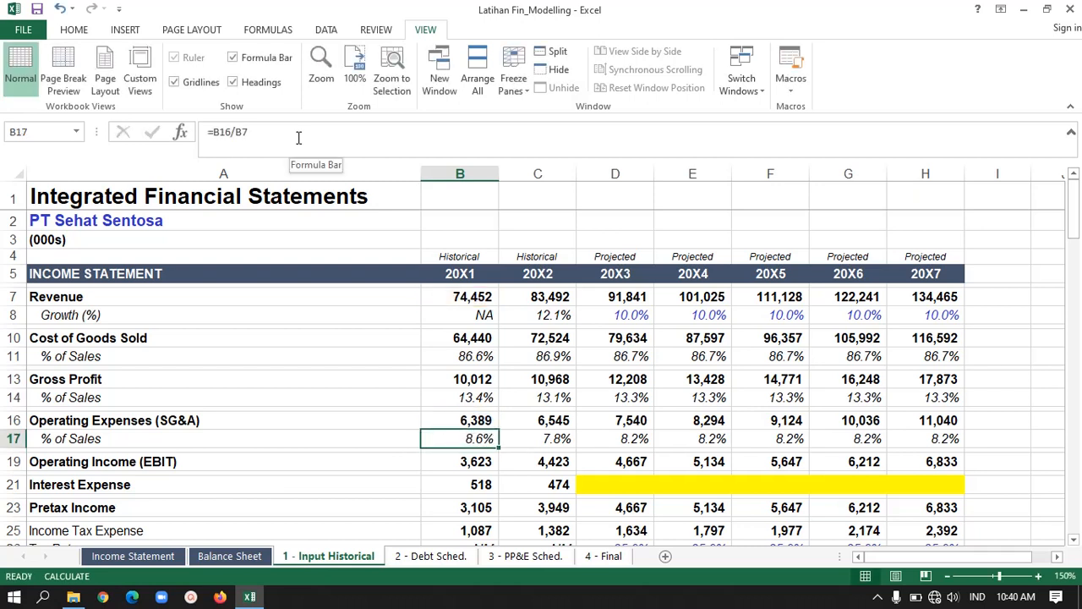
pyautogui.press('Right')
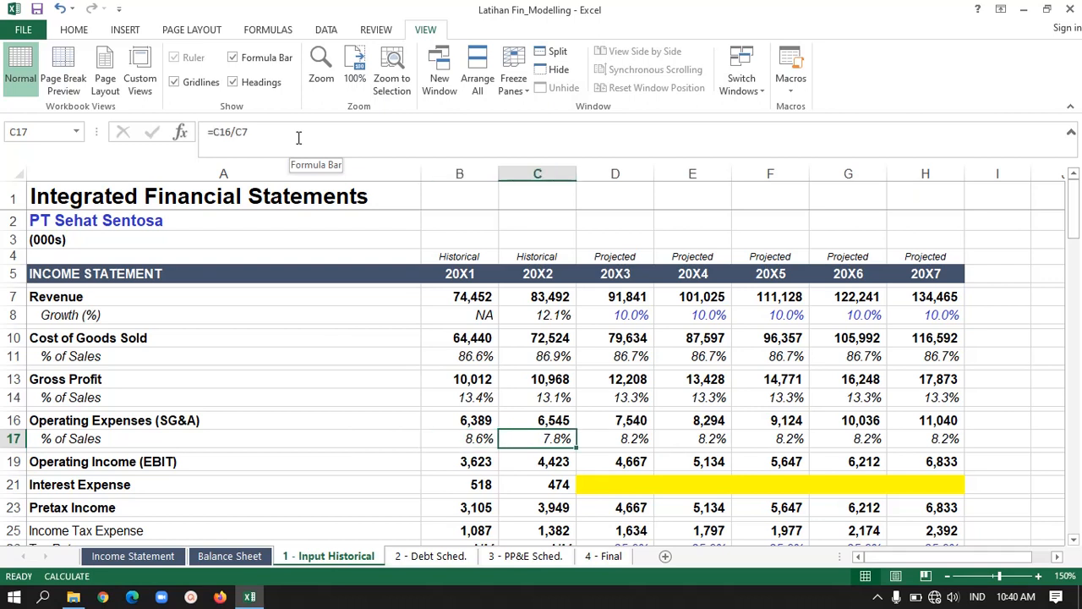
# - Examine the AVERAGE formula for 20X3 Operating Expenses % of Sales in D17 and compare it across the projected years
pyautogui.press('Right')
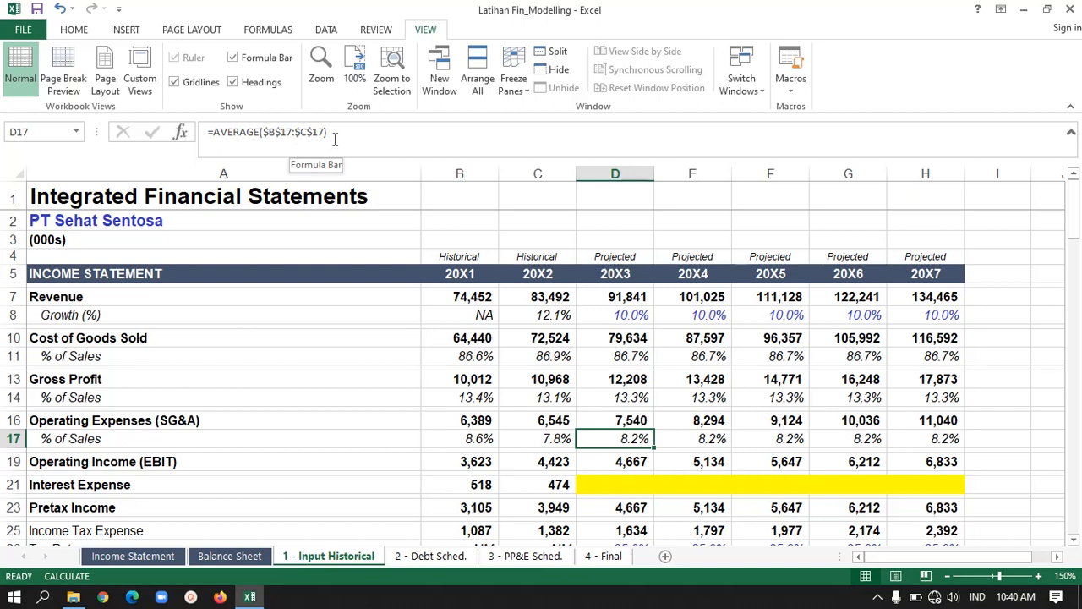
pyautogui.click(335, 140)
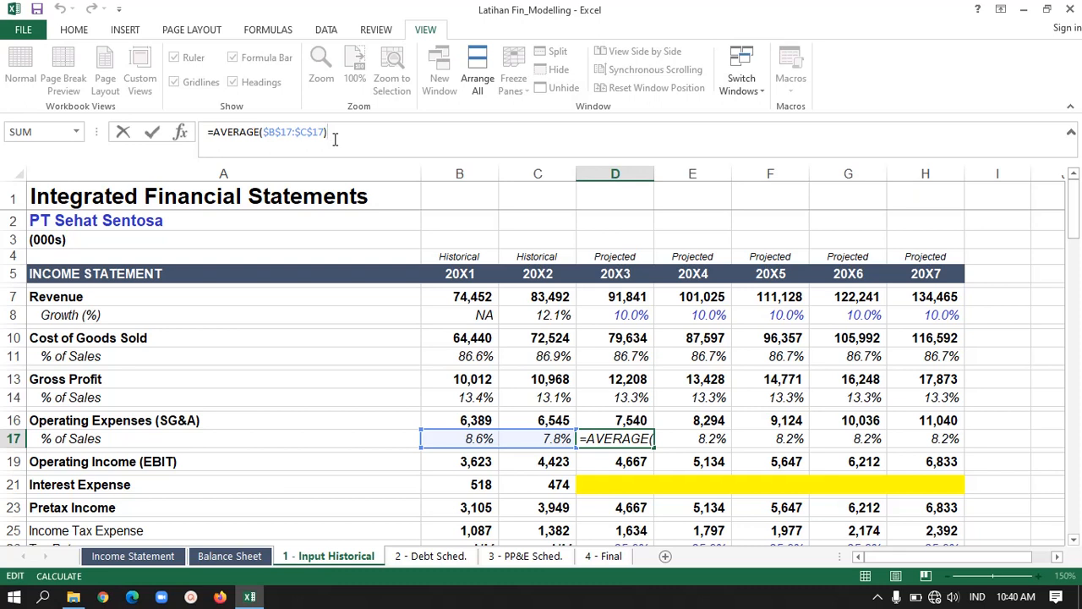
pyautogui.press('Escape')
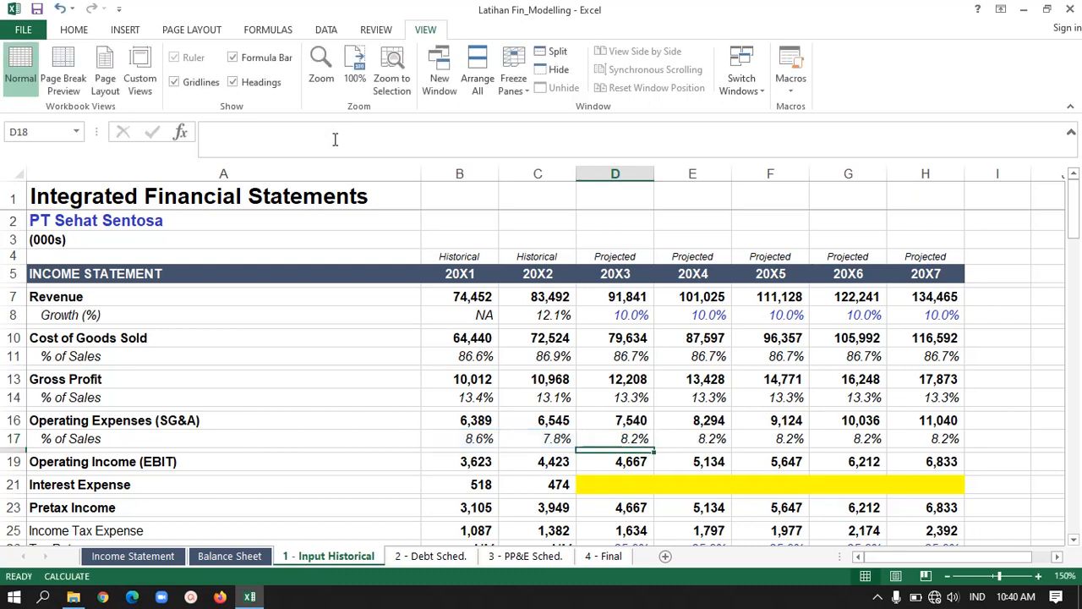
pyautogui.press('Right')
pyautogui.press('Right')
pyautogui.press('Right')
pyautogui.press('Right')
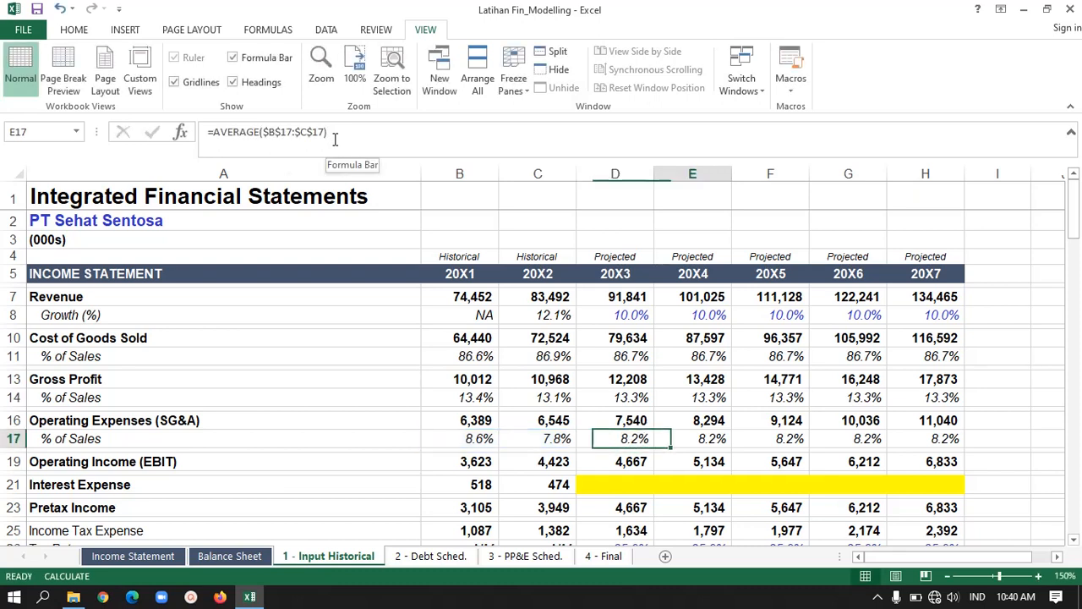
pyautogui.press('Left')
pyautogui.press('Left')
pyautogui.press('Left')
pyautogui.press('Left')
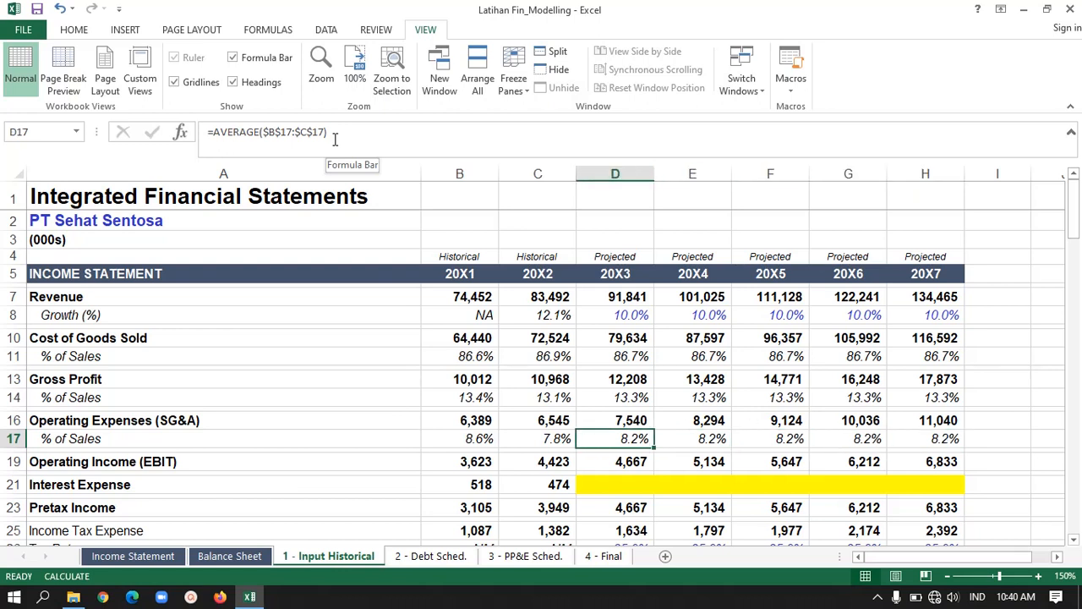
# - Examine how the 20X3 Operating Expenses formula in D16 multiplies the % of Sales by revenue
pyautogui.press('Up')
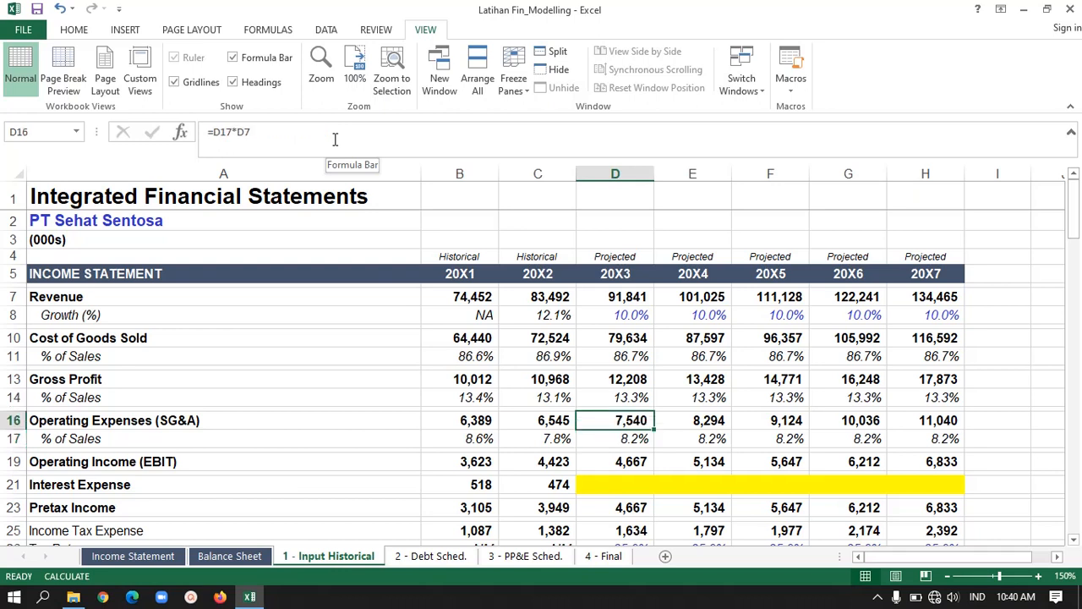
pyautogui.press('F2')
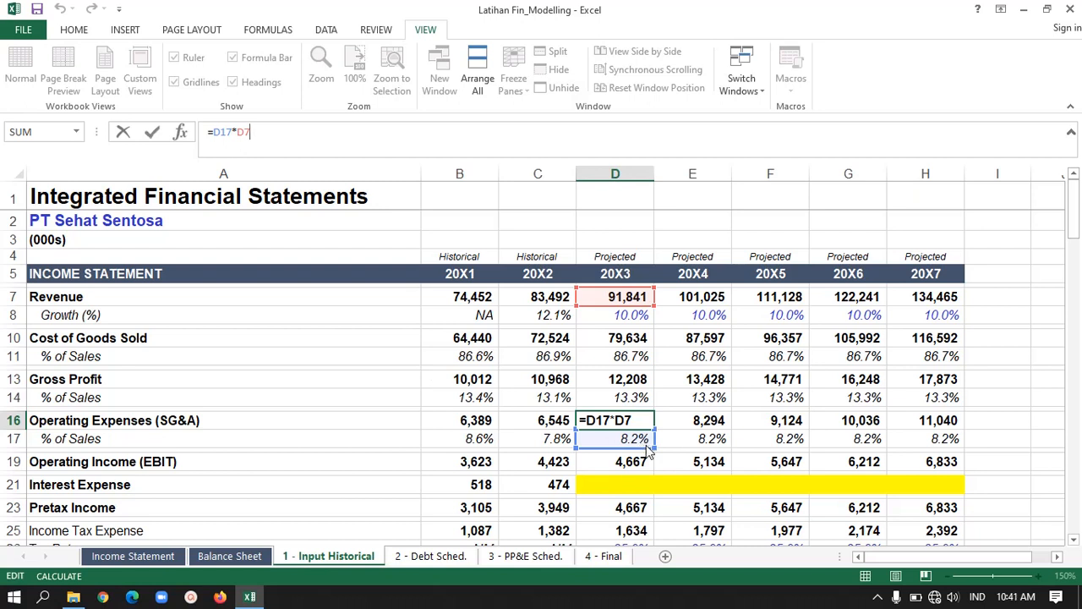
pyautogui.press('Return')
pyautogui.press('Up')
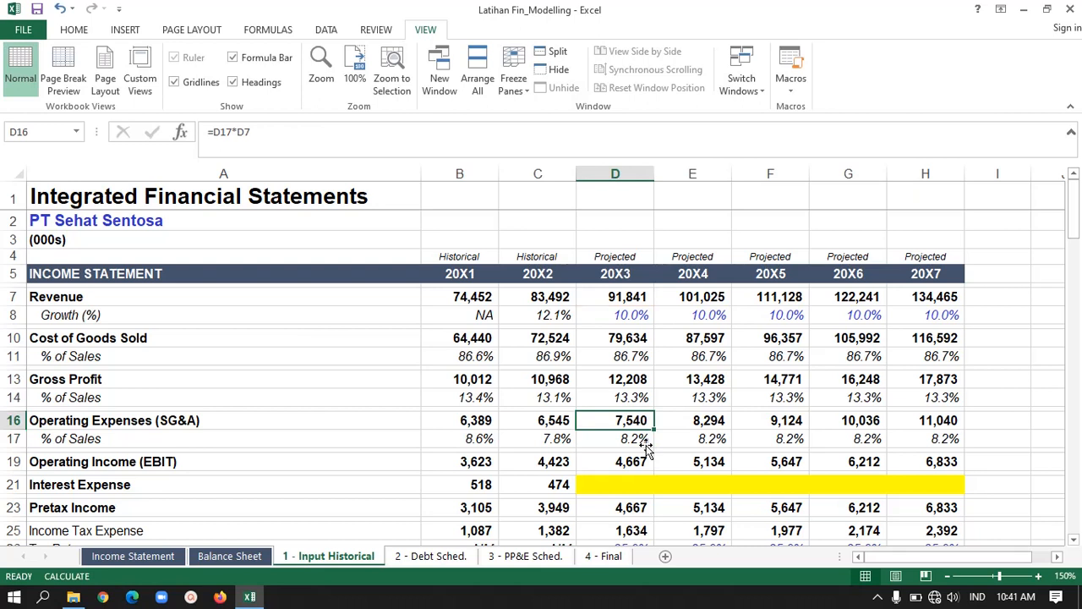
# - Compare the projected Operating Expenses (SG&A) formulas in row 16 from 20X3 through 20X7
pyautogui.press('Right')
pyautogui.press('Left')
pyautogui.press('Right')
pyautogui.press('Right')
pyautogui.press('Right')
pyautogui.press('Right')
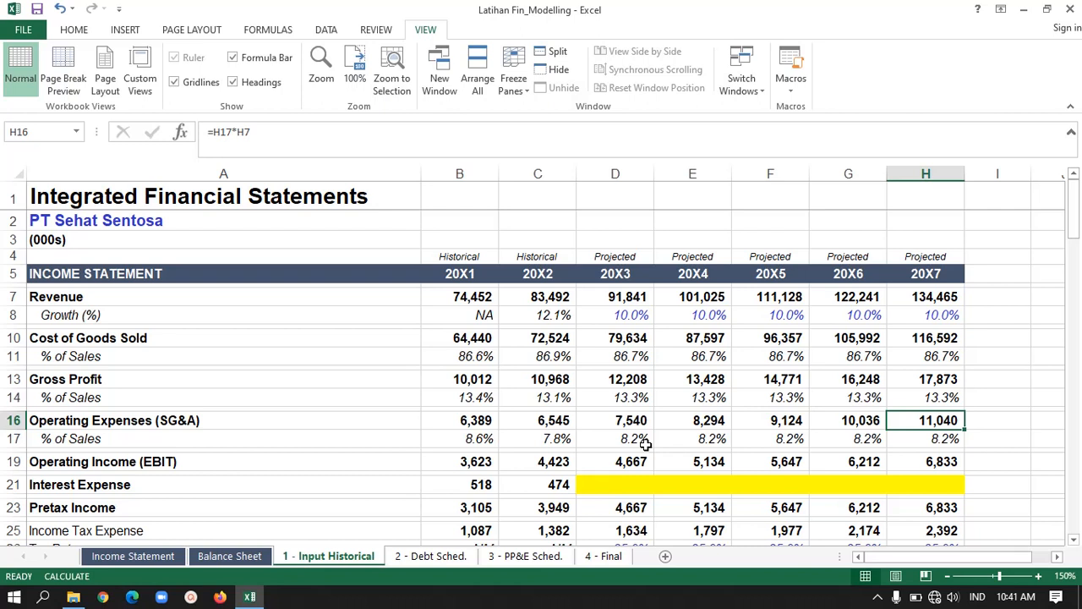
# - Go to the Operating Income (EBIT) row and check the 20X1 formula in B19
pyautogui.press('Down')
pyautogui.press('Down')
pyautogui.press('Left')
pyautogui.press('Left')
pyautogui.press('Left')
pyautogui.press('Left')
pyautogui.press('Left')
pyautogui.press('Left')
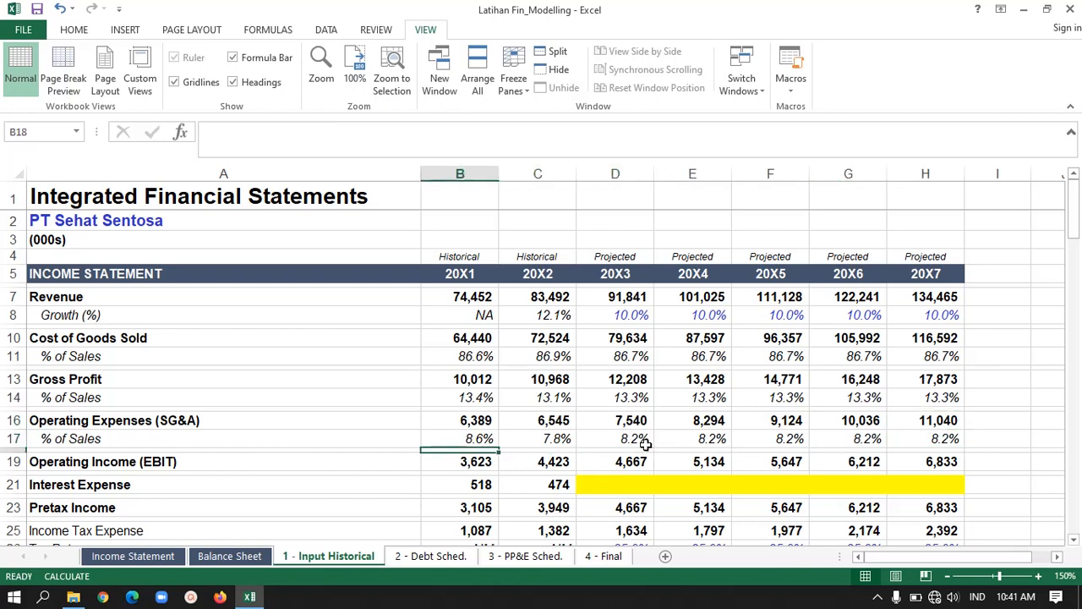
pyautogui.press('Left')
pyautogui.press('Down')
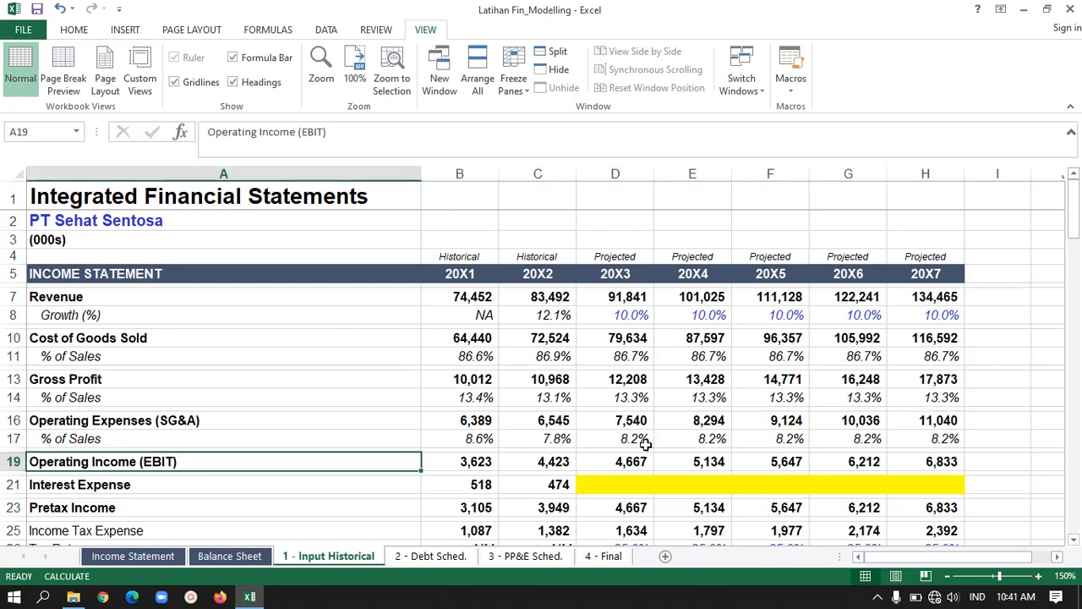
pyautogui.press('Right')
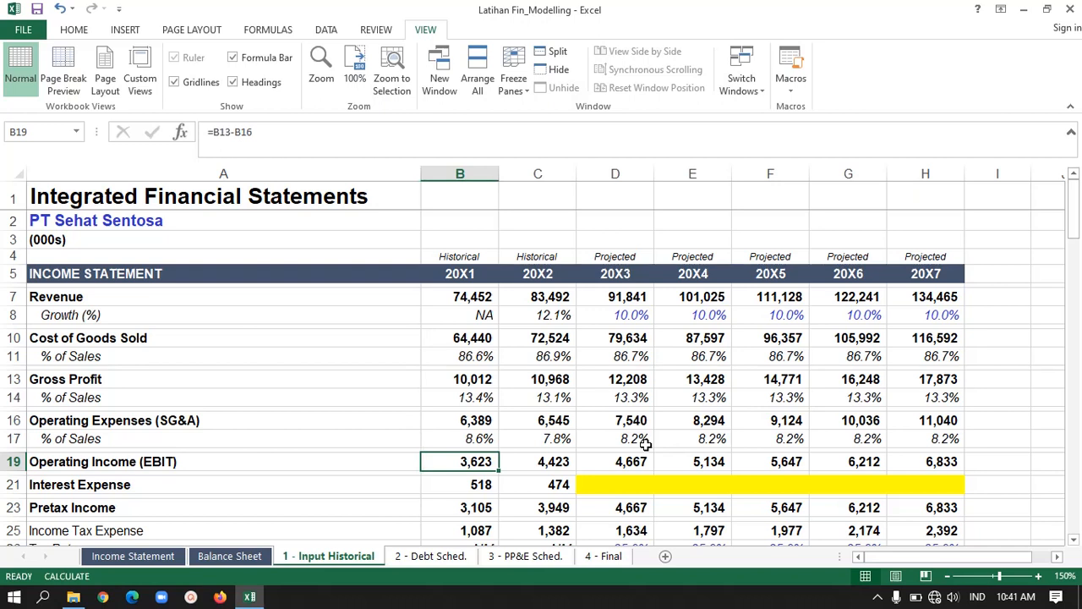
pyautogui.press('Left')
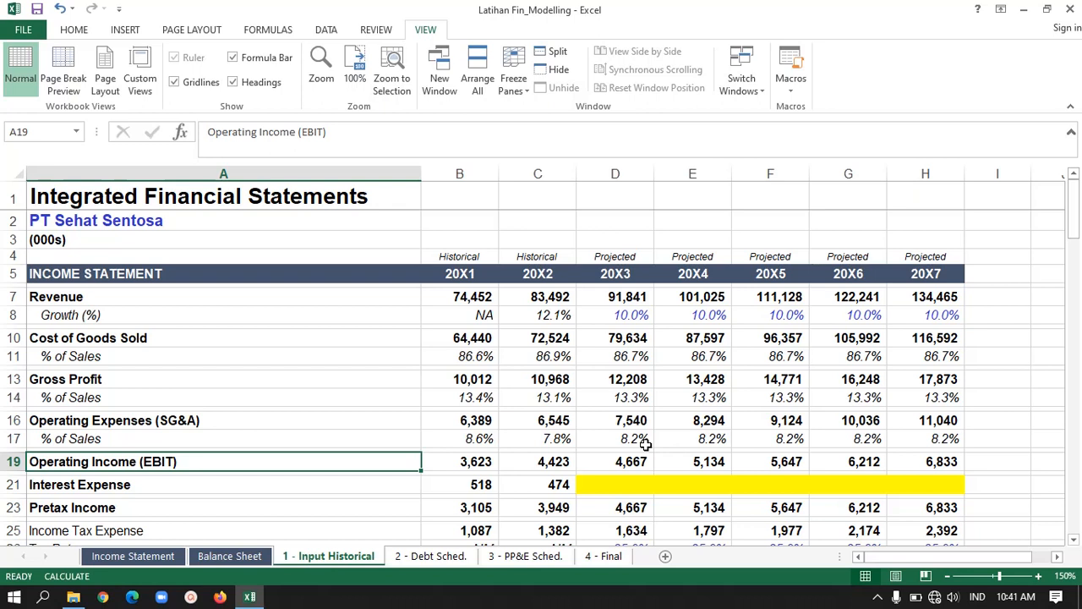
# - Compare the historical 20X1 and 20X2 Operating Income (EBIT) formulas in row 19, ending at B19
pyautogui.press('Right')
pyautogui.press('Right')
pyautogui.press('Left')
pyautogui.press('Left')
pyautogui.press('Right')
pyautogui.press('Left')
pyautogui.press('Right')
pyautogui.press('Right')
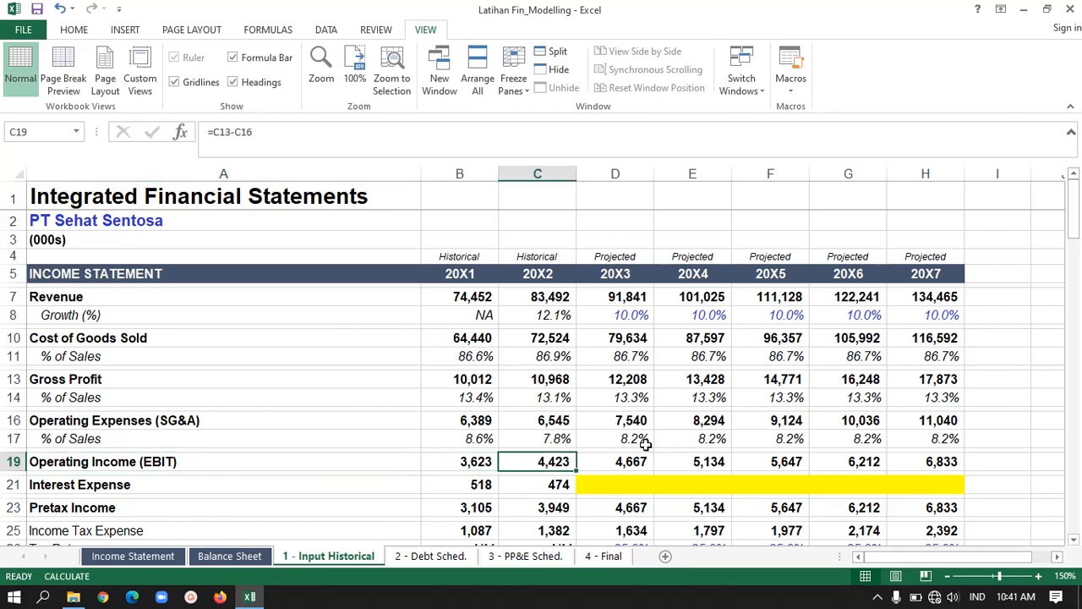
pyautogui.press('Left')
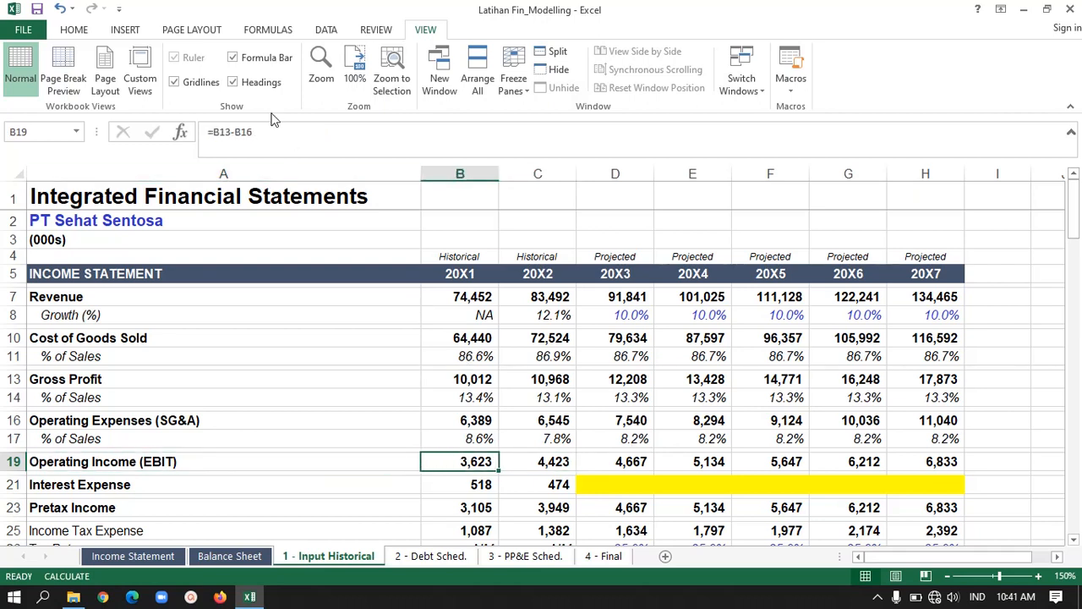
# - Examine which cells the 20X1 Operating Income formula in B19 references, and recheck the 20X2 formula beside it
pyautogui.click(280, 138)
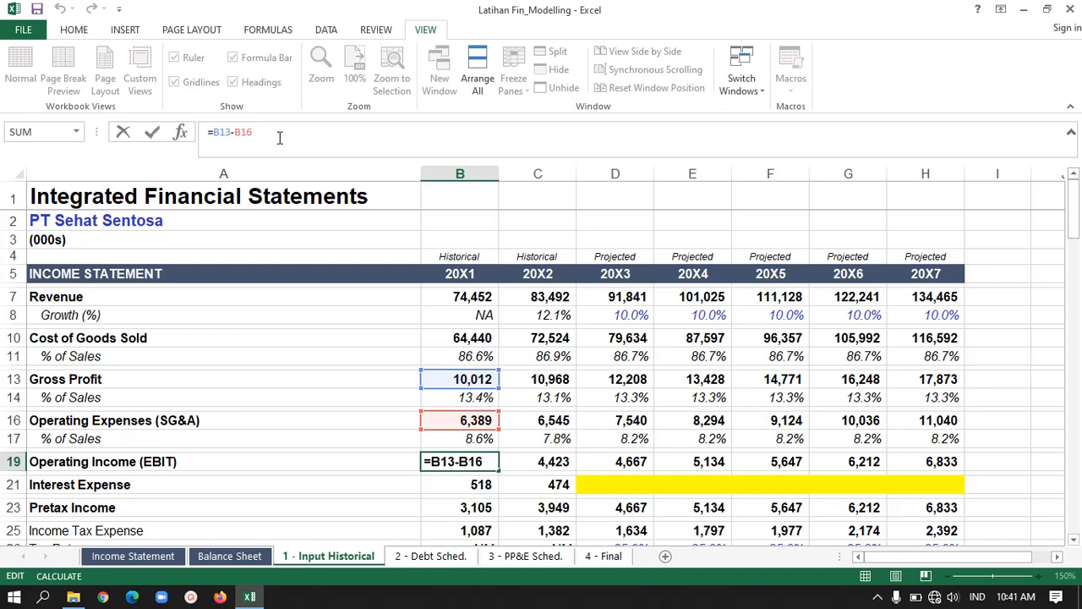
pyautogui.hotkey('ctrl', 'Return')
pyautogui.press('Right')
pyautogui.press('Right')
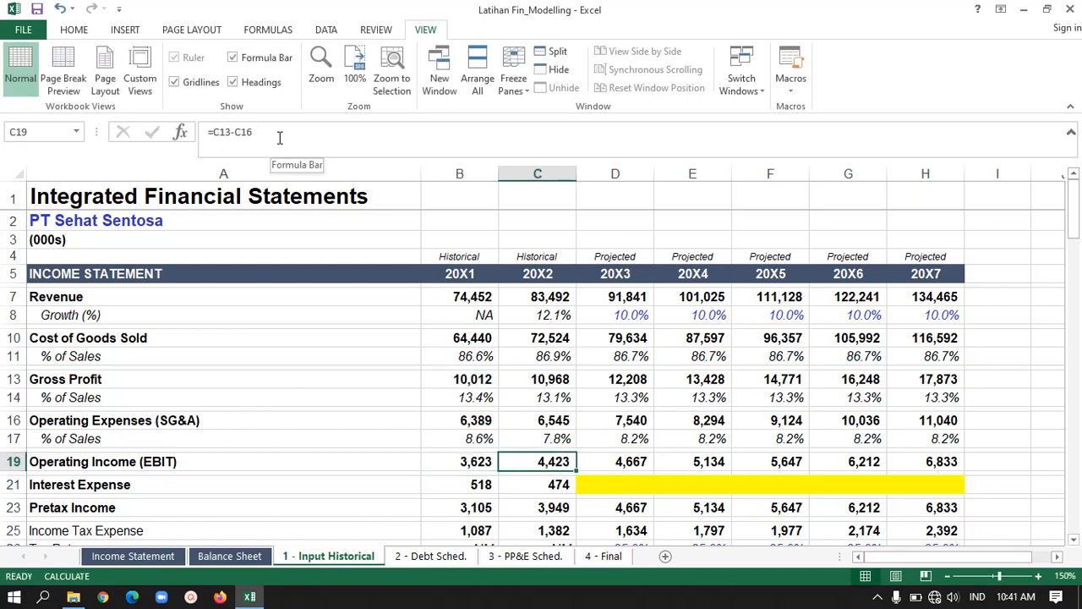
pyautogui.press('Left')
pyautogui.press('Left')
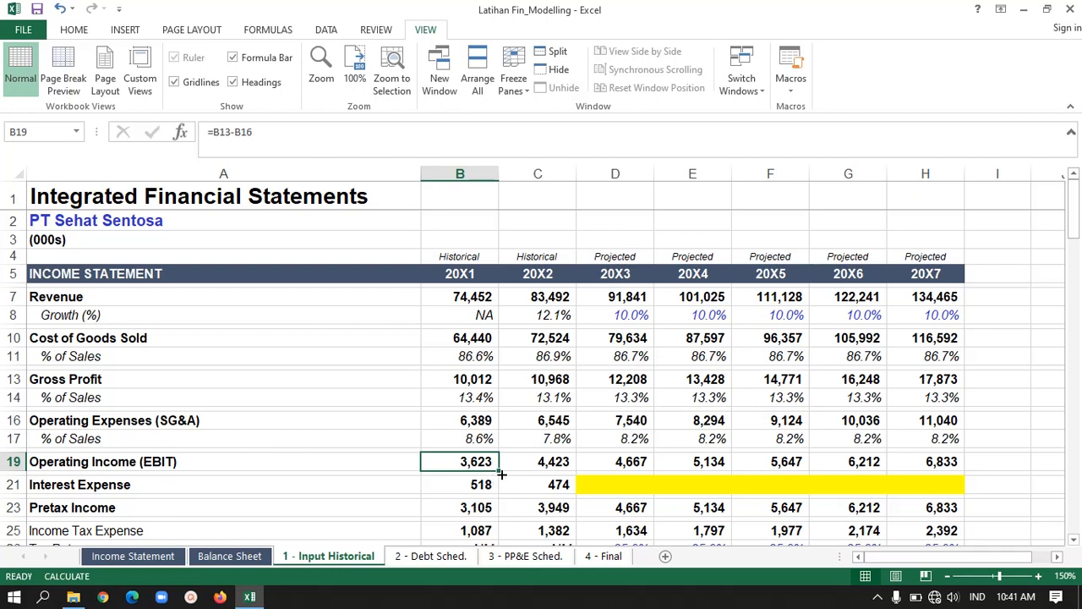
# - Fill the Operating Income (EBIT) formula from B19 across through 20X7 in H19, and select the 20X1 Interest Expense in B21
pyautogui.moveTo(501, 475); pyautogui.dragTo(957, 478)
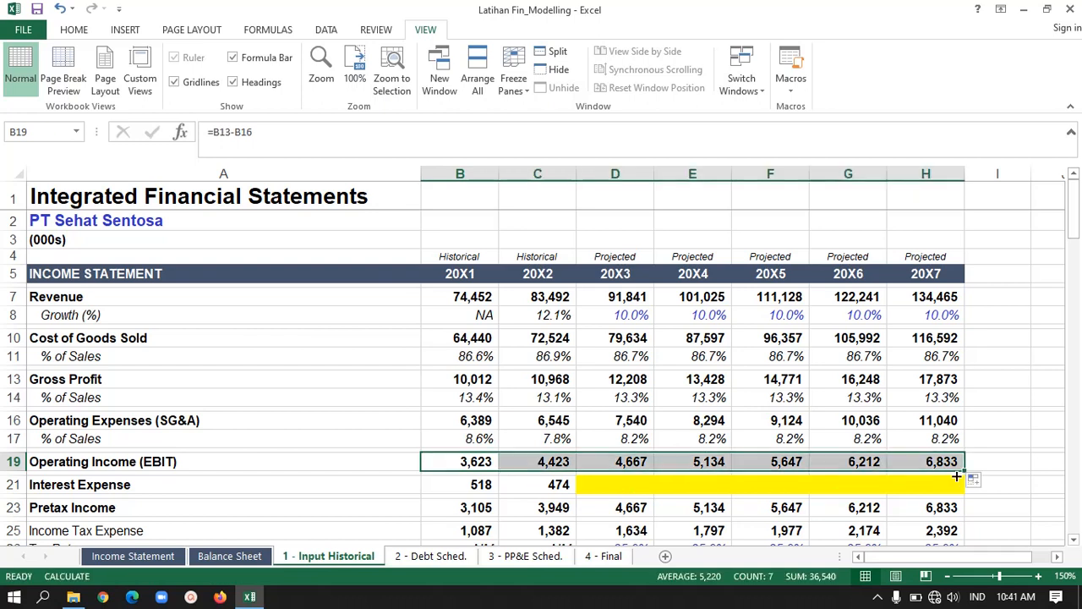
pyautogui.press('Down')
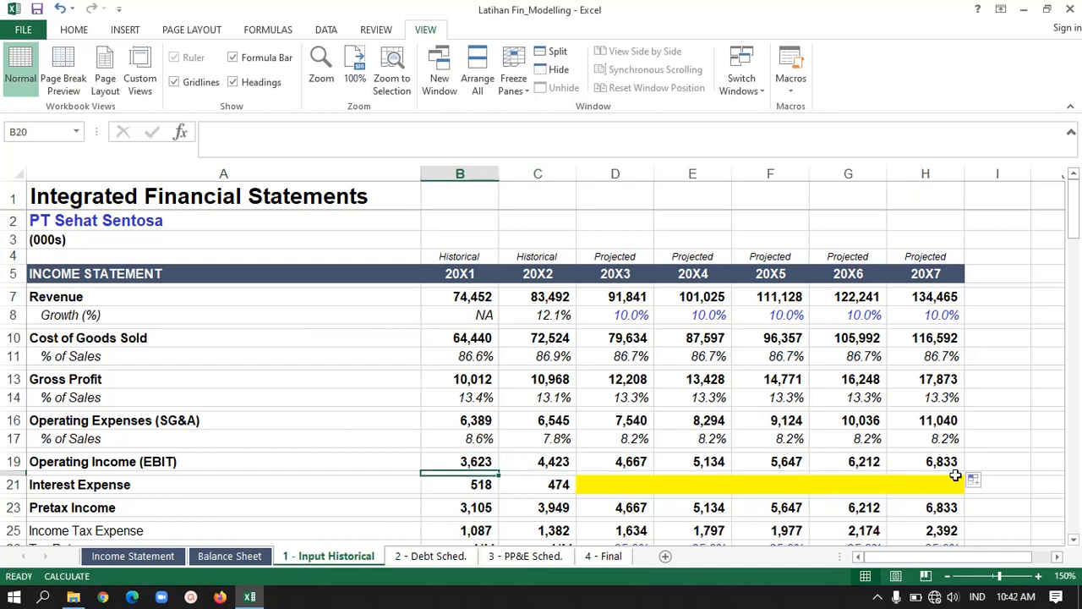
pyautogui.press('Down')
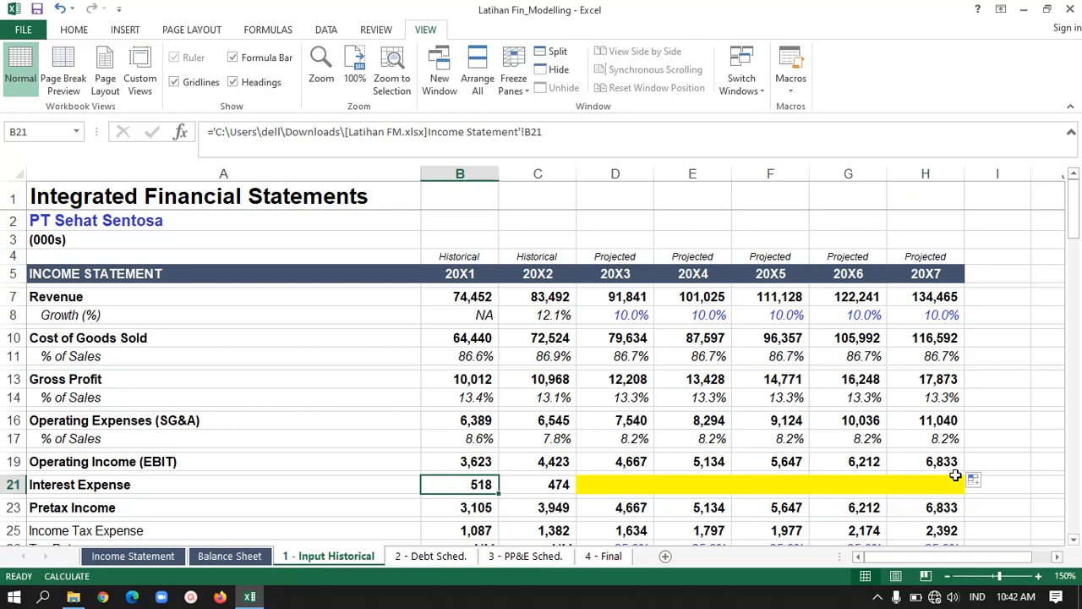
# - Look over the historical rows beneath Interest Expense in column B, and check the 20X2 Interest Expense source in C21
pyautogui.press('Down')
pyautogui.press('Down')
pyautogui.press('Down')
pyautogui.press('Down')
pyautogui.press('Down')
pyautogui.press('Down')
pyautogui.press('Up')
pyautogui.press('Up')
pyautogui.press('Up')
pyautogui.press('Up')
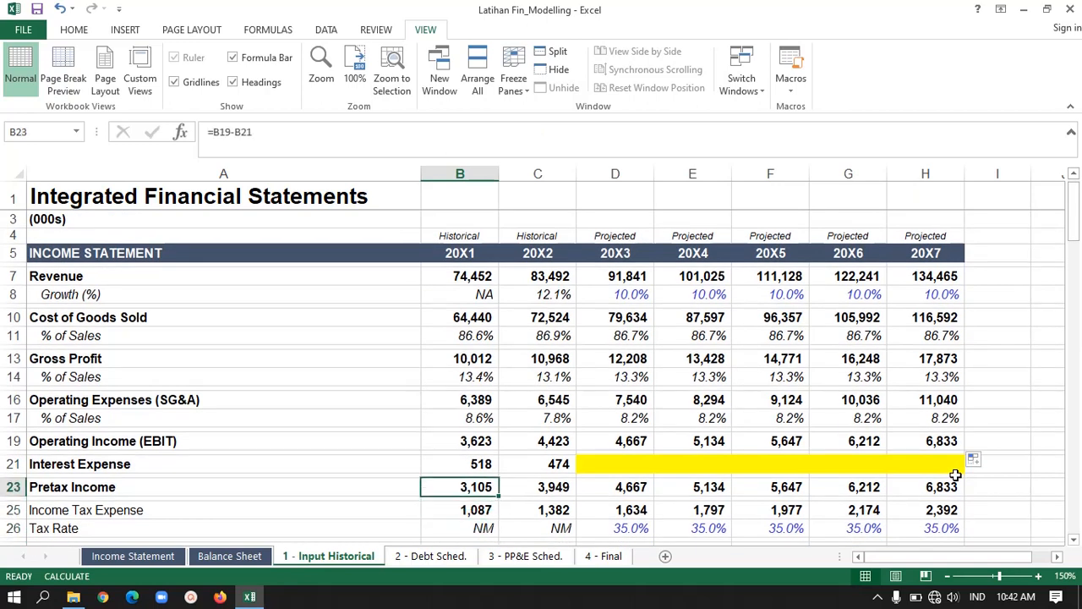
pyautogui.press('Up')
pyautogui.press('Up')
pyautogui.press('Right')
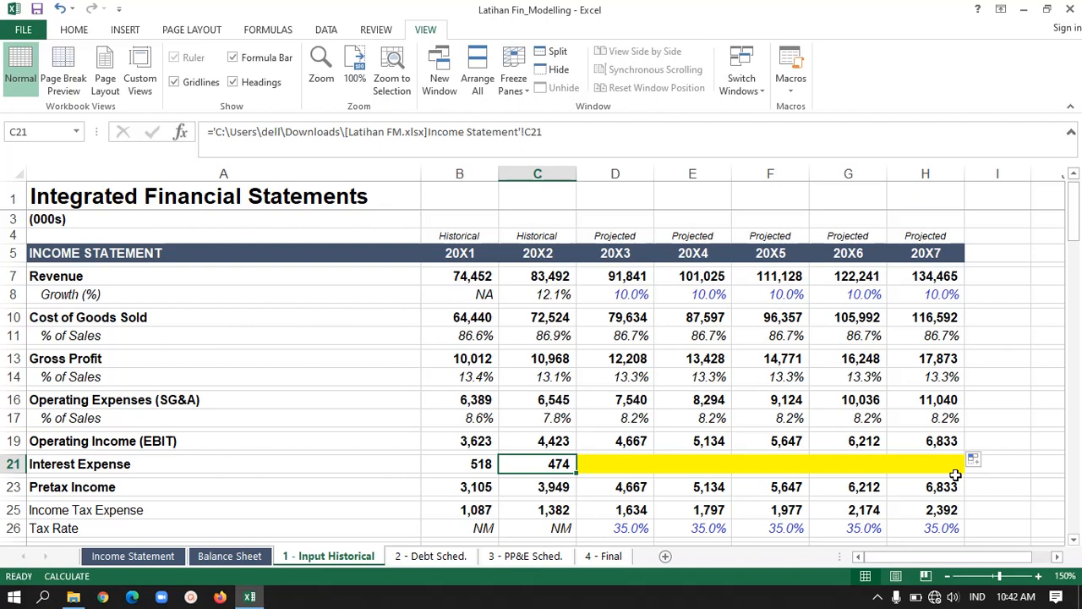
# - Review the Interest Expense row from 20X2 across the highlighted projected cells D21 to H21
pyautogui.press('Right')
pyautogui.press('Right')
pyautogui.press('Left')
pyautogui.press('Left')
pyautogui.press('Right')
pyautogui.press('Right')
pyautogui.press('Right')
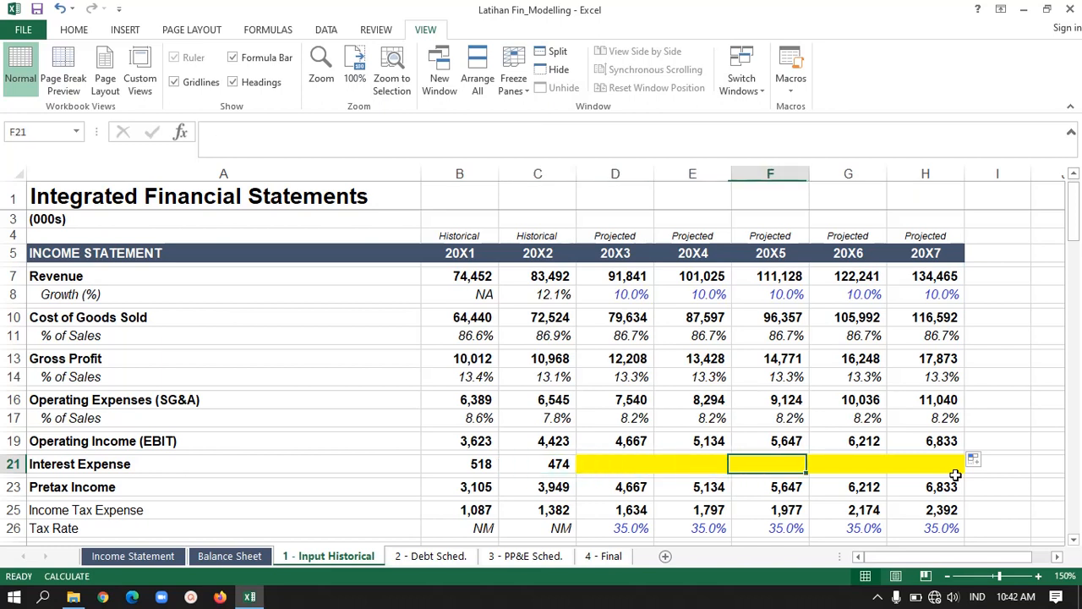
pyautogui.press('Right')
pyautogui.press('Right')
pyautogui.press('Right')
pyautogui.press('Left')
pyautogui.press('Left')
pyautogui.press('Left')
pyautogui.press('Left')
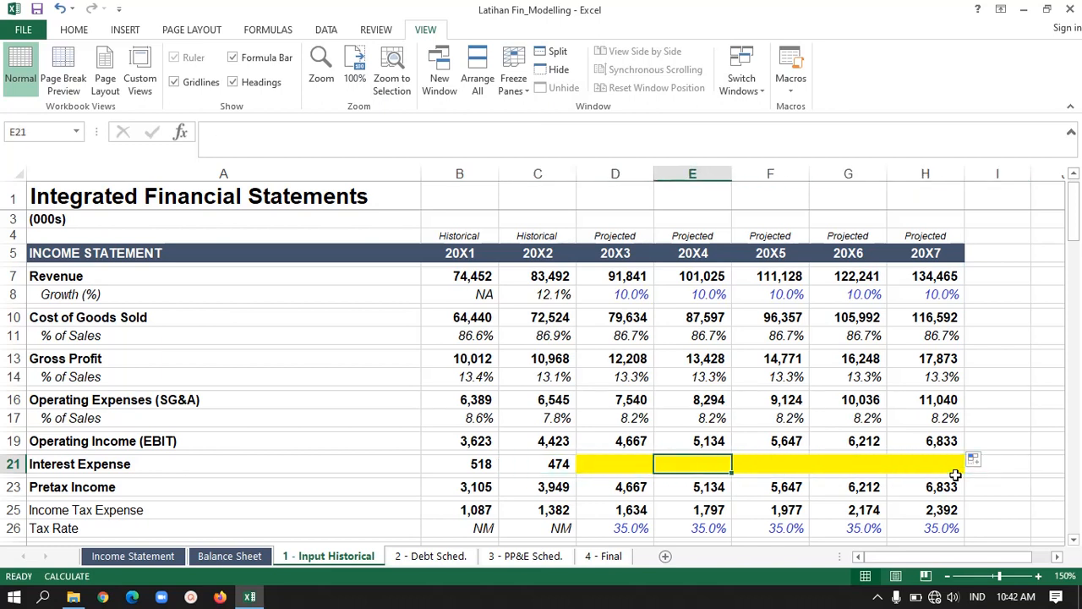
pyautogui.press('Left')
pyautogui.press('Right')
pyautogui.press('Right')
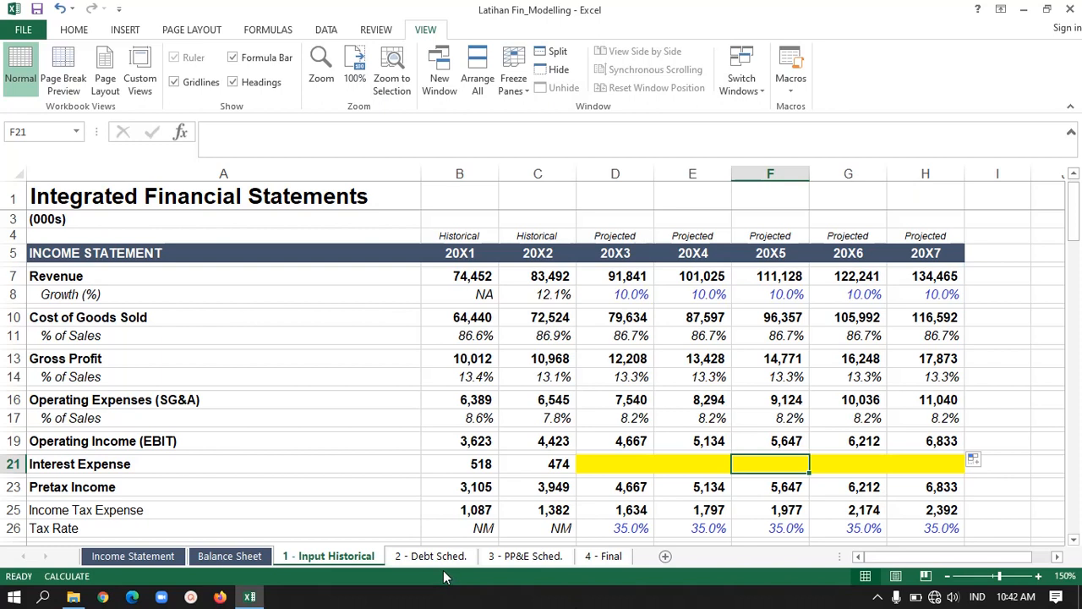
# - Compare the historical and first projected Pretax Income formulas in row 23, ending at the 20X1 formula in B23
pyautogui.press('Down')
pyautogui.press('Left')
pyautogui.press('Left')
pyautogui.press('Left')
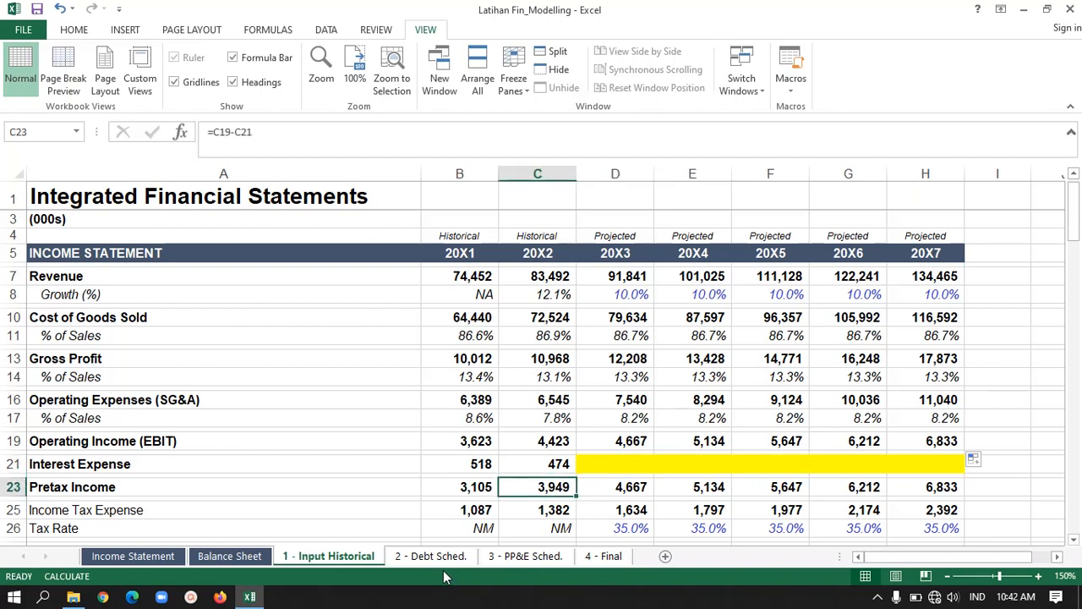
pyautogui.press('Left')
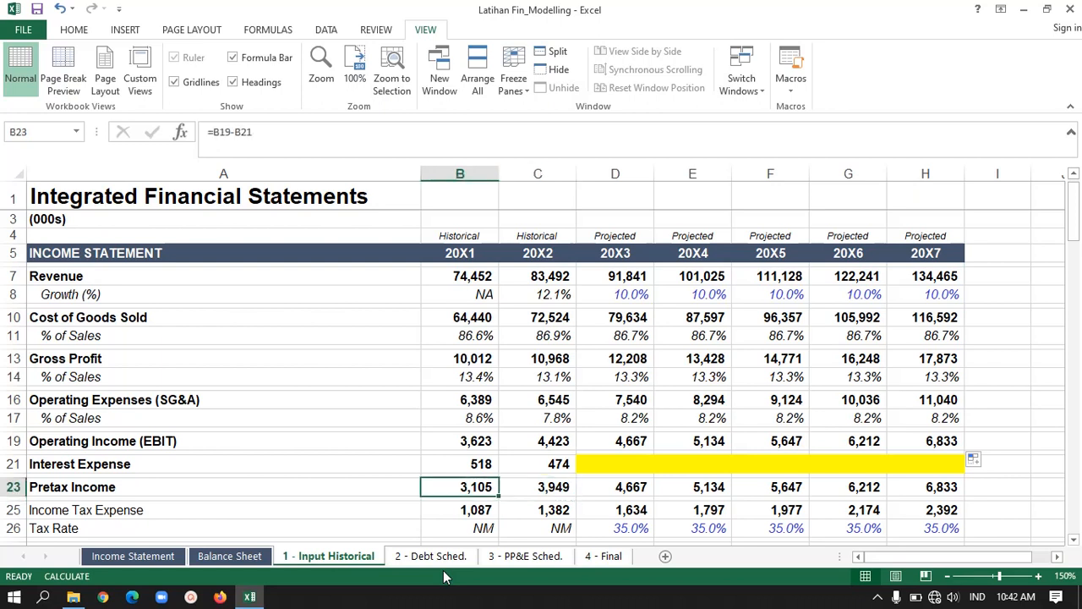
pyautogui.press('Right')
pyautogui.press('Right')
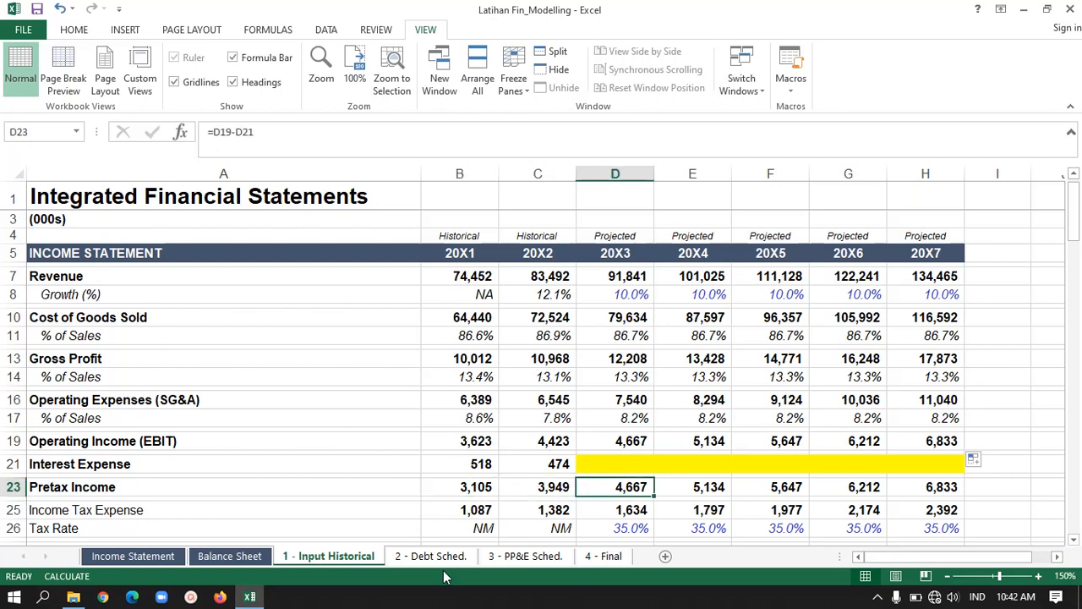
pyautogui.press('Left')
pyautogui.press('Left')
pyautogui.press('Right')
pyautogui.press('Right')
pyautogui.press('Right')
pyautogui.press('Left')
pyautogui.press('Left')
pyautogui.press('Left')
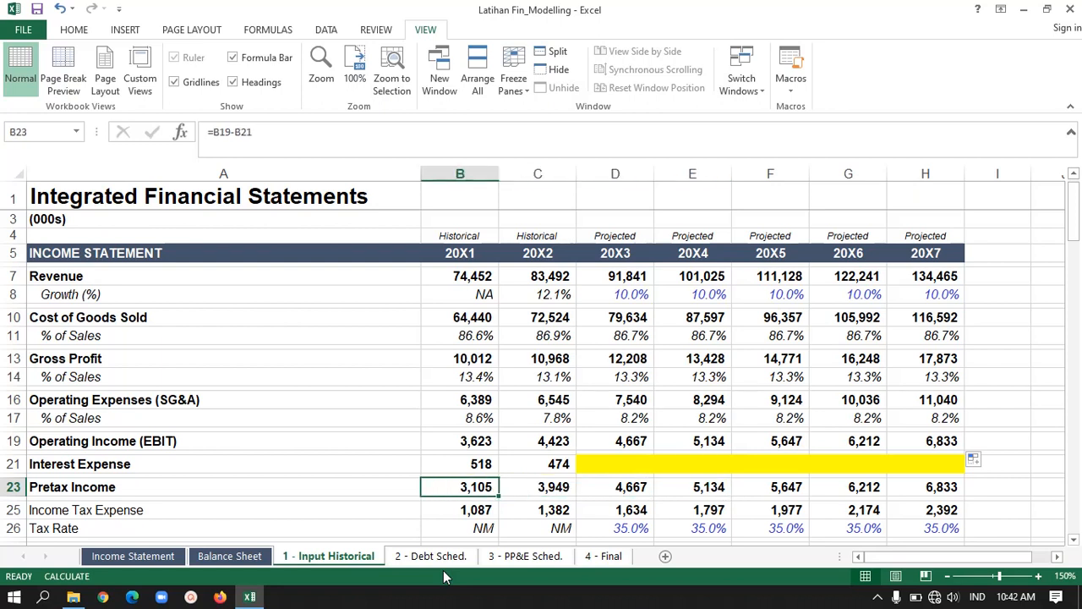
# - Examine which cells the 20X1 Pretax Income formula in B23 references, and compare it with the formulas across the row
pyautogui.click(314, 150)
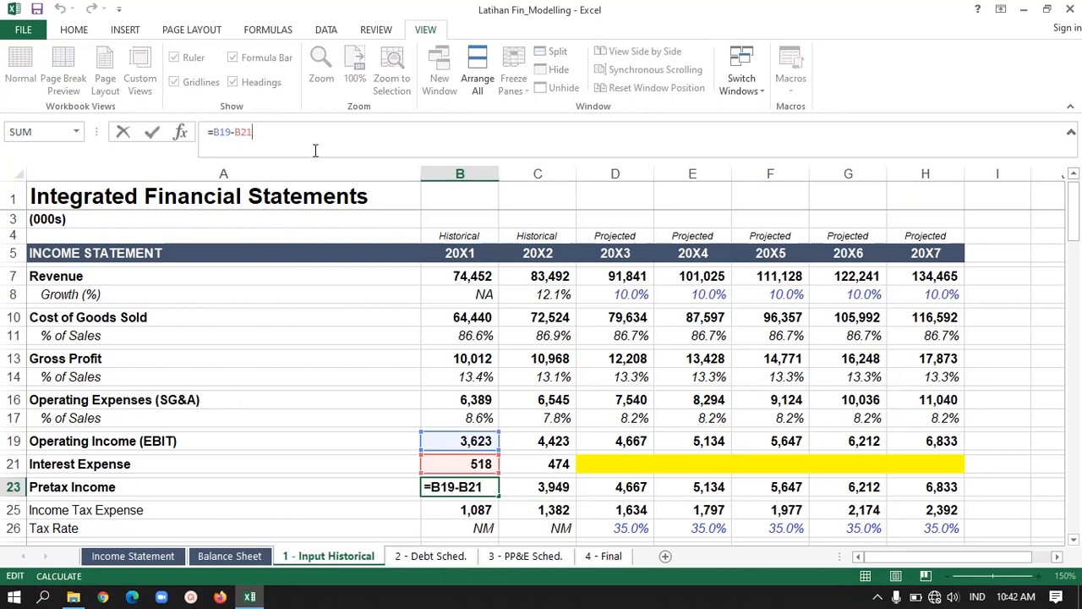
pyautogui.press('Escape')
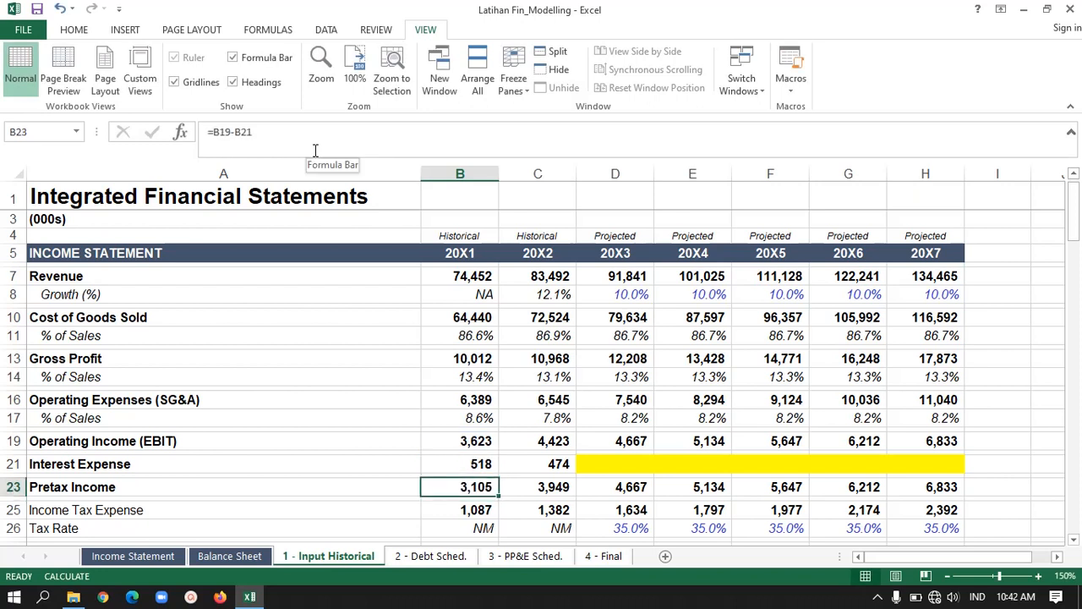
pyautogui.press('Right')
pyautogui.press('Right')
pyautogui.press('Right')
pyautogui.press('Right')
pyautogui.press('Right')
pyautogui.press('Right')
pyautogui.press('Right')
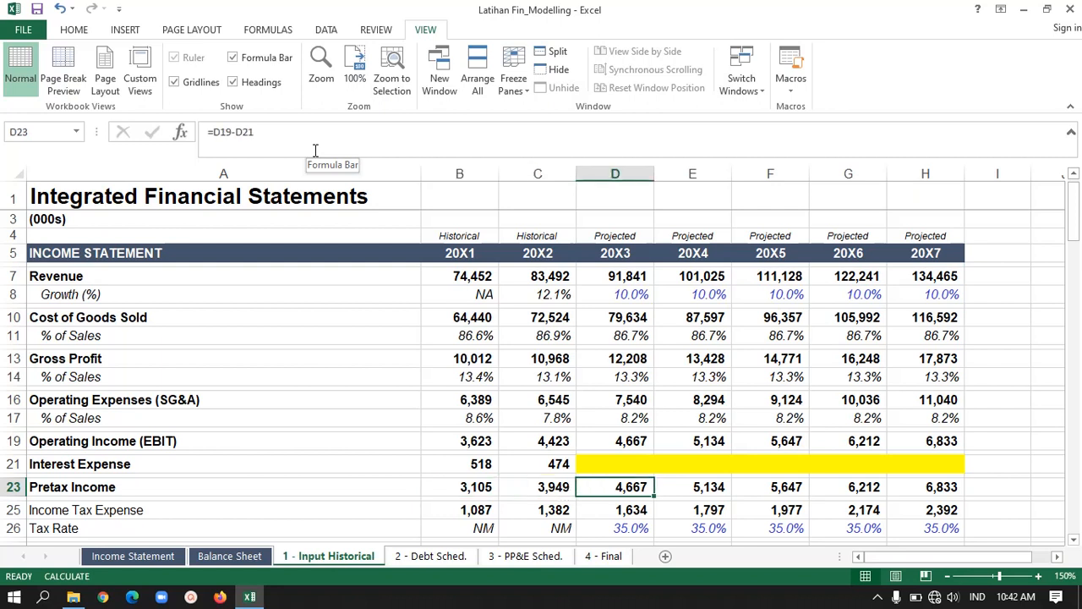
pyautogui.press('Left')
pyautogui.press('Left')
pyautogui.press('Left')
pyautogui.press('Left')
pyautogui.press('Left')
pyautogui.press('Left')
pyautogui.press('Left')
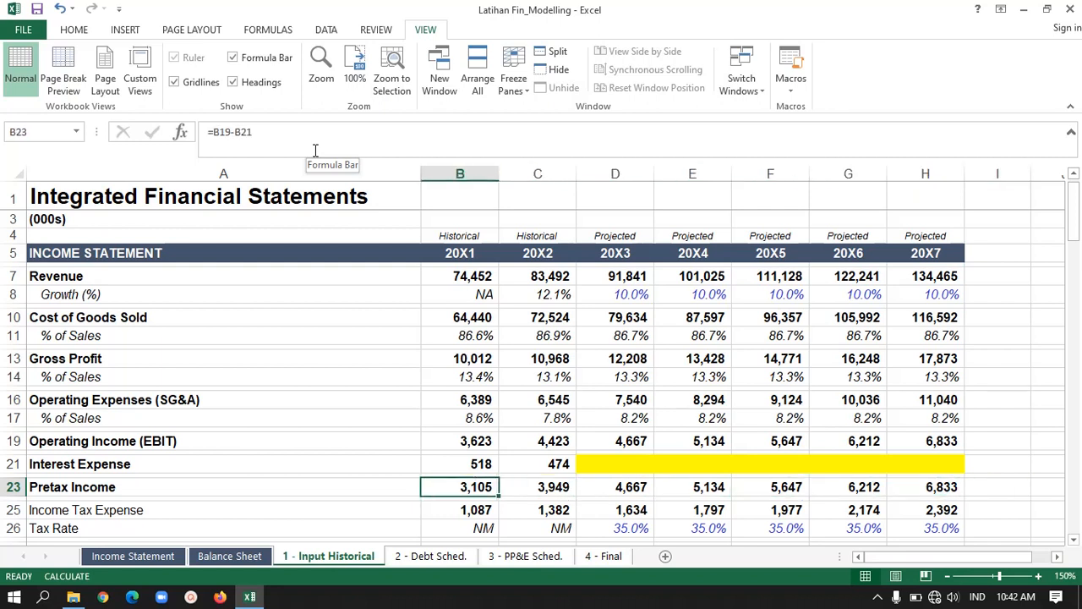
# - Check the Pretax Income formulas from 20X2 through 20X7 in H23, ending at the 20X3 formula in D23
pyautogui.press('Right')
pyautogui.press('Right')
pyautogui.press('Right')
pyautogui.press('Left')
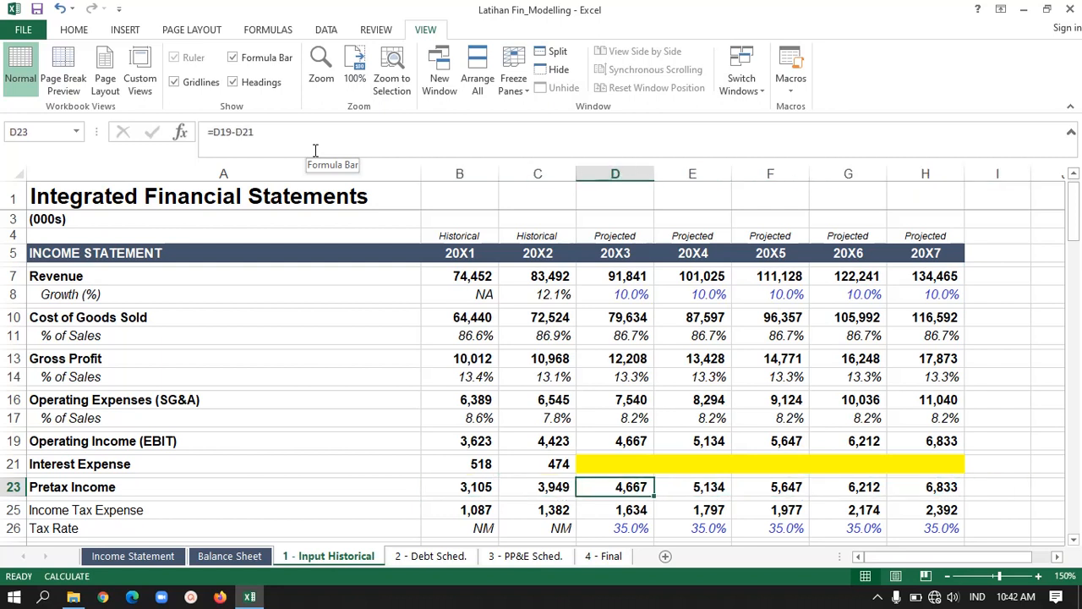
pyautogui.press('Right')
pyautogui.press('Right')
pyautogui.press('Right')
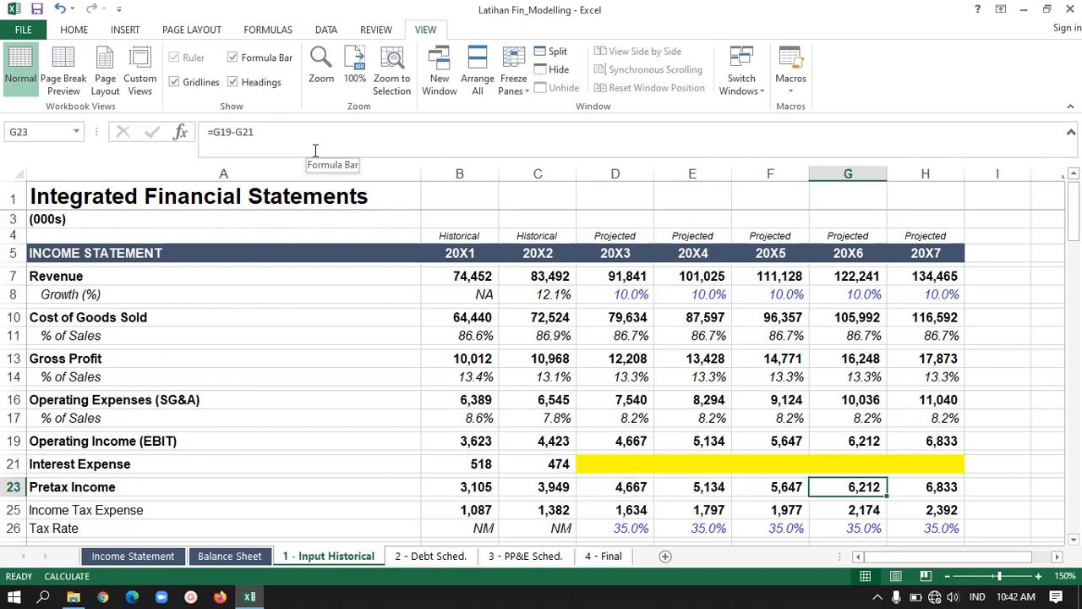
pyautogui.press('Right')
pyautogui.press('Left')
pyautogui.press('Left')
pyautogui.press('Left')
pyautogui.press('Left')
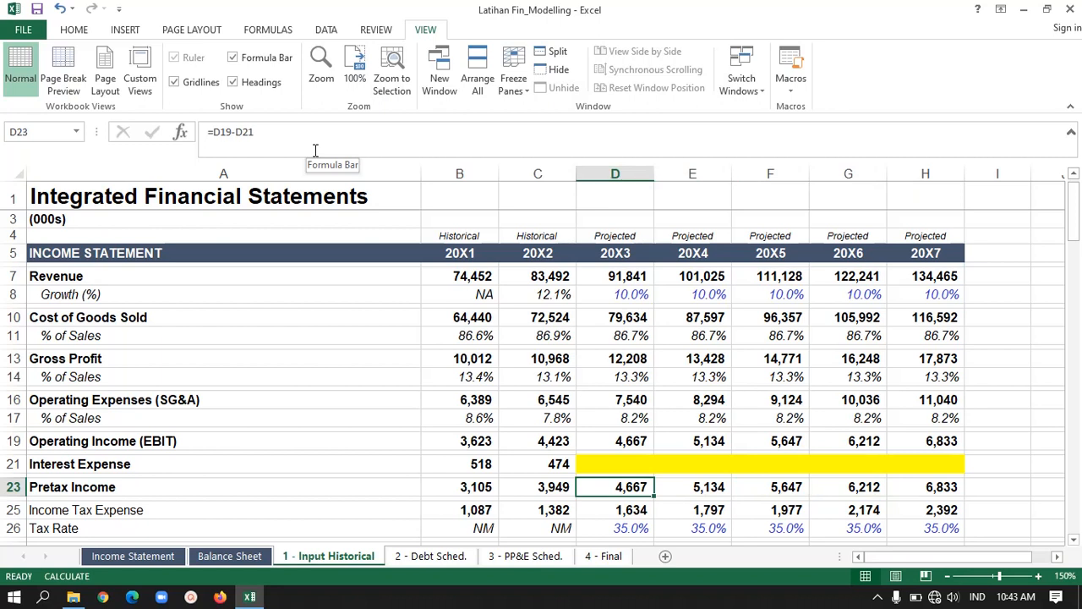
# - Recheck the highlighted projected Interest Expense cells D21 to H21 that feed Pretax Income, ending at D21
pyautogui.press('Up')
pyautogui.press('Up')
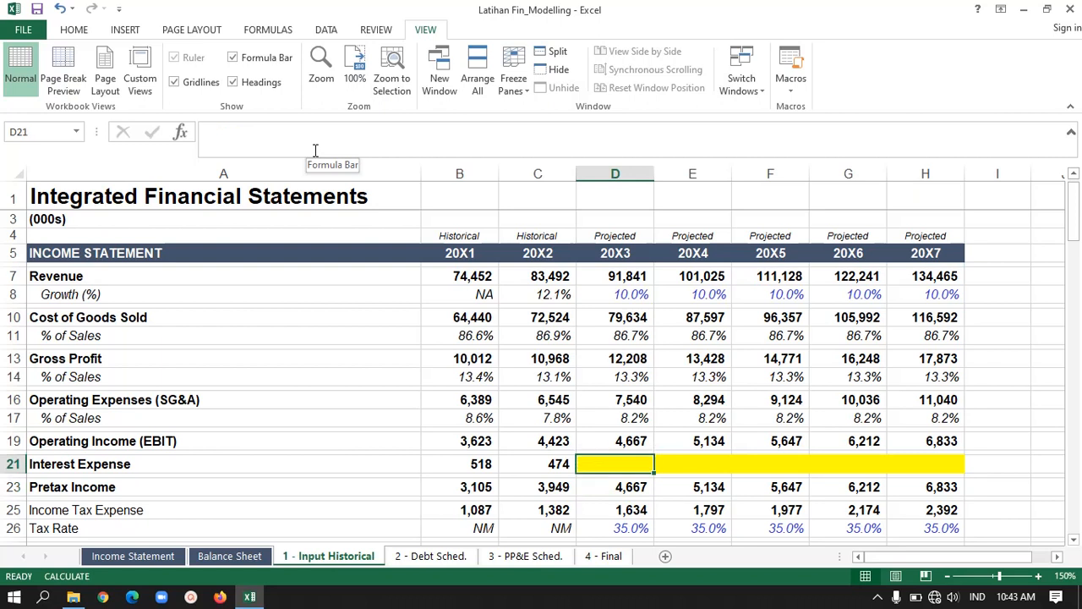
pyautogui.press('Left')
pyautogui.press('Right')
pyautogui.press('Right')
pyautogui.press('Right')
pyautogui.press('Right')
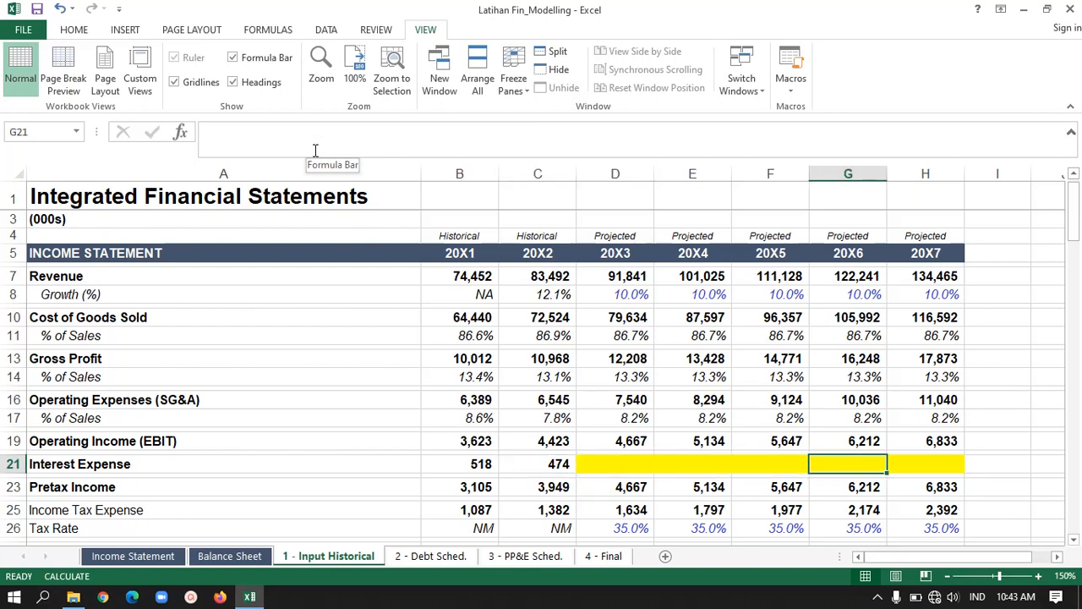
pyautogui.press('Right')
pyautogui.press('Right')
pyautogui.press('Left')
pyautogui.press('Left')
pyautogui.press('Left')
pyautogui.press('Left')
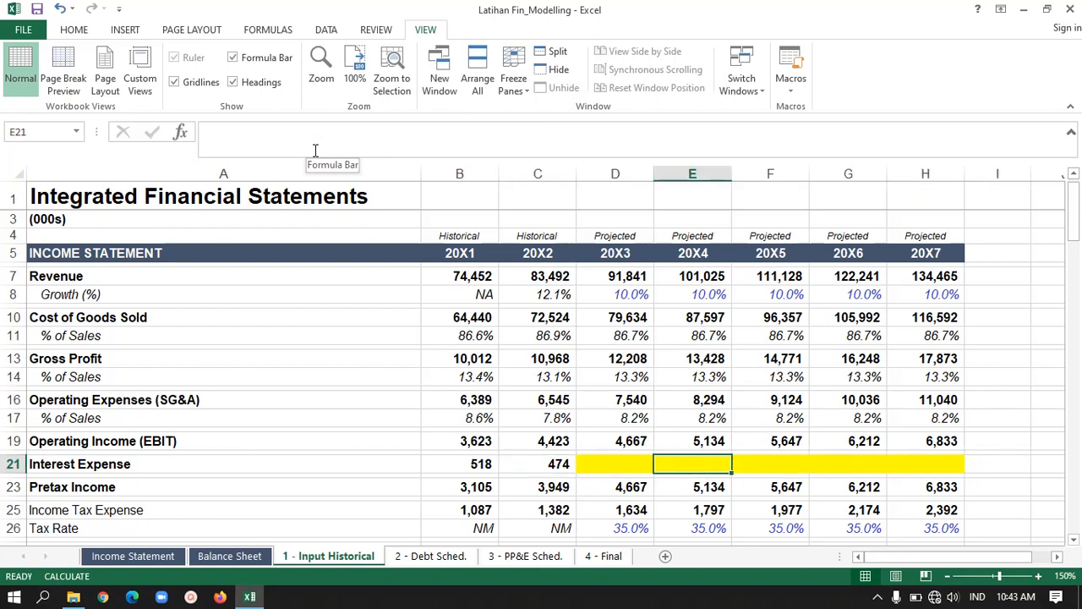
pyautogui.press('Left')
# - Check the 20X2 Interest Expense in C21 against the 20X2 Pretax Income formula in C23
pyautogui.press('Down')
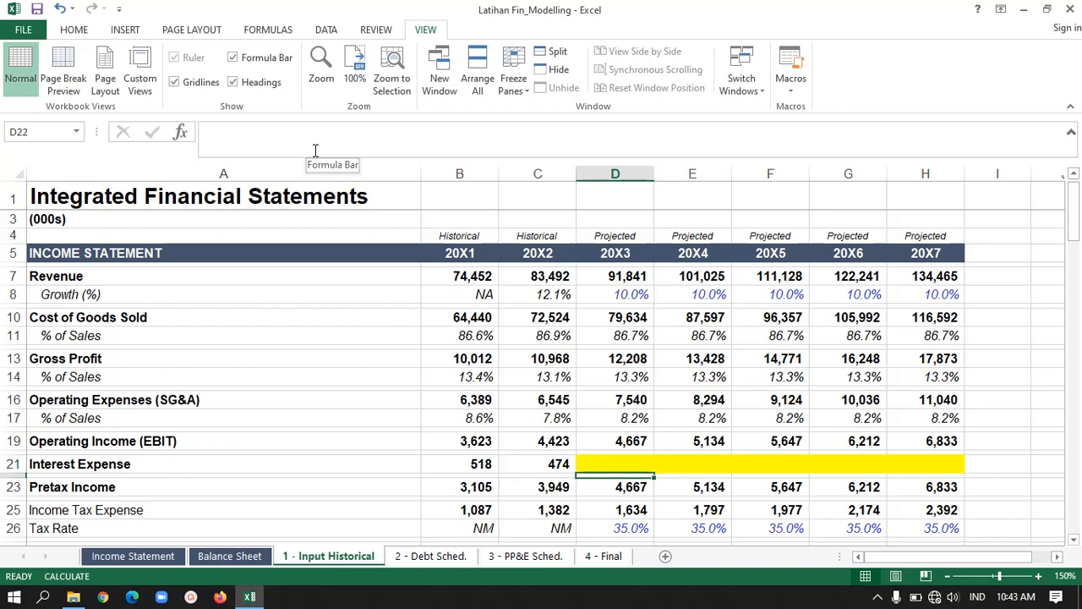
pyautogui.press('Left')
pyautogui.press('Up')
pyautogui.press('Down')
pyautogui.press('Down')
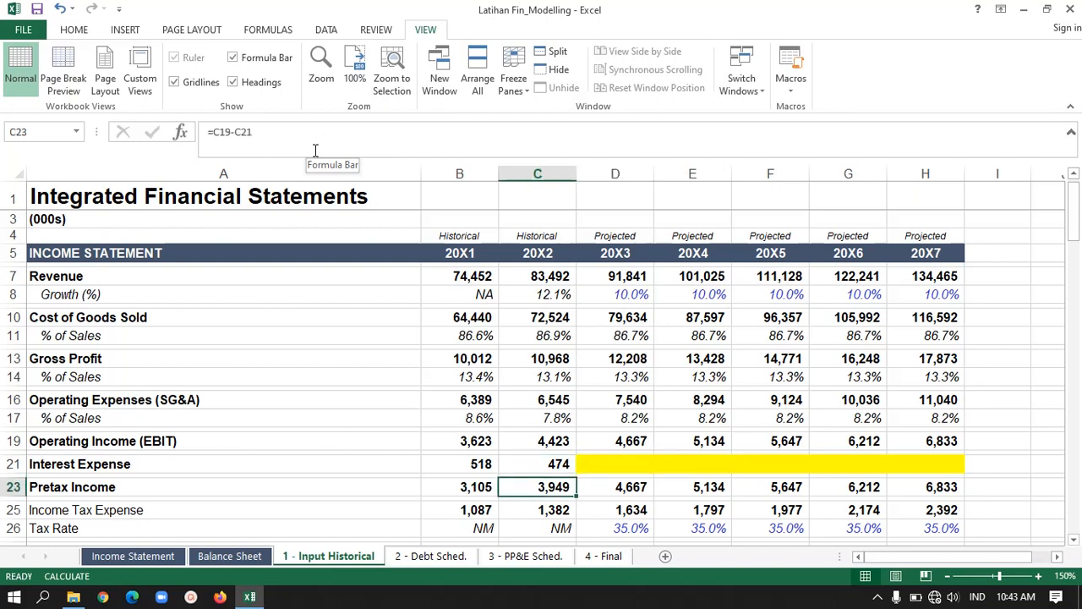
# - Compare the historical and projected Income Tax Expense formulas in row 25, ending at the 20X3 formula in D25
pyautogui.press('Down')
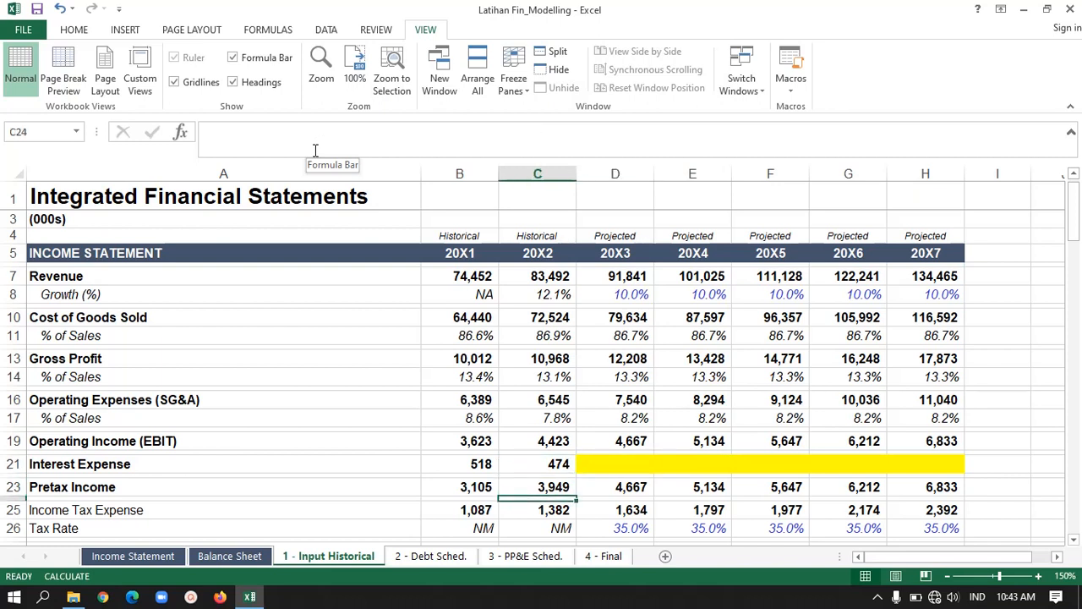
pyautogui.press('Down')
pyautogui.press('Left')
pyautogui.press('Right')
pyautogui.press('Right')
pyautogui.press('Right')
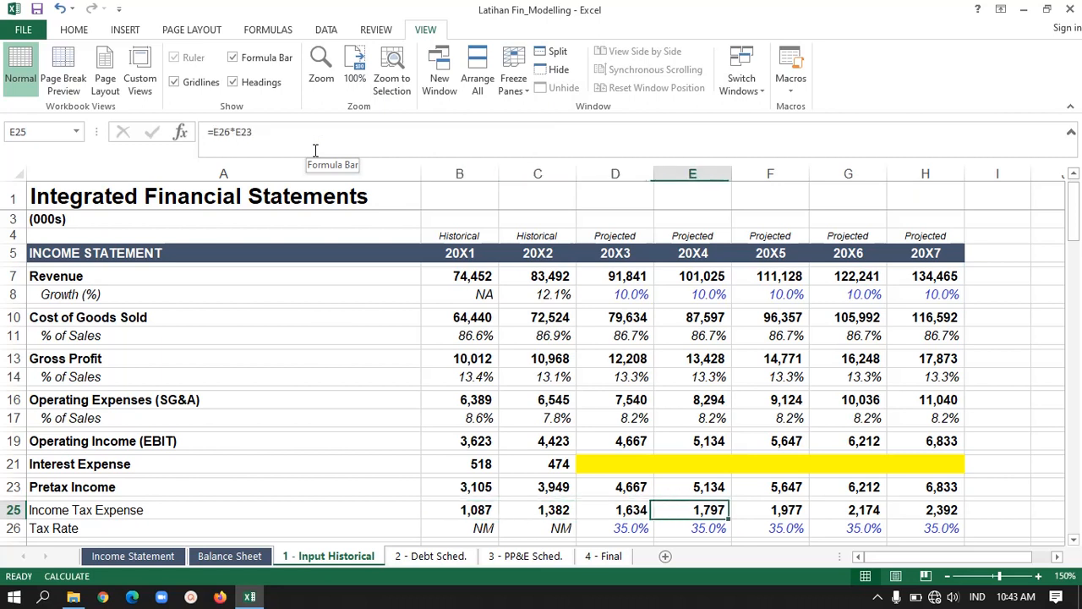
pyautogui.press('Left')
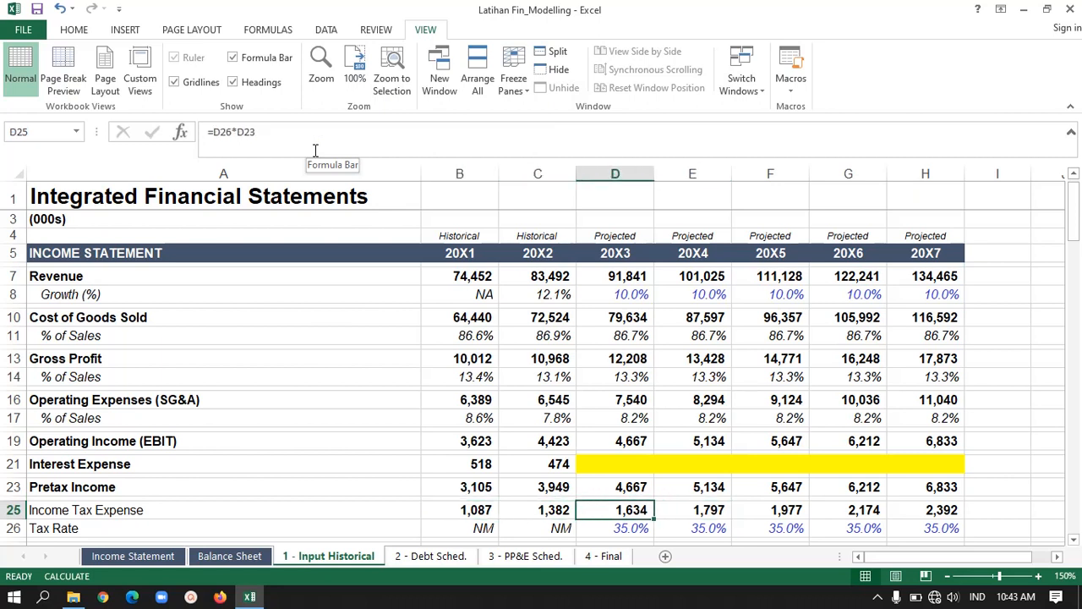
# - Check the 20X3 Tax Rate in D26, and examine which cells the Income Tax Expense formula in D25 references
pyautogui.press('Down')
pyautogui.press('Up')
pyautogui.click(282, 137)
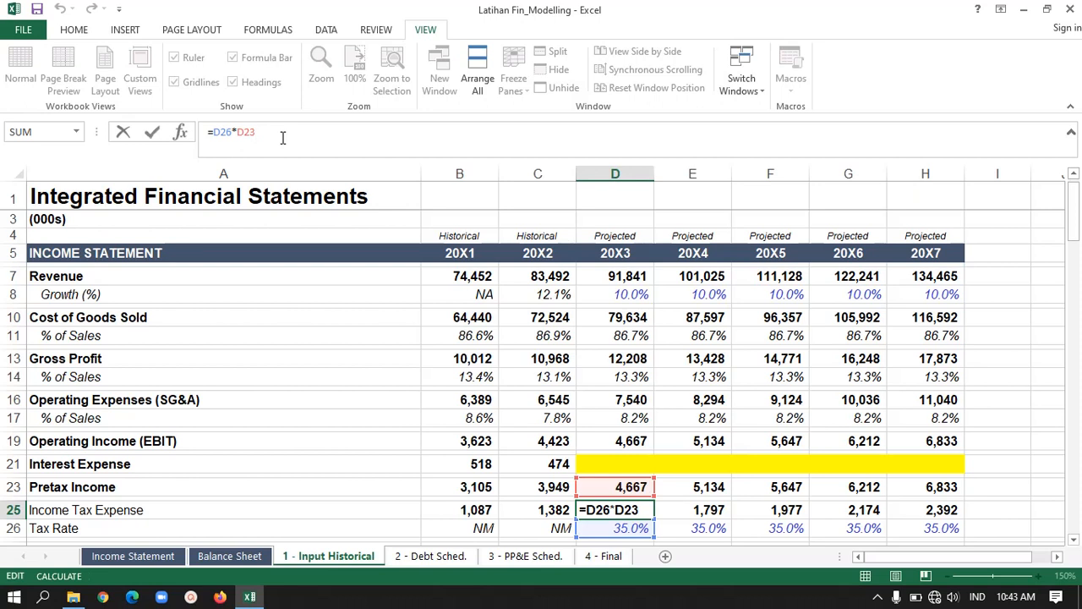
pyautogui.press('Return')
pyautogui.press('Up')
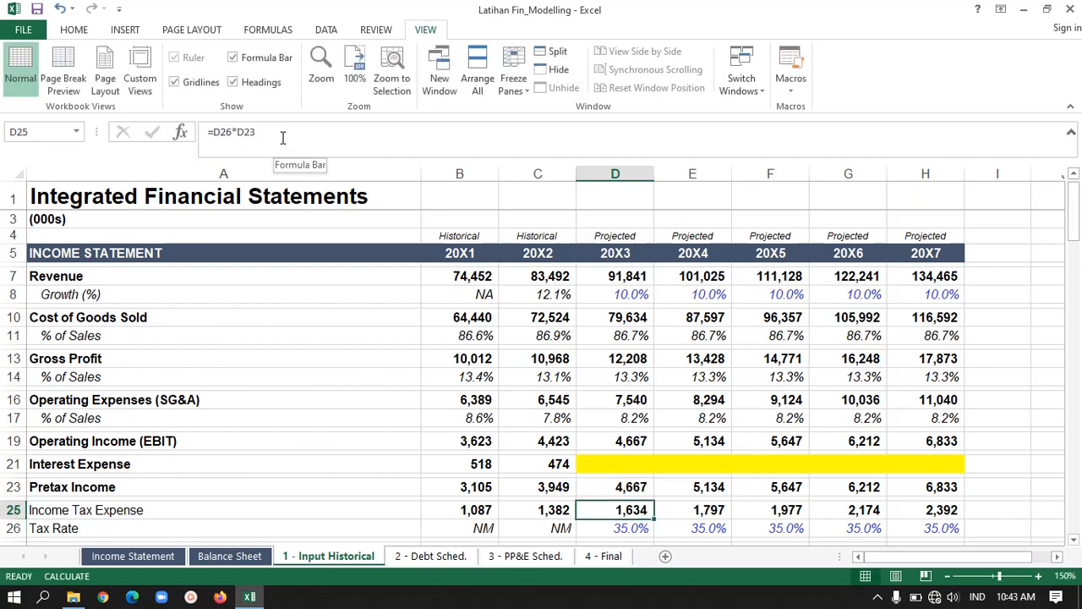
# - Examine which cells the 20X3 Pretax Income formula in D23 references
pyautogui.press('Up')
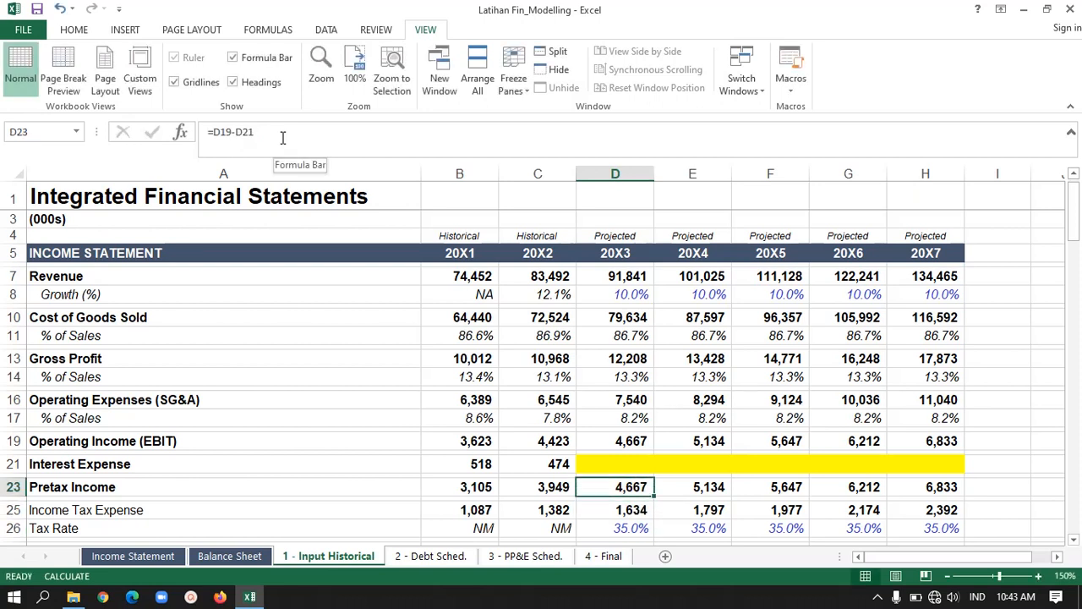
pyautogui.click(283, 138)
pyautogui.press('Escape')
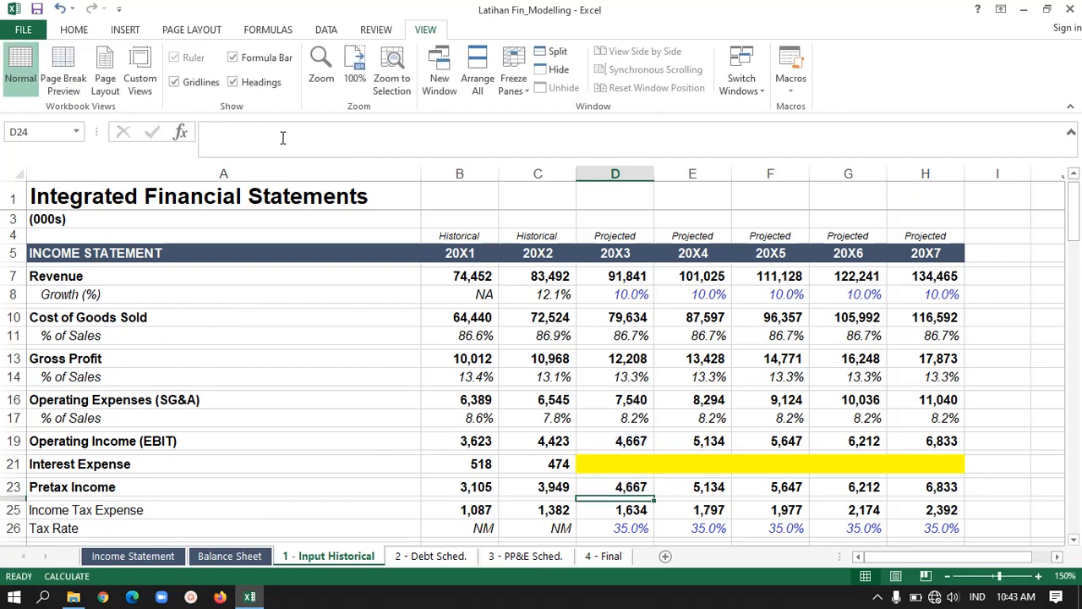
# - Reexamine the references of the 20X3 Income Tax Expense formula in D25, with the Net Income row in view
pyautogui.press('Down')
pyautogui.click(283, 138)
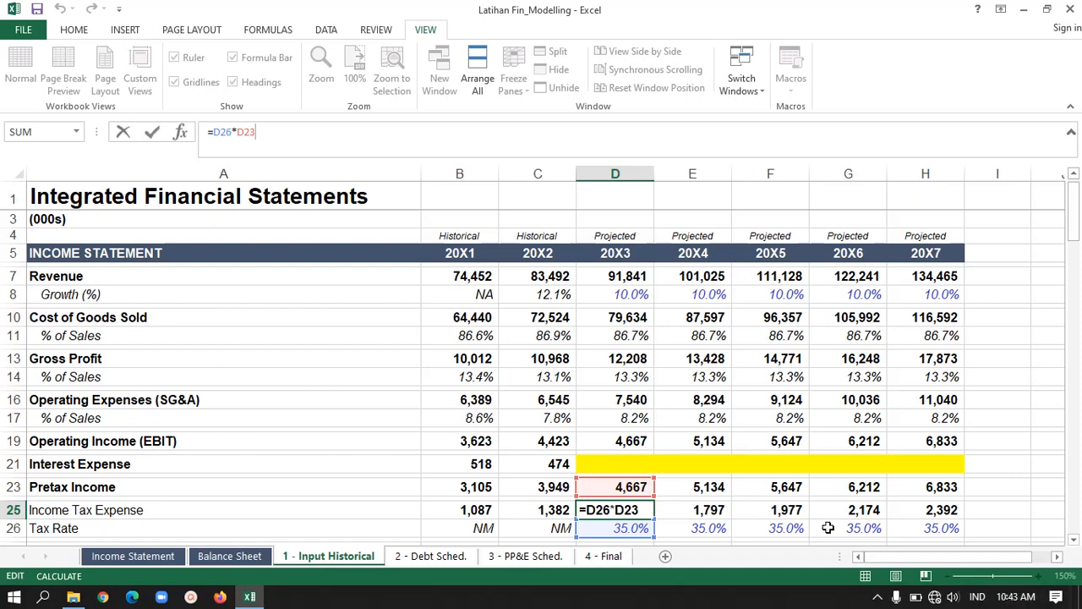
pyautogui.click(1075, 539)
pyautogui.click(1074, 541)
pyautogui.press('Return')
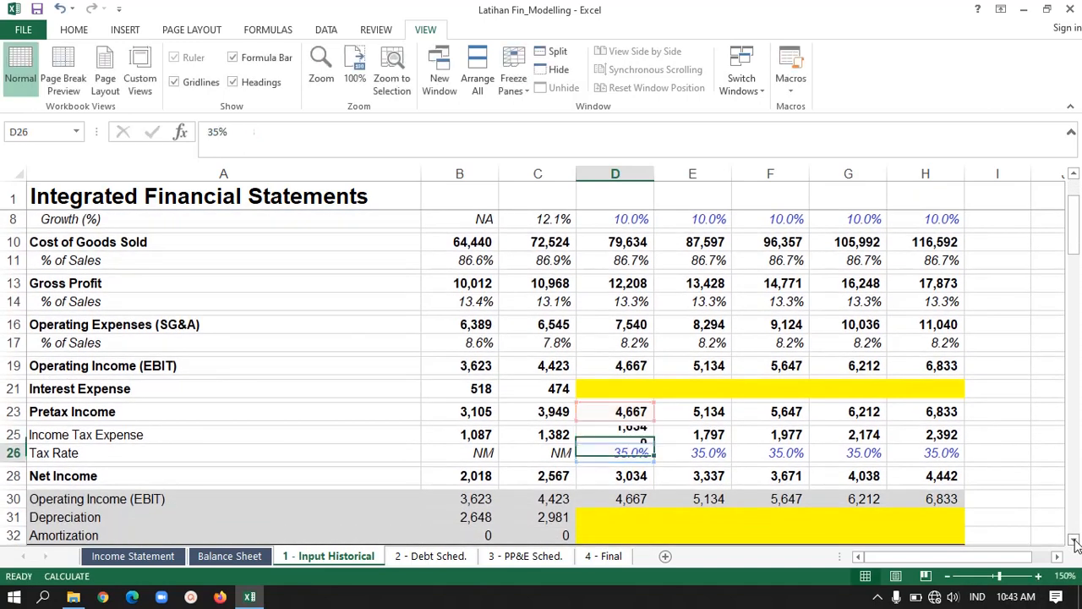
pyautogui.press('Return')
pyautogui.press('Up')
pyautogui.press('Up')
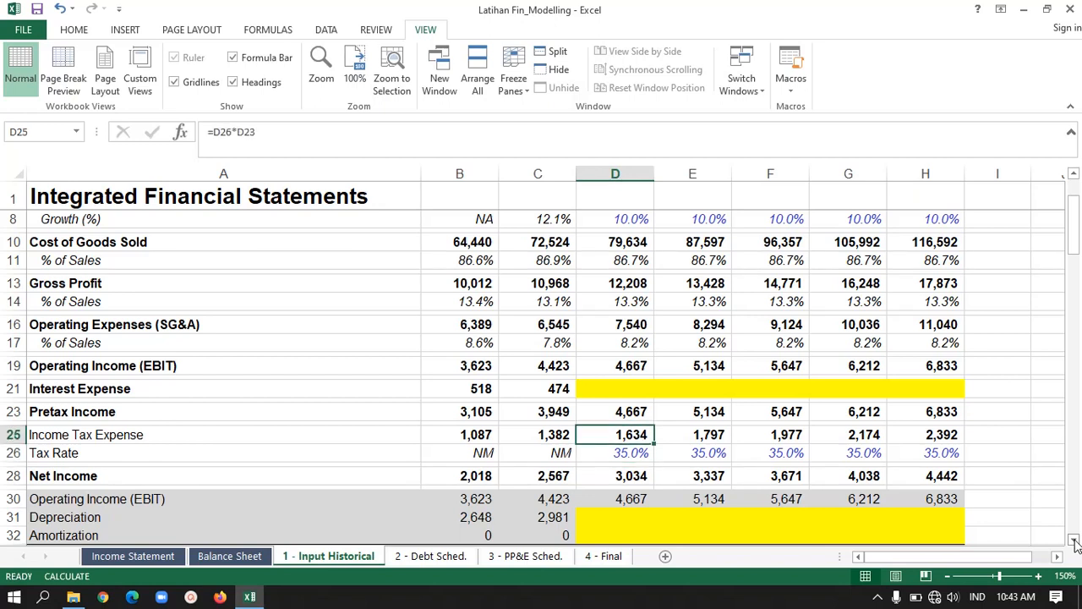
# - Trace the 20X3 Income Tax Expense formula in D25 to its Tax Rate and Pretax Income cells once more
pyautogui.press('Down')
pyautogui.press('Up')
pyautogui.click(279, 147)
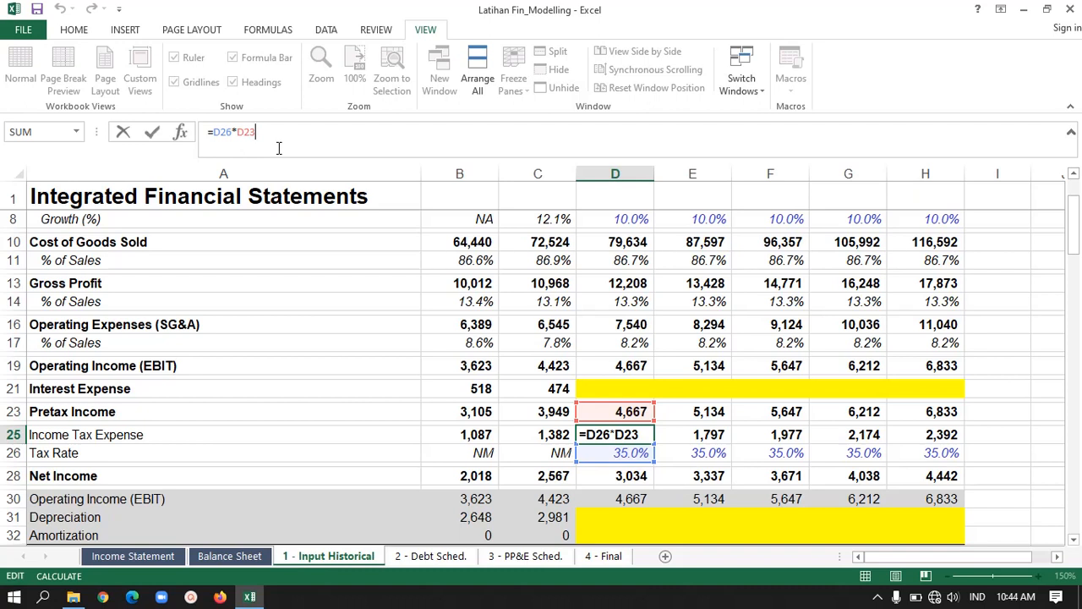
pyautogui.press('Return')
pyautogui.press('Up')
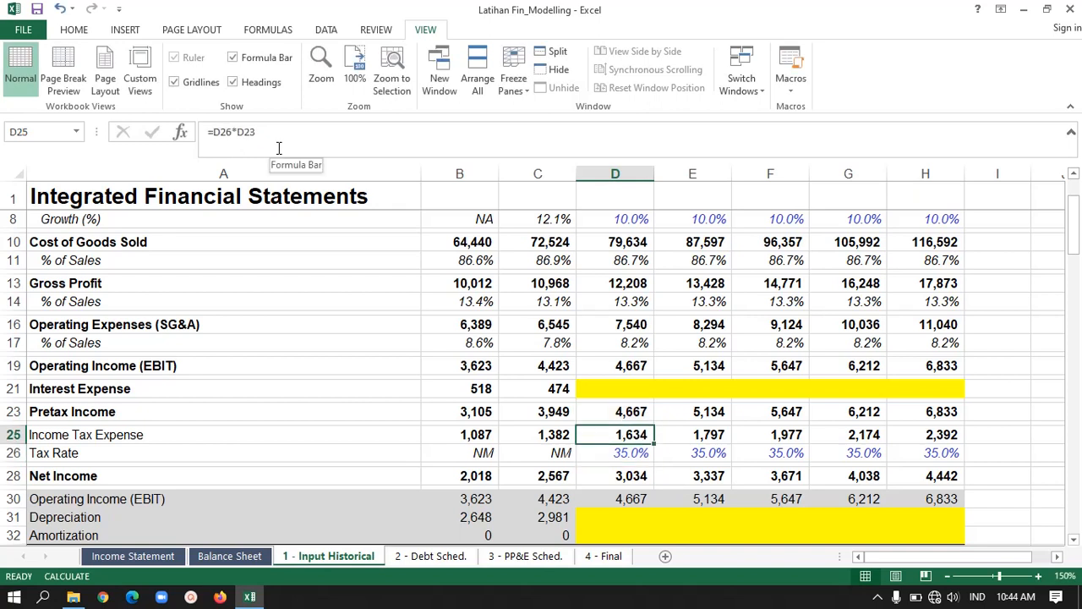
# - Check the projected Income Tax Expense formulas across row 25 from 20X3 through 20X7 in H25
pyautogui.press('Right')
pyautogui.press('Right')
pyautogui.press('Right')
pyautogui.press('Left')
pyautogui.press('Left')
pyautogui.press('Left')
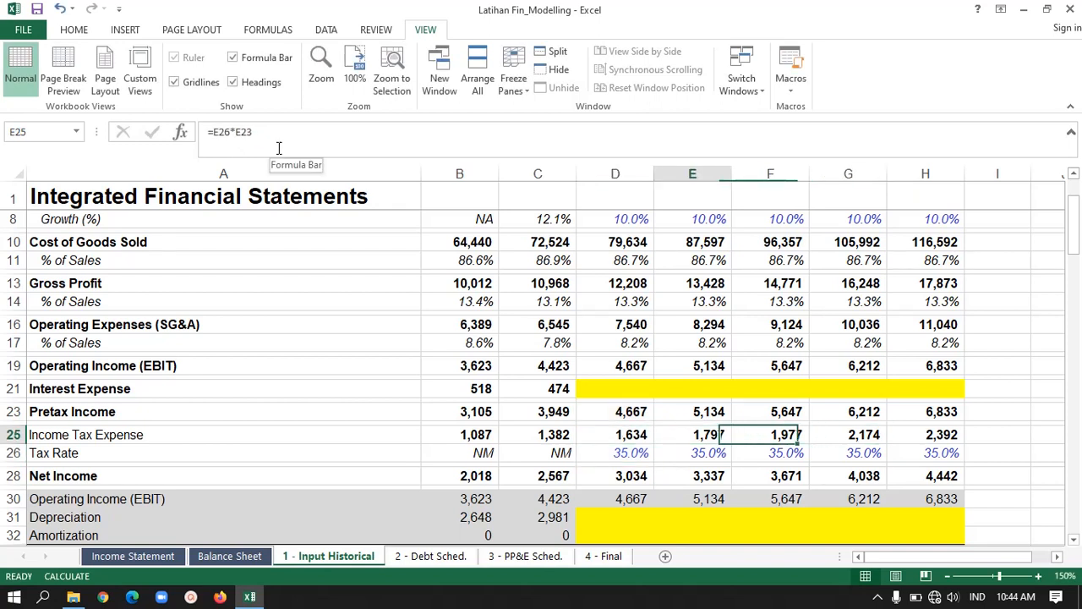
pyautogui.press('Right')
pyautogui.press('Right')
pyautogui.press('Right')
pyautogui.press('Right')
pyautogui.press('Right')
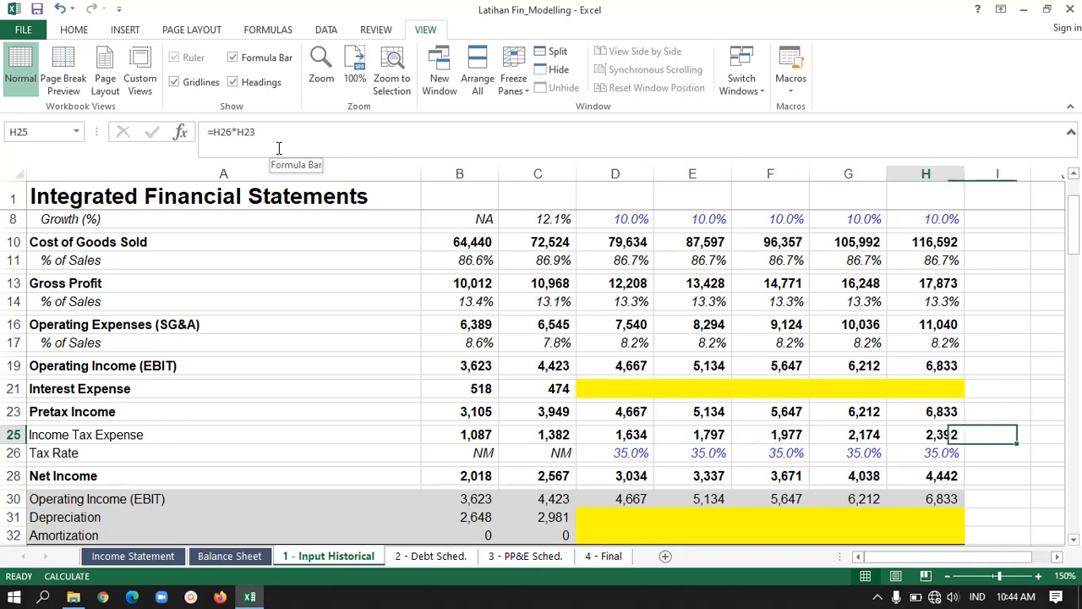
# - Review the full income statement from the worksheet title down to the Accounts Receivable row of the balance sheet
pyautogui.press('Left')
pyautogui.press('Up')
pyautogui.press('Up')
pyautogui.press('Up')
pyautogui.press('Up')
pyautogui.press('Up')
pyautogui.press('Up')
pyautogui.press('Up')
pyautogui.press('Up')
pyautogui.press('Up')
pyautogui.press('Up')
pyautogui.press('Up')
pyautogui.press('Up')
pyautogui.press('Up')
pyautogui.press('Up')
pyautogui.press('Up')
pyautogui.press('Up')
pyautogui.press('Up')
pyautogui.press('Up')
pyautogui.press('Up')
pyautogui.press('Up')
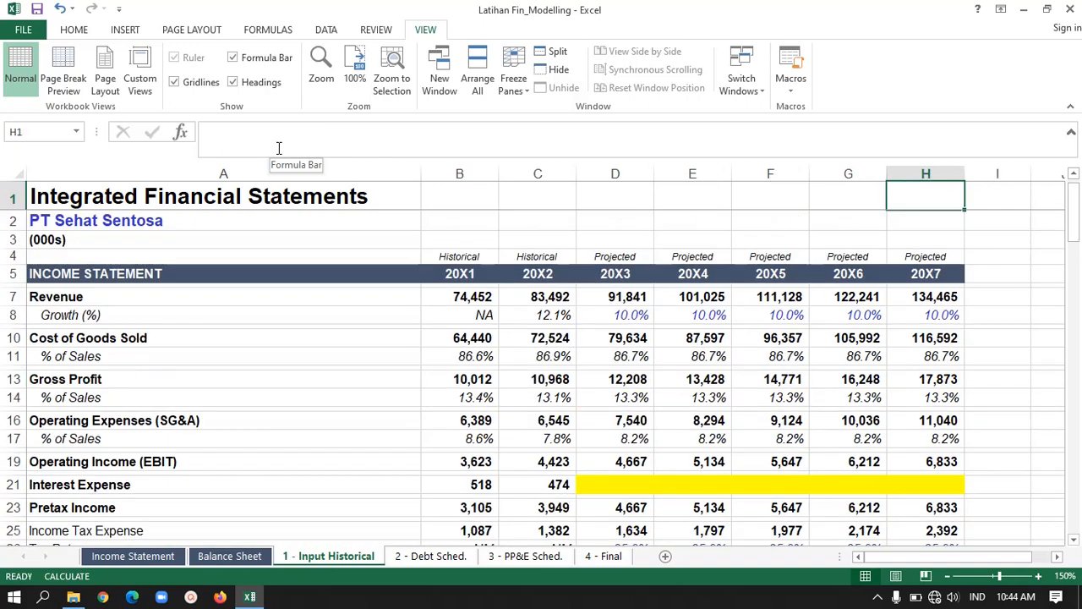
pyautogui.press('Down')
pyautogui.press('Down')
pyautogui.press('Down')
pyautogui.press('Down')
pyautogui.press('Down')
pyautogui.press('Down')
pyautogui.press('Down')
pyautogui.press('Down')
pyautogui.press('Down')
pyautogui.press('Down')
pyautogui.press('Down')
pyautogui.press('Down')
pyautogui.press('Down')
pyautogui.press('Down')
pyautogui.press('Down')
pyautogui.press('Down')
pyautogui.press('Down')
pyautogui.press('Down')
pyautogui.press('Down')
pyautogui.press('Down')
pyautogui.press('Down')
pyautogui.press('Down')
pyautogui.press('Down')
pyautogui.press('Down')
pyautogui.press('Down')
pyautogui.press('Down')
pyautogui.press('Down')
pyautogui.press('Down')
pyautogui.press('Down')
pyautogui.press('Down')
pyautogui.press('Down')
pyautogui.press('Down')
pyautogui.press('Down')
pyautogui.press('Down')
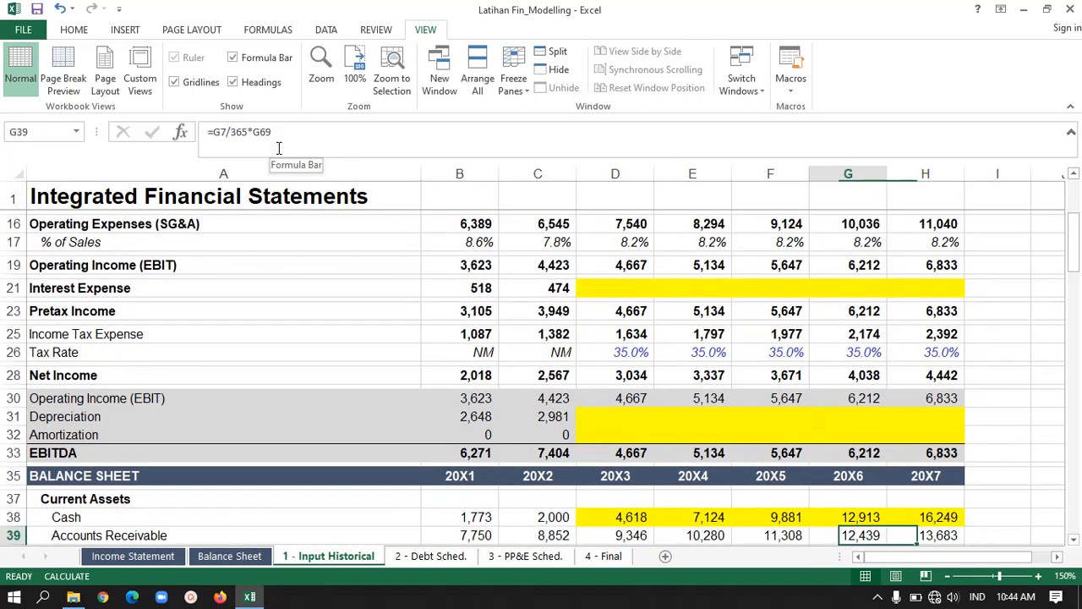
# - Examine the row labels of the EBITDA section, from EBITDA in A33 up to Operating Income (EBIT) in A30
pyautogui.press('Left')
pyautogui.press('Left')
pyautogui.press('Left')
pyautogui.press('Left')
pyautogui.press('Left')
pyautogui.press('Left')
pyautogui.press('Left')
pyautogui.press('Up')
pyautogui.press('Up')
pyautogui.press('Up')
pyautogui.press('Up')
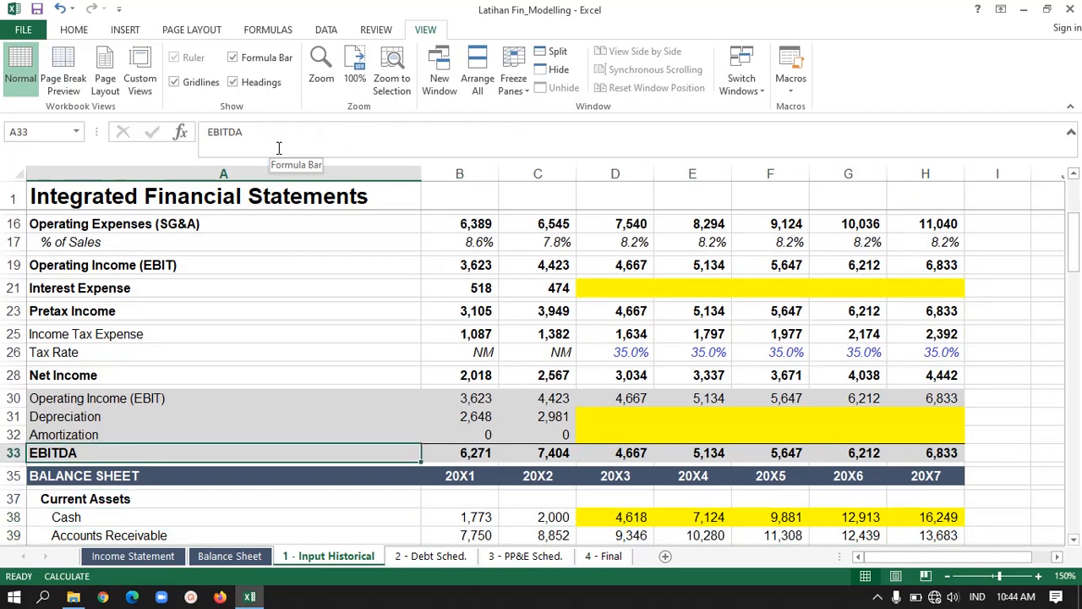
pyautogui.press('Up')
pyautogui.press('Up')
pyautogui.press('Up')
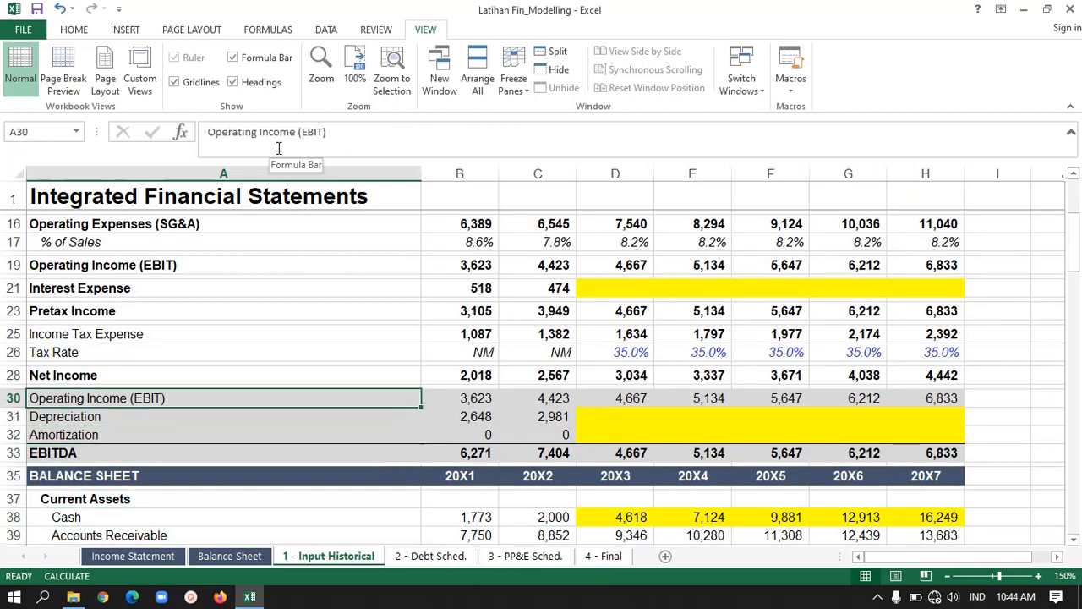
# - Examine the 20X1 Net Income formula in B28 against the Income Tax Expense source link in B25
pyautogui.press('Right')
pyautogui.press('Up')
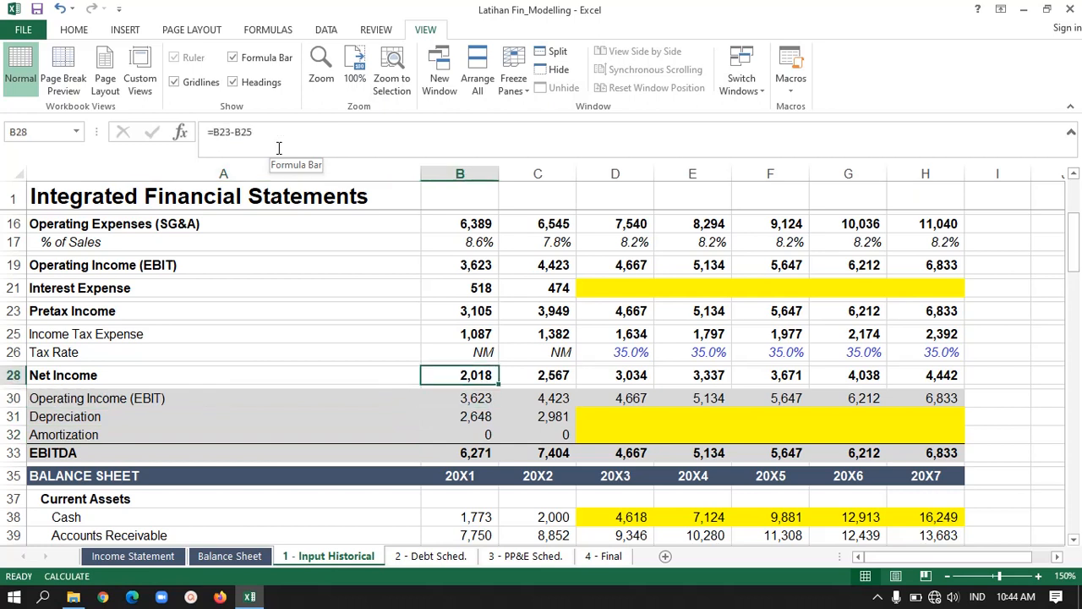
pyautogui.press('Up')
pyautogui.press('Up')
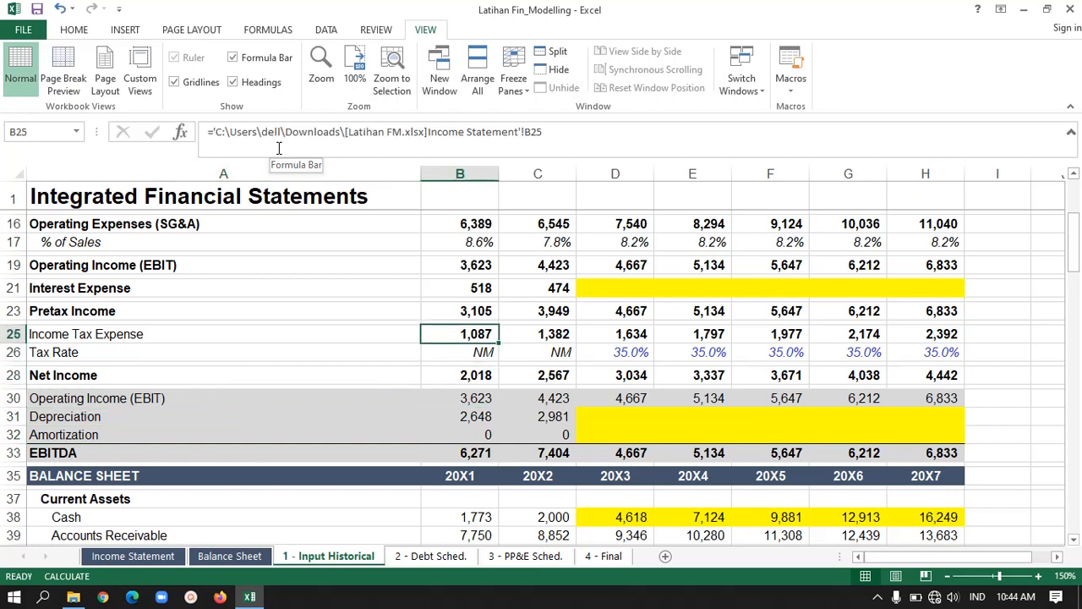
pyautogui.press('Down')
pyautogui.press('Down')
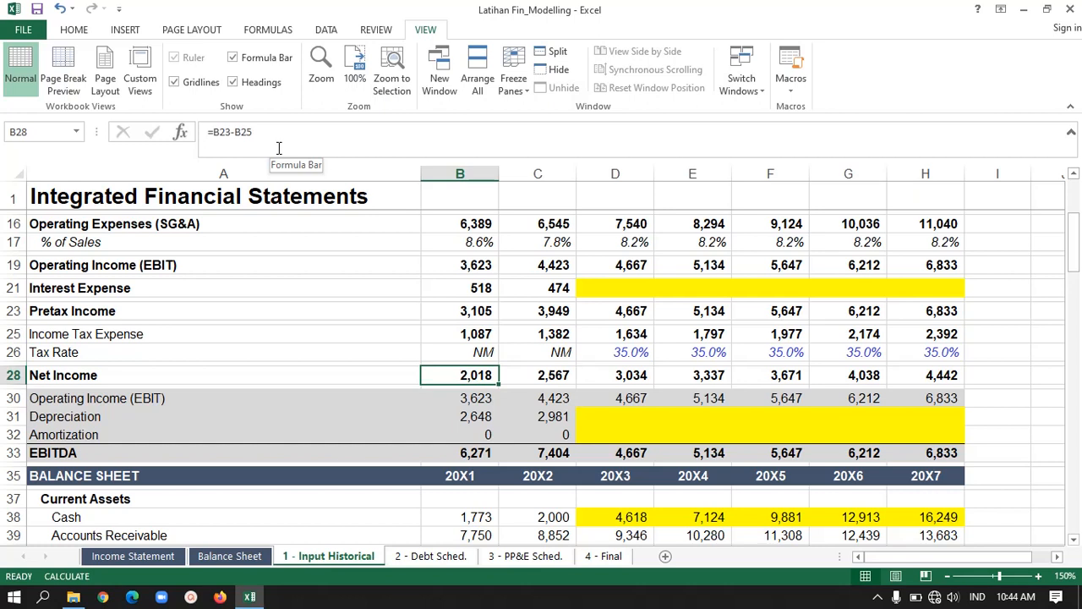
# - Compare the Net Income formulas across row 28 from 20X1 into the projected years
pyautogui.press('Right')
pyautogui.press('Right')
pyautogui.press('Right')
pyautogui.press('Left')
pyautogui.press('Left')
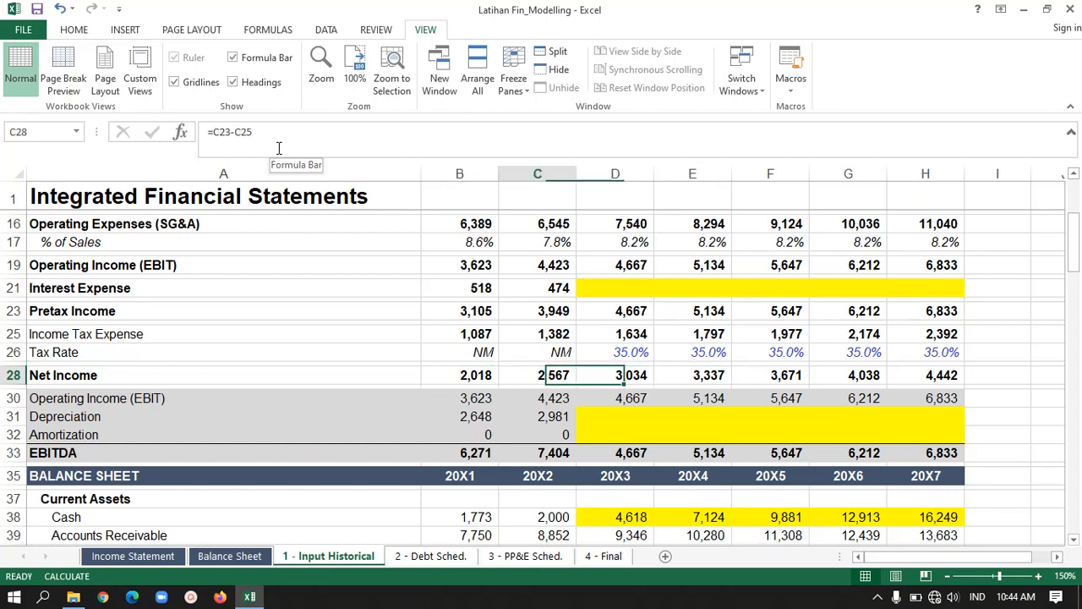
pyautogui.press('Left')
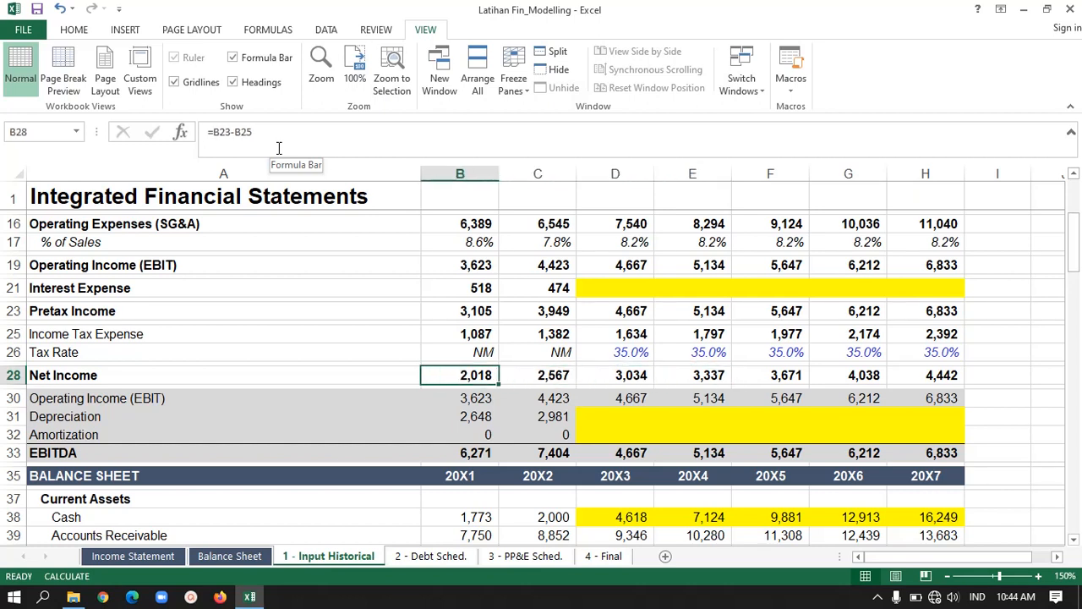
# - Inspect the references of the 20X1 Net Income formula in B28 and fill it across row 28 through H28
pyautogui.click(281, 138)
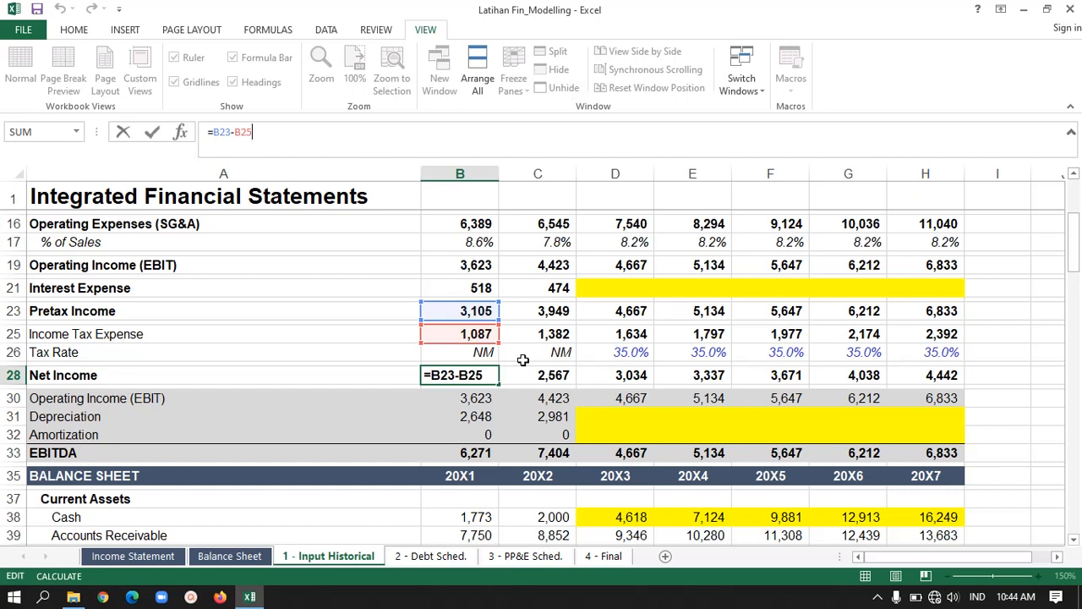
pyautogui.hotkey('ctrl', 'Return')
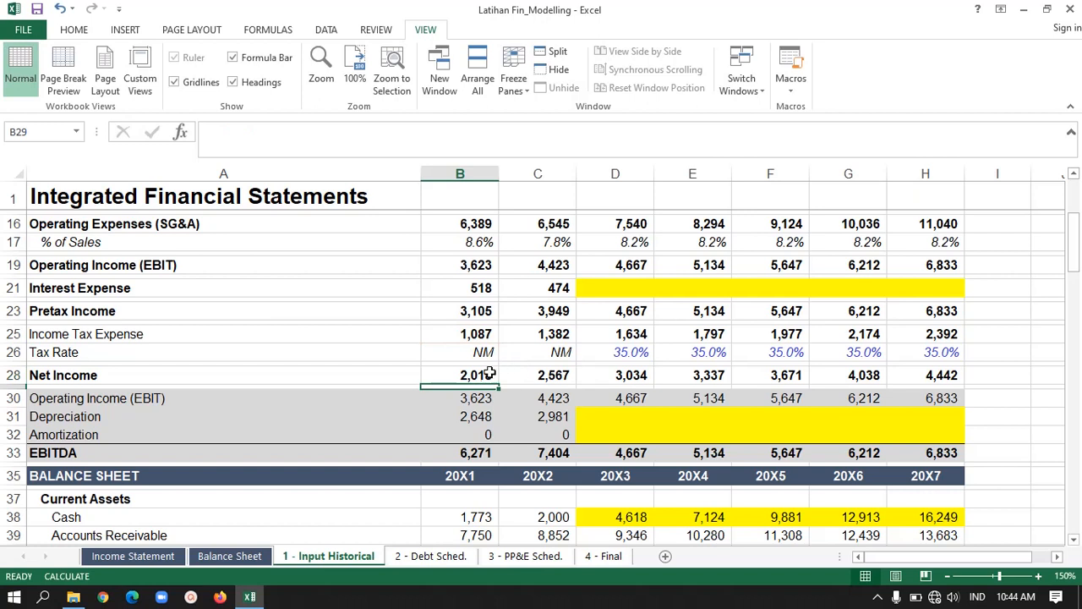
pyautogui.moveTo(499, 384); pyautogui.dragTo(957, 395)
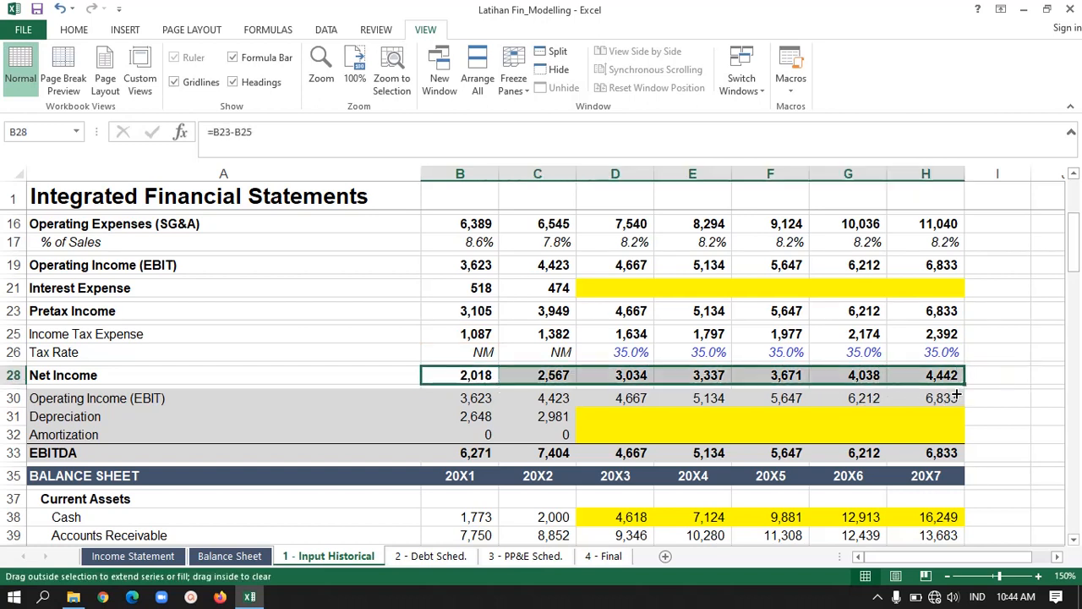
# - Check the Operating Income (EBIT) links in row 30 for 20X1 and 20X2
pyautogui.click(462, 396)
pyautogui.press('Down')
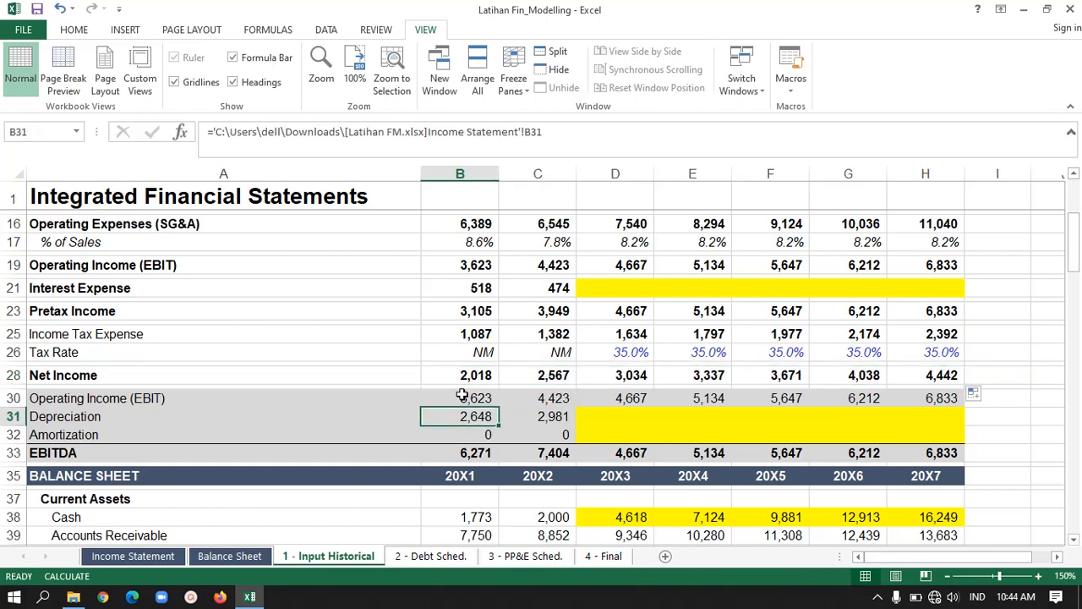
pyautogui.press('Up')
pyautogui.press('Left')
pyautogui.press('Right')
pyautogui.press('Right')
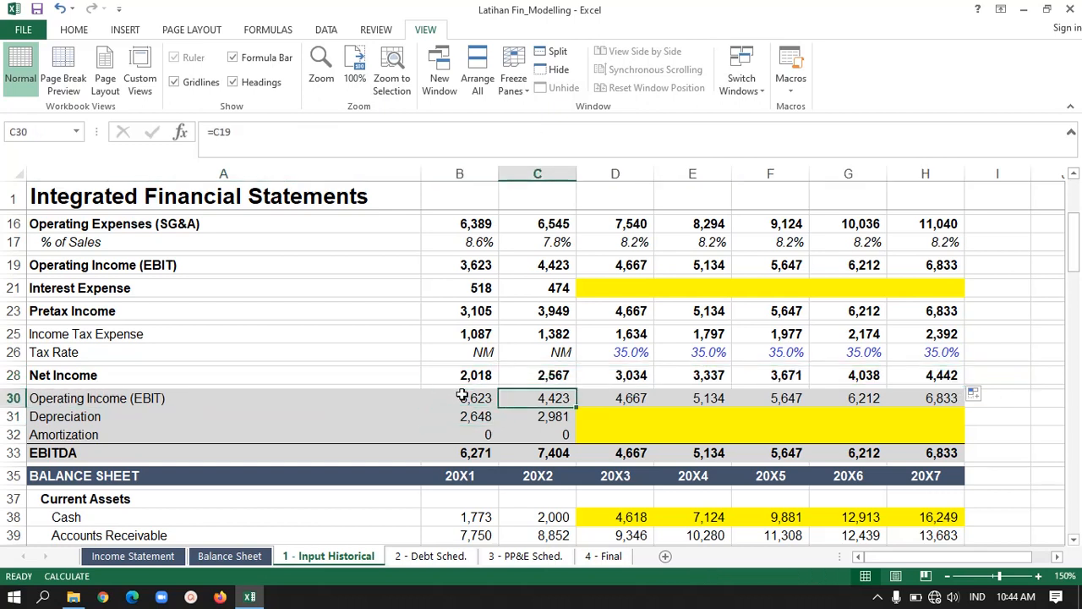
pyautogui.press('Left')
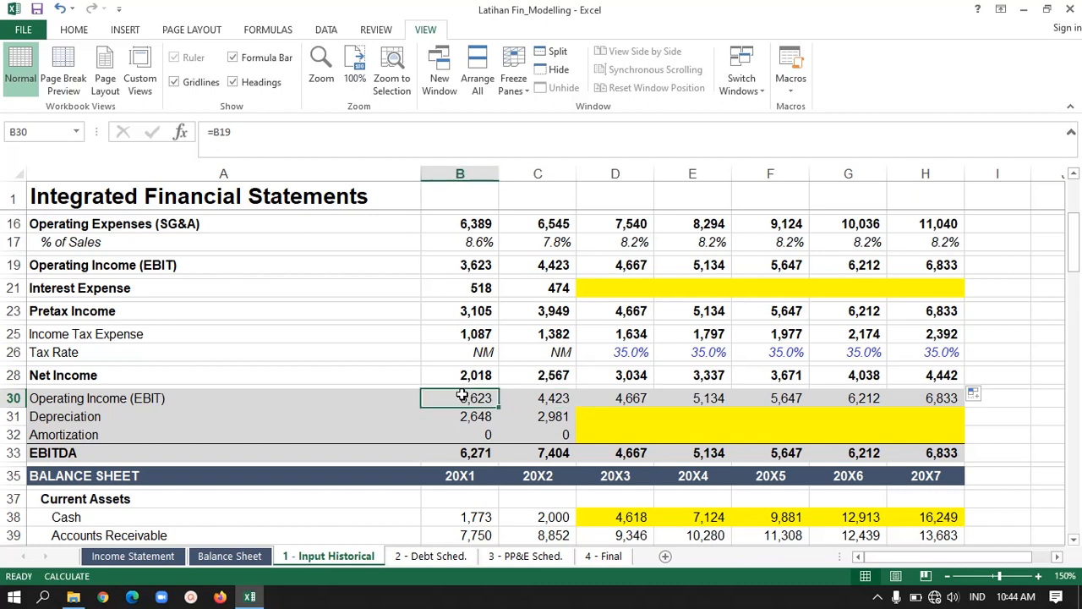
# - Examine the 20X1 Depreciation, Amortization and EBITDA formulas from B31 down to B33
pyautogui.press('Down')
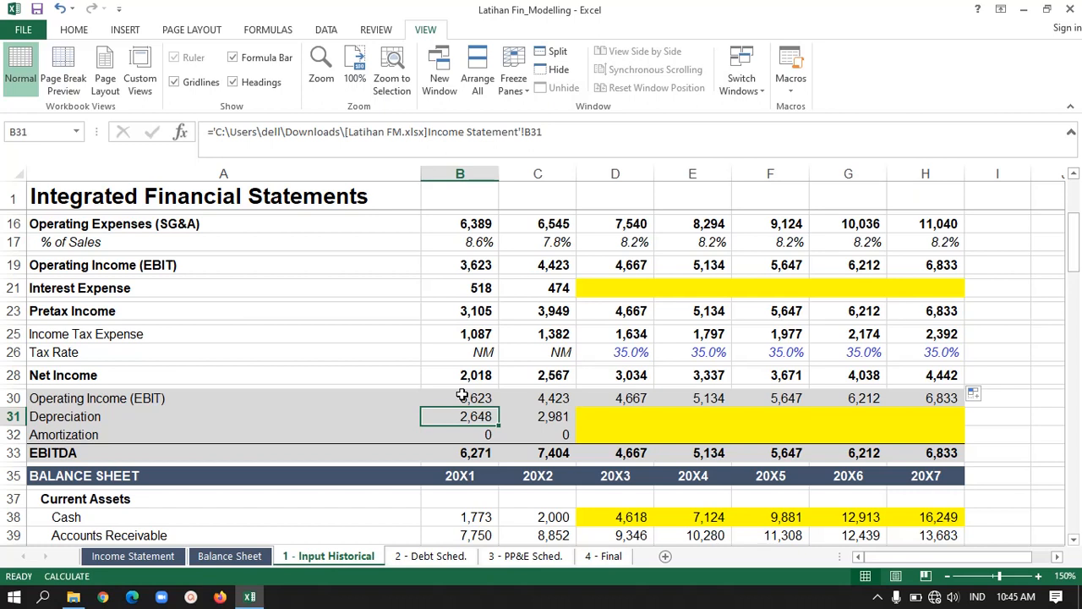
pyautogui.press('Down')
pyautogui.press('Down')
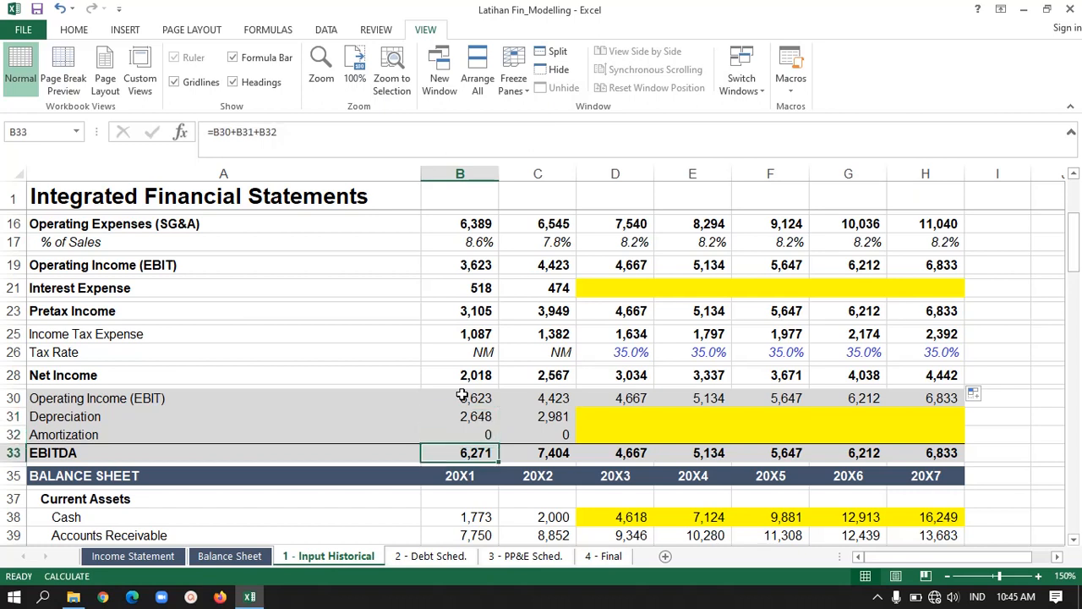
# - Compare the 20X1 and 20X2 Operating Income (EBIT) links in B30 and C30 once more
pyautogui.press('Up')
pyautogui.press('Up')
pyautogui.press('Up')
pyautogui.press('Right')
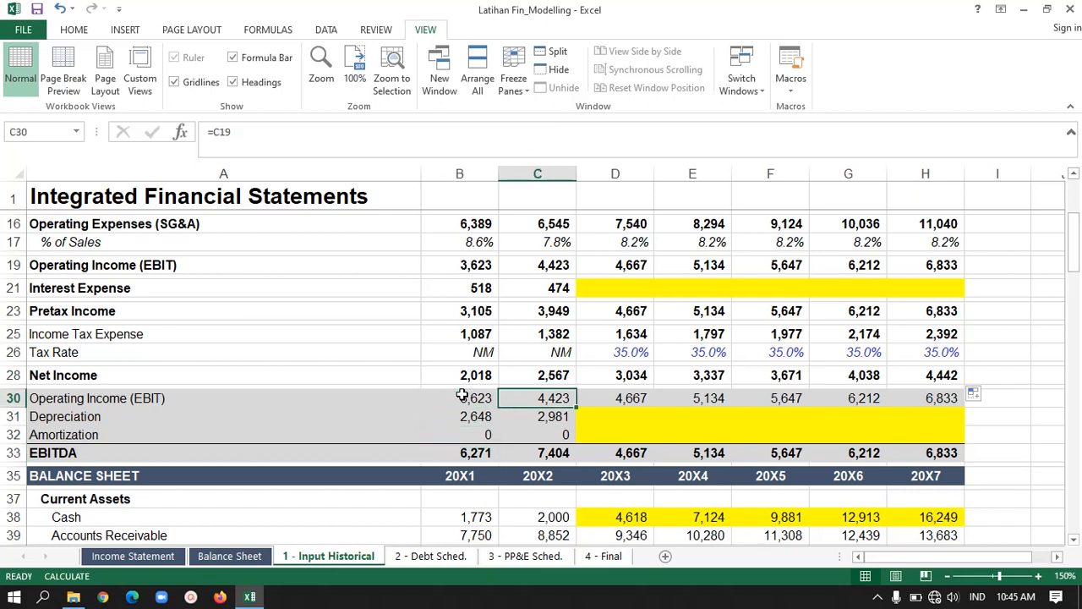
pyautogui.press('Left')
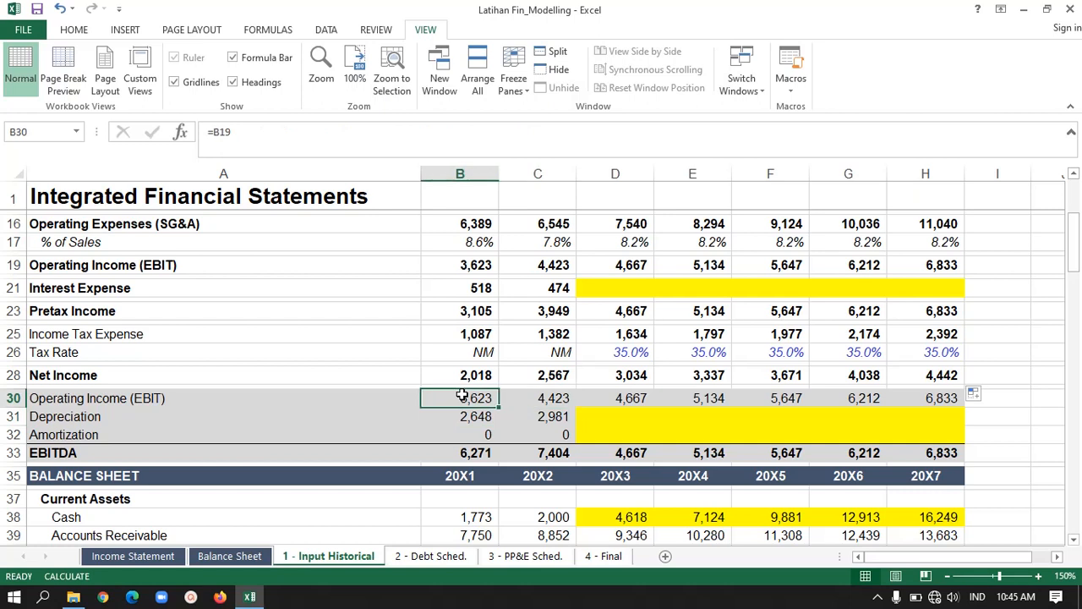
pyautogui.press('Right')
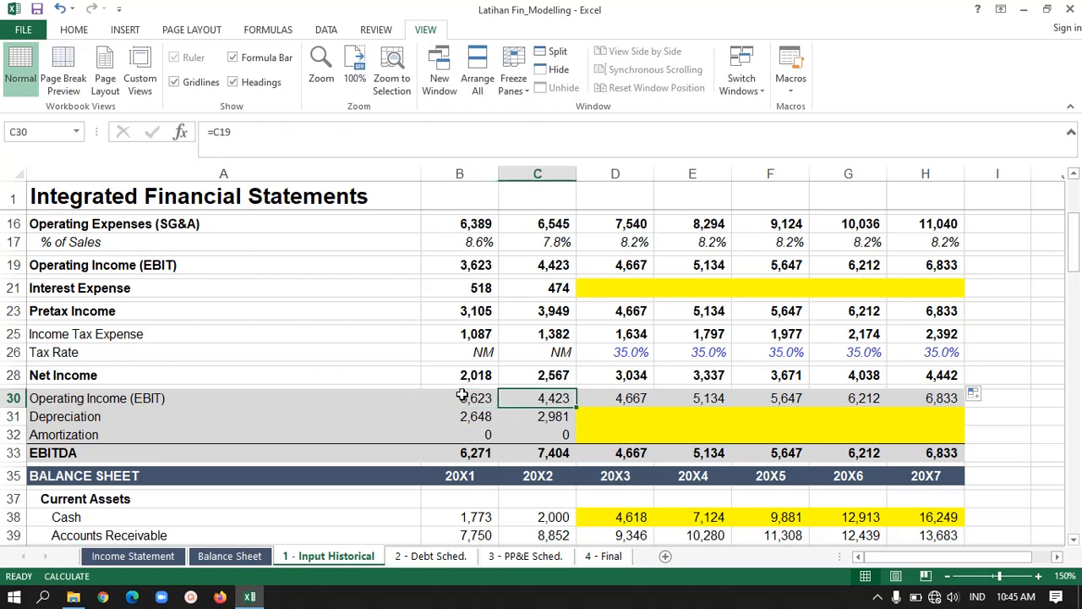
pyautogui.press('Left')
pyautogui.press('Right')
pyautogui.press('Left')
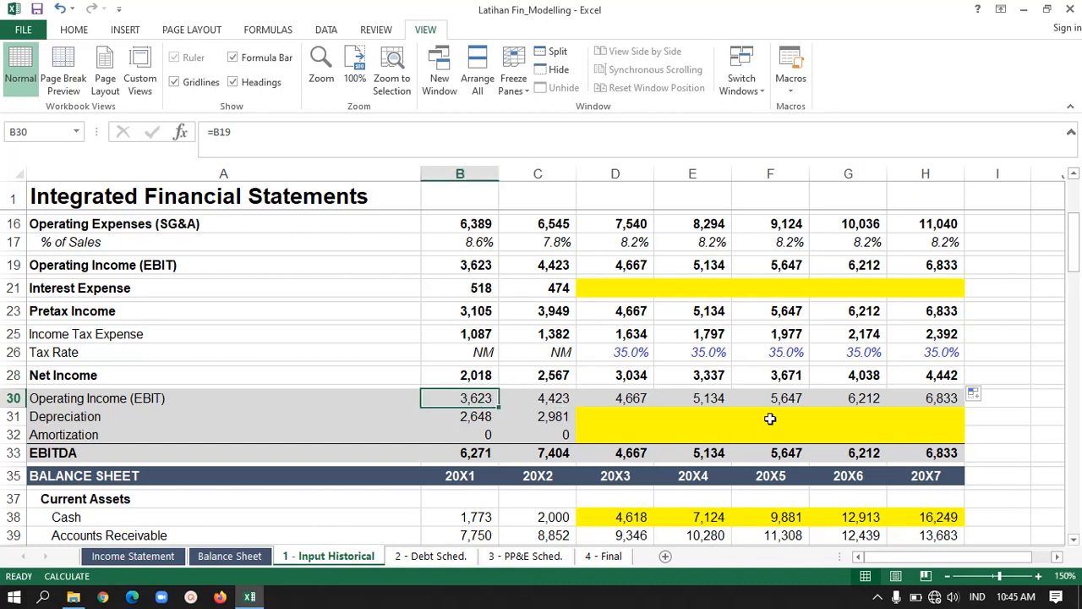
# - Trace the EBIT link in B30 to its source cell and select the Operating Income row B19:H19
pyautogui.hotkey('ctrl', '[')
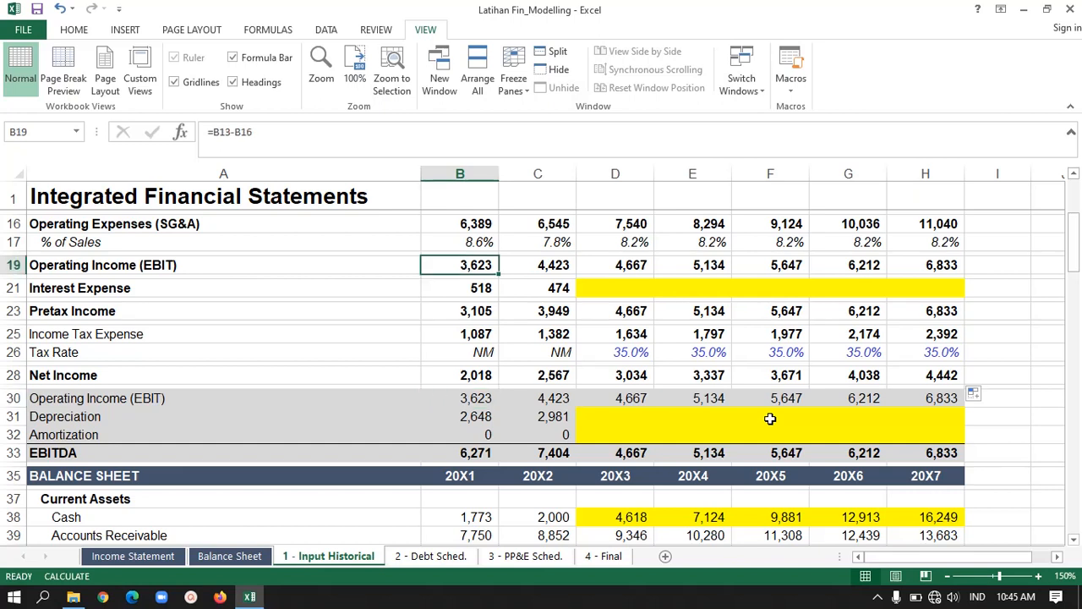
pyautogui.press('Right')
pyautogui.press('Left')
pyautogui.hotkey('shift', 'Right')
pyautogui.hotkey('shift', 'Right')
pyautogui.hotkey('shift', 'Right')
pyautogui.hotkey('shift', 'Right')
pyautogui.hotkey('shift', 'Right')
pyautogui.hotkey('shift', 'Right')
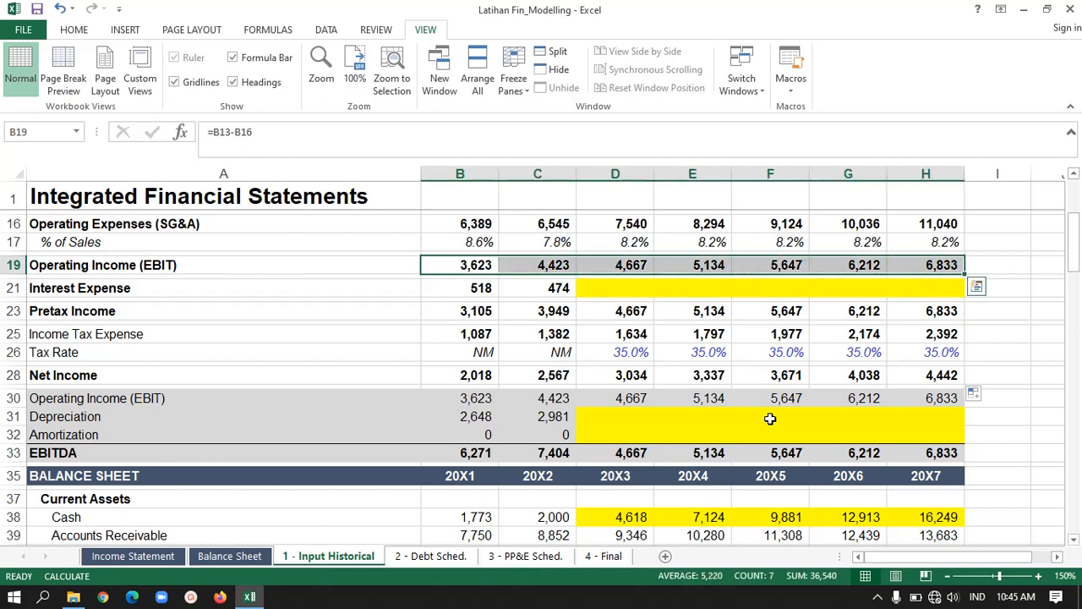
# - Return to the EBITDA section and recheck the 20X1 Operating Income (EBIT) link in B30
pyautogui.press('Down')
pyautogui.press('Down')
pyautogui.press('Down')
pyautogui.press('Down')
pyautogui.press('Down')
pyautogui.press('Down')
pyautogui.press('Down')
pyautogui.press('Down')
pyautogui.press('Down')
pyautogui.press('Down')
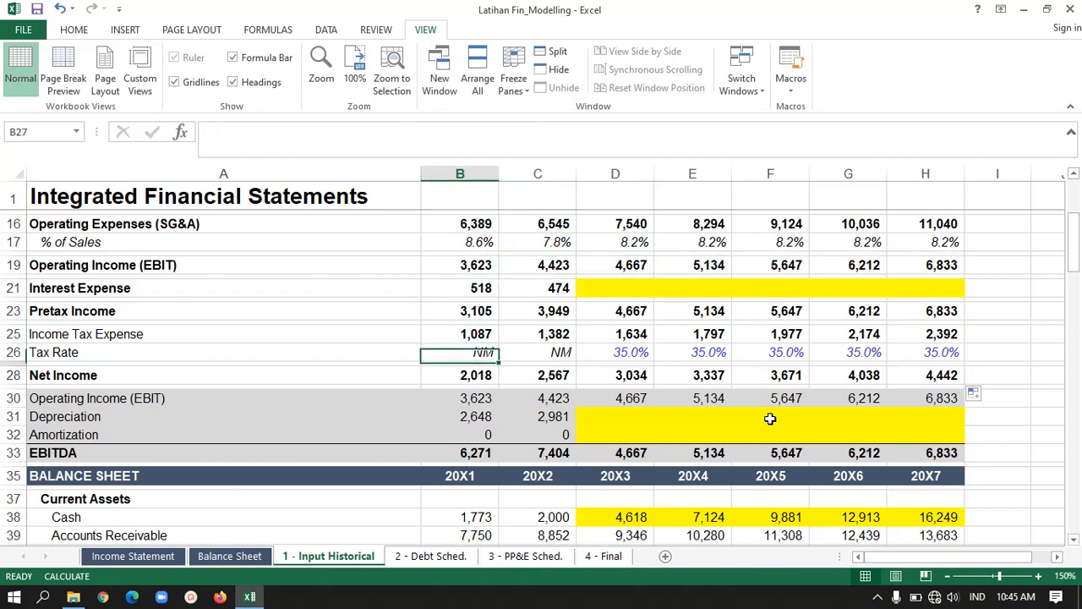
pyautogui.press('Down')
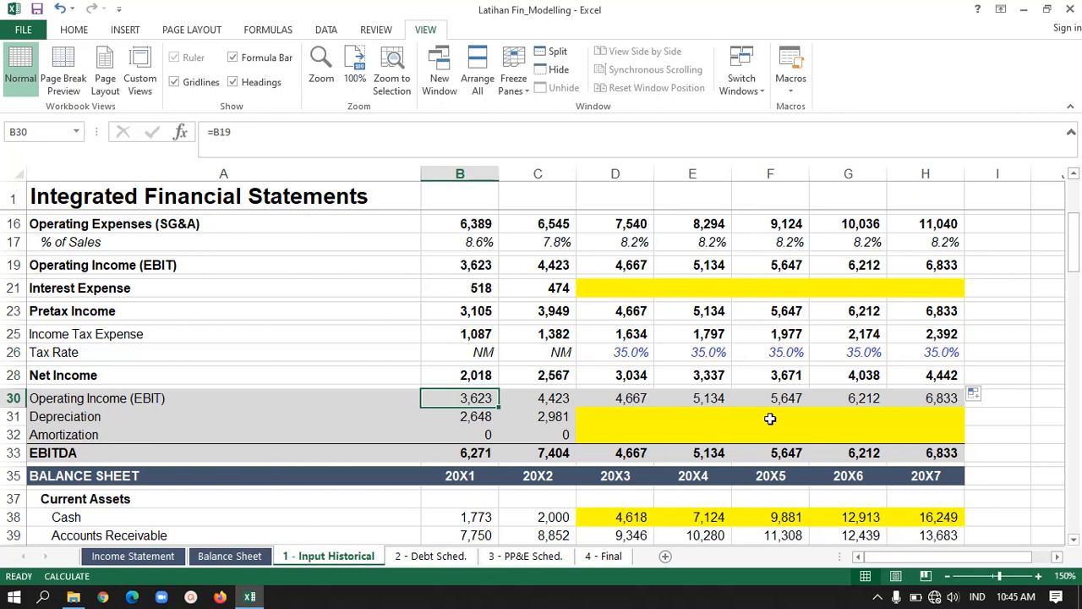
# - Examine the Depreciation row from the 20X1 source link in B31 across the yellow projected cells D31:H31
pyautogui.press('Down')
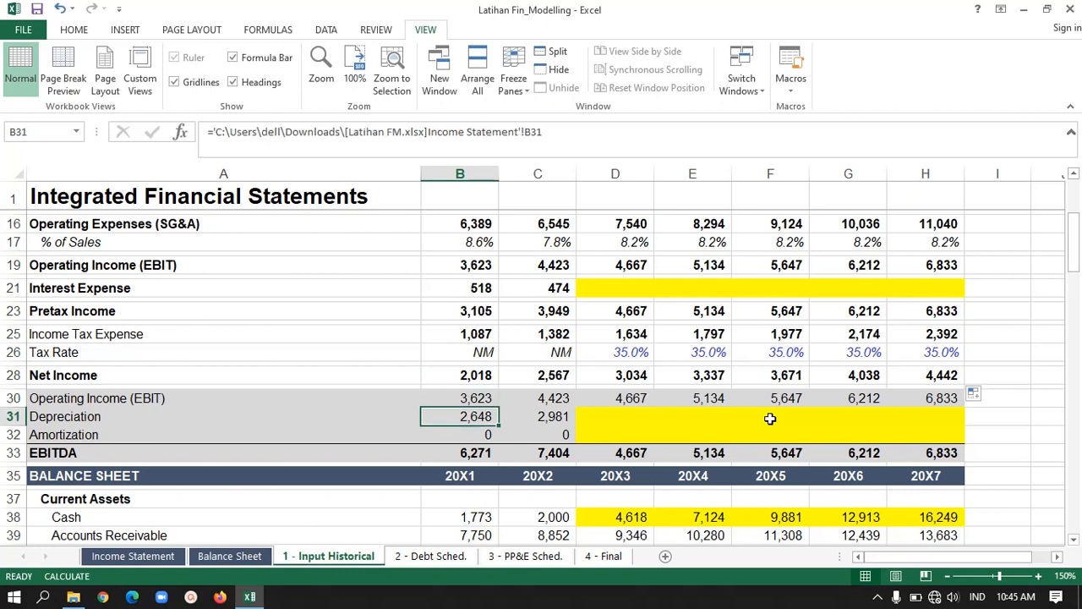
pyautogui.press('Right')
pyautogui.press('Right')
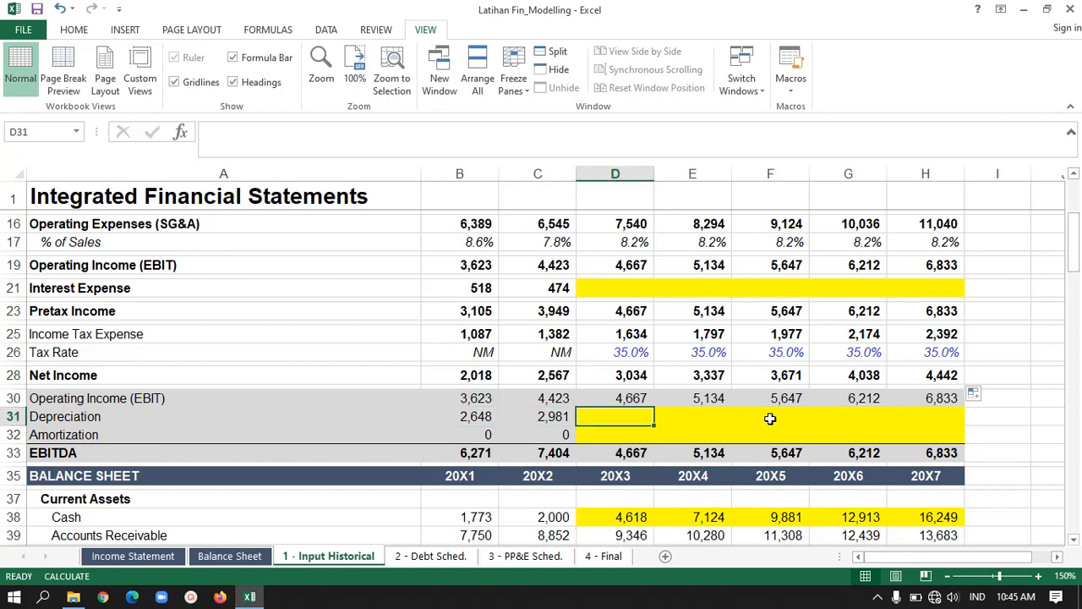
pyautogui.press('Right')
pyautogui.press('Left')
pyautogui.press('Right')
pyautogui.press('Right')
pyautogui.press('Right')
pyautogui.press('Right')
pyautogui.press('Left')
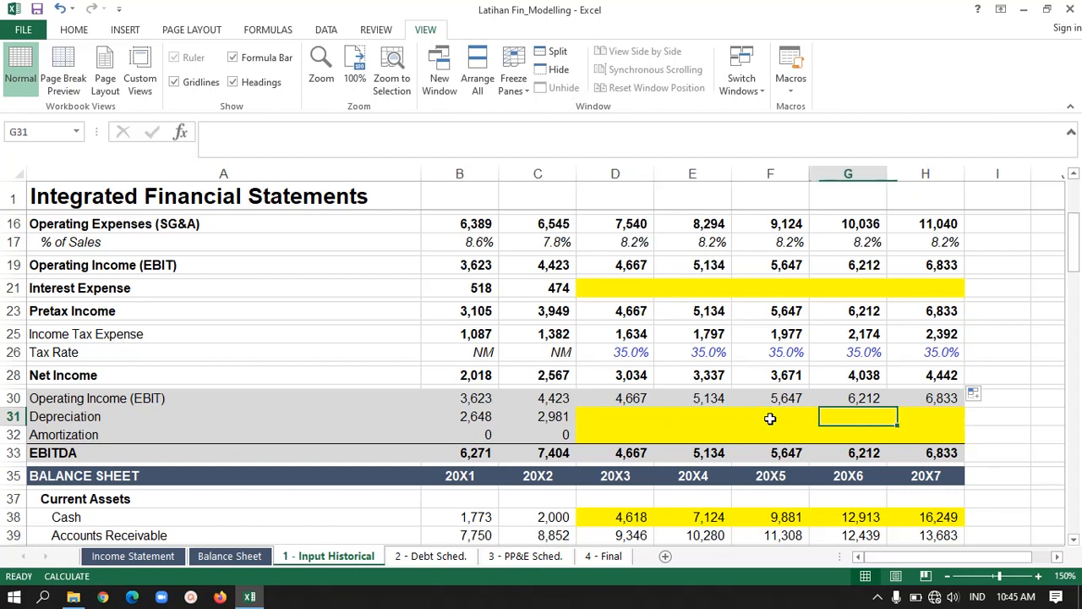
pyautogui.press('Home')
pyautogui.press('Right')
pyautogui.press('Right')
pyautogui.press('Right')
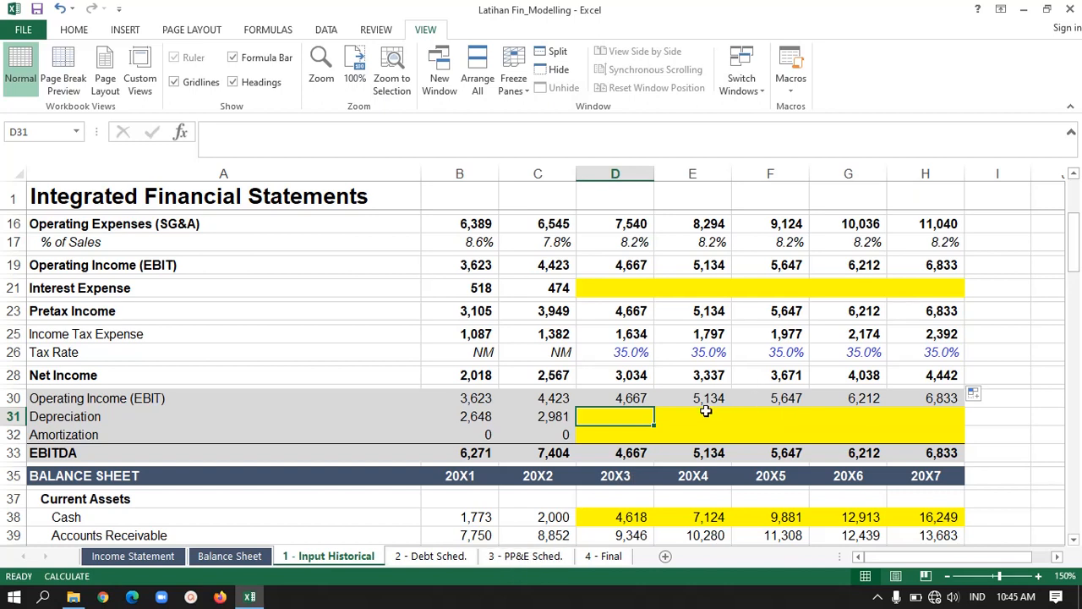
# - Look at the 20X3 Cash formula in D38 and the 20X2 balance sheet header link in C35
pyautogui.press('Down')
pyautogui.press('Down')
pyautogui.press('Down')
pyautogui.press('Down')
pyautogui.press('Down')
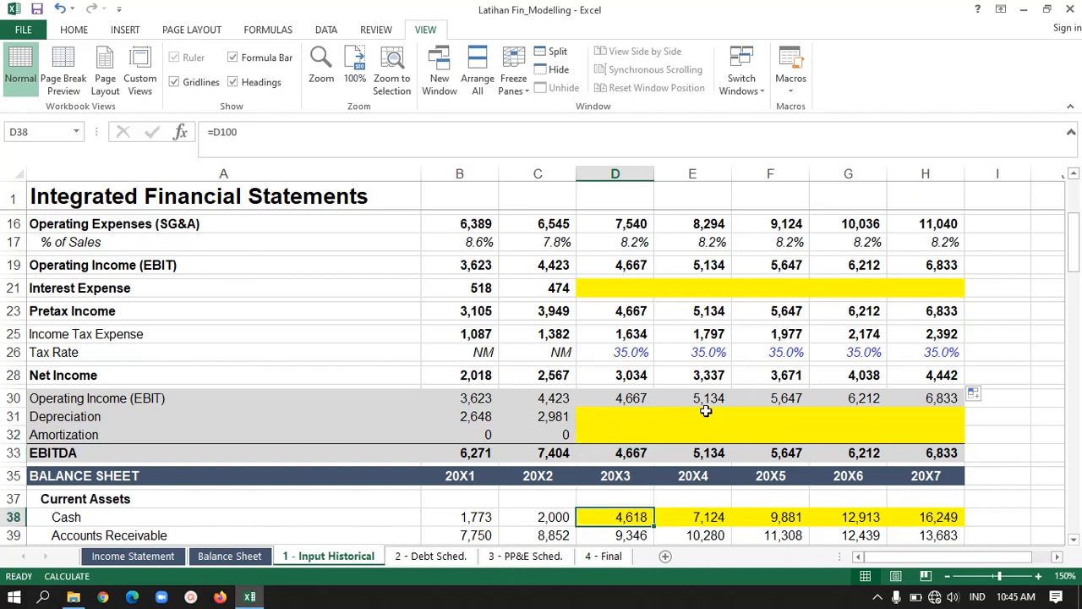
pyautogui.press('Up')
pyautogui.press('Up')
pyautogui.press('Left')
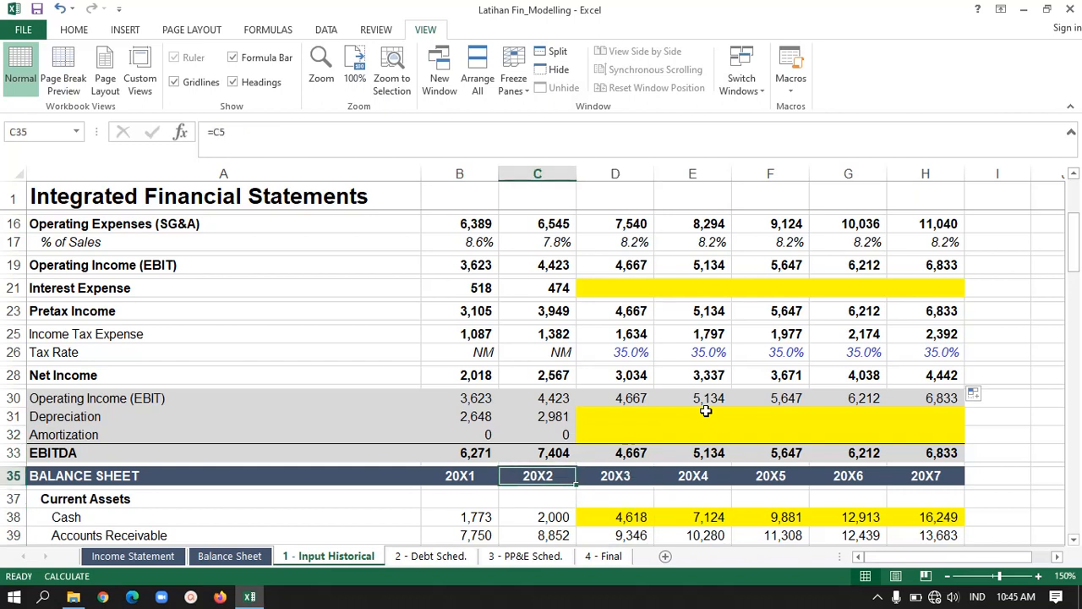
pyautogui.press('Up')
pyautogui.press('Left')
pyautogui.press('Right')
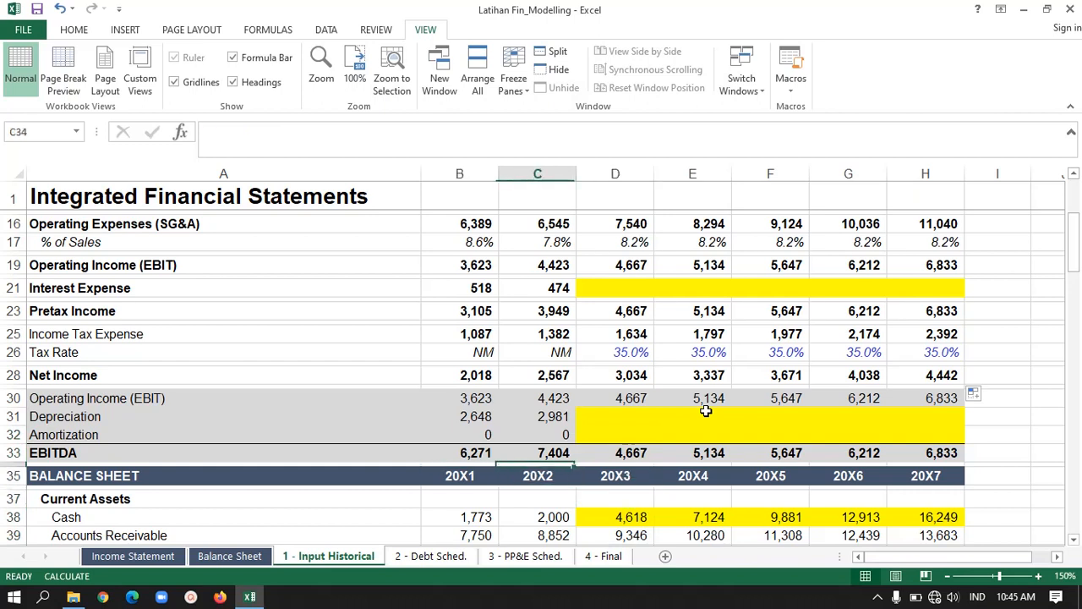
# - Check the EBITDA formulas across row 33 from 20X2 to 20X7, revisiting 20X5 in F33
pyautogui.press('Up')
pyautogui.press('Right')
pyautogui.press('Right')
pyautogui.press('Right')
pyautogui.press('Right')
pyautogui.press('Right')
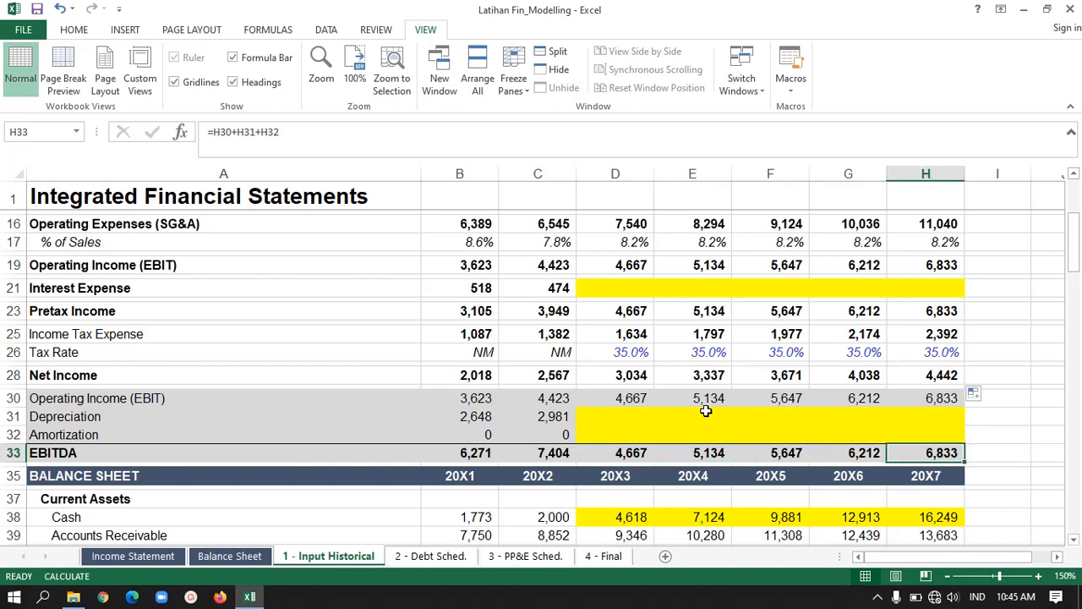
pyautogui.press('Left')
pyautogui.press('Left')
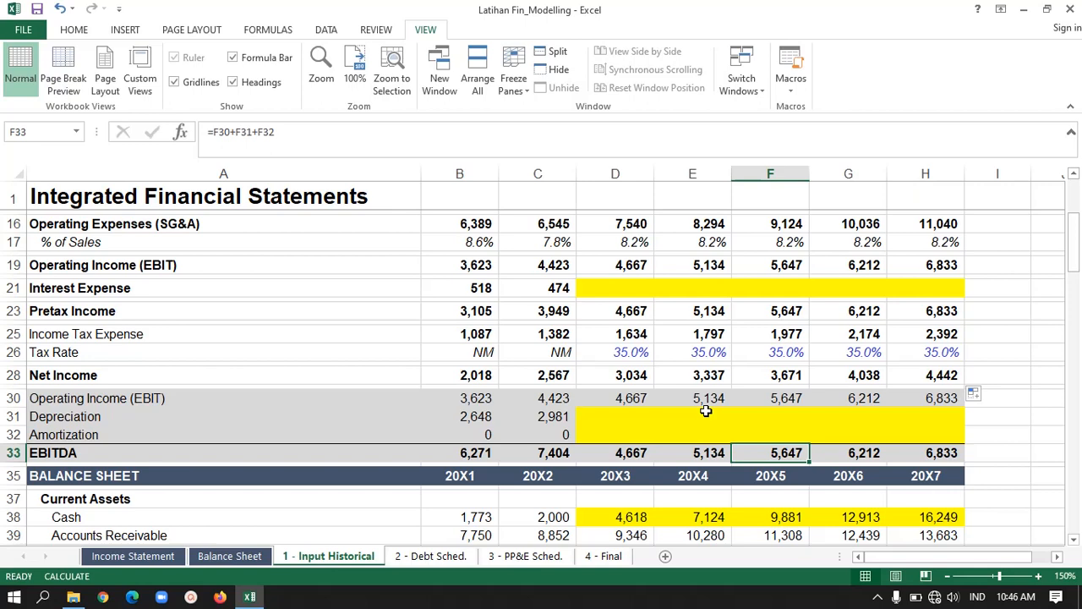
# - Look through the balance sheet from the EBITDA row down to Total Current Liabilities in row 53
pyautogui.press('Down')
pyautogui.press('Down')
pyautogui.press('Down')
pyautogui.press('Down')
pyautogui.press('Down')
pyautogui.press('Down')
pyautogui.press('Down')
pyautogui.press('Down')
pyautogui.press('Down')
pyautogui.press('Down')
pyautogui.press('Down')
pyautogui.press('Down')
pyautogui.press('Down')
pyautogui.press('Down')
pyautogui.press('Down')
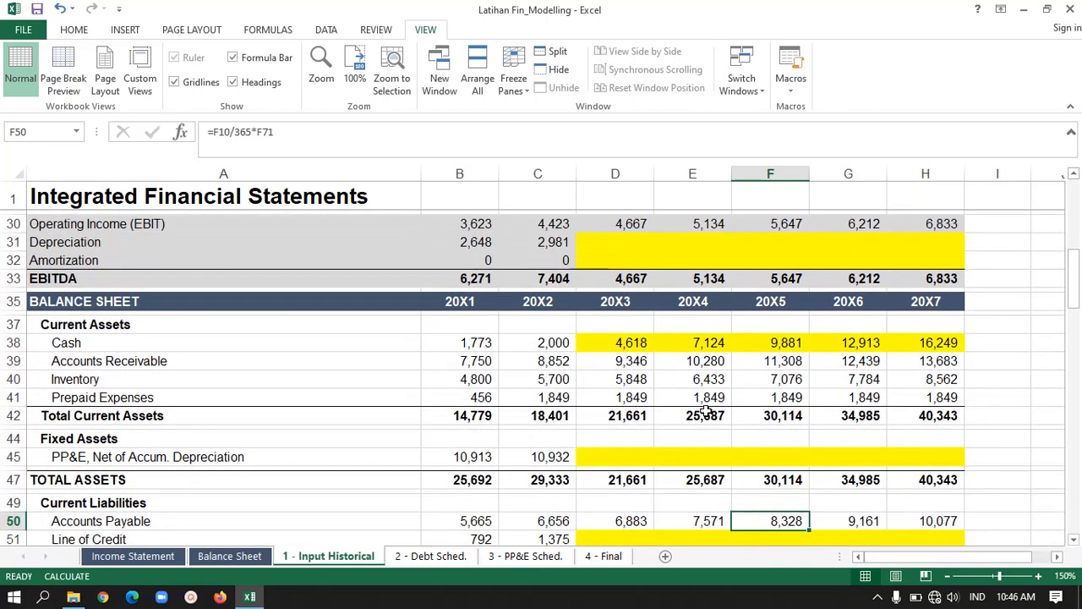
pyautogui.press('Down')
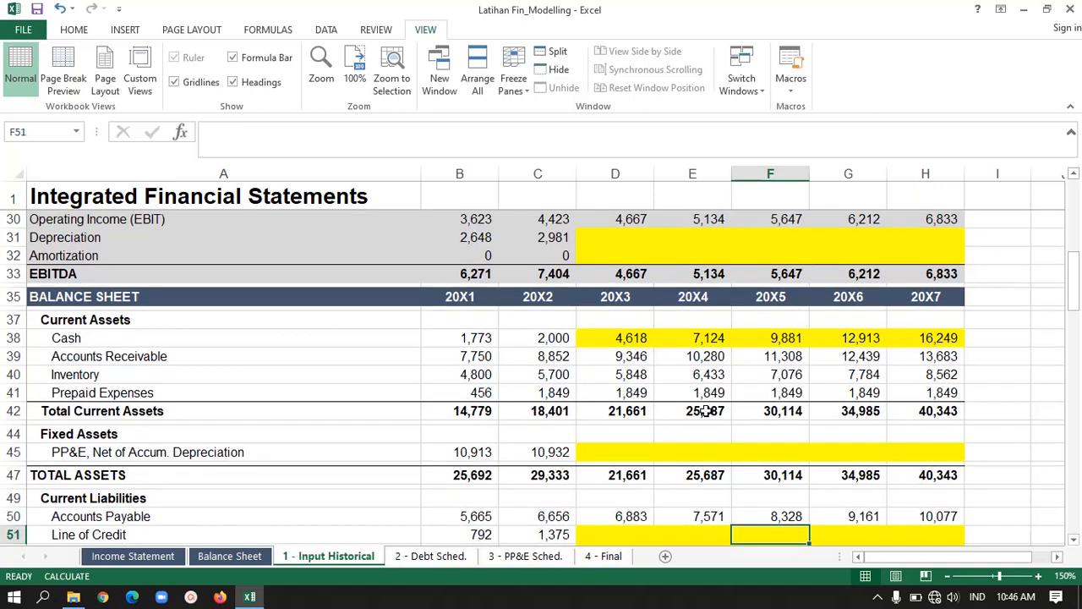
pyautogui.press('Down')
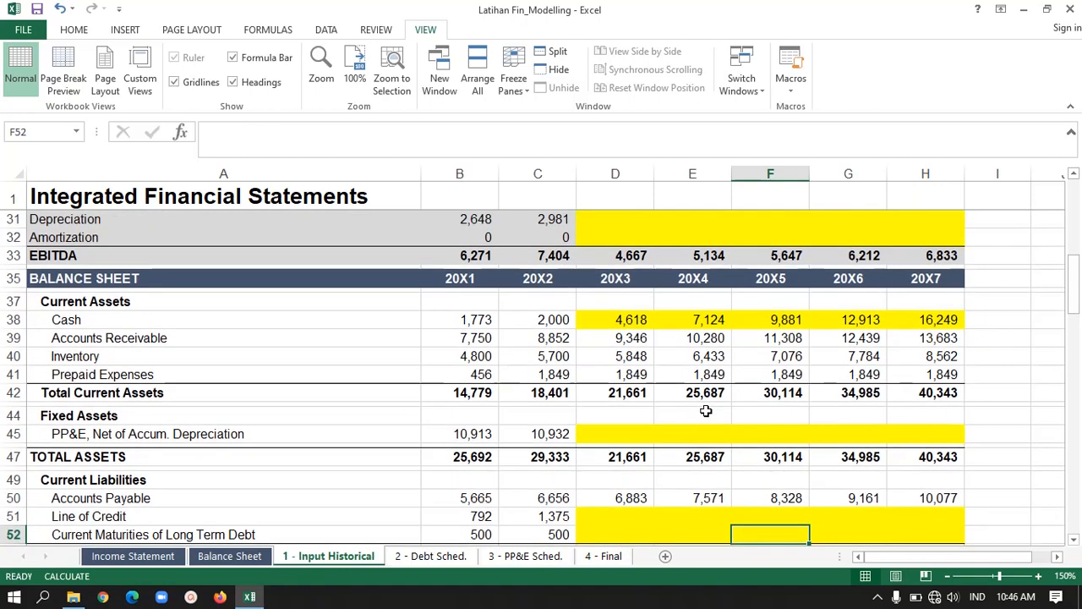
pyautogui.press('Down')
pyautogui.press('Down')
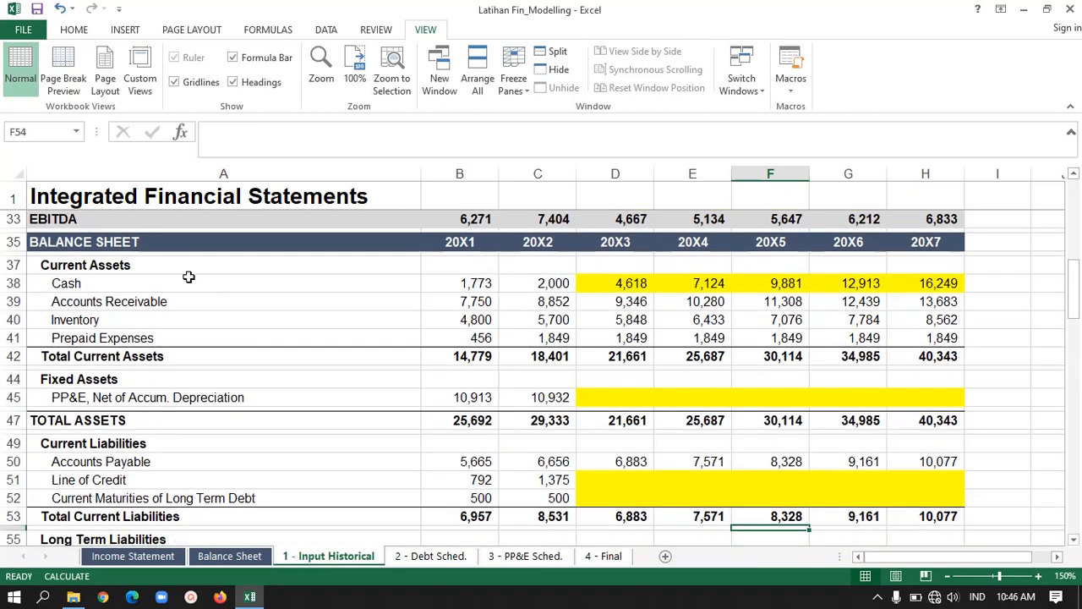
# - Check the Cash row from the 20X1 source link in B38 to D38, and trace D38 to the Ending Cash Balance in D100
pyautogui.click(443, 284)
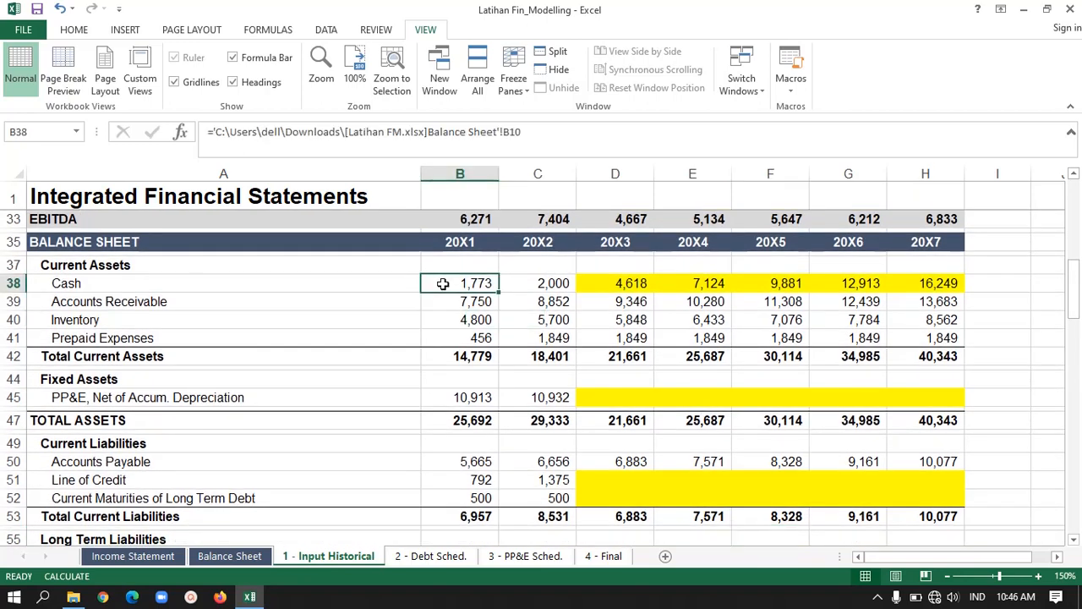
pyautogui.press('Right')
pyautogui.press('Right')
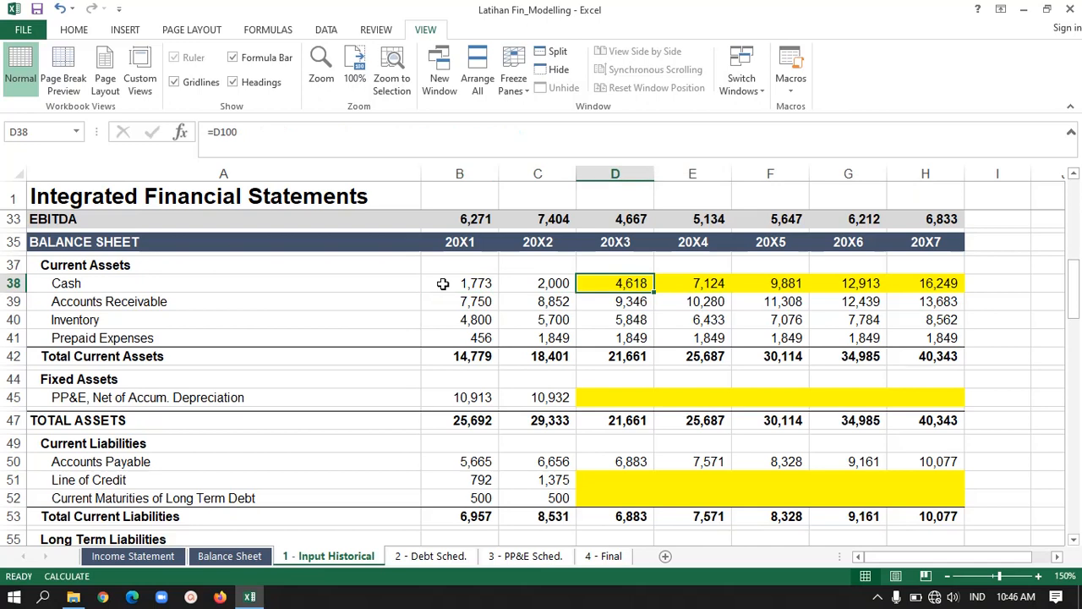
pyautogui.hotkey('ctrl', '[')
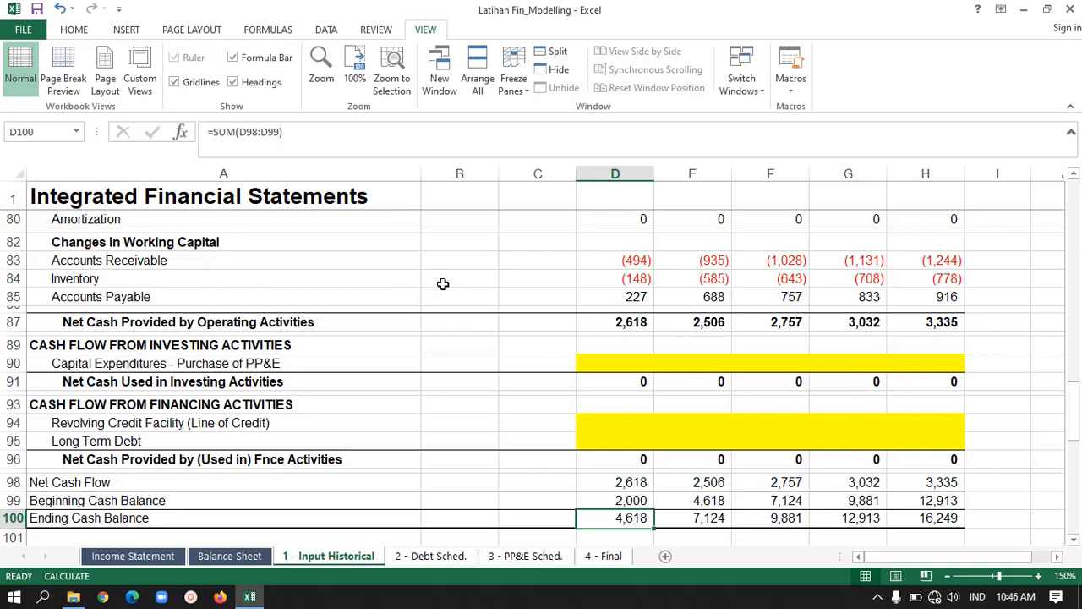
# - Return to the balance sheet's Cash row and check the projected links from 20X3 to 20X7 in D38:H38
pyautogui.press('Up')
pyautogui.press('Up')
pyautogui.press('Up')
pyautogui.press('Up')
pyautogui.press('Up')
pyautogui.press('Up')
pyautogui.press('Up')
pyautogui.press('Up')
pyautogui.press('Up')
pyautogui.press('Up')
pyautogui.press('Up')
pyautogui.press('Up')
pyautogui.press('Up')
pyautogui.press('Up')
pyautogui.press('Up')
pyautogui.press('Up')
pyautogui.press('Up')
pyautogui.press('Up')
pyautogui.press('Up')
pyautogui.press('Up')
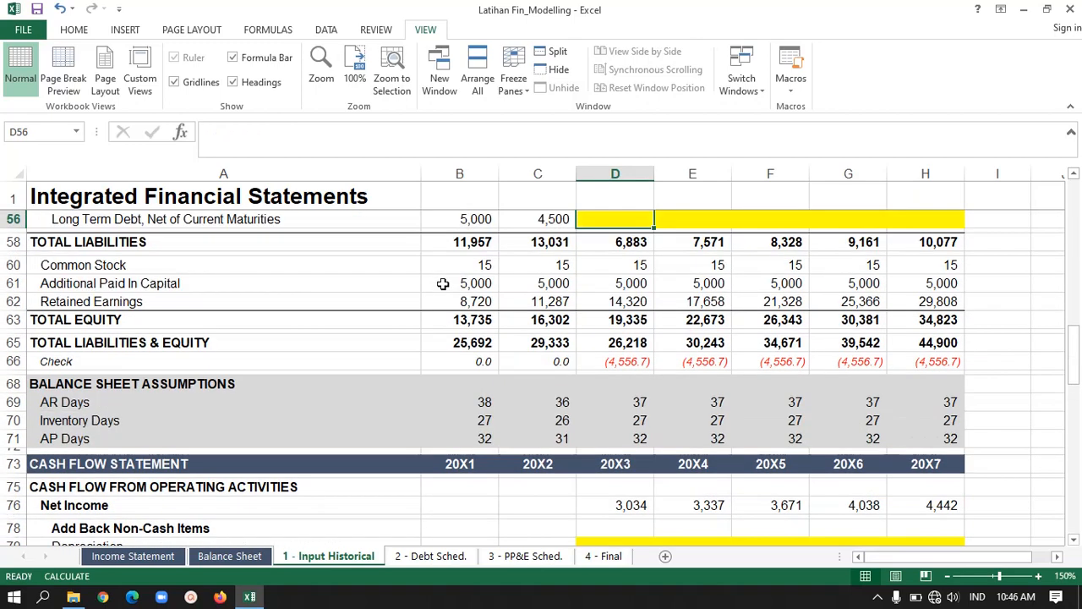
pyautogui.press('Up')
pyautogui.press('Up')
pyautogui.press('Up')
pyautogui.press('Up')
pyautogui.press('Up')
pyautogui.press('Up')
pyautogui.press('Up')
pyautogui.press('Up')
pyautogui.press('Up')
pyautogui.press('Up')
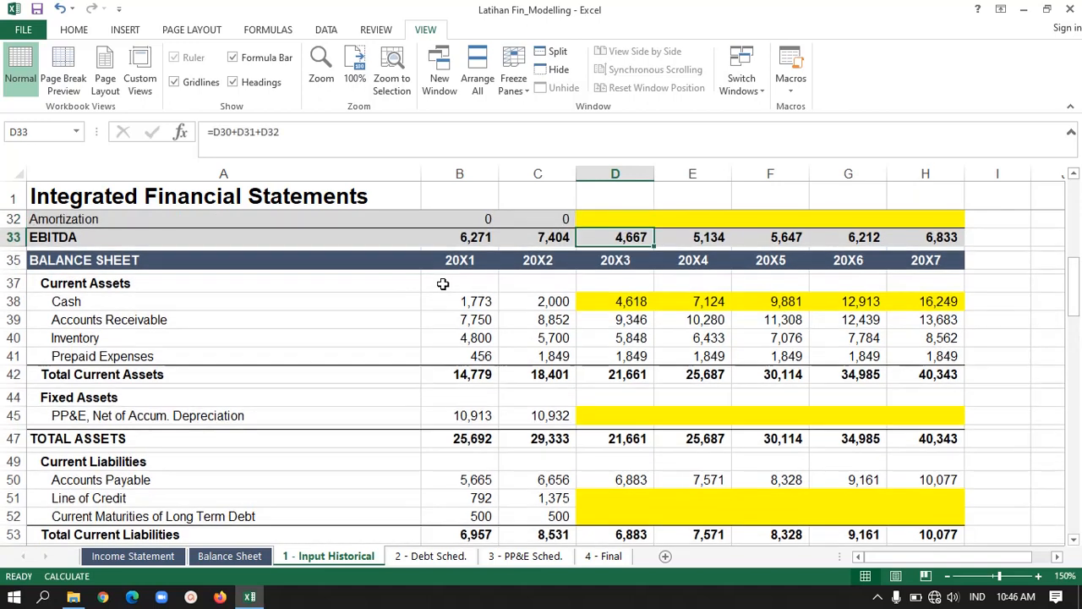
pyautogui.press('Down')
pyautogui.press('Down')
pyautogui.press('Right')
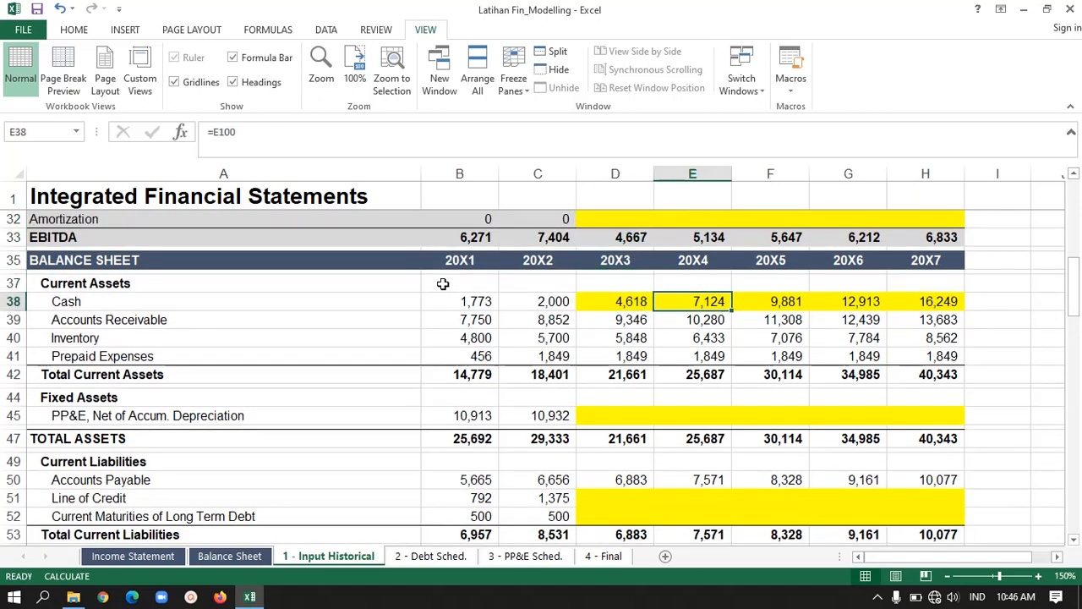
pyautogui.press('Left')
pyautogui.press('Right')
pyautogui.press('Right')
pyautogui.press('Right')
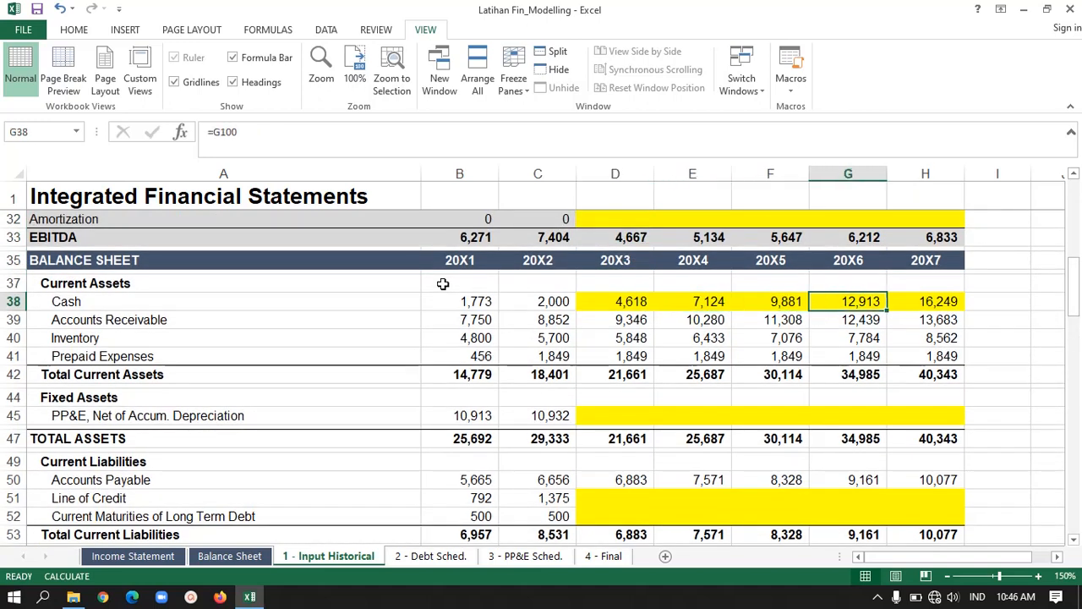
pyautogui.press('Right')
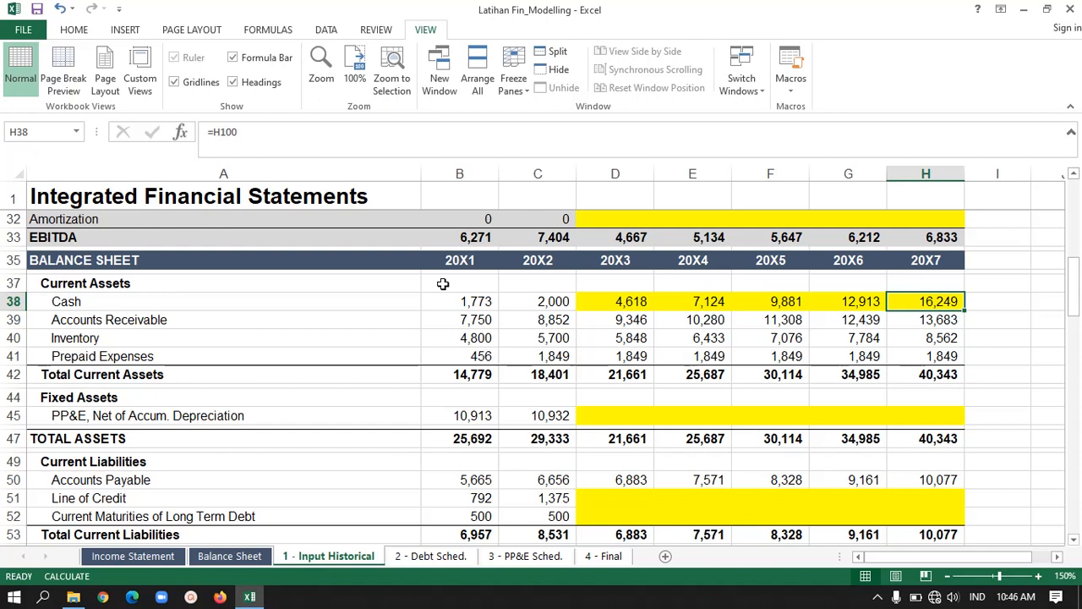
# - Look back along the projected Accounts Receivable formulas in row 39 and at the 20X2 Prepaid Expenses source link in C41
pyautogui.press('Down')
pyautogui.press('Left')
pyautogui.press('Left')
pyautogui.press('Left')
pyautogui.press('Left')
pyautogui.press('Left')
pyautogui.press('Left')
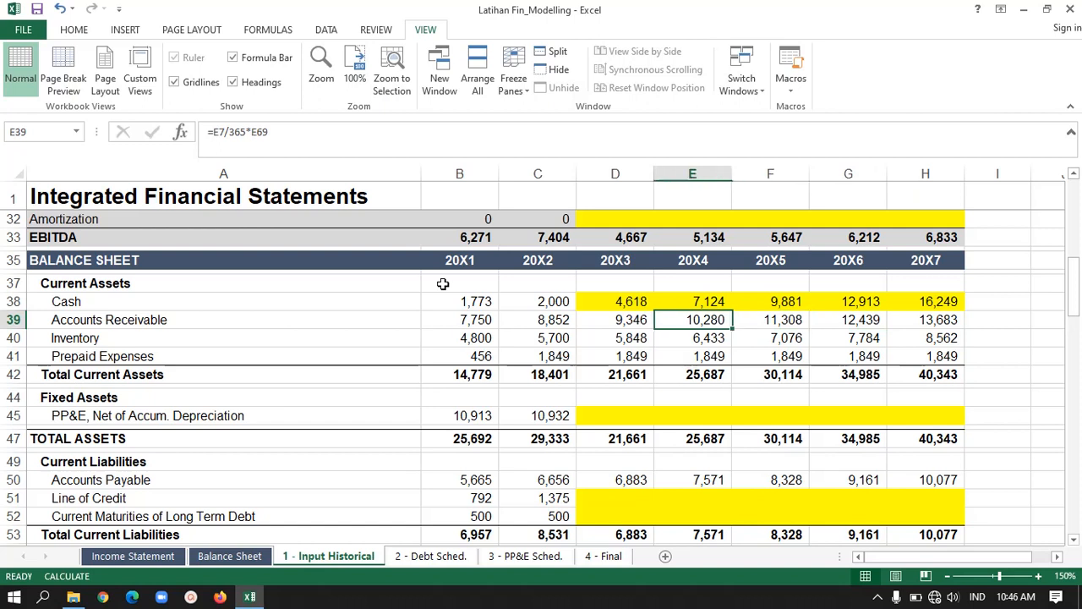
pyautogui.press('Down')
pyautogui.press('Down')
pyautogui.press('Right')
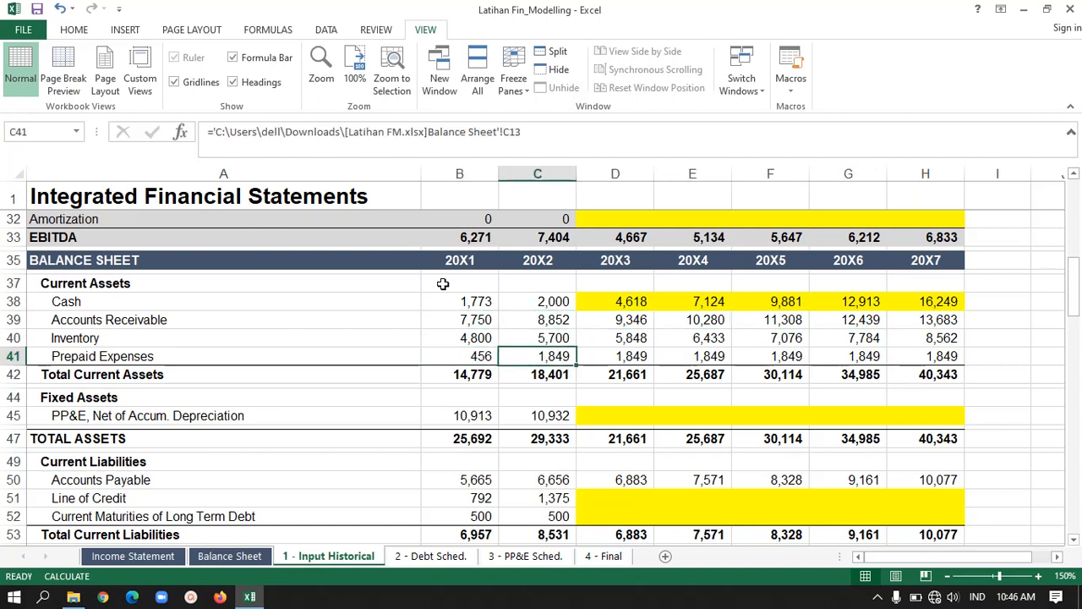
# - Check the 20X3 Prepaid Expenses, Inventory and Accounts Receivable formulas in D41, D40 and D39, and trace D39 to Revenue in D7
pyautogui.press('Up')
pyautogui.press('Right')
pyautogui.press('Down')
pyautogui.press('Down')
pyautogui.press('Up')
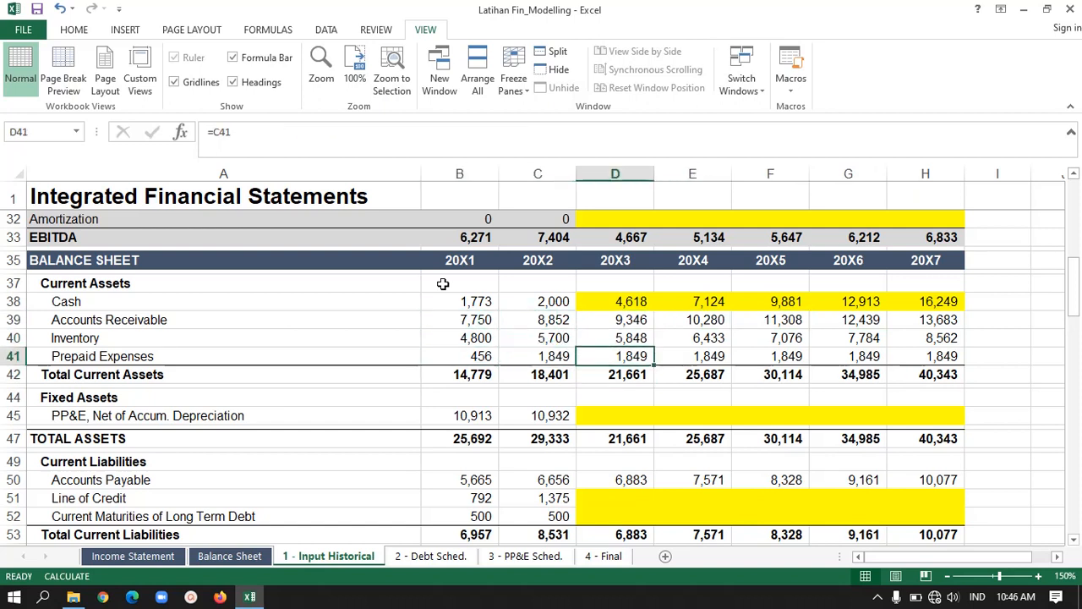
pyautogui.press('Right')
pyautogui.press('Up')
pyautogui.press('Left')
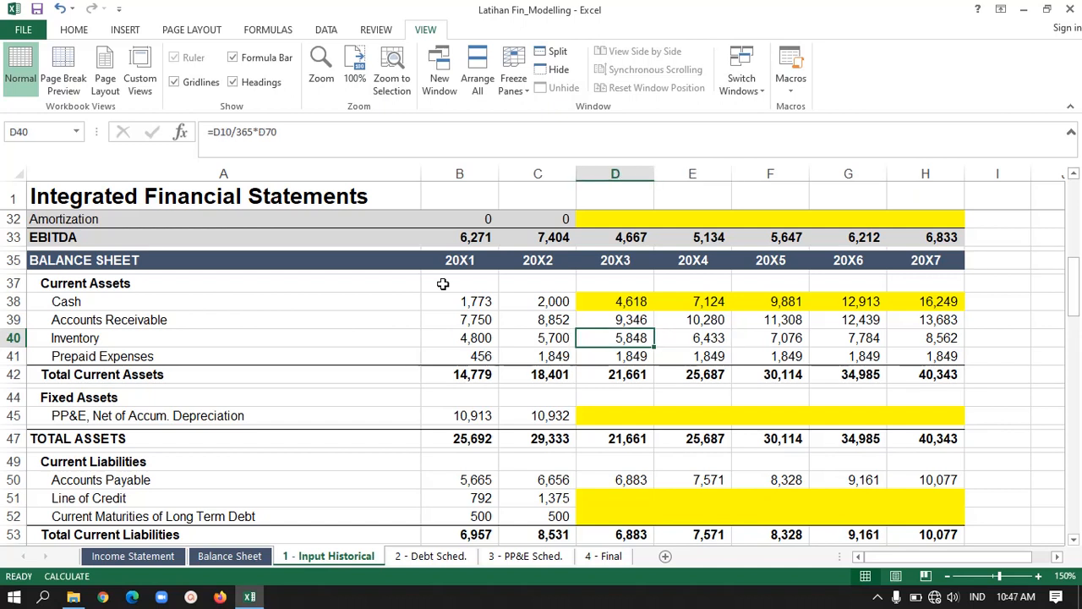
pyautogui.press('Up')
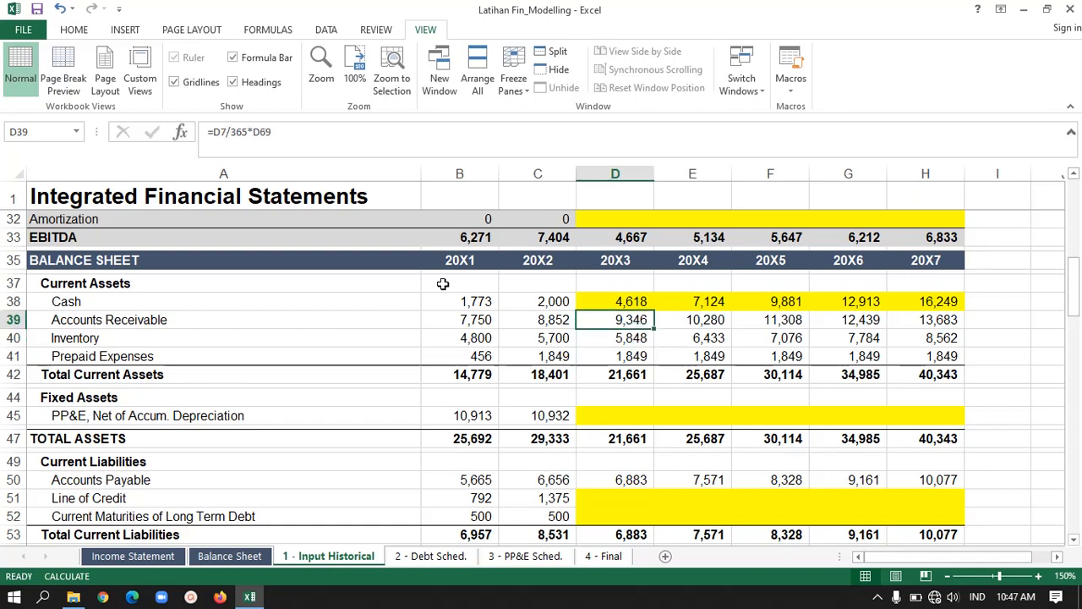
pyautogui.hotkey('ctrl', '[')
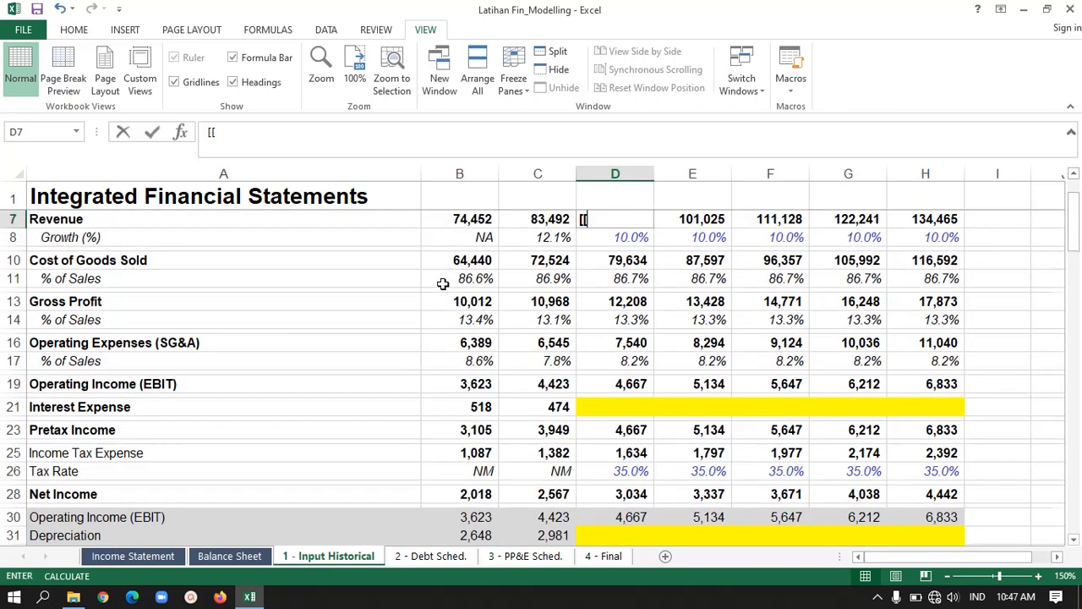
pyautogui.write('[[')
pyautogui.press('BackSpace')
pyautogui.press('BackSpace')
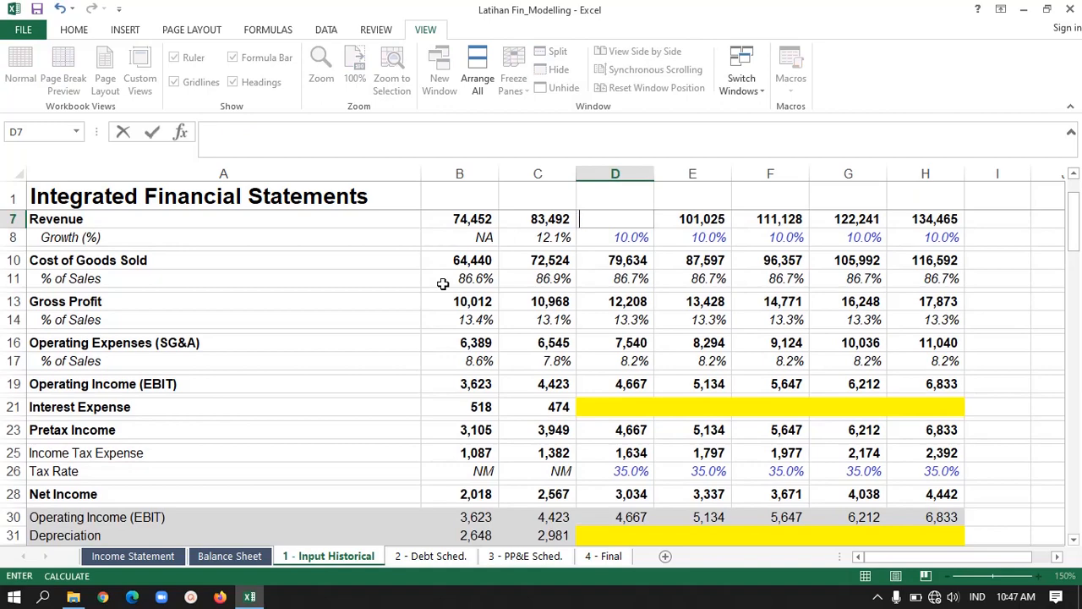
pyautogui.press('Return')
pyautogui.press('Return')
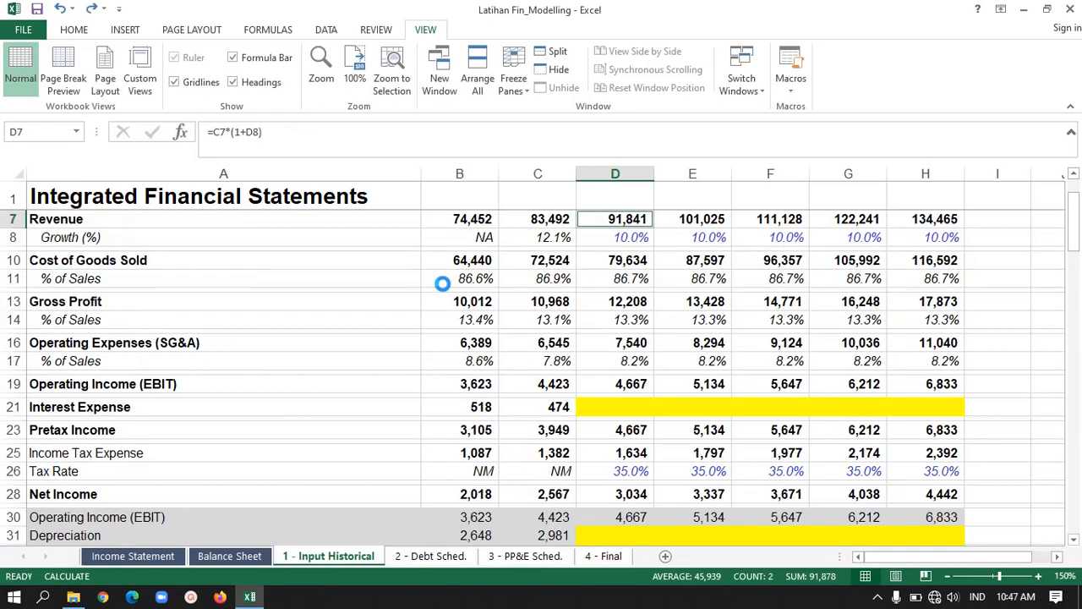
# - Go from the Revenue row down through the balance sheet to the Balance Sheet Assumptions section in rows 68 to 71
pyautogui.press('Down')
pyautogui.press('Down')
pyautogui.press('Down')
pyautogui.press('Down')
pyautogui.press('Down')
pyautogui.press('Down')
pyautogui.press('Down')
pyautogui.press('Down')
pyautogui.press('Down')
pyautogui.press('Down')
pyautogui.press('Down')
pyautogui.press('Down')
pyautogui.press('Down')
pyautogui.press('Down')
pyautogui.press('Down')
pyautogui.press('Down')
pyautogui.press('Down')
pyautogui.press('Down')
pyautogui.press('Down')
pyautogui.press('Down')
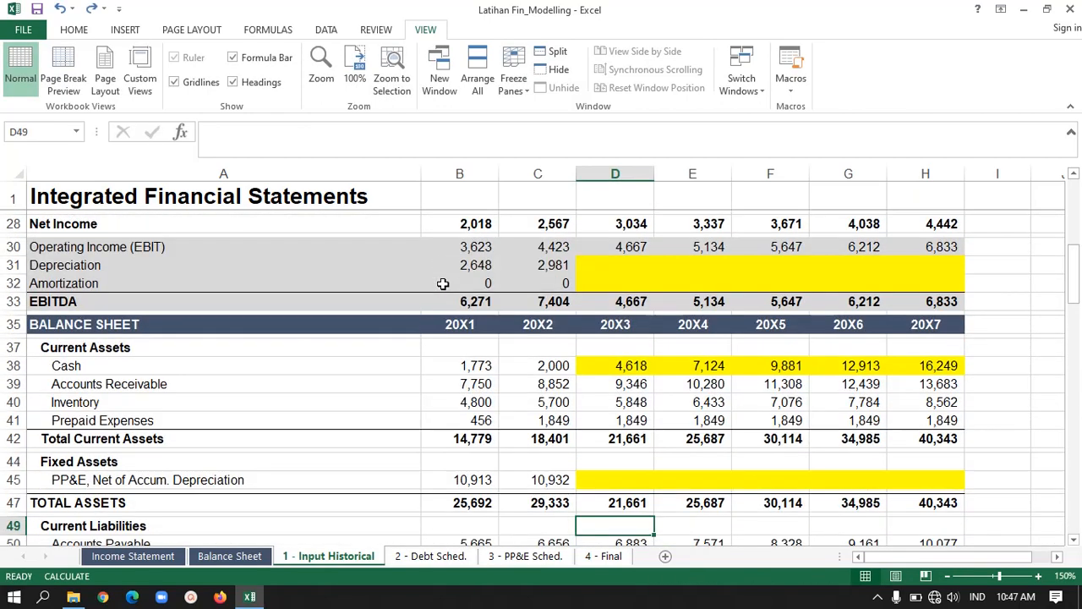
pyautogui.press('Down')
pyautogui.press('Down')
pyautogui.press('Down')
pyautogui.press('Down')
pyautogui.press('Down')
pyautogui.press('Down')
pyautogui.press('Down')
pyautogui.press('Down')
pyautogui.press('Down')
pyautogui.press('Down')
pyautogui.press('Down')
pyautogui.press('Down')
pyautogui.press('Down')
pyautogui.press('Down')
pyautogui.press('Down')
pyautogui.press('Down')
pyautogui.press('Down')
pyautogui.press('Down')
pyautogui.press('Down')
pyautogui.press('Down')
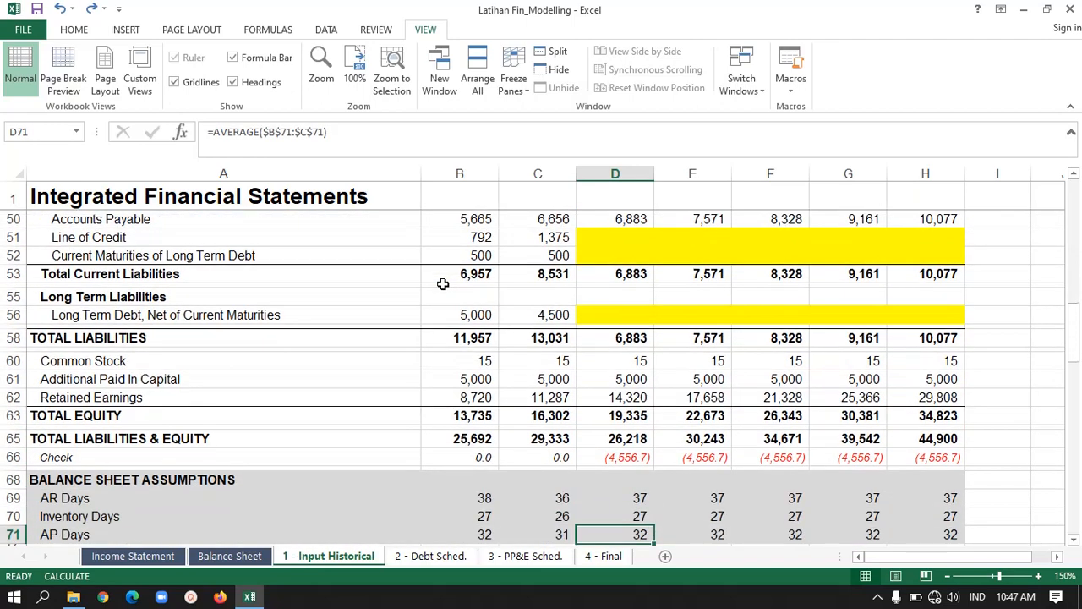
pyautogui.press('Down')
pyautogui.press('Down')
pyautogui.press('Down')
pyautogui.press('Down')
pyautogui.press('Down')
pyautogui.press('Down')
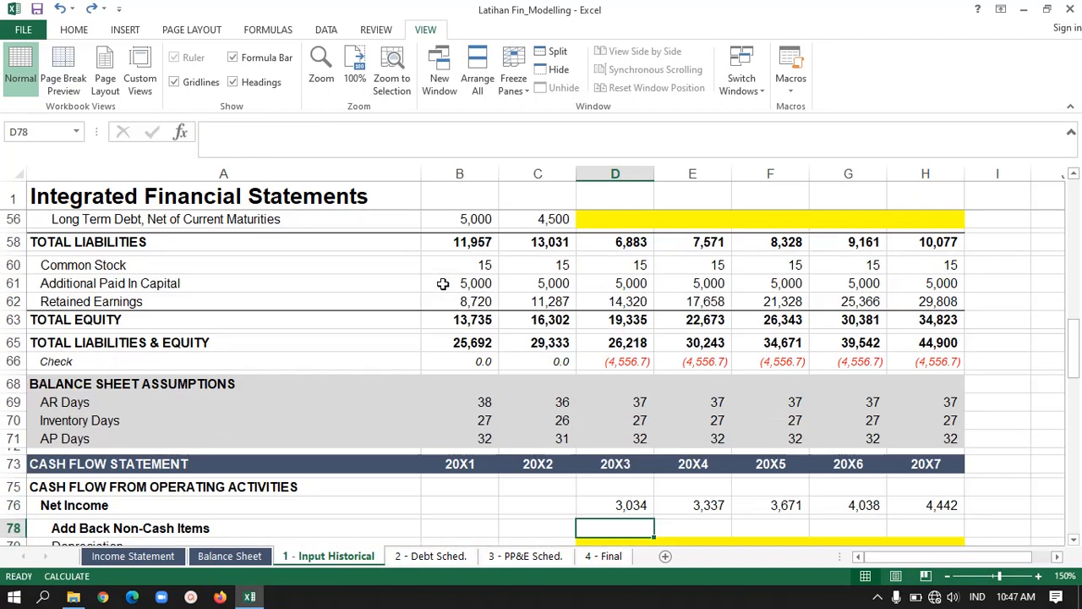
# - Examine the AR Days formulas for 20X1 and 20X2 in B69 and C69, plus the 20X1 Inventory Days formula in B70
pyautogui.click(99, 412)
pyautogui.click(99, 410)
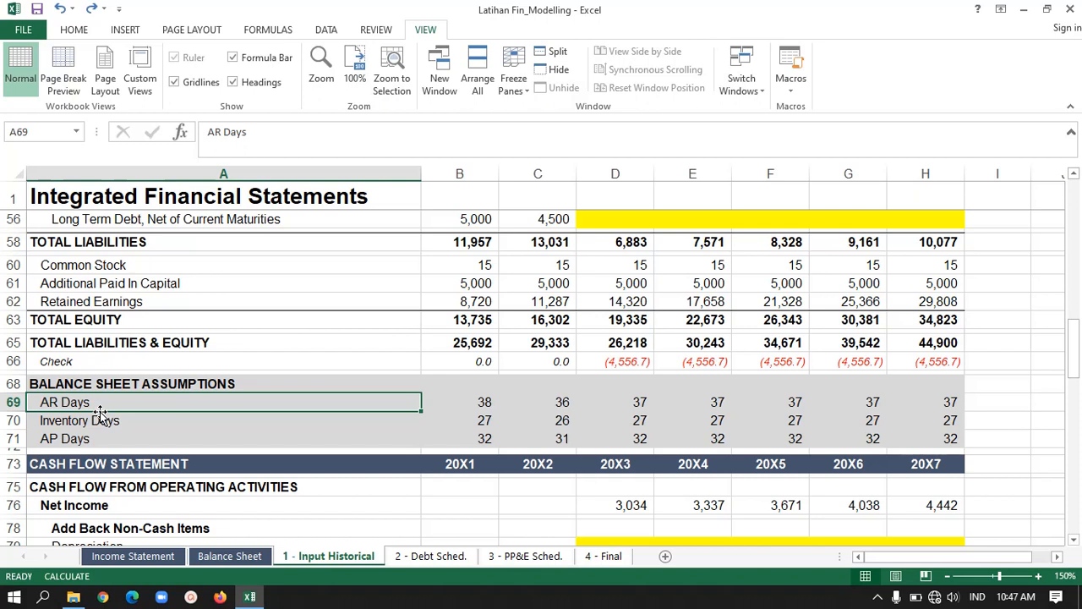
pyautogui.press('Right')
pyautogui.press('Right')
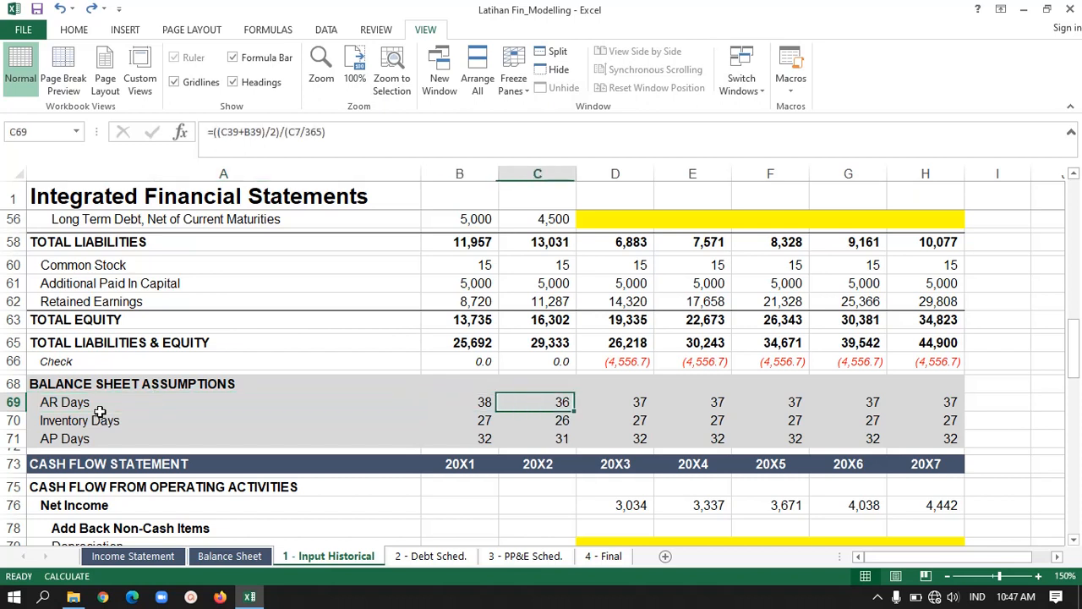
pyautogui.press('Left')
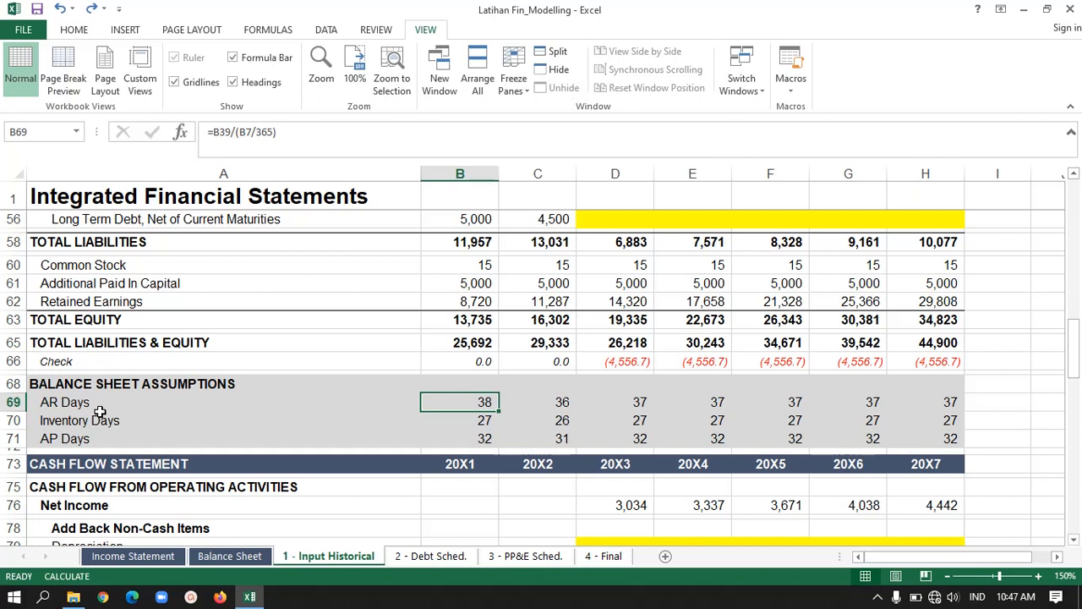
pyautogui.press('Down')
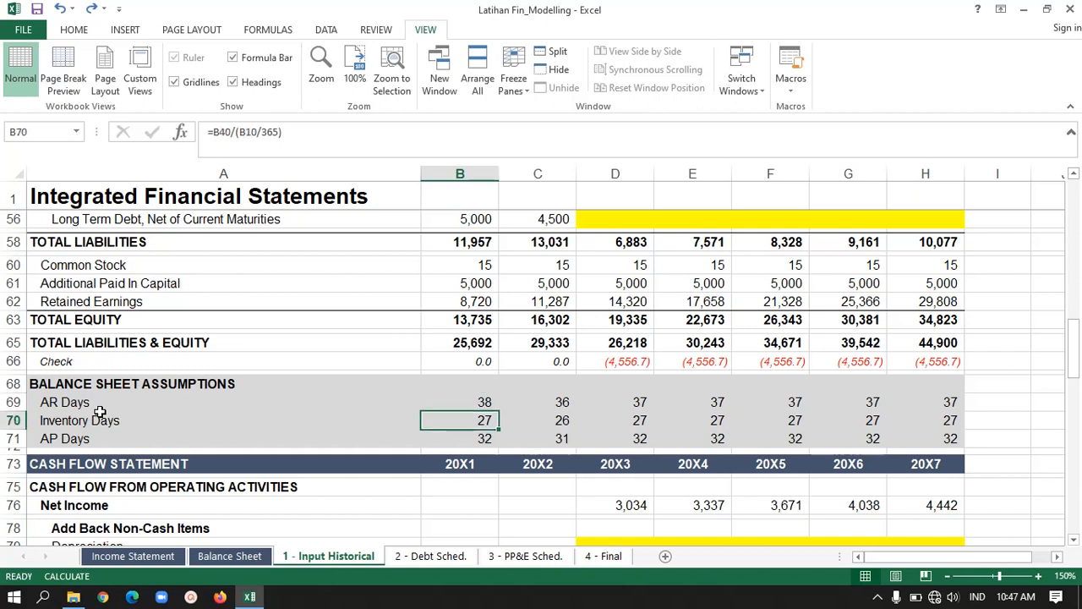
pyautogui.press('Up')
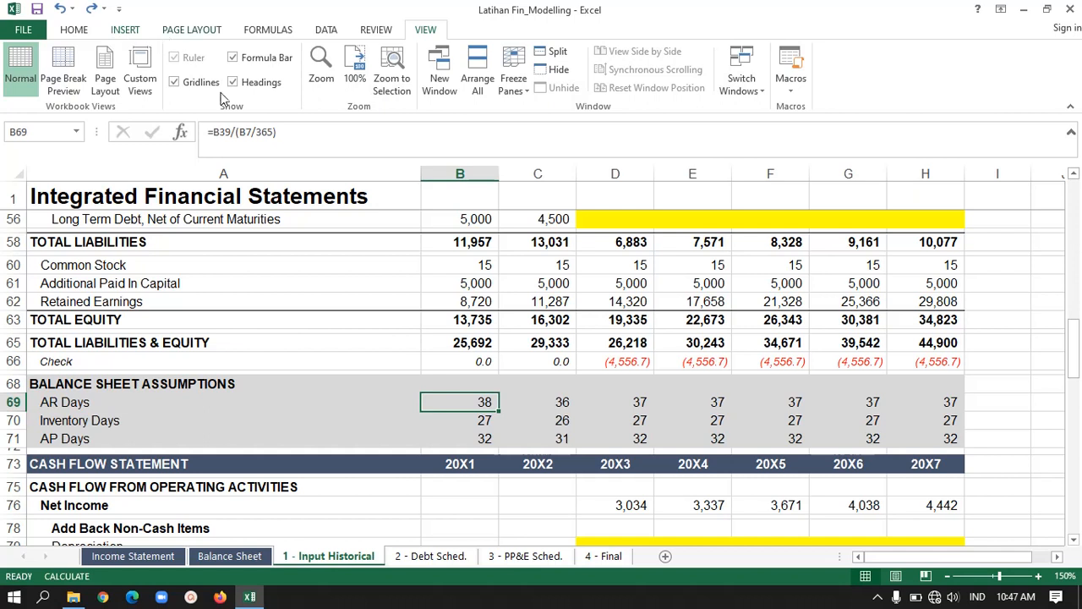
# - Open the 20X1 AR Days formula in B69 to view its highlighted Accounts Receivable and Revenue references, leaving the formula unchanged
pyautogui.click(292, 133)
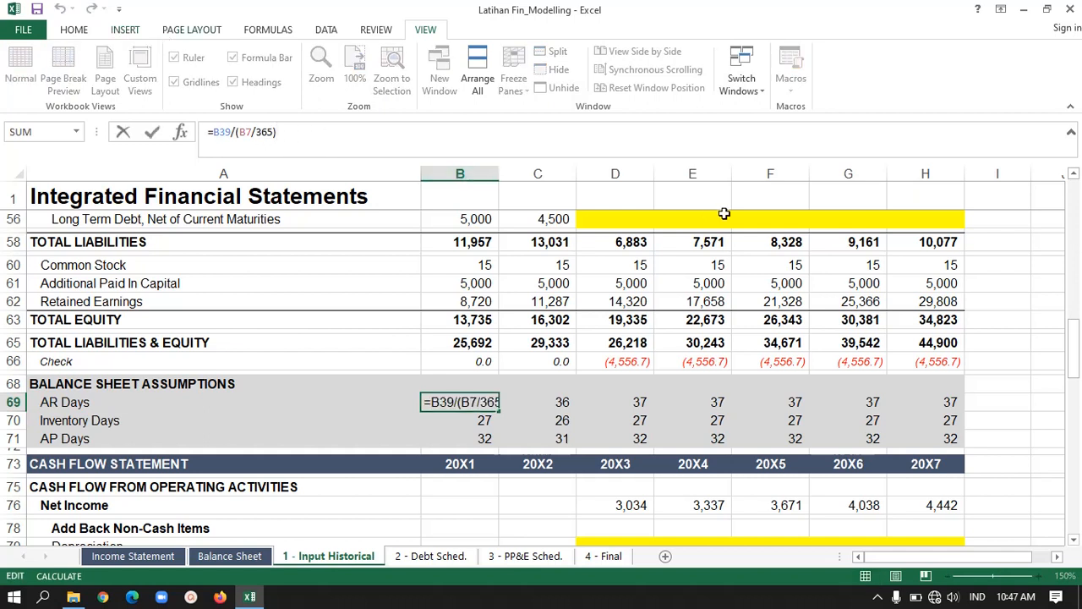
pyautogui.moveTo(1078, 351); pyautogui.dragTo(1074, 264)
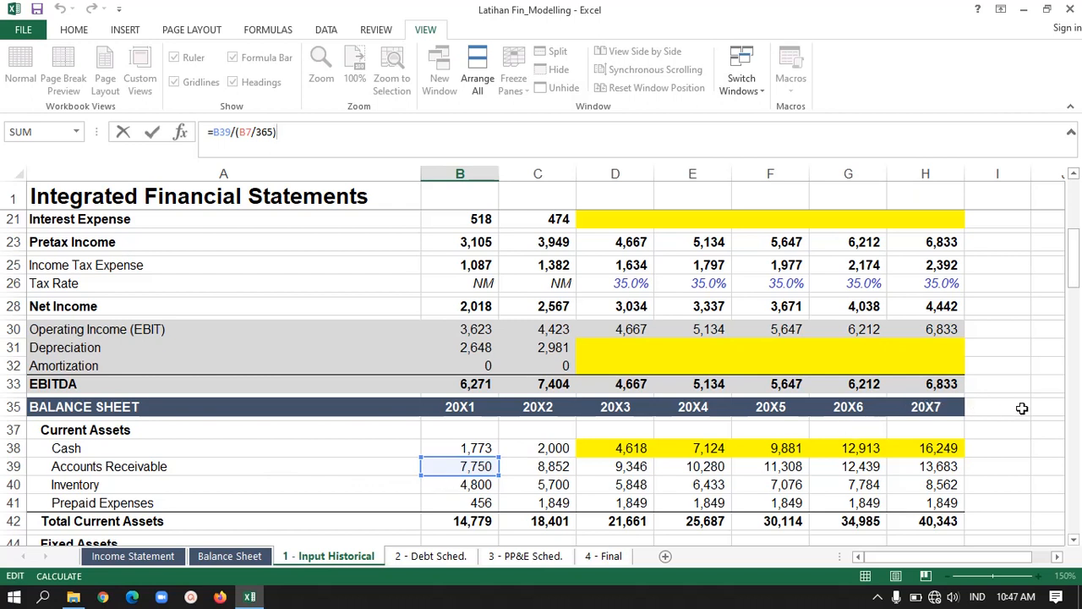
pyautogui.moveTo(1071, 273); pyautogui.dragTo(1074, 221)
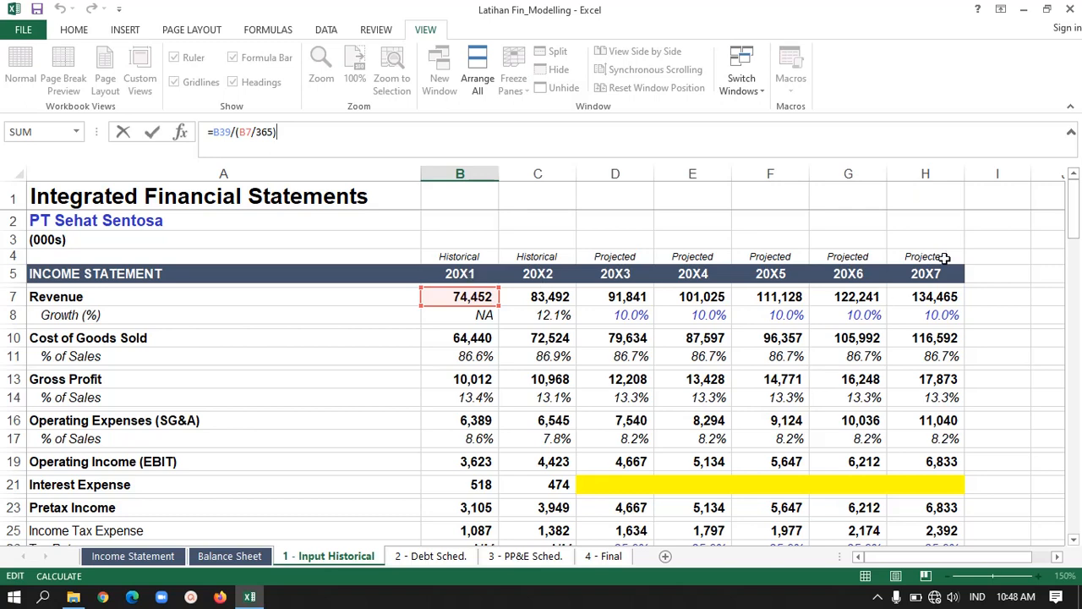
pyautogui.press('Escape')
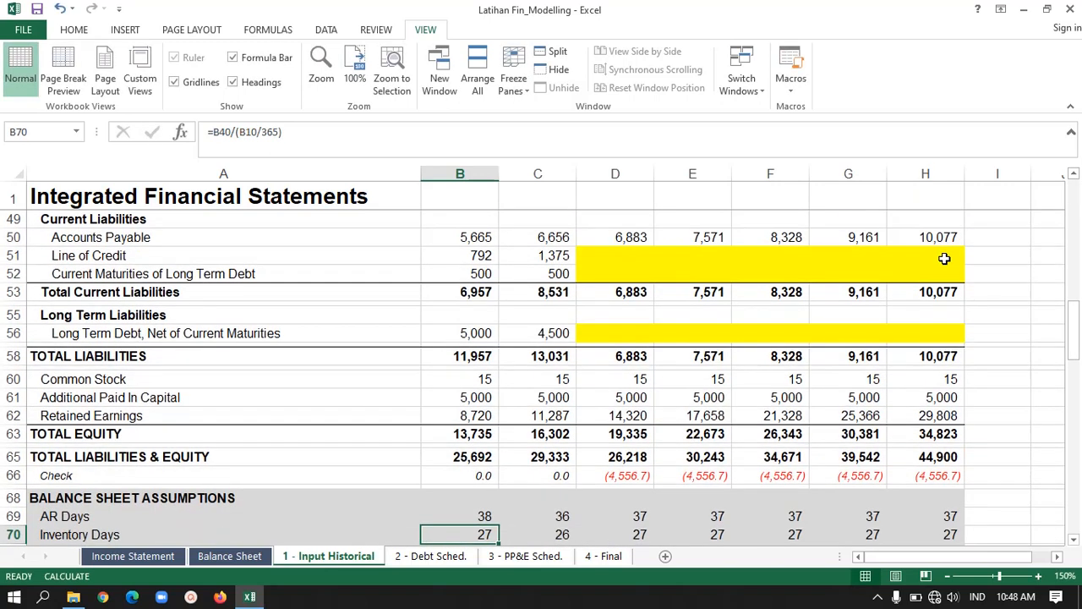
pyautogui.press('Up')
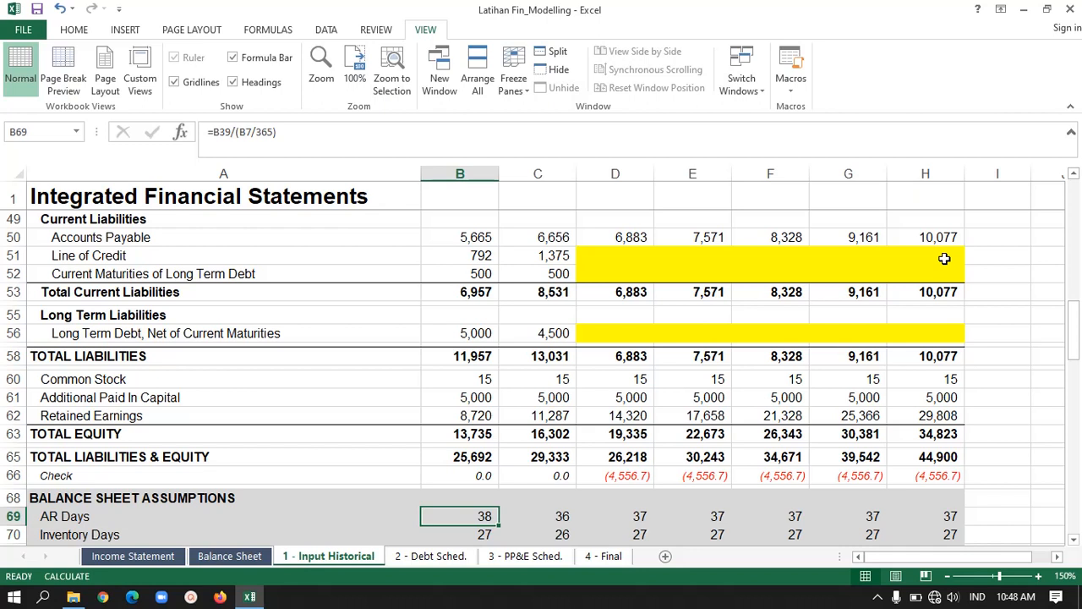
# - Open the 20X2 AR Days formula in C69 and view its highlighted Accounts Receivable references in B39 and C39
pyautogui.press('Right')
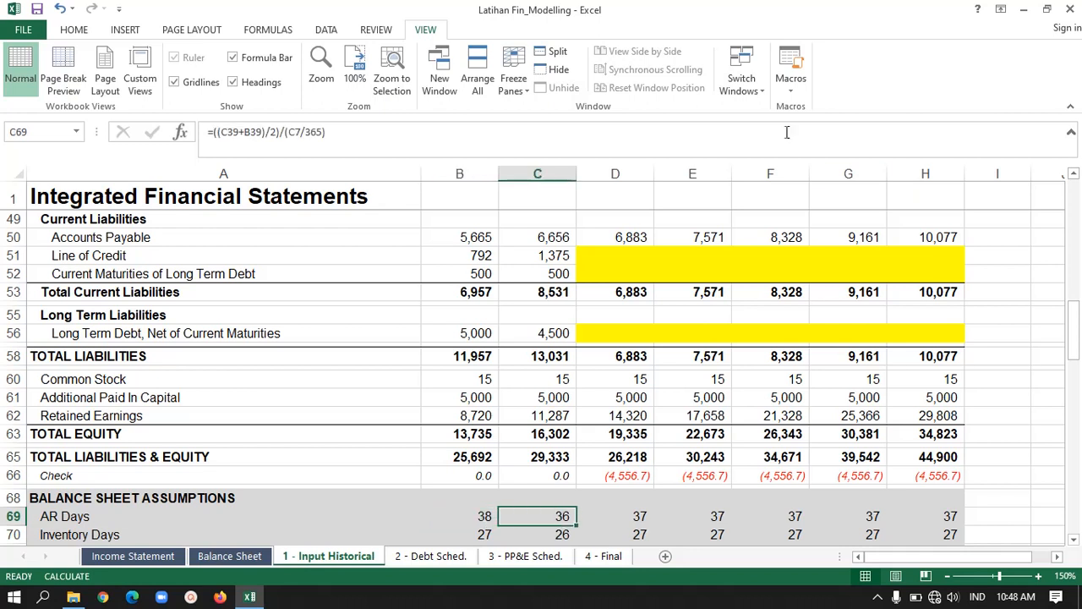
pyautogui.click(355, 131)
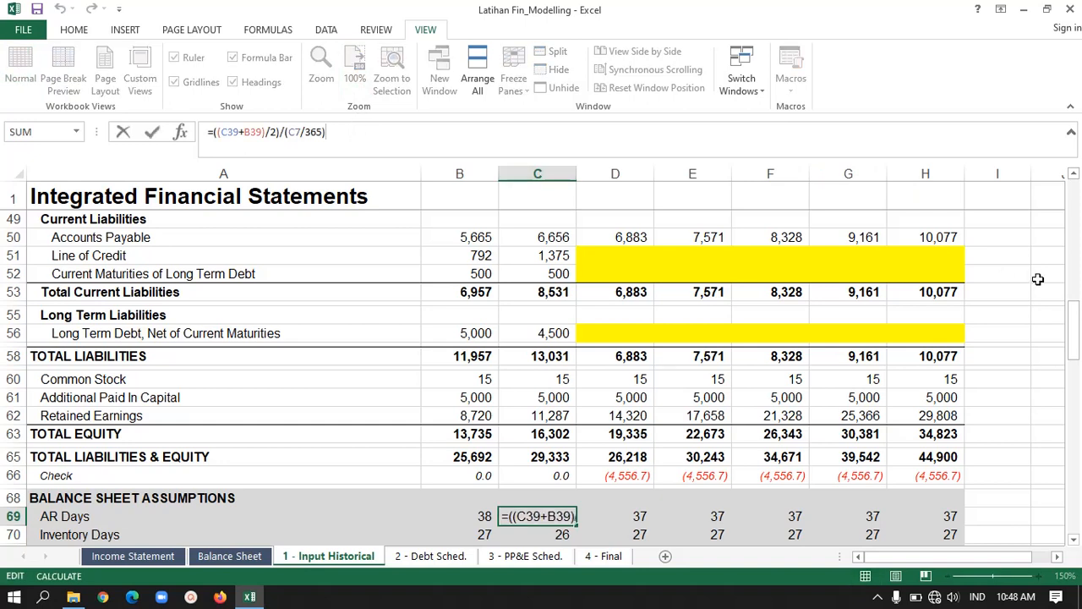
pyautogui.moveTo(1076, 325); pyautogui.dragTo(1076, 273)
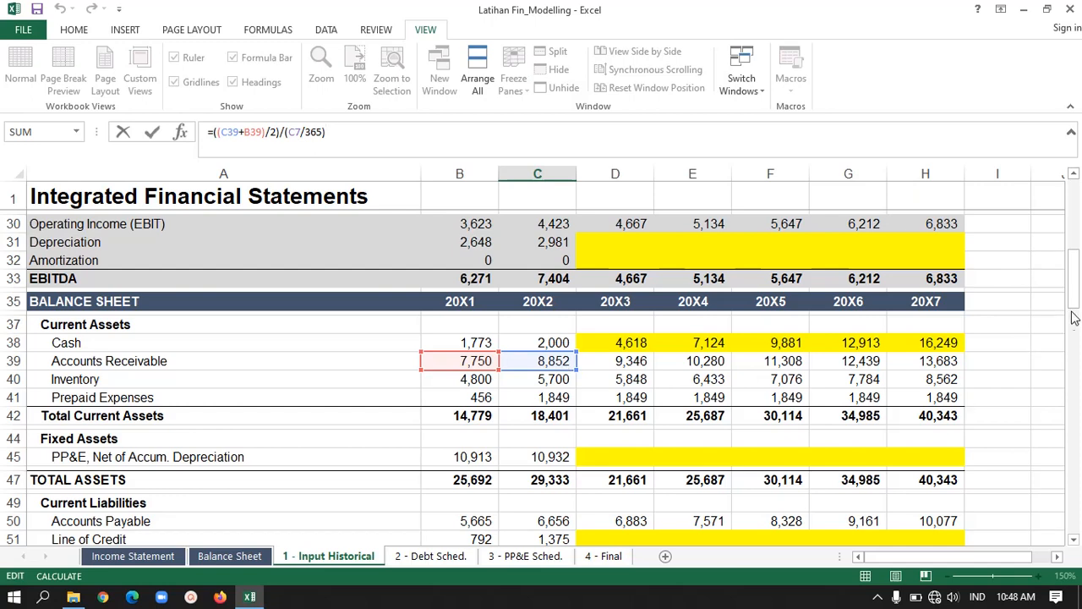
# - Trace the 20X2 AR Days formula in C69 to its Revenue reference, leaving the formula as is
pyautogui.moveTo(1072, 305); pyautogui.dragTo(1062, 164)
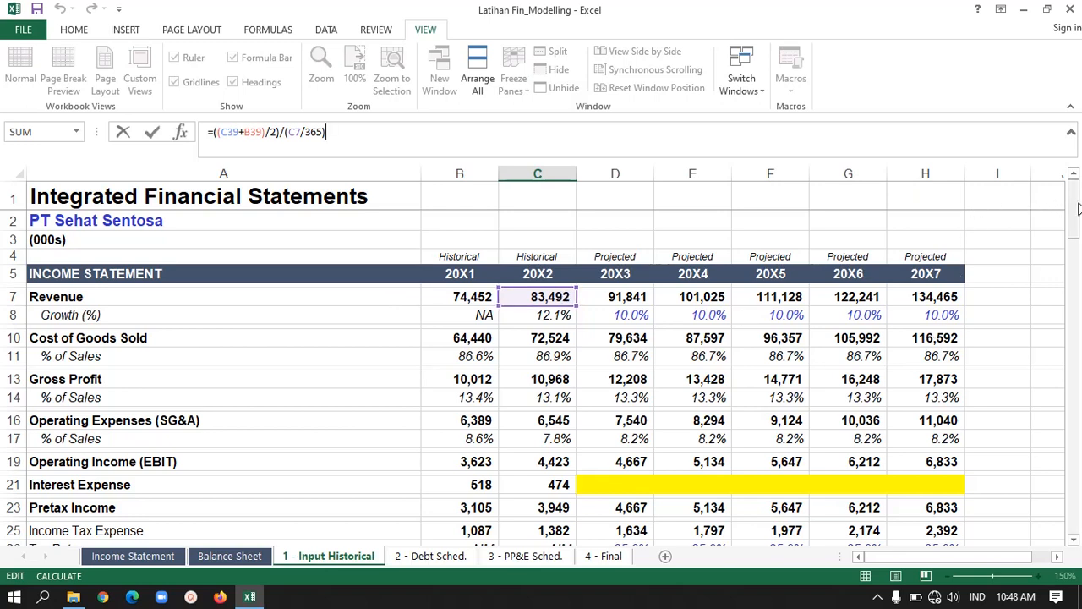
pyautogui.press('Escape')
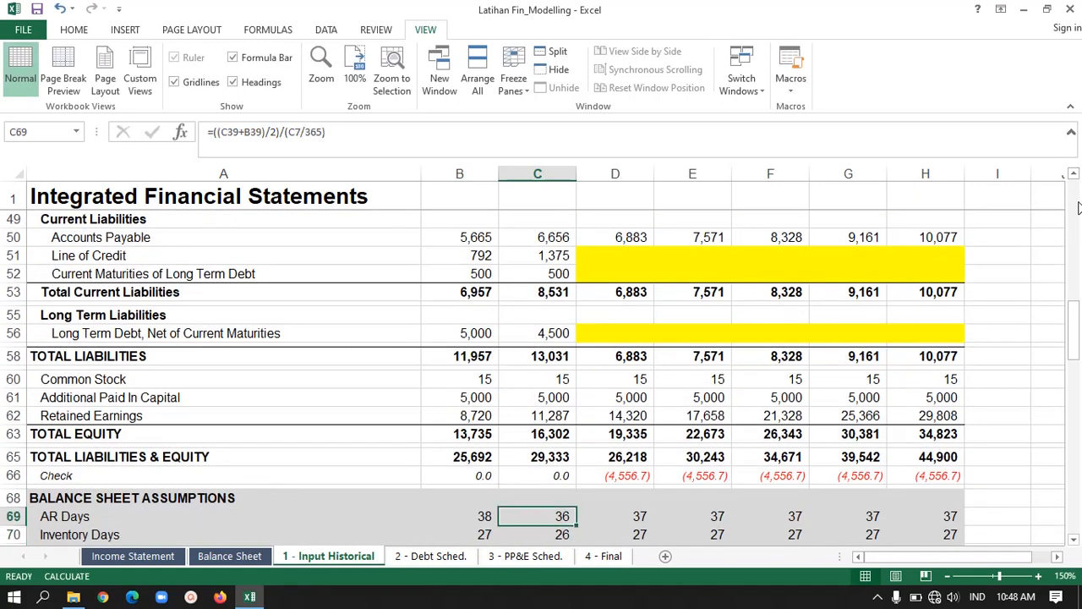
# - Check the range averaged by the 20X3 AR Days formula in D69 and fill that formula across through 20X7 (H69)
pyautogui.press('Right')
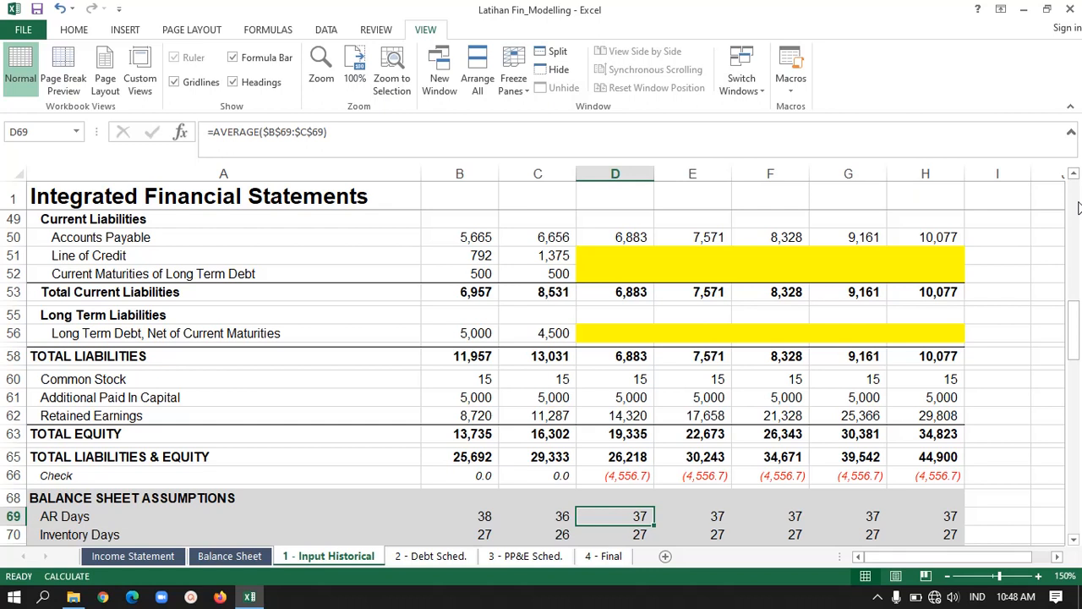
pyautogui.click(378, 135)
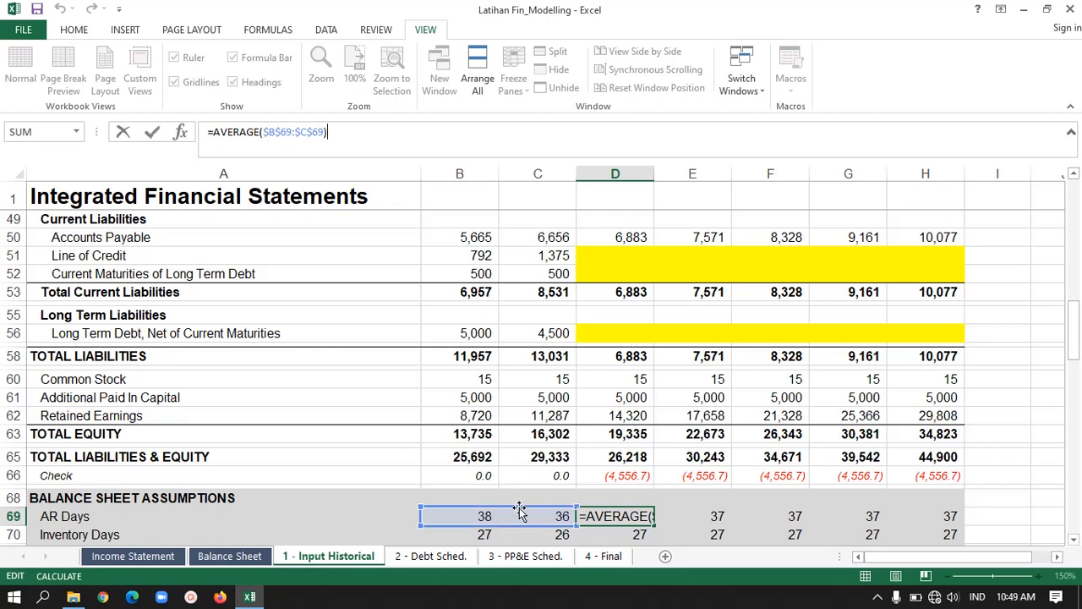
pyautogui.press('Return')
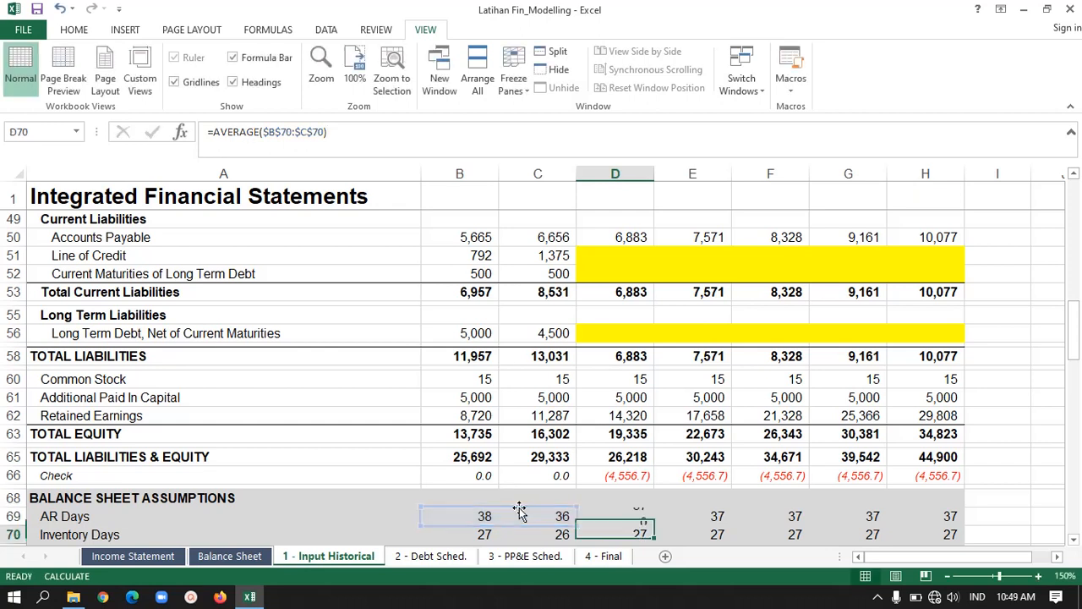
pyautogui.press('Up')
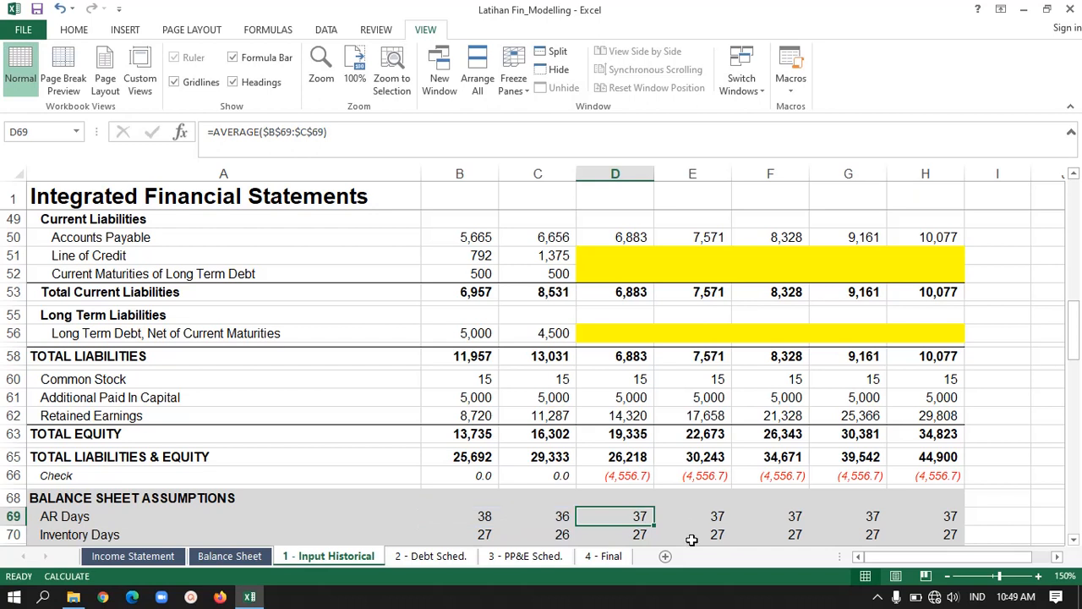
pyautogui.moveTo(655, 526); pyautogui.dragTo(937, 529)
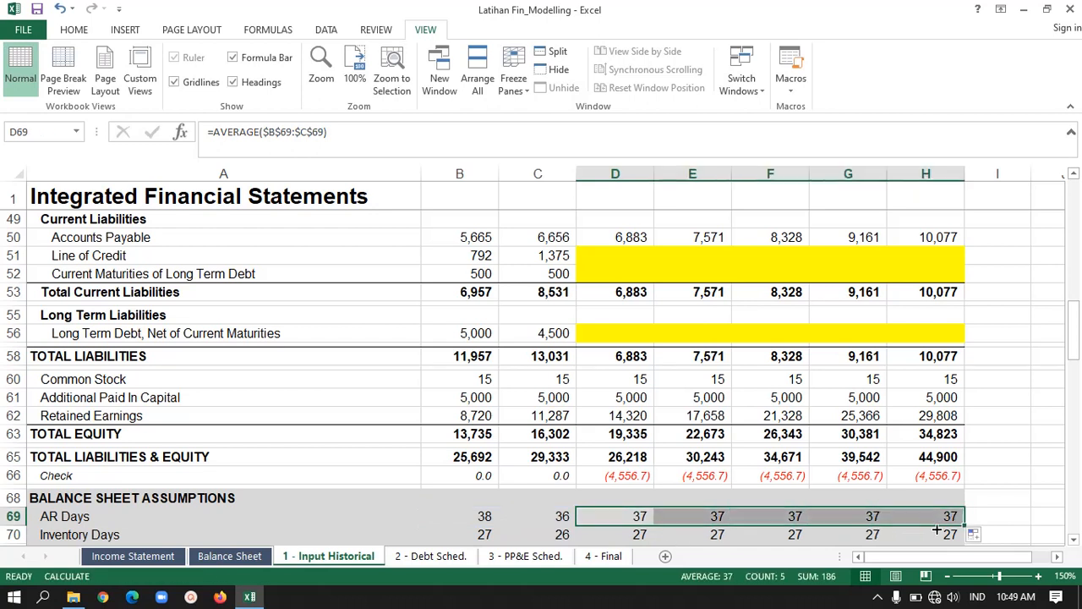
# - Examine the 20X1 Inventory Days formula in B70, tracing its references to Inventory and Cost of Goods Sold
pyautogui.press('Tab')
pyautogui.press('Down')
pyautogui.press('Left')
pyautogui.press('Left')
pyautogui.press('Left')
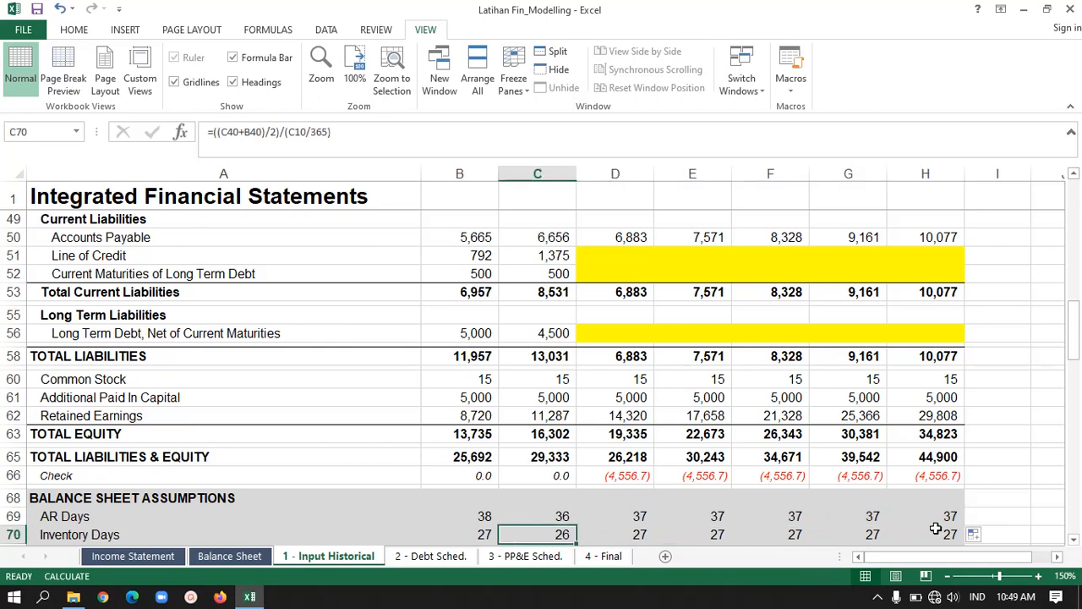
pyautogui.press('Down')
pyautogui.press('Down')
pyautogui.press('Down')
pyautogui.press('Up')
pyautogui.press('Up')
pyautogui.press('Up')
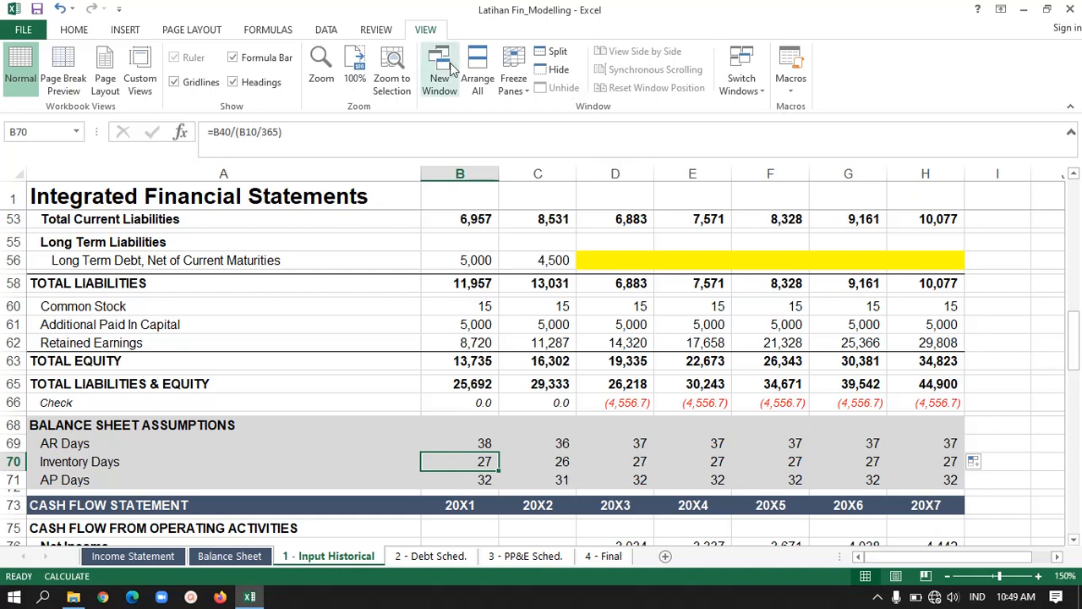
pyautogui.click(305, 141)
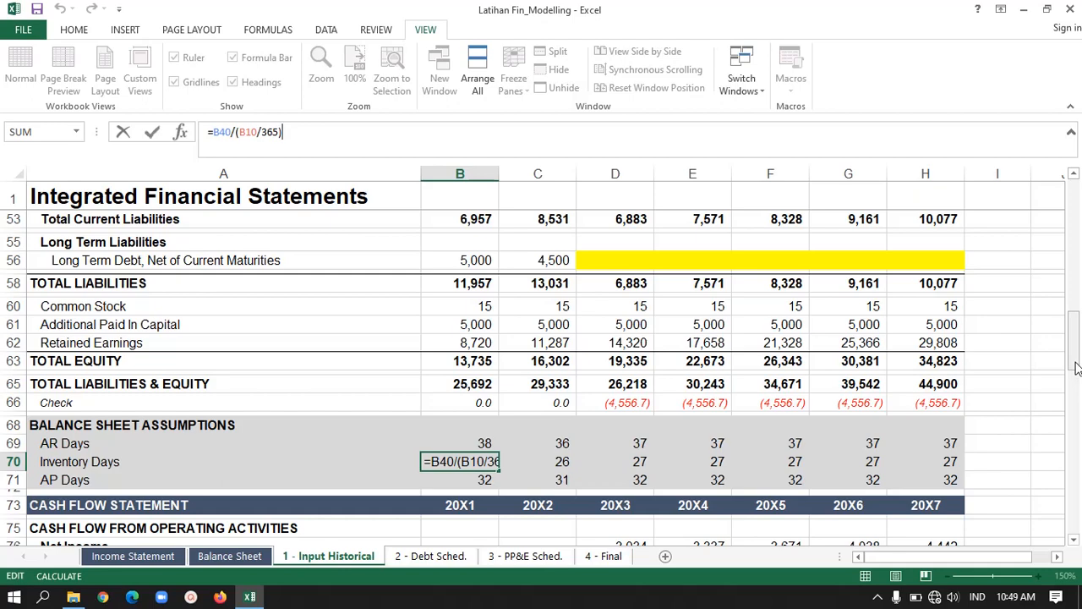
pyautogui.moveTo(1076, 367); pyautogui.dragTo(1076, 290)
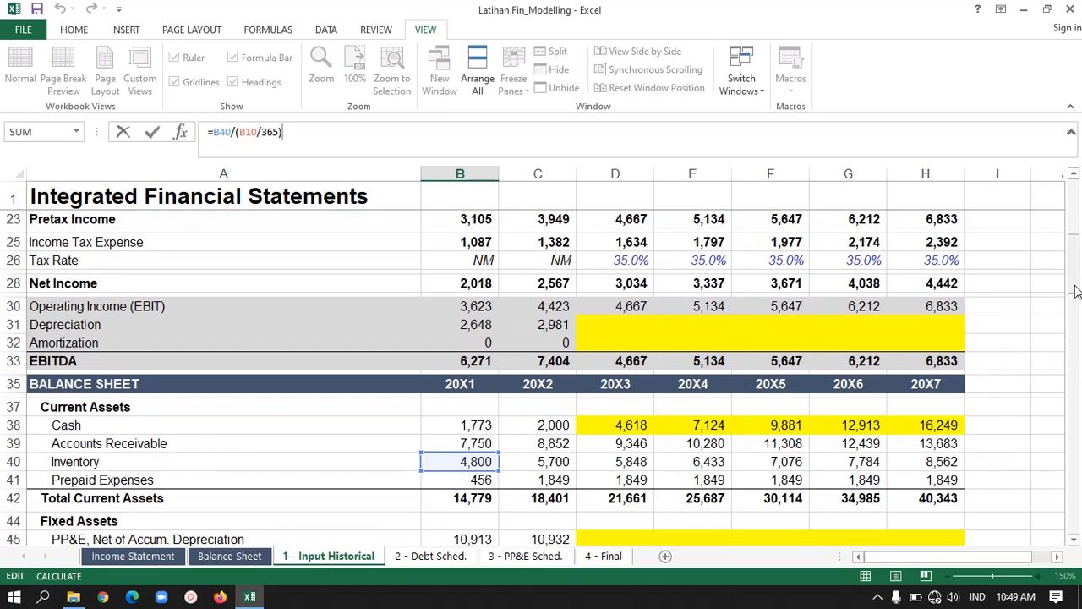
pyautogui.moveTo(1076, 290); pyautogui.dragTo(1076, 227)
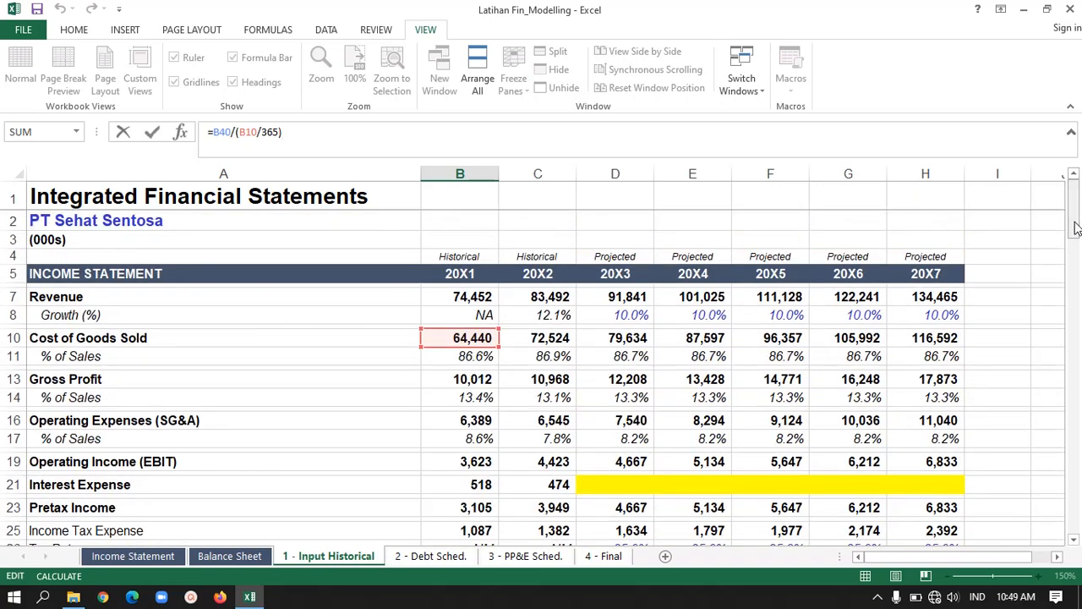
pyautogui.press('Escape')
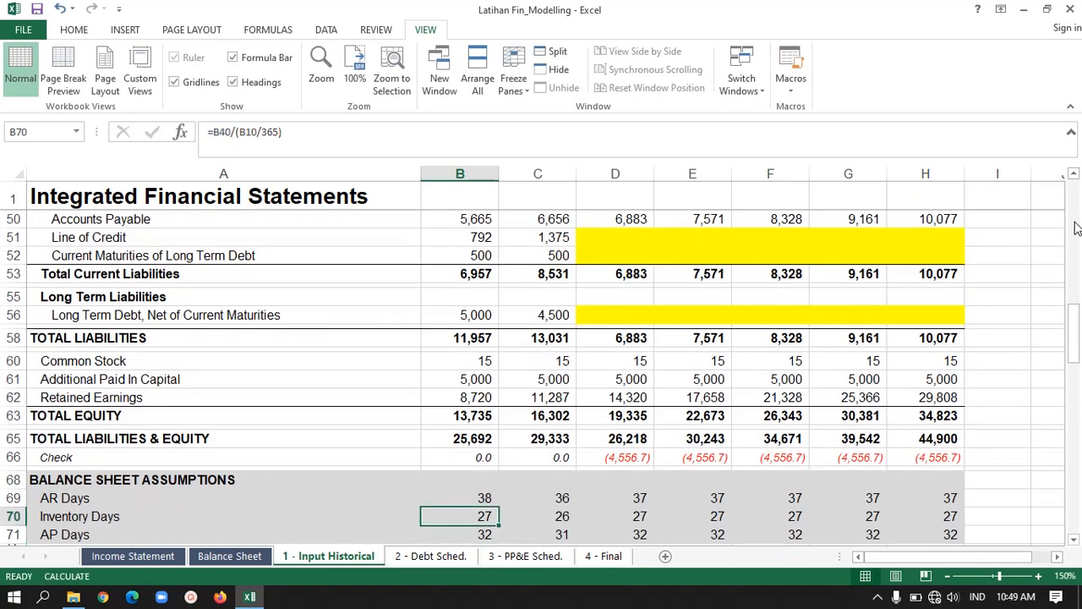
# - Examine the 20X2 Inventory Days formula in C70, tracing its two-year Inventory average and Cost of Goods Sold references
pyautogui.press('Right')
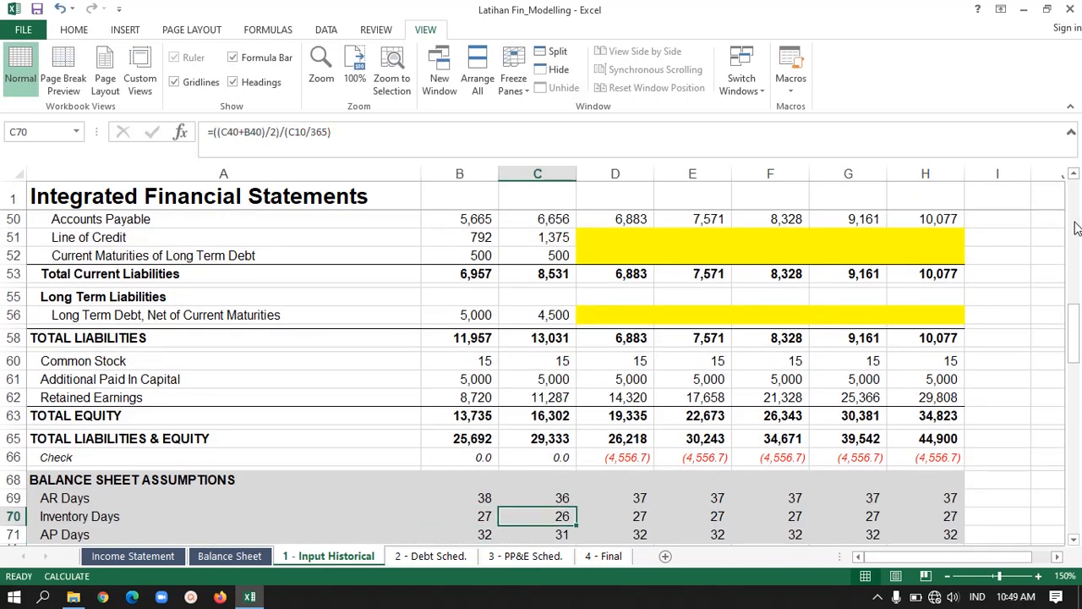
pyautogui.click(395, 141)
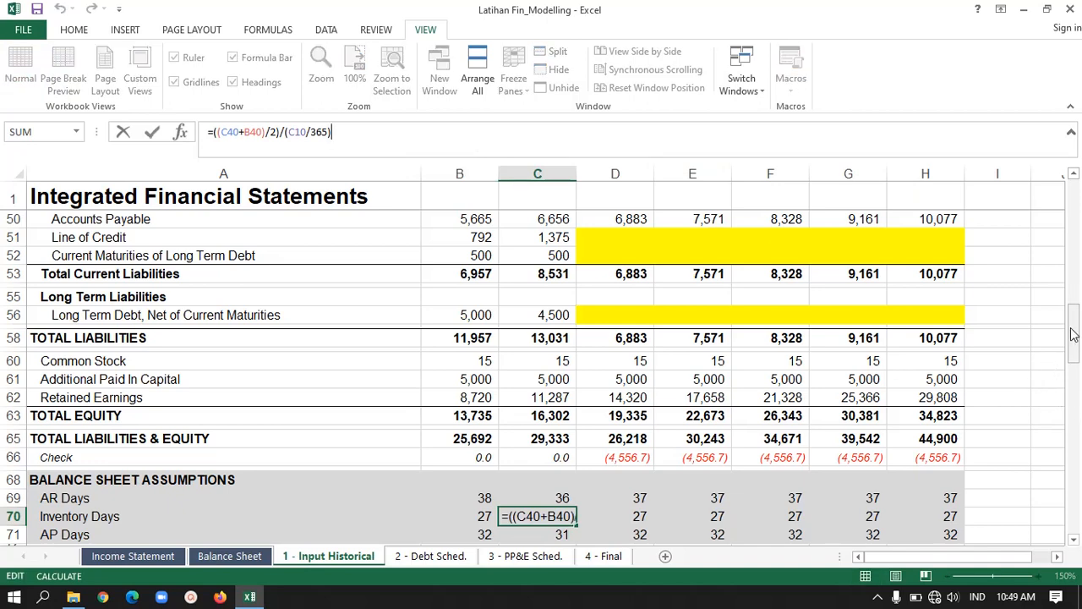
pyautogui.moveTo(1072, 334); pyautogui.dragTo(1057, 282)
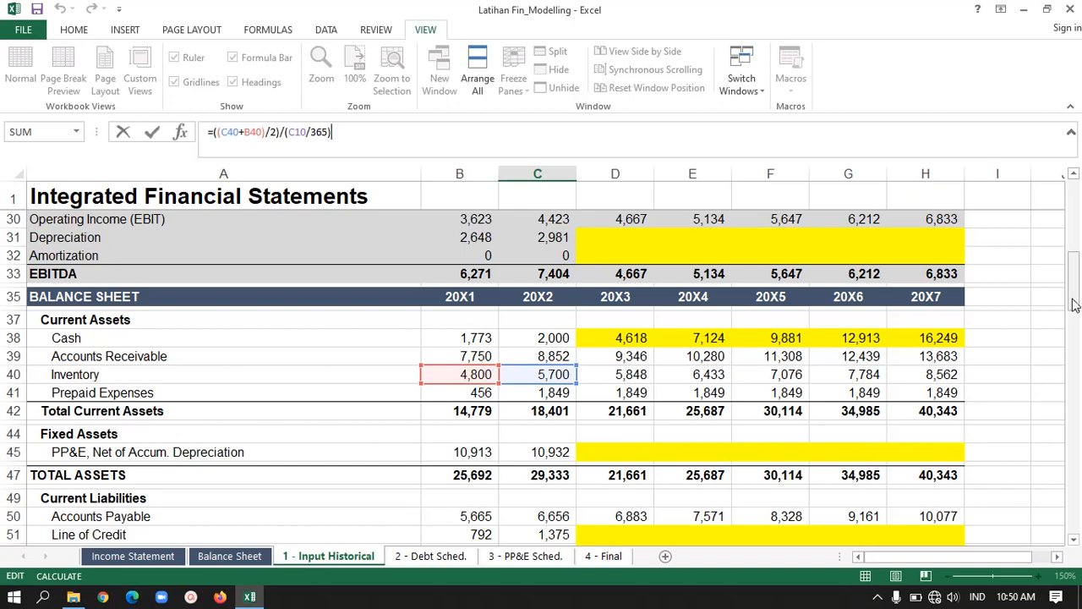
pyautogui.moveTo(1071, 304); pyautogui.dragTo(1074, 238)
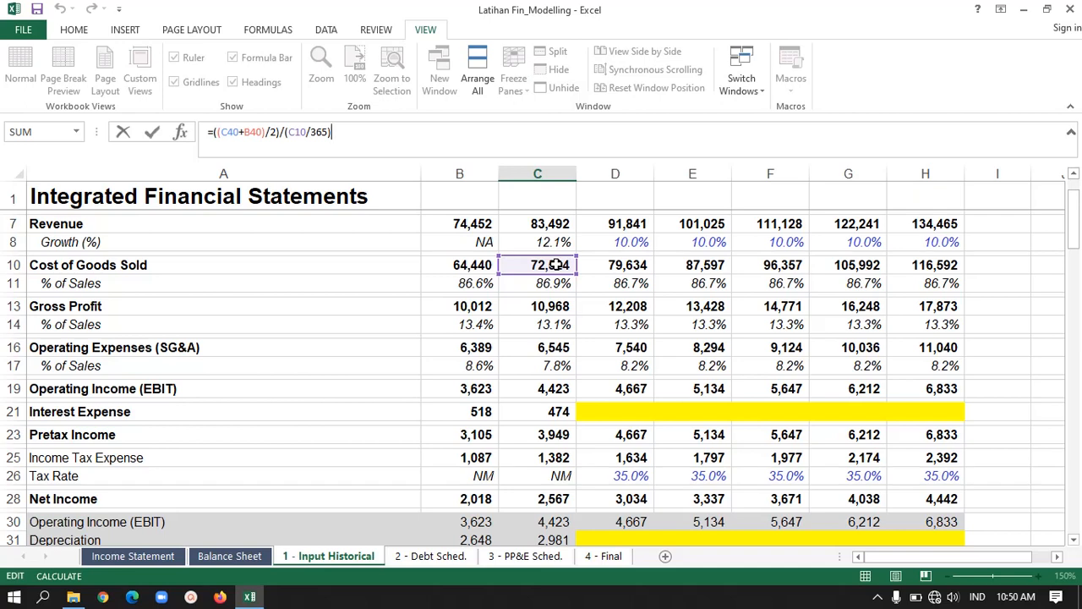
pyautogui.hotkey('ctrl', 'Return')
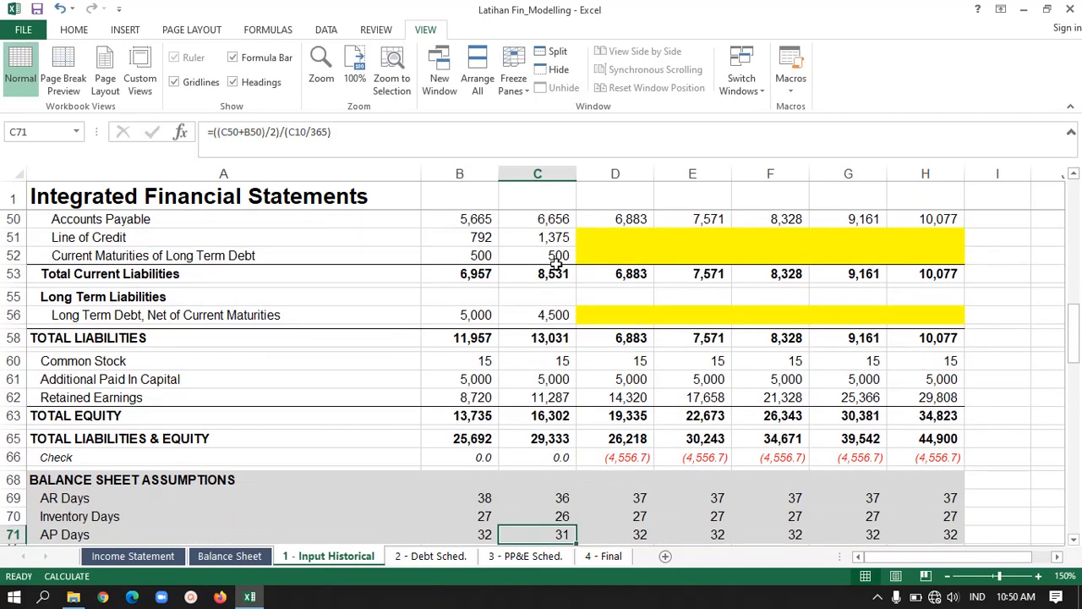
# - Check which cells the 20X3 Inventory Days average in D70 uses, and look through the projected formulas through 20X7
pyautogui.press('Up')
pyautogui.press('Right')
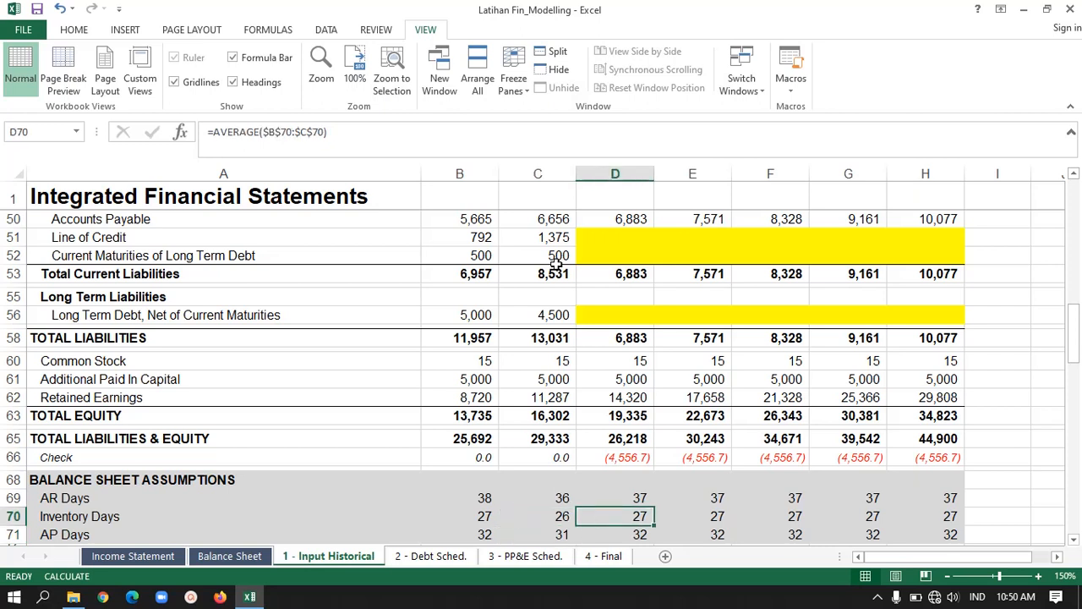
pyautogui.click(342, 129)
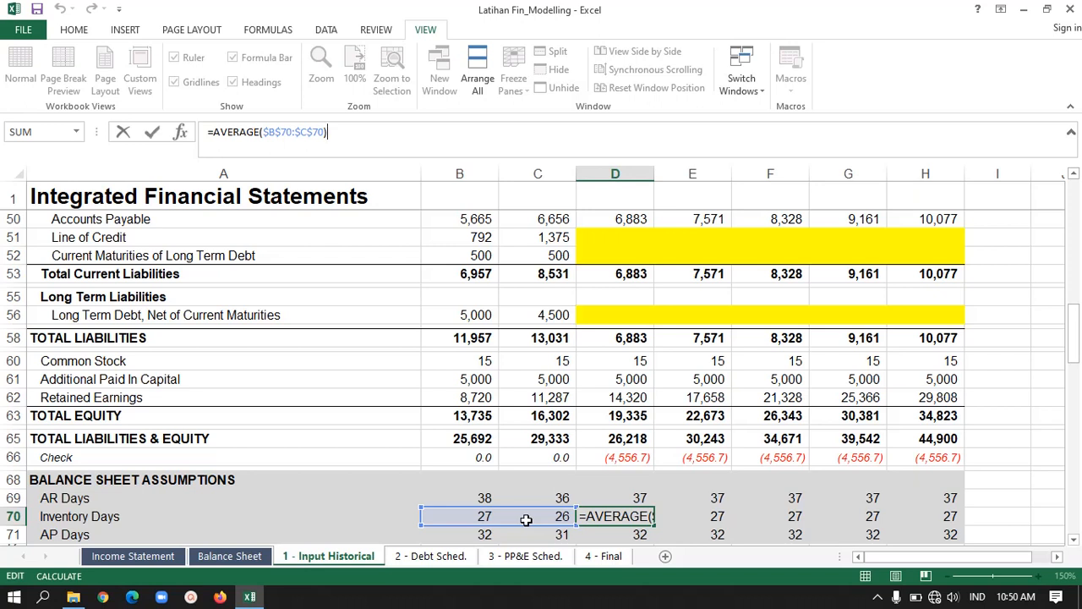
pyautogui.press('Return')
pyautogui.press('Up')
pyautogui.press('Right')
pyautogui.press('Right')
pyautogui.press('Right')
pyautogui.press('Right')
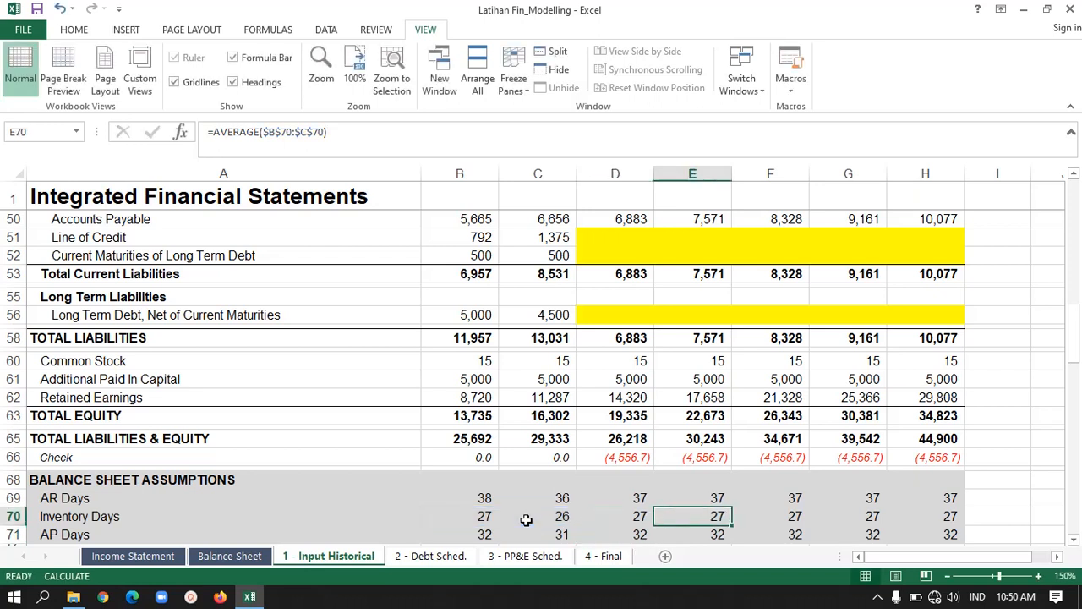
# - Examine the 20X1 AP Days formula in B71, tracing its references to Accounts Payable and Cost of Goods Sold
pyautogui.press('Down')
pyautogui.press('Down')
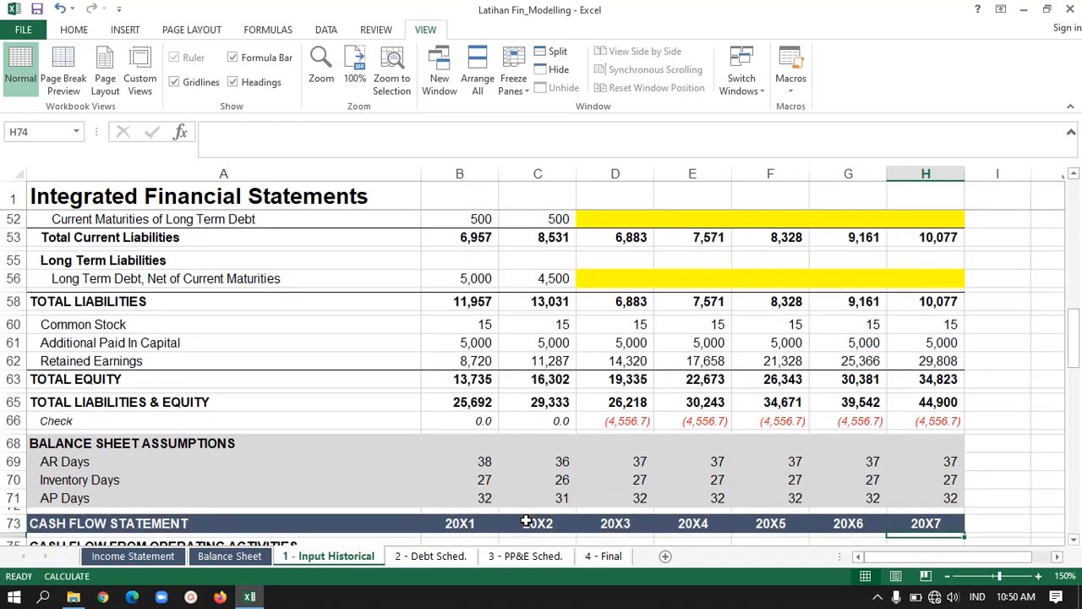
pyautogui.press('Left')
pyautogui.press('Left')
pyautogui.press('Left')
pyautogui.press('Left')
pyautogui.press('Left')
pyautogui.press('Left')
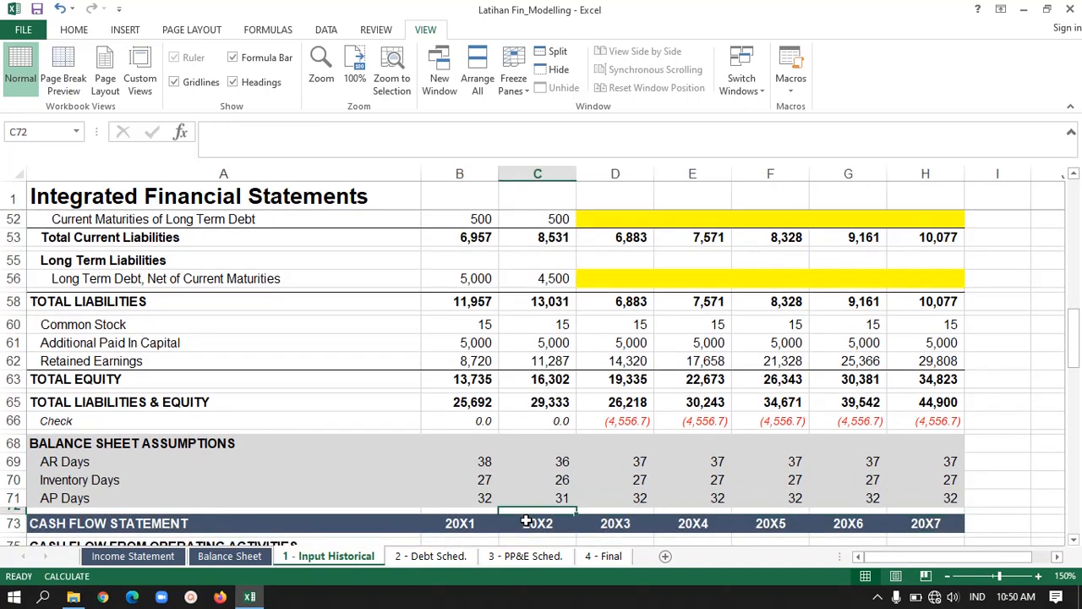
pyautogui.press('Up')
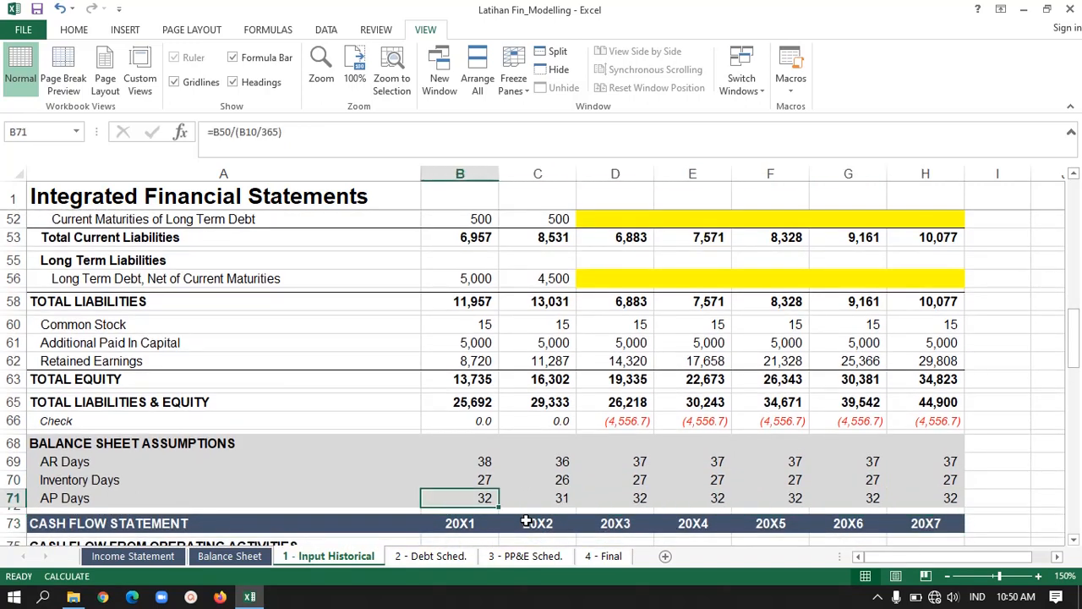
pyautogui.click(364, 133)
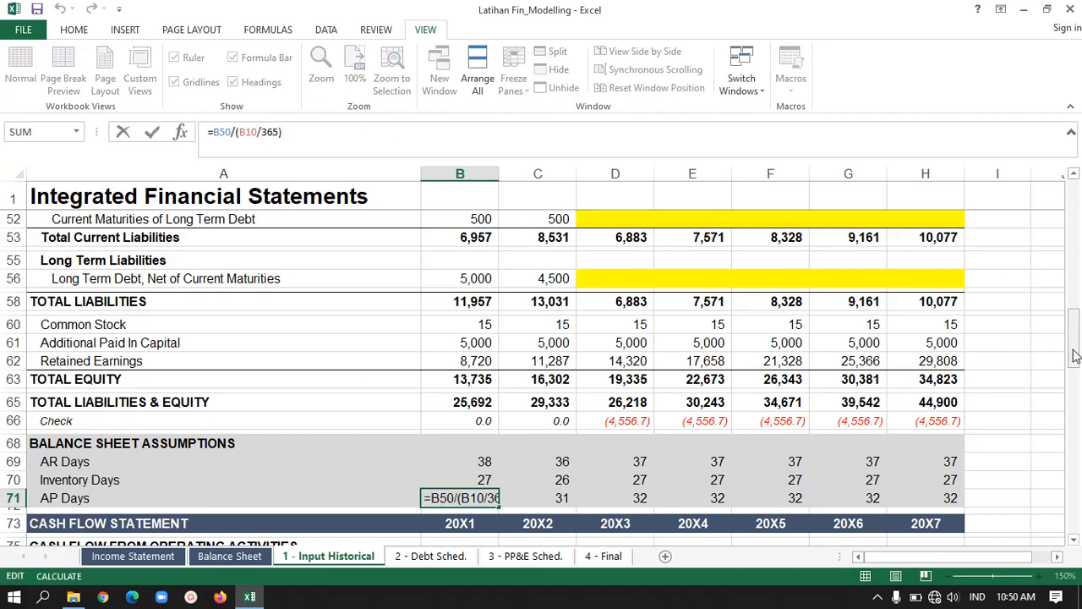
pyautogui.moveTo(1074, 346); pyautogui.dragTo(1063, 328)
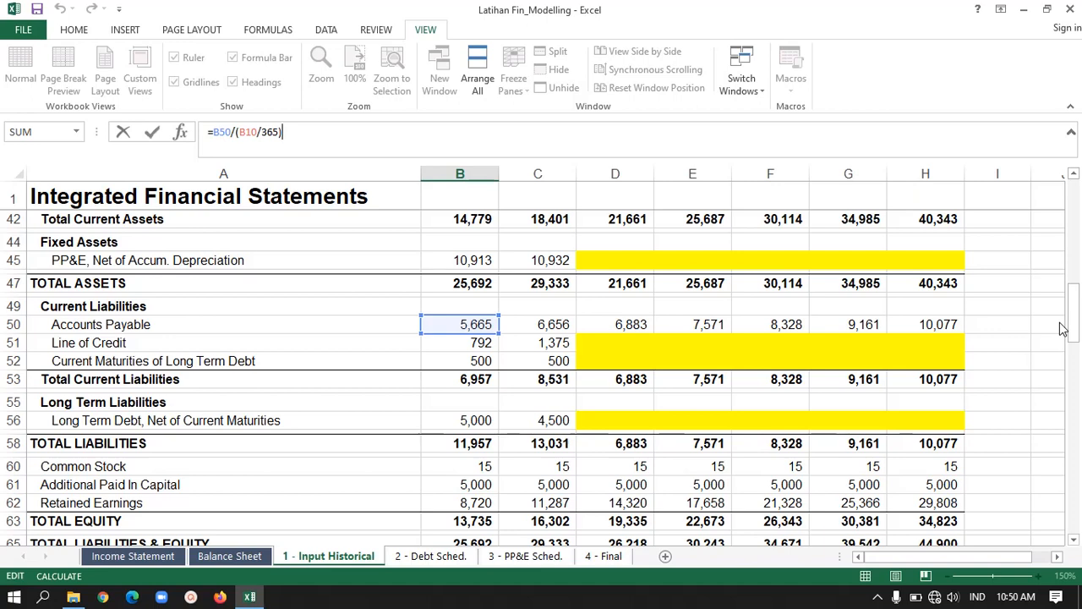
pyautogui.moveTo(1063, 328); pyautogui.dragTo(947, 213)
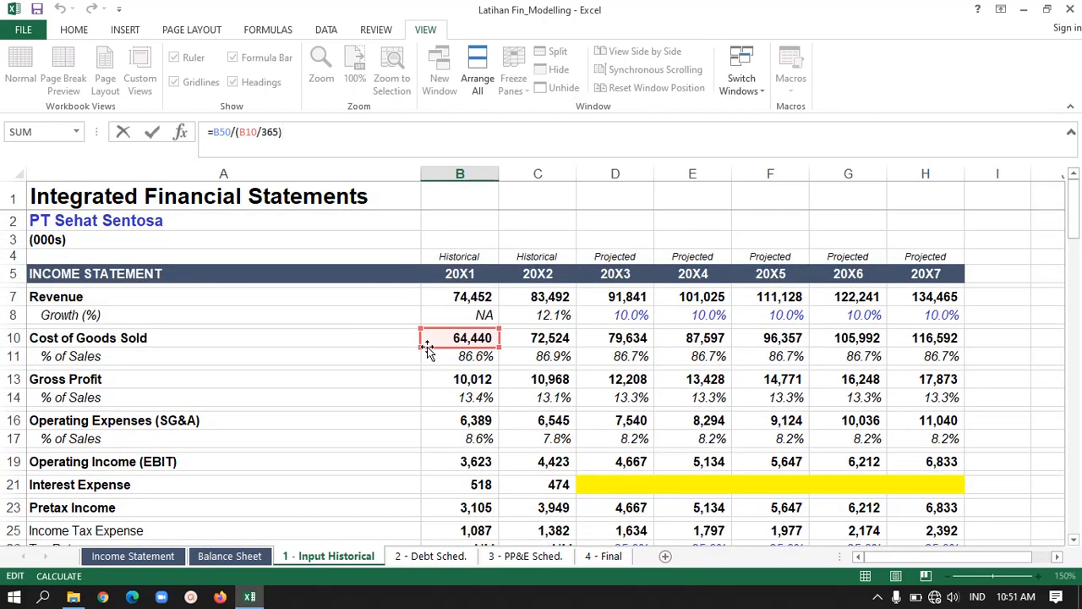
pyautogui.press('Return')
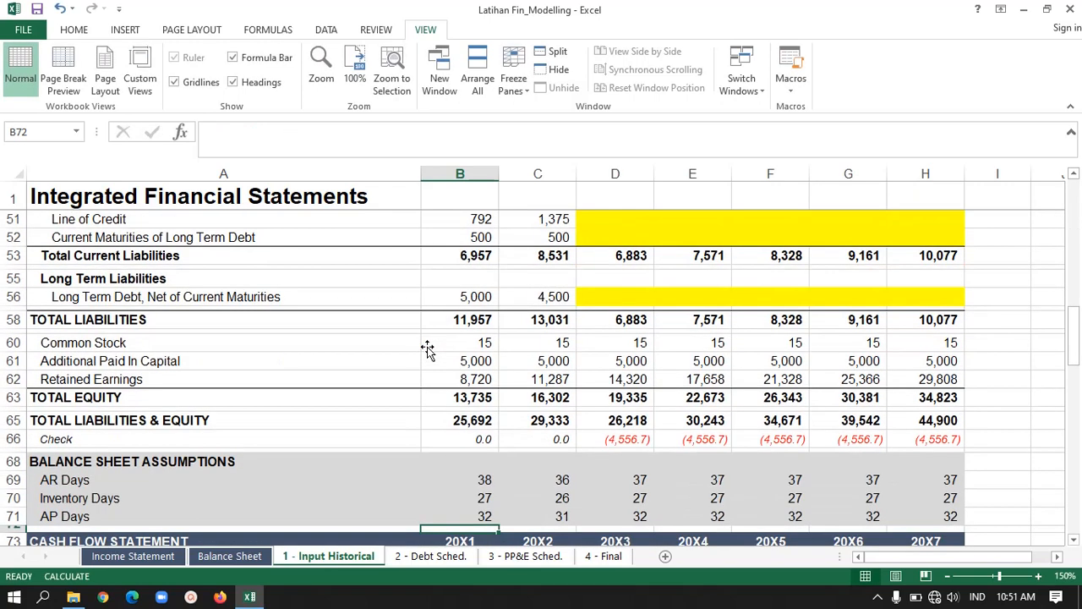
pyautogui.press('Up')
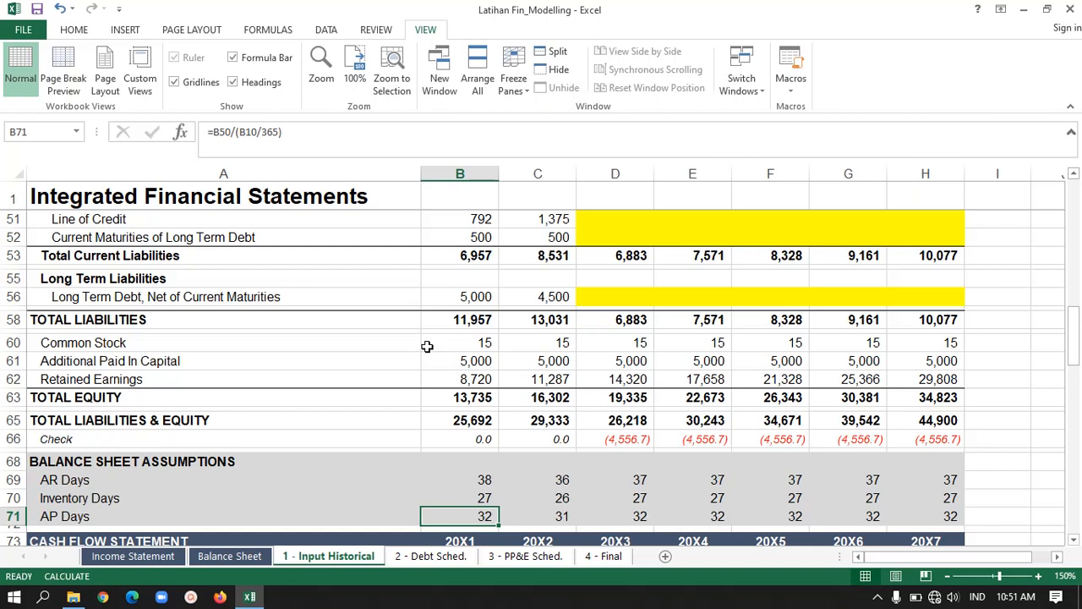
# - Trace the 20X2 AP Days formula in C71 to its Accounts Payable and Cost of Goods Sold cells, and view D71's projected formula
pyautogui.press('Right')
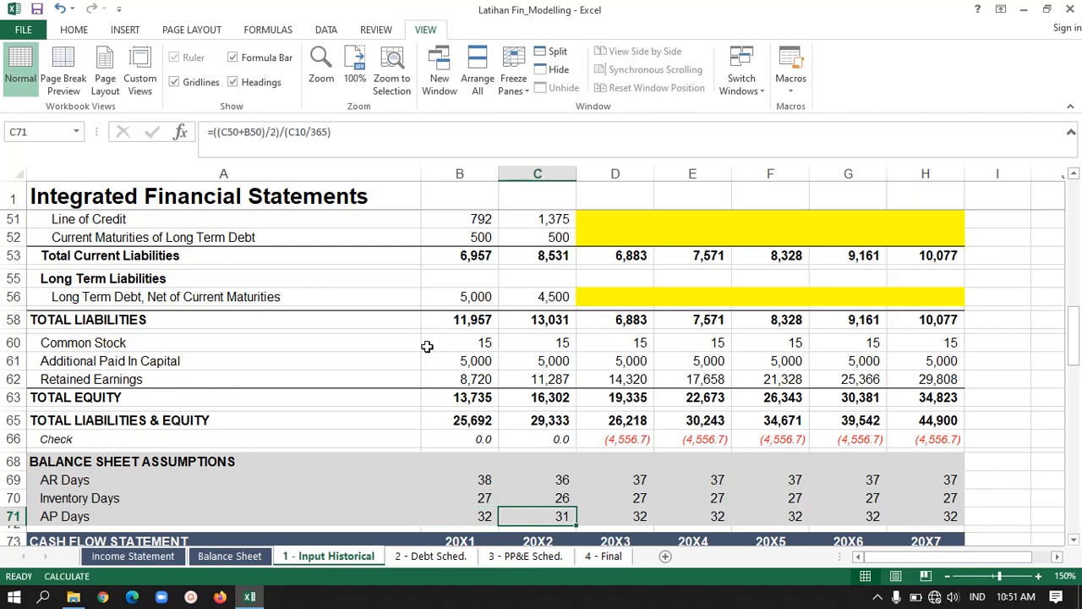
pyautogui.click(340, 136)
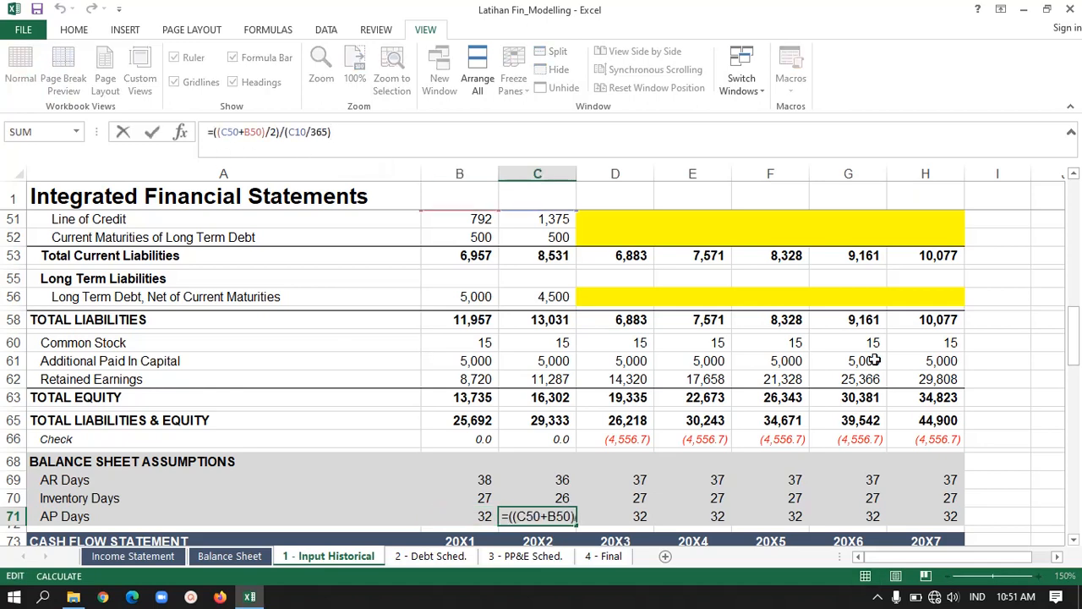
pyautogui.moveTo(1075, 356); pyautogui.dragTo(1073, 283)
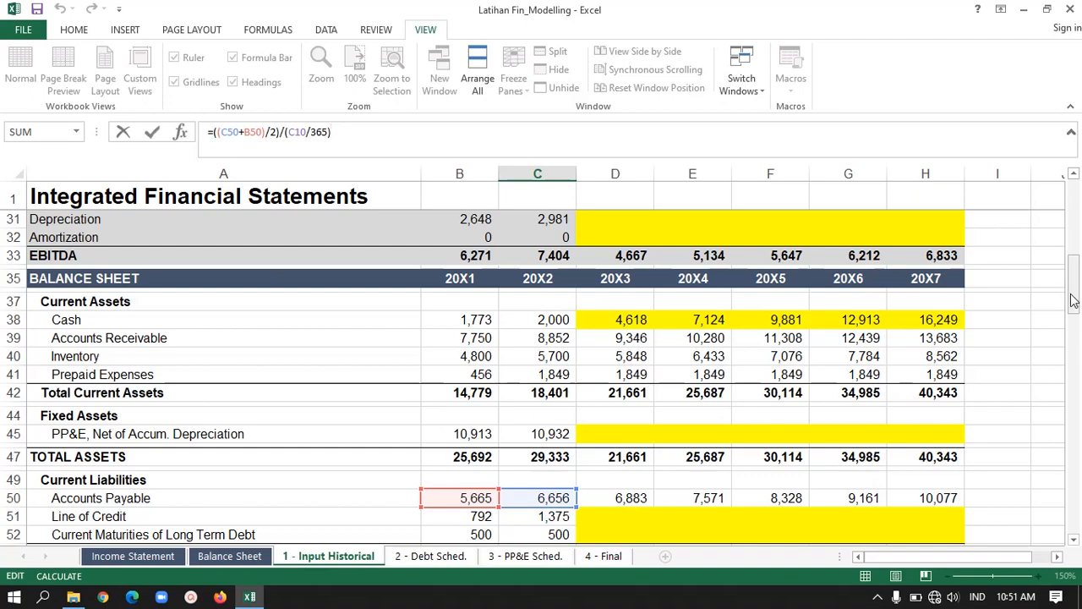
pyautogui.moveTo(1074, 301); pyautogui.dragTo(1075, 199)
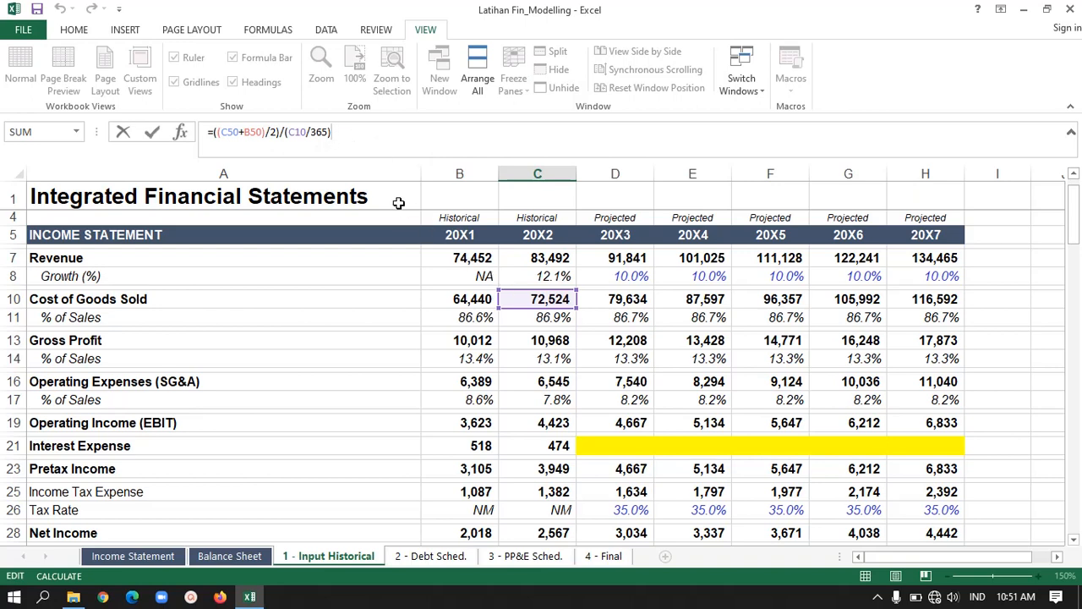
pyautogui.press('Escape')
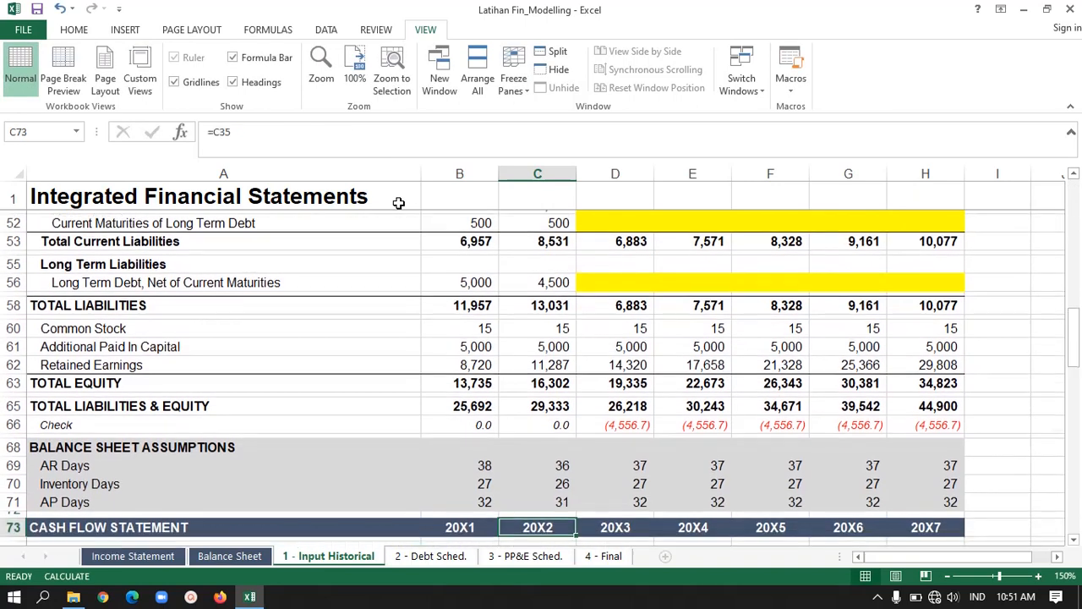
pyautogui.press('Right')
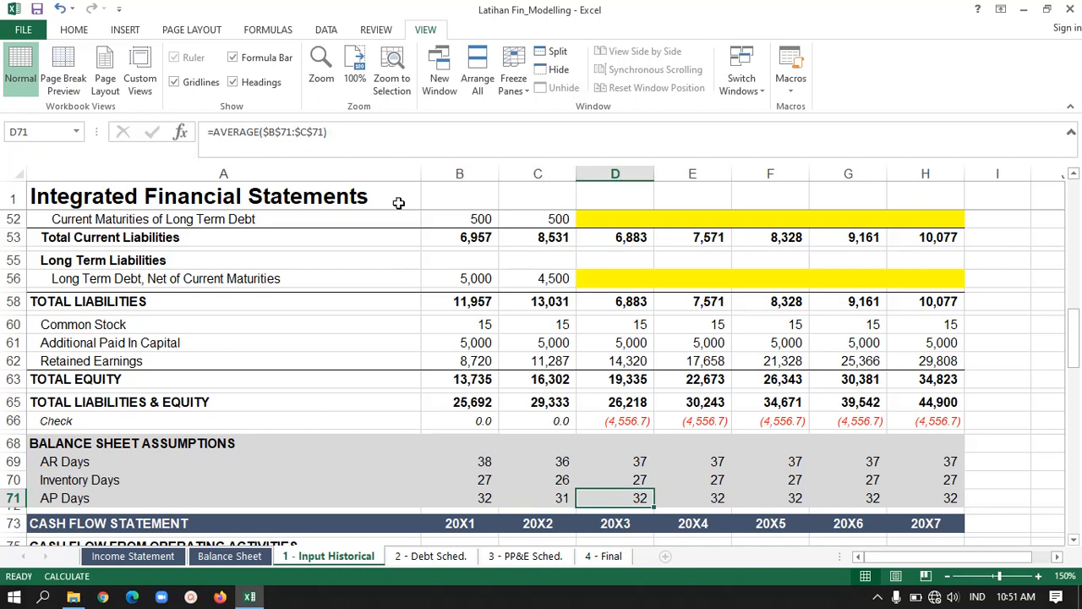
# - Look through the projected AP Days formulas in row 71 from 20X3 to 20X7
pyautogui.press('Right')
pyautogui.press('Right')
pyautogui.press('Right')
pyautogui.press('Right')
pyautogui.press('Right')
pyautogui.press('Left')
pyautogui.press('Left')
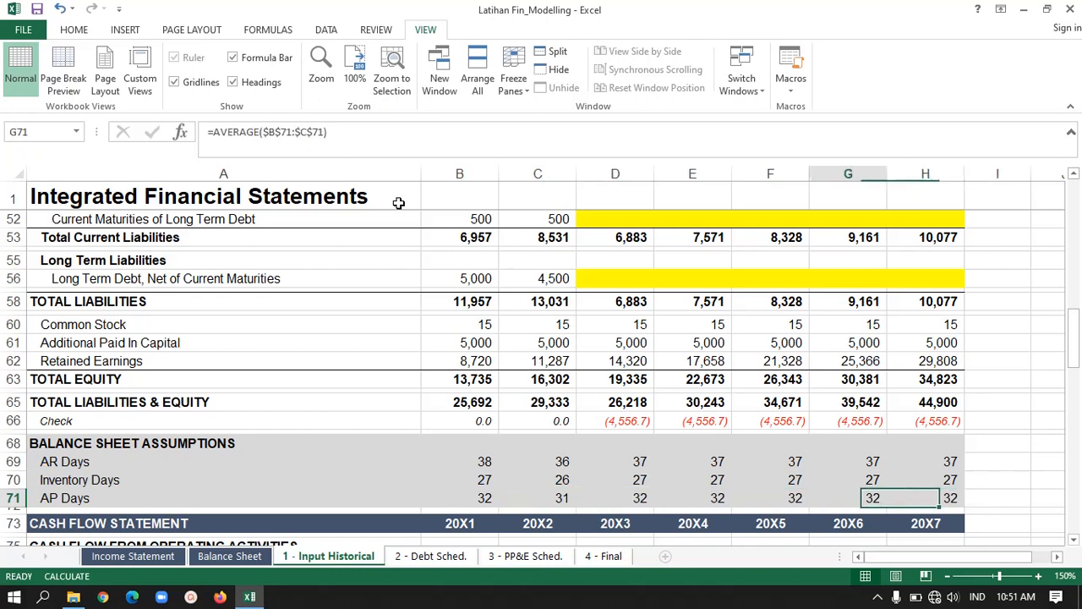
pyautogui.press('Left')
pyautogui.press('Left')
pyautogui.press('Left')
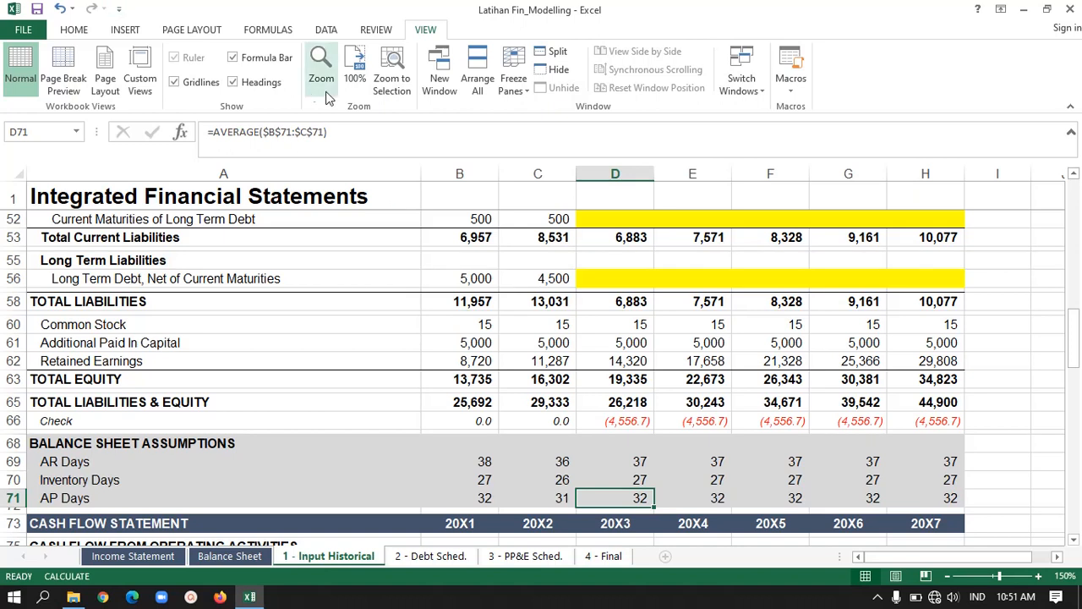
# - Check which historical cells the 20X3 AP Days average in D71 uses, and compare the formulas through H71
pyautogui.press('F2')
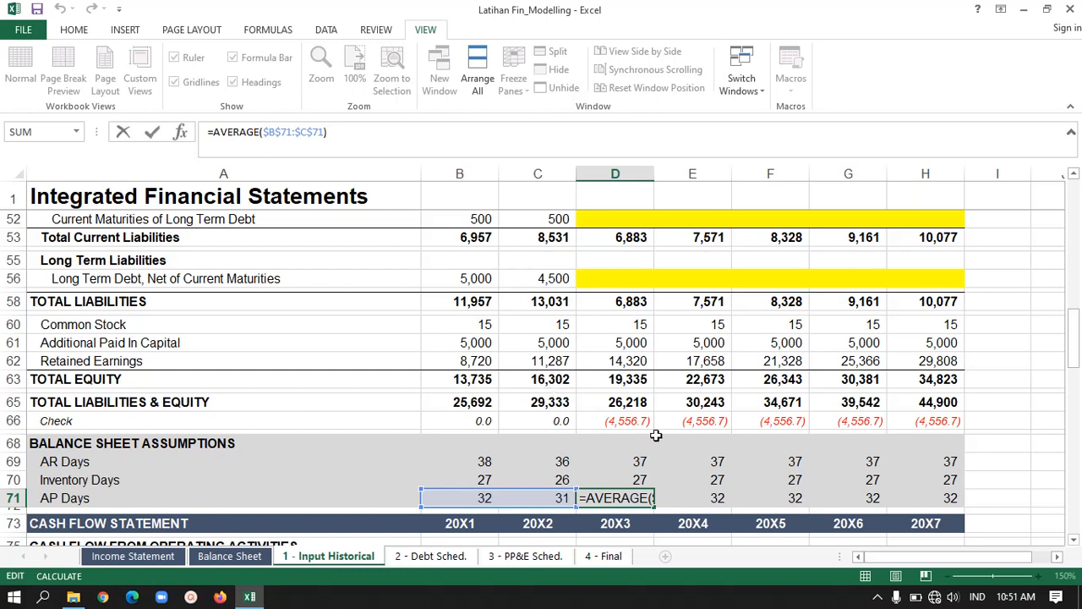
pyautogui.hotkey('ctrl', 'Return')
pyautogui.press('Right')
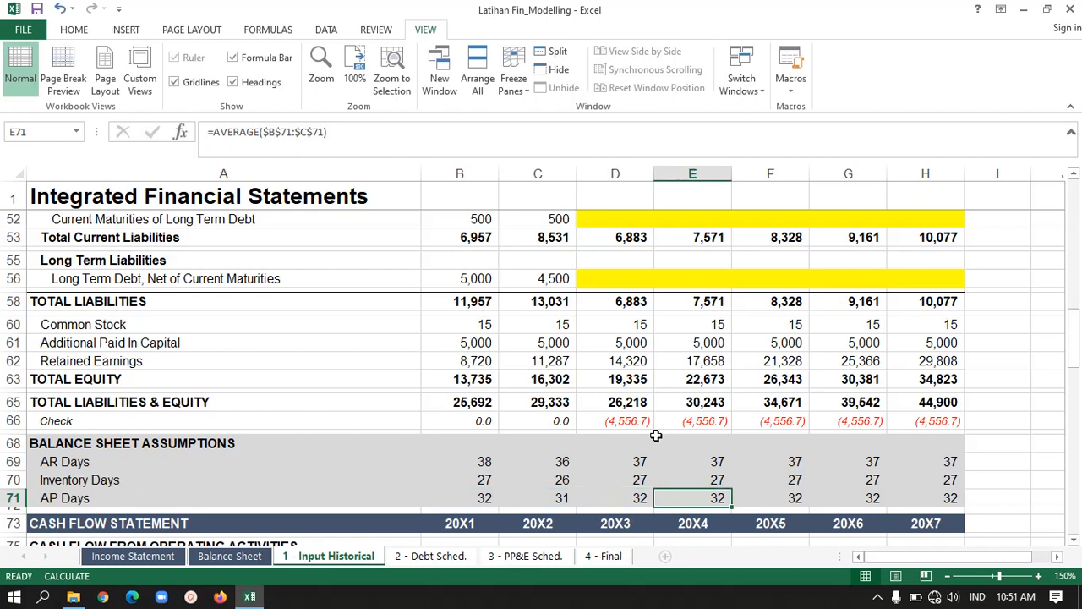
pyautogui.press('Right')
pyautogui.press('Right')
pyautogui.press('Right')
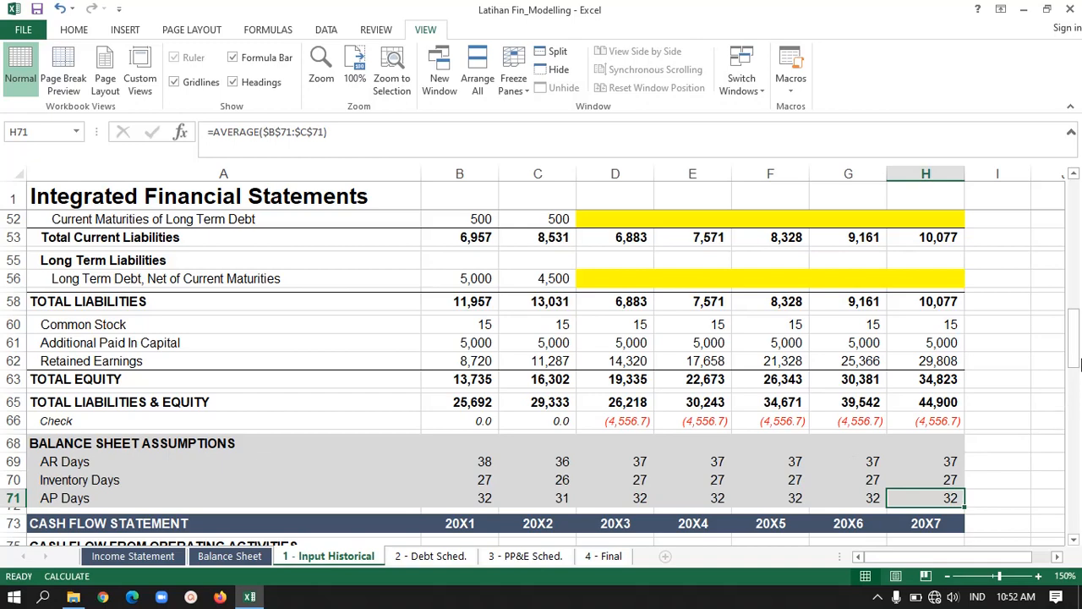
# - Go back to the balance sheet's Current Assets section and look over the Cash, Accounts Receivable and Inventory lines
pyautogui.moveTo(1077, 362); pyautogui.dragTo(1077, 286)
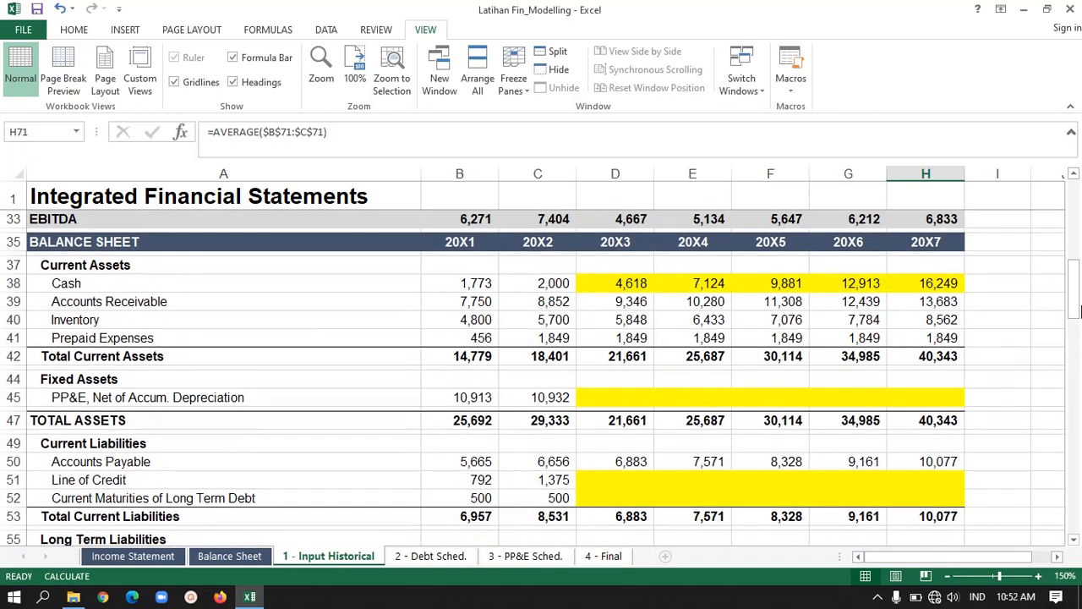
pyautogui.click(435, 305)
pyautogui.press('Up')
pyautogui.press('Left')
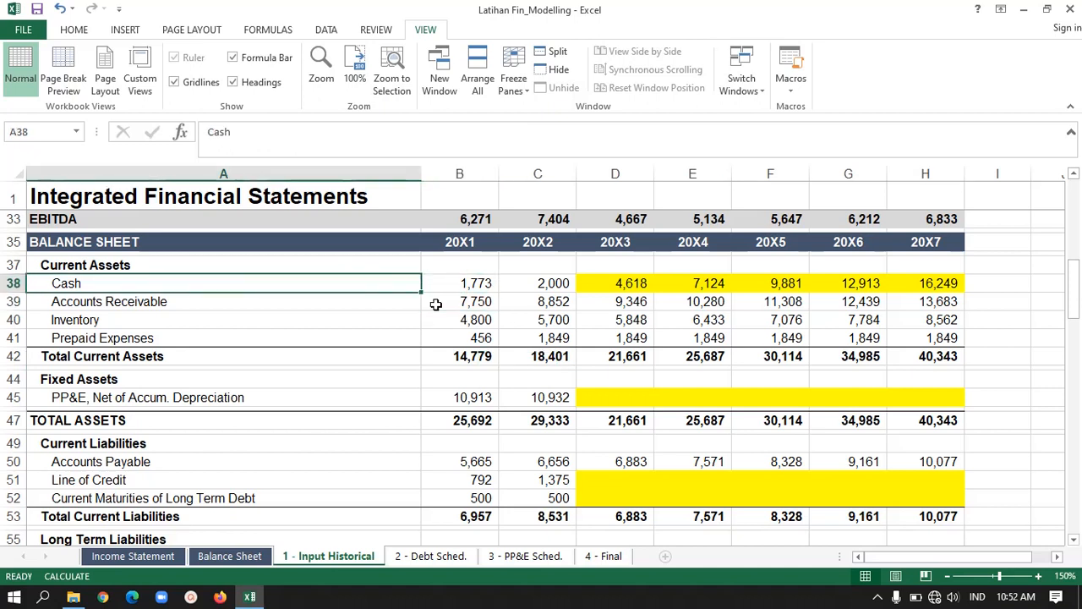
pyautogui.press('Down')
pyautogui.press('Down')
pyautogui.press('Up')
pyautogui.press('Right')
pyautogui.press('Left')
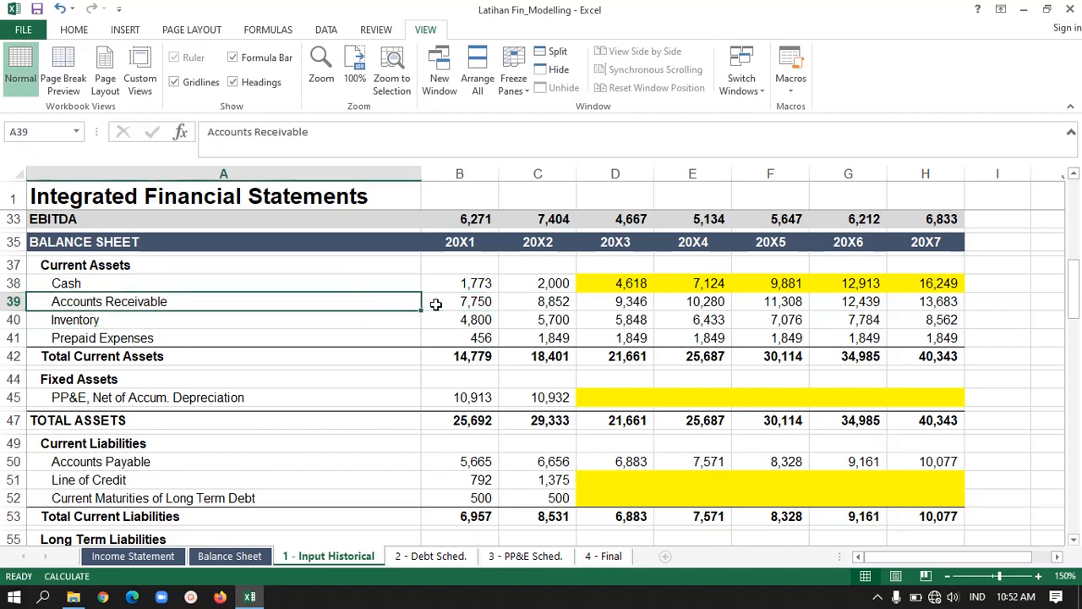
# - Examine the 20X3 Accounts Receivable formula in D39, tracing its references to Revenue in D7 and AR Days in D69
pyautogui.press('Right')
pyautogui.press('Left')
pyautogui.press('Right')
pyautogui.press('Right')
pyautogui.press('Right')
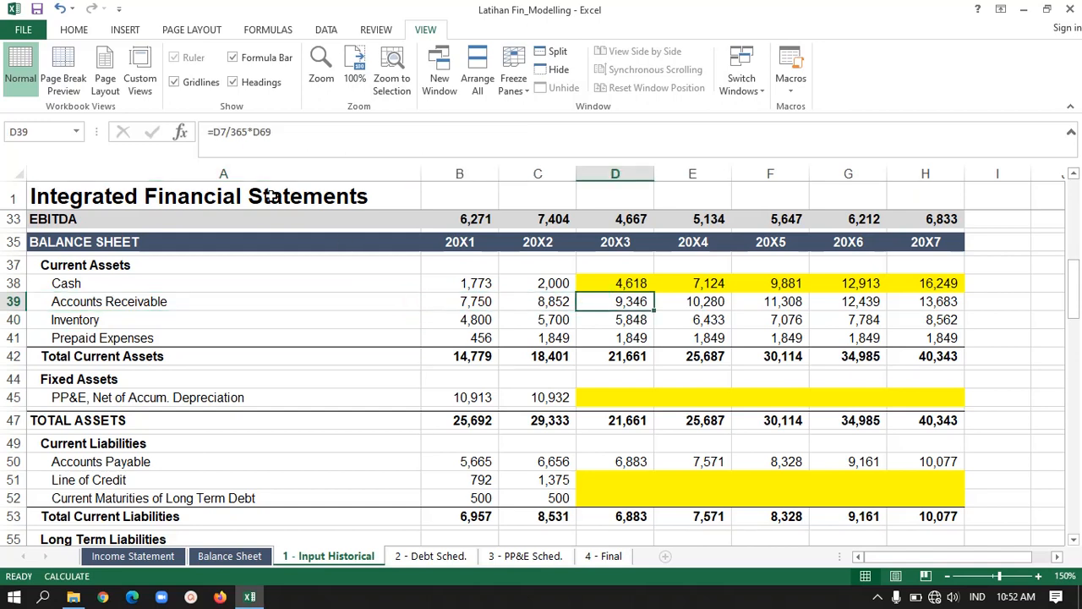
pyautogui.click(286, 134)
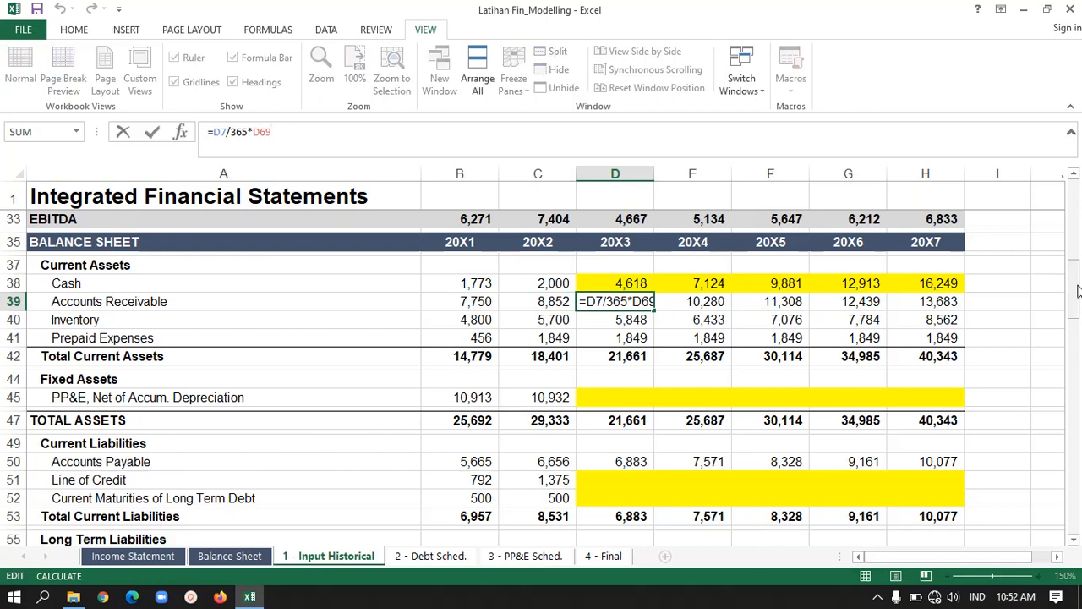
pyautogui.moveTo(1078, 290); pyautogui.dragTo(1045, 214)
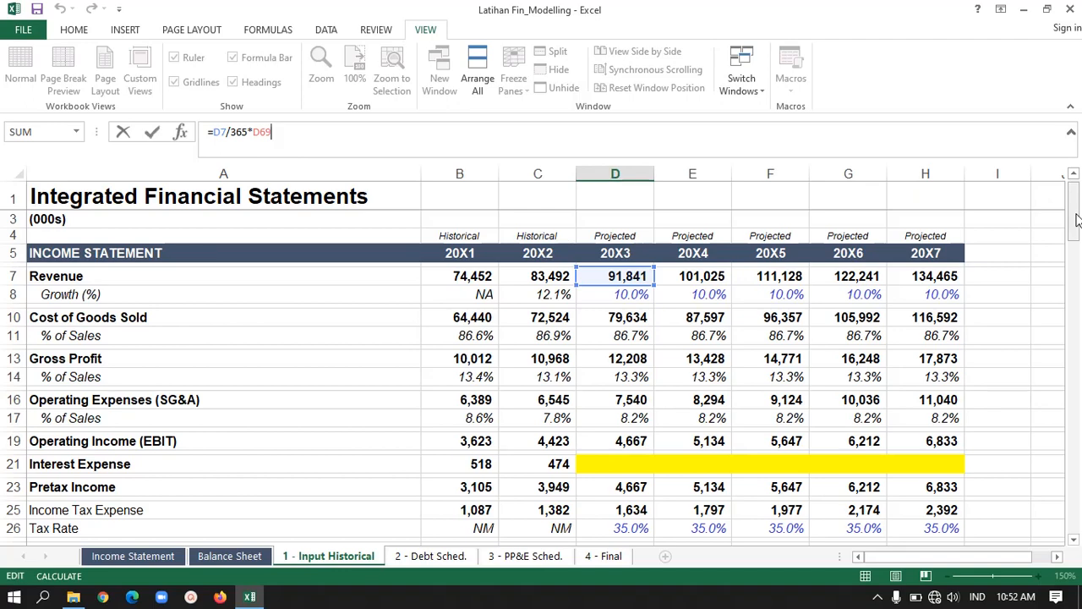
pyautogui.moveTo(1077, 220); pyautogui.dragTo(1078, 370)
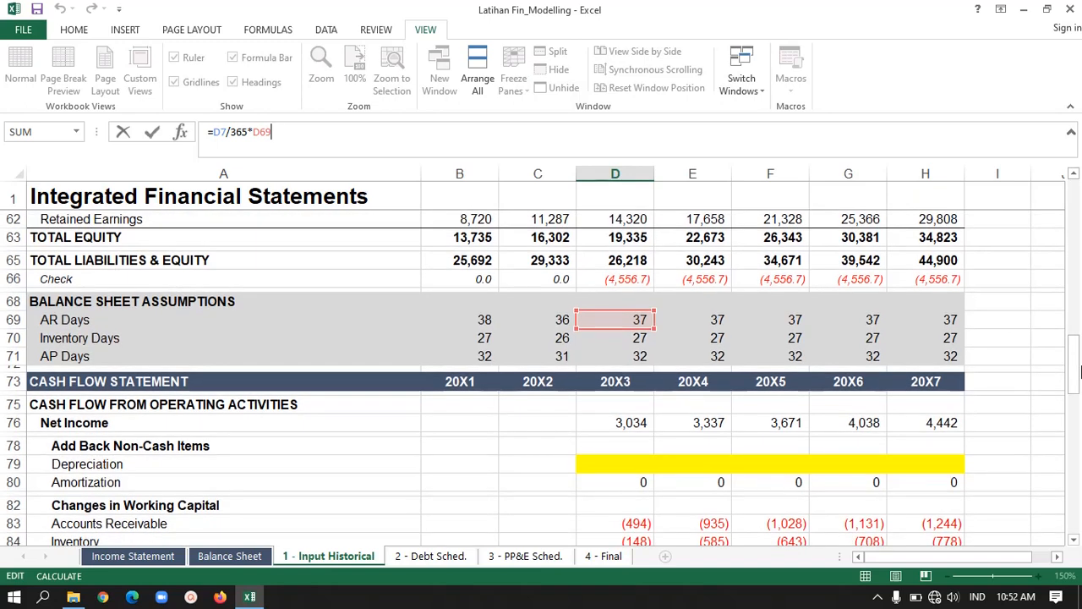
pyautogui.press('Return')
pyautogui.press('Up')
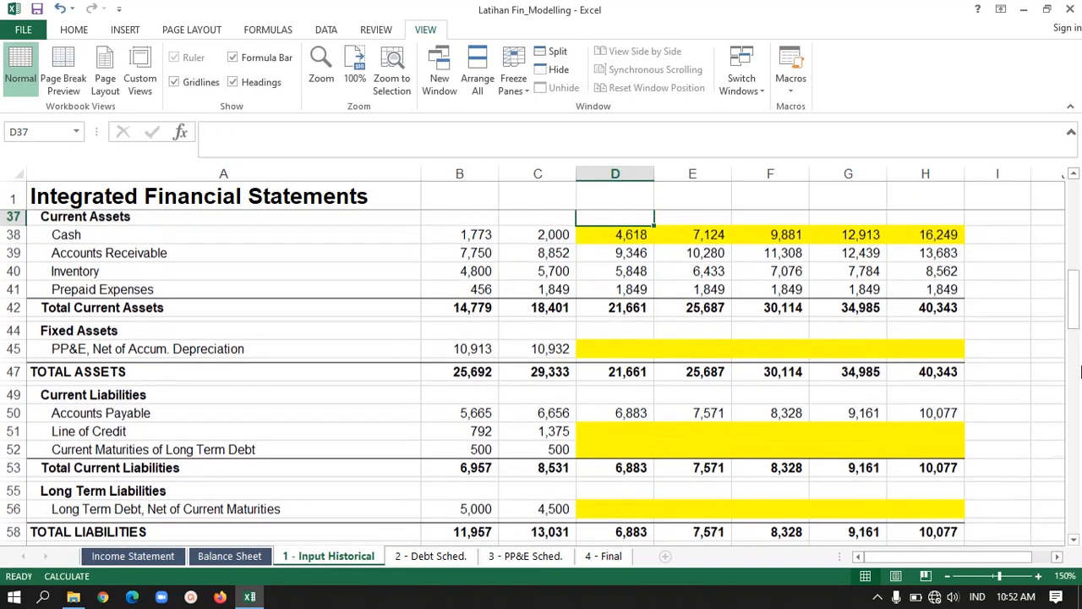
# - Select the projected Accounts Receivable cells D39:H39 to review them across 20X3 to 20X7
pyautogui.press('Down')
pyautogui.press('Down')
pyautogui.press('Right')
pyautogui.press('Left')
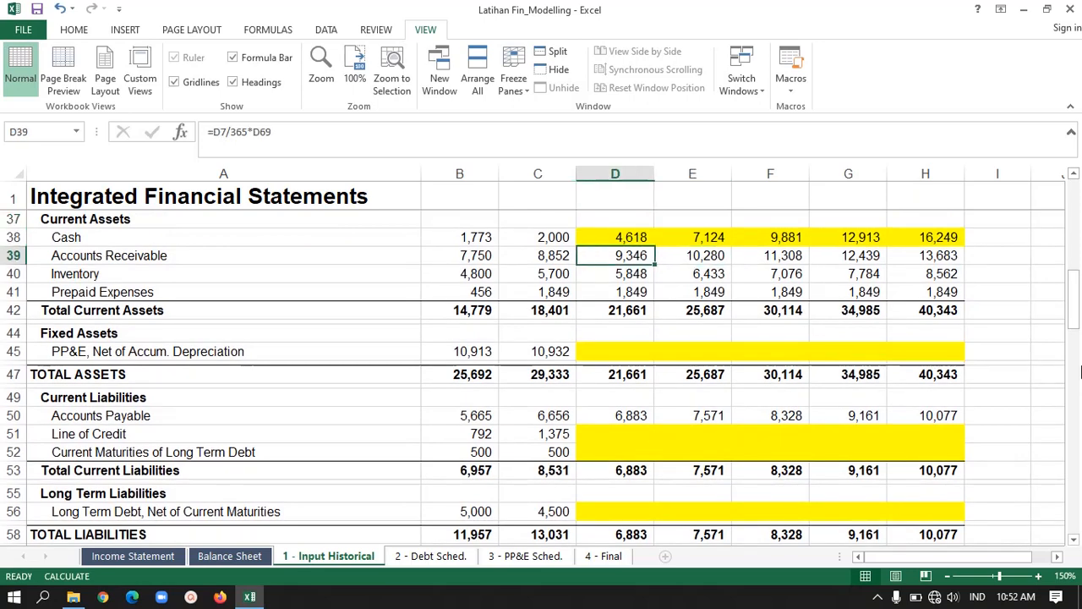
pyautogui.hotkey('shift', 'Right')
pyautogui.hotkey('shift', 'Right')
pyautogui.hotkey('shift', 'Right')
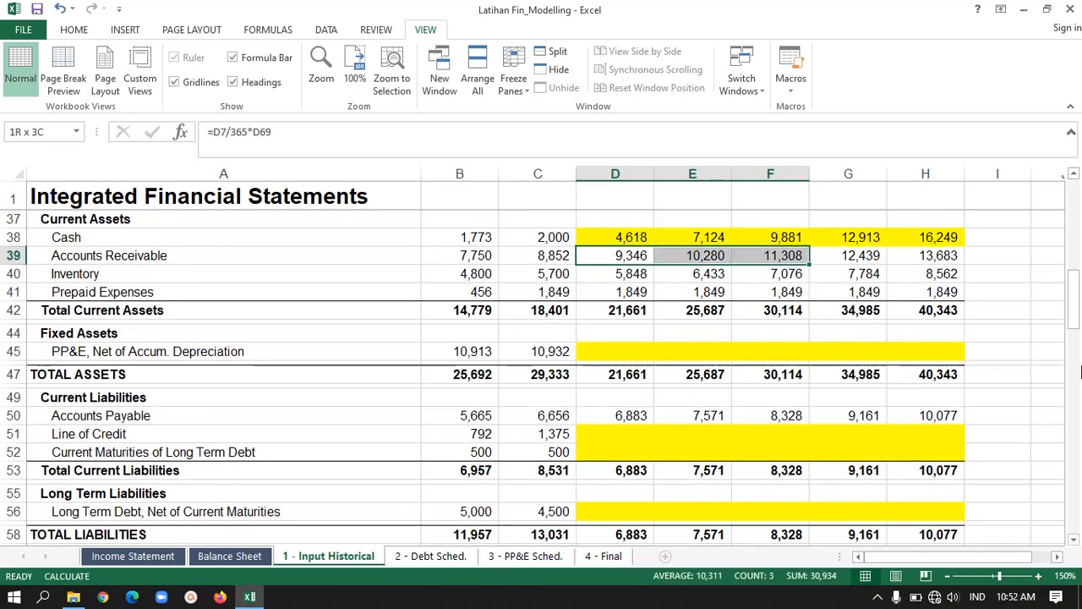
pyautogui.hotkey('shift', 'Right')
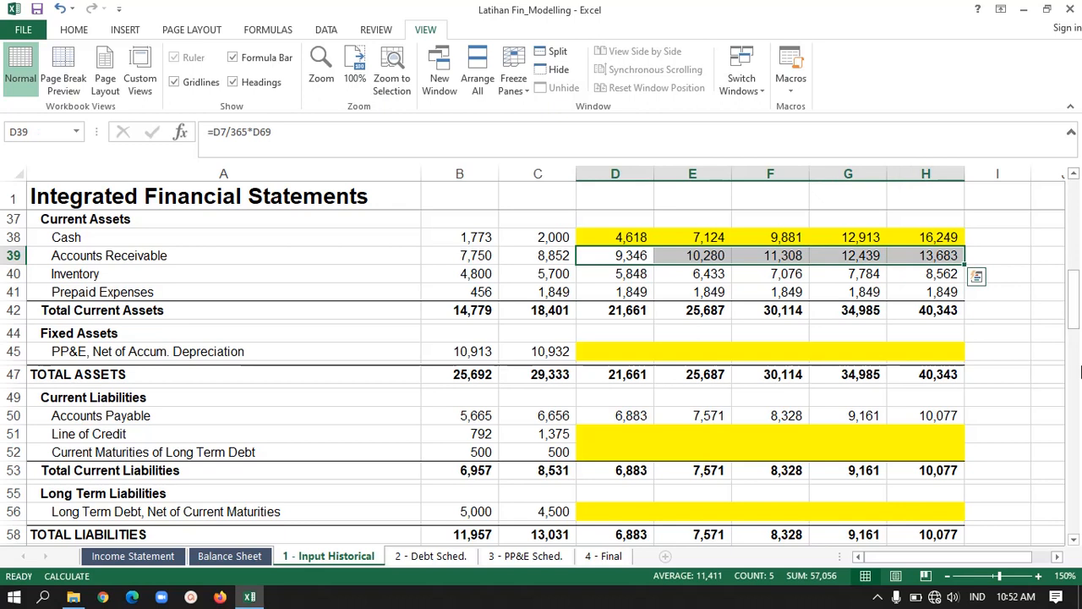
# - Examine the 20X3 Inventory formula in D40, tracing its references to Cost of Goods Sold in D10 and Inventory Days in D70
pyautogui.press('Down')
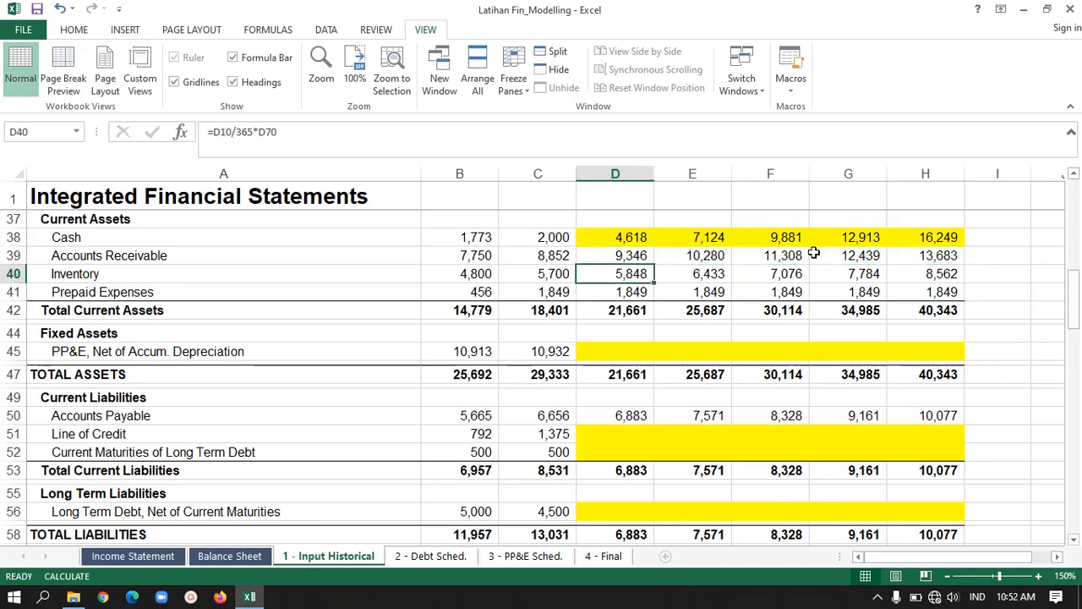
pyautogui.click(309, 149)
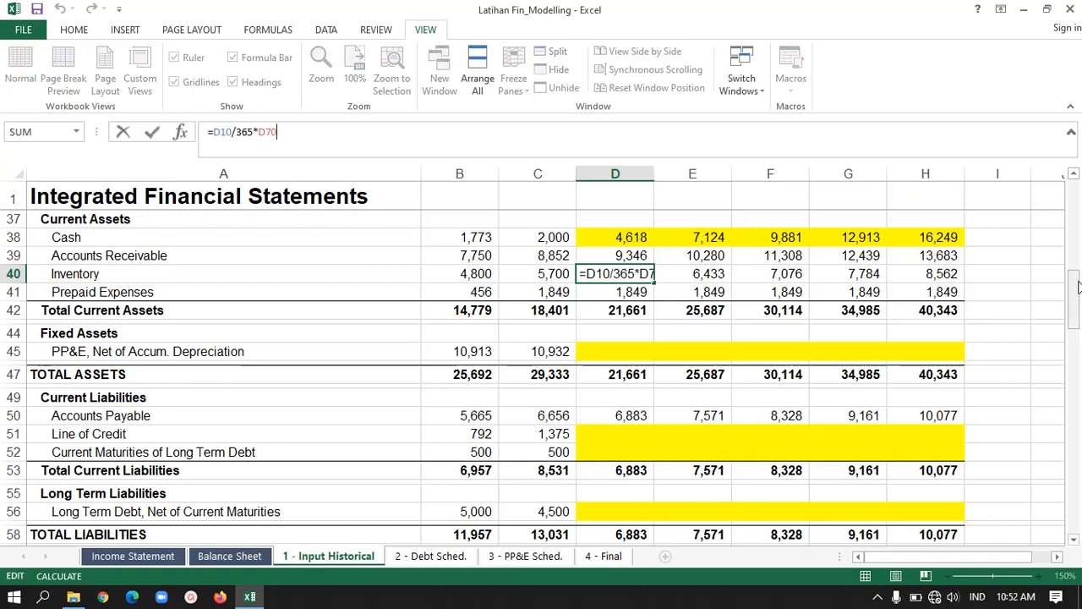
pyautogui.moveTo(1078, 287); pyautogui.dragTo(1077, 171)
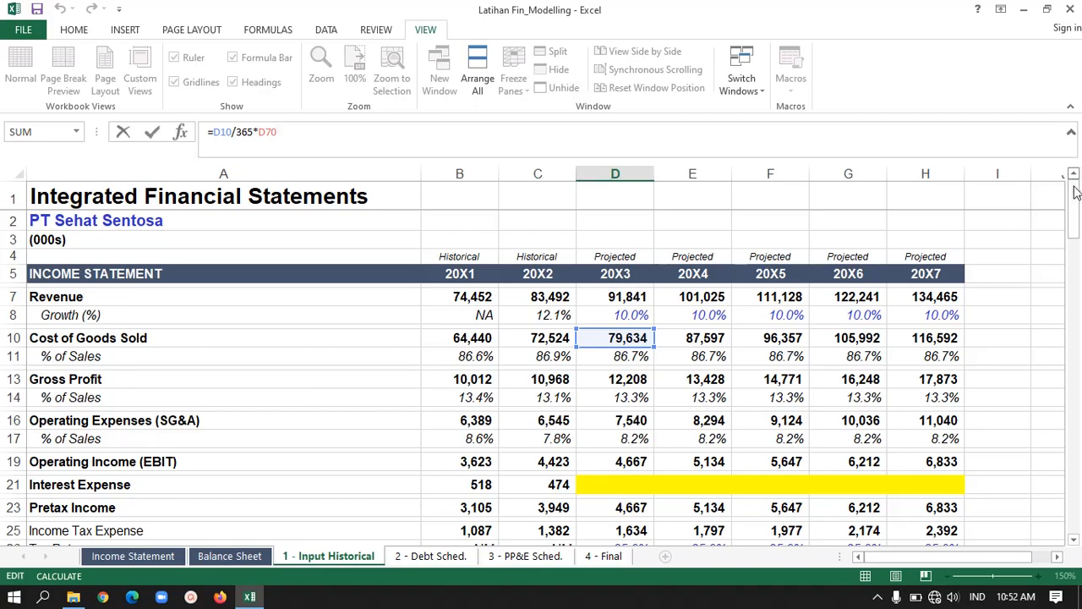
pyautogui.moveTo(1076, 193); pyautogui.dragTo(1076, 334)
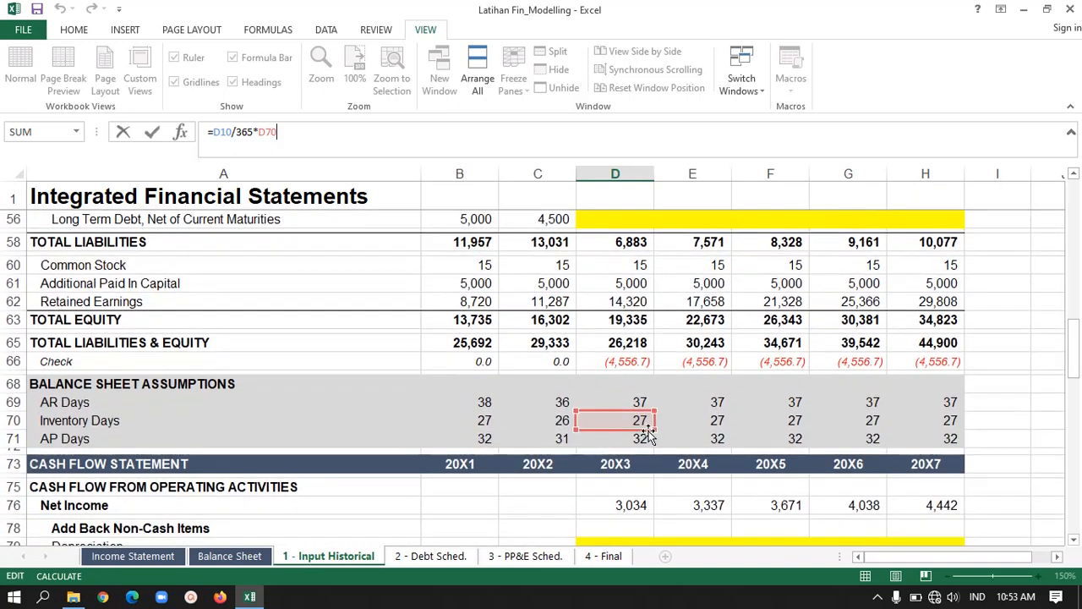
pyautogui.press('Return')
# - Select the projected Inventory cells D40:H40 to review them across 20X3 to 20X7
pyautogui.press('Up')
pyautogui.press('Up')
pyautogui.press('Up')
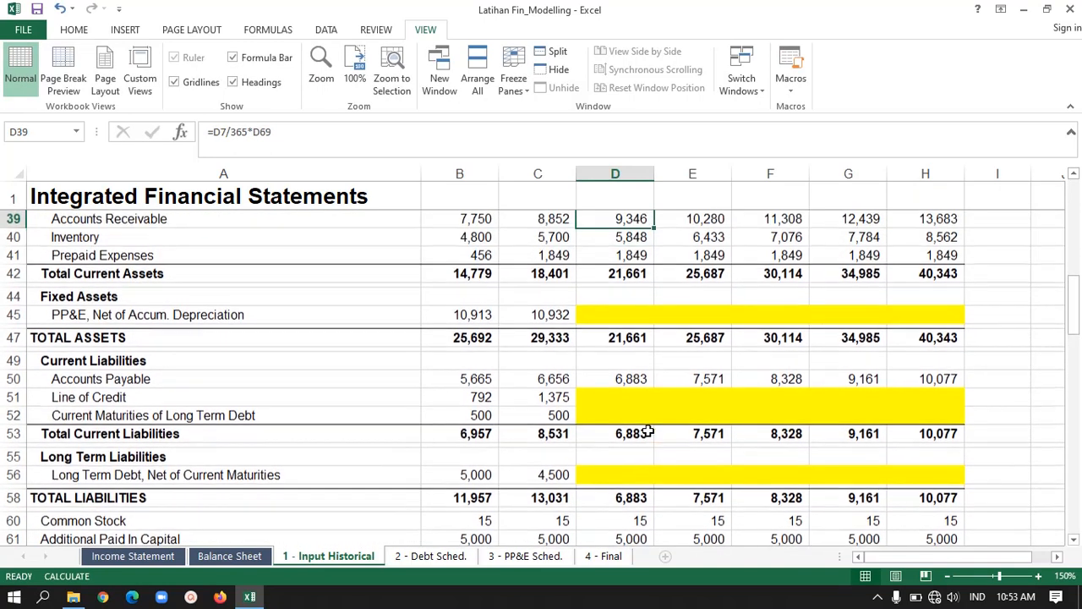
pyautogui.press('Down')
pyautogui.press('Down')
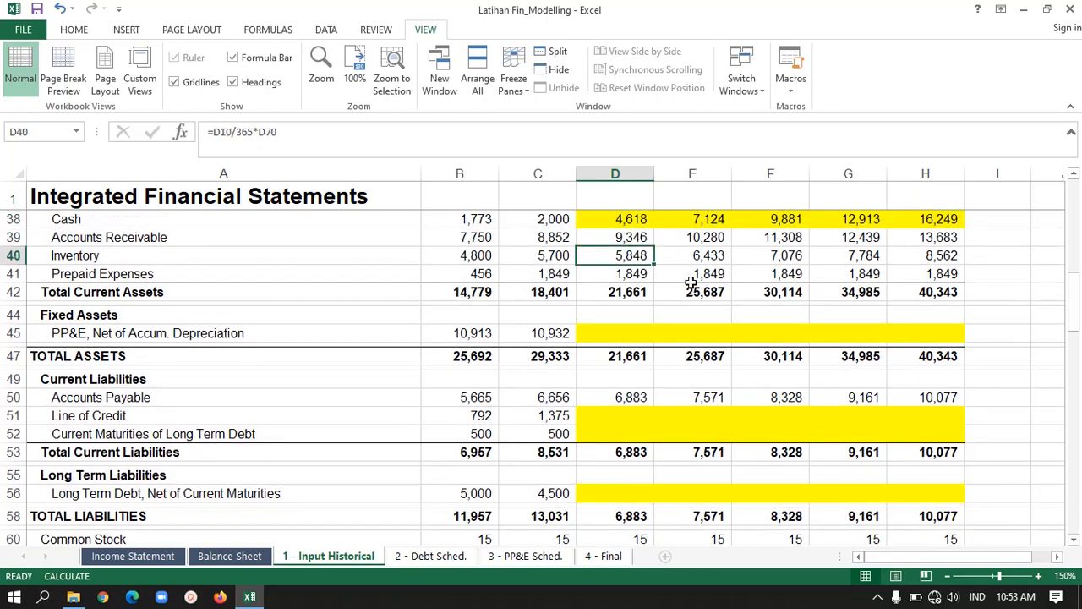
pyautogui.hotkey('shift', 'Right')
pyautogui.hotkey('shift', 'Right')
pyautogui.hotkey('shift', 'Right')
pyautogui.hotkey('shift', 'Right')
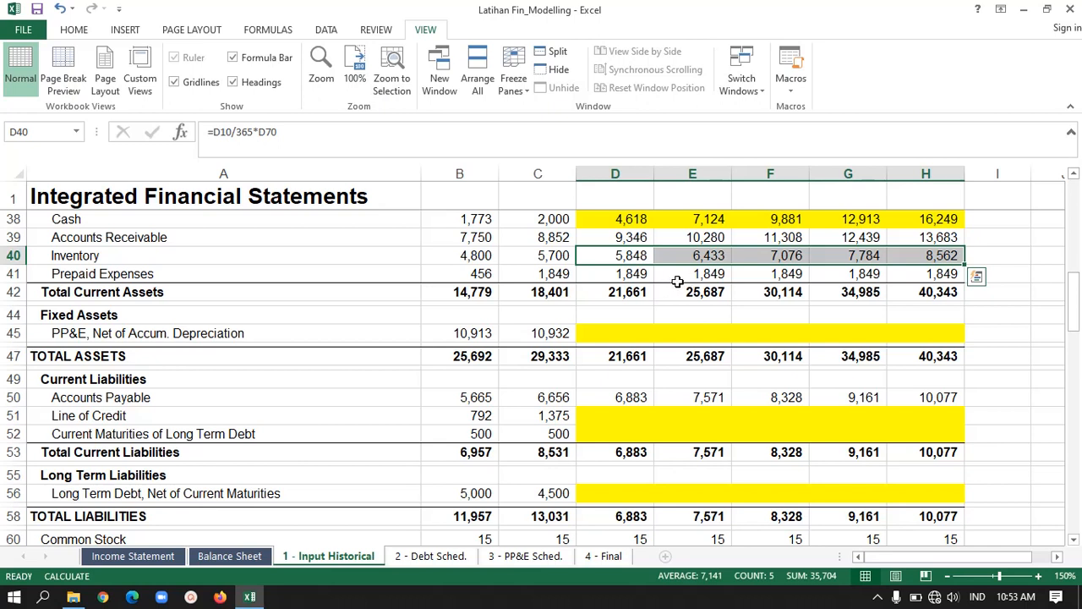
# - Compare the 20X2 Prepaid Expenses source in C41 with the 20X3 projected formula in D41
pyautogui.press('Down')
pyautogui.press('Left')
pyautogui.press('Right')
pyautogui.press('Left')
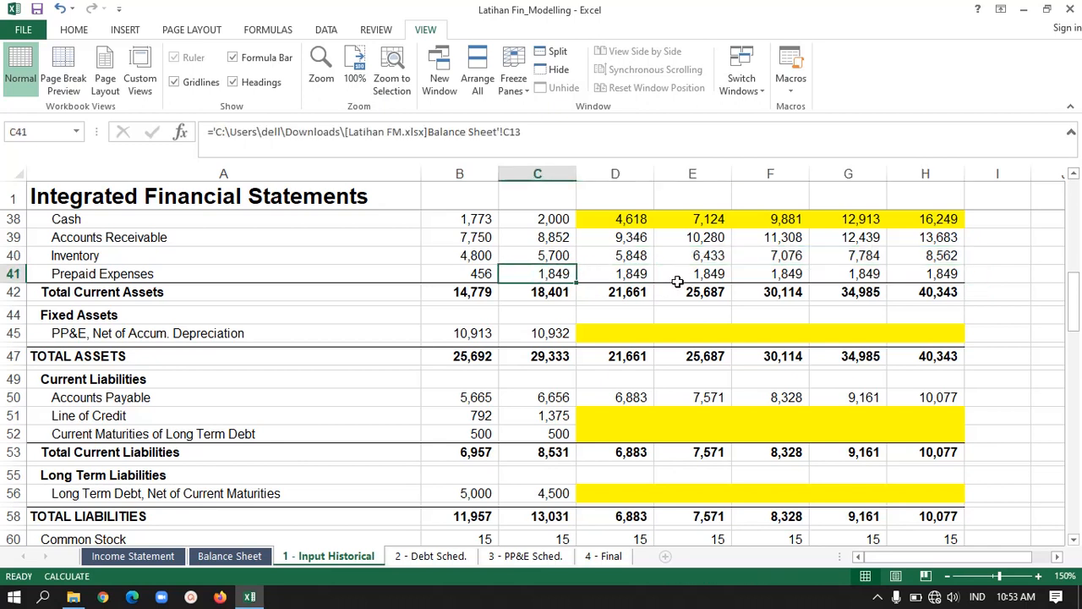
pyautogui.press('Left')
pyautogui.press('Right')
pyautogui.press('Right')
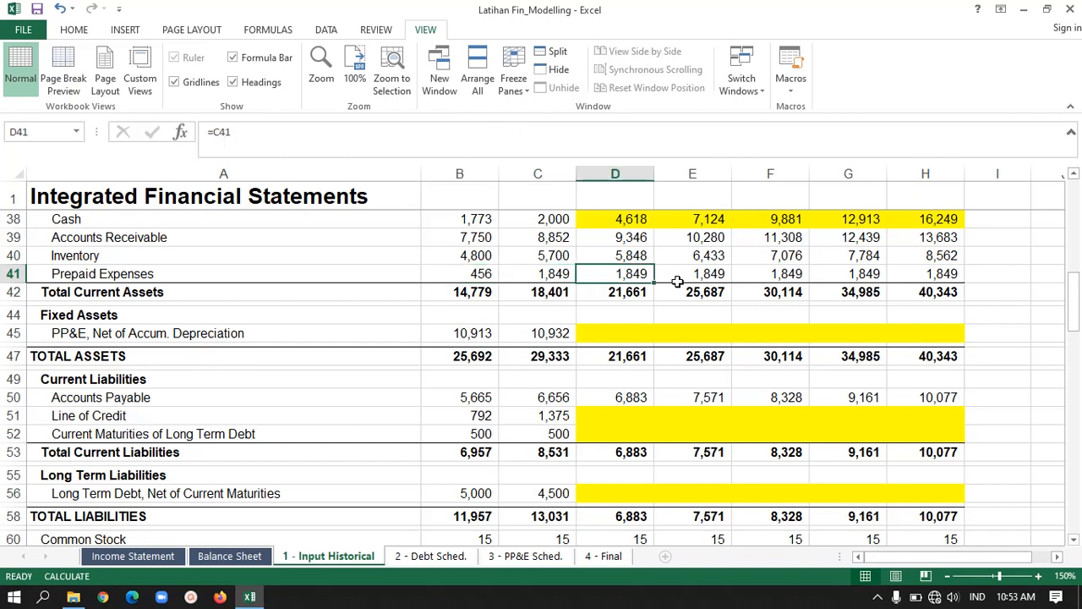
pyautogui.press('Right')
pyautogui.press('Left')
pyautogui.press('Left')
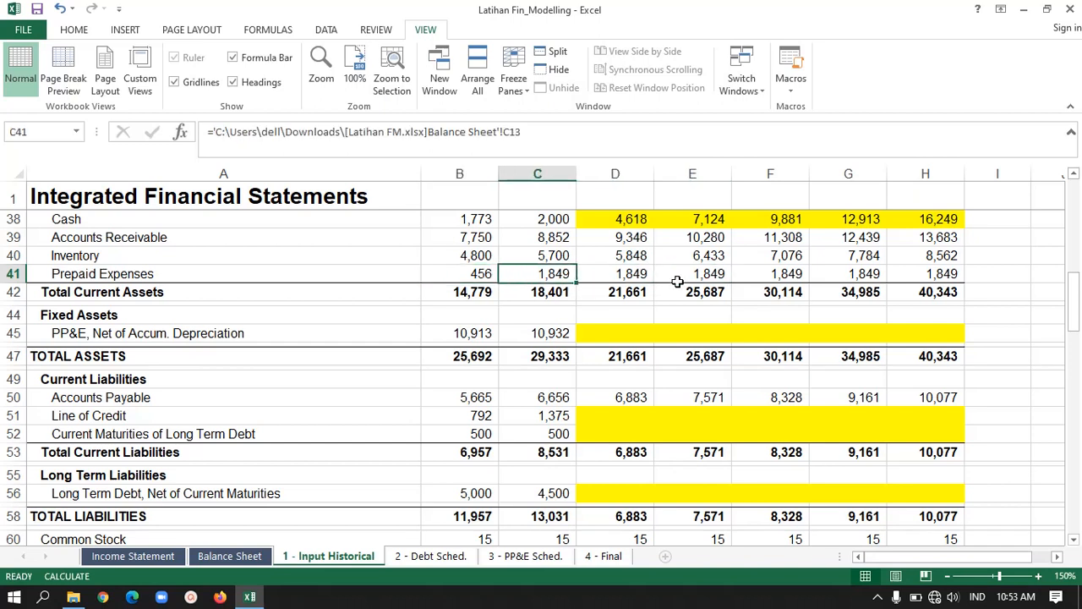
pyautogui.press('Right')
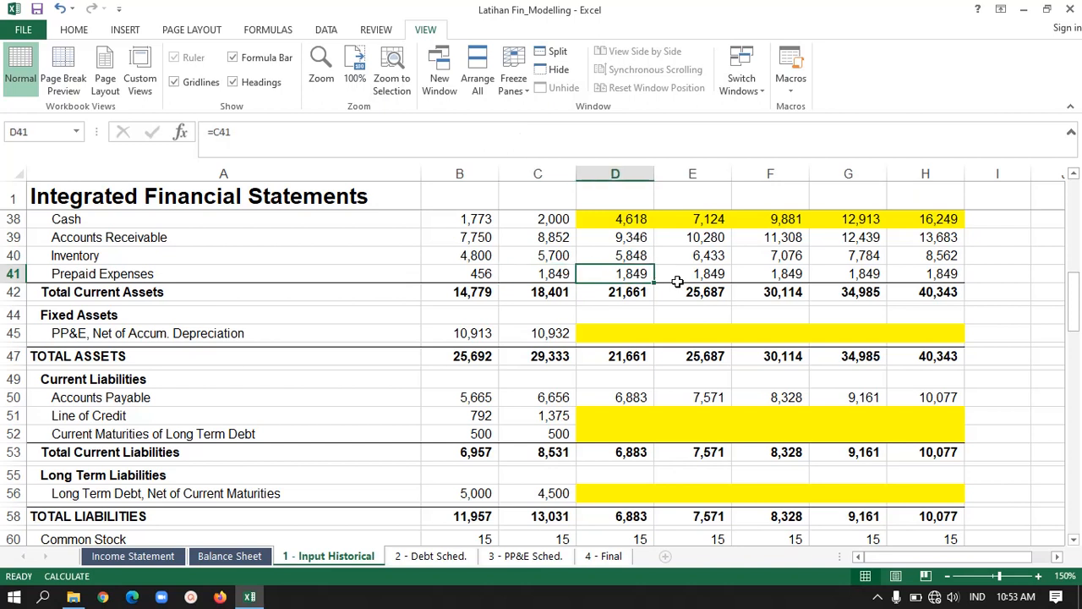
pyautogui.press('Left')
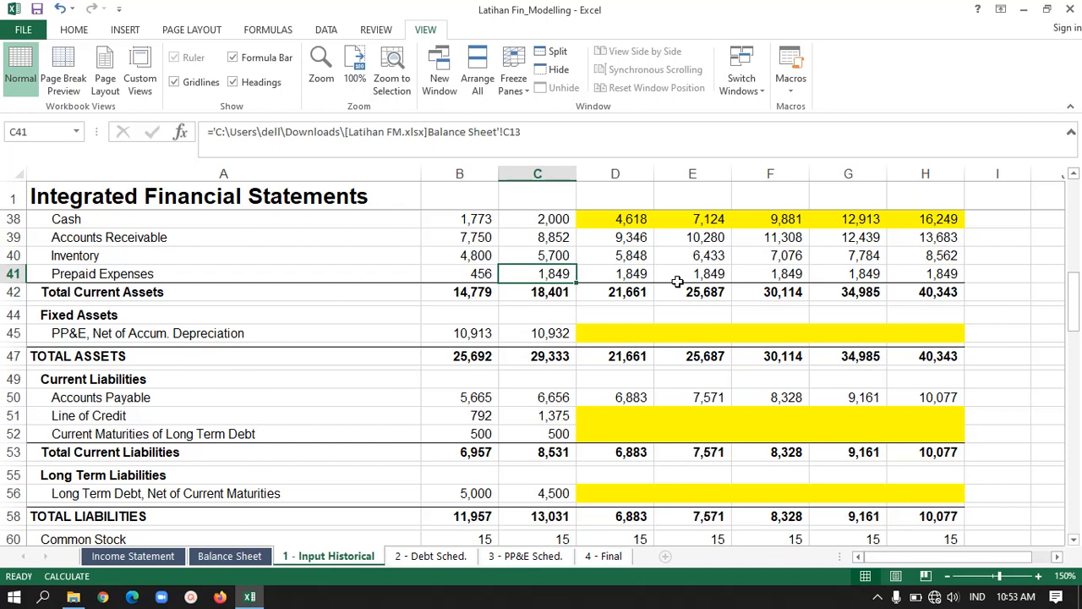
pyautogui.press('Right')
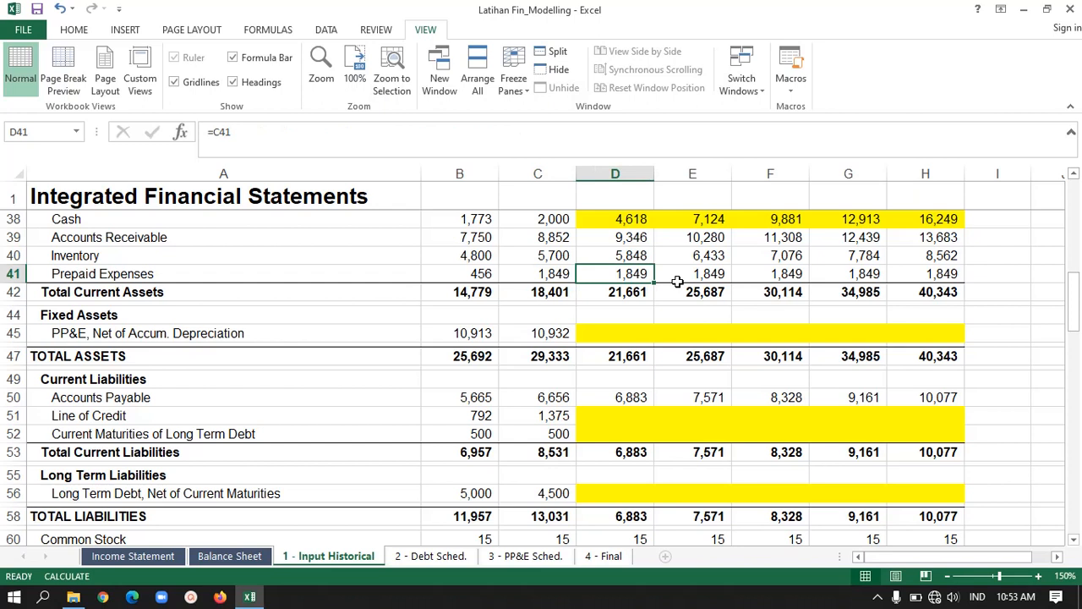
# - Look through the Prepaid Expenses formulas in row 41 for the projected years after 20X3
pyautogui.press('Right')
pyautogui.press('Right')
pyautogui.press('Right')
pyautogui.press('Right')
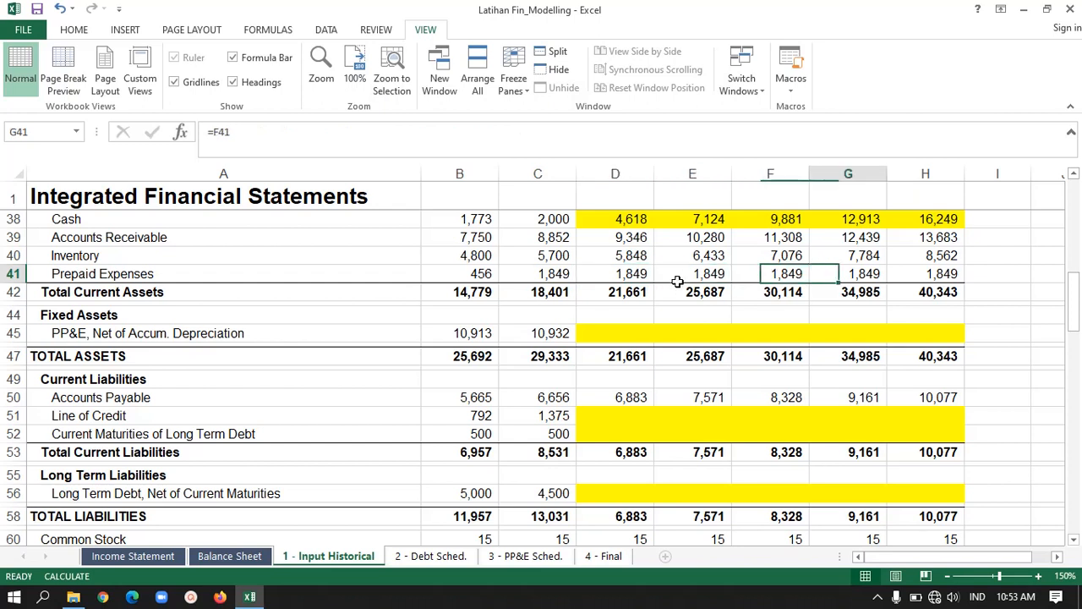
pyautogui.press('Left')
pyautogui.press('Left')
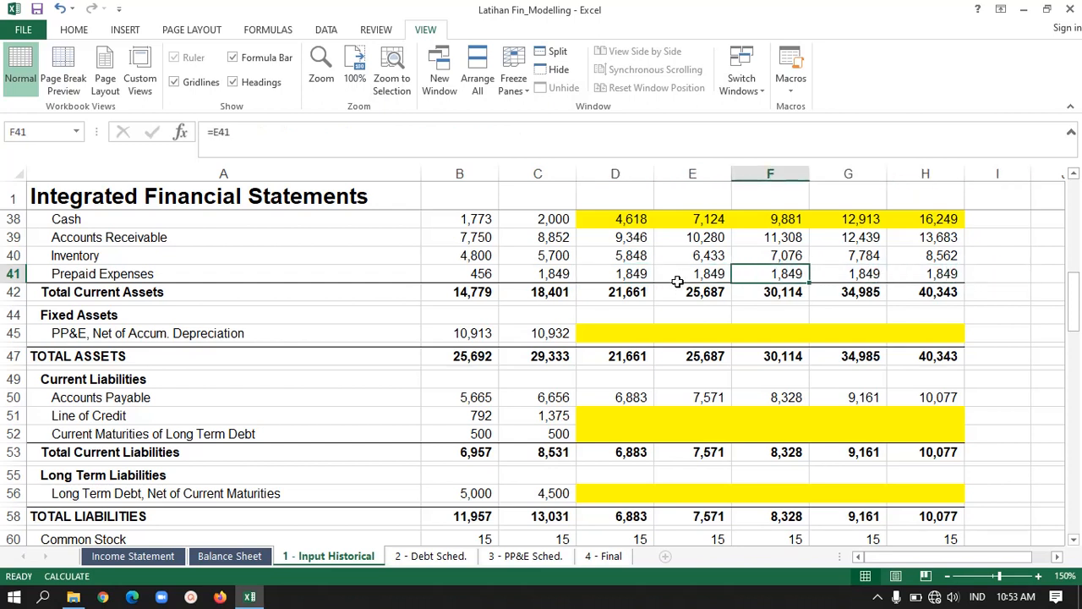
pyautogui.press('Right')
pyautogui.press('Right')
# - Examine the Total Current Assets sum formulas in row 42 for 20X2 and the first projected years
pyautogui.press('Down')
pyautogui.press('Down')
pyautogui.press('Left')
pyautogui.press('Left')
pyautogui.press('Left')
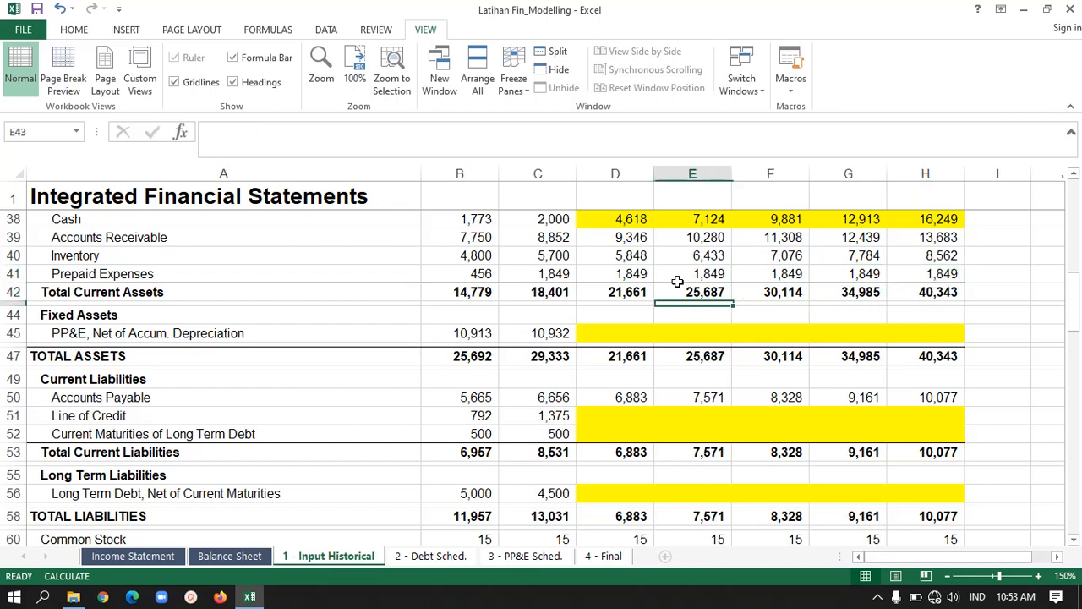
pyautogui.press('Up')
pyautogui.press('Left')
pyautogui.press('Left')
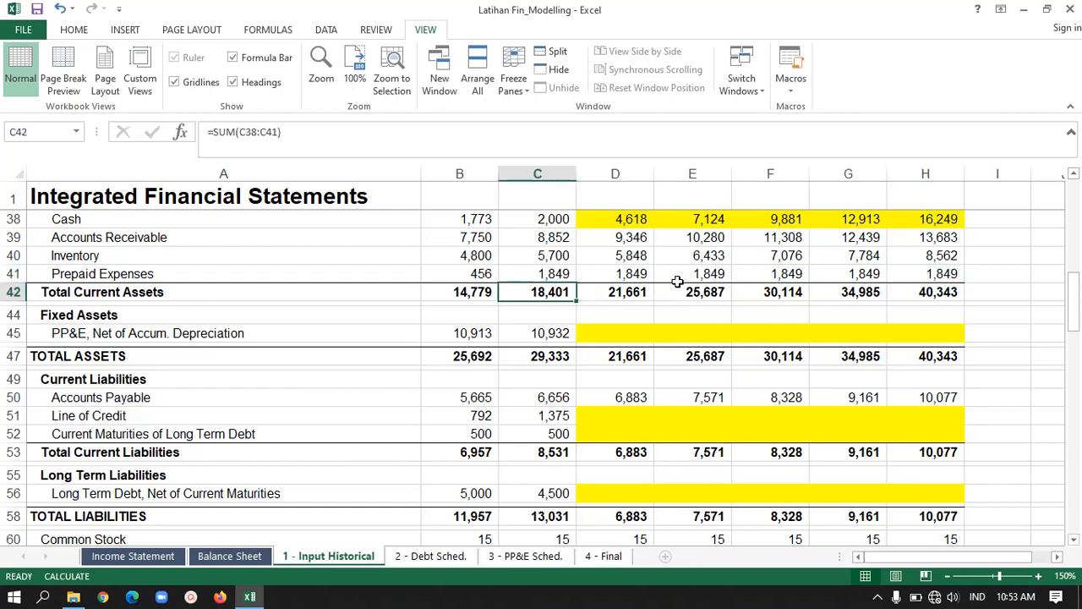
pyautogui.press('Right')
pyautogui.press('Right')
pyautogui.press('Left')
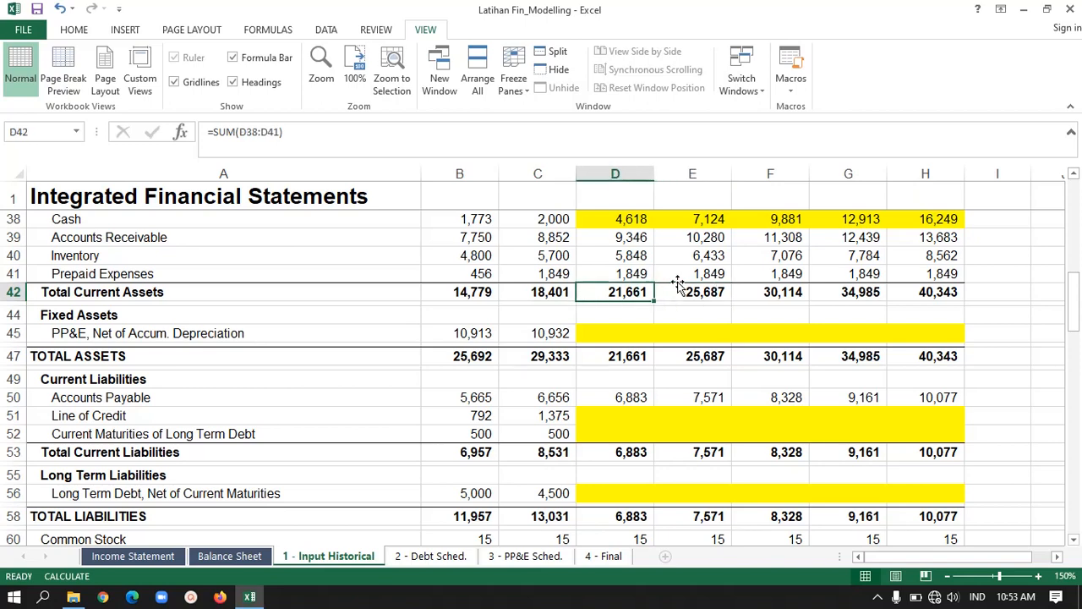
# - Go back up past the 20X3 current asset lines to the 20X2 heading in the balance sheet header row
pyautogui.press('Up')
pyautogui.press('Up')
pyautogui.press('Up')
pyautogui.press('Up')
pyautogui.press('Up')
pyautogui.press('Up')
pyautogui.press('Left')
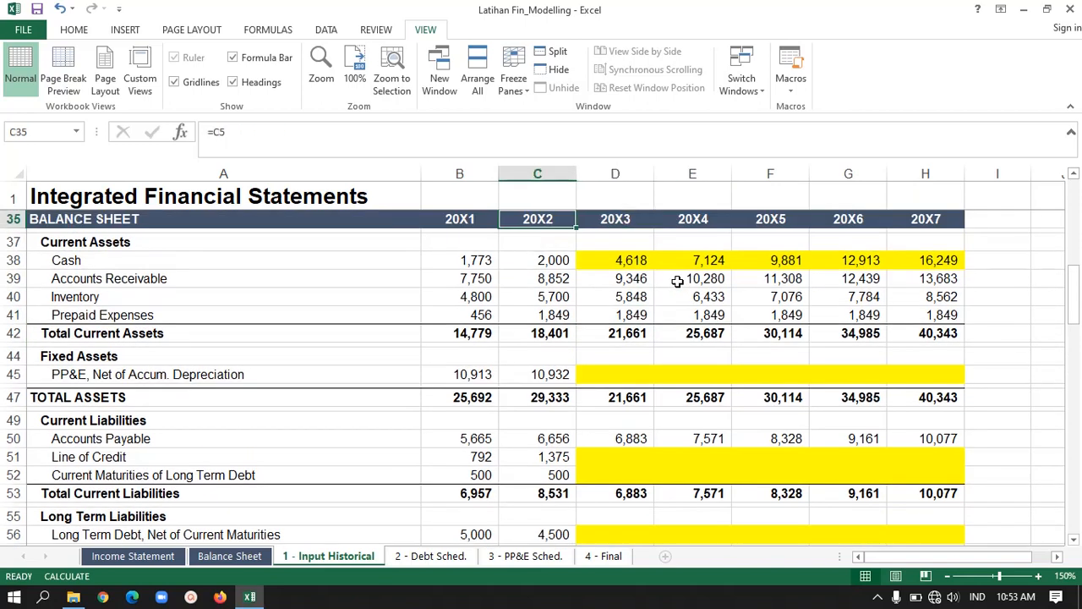
# - Go down past the current assets to Fixed Assets and check the 20X1 PP&E, Net of Accum. Depreciation source in B45
pyautogui.press('Down')
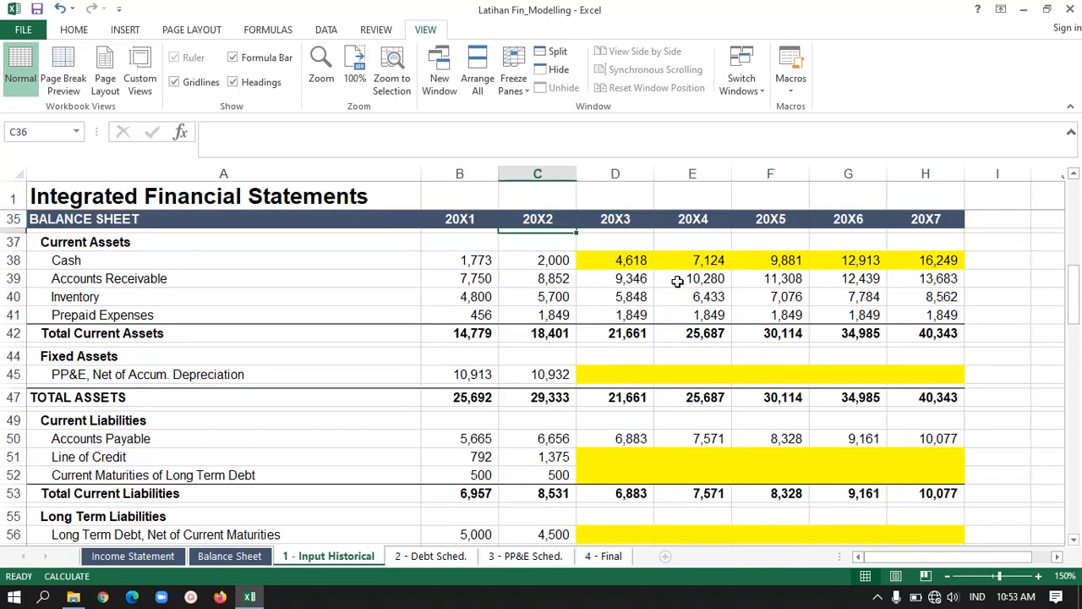
pyautogui.press('Down')
pyautogui.press('Down')
pyautogui.press('Down')
pyautogui.press('Down')
pyautogui.press('Down')
pyautogui.press('Down')
pyautogui.press('Down')
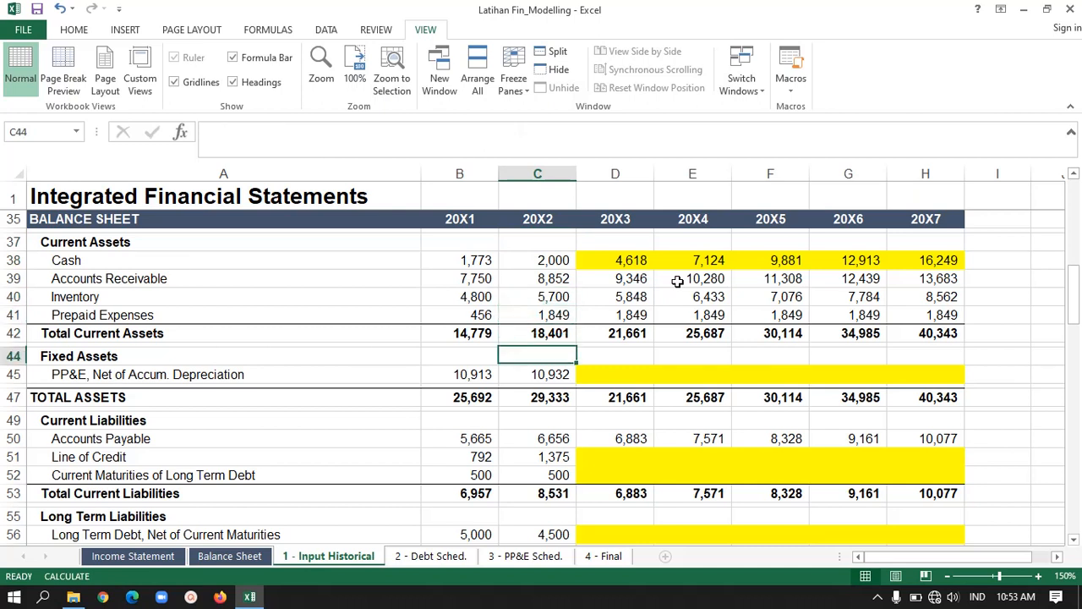
pyautogui.press('Down')
pyautogui.press('Left')
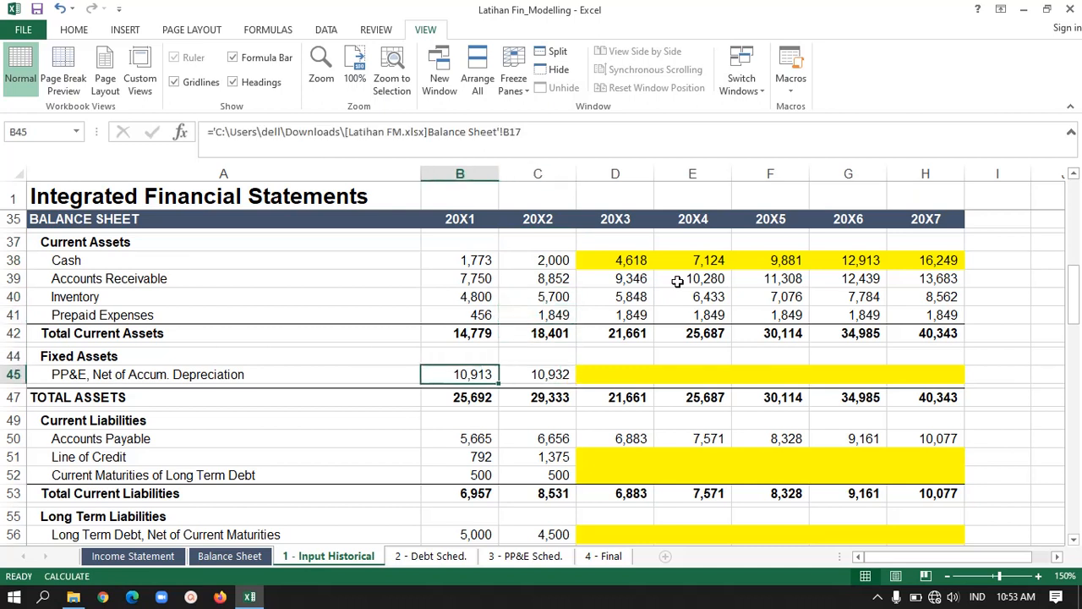
pyautogui.press('Down')
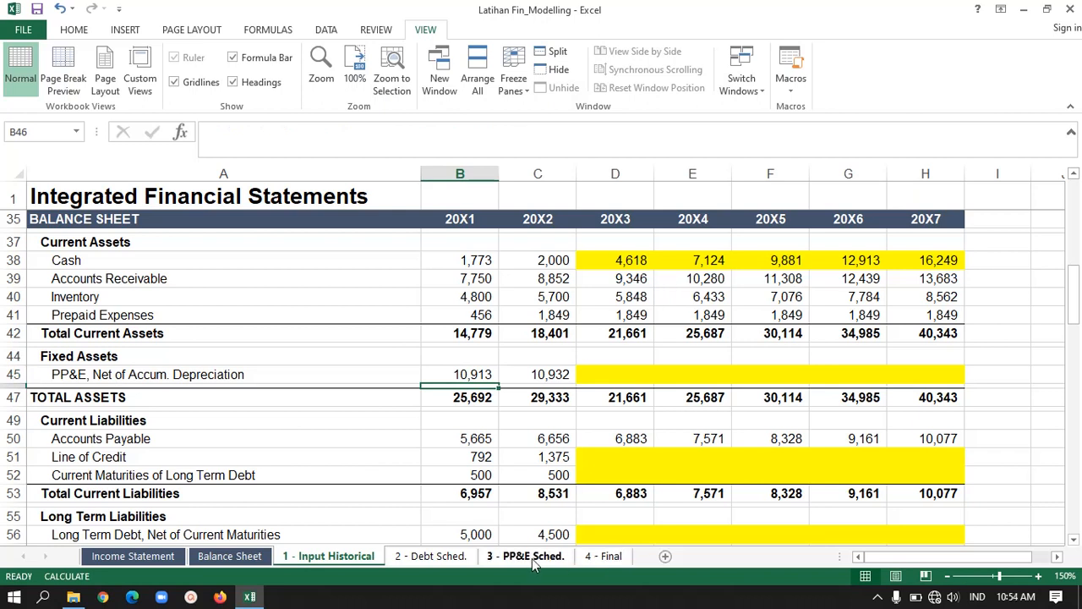
# - Look across the yellow PP&E, Net of Accum. Depreciation cells in row 45 for 20X3 through 20X7
pyautogui.click(585, 380)
pyautogui.press('Right')
pyautogui.press('Right')
pyautogui.press('Right')
pyautogui.press('Right')
pyautogui.press('Right')
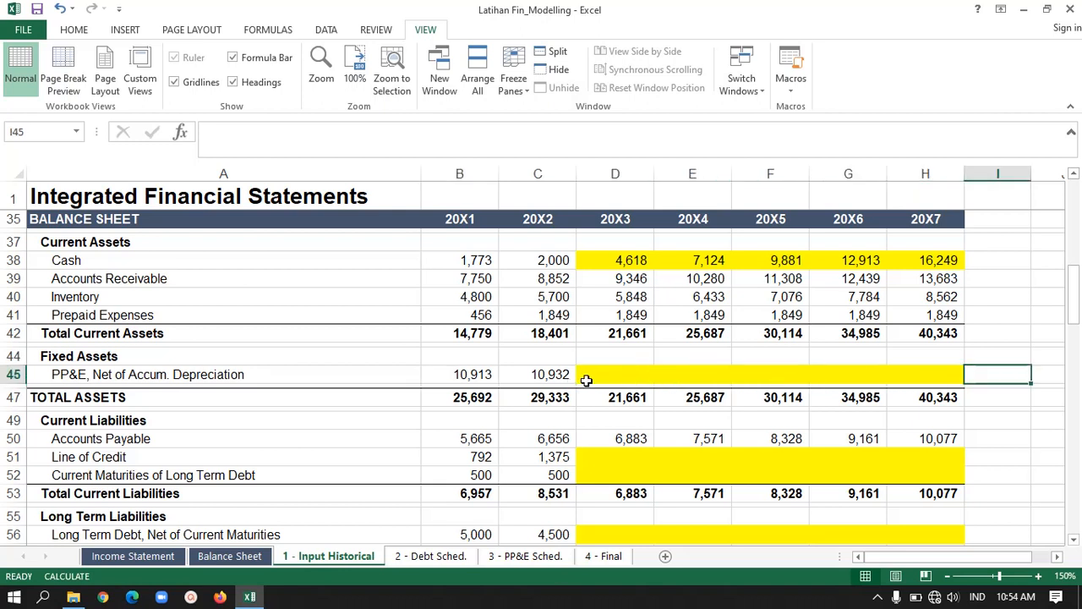
# - Continue past Total Assets to the Current Liabilities section and check the 20X1 Line of Credit source in B51
pyautogui.press('Down')
pyautogui.press('Down')
pyautogui.press('Left')
pyautogui.press('Left')
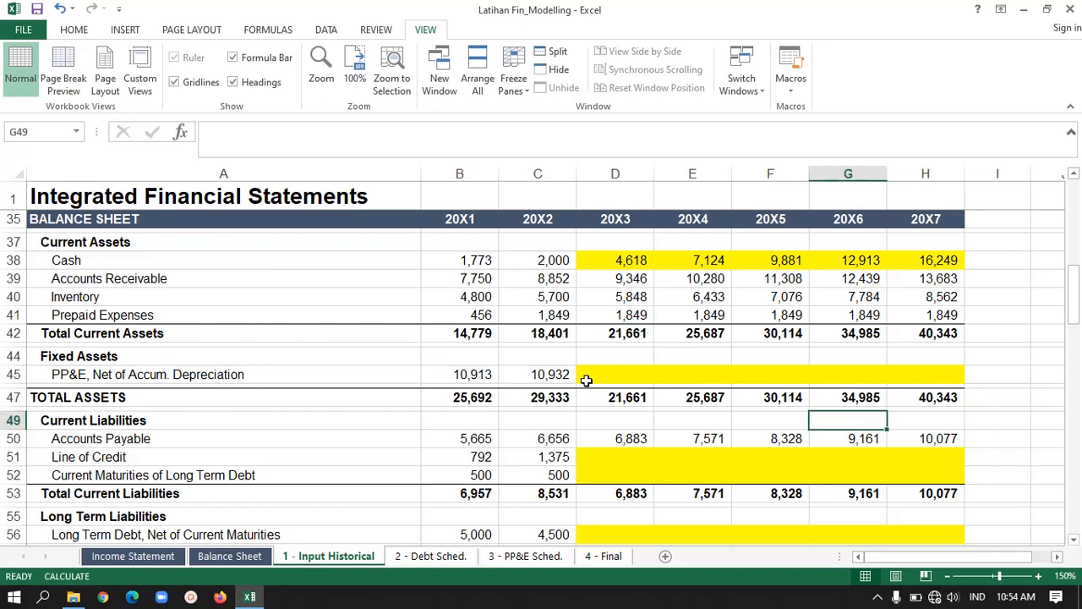
pyautogui.press('Left')
pyautogui.press('Left')
pyautogui.press('Left')
pyautogui.press('Left')
pyautogui.press('Left')
pyautogui.press('Down')
pyautogui.press('Down')
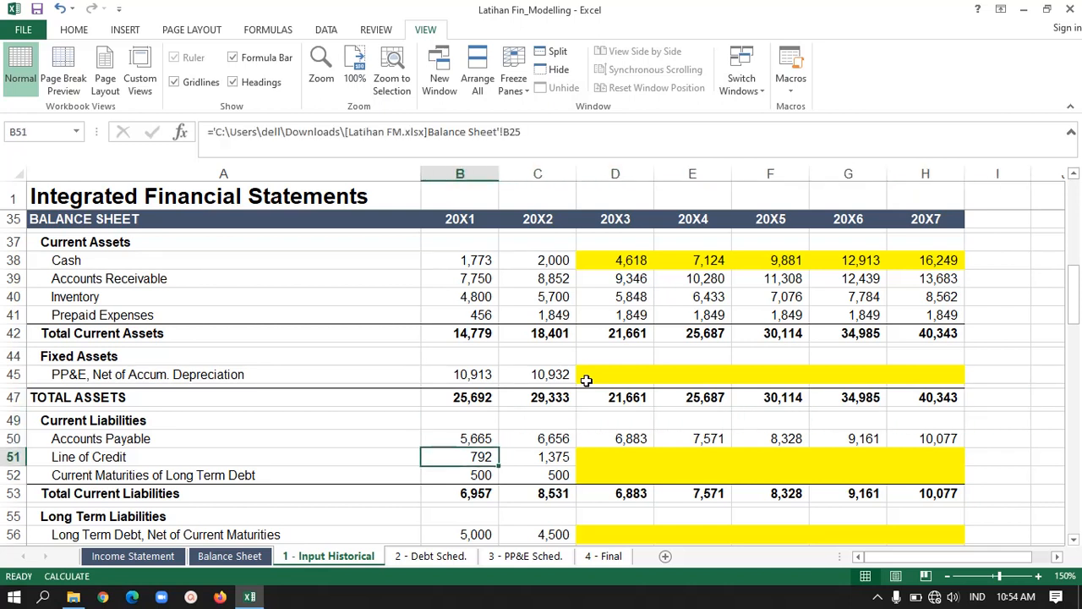
# - Trace the 20X3 Accounts Payable formula in D50 to the AP Days assumption in D71, leaving the formula as it is
pyautogui.press('Right')
pyautogui.press('Up')
pyautogui.press('Right')
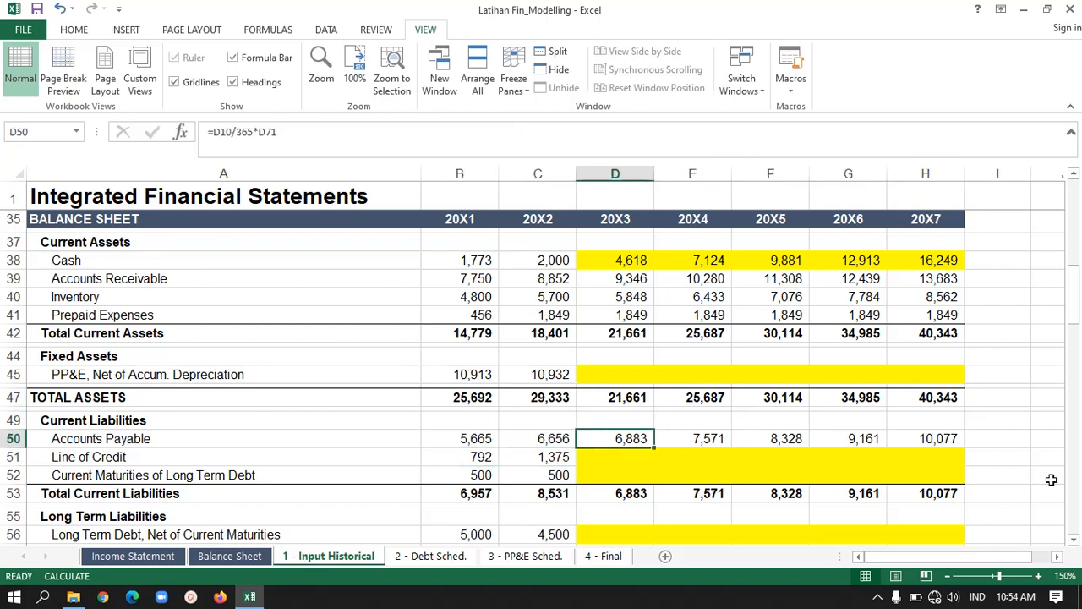
pyautogui.click(1075, 539)
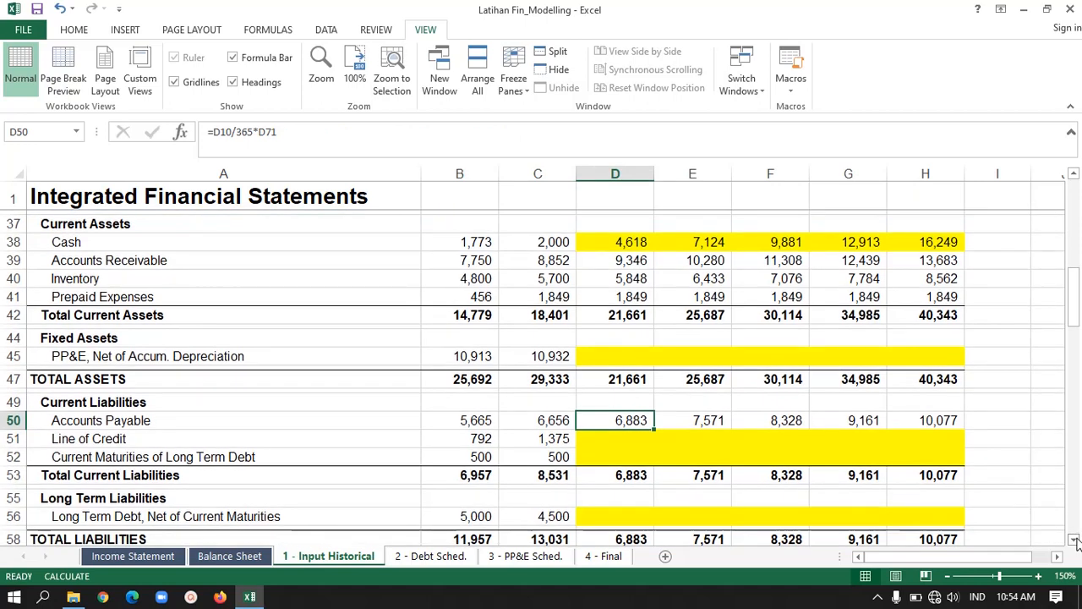
pyautogui.click(298, 139)
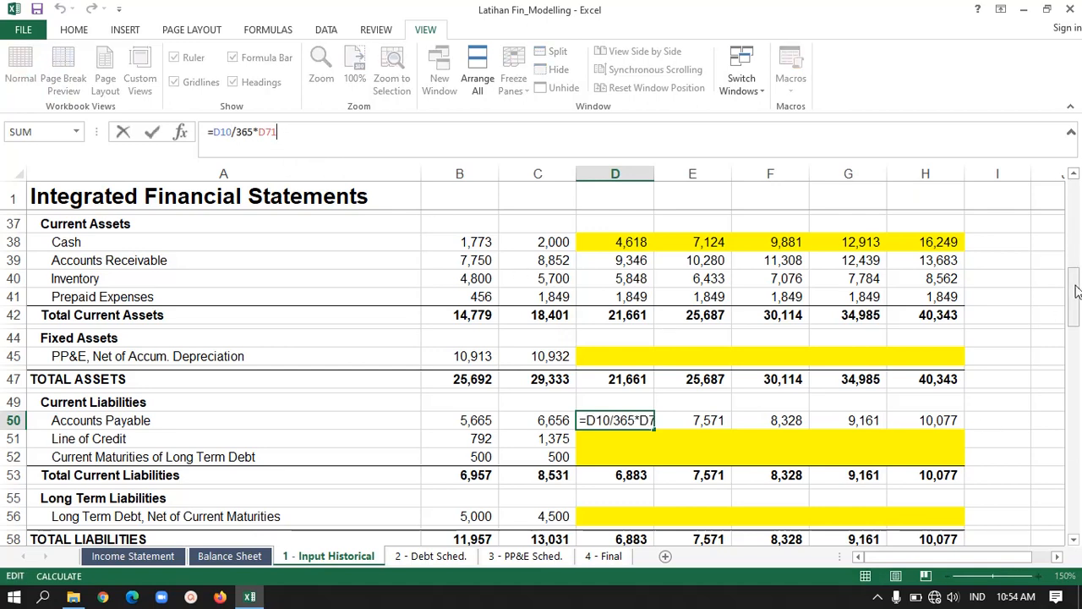
pyautogui.moveTo(1076, 291); pyautogui.dragTo(1078, 338)
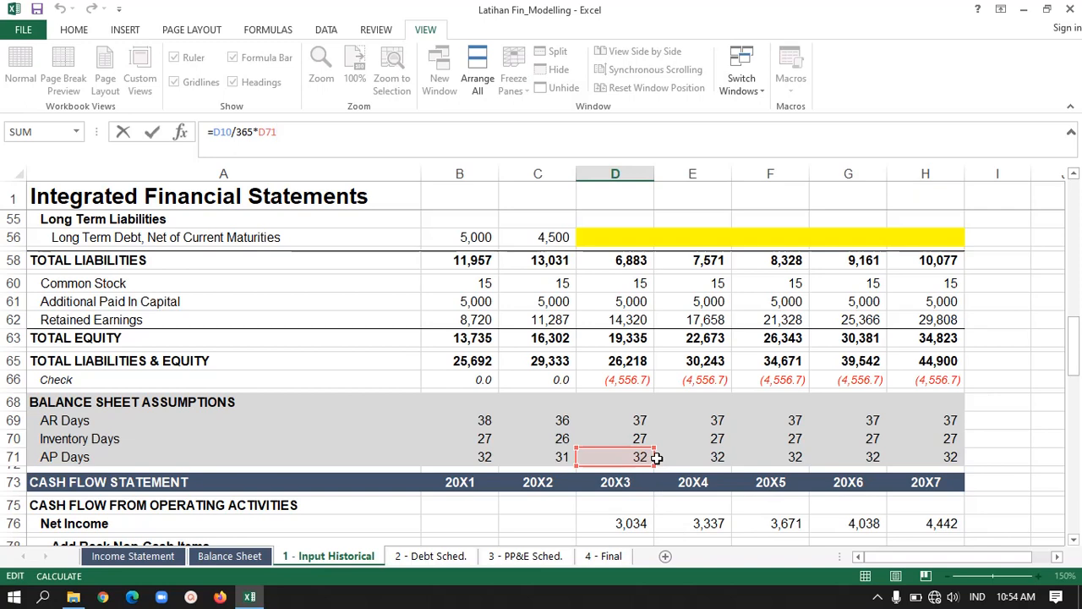
pyautogui.hotkey('ctrl', 'Return')
pyautogui.scroll(1, 657, 457)
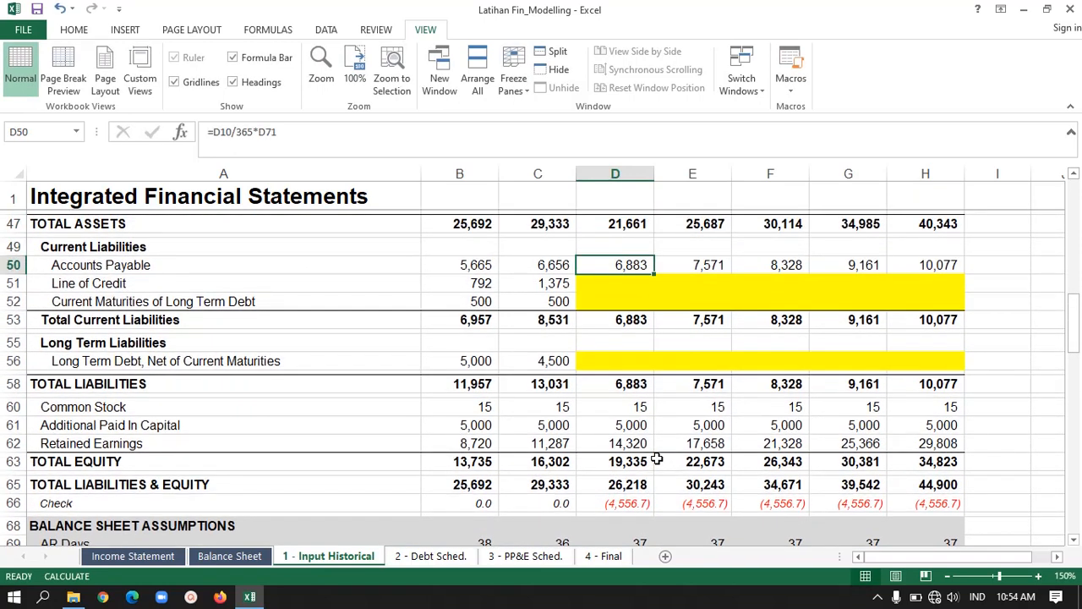
# - Select the projected Accounts Payable cells D50:H50, check the formulas for the following years, and return to D50
pyautogui.hotkey('shift', 'Right')
pyautogui.hotkey('shift', 'Right')
pyautogui.hotkey('shift', 'Right')
pyautogui.hotkey('shift', 'Right')
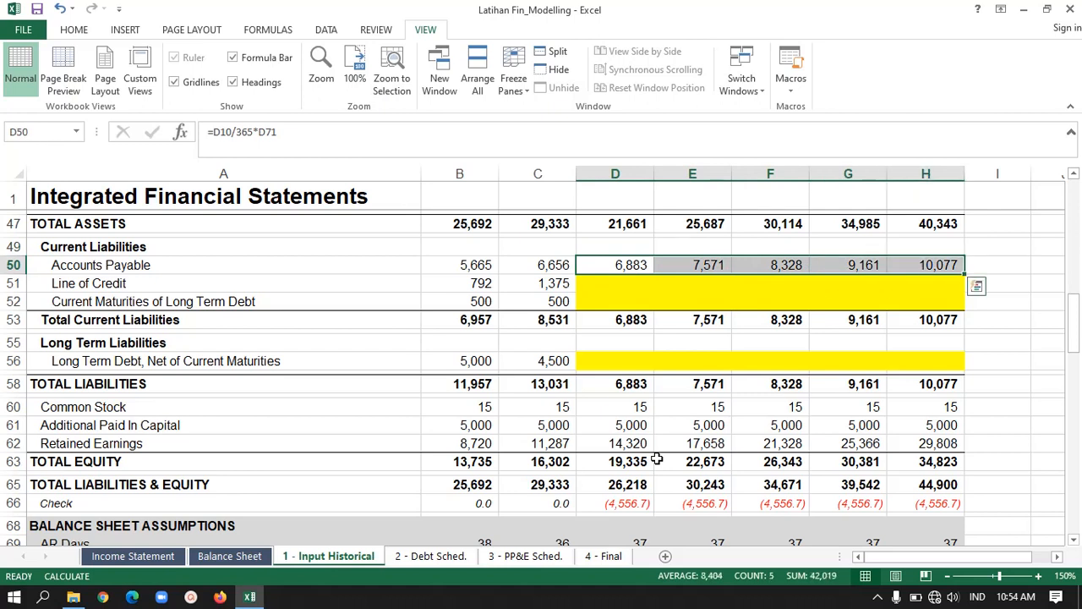
pyautogui.press('Tab')
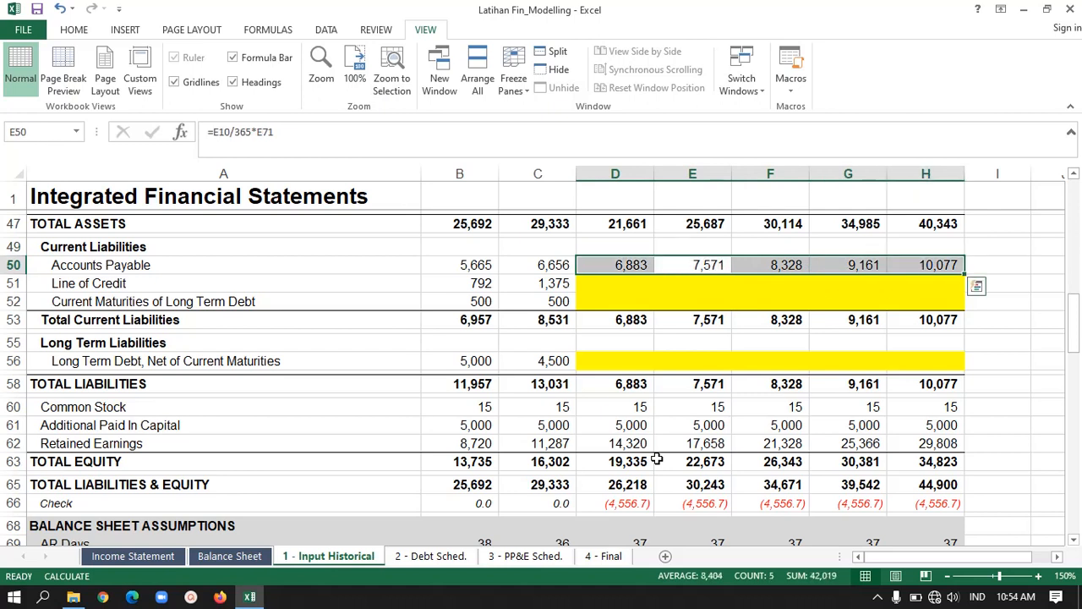
pyautogui.press('Tab')
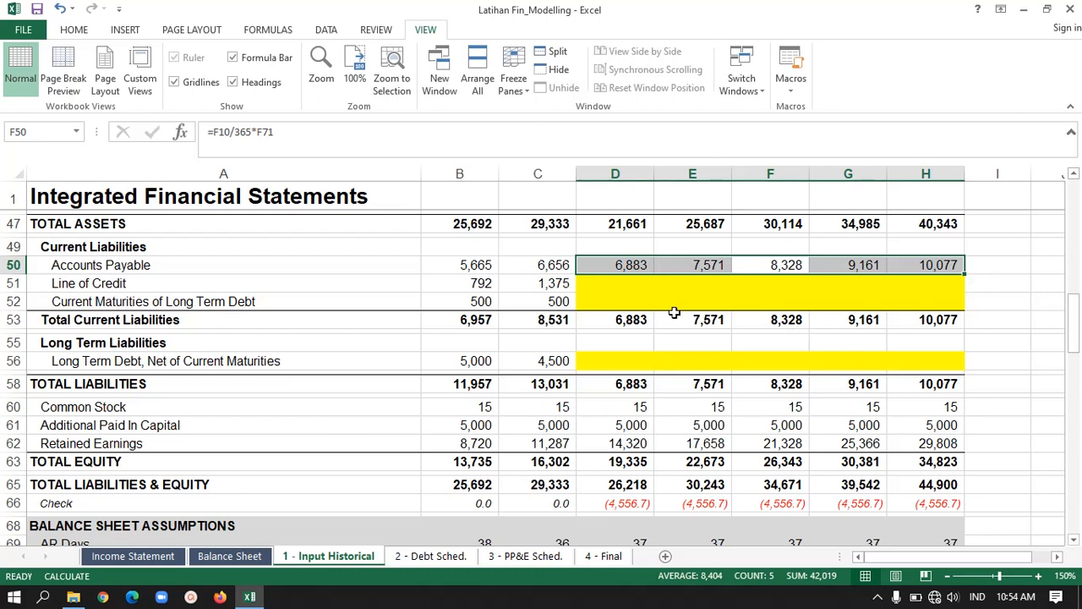
pyautogui.click(673, 309)
pyautogui.press('Up')
pyautogui.press('Left')
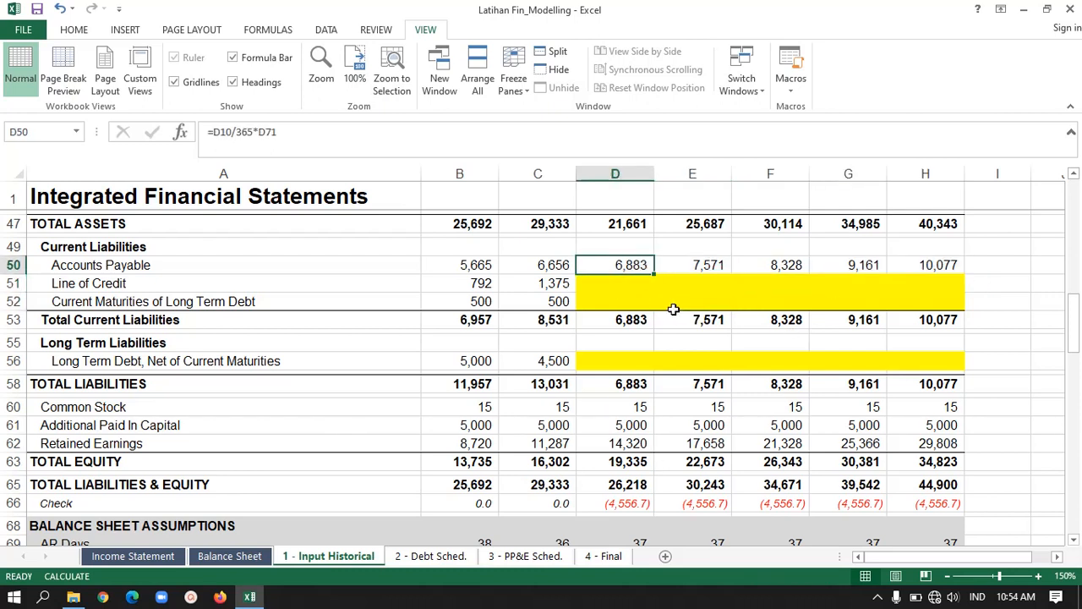
# - Examine the Line of Credit and Current Maturities of Long Term Debt rows, from the historical entries to the 20X3 cell D52
pyautogui.press('Down')
pyautogui.press('Left')
pyautogui.press('Left')
pyautogui.press('Left')
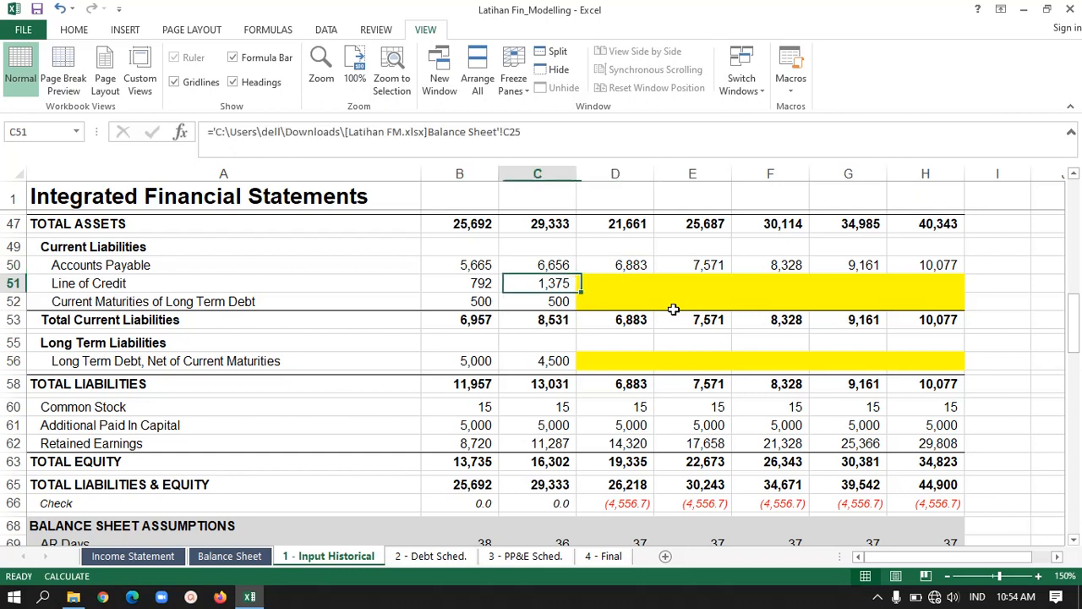
pyautogui.press('Down')
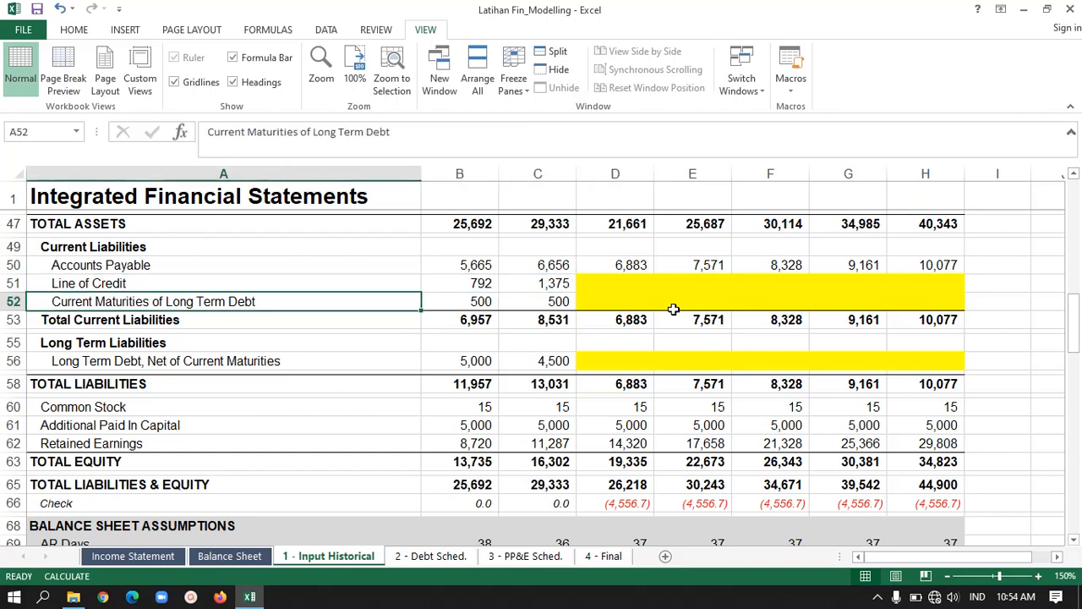
pyautogui.press('Right')
pyautogui.press('Right')
pyautogui.press('Right')
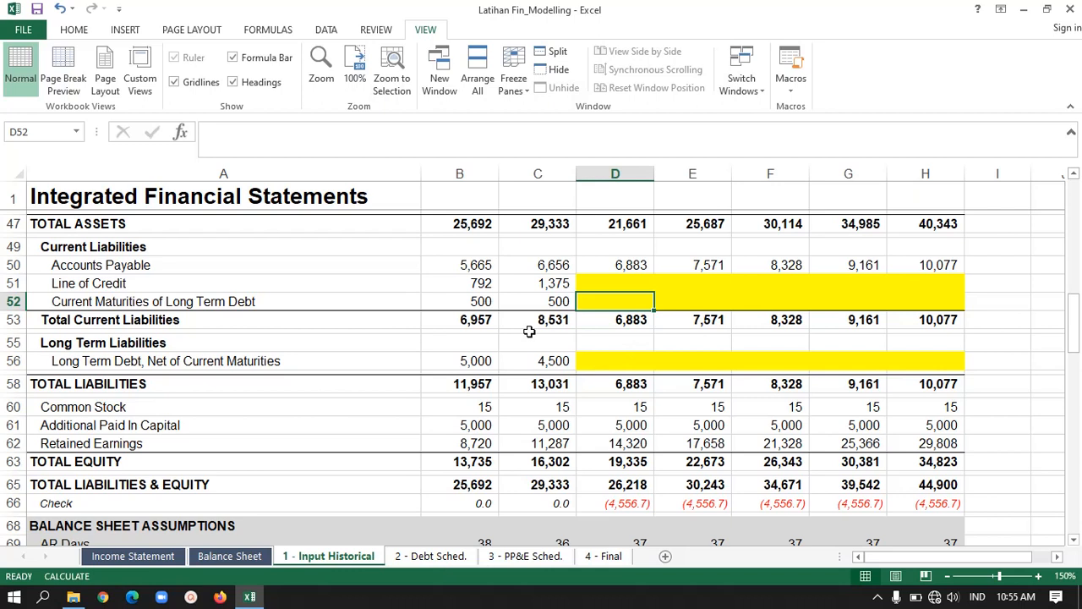
# - Go down to the 20X3 Long Term Debt, Net of Current Maturities cell in D56
pyautogui.press('Down')
pyautogui.press('Down')
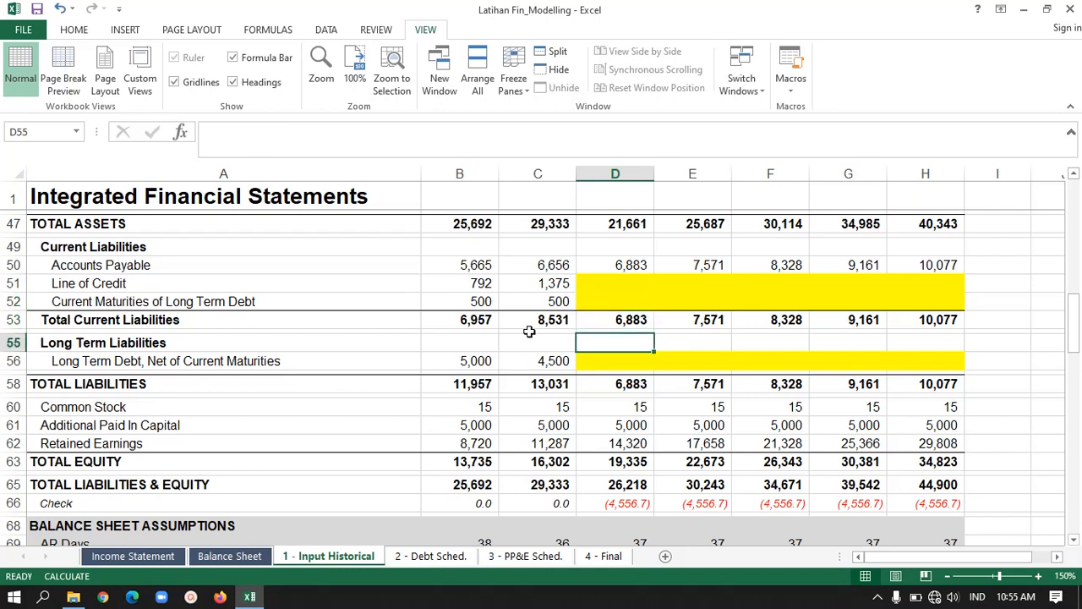
pyautogui.press('Down')
pyautogui.press('Down')
pyautogui.press('Down')
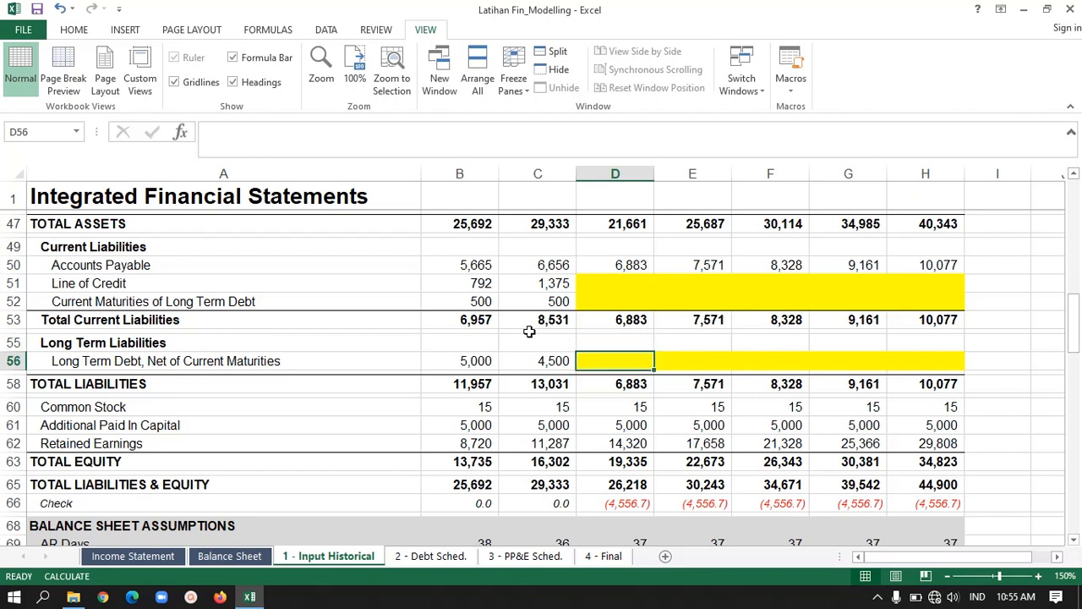
# - Compare the 20X1 Common Stock source in B60 with the entries for the projected years in row 60
pyautogui.press('Left')
pyautogui.press('Left')
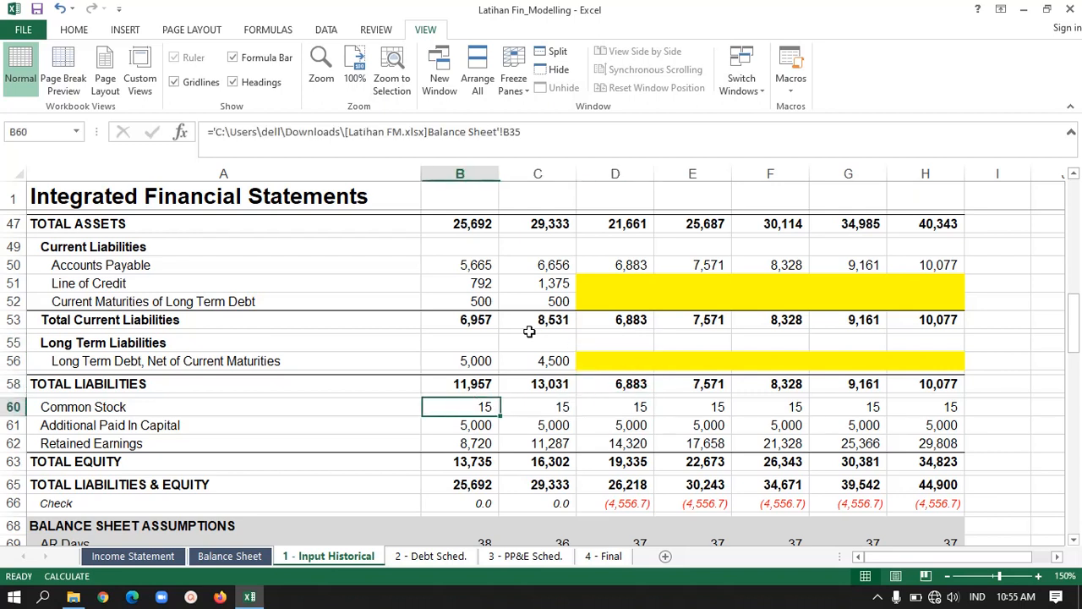
pyautogui.press('Right')
pyautogui.press('Right')
pyautogui.press('Right')
pyautogui.press('Right')
pyautogui.press('Right')
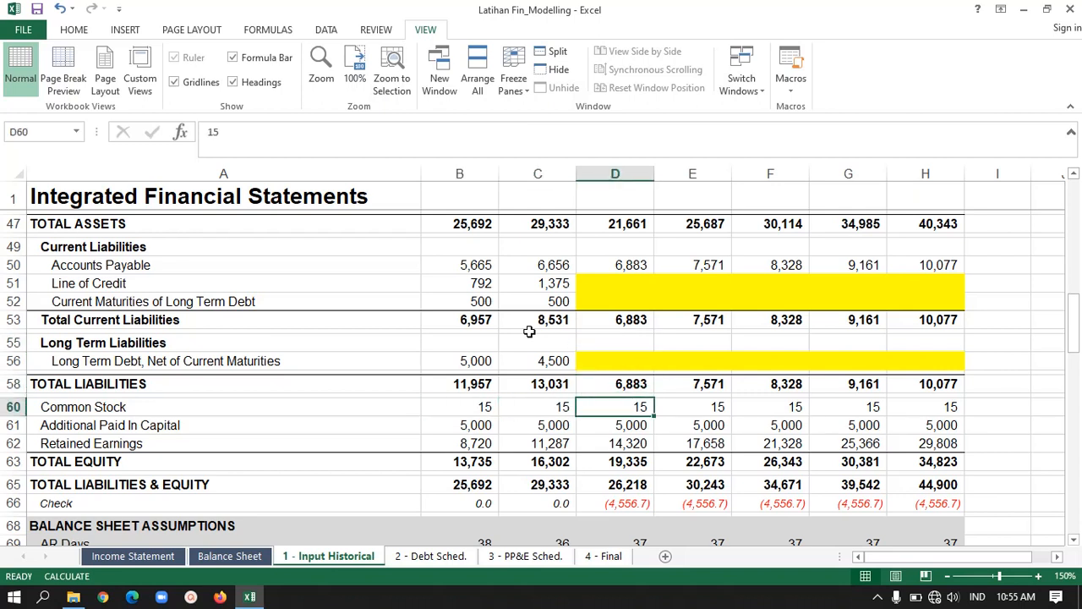
pyautogui.press('Right')
pyautogui.press('Left')
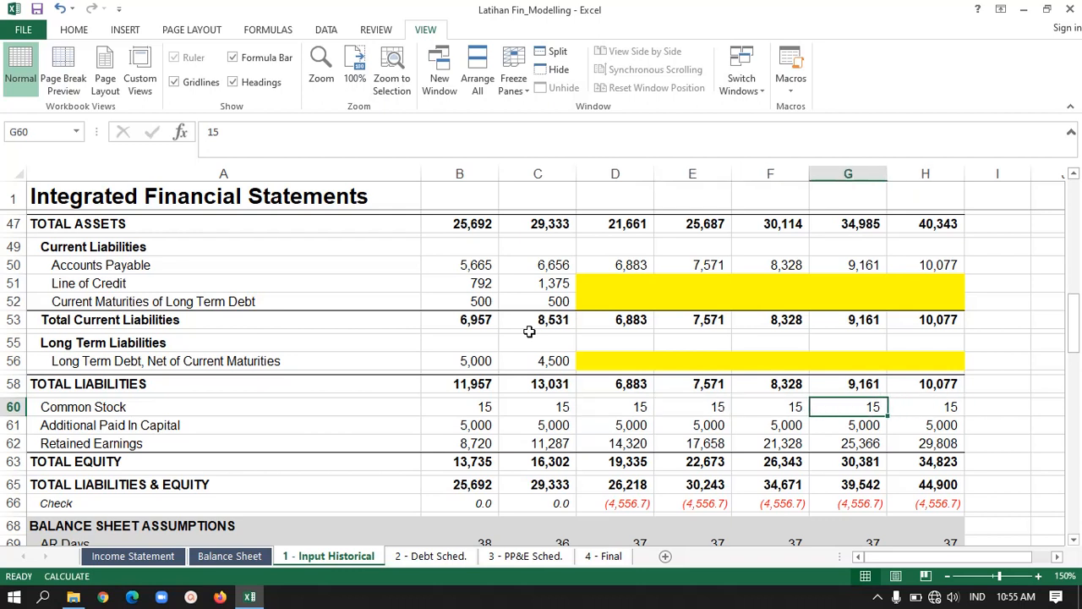
pyautogui.press('Left')
pyautogui.press('Left')
pyautogui.press('Left')
pyautogui.press('Right')
# - Review the Additional Paid In Capital entries in row 61 across the historical and projected years
pyautogui.press('Down')
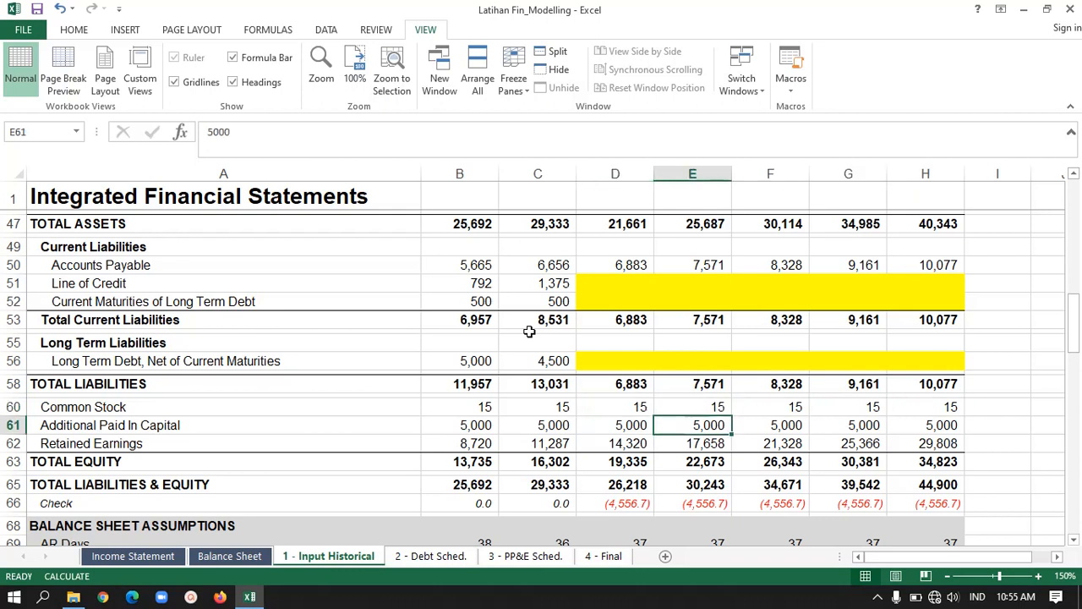
pyautogui.press('Left')
pyautogui.press('Left')
pyautogui.press('Left')
pyautogui.press('Left')
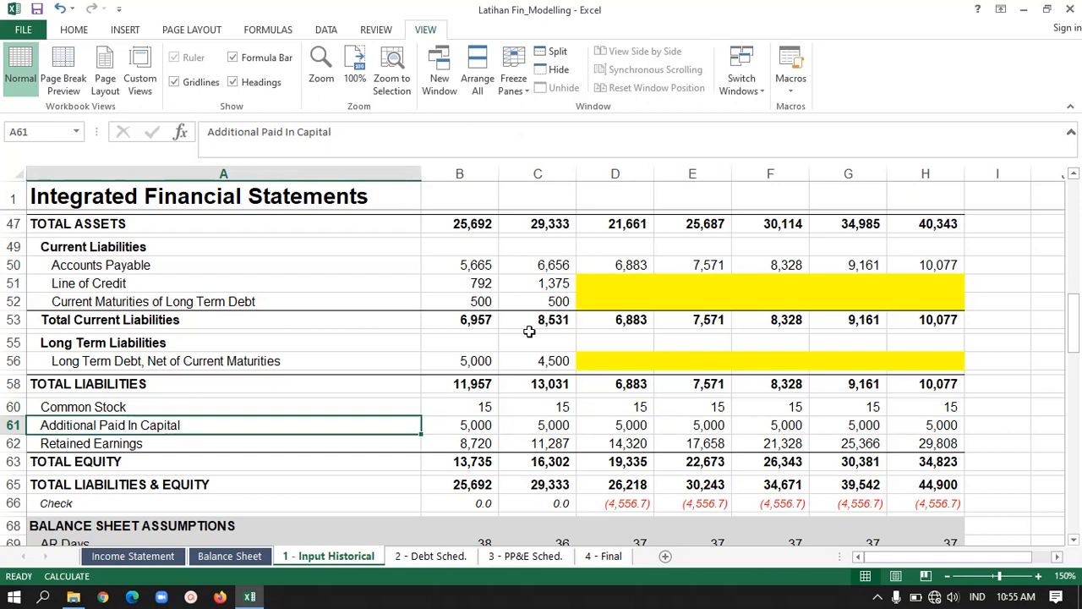
pyautogui.press('Right')
pyautogui.press('Right')
pyautogui.press('Right')
pyautogui.press('Right')
pyautogui.press('Right')
pyautogui.press('Right')
pyautogui.press('Right')
pyautogui.press('Left')
pyautogui.press('Left')
pyautogui.press('Left')
pyautogui.press('Left')
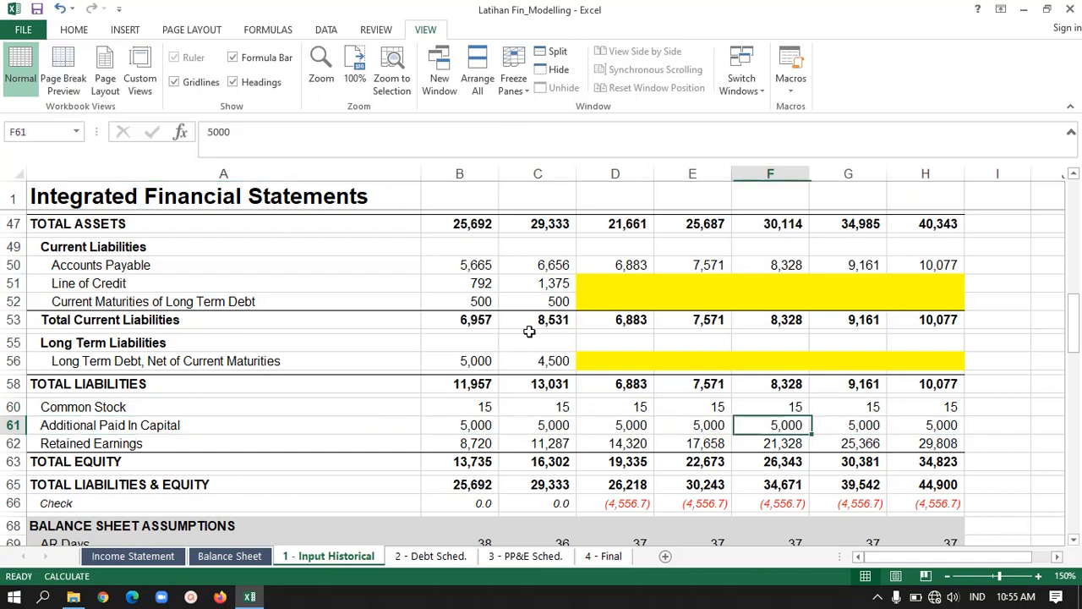
# - Compare the historical Retained Earnings sources in row 62 with the 20X3 projected formula in D62
pyautogui.press('Down')
pyautogui.press('Left')
pyautogui.press('Left')
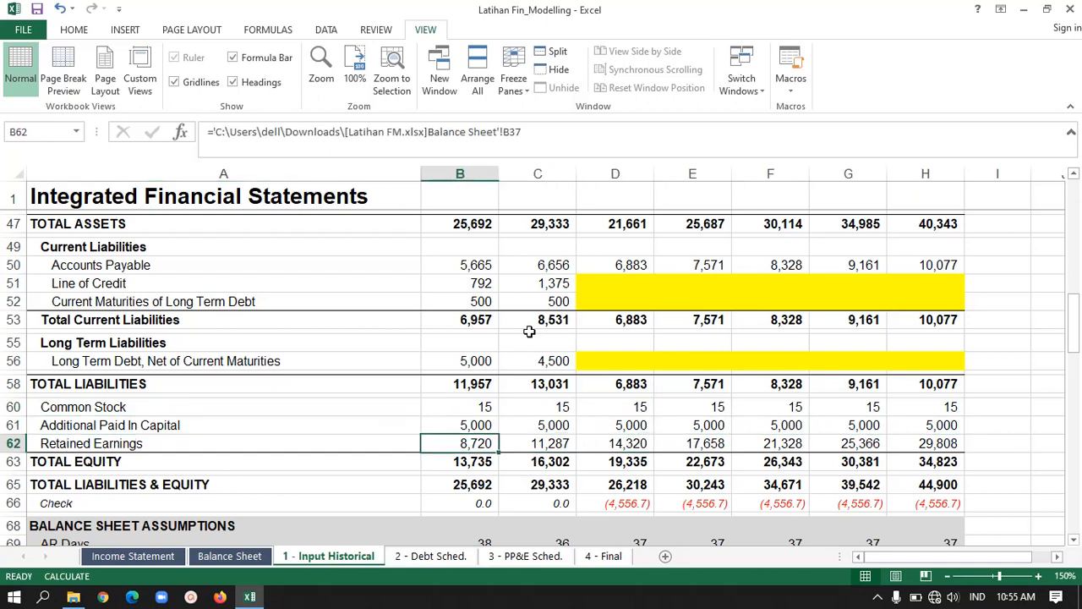
pyautogui.press('Right')
pyautogui.press('Right')
pyautogui.press('Left')
pyautogui.press('Right')
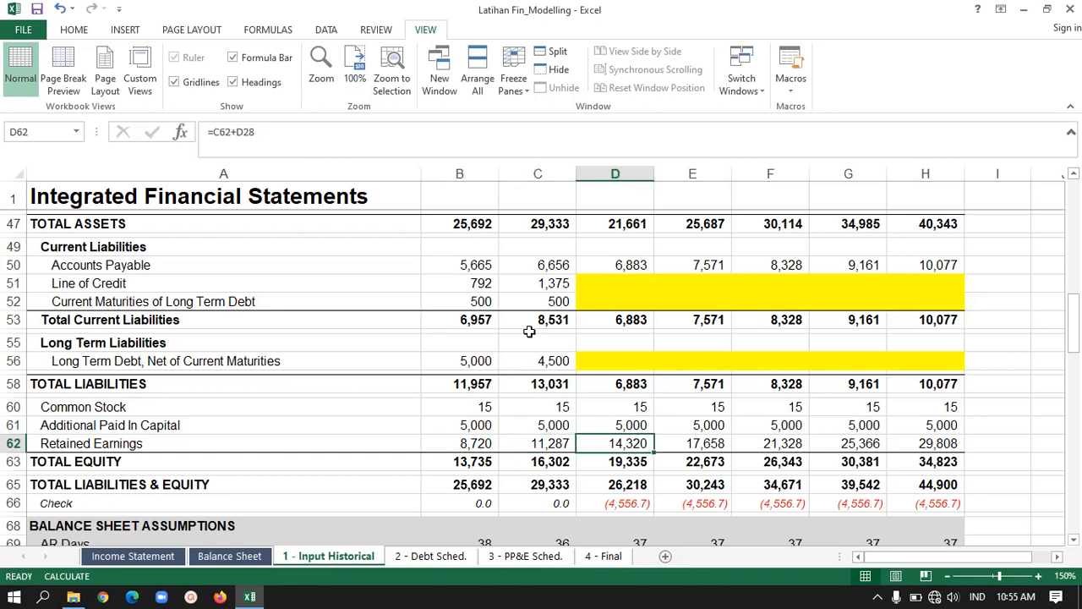
pyautogui.press('Right')
pyautogui.press('Left')
pyautogui.press('Left')
pyautogui.press('Left')
pyautogui.press('Right')
pyautogui.press('Right')
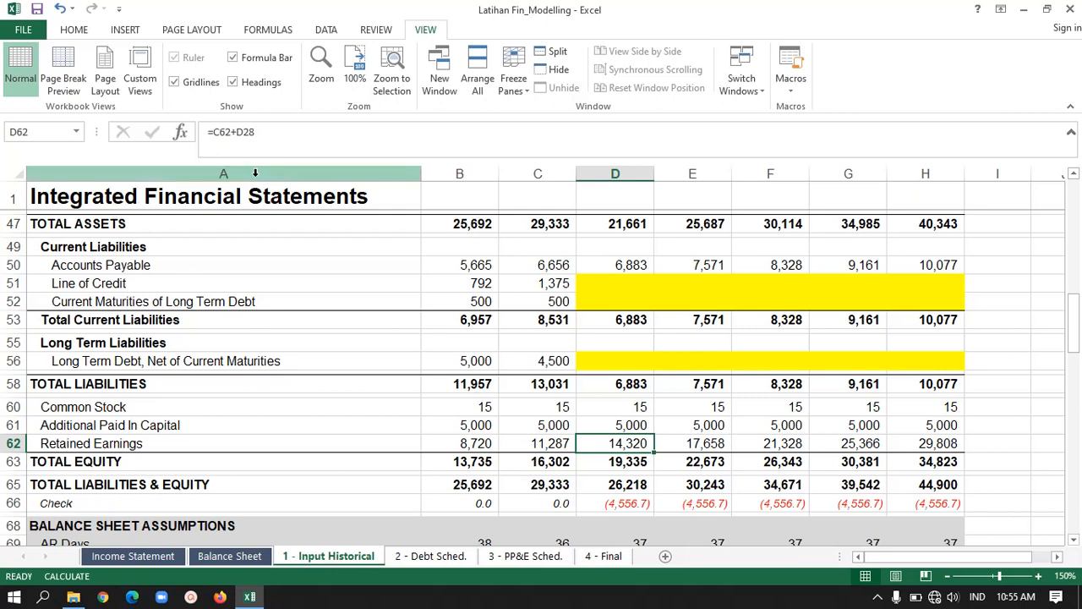
# - Trace the 20X3 Retained Earnings formula in D62 to its references C62 and Net Income in D28, then return to D62
pyautogui.click(303, 142)
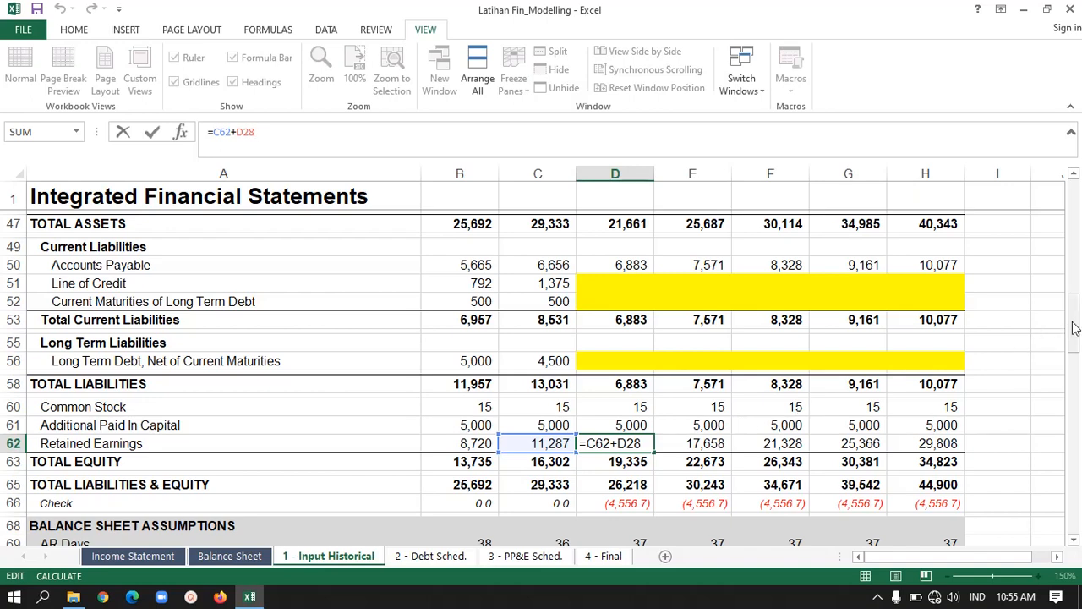
pyautogui.moveTo(1073, 328); pyautogui.dragTo(1078, 267)
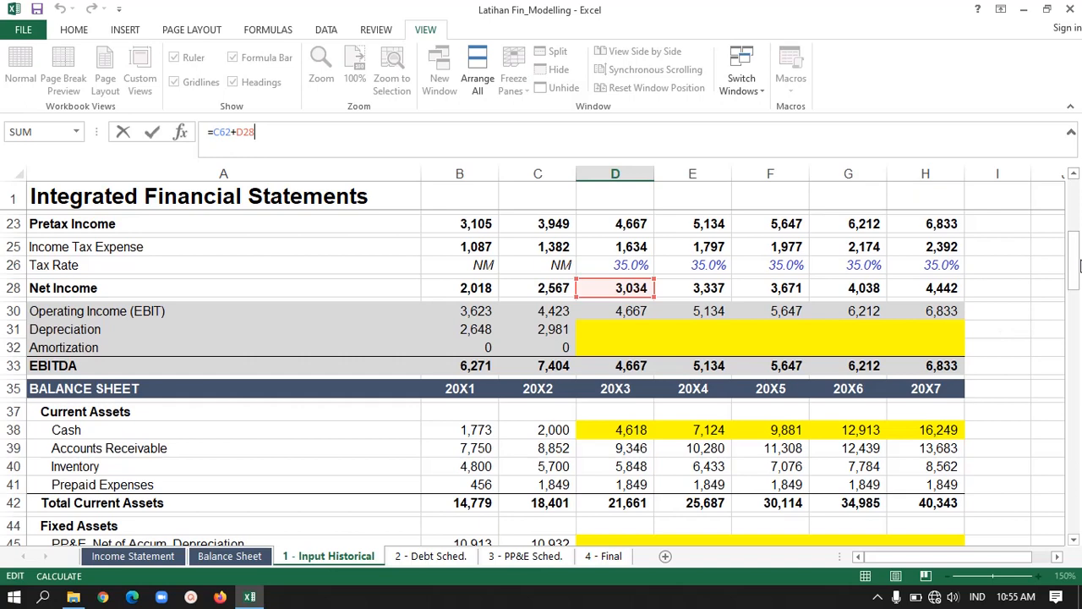
pyautogui.press('Return')
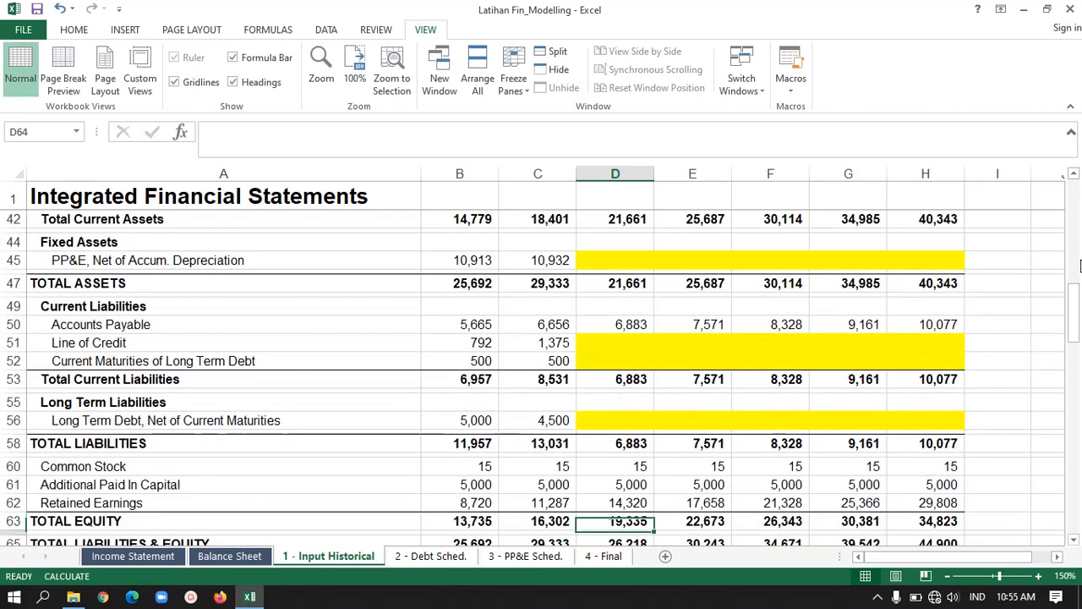
pyautogui.scroll(-1, 1080, 268)
pyautogui.press('Up')
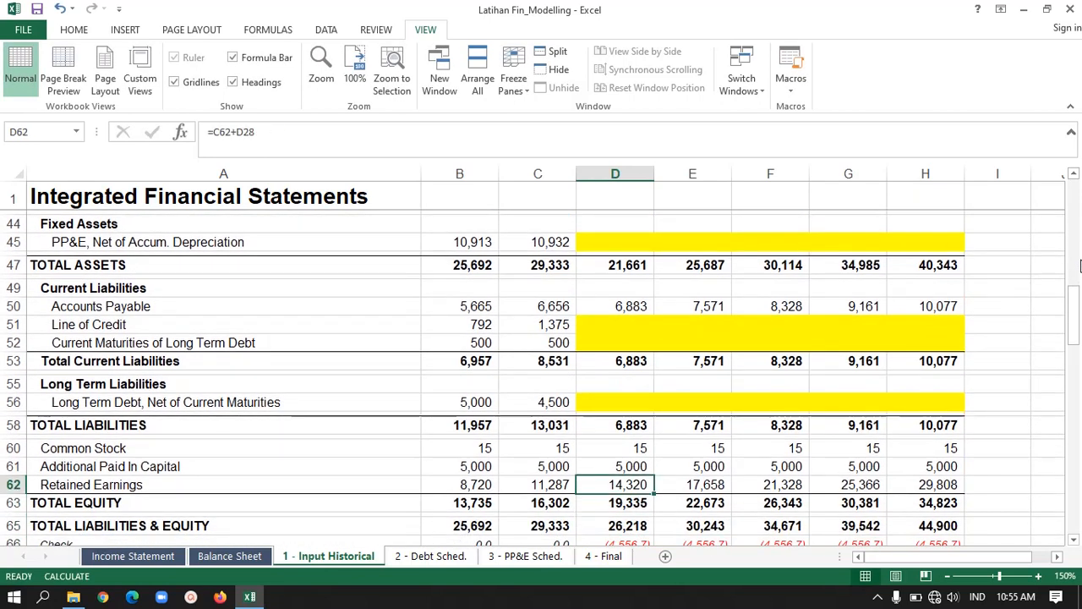
# - Look through the Retained Earnings formulas in row 62 for 20X4 through 20X7
pyautogui.press('Right')
pyautogui.press('Right')
pyautogui.press('Right')
pyautogui.press('Right')
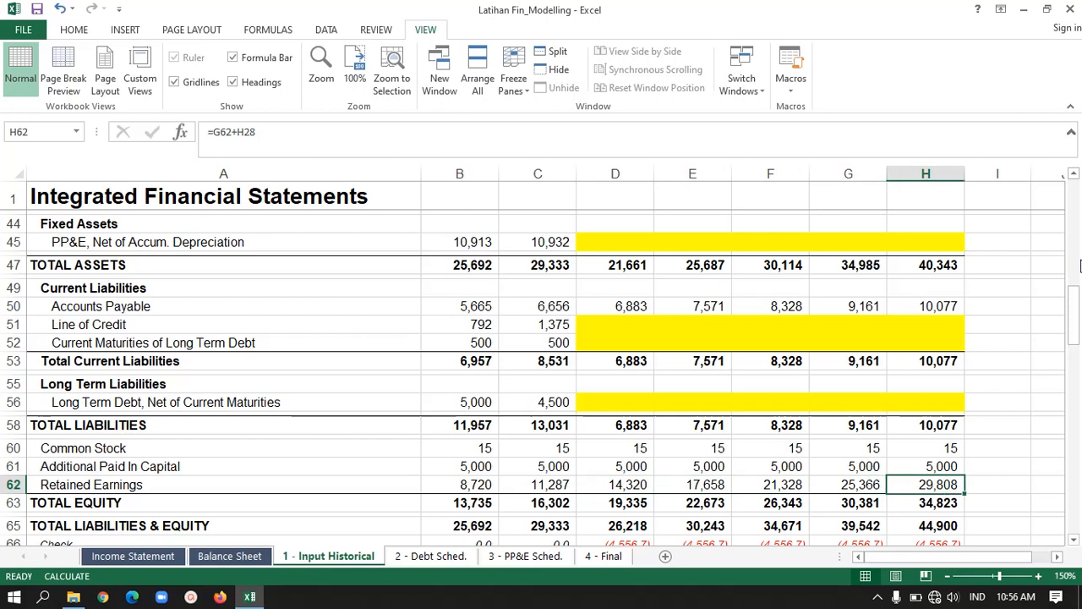
# - Review the TOTAL EQUITY formulas in row 63 from 20X7 back to 20X1
pyautogui.press('Down')
pyautogui.press('Down')
pyautogui.press('Up')
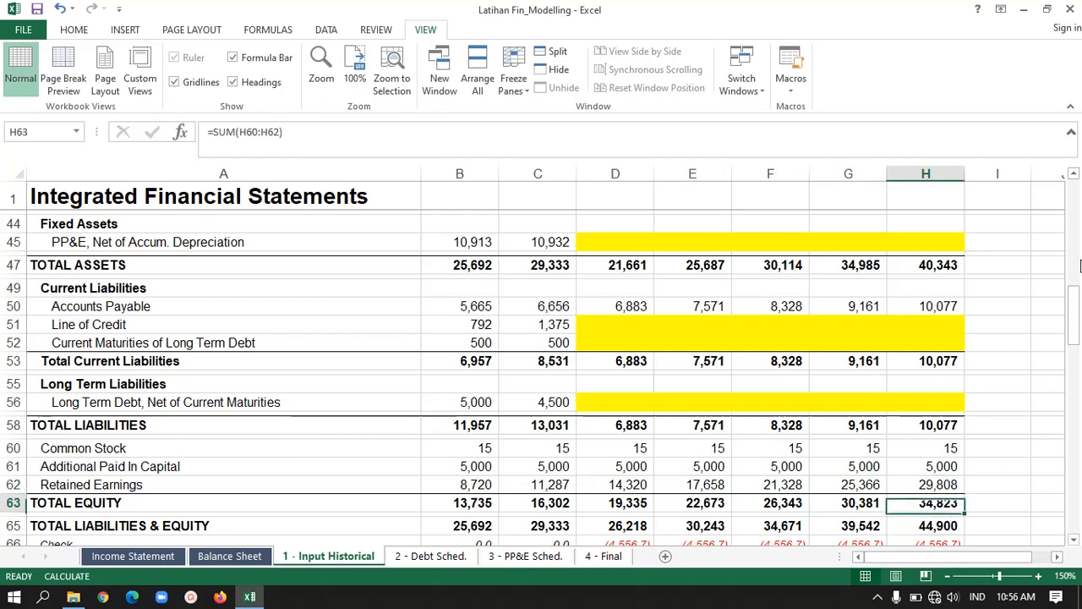
pyautogui.press('Left')
pyautogui.press('Left')
pyautogui.press('Left')
pyautogui.press('Left')
pyautogui.press('Left')
pyautogui.press('Left')
pyautogui.press('Left')
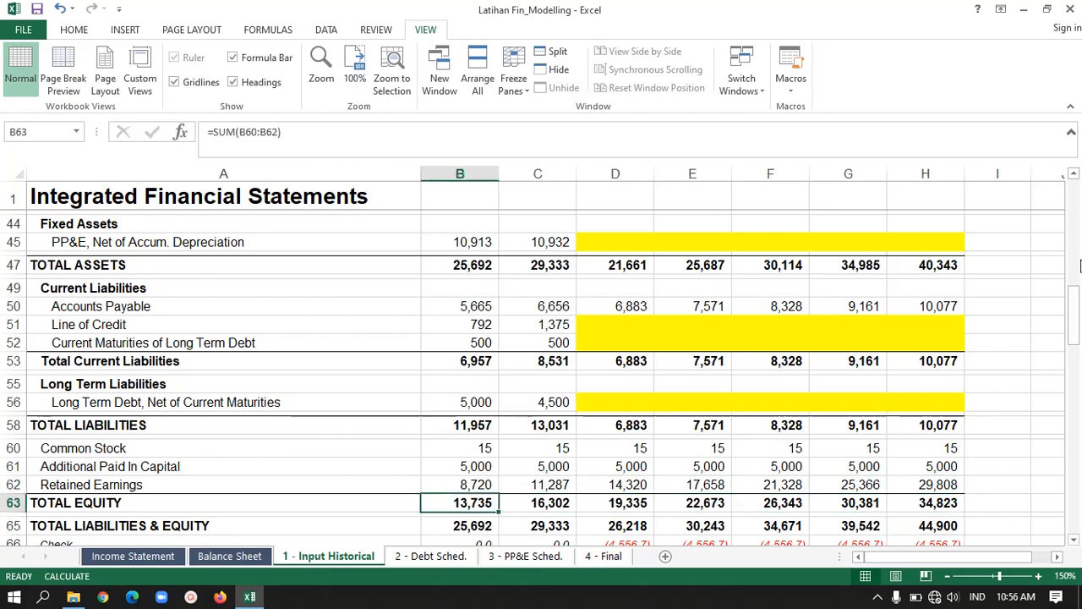
# - Compare the TOTAL EQUITY sums in row 63 for the historical years and 20X3, checking the Retained Earnings source in C62
pyautogui.press('Right')
pyautogui.press('Right')
pyautogui.press('Right')
pyautogui.press('Right')
pyautogui.press('Right')
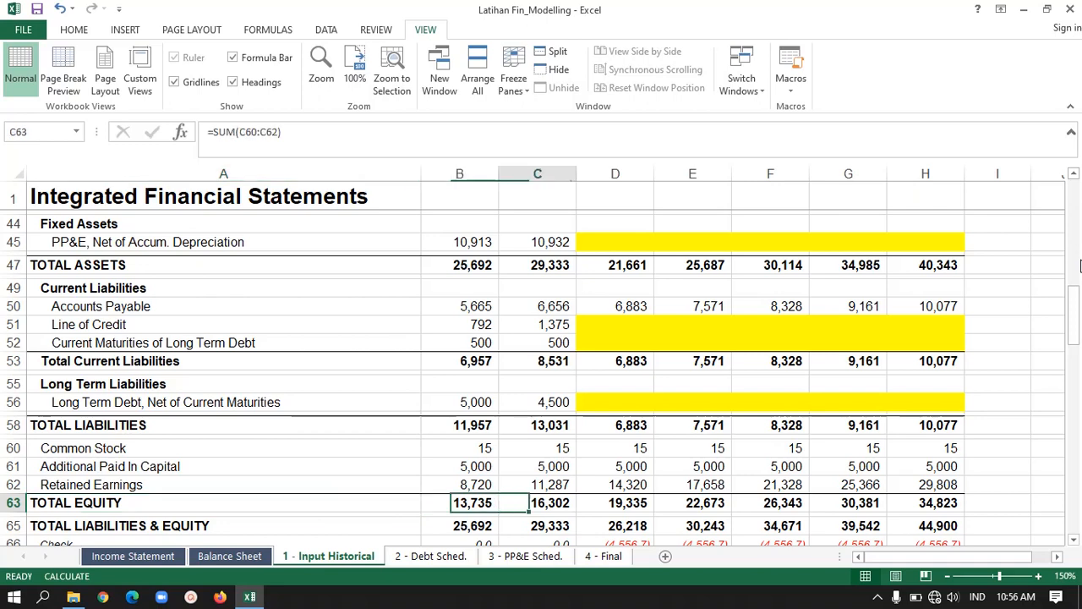
pyautogui.press('Left')
pyautogui.press('Left')
pyautogui.press('Left')
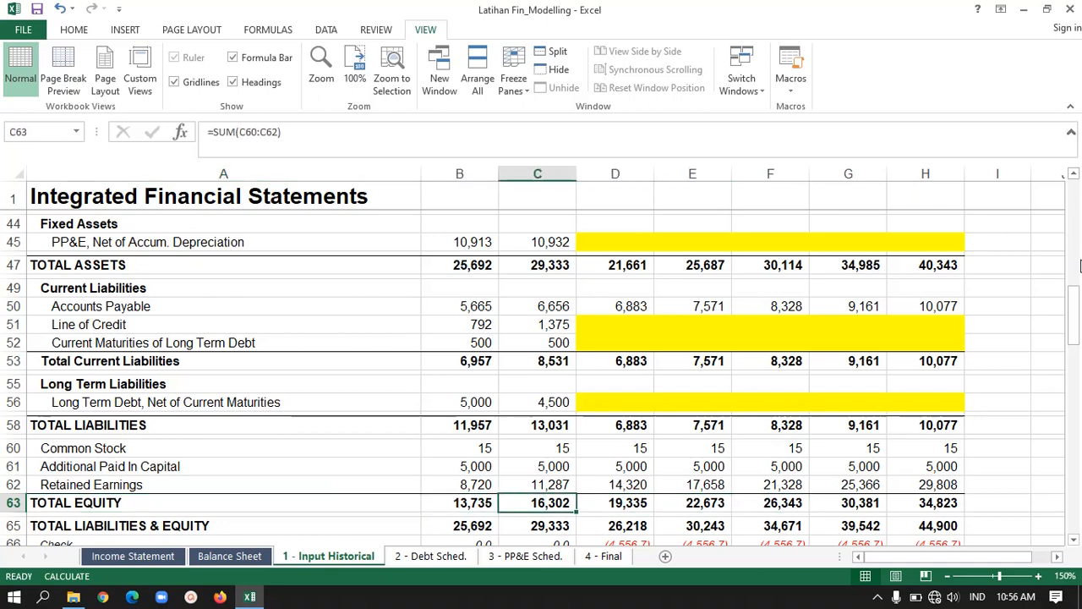
pyautogui.press('Right')
pyautogui.press('Left')
pyautogui.press('Left')
pyautogui.press('Left')
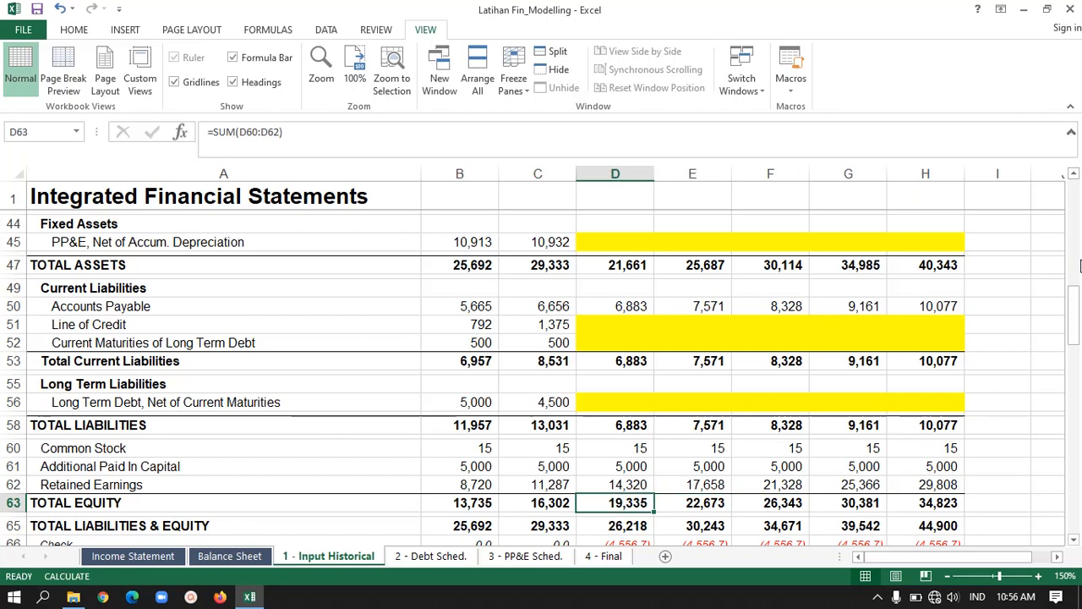
pyautogui.press('Right')
pyautogui.press('Up')
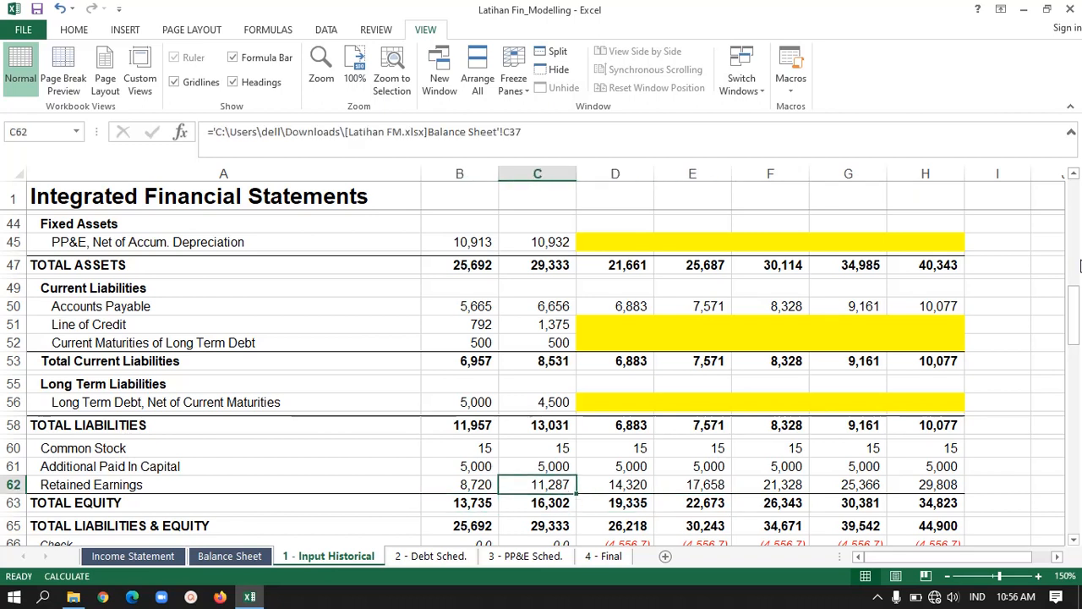
# - Look across the projected TOTAL EQUITY columns and inspect the 20X4 TOTAL LIABILITIES & EQUITY formula in E65
pyautogui.press('Down')
pyautogui.press('Down')
pyautogui.press('Right')
pyautogui.press('Right')
pyautogui.press('Right')
pyautogui.press('Right')
pyautogui.press('Down')
pyautogui.press('Up')
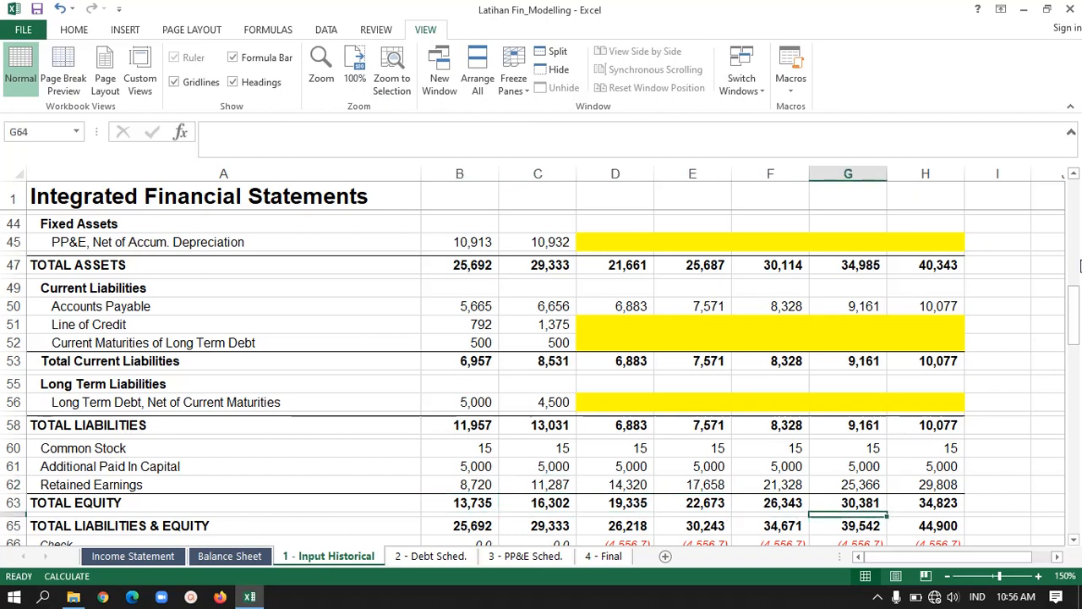
pyautogui.press('Up')
pyautogui.press('Left')
pyautogui.press('Left')
pyautogui.press('Down')
pyautogui.press('Down')
pyautogui.press('Down')
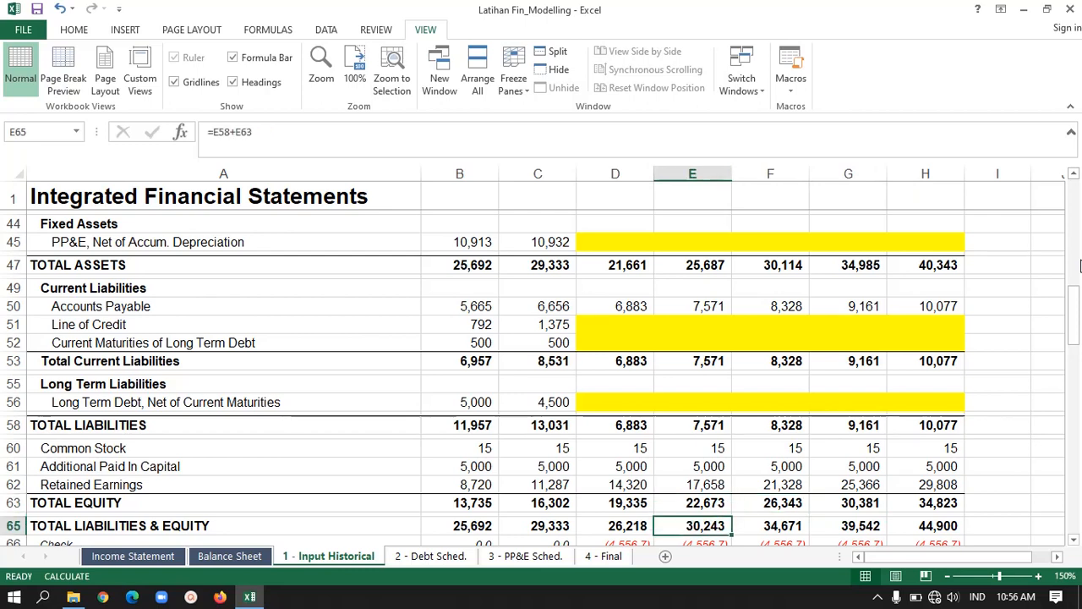
# - Compare the TOTAL LIABILITIES & EQUITY formulas in row 65 across the historical and projected years
pyautogui.press('Left')
pyautogui.press('Up')
pyautogui.press('Up')
pyautogui.press('Left')
pyautogui.press('Left')
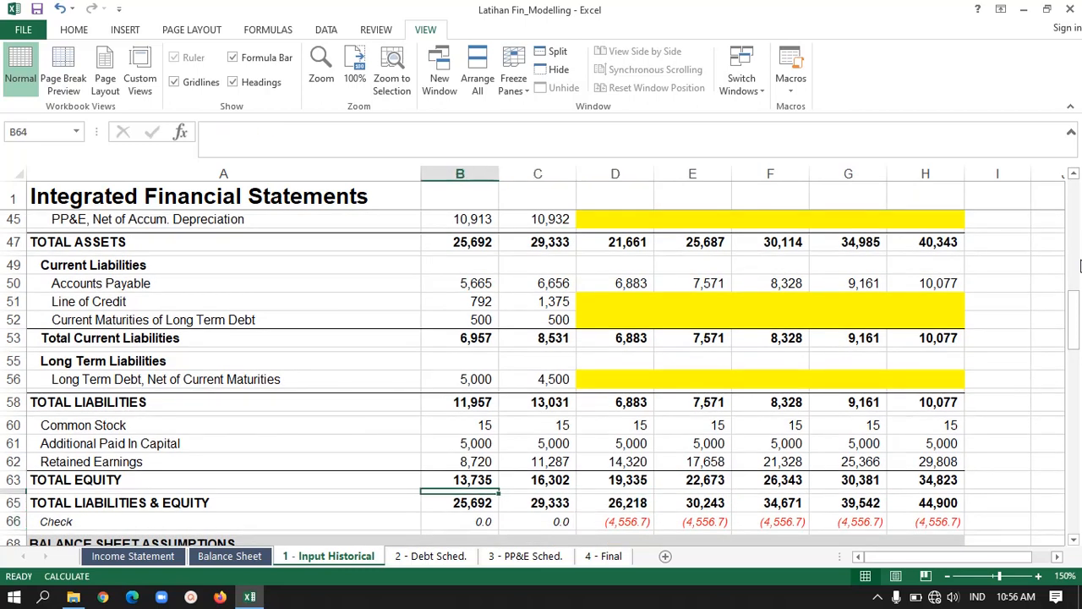
pyautogui.press('Down')
pyautogui.press('Right')
pyautogui.press('Right')
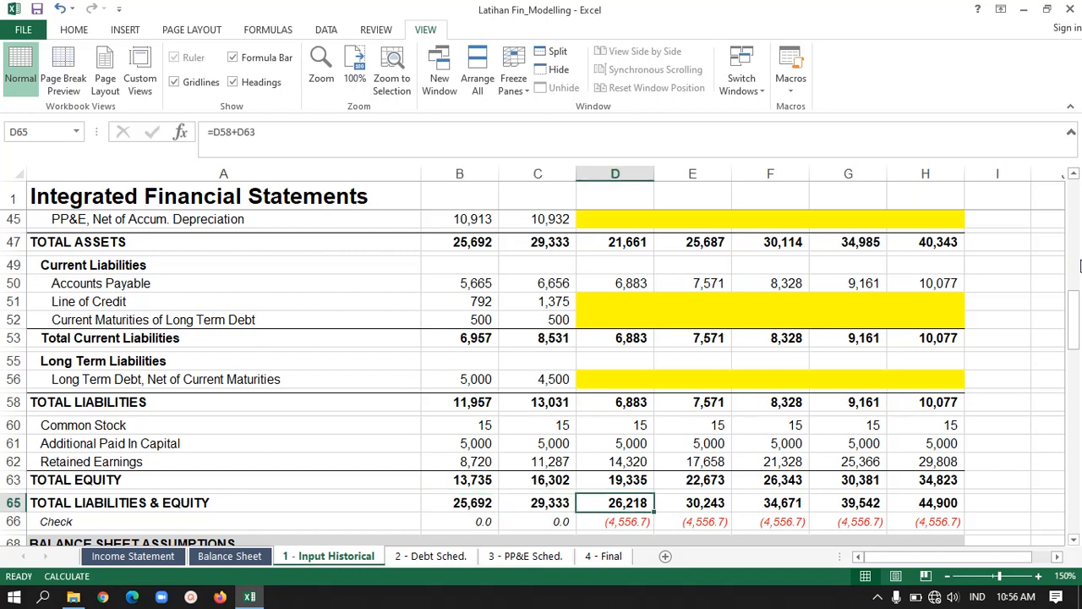
pyautogui.press('Right')
pyautogui.press('Right')
pyautogui.press('Left')
pyautogui.press('Left')
pyautogui.press('Left')
pyautogui.press('Left')
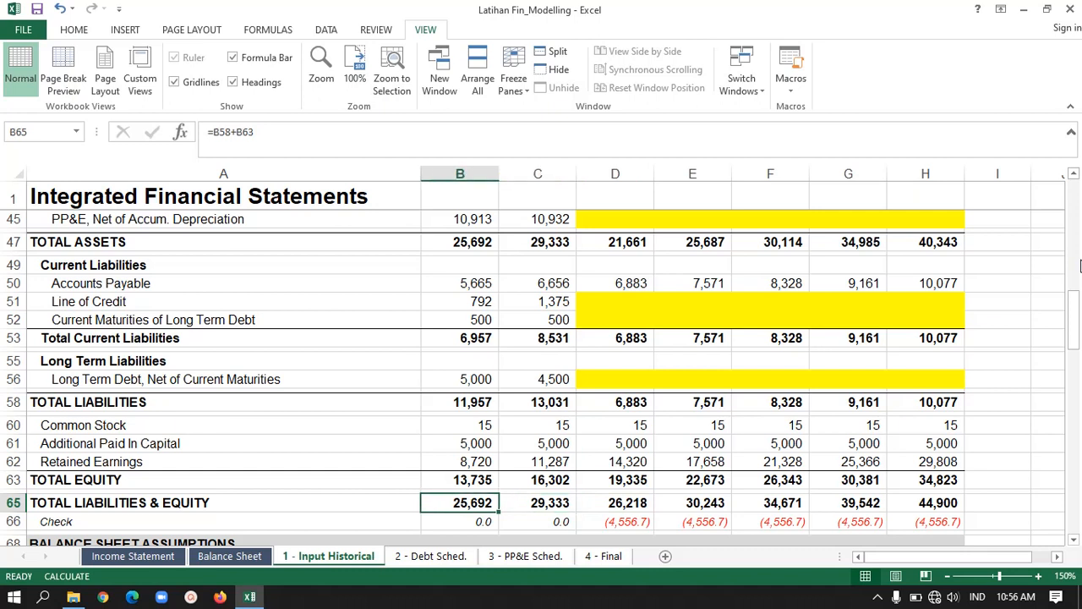
# - Examine the balance Check formulas in row 66 for the projected years, starting with 20X3 in D66
pyautogui.press('Right')
pyautogui.press('Right')
pyautogui.press('Right')
pyautogui.press('Down')
pyautogui.press('Left')
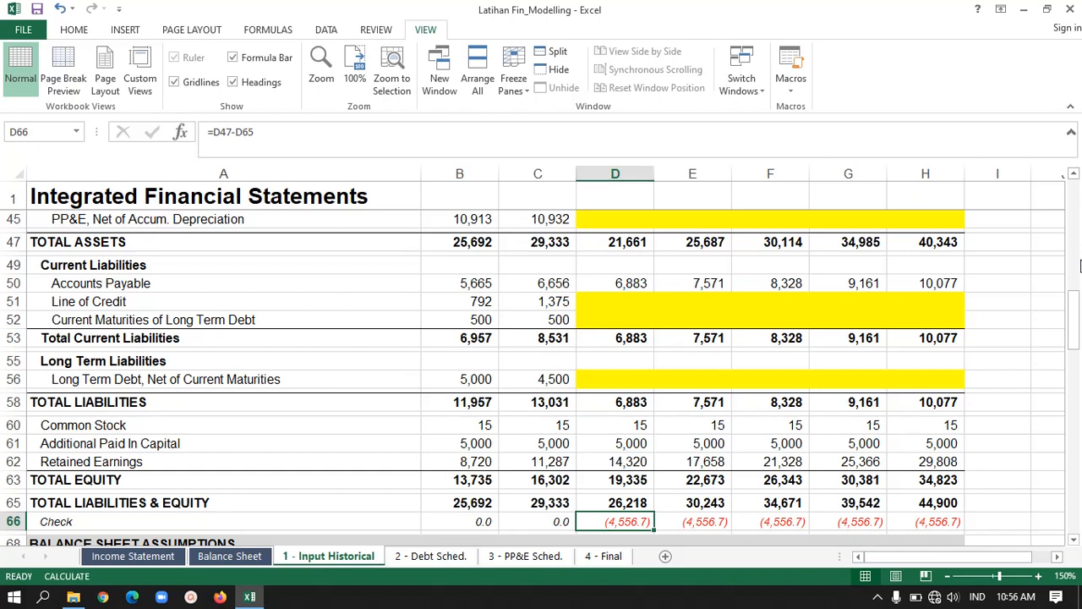
pyautogui.press('Right')
pyautogui.press('Right')
pyautogui.press('Right')
pyautogui.press('Right')
pyautogui.press('Left')
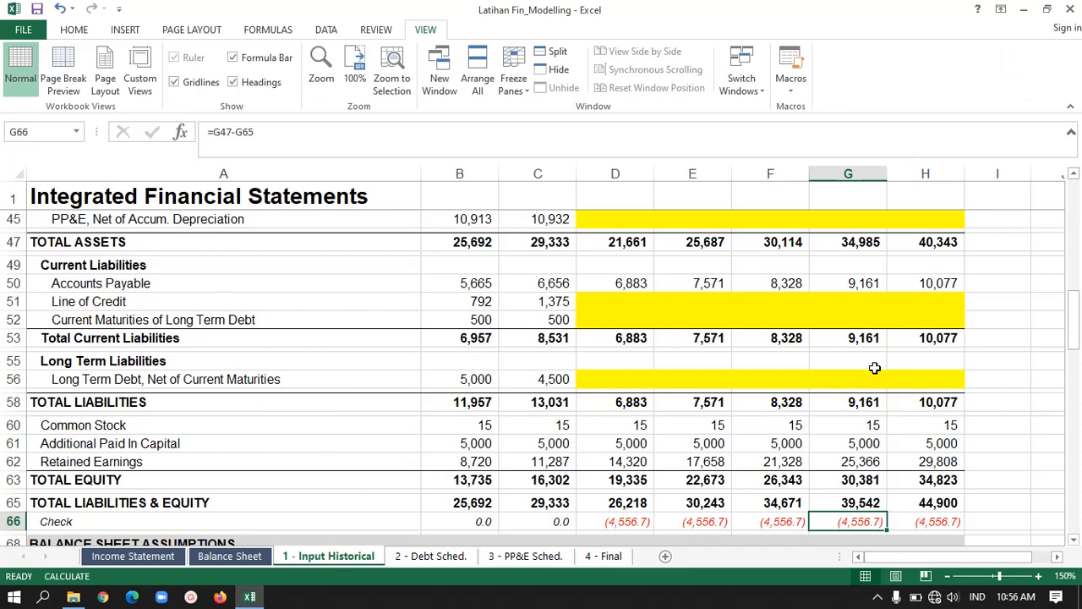
# - Go to the CASH FLOW STATEMENT section and inspect the Net Income formulas in D76 and E76
pyautogui.scroll(-6, 1076, 543)
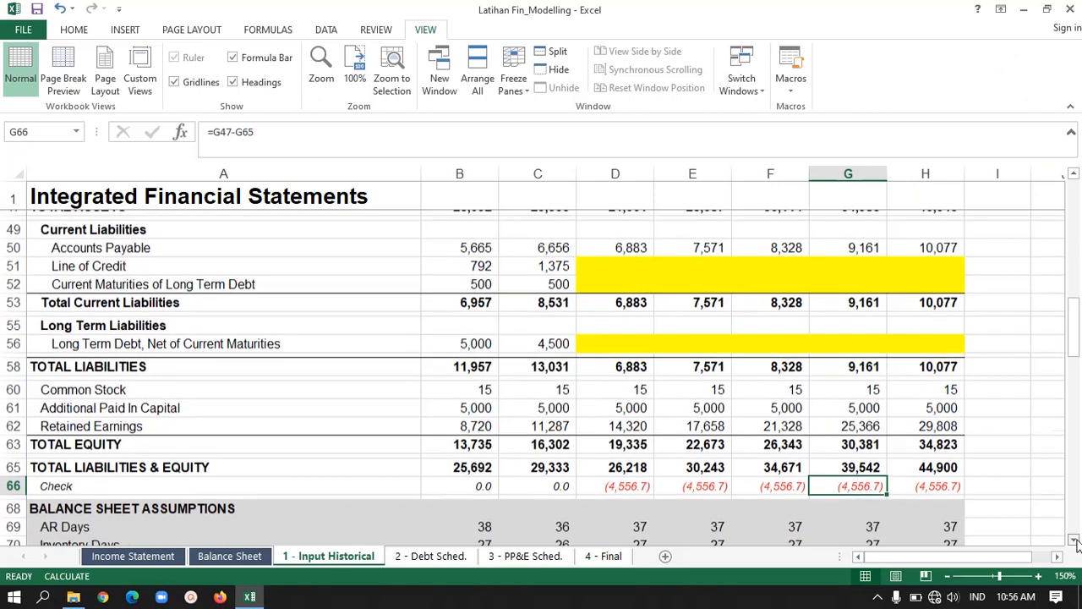
pyautogui.scroll(-1, 1076, 543)
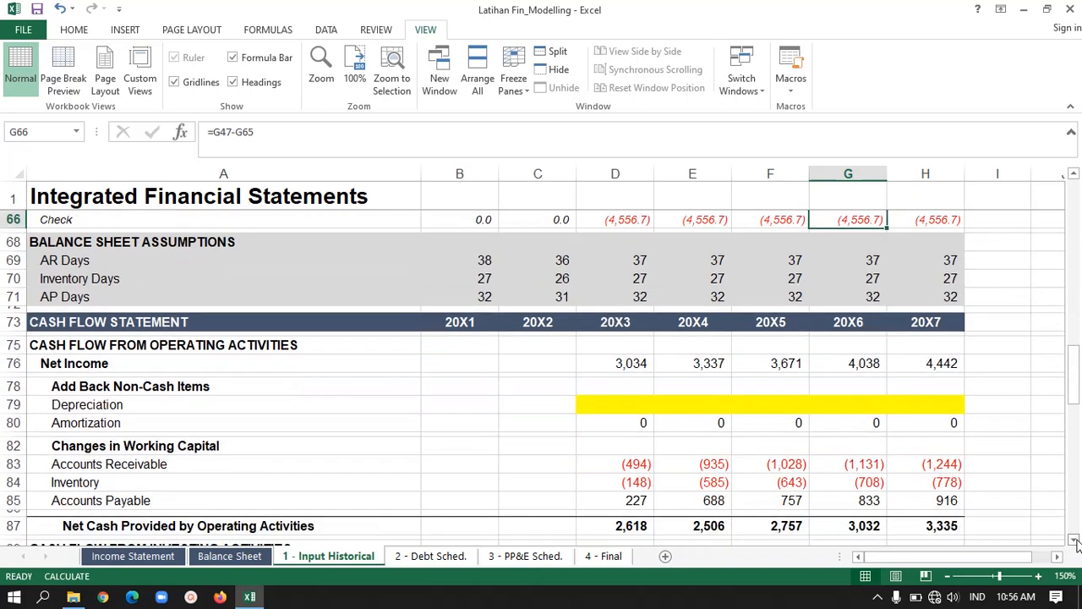
pyautogui.scroll(-1, 1076, 543)
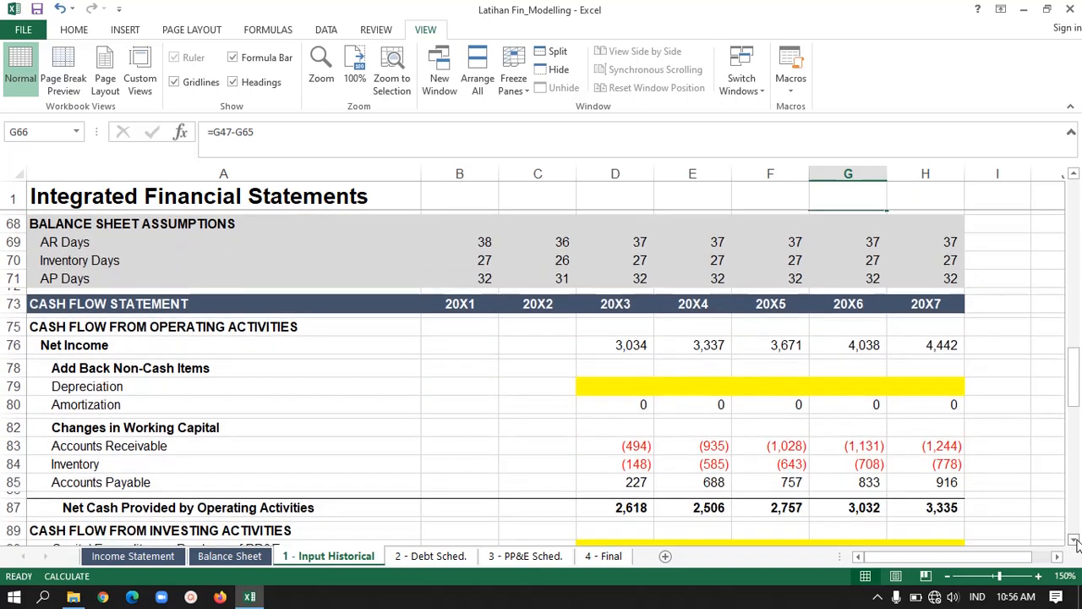
pyautogui.scroll(-2, 1076, 544)
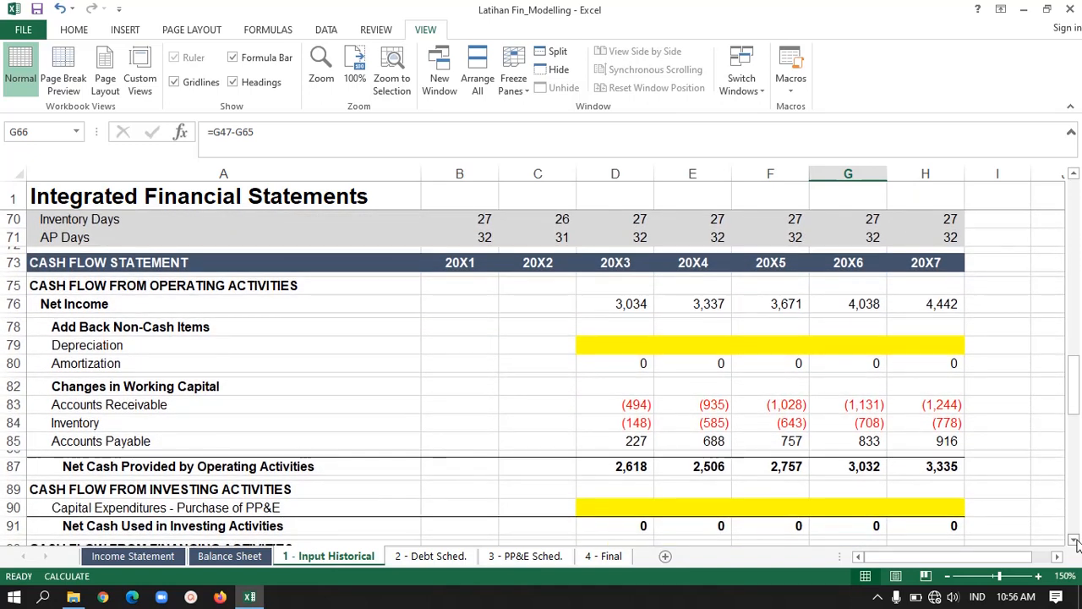
pyautogui.scroll(-1, 1076, 544)
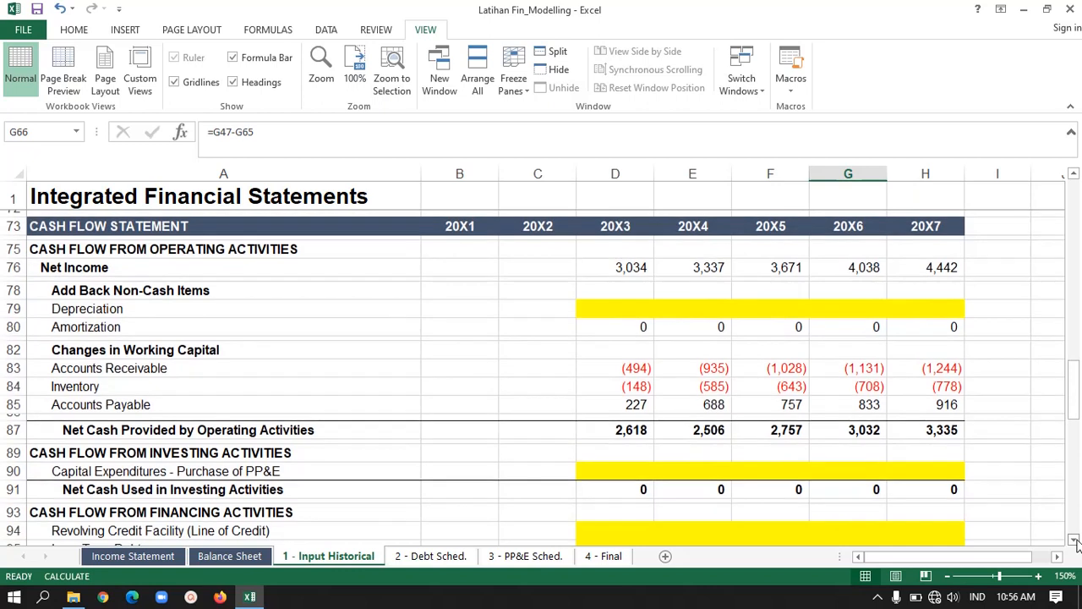
pyautogui.click(614, 271)
pyautogui.press('Right')
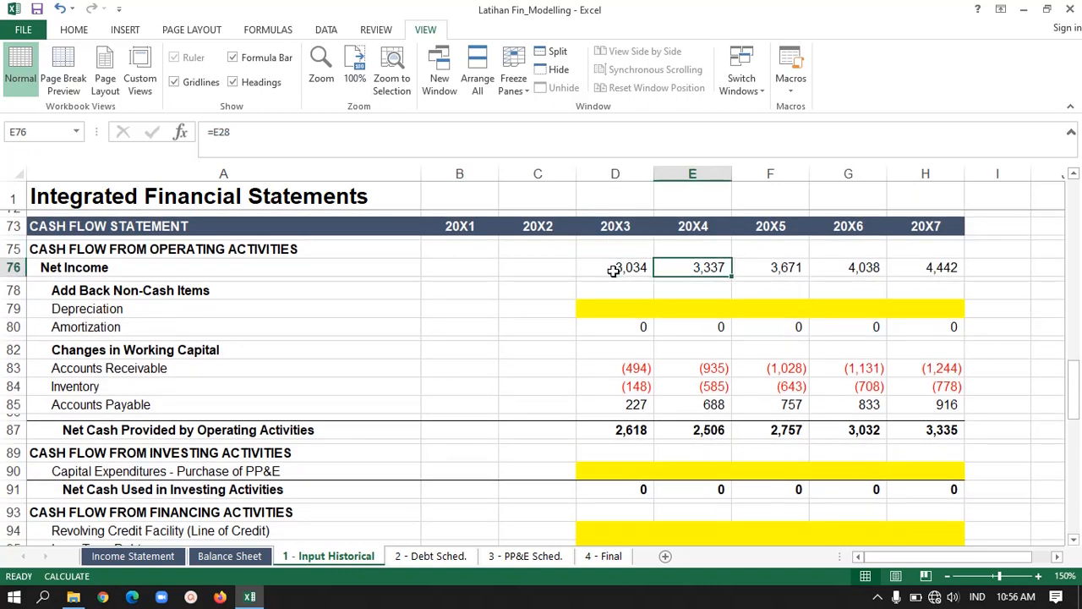
# - Look over the Add Back Non-Cash Items and Depreciation rows, then return to the 20X3 Net Income in D76
pyautogui.press('Left')
pyautogui.press('Left')
pyautogui.press('Down')
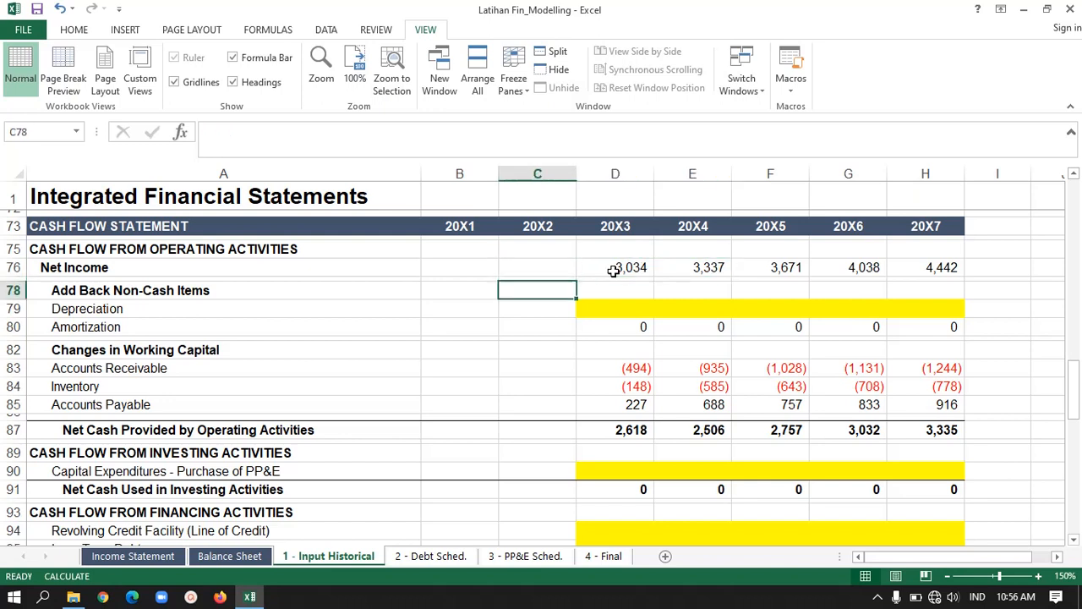
pyautogui.press('Down')
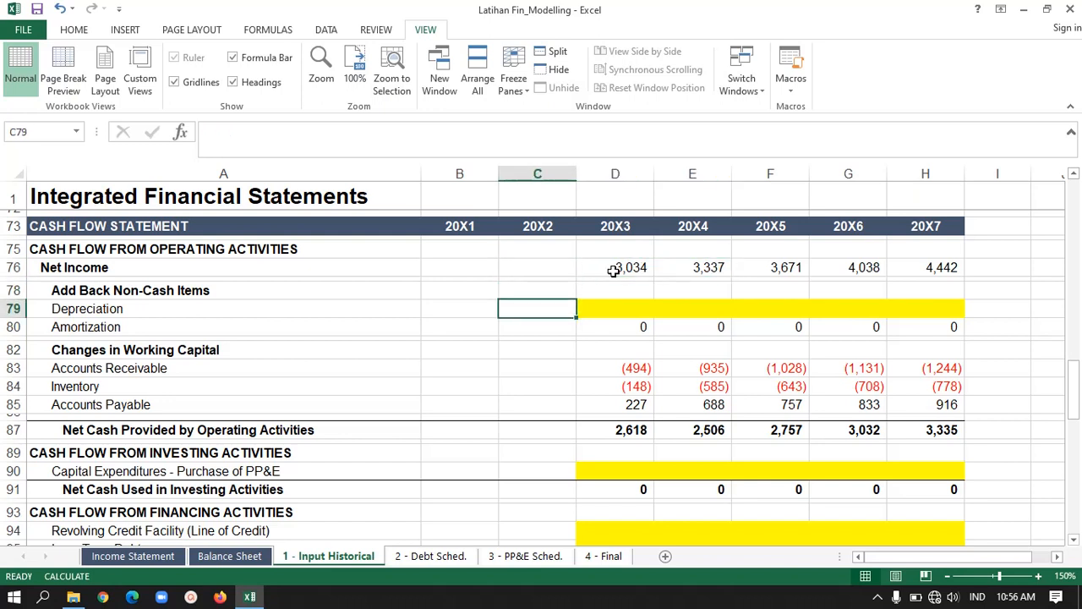
pyautogui.press('Up')
pyautogui.press('Up')
pyautogui.press('Up')
pyautogui.press('Up')
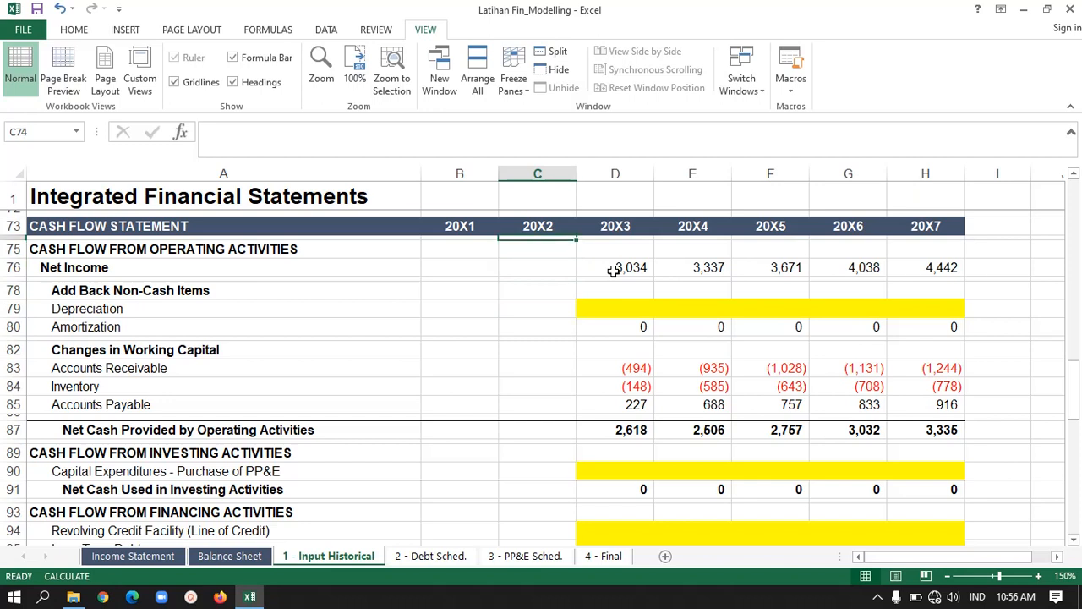
pyautogui.press('Down')
pyautogui.press('Down')
pyautogui.press('Right')
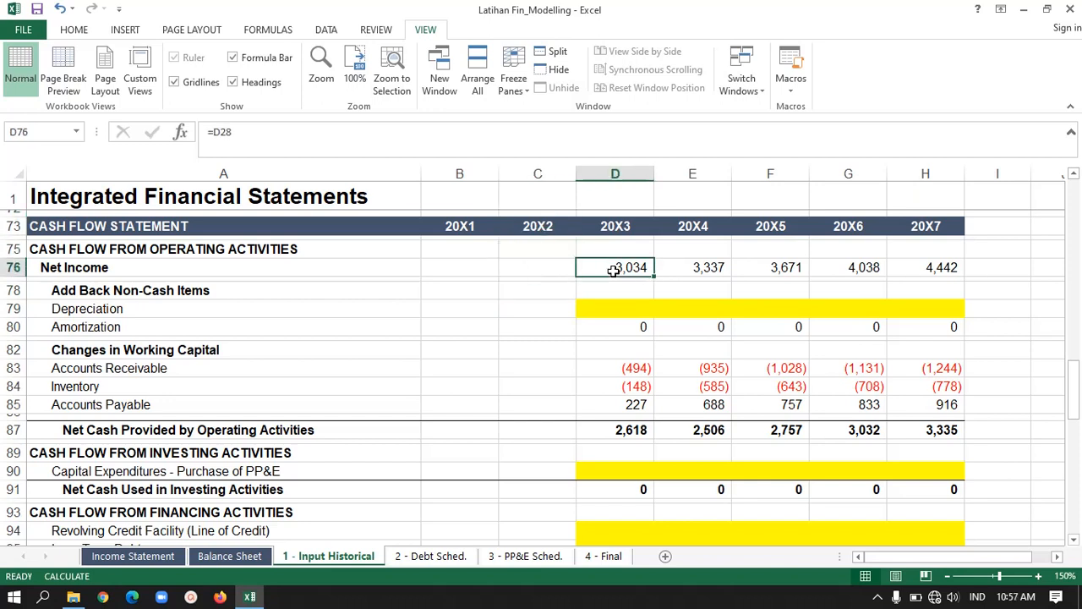
# - Trace the cash flow Net Income formula in D76 to its income statement source in D28, then return to D76
pyautogui.press('Left')
pyautogui.press('Right')
pyautogui.hotkey('ctrl', '[')
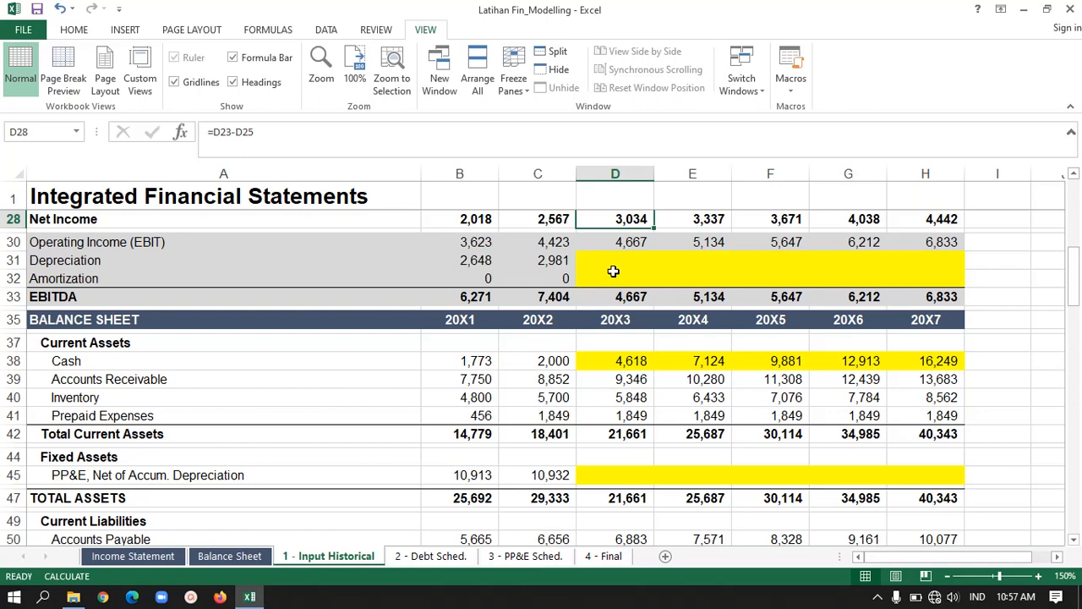
pyautogui.scroll(1, 613, 271)
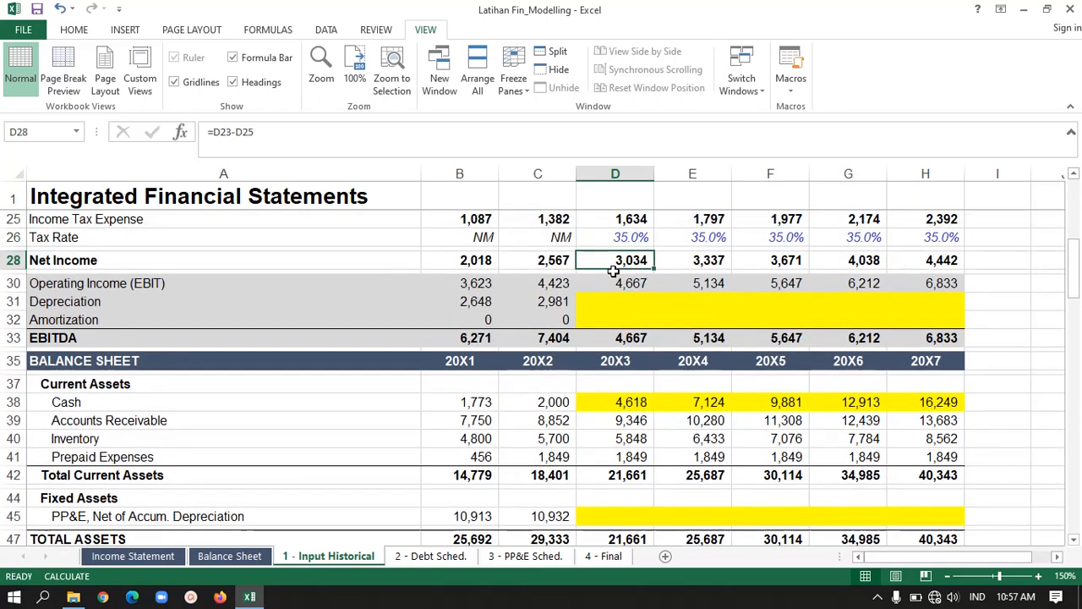
pyautogui.press('Down')
pyautogui.press('Down')
pyautogui.press('Down')
pyautogui.press('Down')
pyautogui.press('Down')
pyautogui.press('Down')
pyautogui.press('Down')
pyautogui.press('Down')
pyautogui.press('Down')
pyautogui.press('Down')
pyautogui.press('Down')
pyautogui.press('Down')
pyautogui.press('Down')
pyautogui.press('Down')
pyautogui.press('Down')
pyautogui.press('Down')
pyautogui.press('Down')
pyautogui.press('Down')
pyautogui.press('Down')
pyautogui.press('Down')
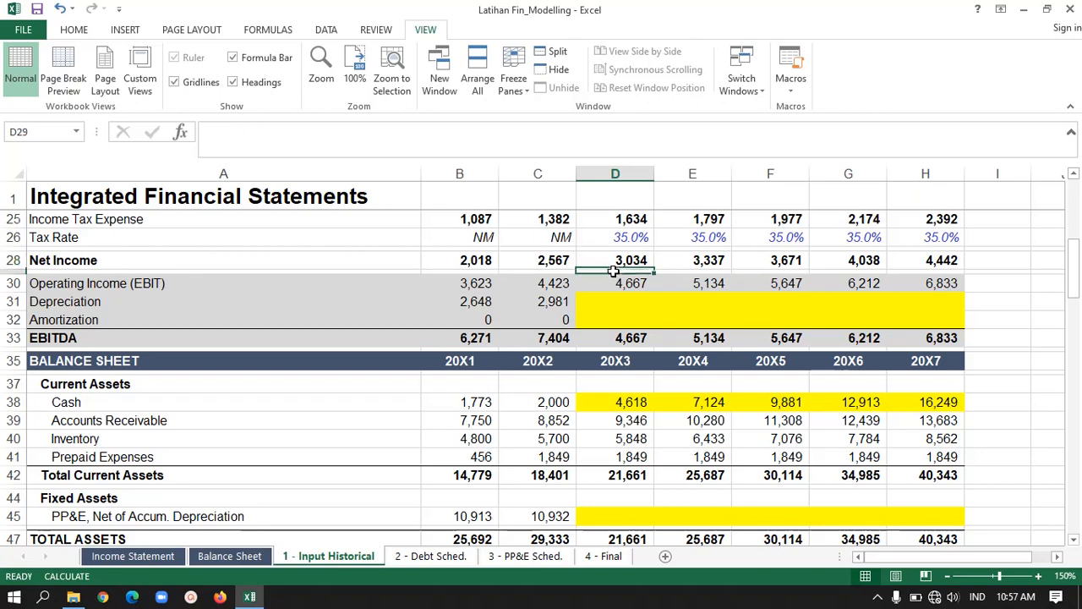
pyautogui.press('Down')
pyautogui.press('Down')
pyautogui.press('Down')
pyautogui.press('Down')
pyautogui.press('Down')
pyautogui.press('Down')
pyautogui.press('Down')
pyautogui.press('Down')
pyautogui.press('Down')
pyautogui.press('Down')
pyautogui.press('Down')
pyautogui.press('Down')
pyautogui.press('Down')
pyautogui.press('Down')
pyautogui.press('Down')
pyautogui.press('Down')
pyautogui.press('Down')
pyautogui.press('Down')
pyautogui.press('Down')
pyautogui.press('Down')
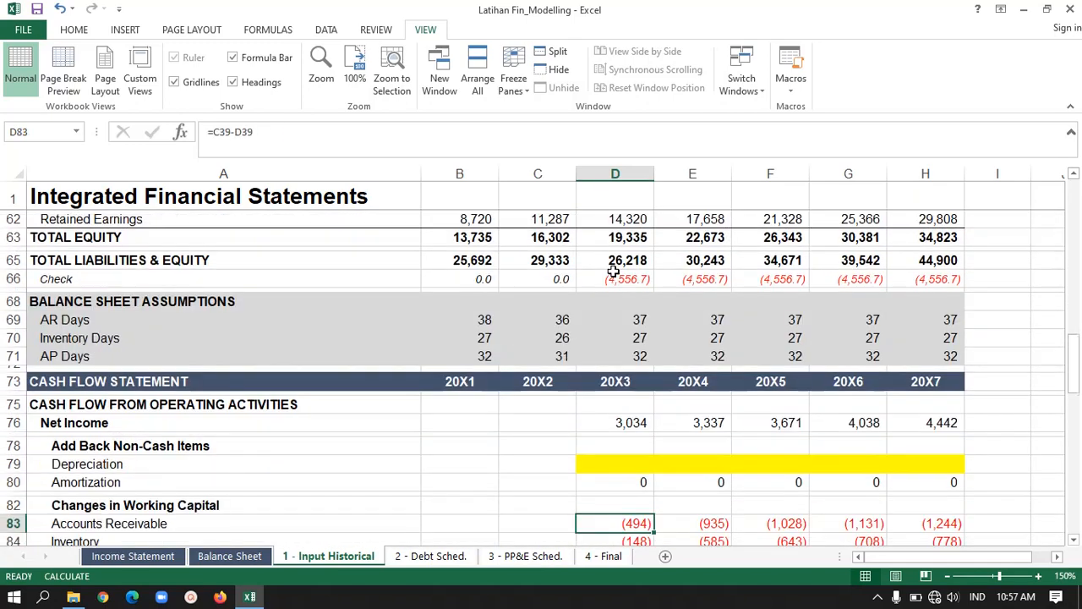
pyautogui.press('Up')
pyautogui.press('Up')
pyautogui.press('Up')
pyautogui.press('Up')
pyautogui.press('Up')
pyautogui.press('Up')
pyautogui.press('Up')
pyautogui.press('Up')
pyautogui.press('Up')
pyautogui.press('Up')
pyautogui.press('Up')
pyautogui.press('Up')
pyautogui.press('Up')
pyautogui.press('Up')
pyautogui.press('Up')
pyautogui.press('Up')
pyautogui.press('Up')
pyautogui.press('Up')
pyautogui.press('Up')
pyautogui.press('Up')
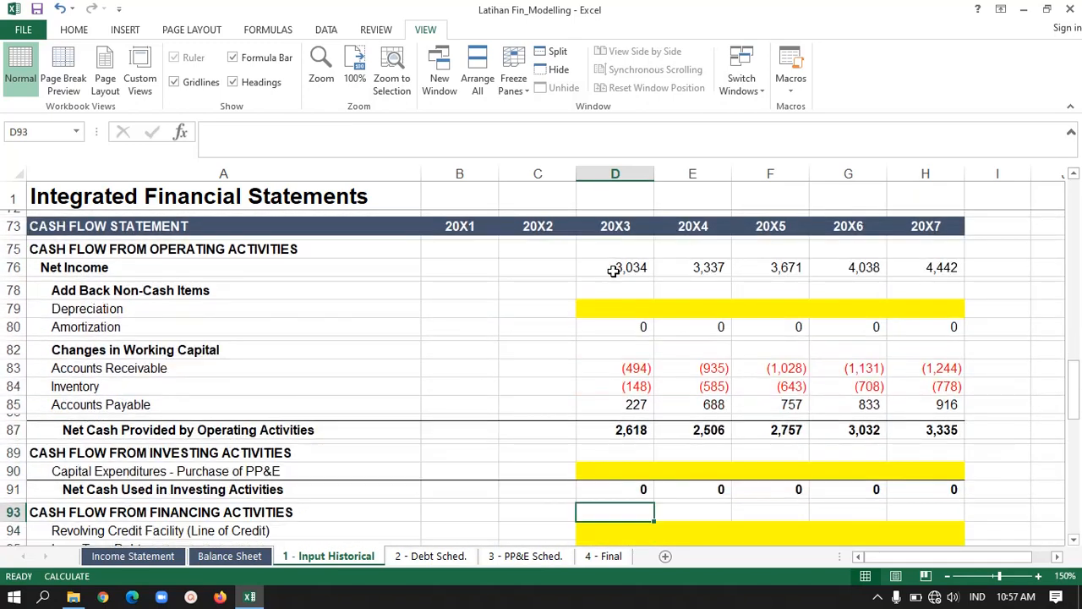
pyautogui.press('Down')
pyautogui.press('Down')
pyautogui.press('Down')
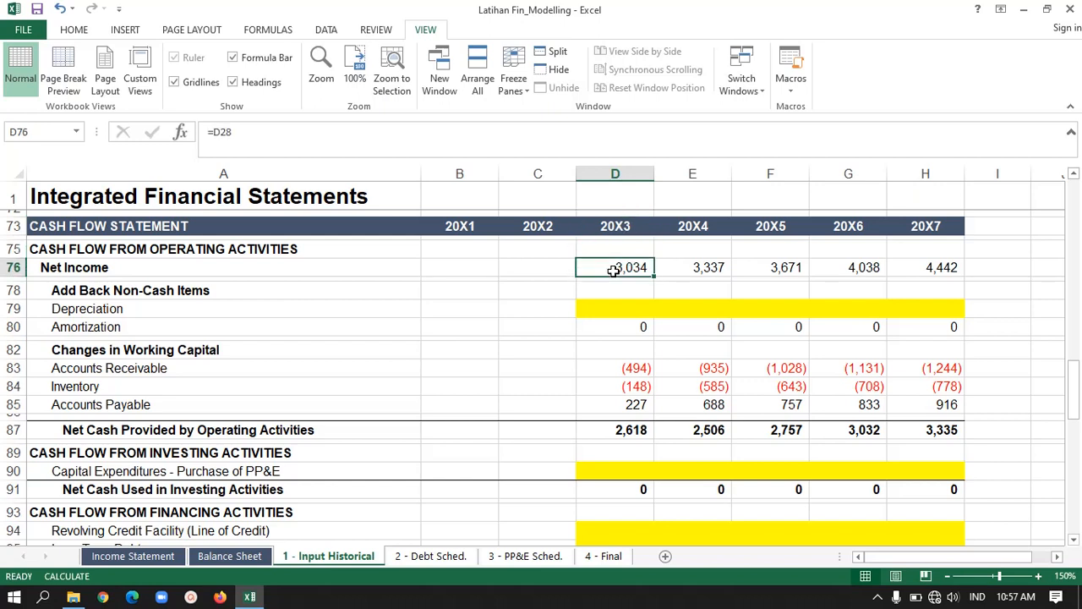
# - Look through the cash flow Net Income entries in row 76 for 20X4 through 20X7, then return to the 20X3 column
pyautogui.press('Right')
pyautogui.press('Right')
pyautogui.press('Right')
pyautogui.press('Right')
pyautogui.press('Down')
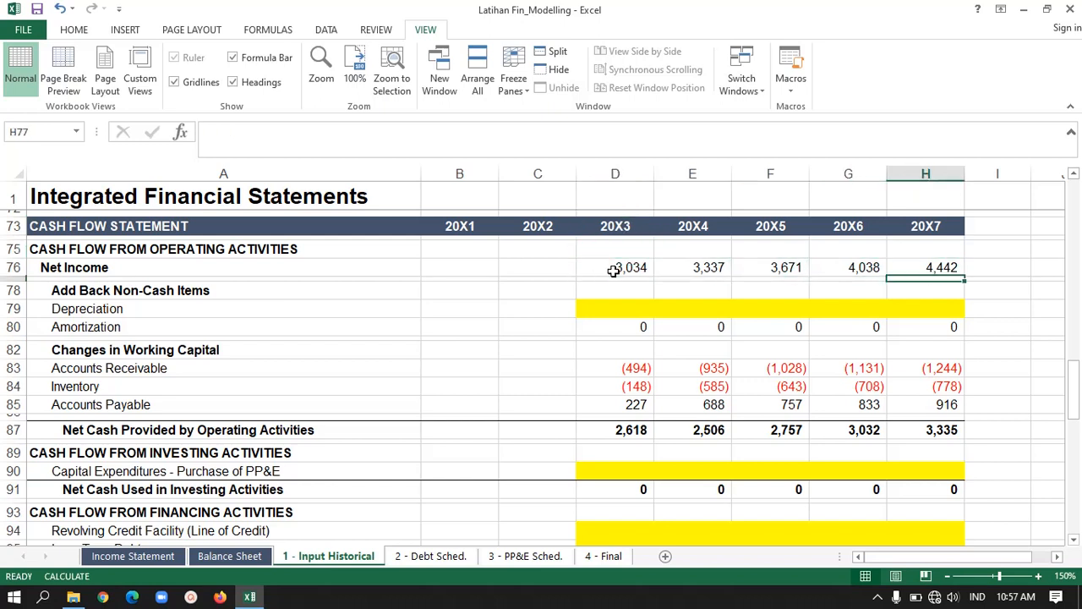
pyautogui.press('Left')
pyautogui.press('Left')
pyautogui.press('Left')
pyautogui.press('Left')
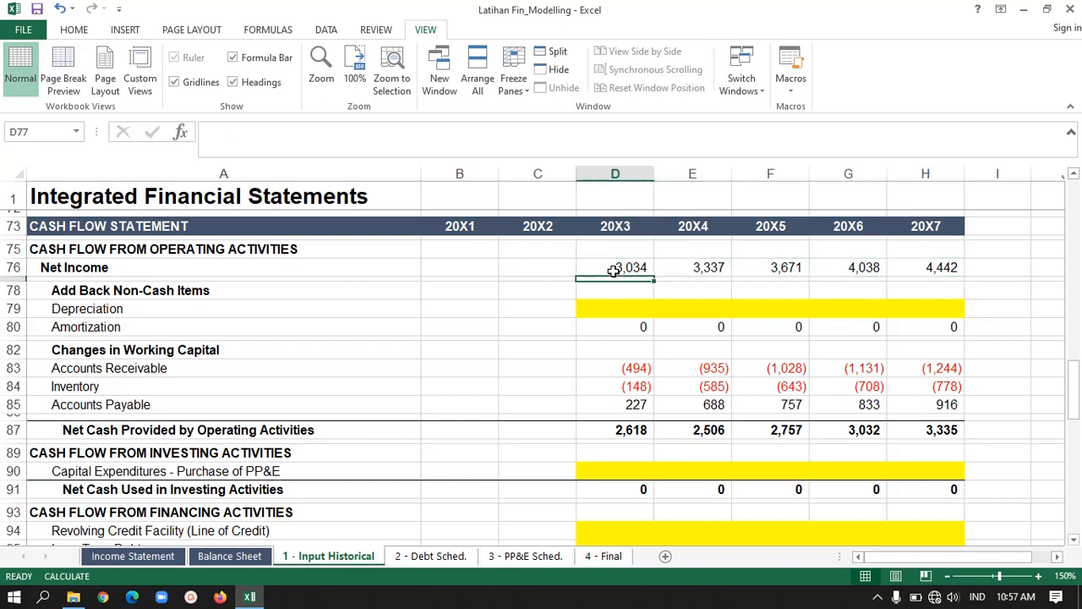
# - Look across the Depreciation row 79 and the Amortization row 80, ending at the 20X3 Amortization in D80
pyautogui.press('Down')
pyautogui.press('Down')
pyautogui.press('Right')
pyautogui.press('Right')
pyautogui.press('Right')
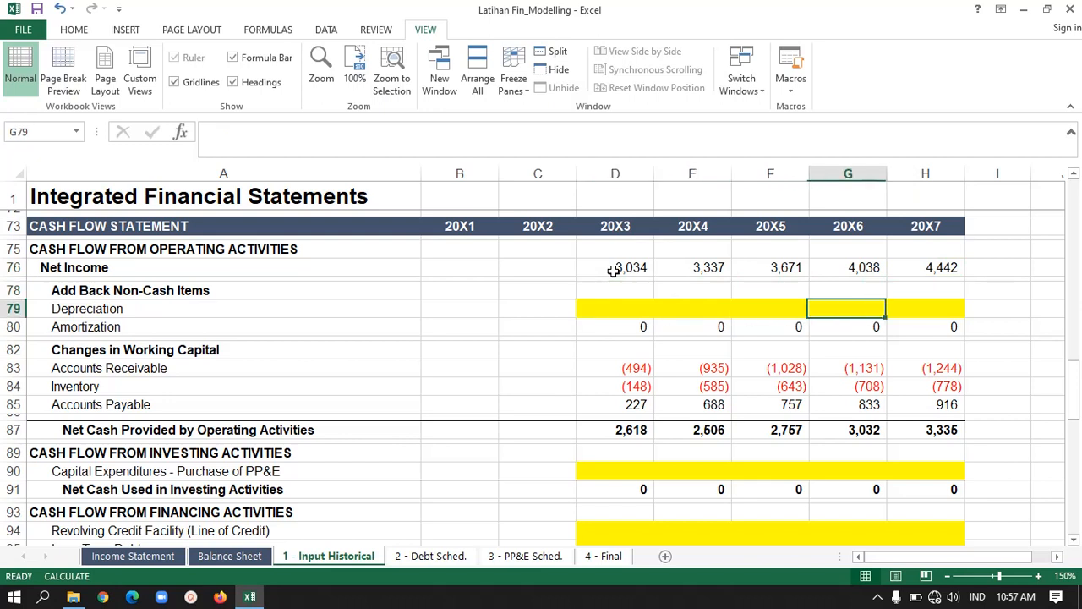
pyautogui.press('Right')
pyautogui.press('Down')
pyautogui.press('Left')
pyautogui.press('Left')
pyautogui.press('Left')
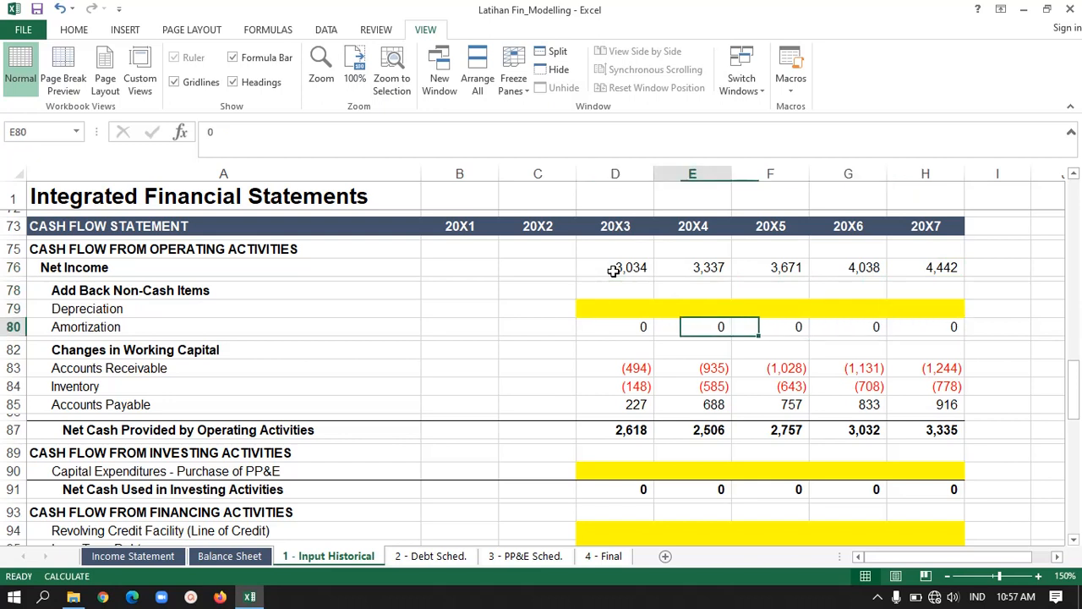
pyautogui.press('Left')
# - Trace the 20X3 Accounts Receivable change formula in D83 to its balance sheet sources C39 and D39, then return to D83
pyautogui.press('Down')
pyautogui.press('Down')
pyautogui.press('Down')
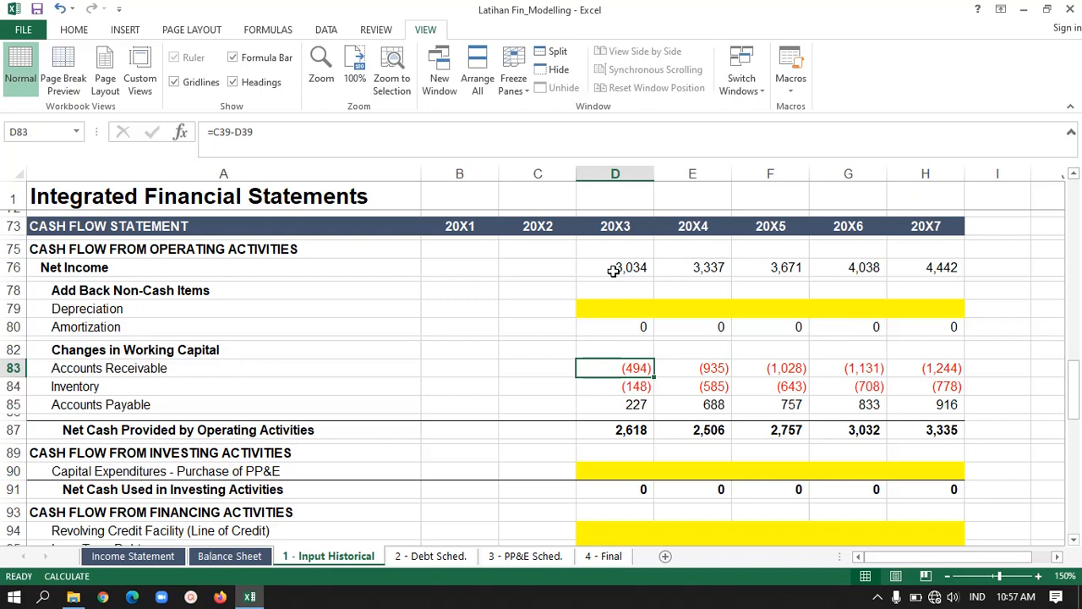
pyautogui.click(306, 140)
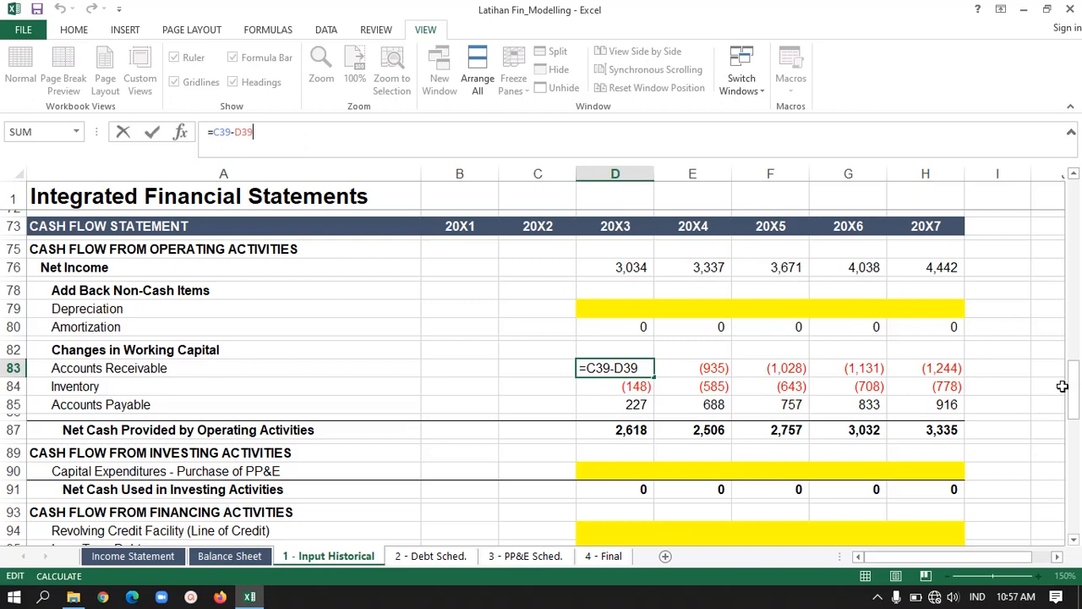
pyautogui.moveTo(1077, 399); pyautogui.dragTo(1058, 302)
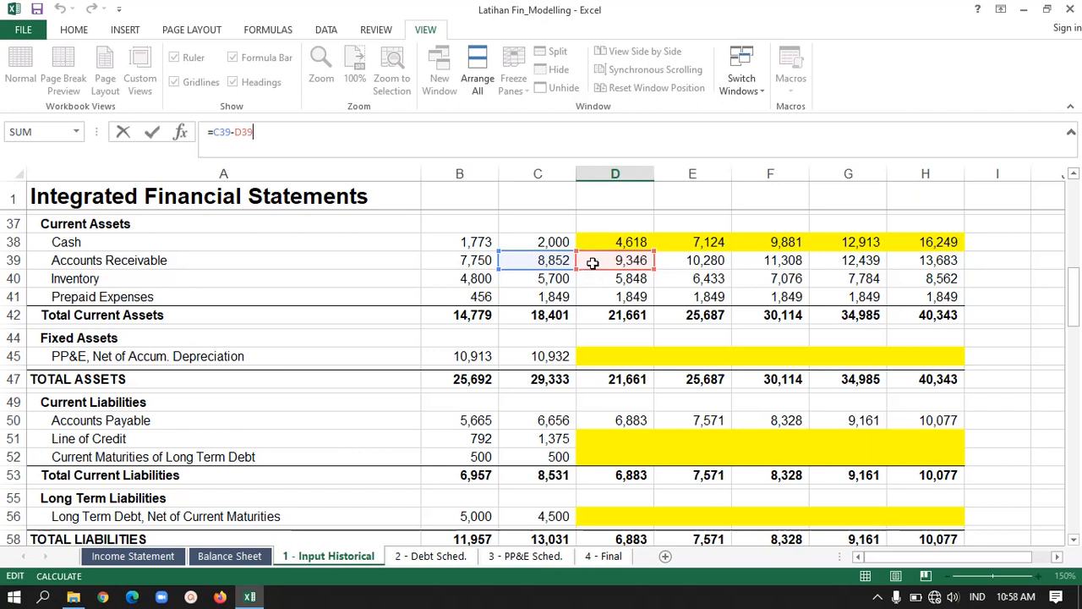
pyautogui.press('Return')
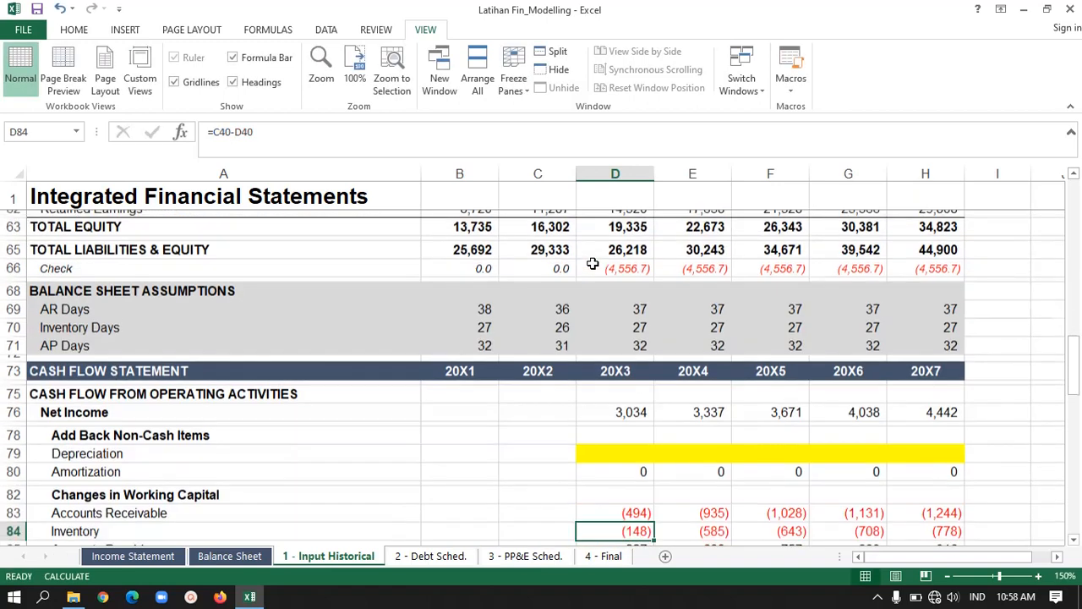
pyautogui.press('Up')
# - Check the Accounts Receivable change entries in row 83 for 20X4 and 20X7
pyautogui.press('Right')
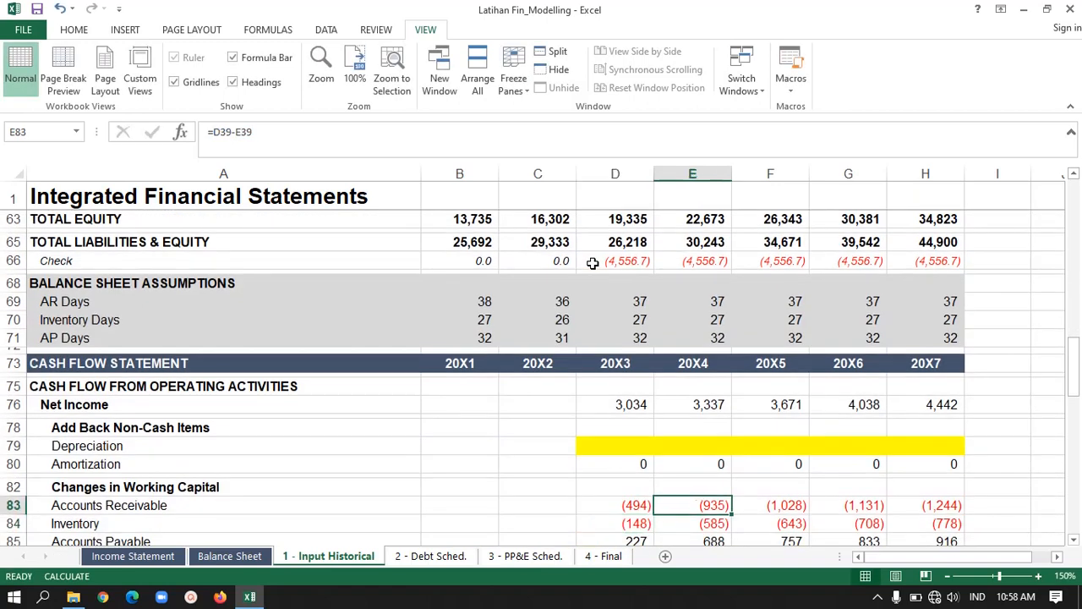
pyautogui.press('Left')
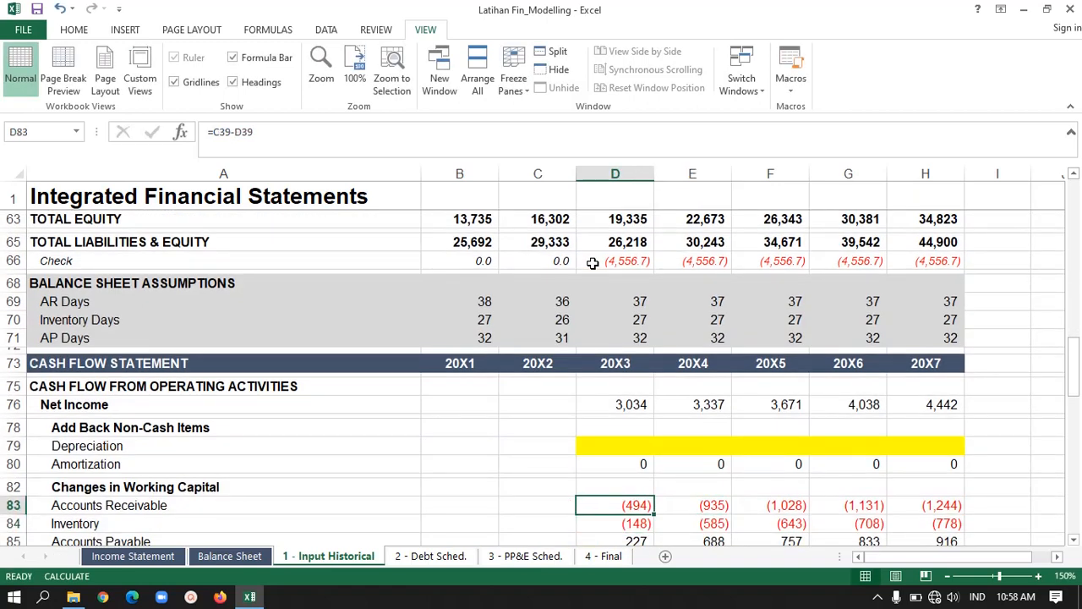
pyautogui.click(1075, 540)
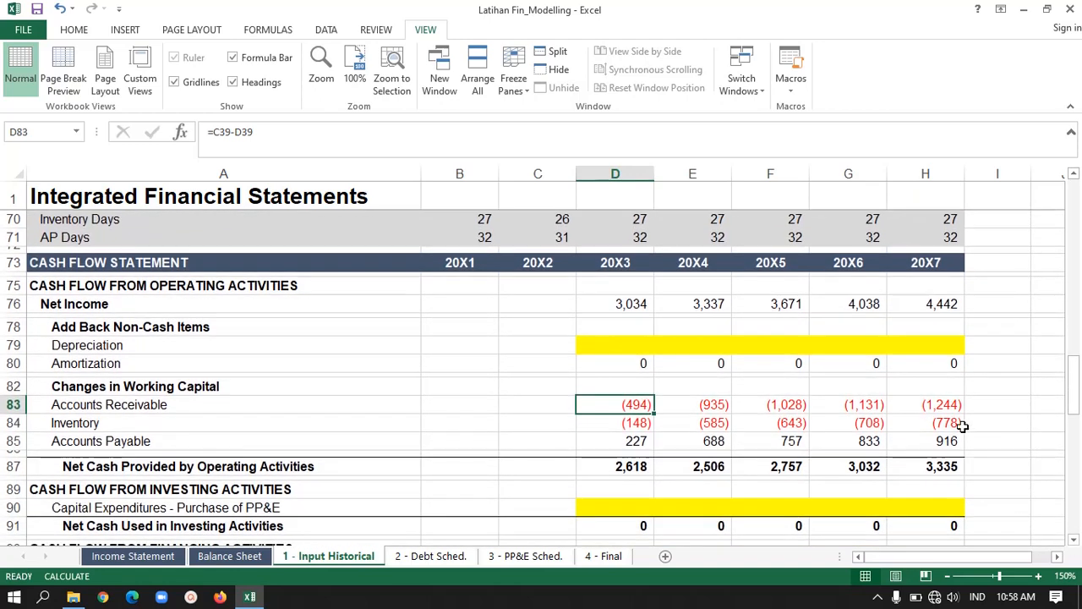
pyautogui.click(947, 405)
# - Trace the 20X3 Inventory change formula in D84 to its balance sheet sources C40 and D40, then return to D84
pyautogui.press('Down')
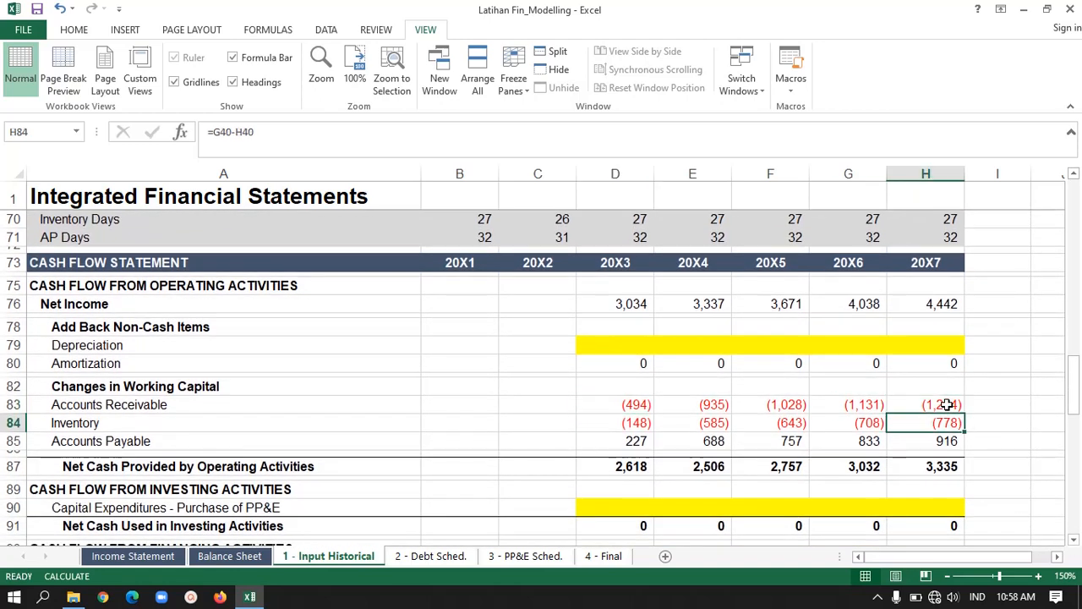
pyautogui.press('Left')
pyautogui.press('Left')
pyautogui.press('Left')
pyautogui.press('Left')
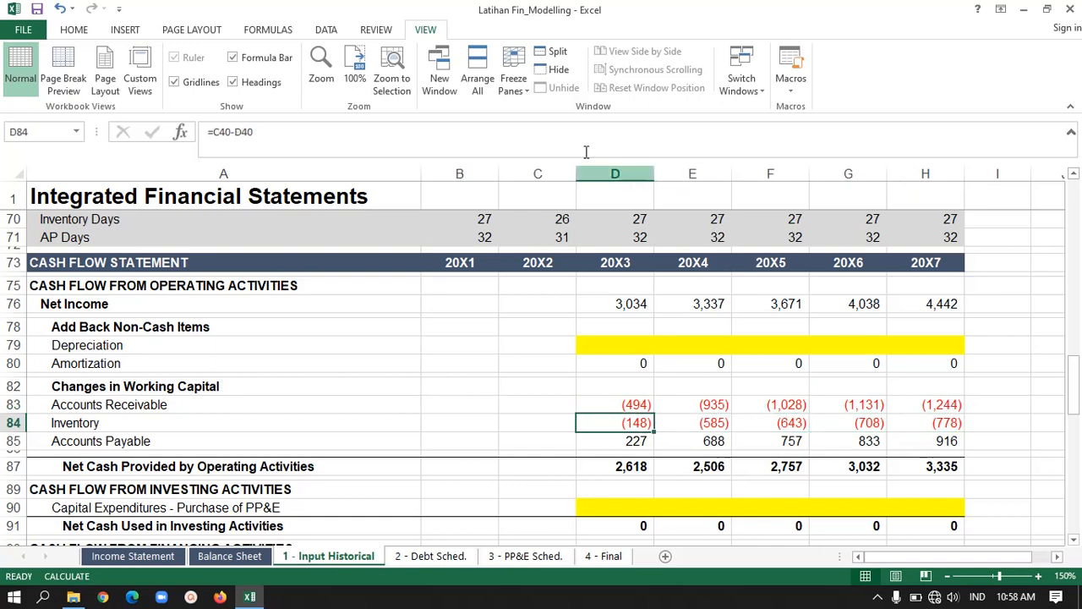
pyautogui.press('F2')
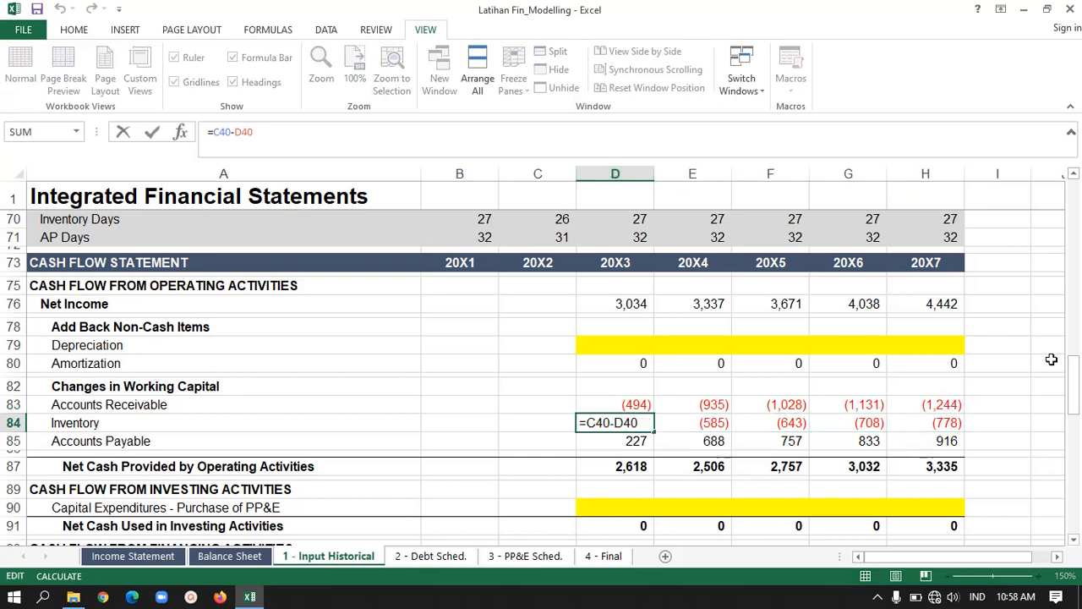
pyautogui.moveTo(1074, 380); pyautogui.dragTo(1078, 287)
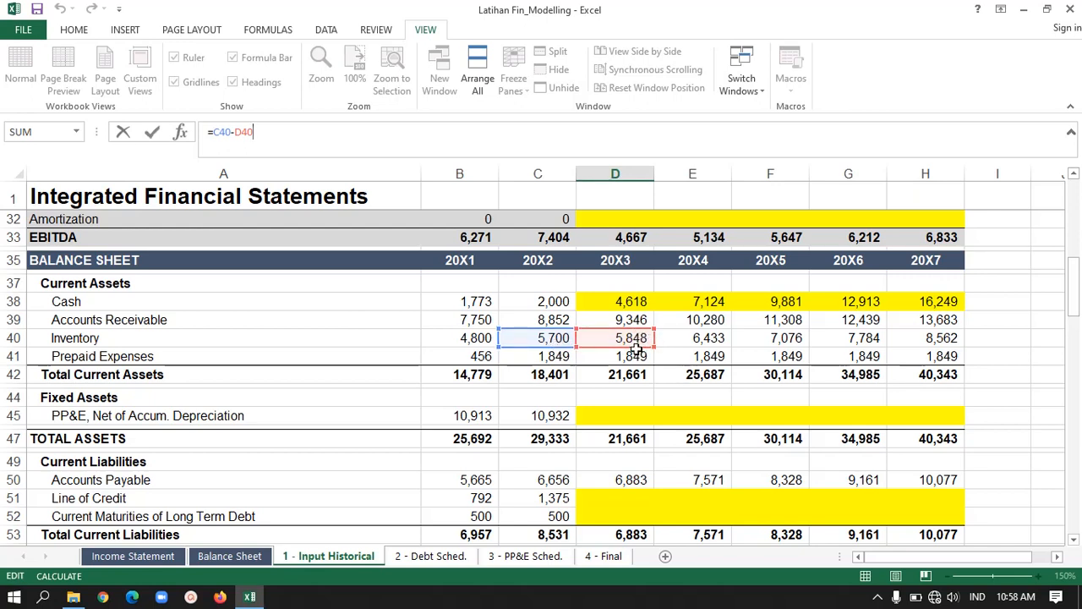
pyautogui.press('Return')
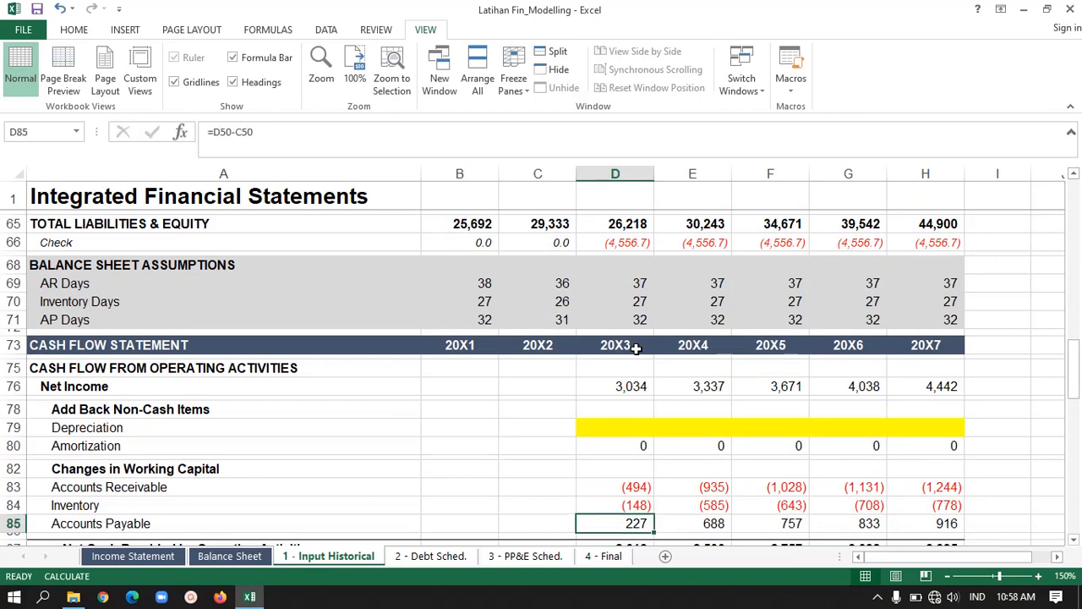
pyautogui.press('Up')
pyautogui.hotkey('shift', 'Right')
pyautogui.hotkey('shift', 'Left')
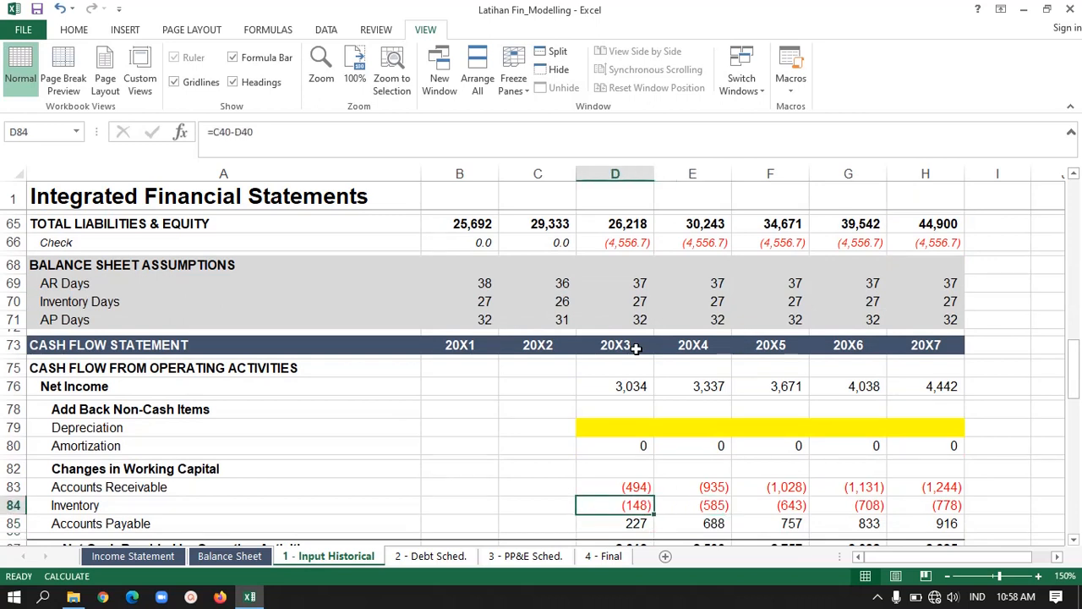
# - Look through the Inventory change entries in row 84 from 20X4 to 20X7
pyautogui.press('Right')
pyautogui.press('Right')
pyautogui.press('Right')
pyautogui.press('Right')
pyautogui.press('Right')
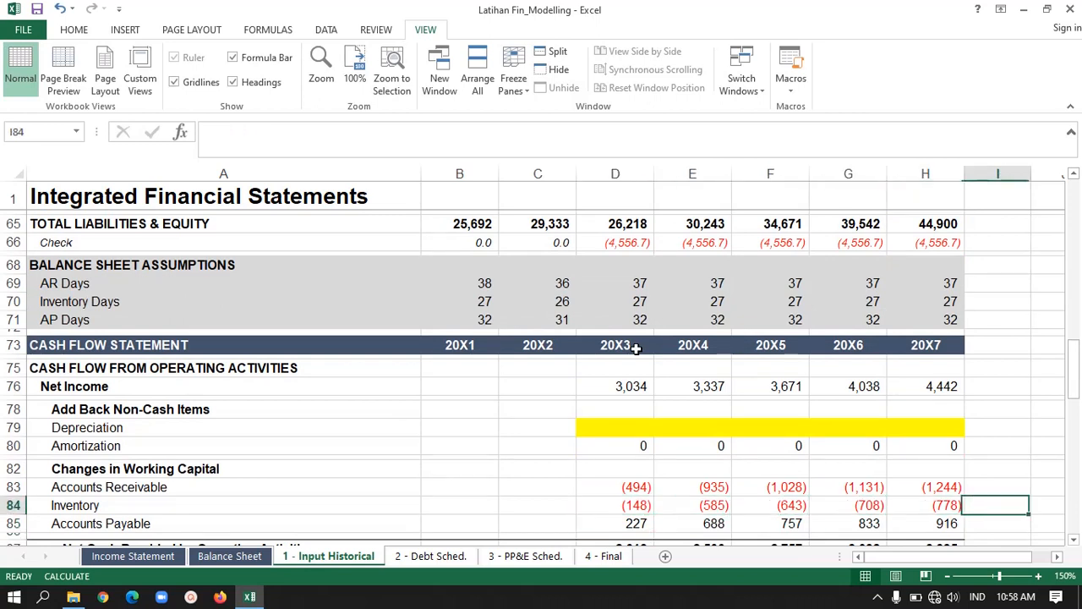
pyautogui.press('Left')
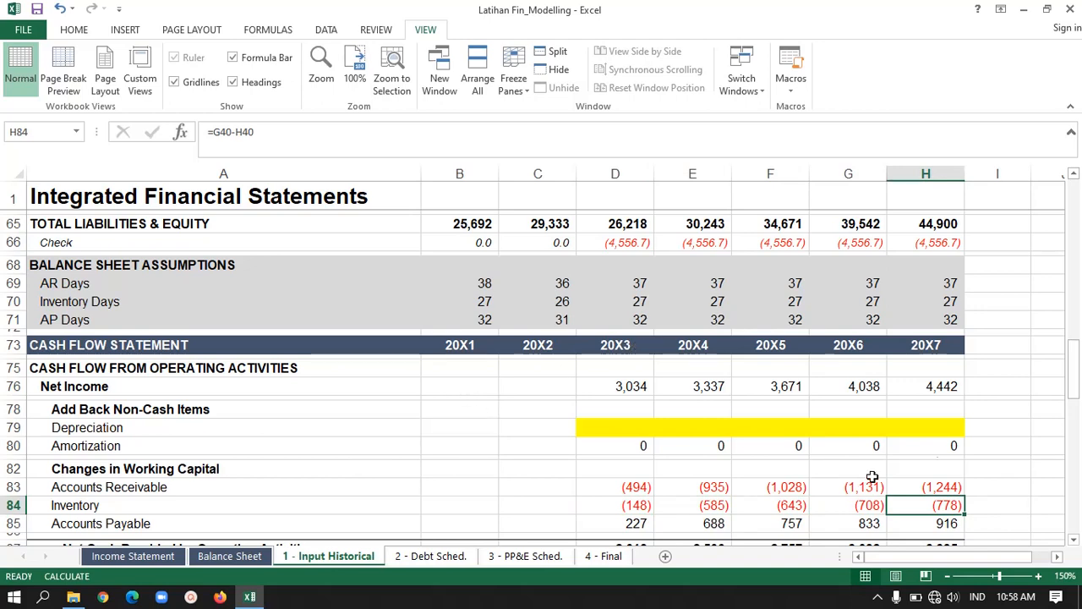
# - Trace the 20X3 Accounts Payable change formula in D85 to its balance sheet sources D50 and C50, then return to D85
pyautogui.click(1074, 540)
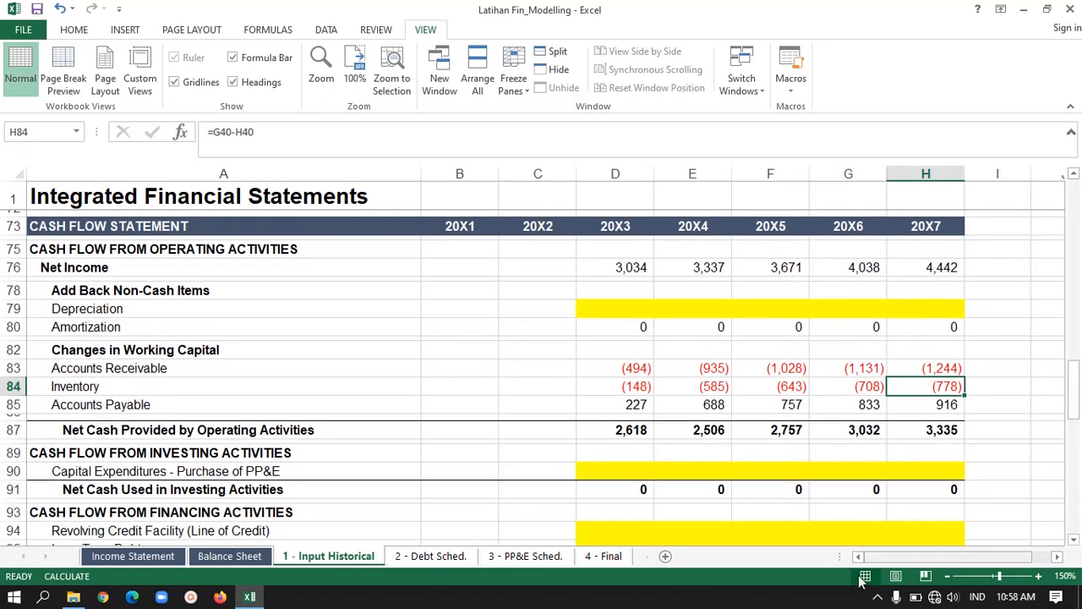
pyautogui.click(644, 404)
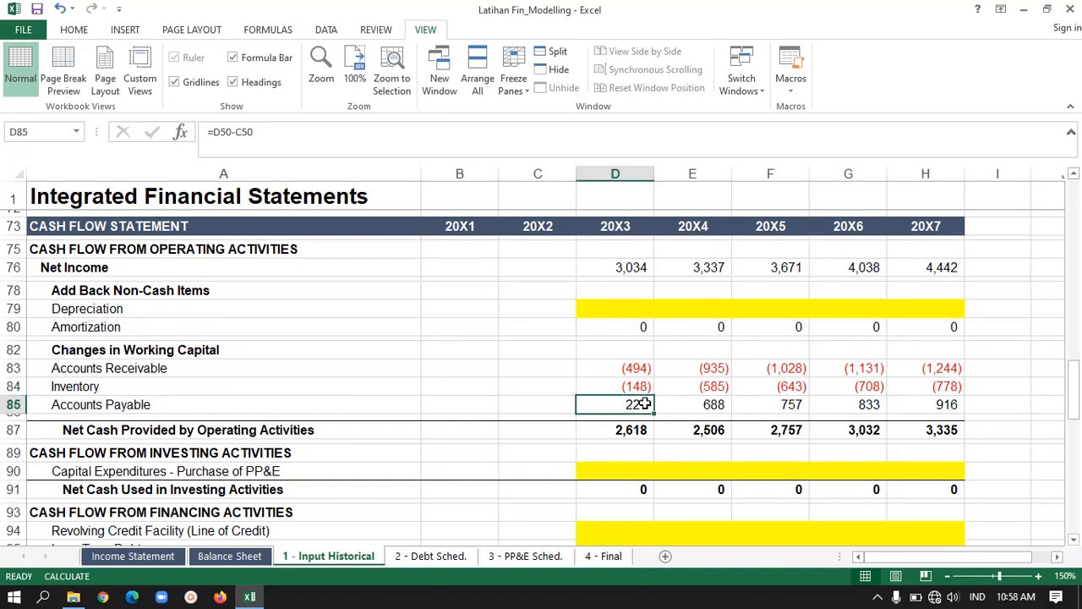
pyautogui.click(322, 148)
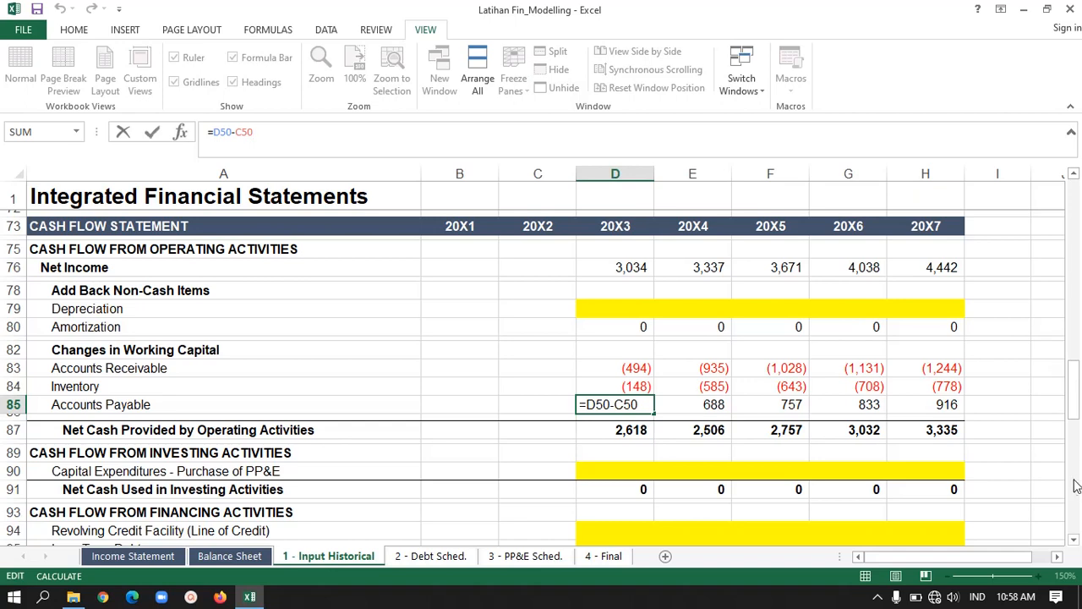
pyautogui.moveTo(1074, 393); pyautogui.dragTo(1074, 309)
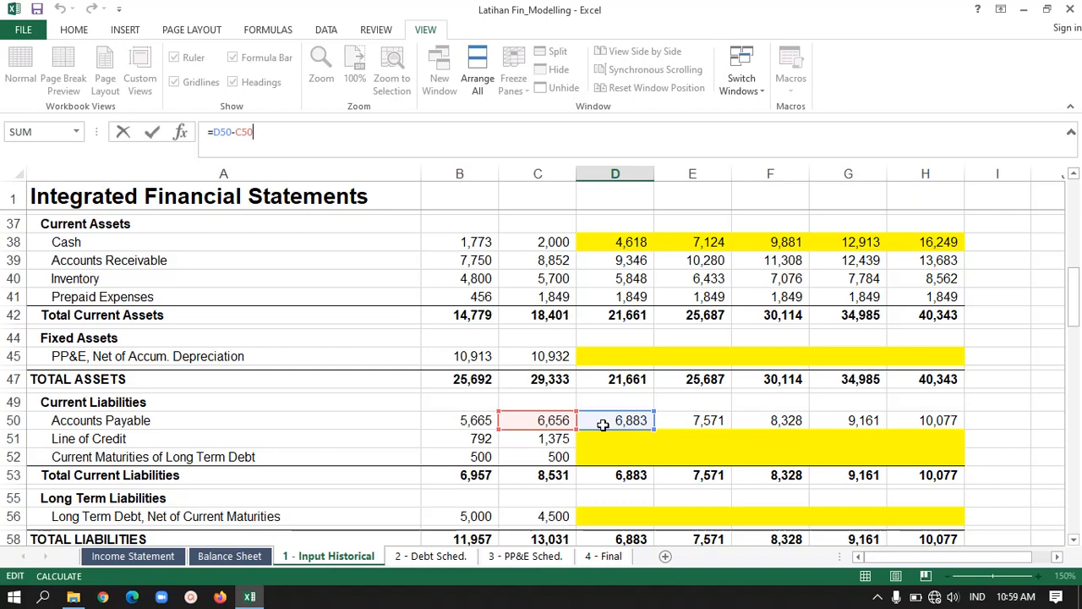
pyautogui.press('Return')
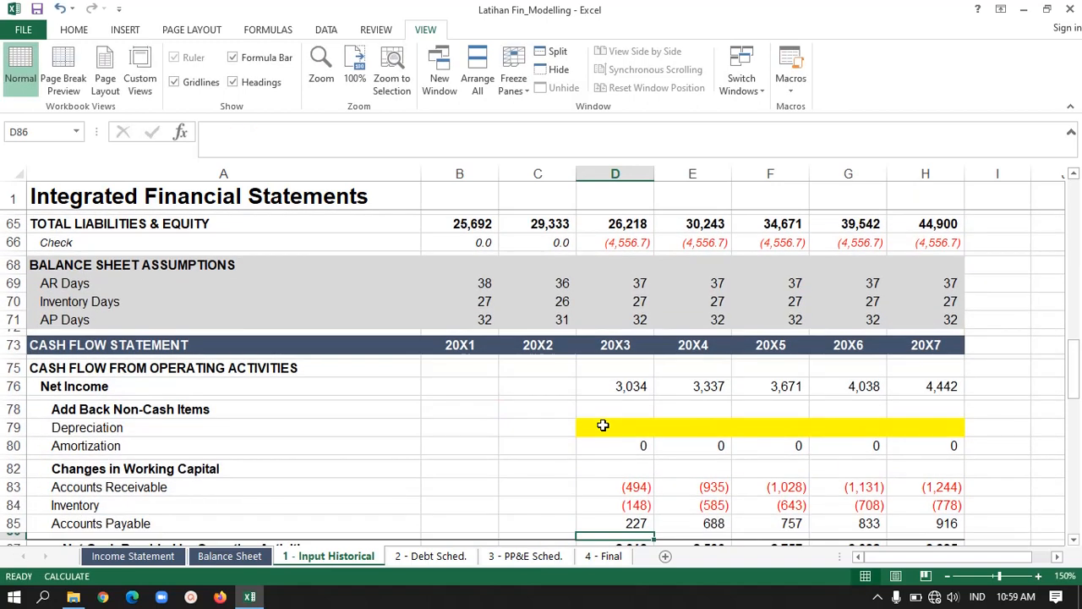
pyautogui.press('Up')
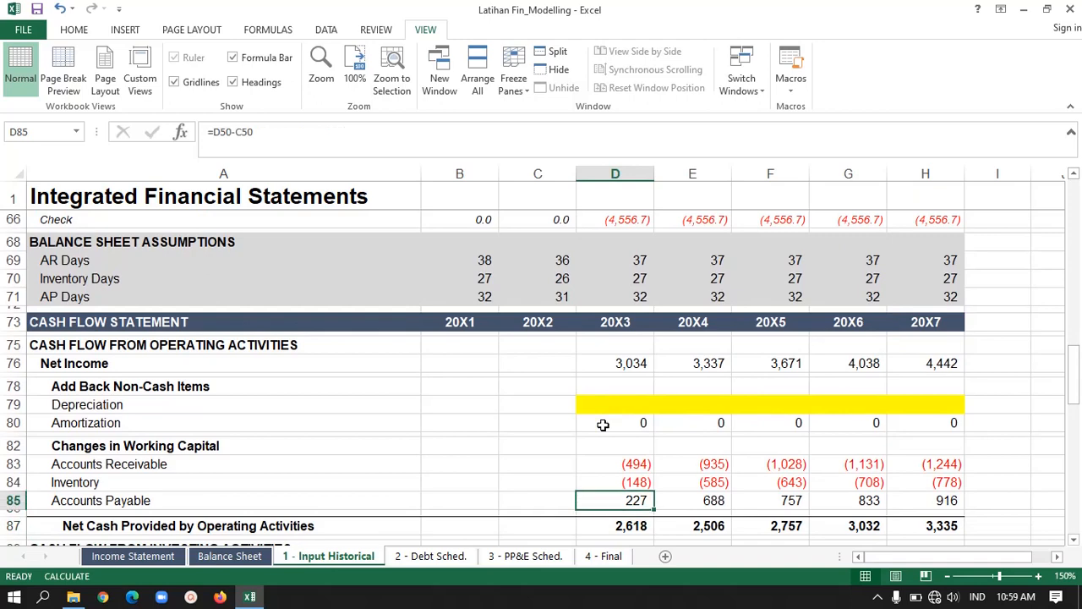
# - Look through the Accounts Payable change entries in row 85 from 20X4 to 20X7
pyautogui.press('Right')
pyautogui.press('Right')
pyautogui.press('Right')
pyautogui.press('Right')
pyautogui.press('Right')
pyautogui.press('Left')
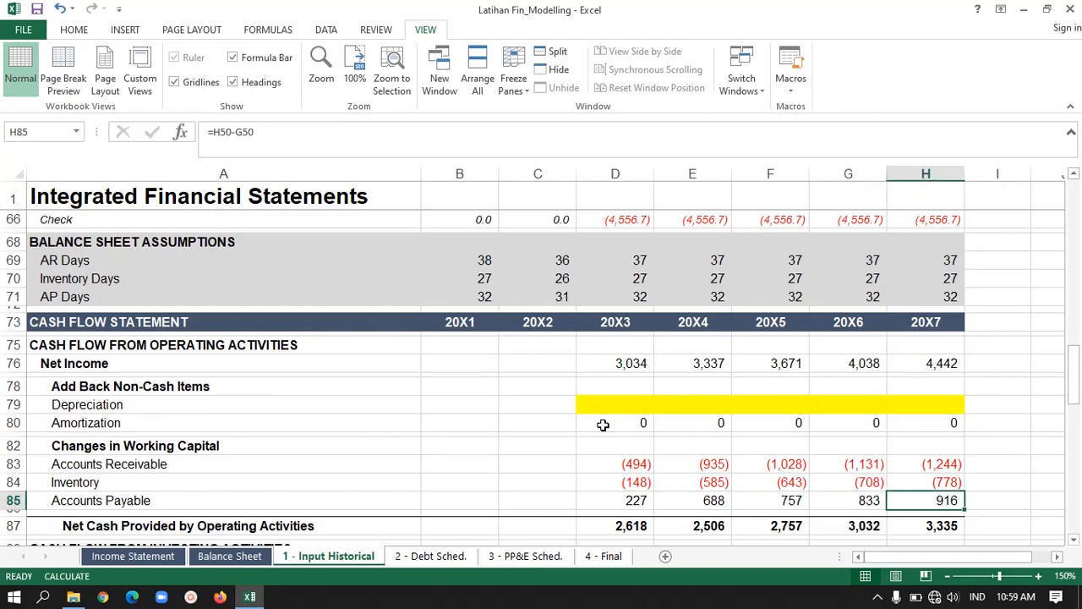
# - Look down the 20X7 column through the investing and financing sections to the Ending Cash Balance in H100
pyautogui.press('Down')
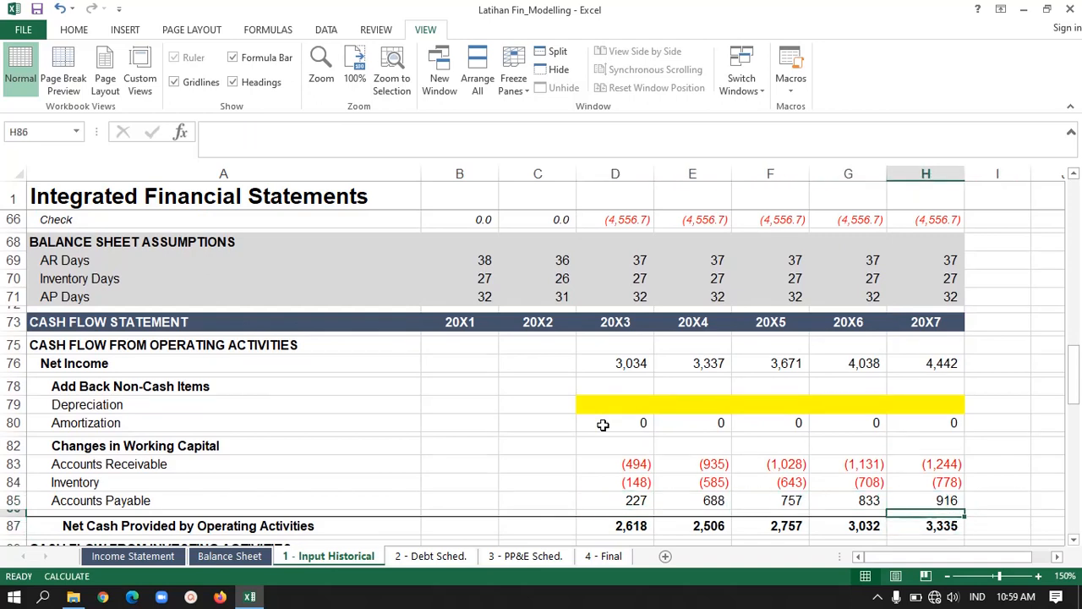
pyautogui.press('Down')
pyautogui.press('Down')
pyautogui.press('Down')
pyautogui.press('Down')
pyautogui.press('Down')
pyautogui.press('Down')
pyautogui.press('Down')
pyautogui.press('Down')
pyautogui.press('Down')
pyautogui.press('Down')
pyautogui.press('Down')
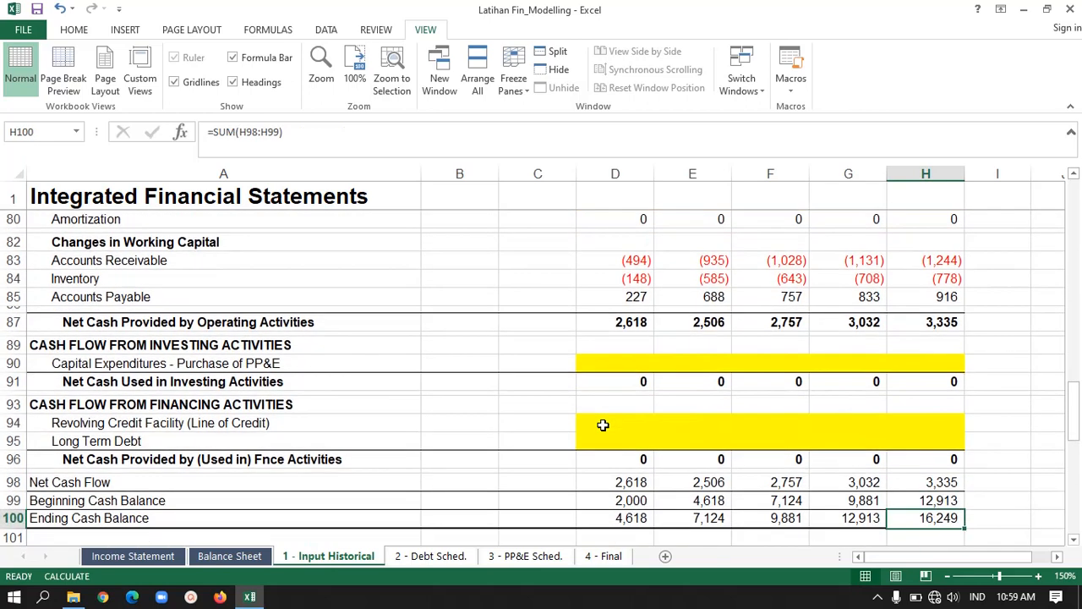
# - Go back up to the Net Cash Used in Investing Activities label in A91
pyautogui.press('Up')
pyautogui.press('Up')
pyautogui.press('Up')
pyautogui.press('Up')
pyautogui.press('Up')
pyautogui.press('Up')
pyautogui.press('Up')
pyautogui.press('Up')
pyautogui.press('Up')
pyautogui.press('Left')
pyautogui.press('Left')
pyautogui.press('Left')
pyautogui.press('Left')
pyautogui.press('Left')
pyautogui.press('Left')
pyautogui.press('Left')
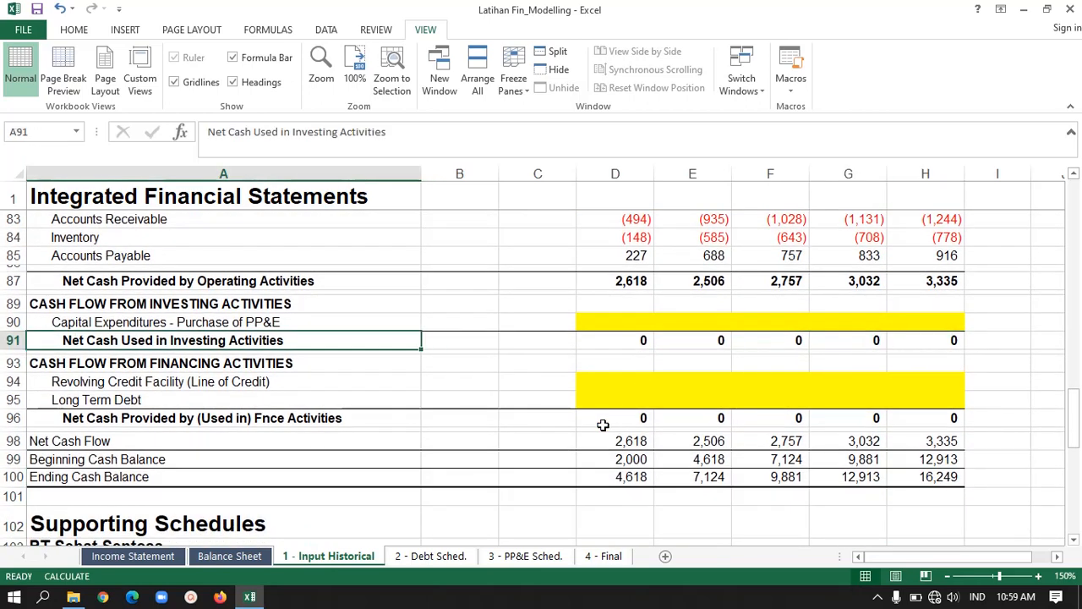
# - Examine the Capital Expenditures - Purchase of PP&E entries in row 90 under investing activities
pyautogui.press('Up')
pyautogui.press('Right')
pyautogui.press('Right')
pyautogui.press('Right')
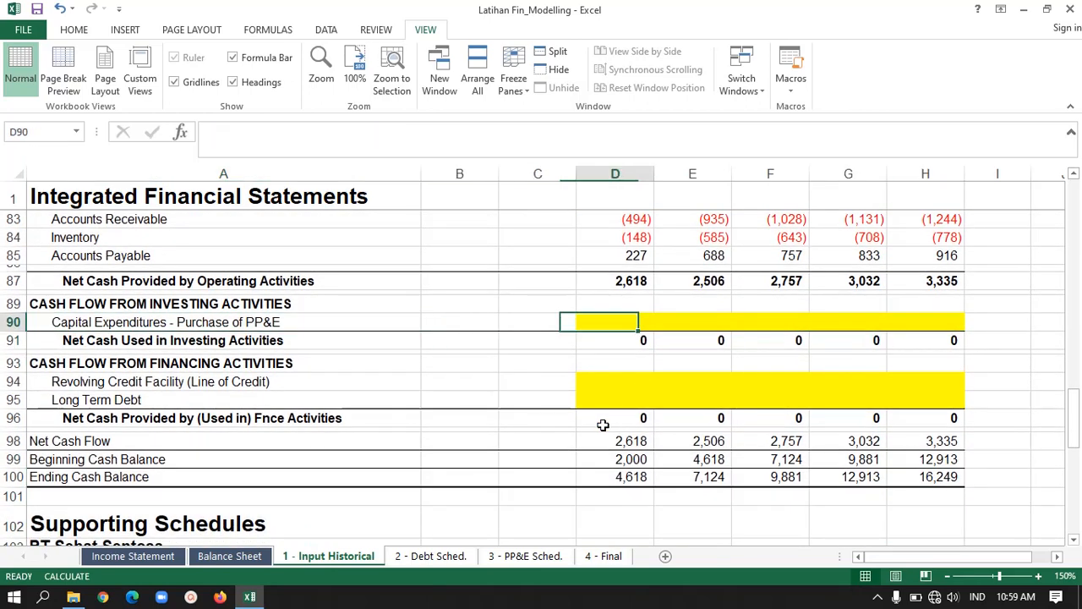
pyautogui.press('Left')
pyautogui.press('Left')
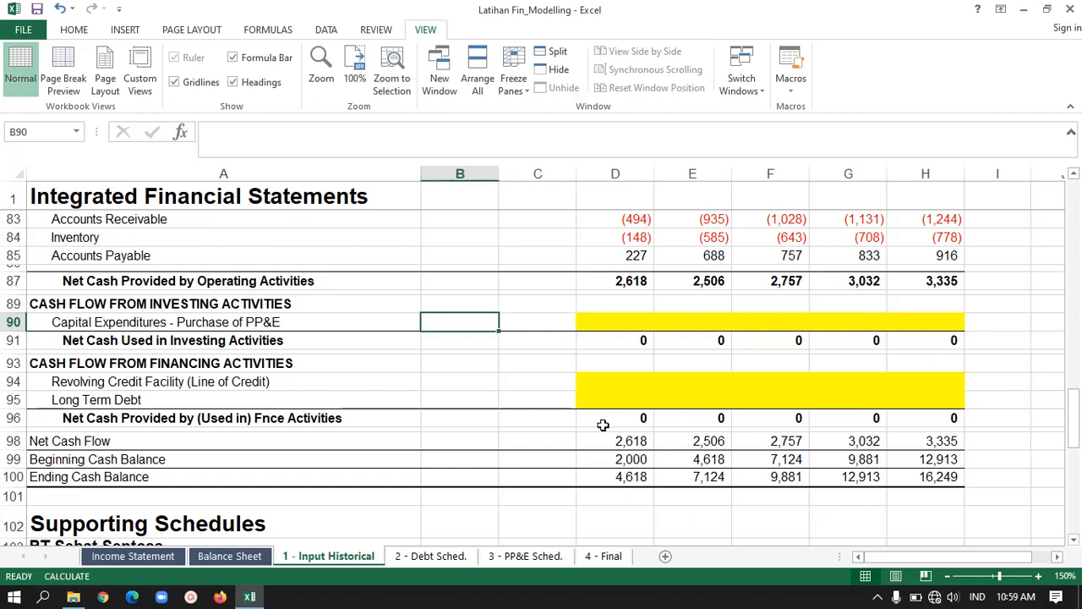
pyautogui.press('Right')
pyautogui.press('Right')
pyautogui.press('Right')
pyautogui.press('Right')
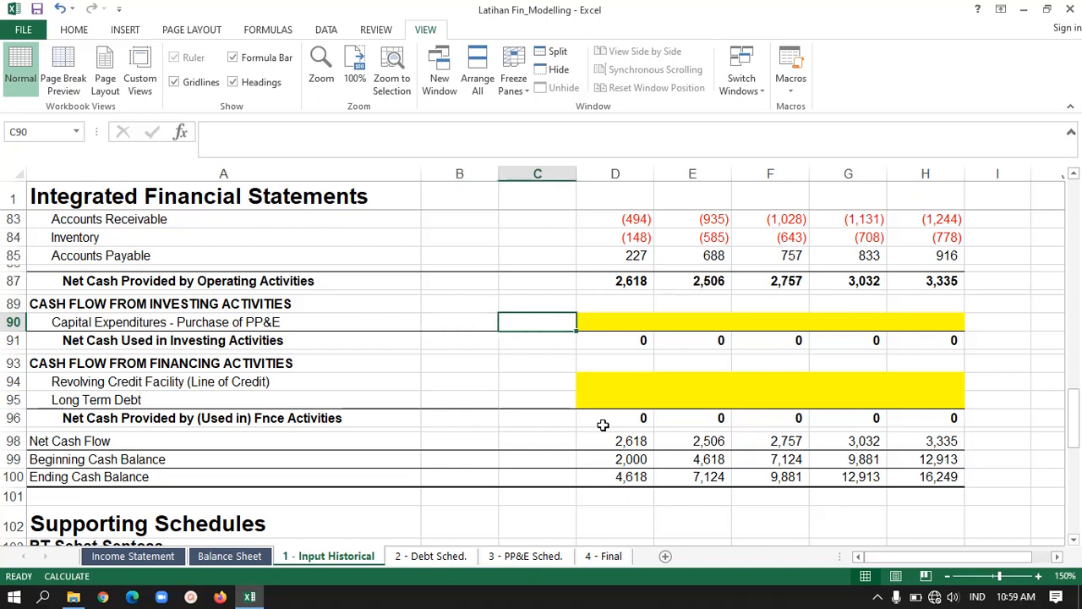
# - Look over the financing activities rows down to row 97, then return to the 20X4 Capital Expenditures in E90
pyautogui.press('Down')
pyautogui.press('Down')
pyautogui.press('Down')
pyautogui.press('Down')
pyautogui.press('Down')
pyautogui.press('Left')
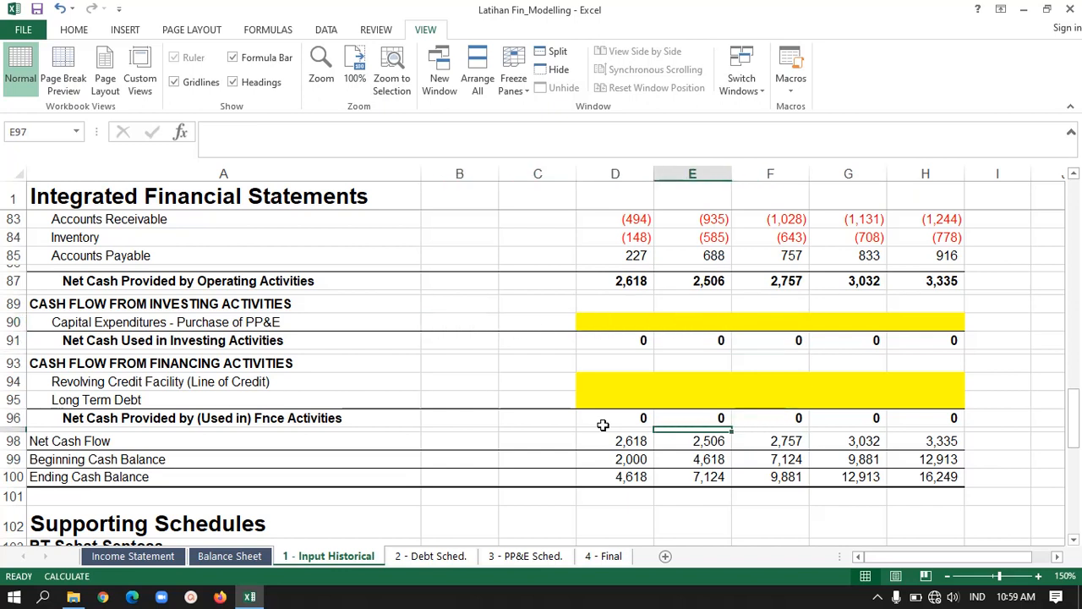
pyautogui.press('Up')
pyautogui.press('Up')
pyautogui.press('Up')
pyautogui.press('Up')
pyautogui.press('Up')
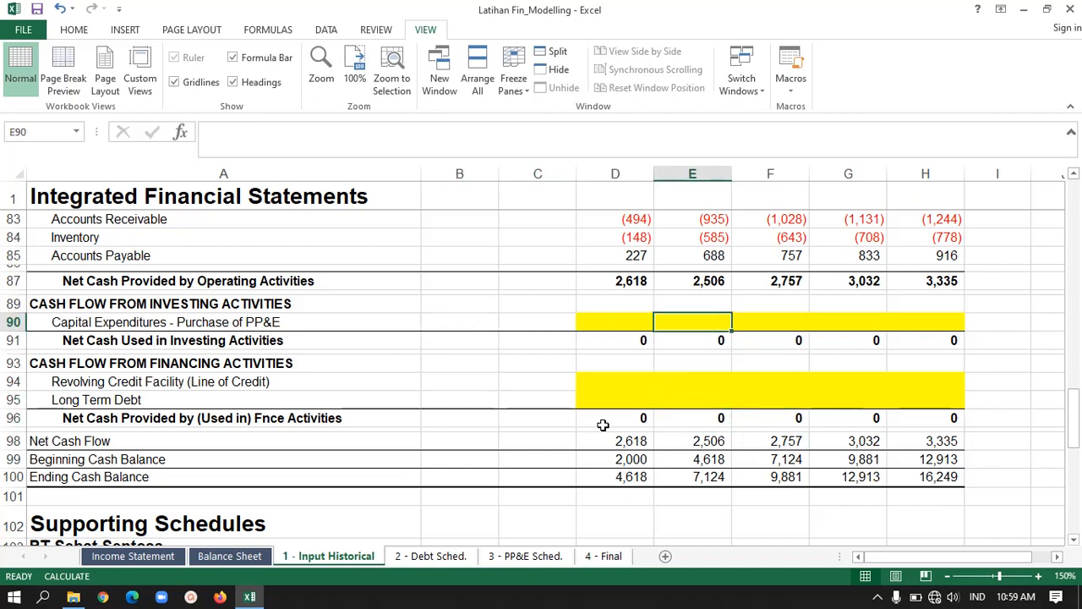
# - Go to the 20X3 Net Cash Provided by (Used in) Fnce Activities total in D96 and inspect its formula
pyautogui.press('Down')
pyautogui.press('Down')
pyautogui.press('Down')
pyautogui.press('Down')
pyautogui.press('Down')
pyautogui.press('Left')
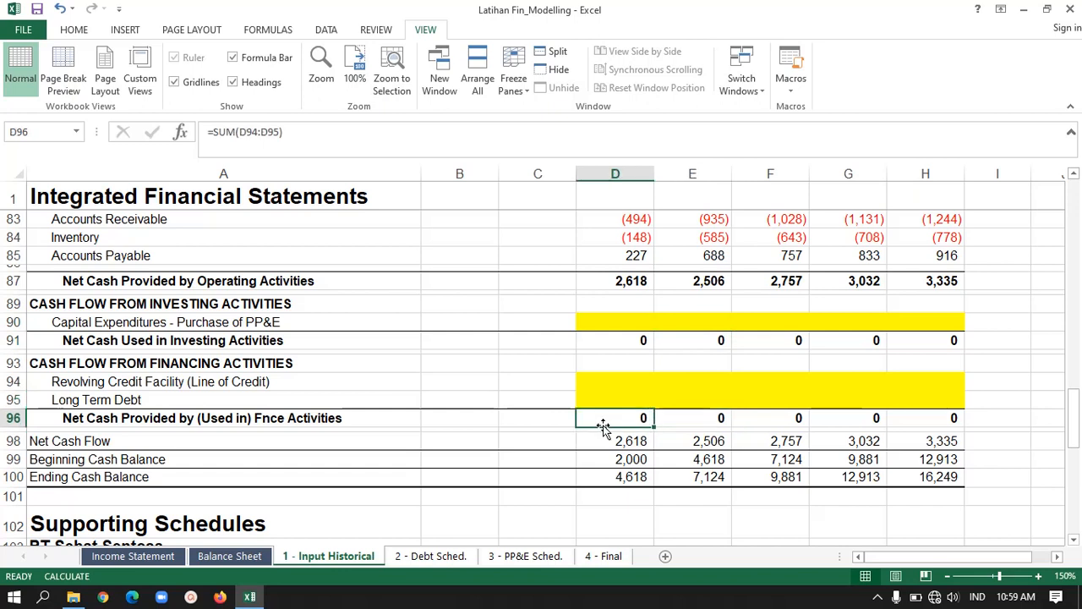
# - Trace the 20X3 Net Cash Flow formula in D98 to the operating, investing and financing totals in D87, D91 and D96
pyautogui.press('Down')
pyautogui.press('Down')
pyautogui.press('Down')
pyautogui.press('Down')
pyautogui.press('Up')
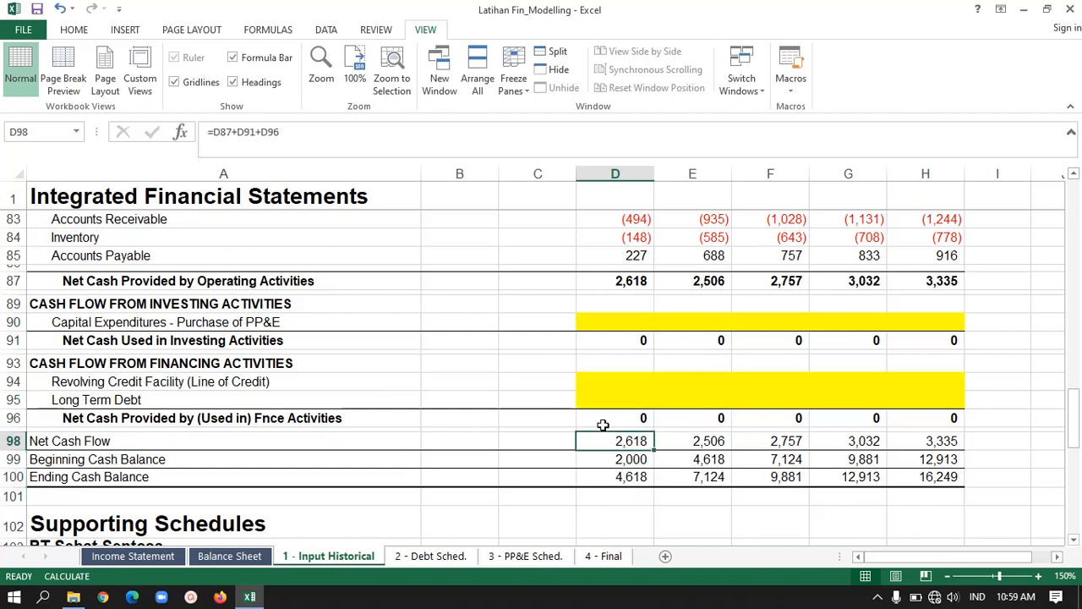
pyautogui.click(332, 146)
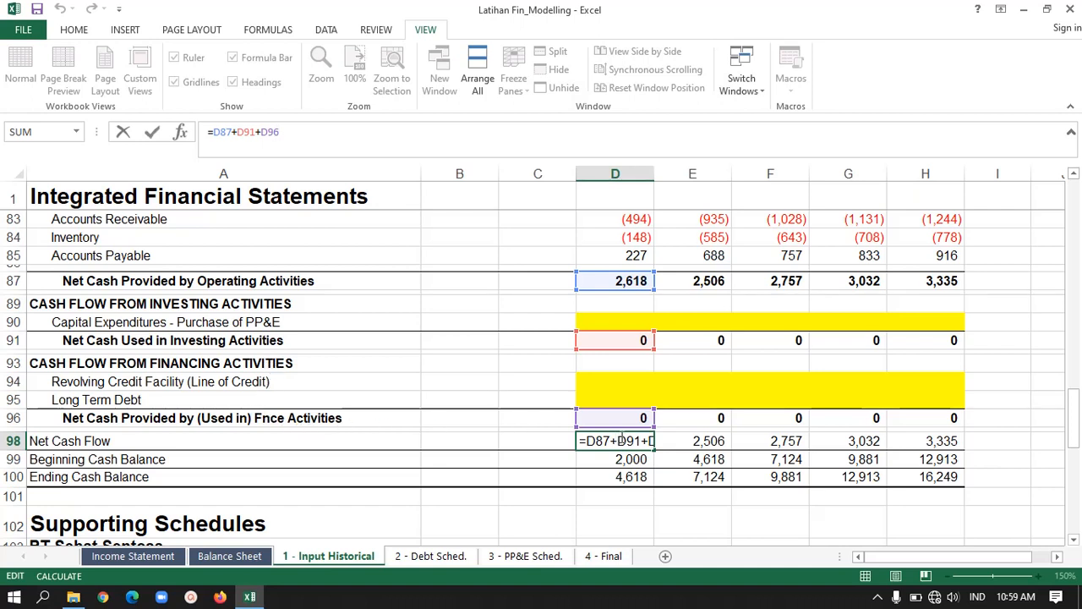
# - Close the D98 formula unchanged and check the Net Cash Flow formulas for 20X4 through 20X7 in E98:H98
pyautogui.press('Return')
pyautogui.press('Up')
pyautogui.press('Right')
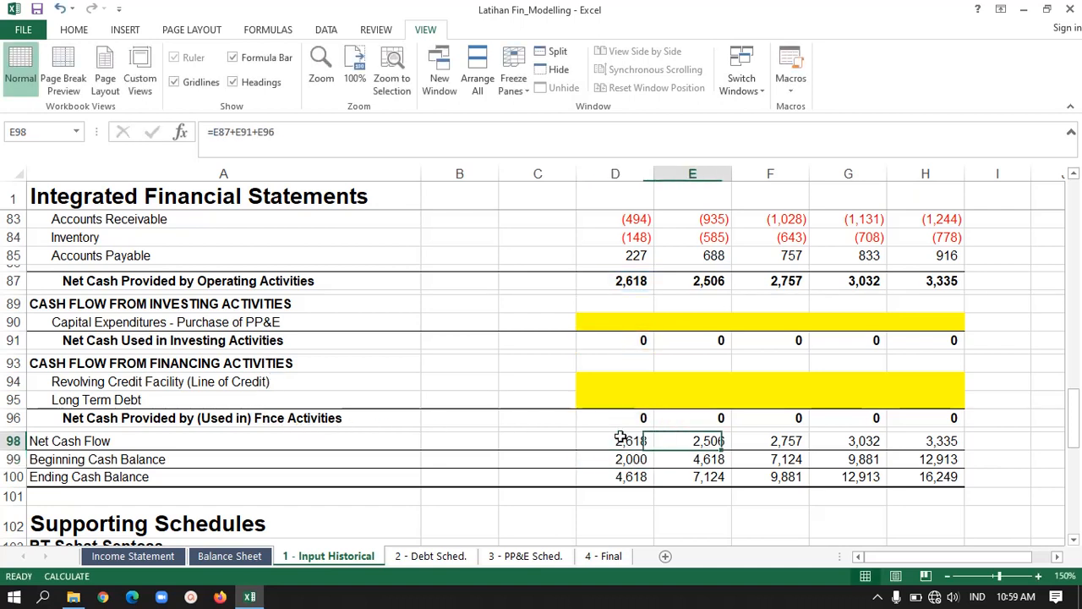
pyautogui.press('Right')
pyautogui.press('Right')
pyautogui.press('Right')
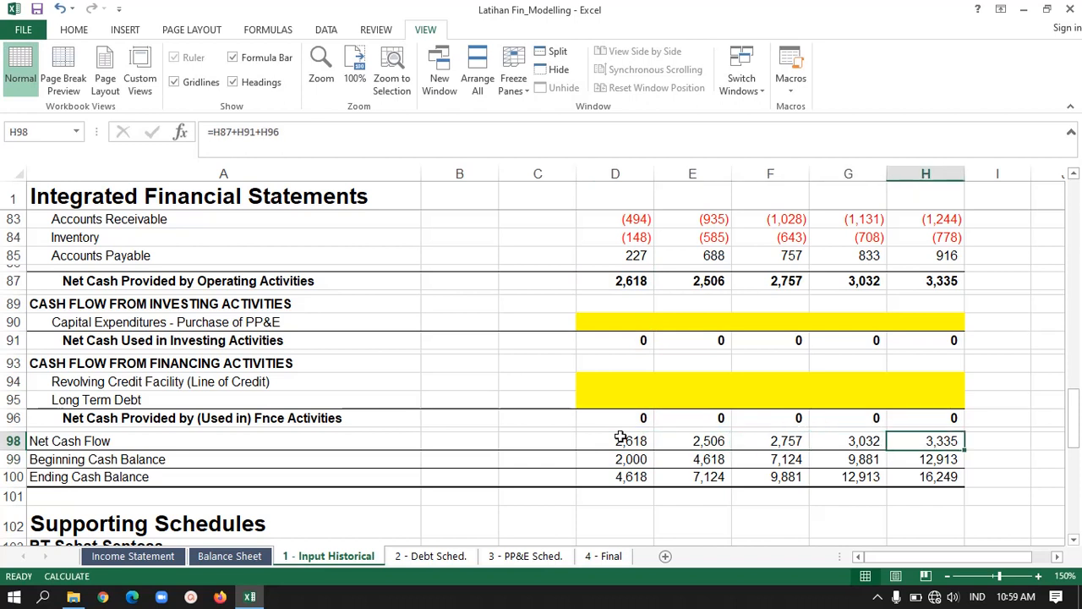
# - Review the Beginning Cash Balance formulas in row 99 from 20X7 back to 20X3 in D99
pyautogui.press('Down')
pyautogui.press('Left')
pyautogui.press('Left')
pyautogui.press('Left')
pyautogui.press('Left')
pyautogui.press('Left')
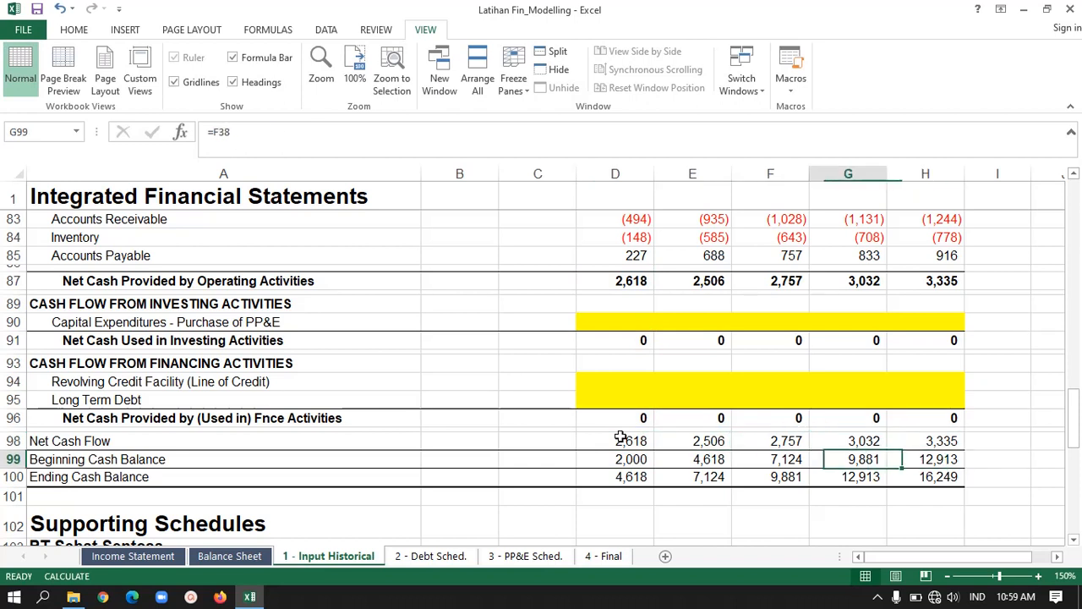
pyautogui.press('Down')
pyautogui.press('Right')
pyautogui.press('Up')
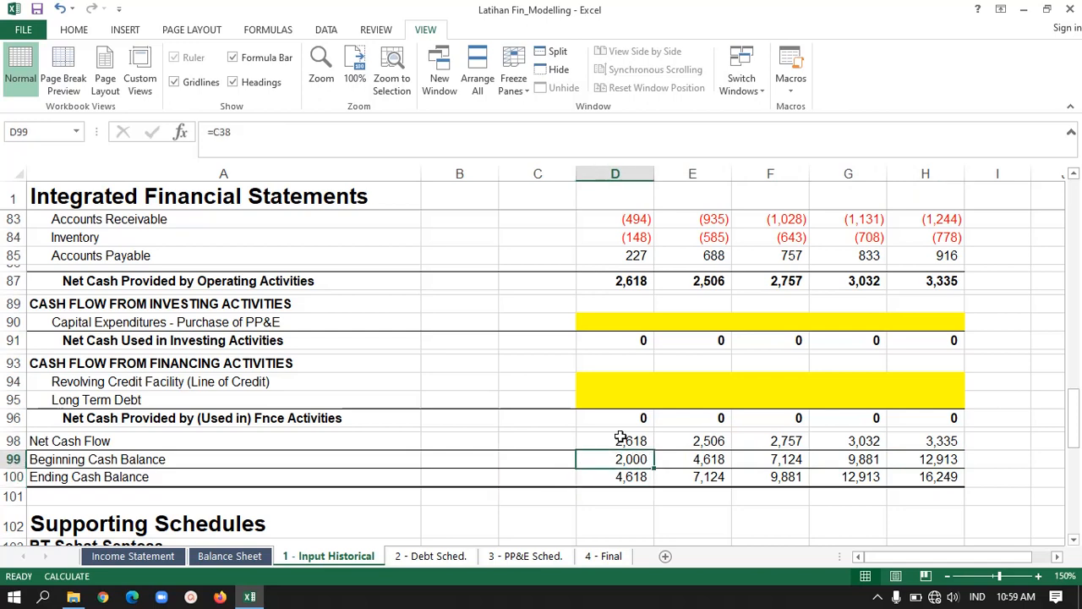
# - Look over the Supporting Schedules section below the cash flow statement, through the Debt Schedule rows down to E118
pyautogui.press('Right')
pyautogui.press('Down')
pyautogui.press('Down')
pyautogui.press('Down')
pyautogui.press('Down')
pyautogui.press('Down')
pyautogui.press('Down')
pyautogui.press('Down')
pyautogui.press('Down')
pyautogui.press('Down')
pyautogui.press('Down')
pyautogui.press('Down')
pyautogui.press('Down')
pyautogui.press('Down')
pyautogui.press('Down')
pyautogui.press('Down')
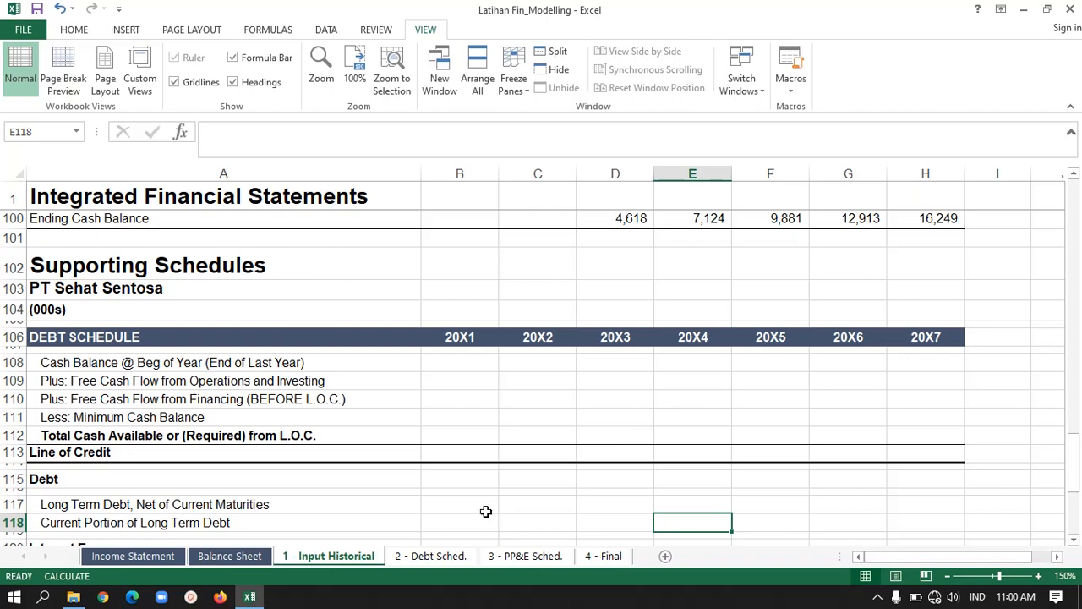
# - Open the 2 - Debt Sched. sheet and look through its income statement and balance sheet assets down to row 48
pyautogui.click(433, 558)
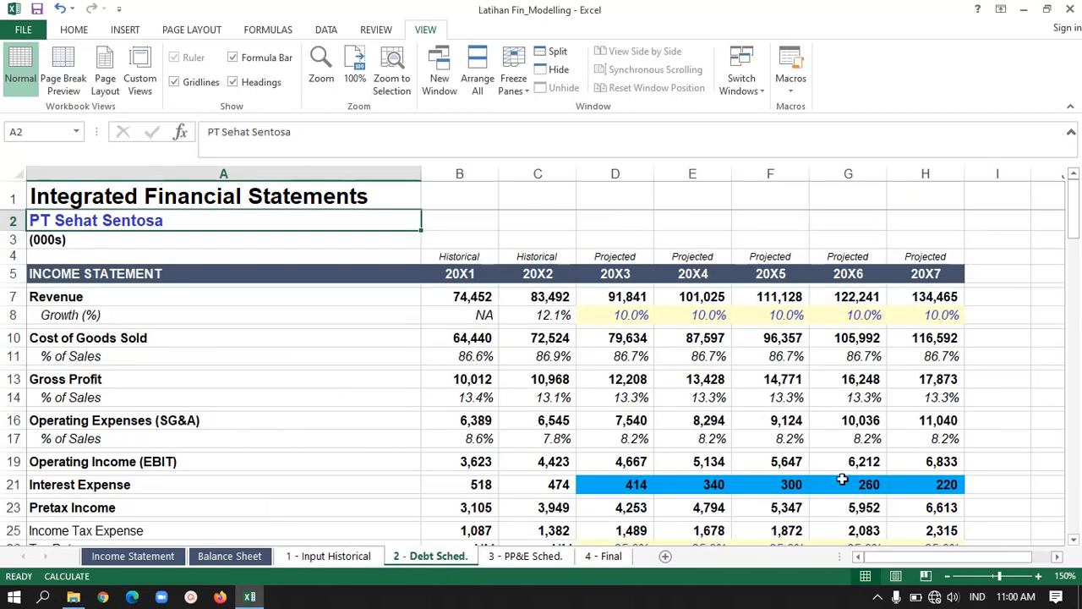
pyautogui.press('Down')
pyautogui.press('Down')
pyautogui.press('Down')
pyautogui.press('Down')
pyautogui.press('Down')
pyautogui.press('Down')
pyautogui.press('Down')
pyautogui.press('Down')
pyautogui.press('Down')
pyautogui.press('Down')
pyautogui.press('Down')
pyautogui.press('Down')
pyautogui.press('Down')
pyautogui.press('Down')
pyautogui.press('Down')
pyautogui.press('Down')
pyautogui.press('Down')
pyautogui.press('Down')
pyautogui.press('Down')
pyautogui.press('Down')
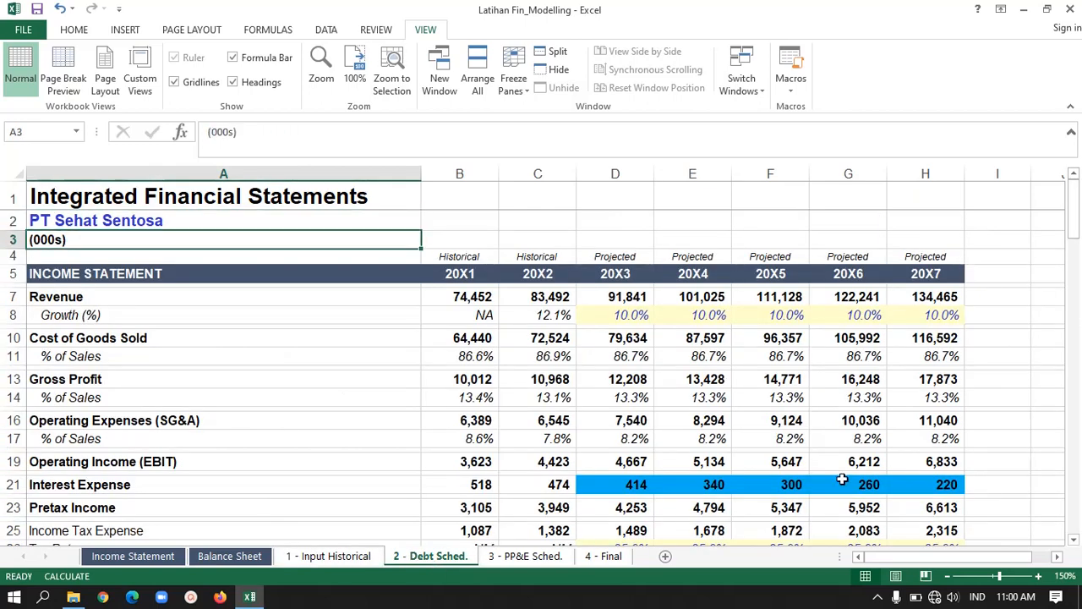
pyautogui.press('Down')
pyautogui.press('Down')
pyautogui.press('Down')
pyautogui.press('Down')
pyautogui.press('Down')
pyautogui.press('Down')
pyautogui.press('Down')
pyautogui.press('Down')
pyautogui.press('Down')
pyautogui.press('Down')
pyautogui.press('Down')
pyautogui.press('Down')
pyautogui.press('Down')
pyautogui.press('Down')
pyautogui.press('Down')
pyautogui.press('Down')
pyautogui.press('Down')
pyautogui.press('Down')
pyautogui.press('Down')
pyautogui.press('Down')
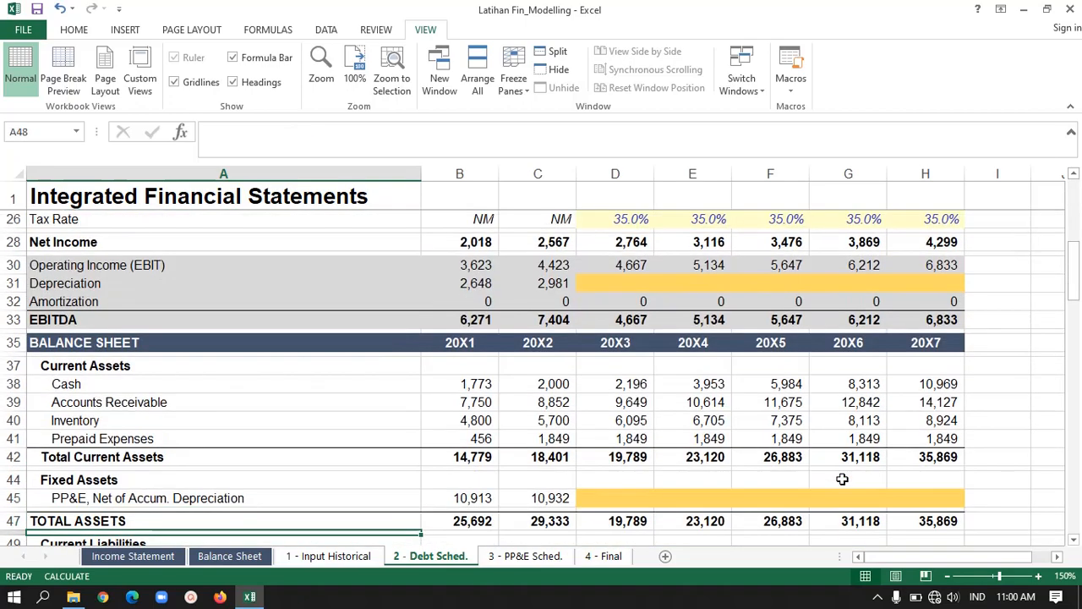
# - Examine the liabilities, equity, balance sheet assumptions and operating cash flow rows down to row 92
pyautogui.press('Down')
pyautogui.press('Down')
pyautogui.press('Down')
pyautogui.press('Down')
pyautogui.press('Down')
pyautogui.press('Down')
pyautogui.press('Down')
pyautogui.press('Down')
pyautogui.press('Down')
pyautogui.press('Down')
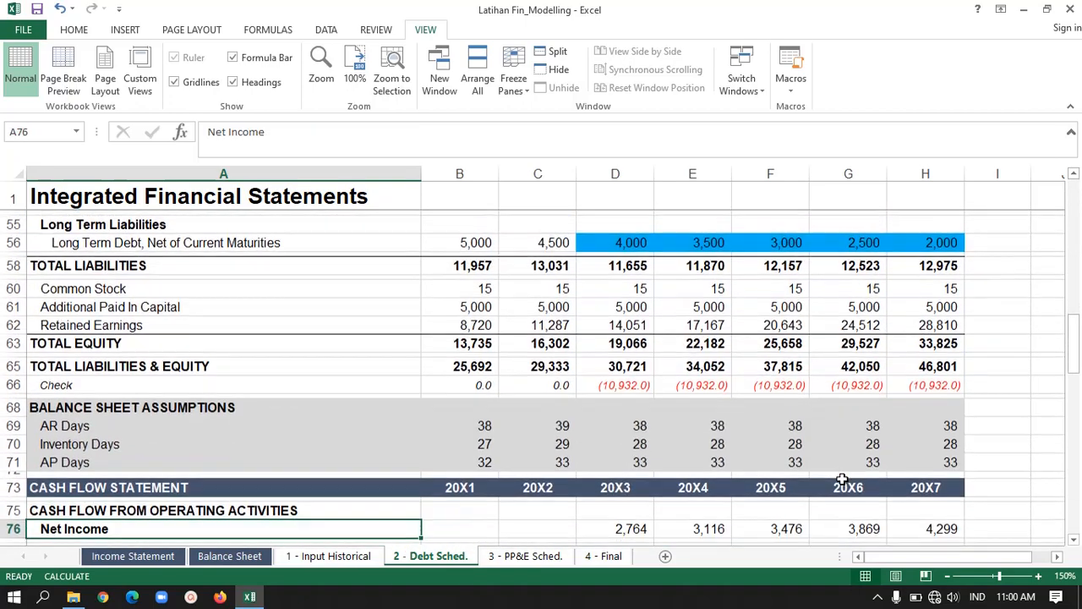
pyautogui.press('Down')
pyautogui.press('Down')
pyautogui.press('Down')
pyautogui.press('Down')
pyautogui.press('Down')
pyautogui.press('Down')
pyautogui.press('Down')
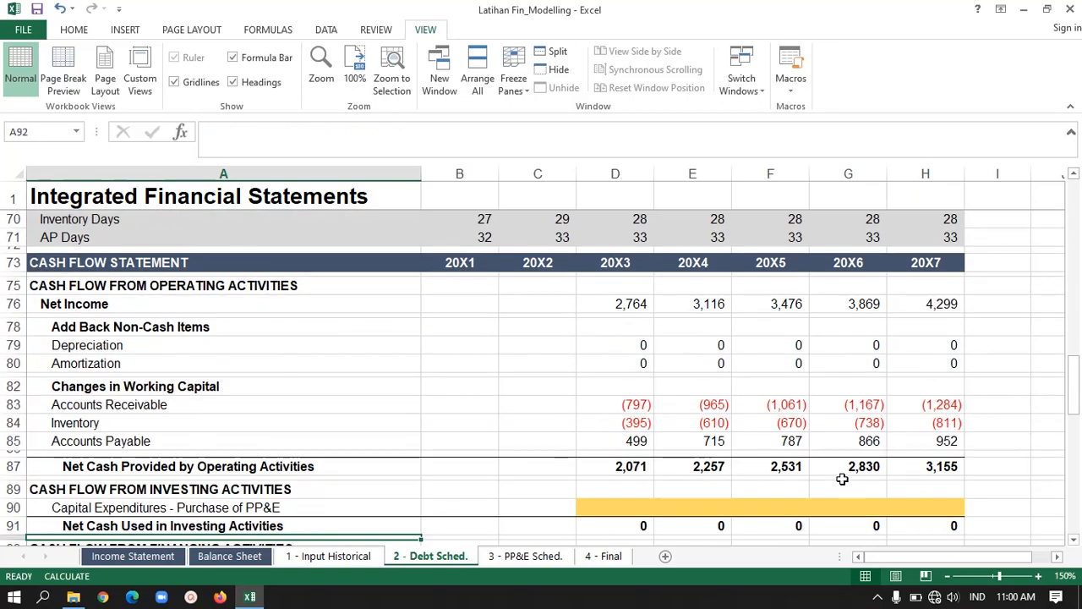
# - Review the investing and financing activities and the cash balance rows down to Ending Cash Balance in row 100
pyautogui.press('Down')
pyautogui.press('Down')
pyautogui.press('Down')
pyautogui.press('Down')
pyautogui.press('Down')
pyautogui.press('Down')
pyautogui.press('Down')
pyautogui.press('Down')
pyautogui.press('Down')
pyautogui.press('Down')
pyautogui.press('Down')
pyautogui.press('Down')
pyautogui.press('Down')
pyautogui.press('Down')
pyautogui.press('Down')
pyautogui.press('Down')
pyautogui.press('Down')
pyautogui.press('Down')
pyautogui.press('Down')
pyautogui.press('Down')
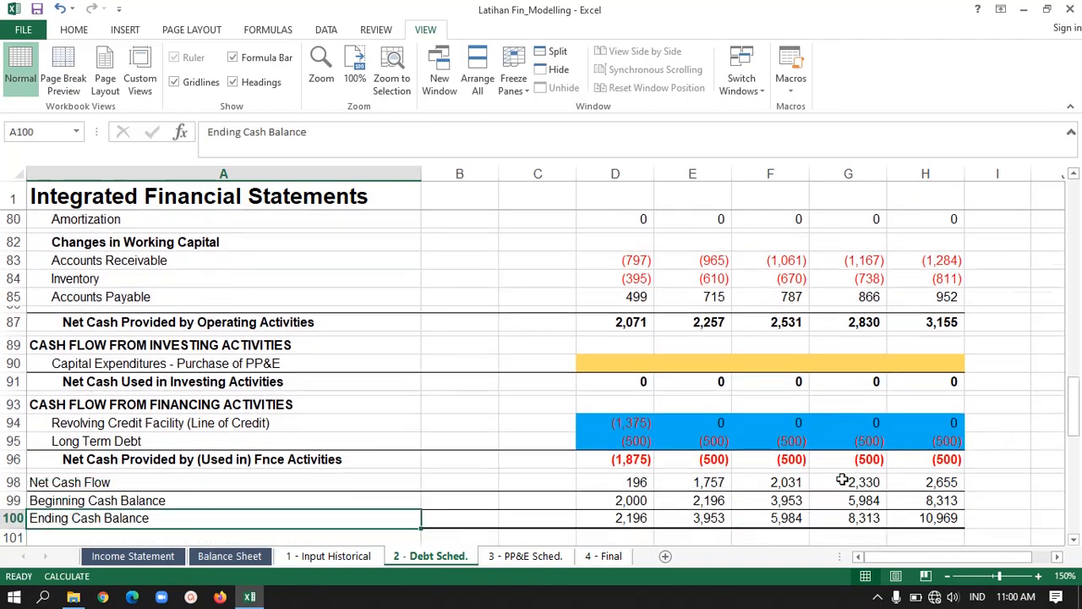
# - Look through the Debt Schedule's line of credit, long term debt and interest rate rows down to row 124
pyautogui.press('Down')
pyautogui.press('Down')
pyautogui.press('Down')
pyautogui.press('Down')
pyautogui.press('Down')
pyautogui.press('Down')
pyautogui.press('Down')
pyautogui.press('Down')
pyautogui.press('Down')
pyautogui.press('Down')
pyautogui.press('Down')
pyautogui.press('Down')
pyautogui.press('Down')
pyautogui.press('Down')
pyautogui.press('Down')
pyautogui.press('Down')
pyautogui.press('Down')
pyautogui.press('Down')
pyautogui.press('Down')
pyautogui.press('Down')
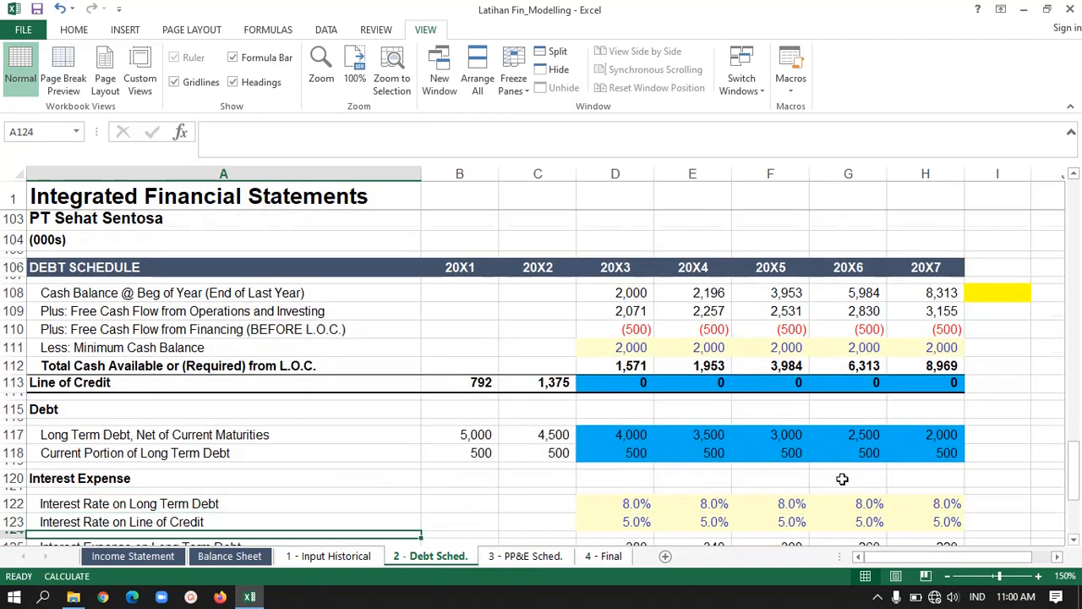
# - Return to the company name in A103 above the Debt Schedule
pyautogui.press('Up')
pyautogui.press('Up')
pyautogui.press('Up')
pyautogui.press('Up')
pyautogui.press('Up')
pyautogui.press('Up')
pyautogui.press('Up')
pyautogui.press('Up')
pyautogui.press('Up')
pyautogui.press('Up')
pyautogui.press('Up')
pyautogui.press('Up')
pyautogui.press('Up')
pyautogui.press('Up')
pyautogui.press('Up')
pyautogui.press('Up')
pyautogui.press('Up')
pyautogui.press('Up')
pyautogui.press('Up')
pyautogui.press('Up')
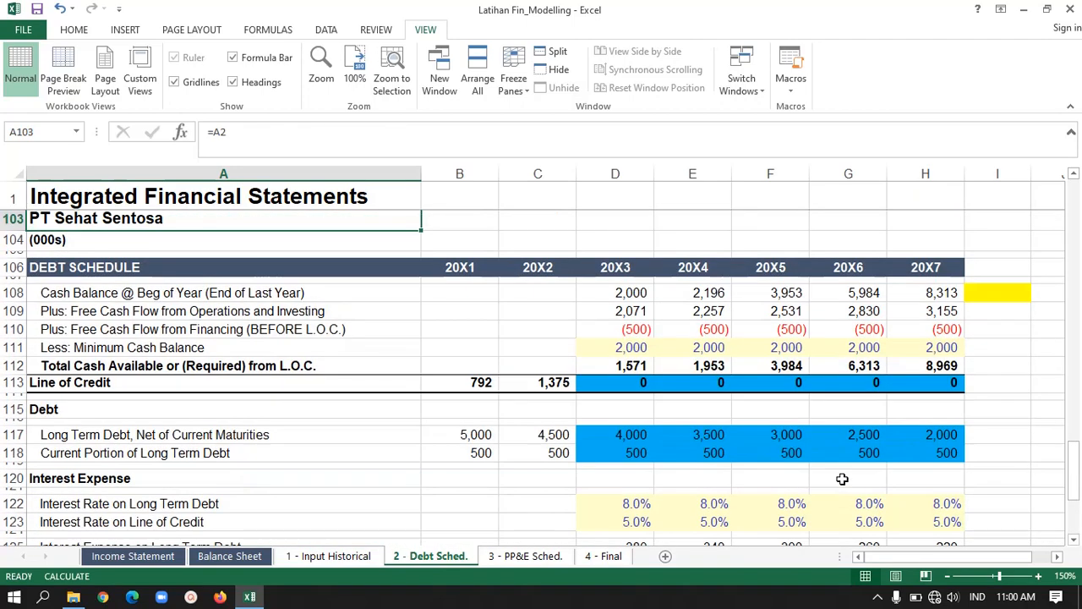
# - Show the Supporting Schedules heading in row 102 and go to B105, just above the Debt Schedule's 20X1 header
pyautogui.press('Right')
pyautogui.press('Right')
pyautogui.press('Up')
pyautogui.press('Down')
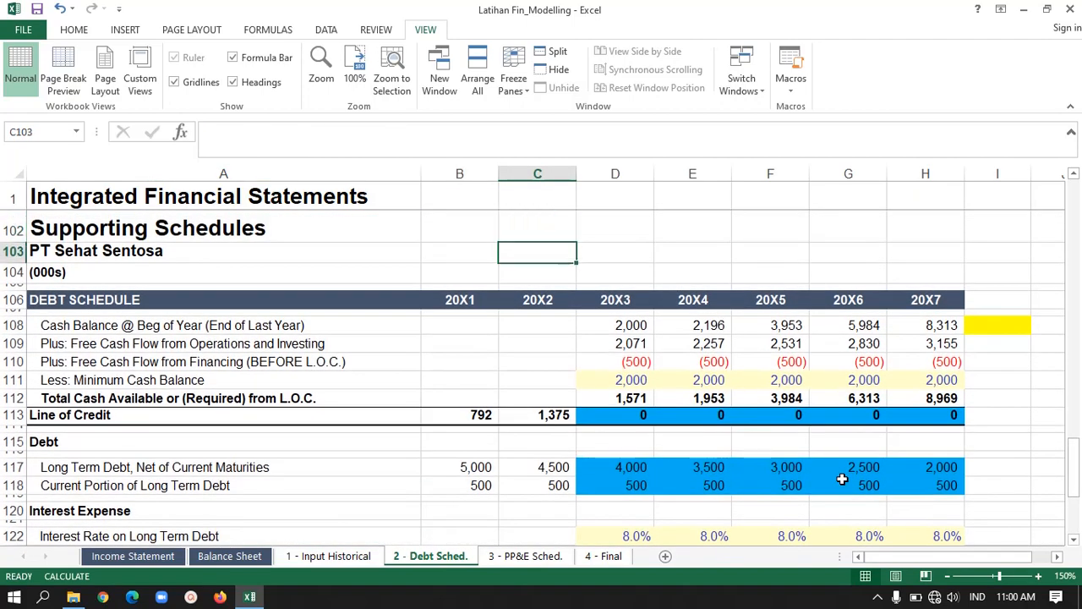
pyautogui.press('Down')
pyautogui.press('Down')
pyautogui.press('Down')
pyautogui.press('Left')
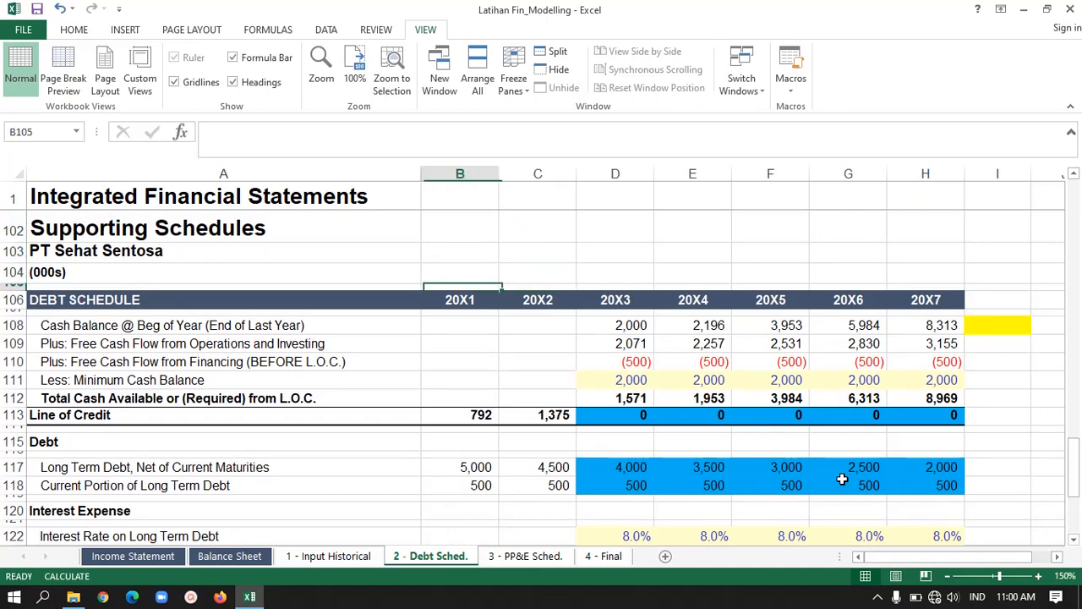
# - Trace the 20X3 beginning cash balance in D108 to its source, the balance sheet Cash cell C38
pyautogui.press('Left')
pyautogui.press('Right')
pyautogui.press('Right')
pyautogui.press('Right')
pyautogui.press('Down')
pyautogui.press('Right')
pyautogui.press('Down')
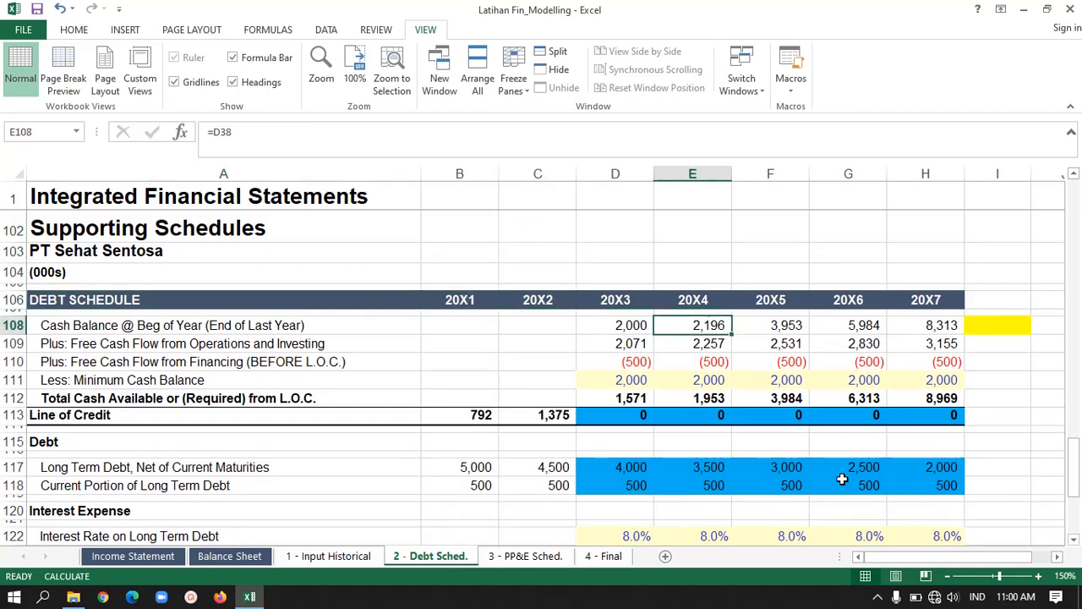
pyautogui.press('Left')
pyautogui.press('Right')
pyautogui.press('Left')
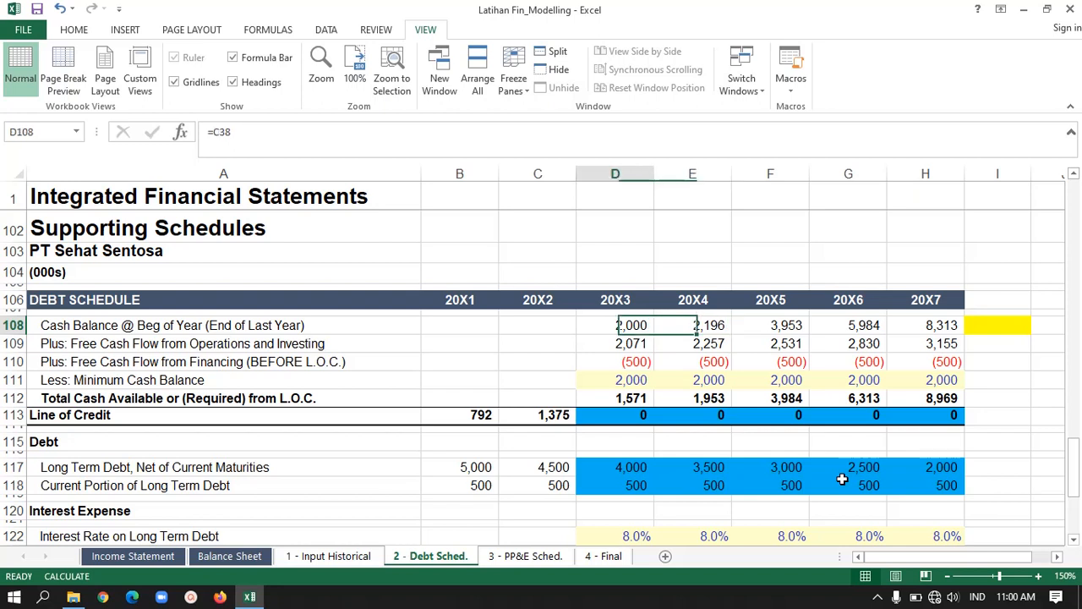
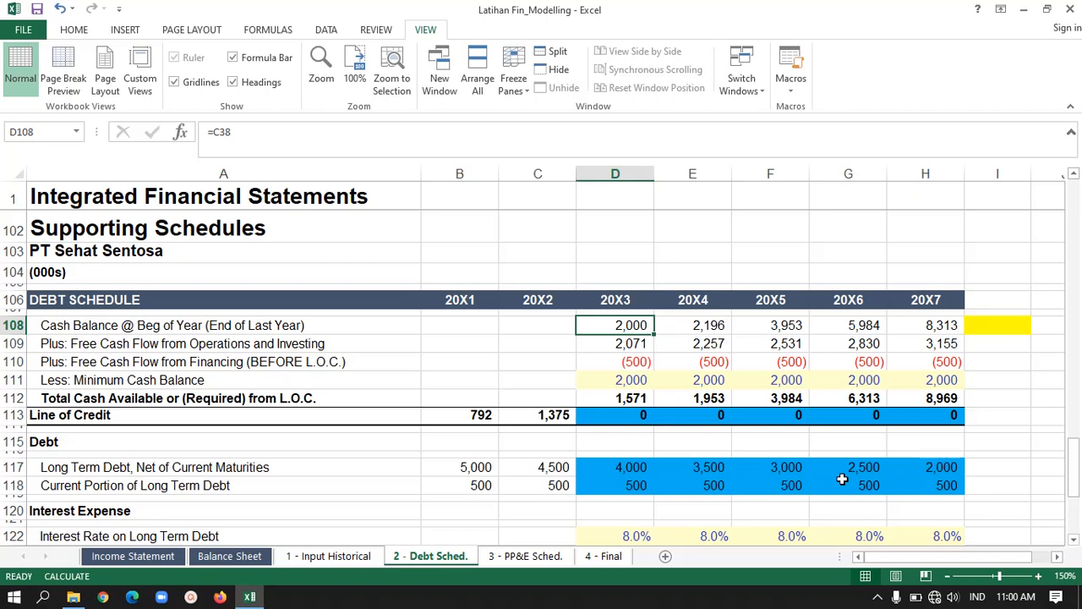
pyautogui.hotkey('ctrl', '[')
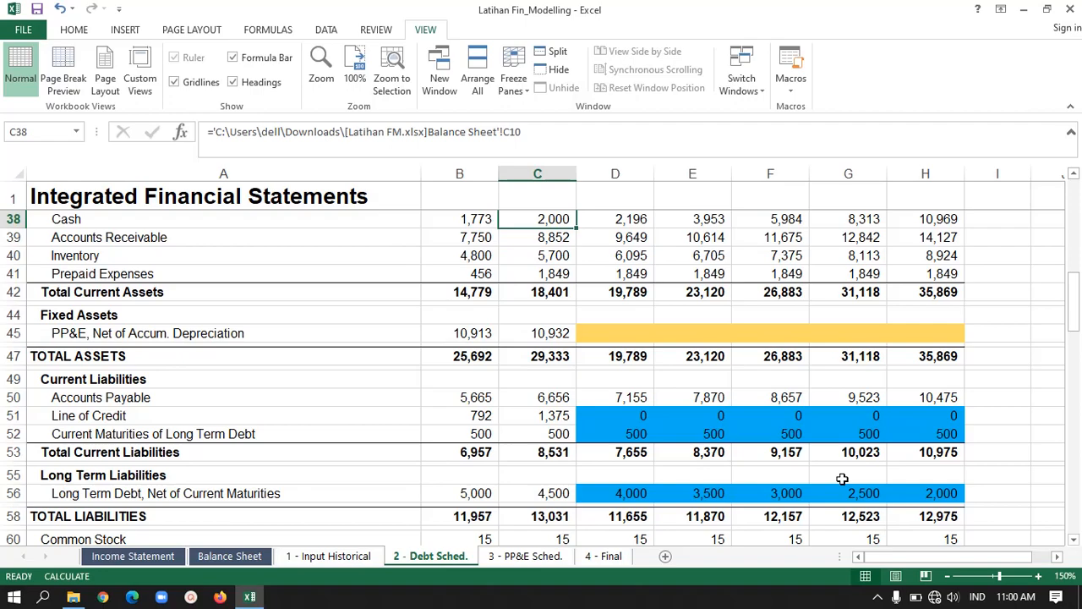
# - Look through the rows from the balance sheet's Cash line down to the Debt Schedule and back up to C101
pyautogui.press('Down')
pyautogui.press('Down')
pyautogui.press('Down')
pyautogui.press('Down')
pyautogui.press('Down')
pyautogui.press('Down')
pyautogui.press('Down')
pyautogui.press('Down')
pyautogui.press('Down')
pyautogui.press('Down')
pyautogui.press('Down')
pyautogui.press('Down')
pyautogui.press('Down')
pyautogui.press('Down')
pyautogui.press('Down')
pyautogui.press('Down')
pyautogui.press('Down')
pyautogui.press('Down')
pyautogui.press('Down')
pyautogui.press('Down')
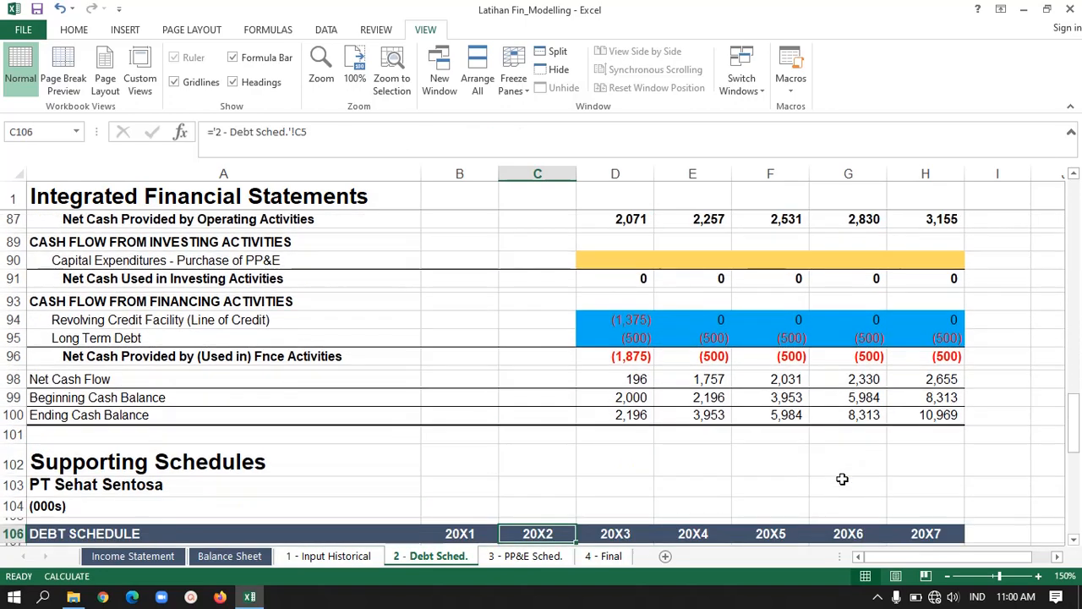
pyautogui.press('Down')
pyautogui.press('Down')
pyautogui.press('Down')
pyautogui.press('Down')
pyautogui.press('Down')
pyautogui.press('Down')
pyautogui.press('Down')
pyautogui.press('Down')
pyautogui.press('Down')
pyautogui.press('Down')
pyautogui.press('Down')
pyautogui.press('Down')
pyautogui.press('Down')
pyautogui.press('Down')
pyautogui.press('Down')
pyautogui.press('Down')
pyautogui.press('Down')
pyautogui.press('Down')
pyautogui.press('Down')
pyautogui.press('Down')
pyautogui.press('Up')
pyautogui.press('Up')
pyautogui.press('Up')
pyautogui.press('Up')
pyautogui.press('Up')
pyautogui.press('Up')
pyautogui.press('Up')
pyautogui.press('Up')
pyautogui.press('Up')
pyautogui.press('Up')
pyautogui.press('Up')
pyautogui.press('Up')
pyautogui.press('Up')
pyautogui.press('Up')
pyautogui.press('Up')
pyautogui.press('Up')
pyautogui.press('Up')
pyautogui.press('Up')
pyautogui.press('Up')
pyautogui.press('Up')
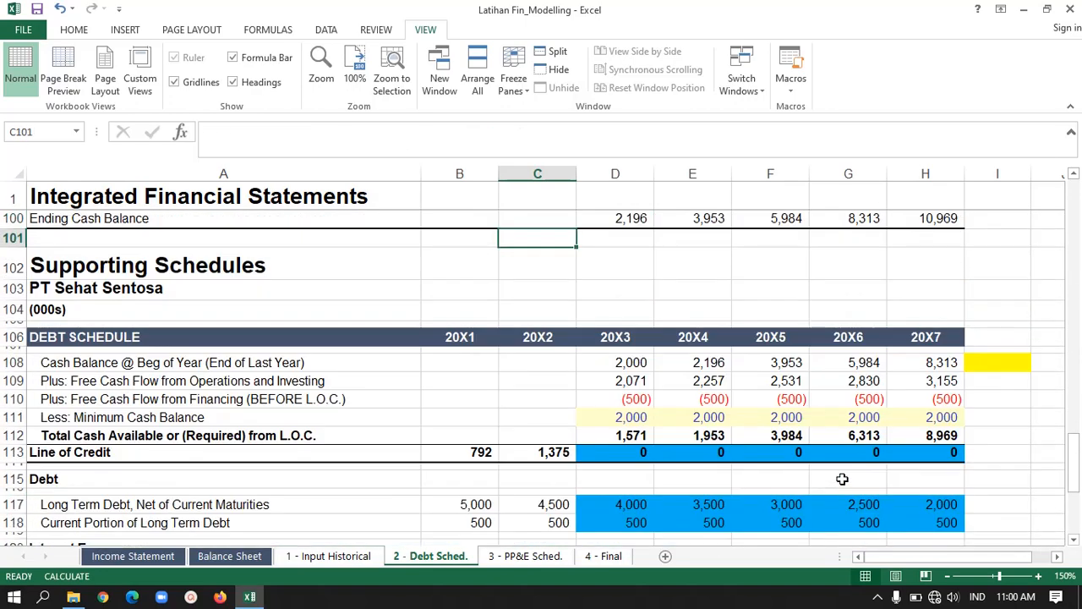
# - Select the Debt Schedule's beginning cash balances for 20X3 to 20X7 in D108:H108
pyautogui.press('Down')
pyautogui.press('Down')
pyautogui.press('Down')
pyautogui.press('Down')
pyautogui.press('Down')
pyautogui.press('Down')
pyautogui.press('Down')
pyautogui.press('Down')
pyautogui.press('Down')
pyautogui.press('Down')
pyautogui.press('Down')
pyautogui.press('Right')
pyautogui.press('Right')
pyautogui.press('Up')
pyautogui.press('Up')
pyautogui.press('Up')
pyautogui.press('Up')
pyautogui.press('Left')
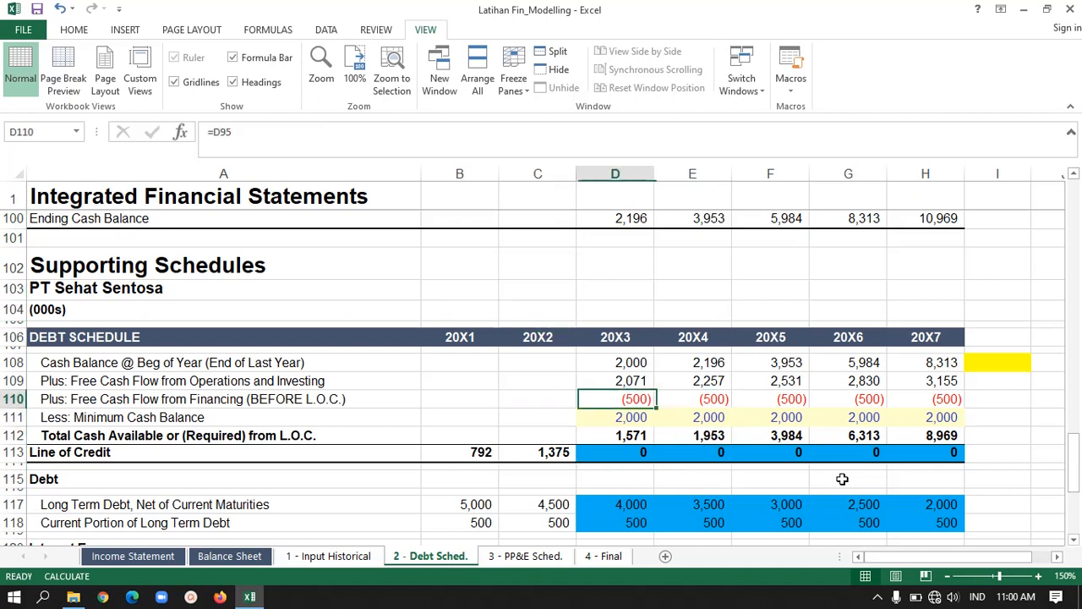
pyautogui.press('Up')
pyautogui.press('Up')
pyautogui.press('Right')
pyautogui.press('Left')
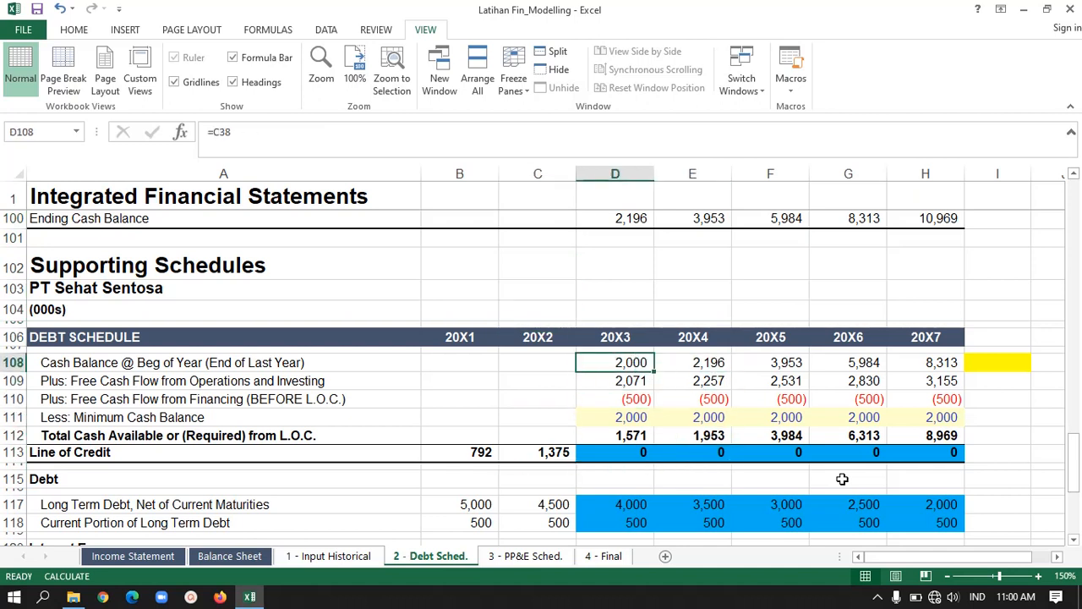
pyautogui.hotkey('shift', 'Right')
pyautogui.hotkey('shift', 'Right')
pyautogui.hotkey('shift', 'Right')
pyautogui.hotkey('shift', 'Right')
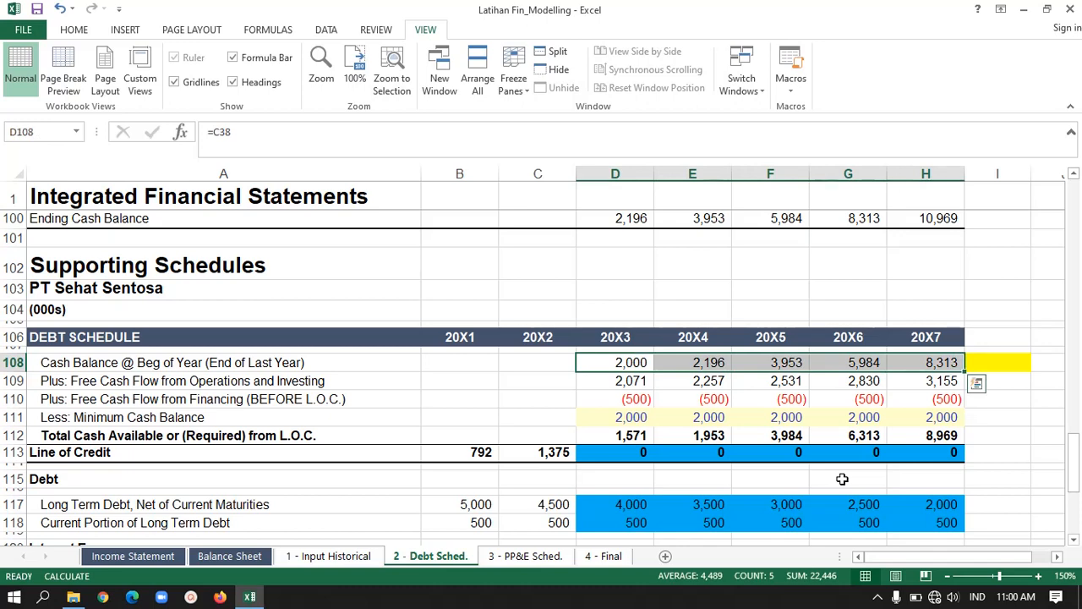
# - Show the operating and investing cash flow cells D87 and D91 referenced by the 20X3 free cash flow formula in D109
pyautogui.press('Left')
pyautogui.press('Down')
pyautogui.press('Down')
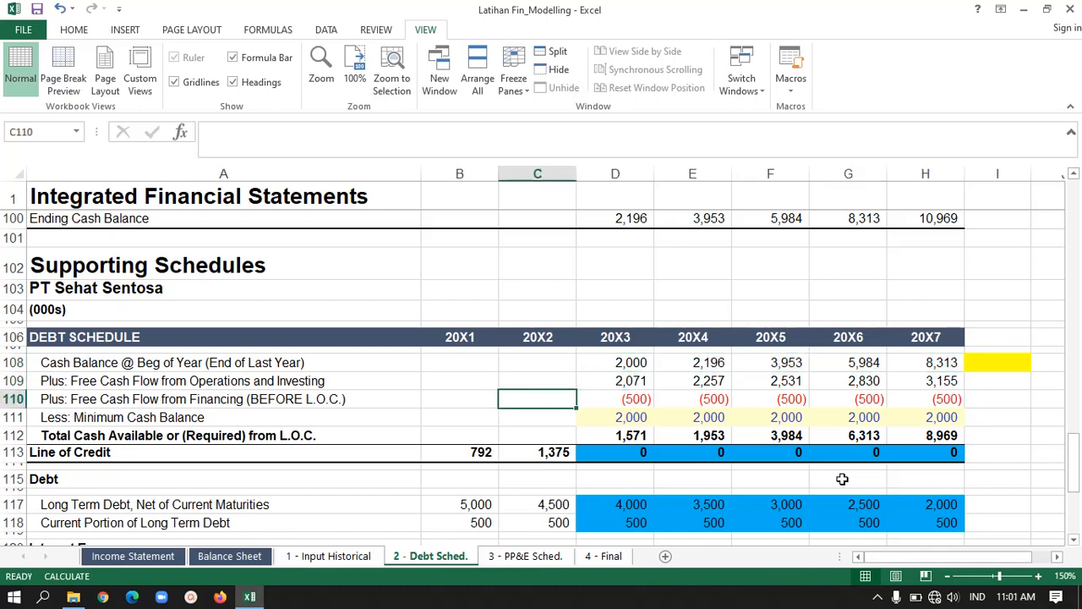
pyautogui.press('Right')
pyautogui.press('Up')
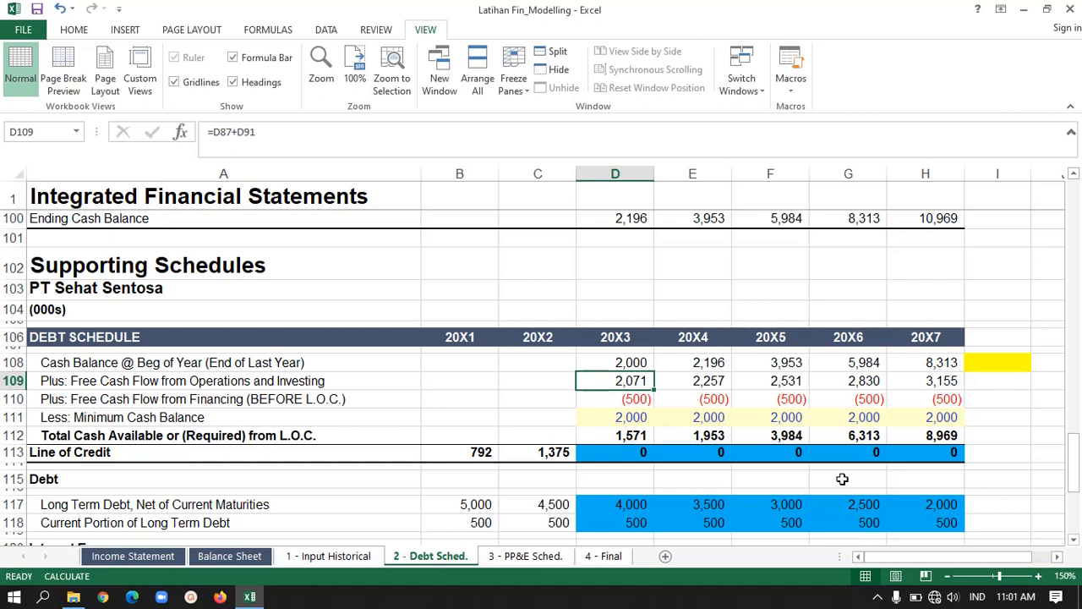
pyautogui.click(320, 139)
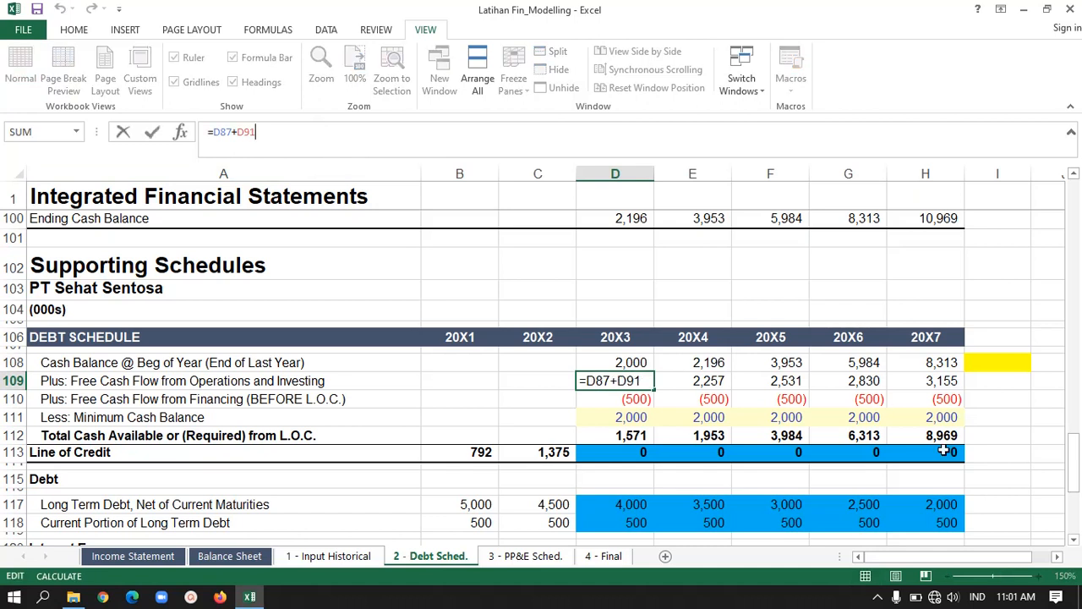
pyautogui.moveTo(1078, 447); pyautogui.dragTo(1076, 413)
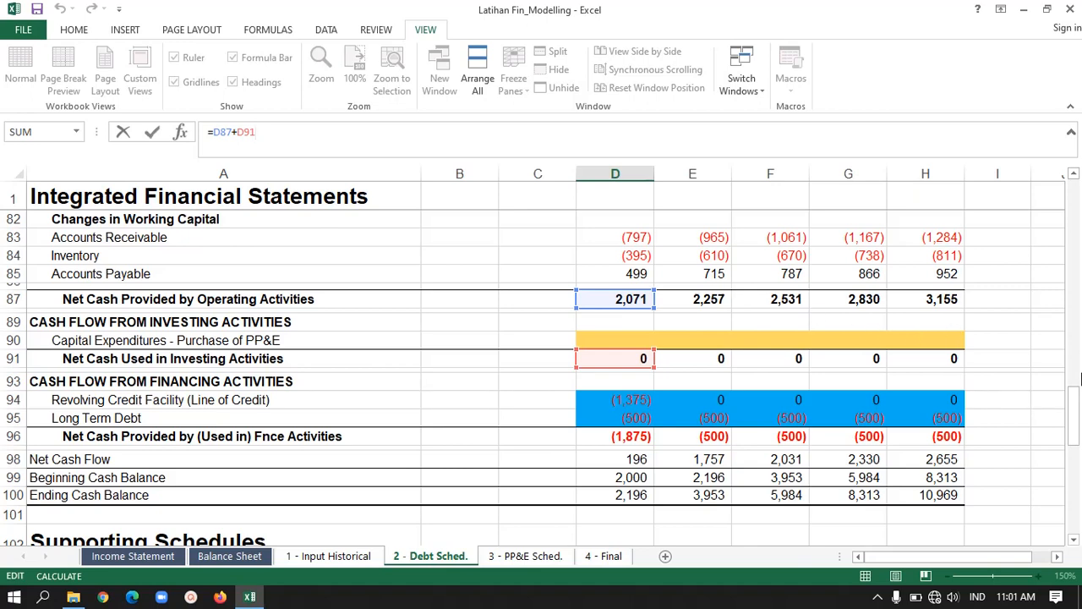
pyautogui.press('Return')
pyautogui.press('Up')
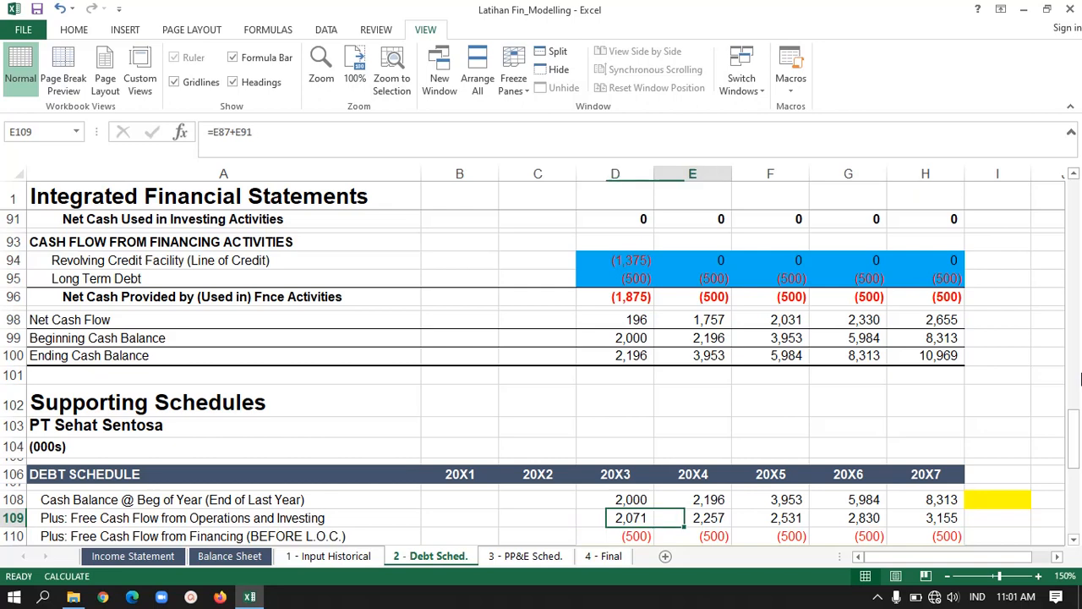
# - Select the free cash flow from operations and investing for 20X3 to 20X7 in D109:H109
pyautogui.hotkey('shift', 'Right')
pyautogui.hotkey('shift', 'Right')
pyautogui.hotkey('shift', 'Right')
pyautogui.hotkey('shift', 'Right')
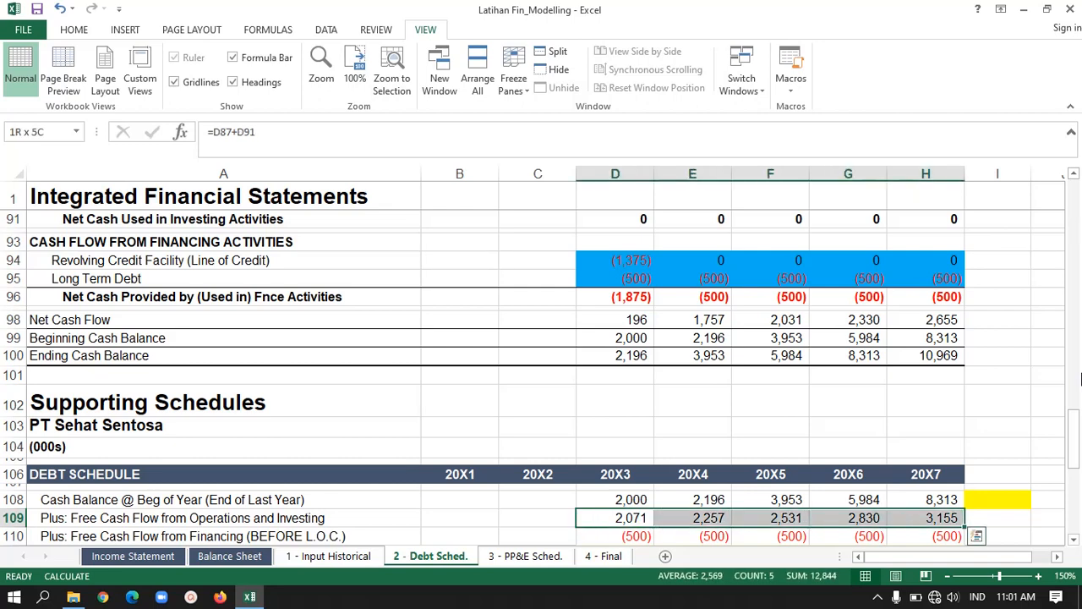
# - Trace the 20X3 free cash flow from financing in D110 to the cash flow statement's Long Term Debt cell D95
pyautogui.press('Down')
pyautogui.press('Left')
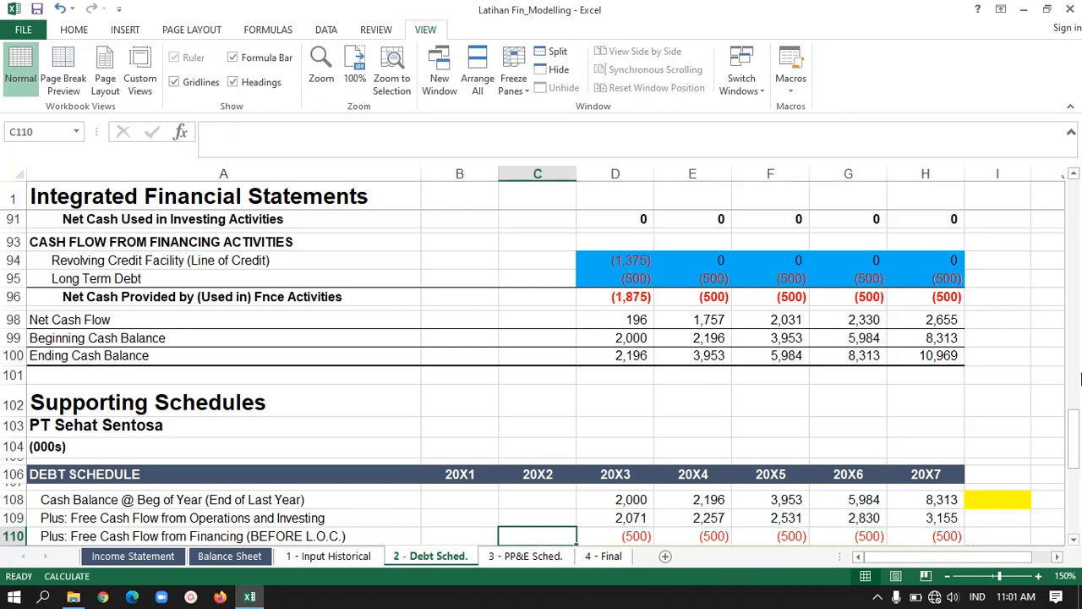
pyautogui.press('Right')
pyautogui.press('Down')
pyautogui.press('Down')
pyautogui.press('Up')
pyautogui.press('Up')
pyautogui.press('Left')
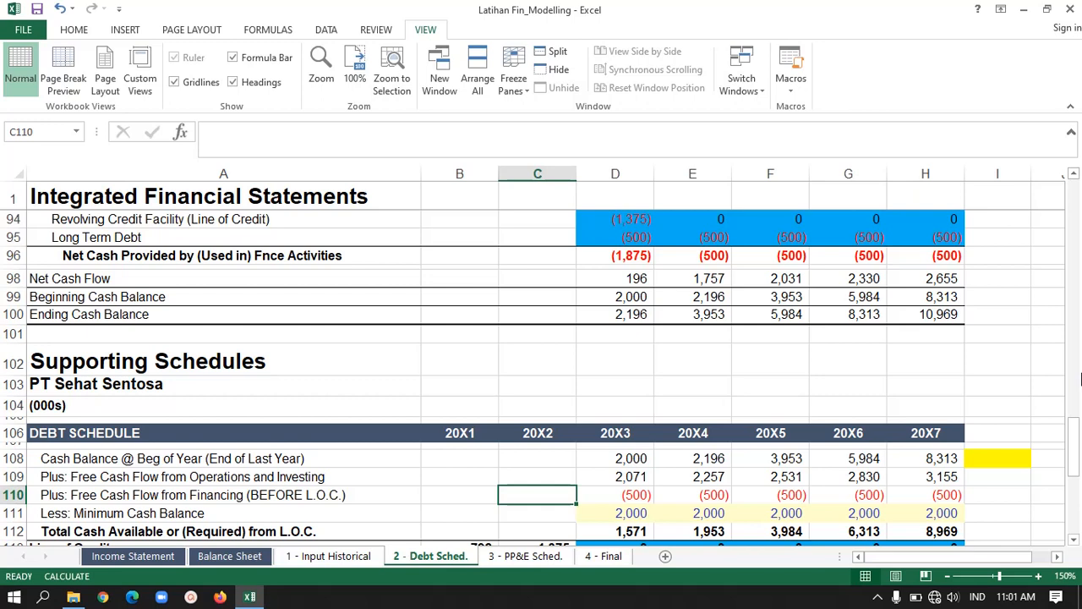
pyautogui.press('Right')
pyautogui.press('Right')
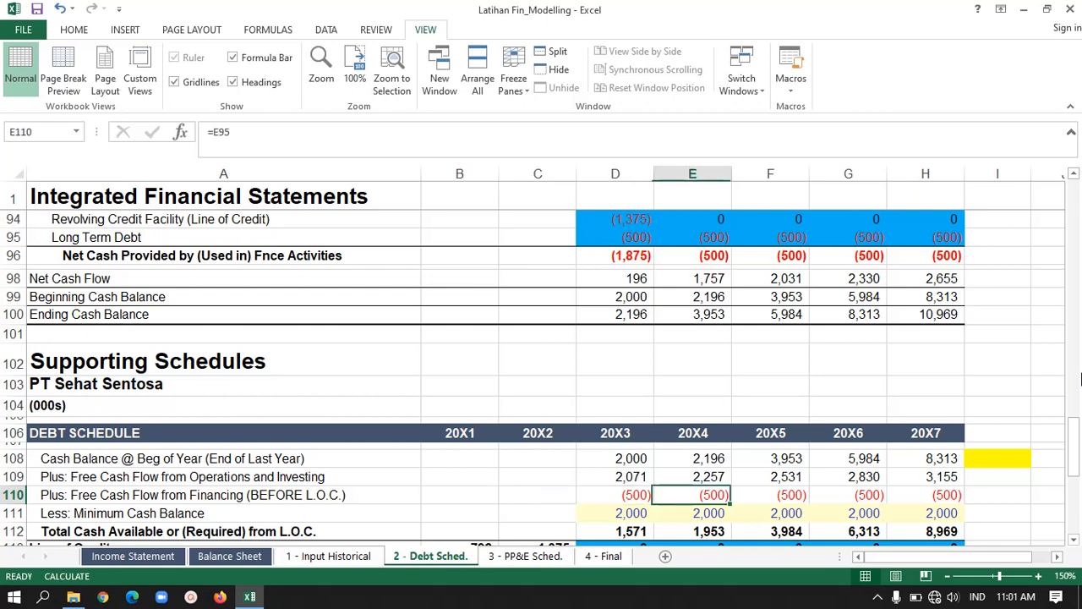
pyautogui.press('Left')
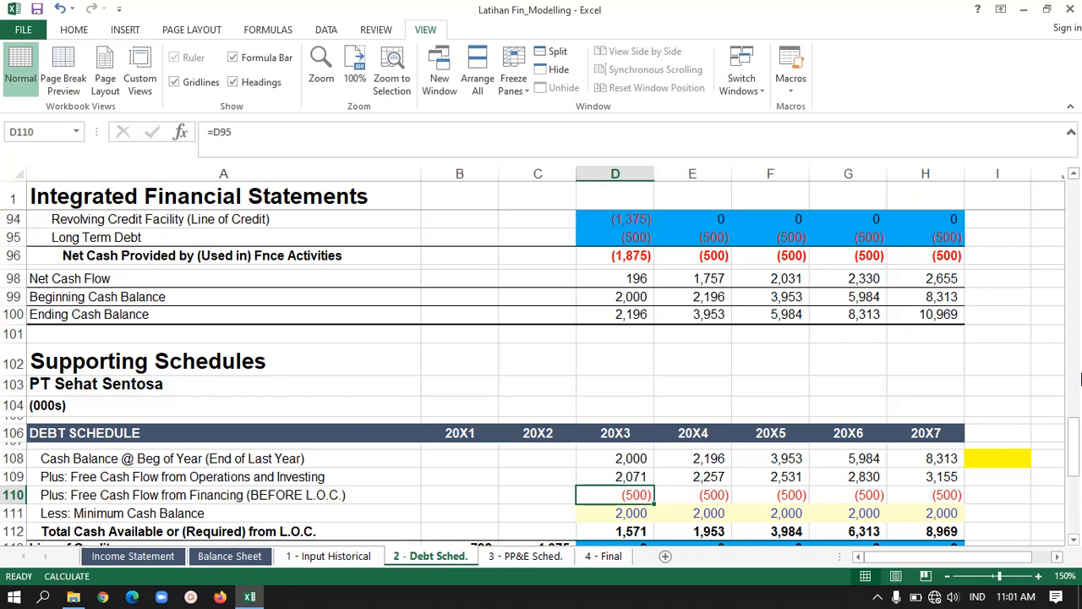
pyautogui.hotkey('ctrl', '[')
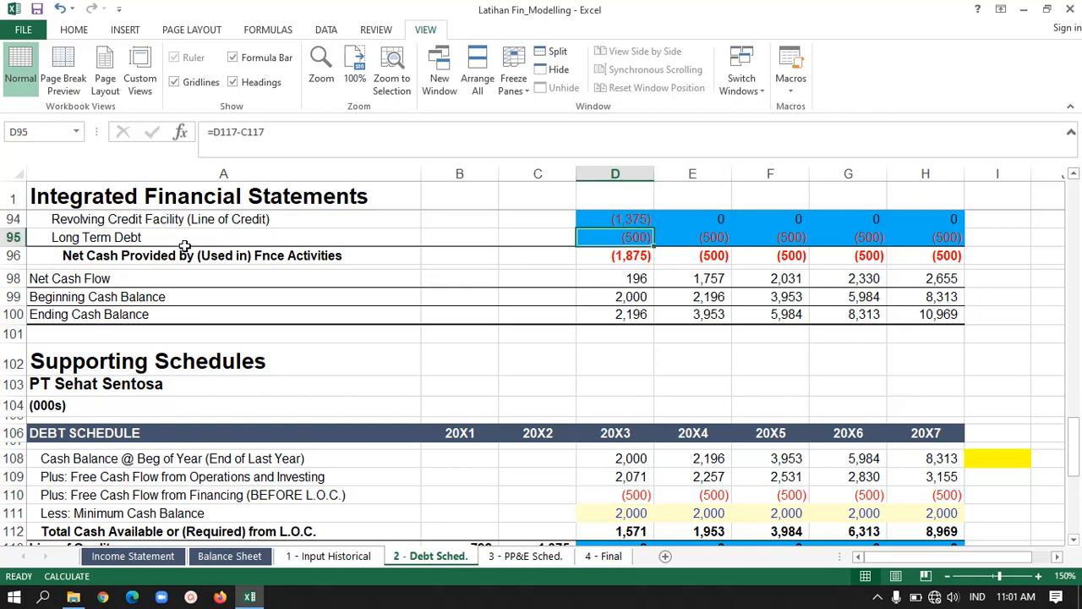
# - Return to the Debt Schedule and select the free cash flow from financing for 20X3 to 20X7 in D110:H110
pyautogui.press('Down')
pyautogui.press('Down')
pyautogui.press('Down')
pyautogui.press('Down')
pyautogui.press('Down')
pyautogui.press('Down')
pyautogui.press('Down')
pyautogui.press('Down')
pyautogui.press('Down')
pyautogui.press('Down')
pyautogui.press('Down')
pyautogui.press('Down')
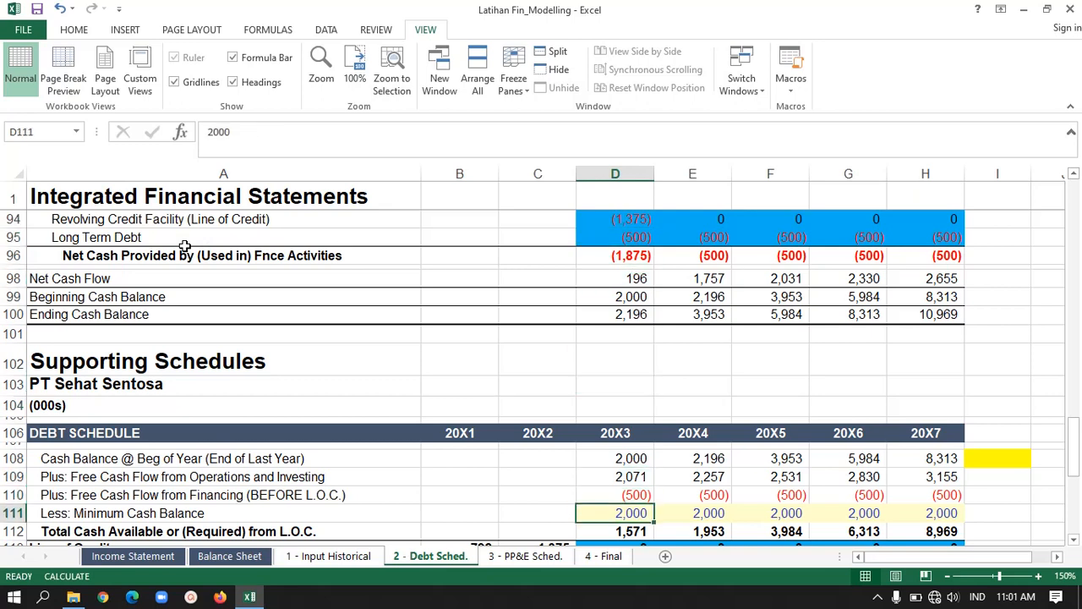
pyautogui.hotkey('shift', 'Right')
pyautogui.hotkey('shift', 'Right')
pyautogui.hotkey('shift', 'Right')
pyautogui.hotkey('shift', 'Right')
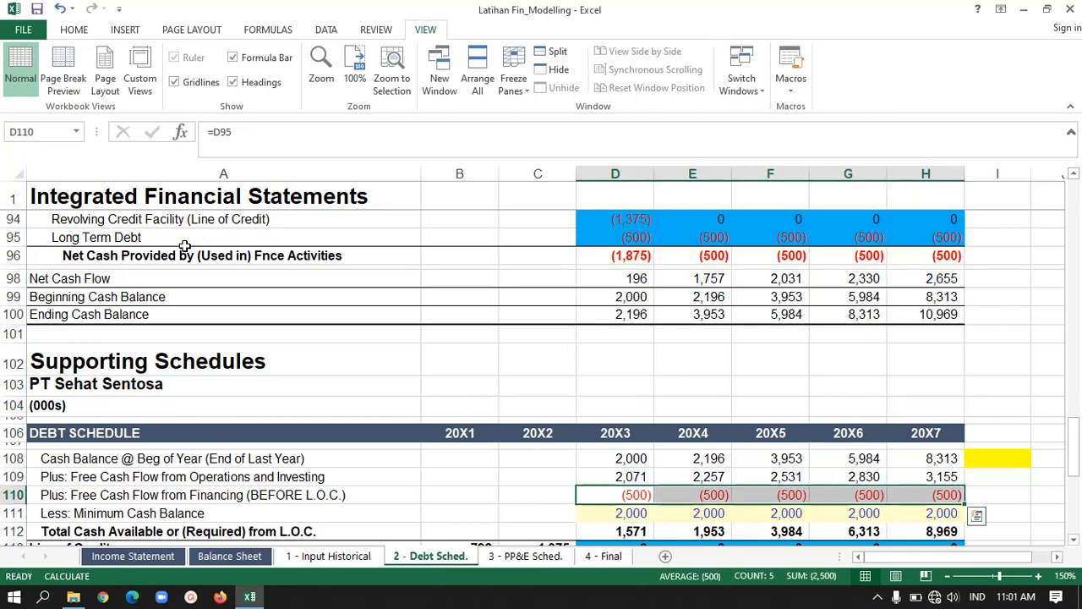
# - Review the Minimum Cash Balance inputs across 20X3 to 20X7 in row 111, ending back on D111
pyautogui.press('Down')
pyautogui.press('Down')
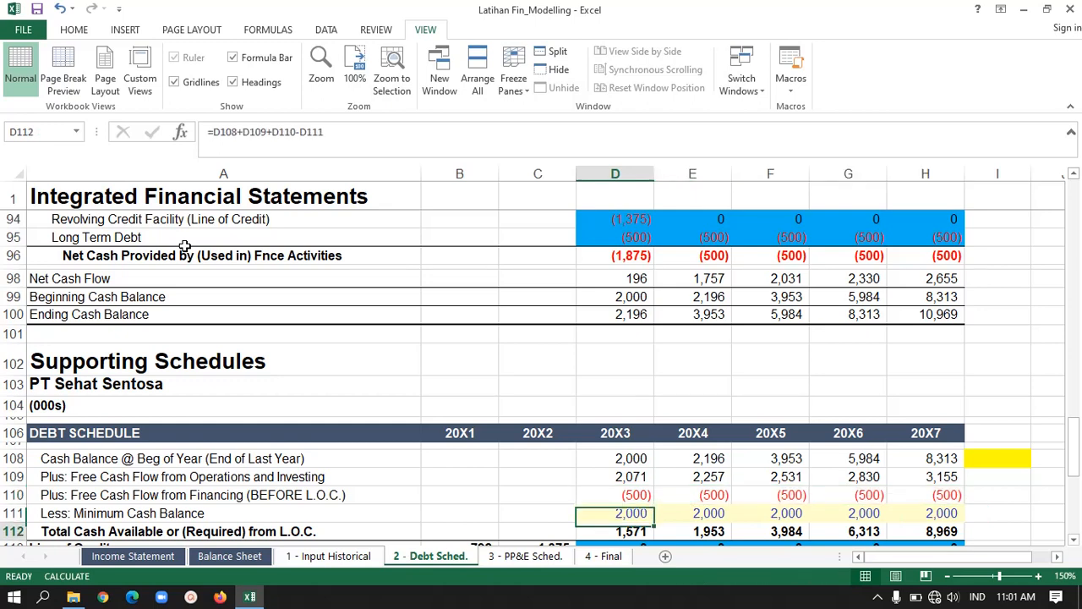
pyautogui.press('Up')
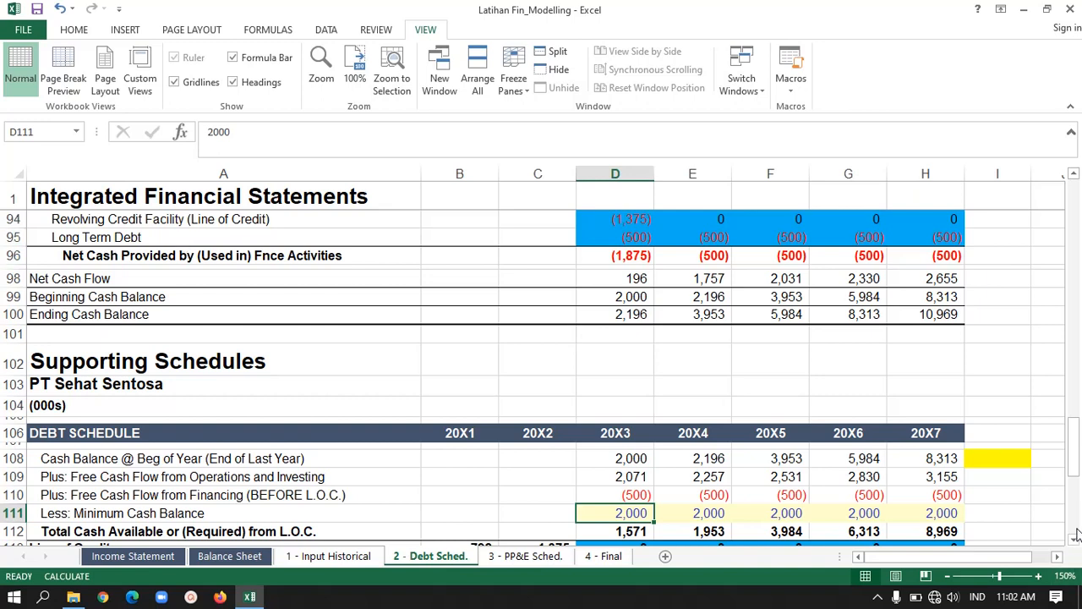
pyautogui.press('Right')
pyautogui.press('Right')
pyautogui.press('Right')
pyautogui.press('Right')
pyautogui.press('Right')
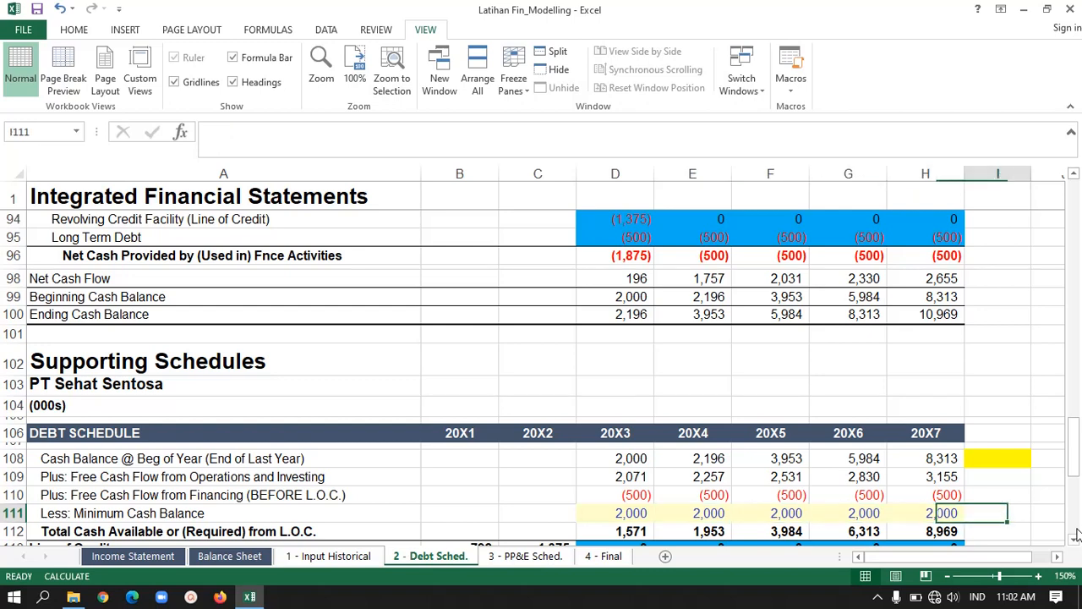
pyautogui.press('Left')
pyautogui.press('Left')
pyautogui.press('Left')
pyautogui.press('Left')
pyautogui.press('Left')
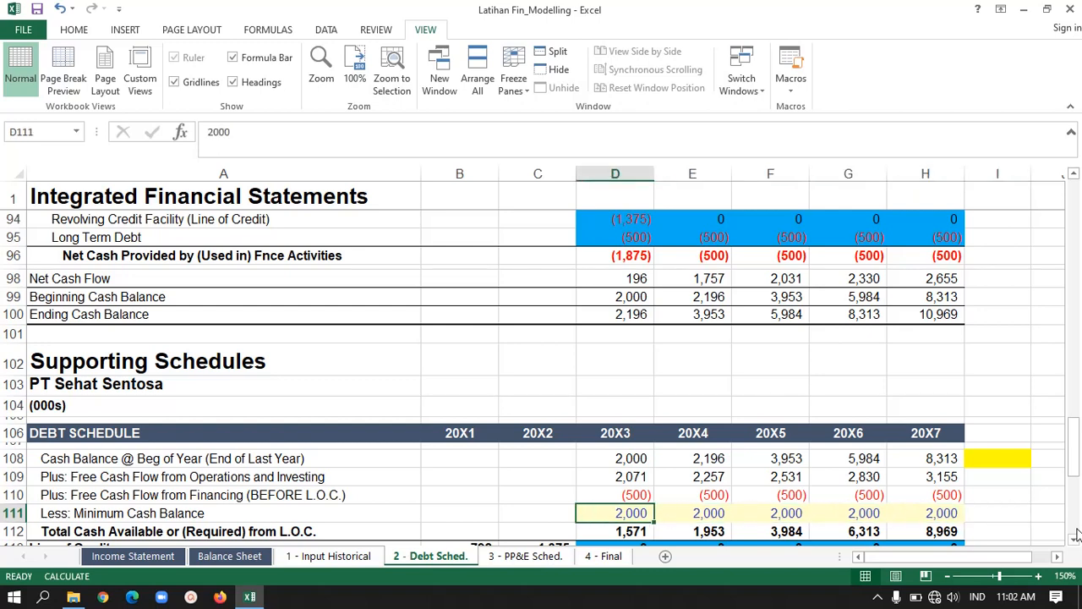
# - Select the minimum cash balances D111:H111, then go down to the 20X3 Line of Credit formula in D113
pyautogui.press('Right')
pyautogui.press('Right')
pyautogui.press('Left')
pyautogui.press('Left')
pyautogui.hotkey('shift', 'Right')
pyautogui.hotkey('shift', 'Right')
pyautogui.hotkey('shift', 'Right')
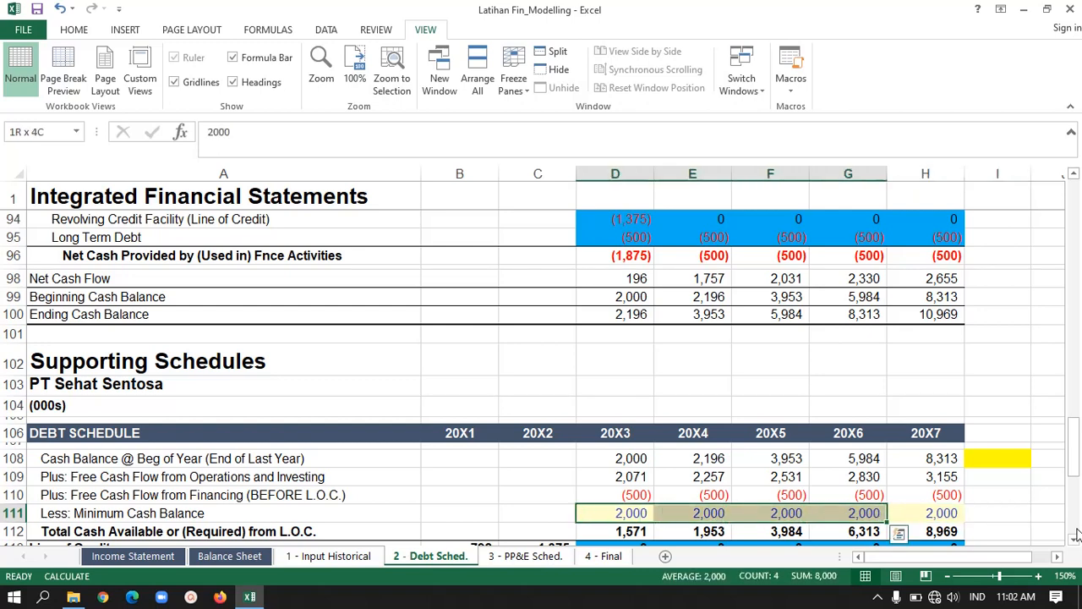
pyautogui.hotkey('shift', 'Right')
pyautogui.press('Down')
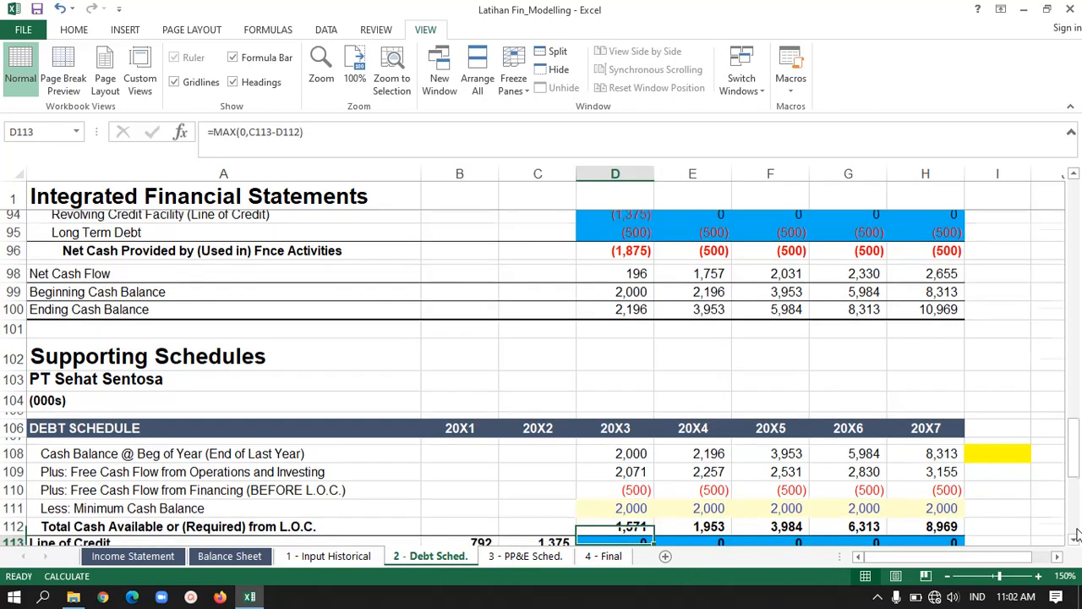
# - Examine which debt schedule cells feed the 20X3 Total Cash Available or (Required) from L.O.C. formula in D112
pyautogui.press('Down')
pyautogui.press('Up')
pyautogui.press('Up')
pyautogui.press('Down')
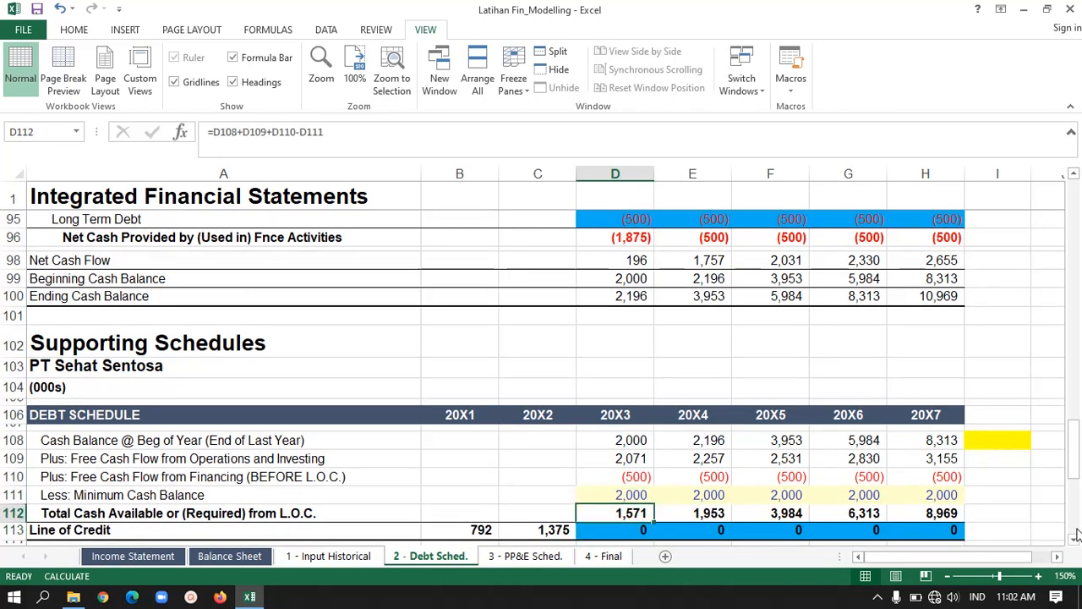
pyautogui.click(378, 142)
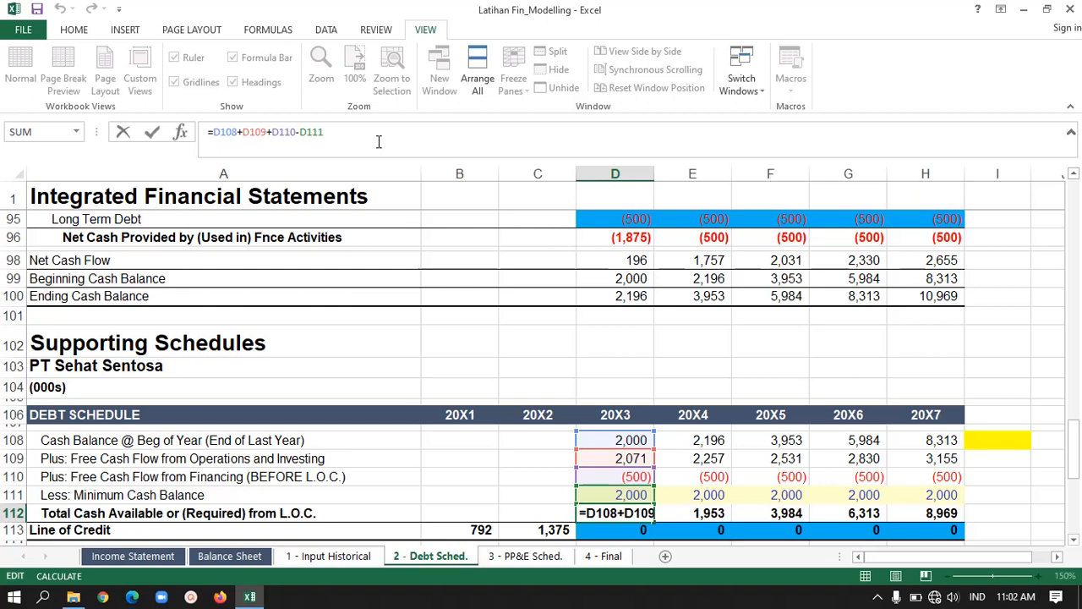
pyautogui.press('Return')
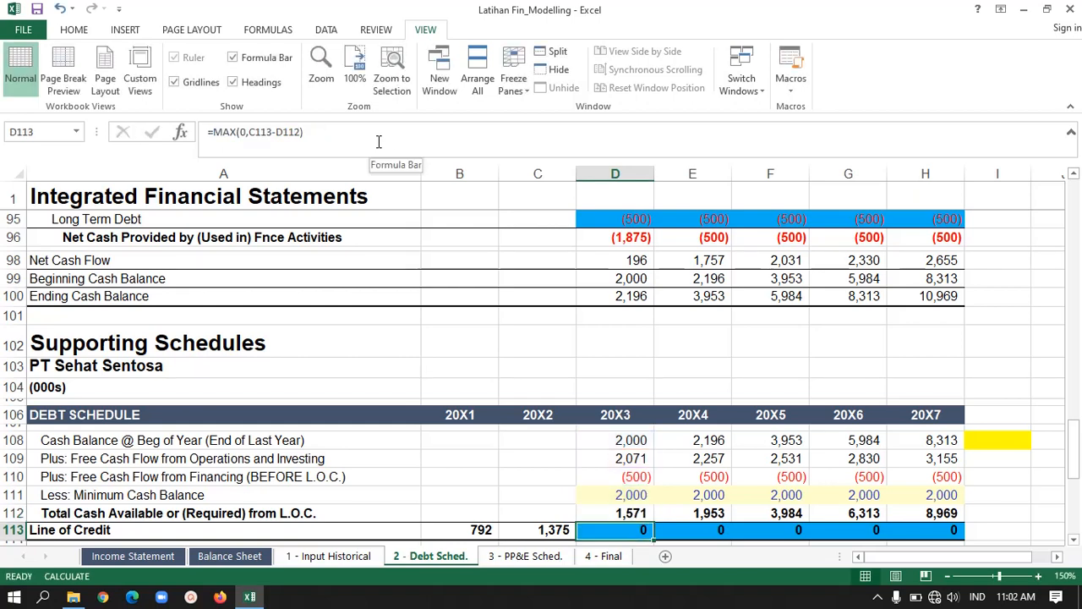
pyautogui.press('Up')
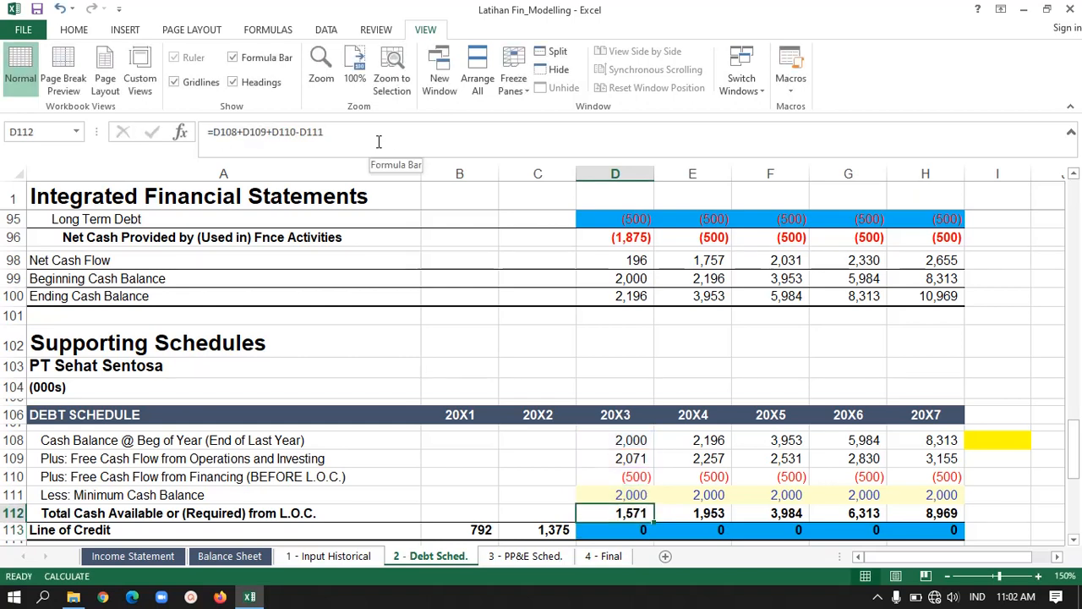
pyautogui.click(332, 132)
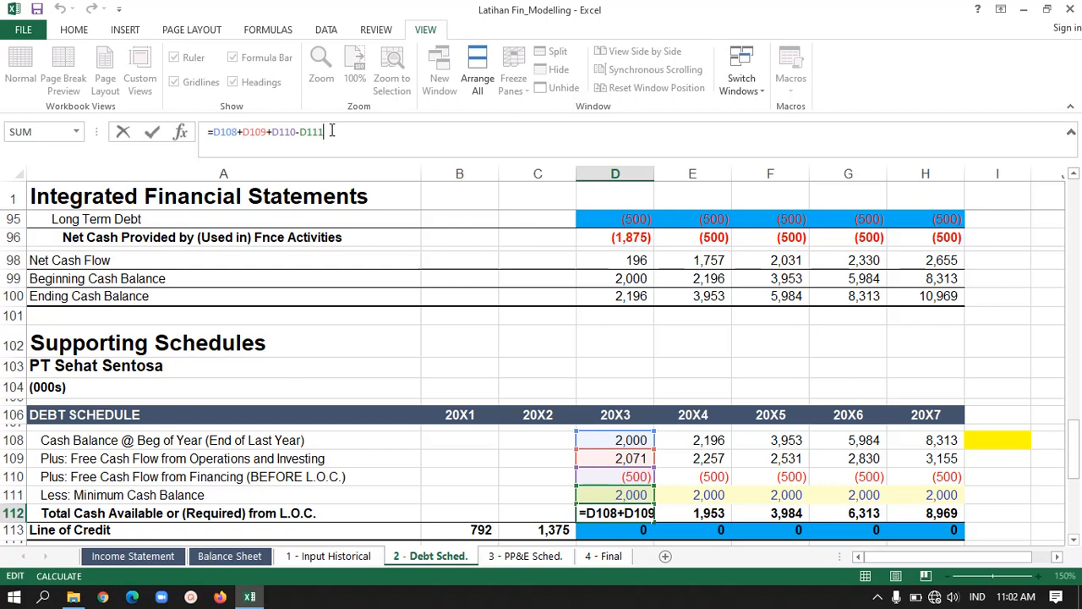
pyautogui.press('Return')
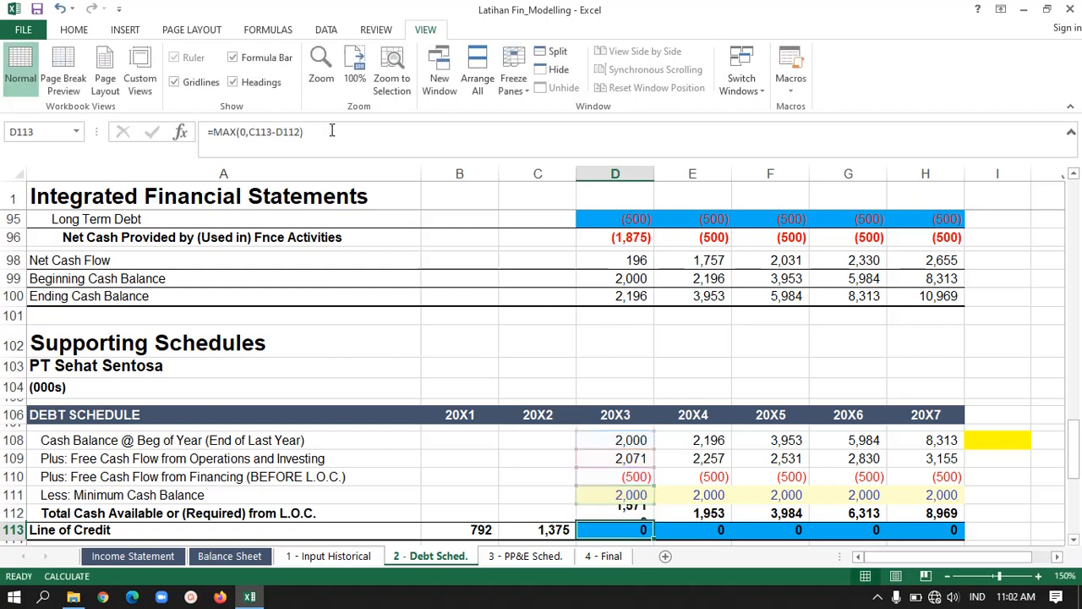
pyautogui.press('Up')
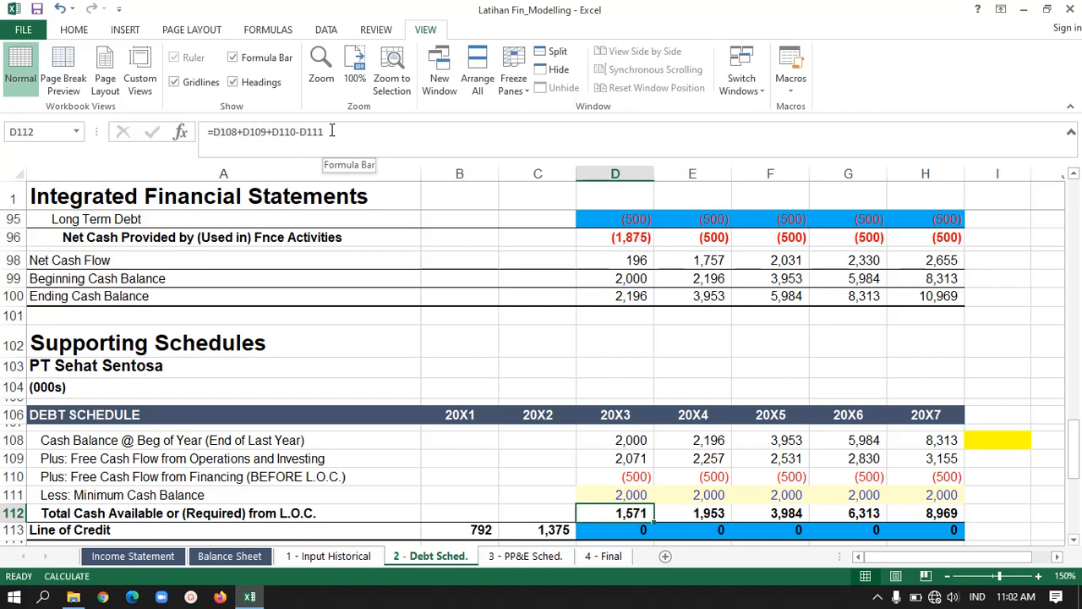
# - Select the Total Cash Available or (Required) from L.O.C. for 20X3 to 20X7 in D112:H112
pyautogui.press('Left')
pyautogui.press('Right')
pyautogui.hotkey('shift', 'Right')
pyautogui.hotkey('shift', 'Right')
pyautogui.hotkey('shift', 'Right')
pyautogui.hotkey('shift', 'Right')
pyautogui.hotkey('shift', 'Right')
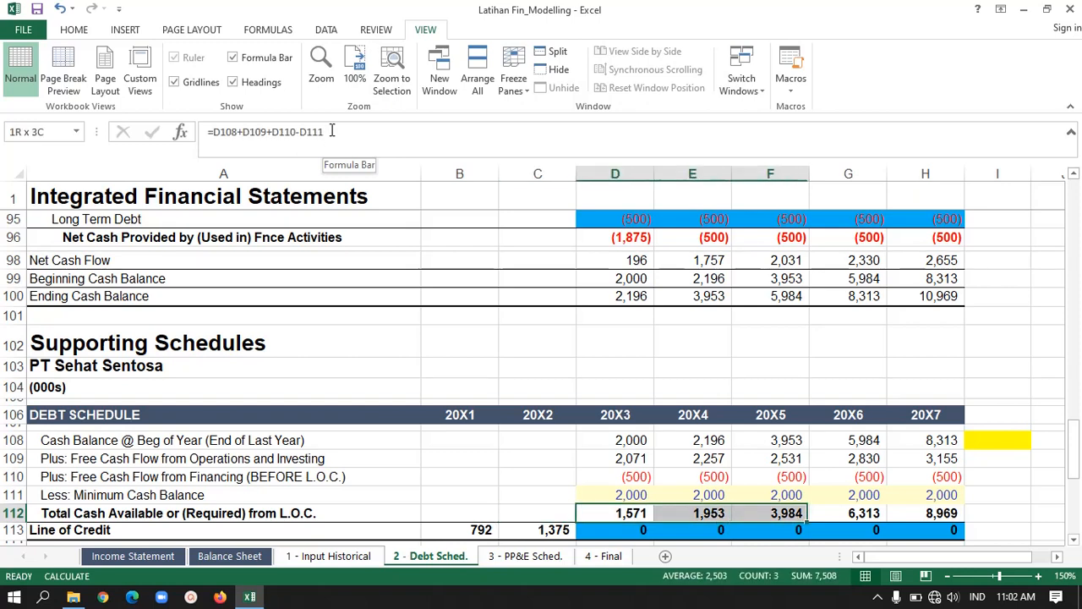
pyautogui.hotkey('shift', 'Left')
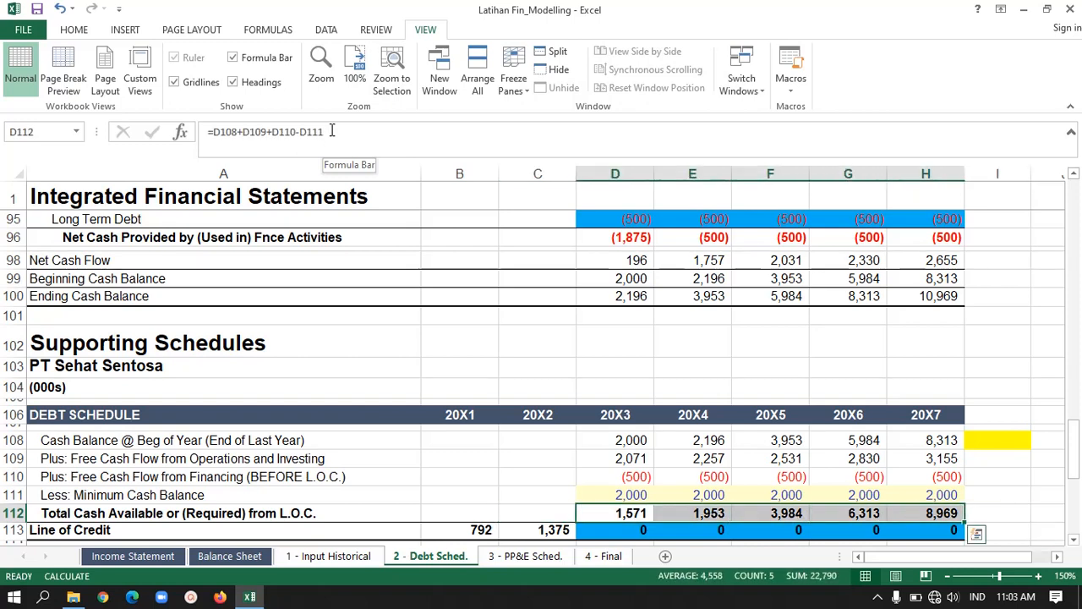
# - Check the historical Line of Credit links for 20X2 and 20X1 in C113 and B113
pyautogui.press('Down')
pyautogui.press('Down')
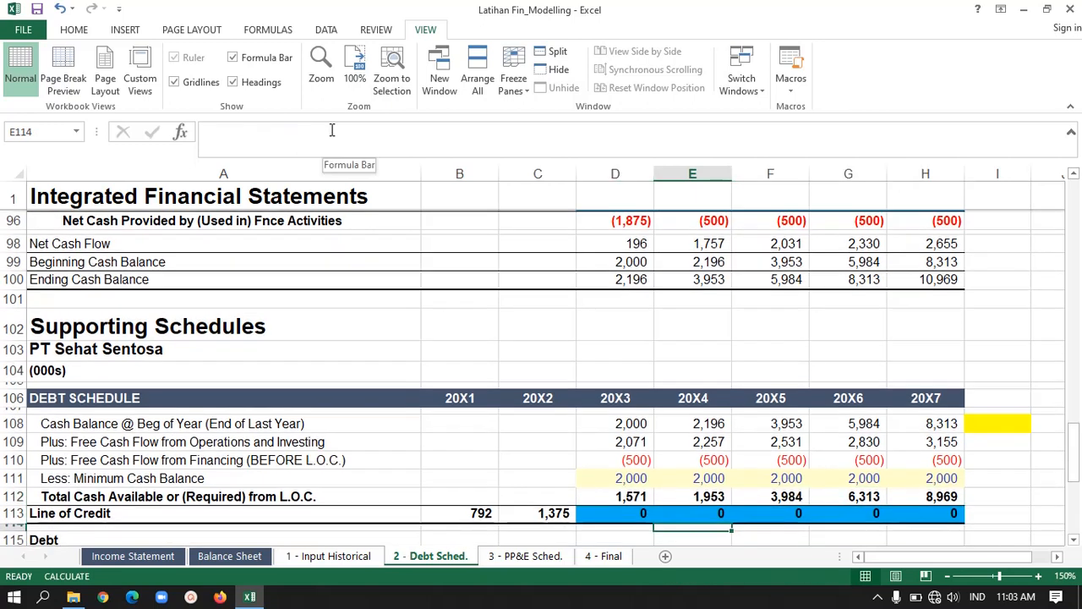
pyautogui.press('Up')
pyautogui.press('Left')
pyautogui.press('Left')
pyautogui.press('Right')
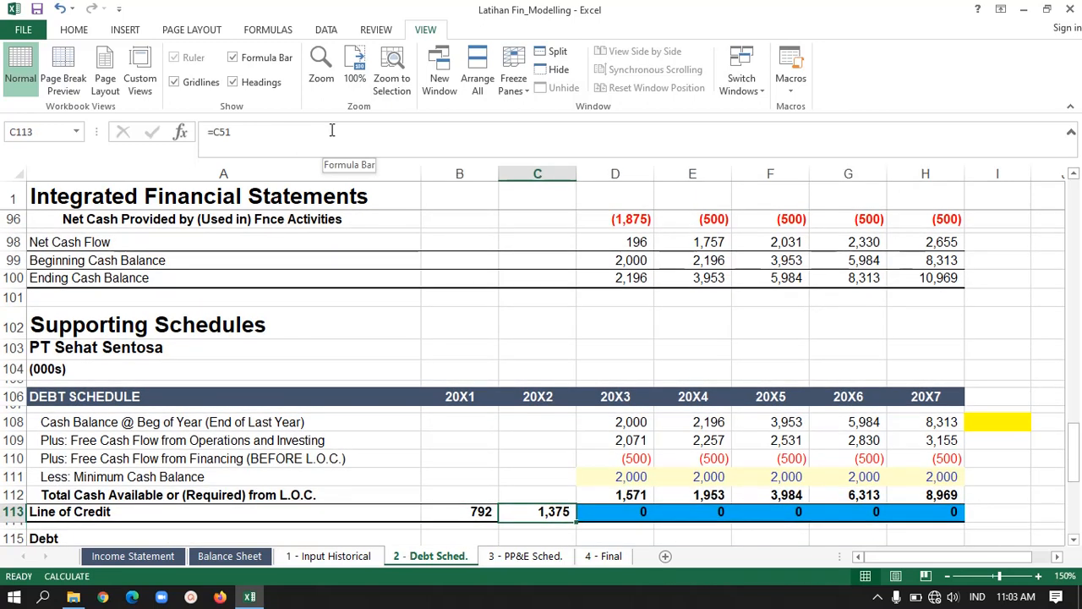
pyautogui.press('Left')
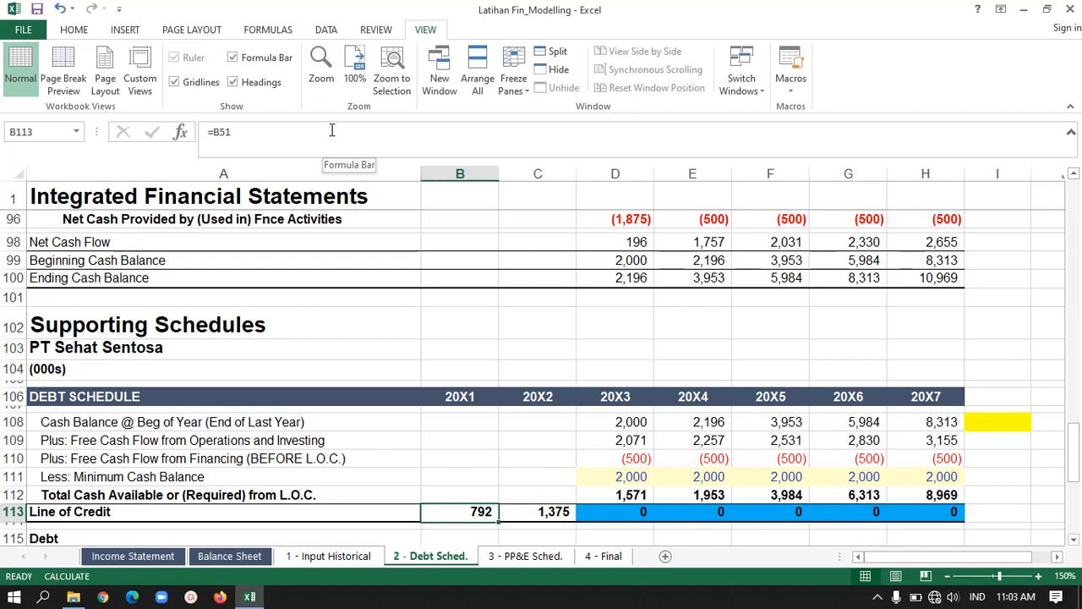
# - Trace the 20X1 Line of Credit in B113 to its balance sheet source in B51 and view the surrounding liabilities
pyautogui.hotkey('ctrl', '[')
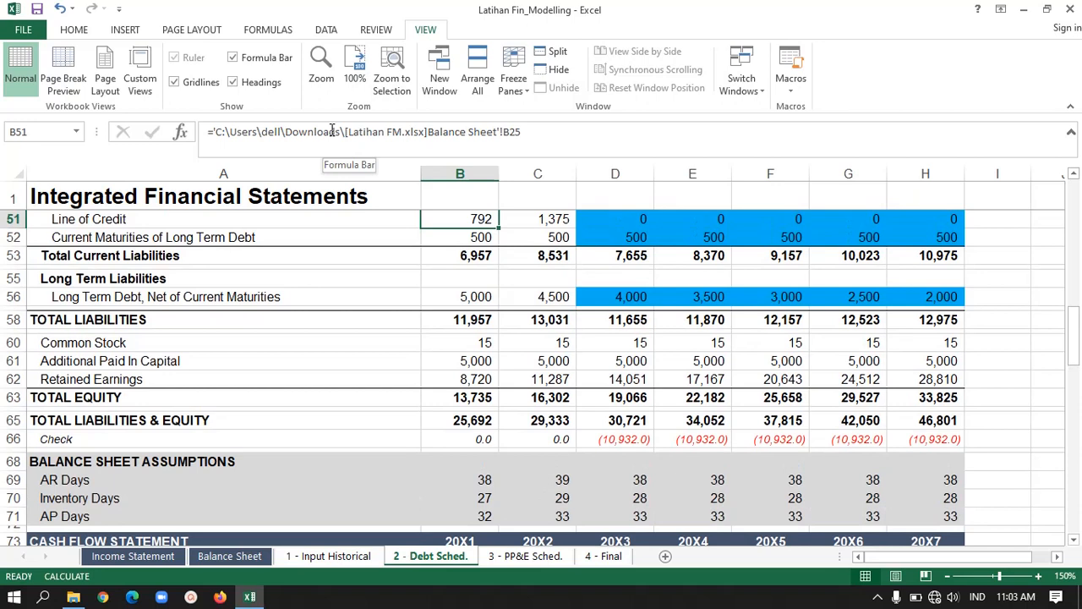
pyautogui.press('Up')
pyautogui.press('Up')
pyautogui.press('Down')
pyautogui.press('Down')
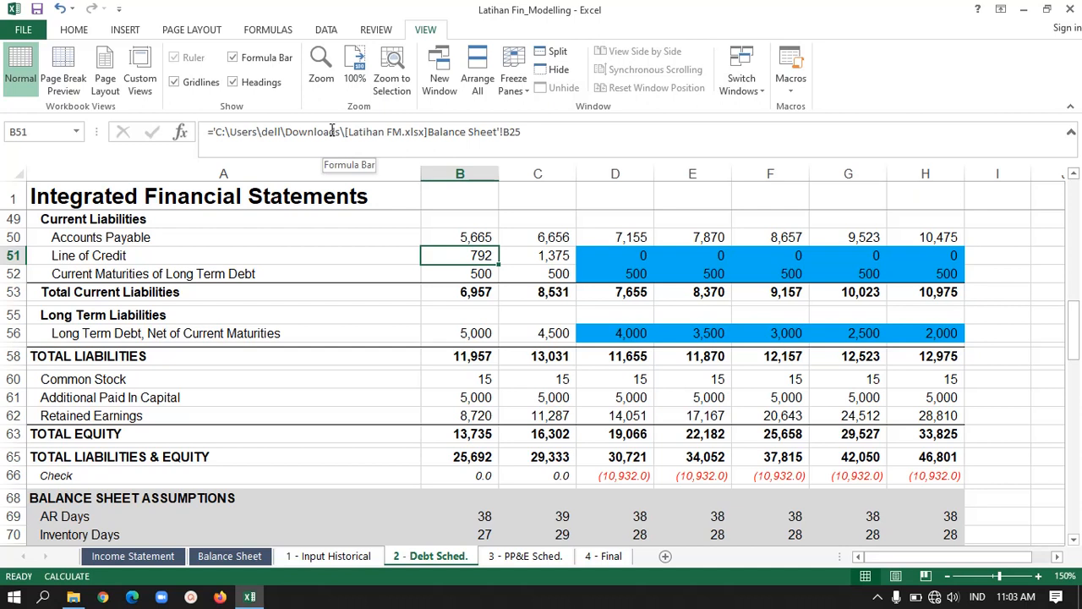
pyautogui.press('Up')
pyautogui.press('Up')
pyautogui.press('Up')
pyautogui.press('Down')
pyautogui.press('Down')
pyautogui.press('Down')
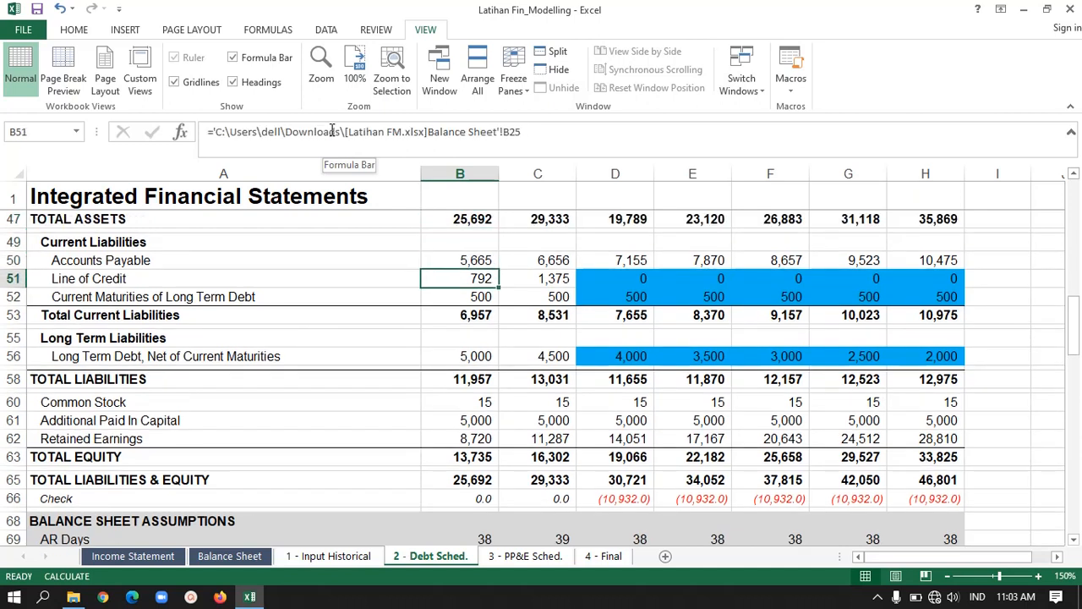
# - Look over the balance sheet upward from the Line of Credit row, through the assets to the rows above its header
pyautogui.press('Up')
pyautogui.press('Up')
pyautogui.press('Up')
pyautogui.press('Up')
pyautogui.press('Up')
pyautogui.press('Up')
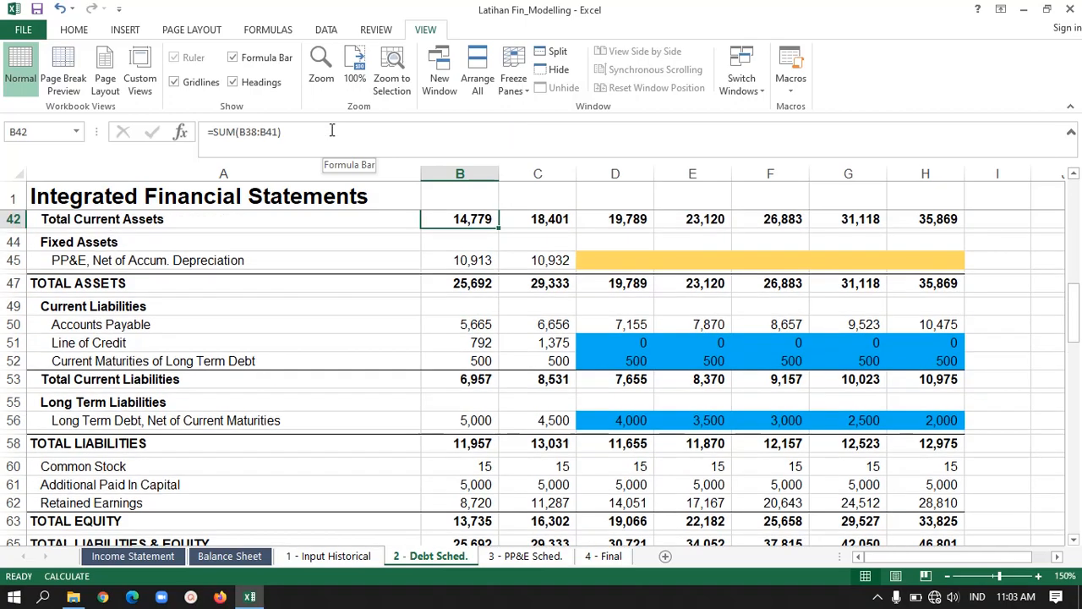
pyautogui.press('Up')
pyautogui.press('Up')
pyautogui.press('Up')
pyautogui.press('Up')
pyautogui.press('Up')
pyautogui.press('Up')
pyautogui.press('Up')
pyautogui.press('Up')
pyautogui.press('Up')
pyautogui.press('Up')
pyautogui.press('Up')
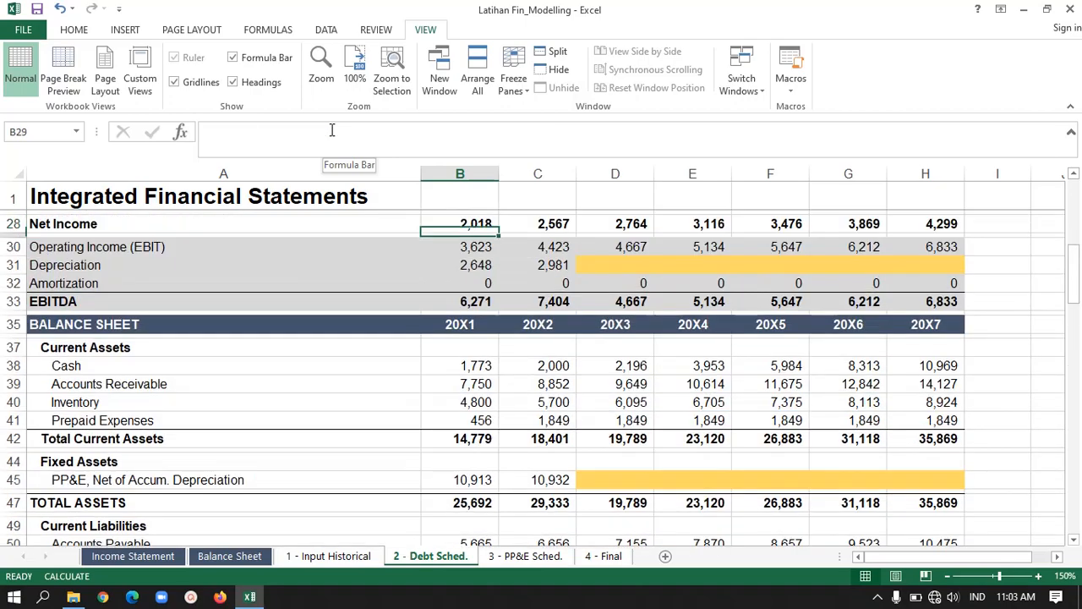
# - Return down through the cash flow statement to the 20X1 Line of Credit in B113 of the Debt Schedule
pyautogui.press('Down')
pyautogui.press('Down')
pyautogui.press('Down')
pyautogui.press('Down')
pyautogui.press('Down')
pyautogui.press('Down')
pyautogui.press('Down')
pyautogui.press('Down')
pyautogui.press('Down')
pyautogui.press('Down')
pyautogui.press('Down')
pyautogui.press('Down')
pyautogui.press('Down')
pyautogui.press('Down')
pyautogui.press('Down')
pyautogui.press('Down')
pyautogui.press('Down')
pyautogui.press('Down')
pyautogui.press('Down')
pyautogui.press('Down')
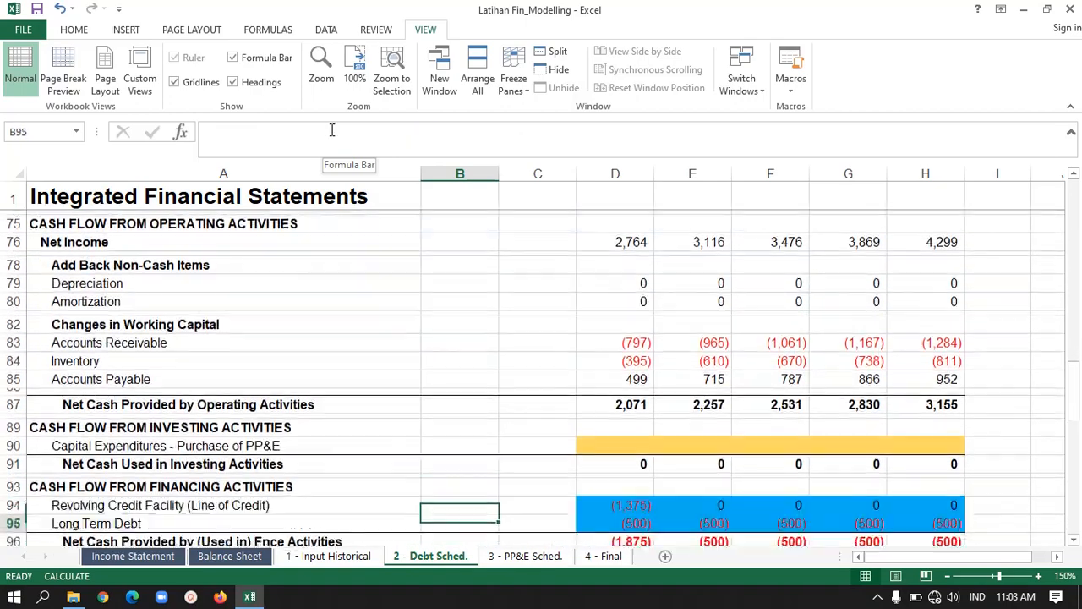
pyautogui.press('Down')
pyautogui.press('Down')
pyautogui.press('Down')
pyautogui.press('Down')
pyautogui.press('Down')
pyautogui.press('Down')
pyautogui.press('Down')
pyautogui.press('Down')
pyautogui.press('Down')
pyautogui.press('Down')
pyautogui.press('Down')
pyautogui.press('Down')
pyautogui.press('Down')
pyautogui.press('Down')
pyautogui.press('Down')
pyautogui.press('Down')
pyautogui.press('Down')
pyautogui.press('Down')
pyautogui.press('Down')
pyautogui.press('Down')
pyautogui.press('Up')
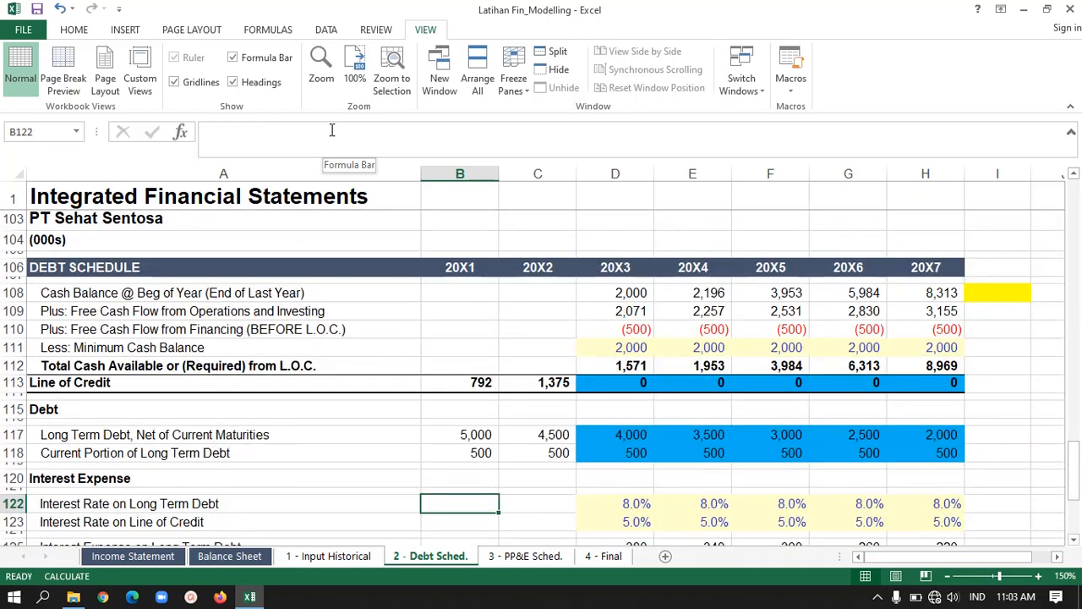
pyautogui.press('Up')
pyautogui.press('Up')
pyautogui.press('Up')
pyautogui.press('Up')
pyautogui.press('Up')
pyautogui.press('Up')
pyautogui.press('Up')
pyautogui.press('Up')
pyautogui.press('Up')
pyautogui.press('Down')
pyautogui.press('Down')
pyautogui.press('Down')
pyautogui.press('Down')
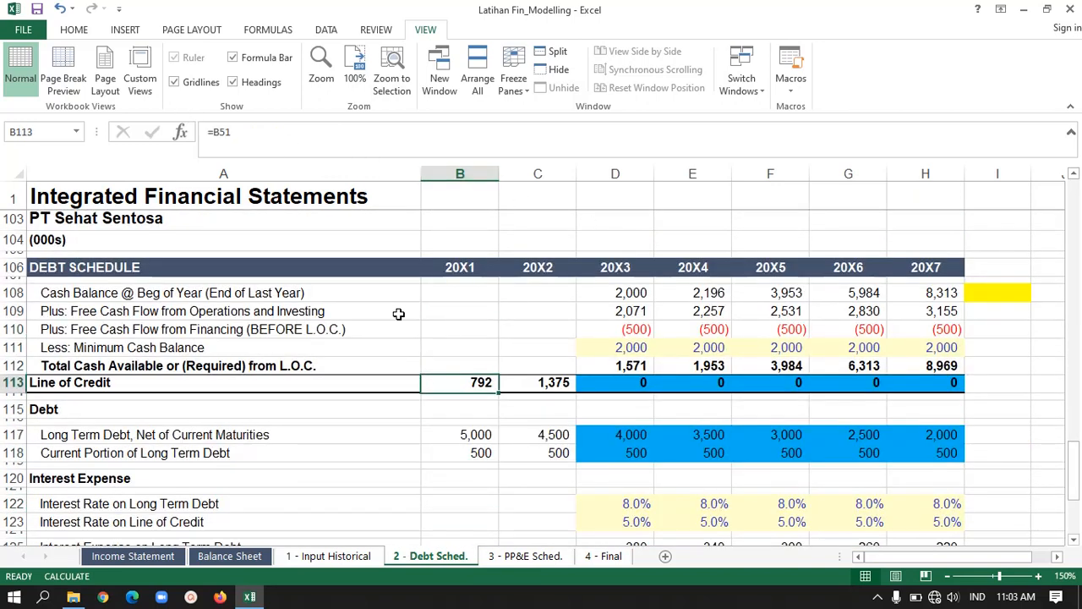
# - Compare the 20X1 and 20X2 Line of Credit cells and examine the references of the 20X3 MAX formula in D113
pyautogui.press('Right')
pyautogui.press('Left')
pyautogui.press('Right')
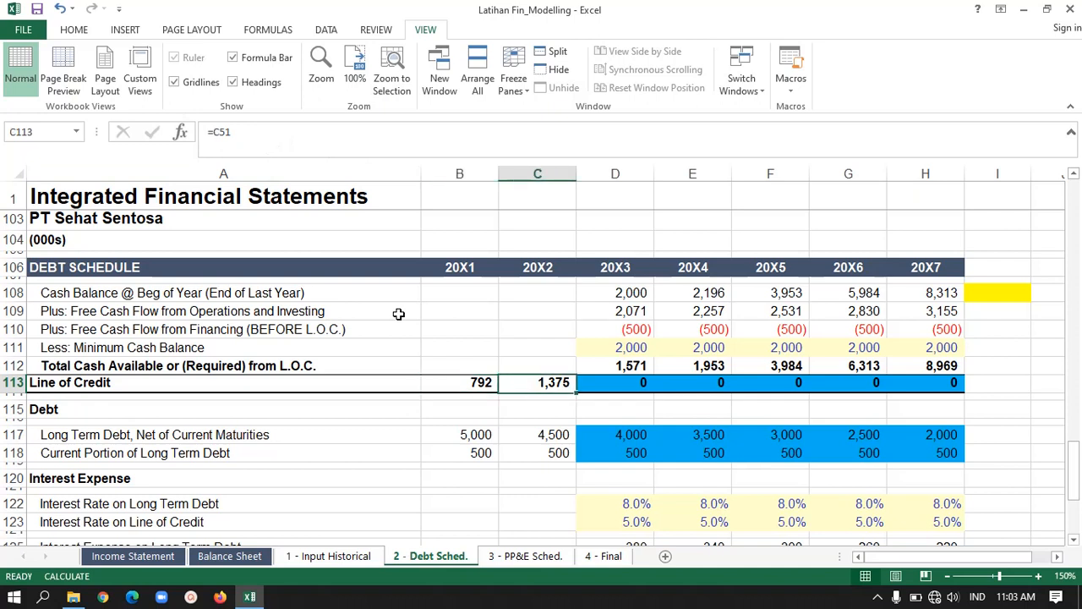
pyautogui.press('Right')
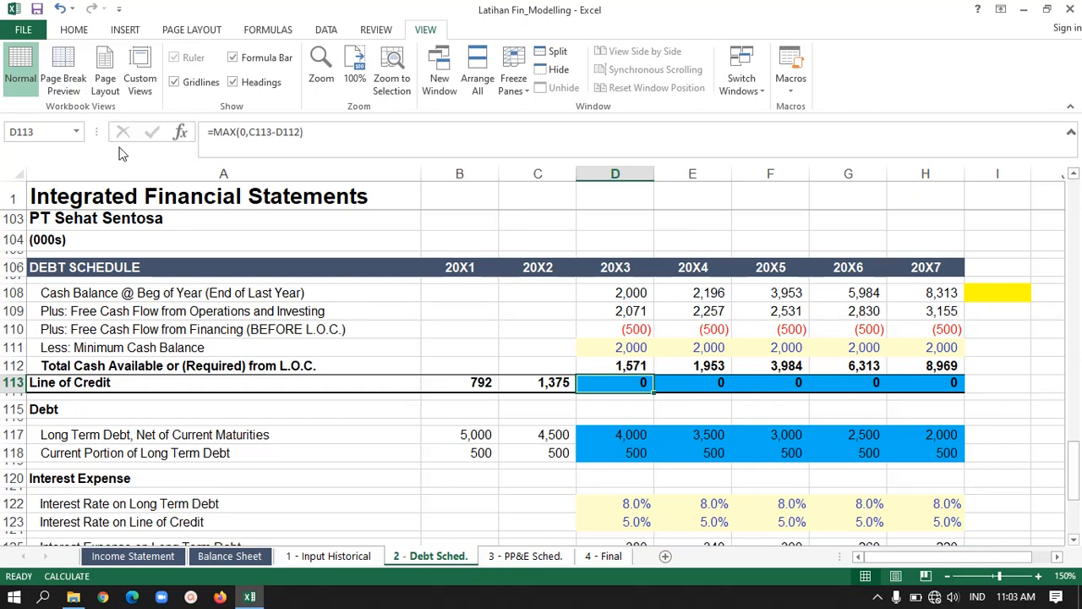
pyautogui.click(327, 139)
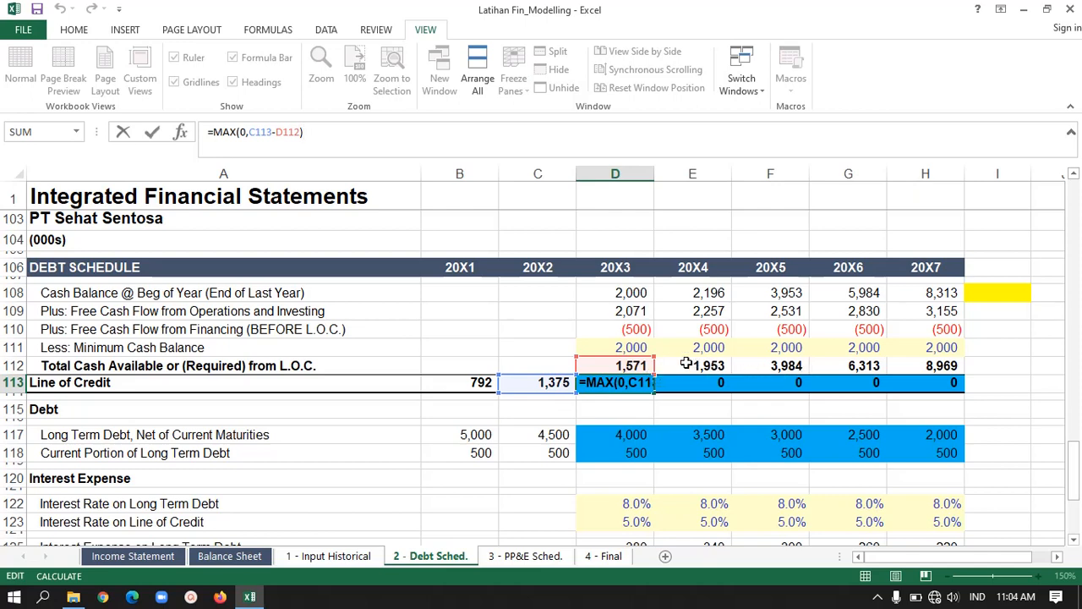
pyautogui.press('Return')
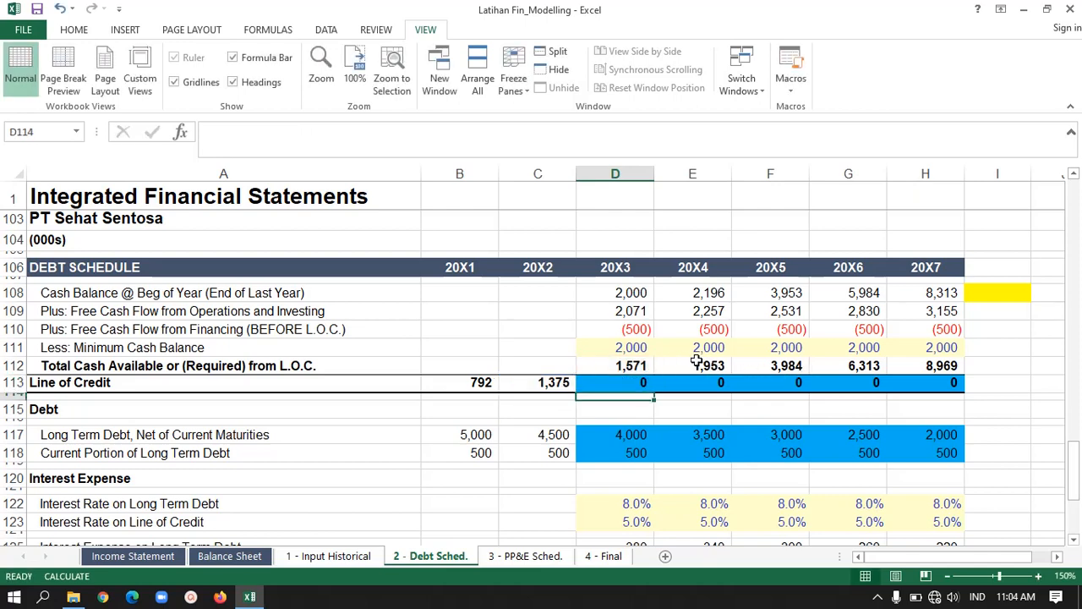
# - Review the Line of Credit formulas across the projected years in row 113
pyautogui.press('Left')
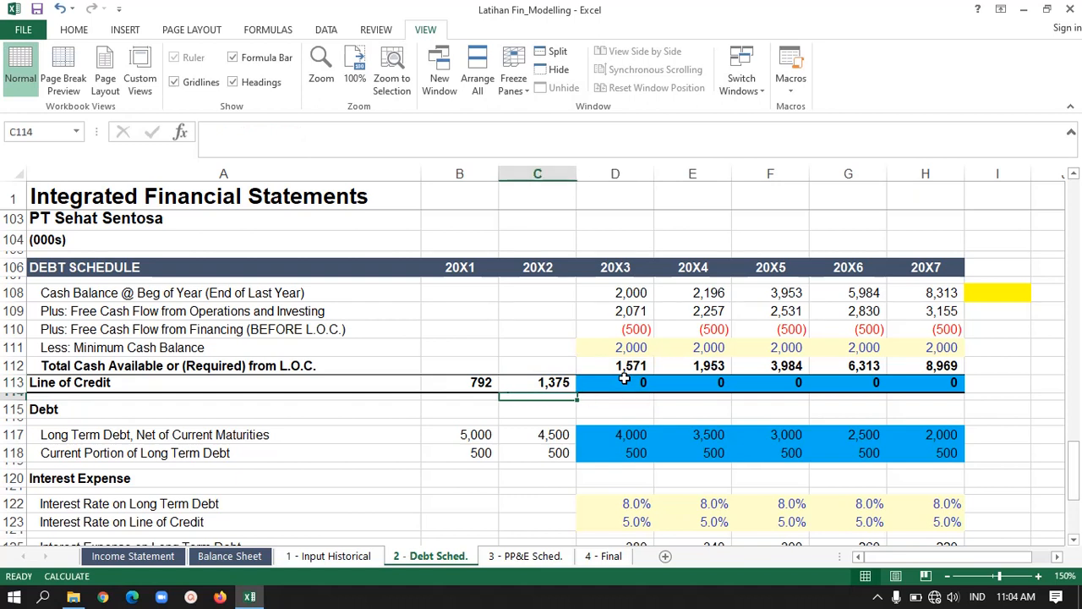
pyautogui.press('Right')
pyautogui.press('Right')
pyautogui.press('Up')
pyautogui.press('Left')
pyautogui.press('Right')
pyautogui.press('Right')
pyautogui.press('Right')
pyautogui.press('Right')
pyautogui.press('Right')
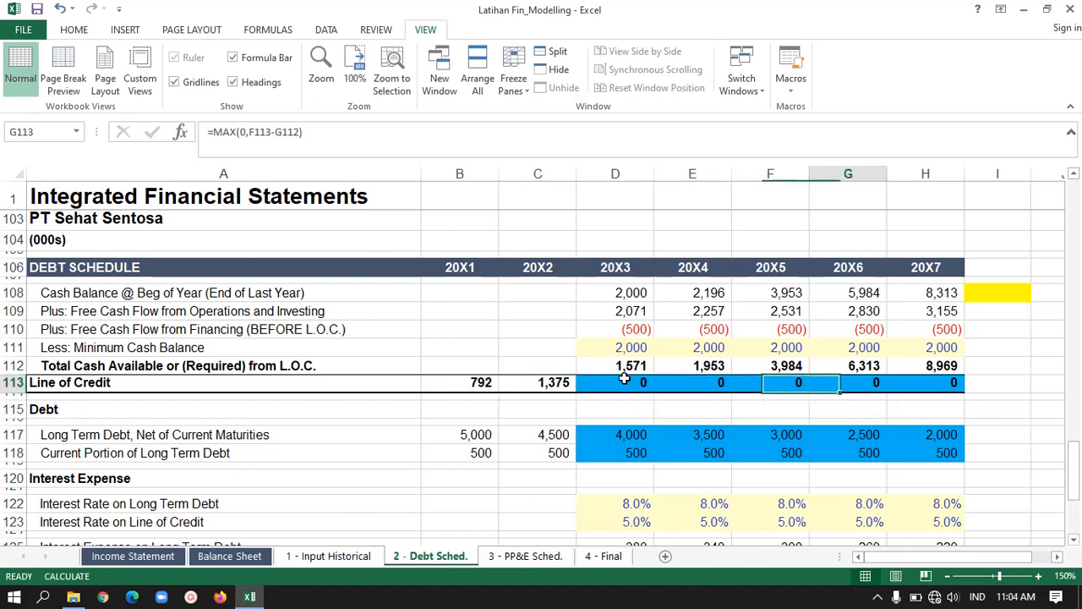
pyautogui.press('Left')
pyautogui.press('Left')
pyautogui.press('Left')
pyautogui.press('Left')
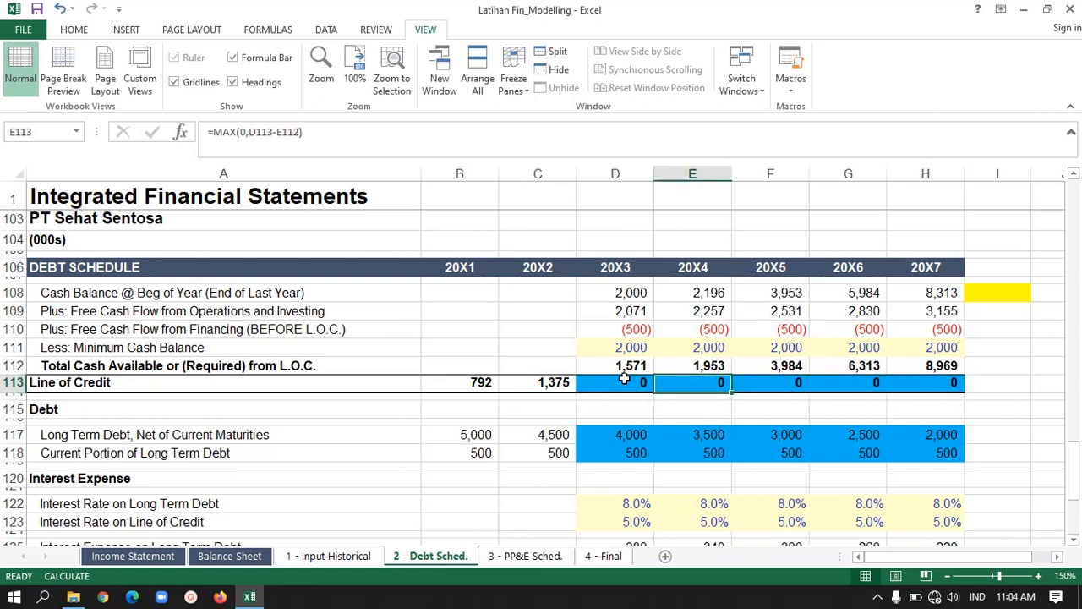
# - Select the projected Line of Credit for 20X3 to 20X7 in D113:H113, then move down to the Debt section
pyautogui.press('Left')
pyautogui.hotkey('shift', 'Right')
pyautogui.hotkey('shift', 'Right')
pyautogui.hotkey('shift', 'Right')
pyautogui.hotkey('shift', 'Right')
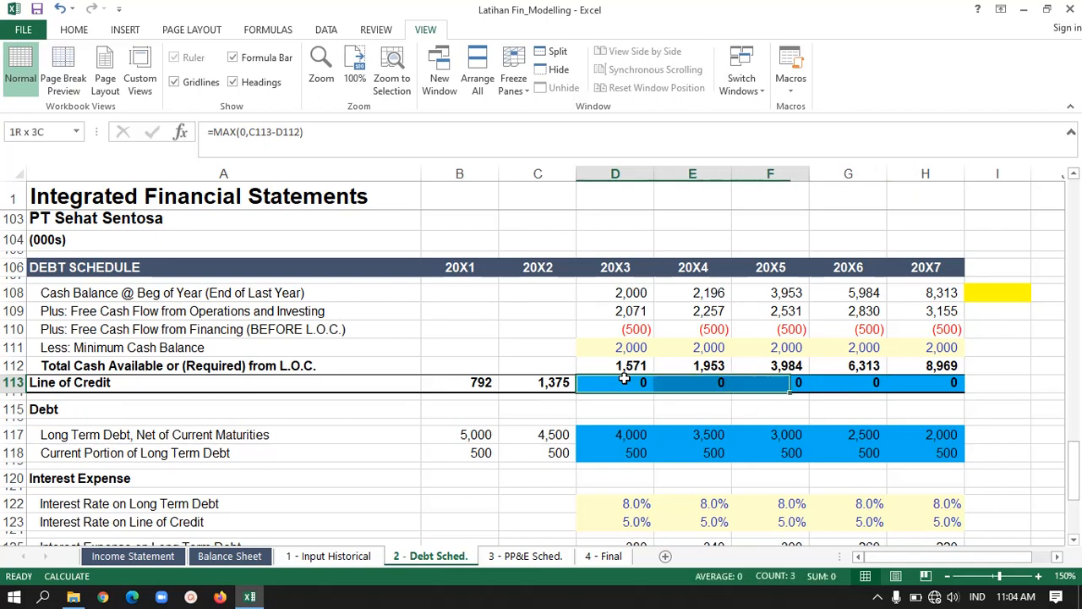
pyautogui.click(891, 422)
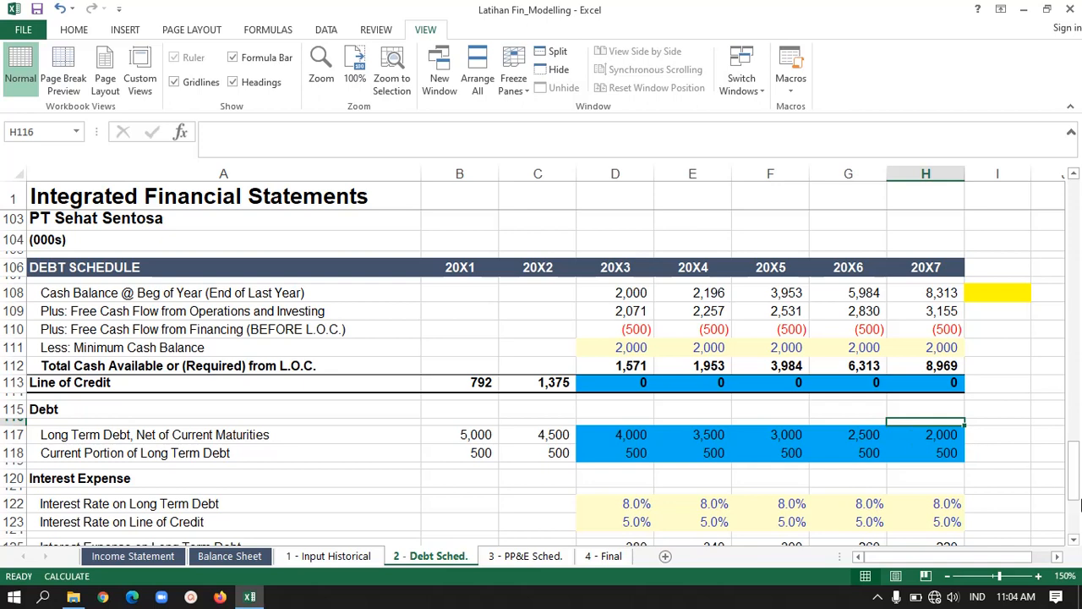
# - Examine the Long Term Debt cells for 20X1 to 20X3 in row 117 and the references of the D117 formula
pyautogui.scroll(-2, 1074, 542)
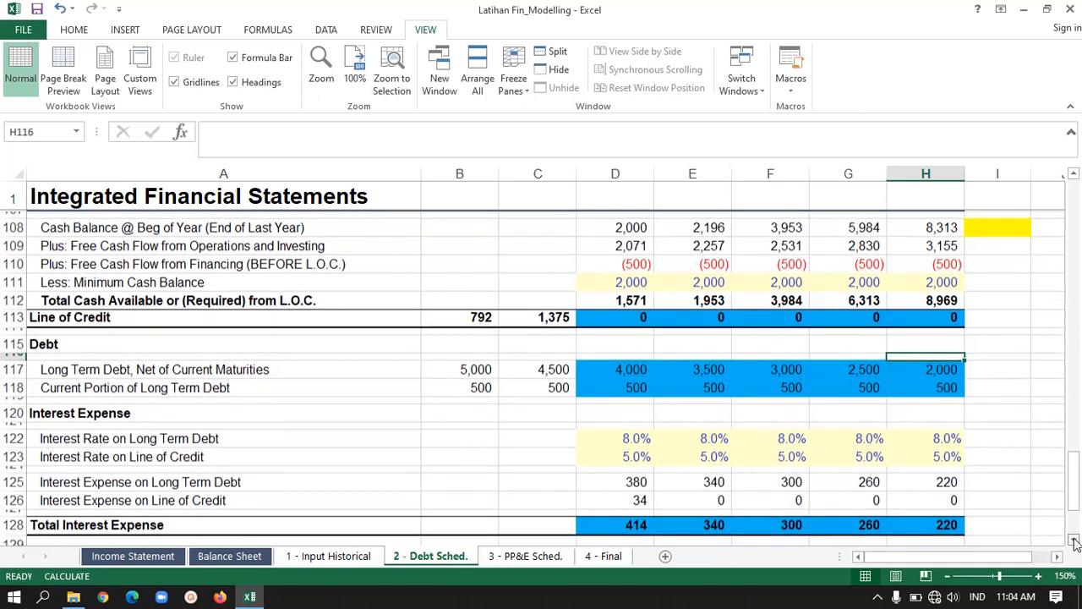
pyautogui.click(478, 323)
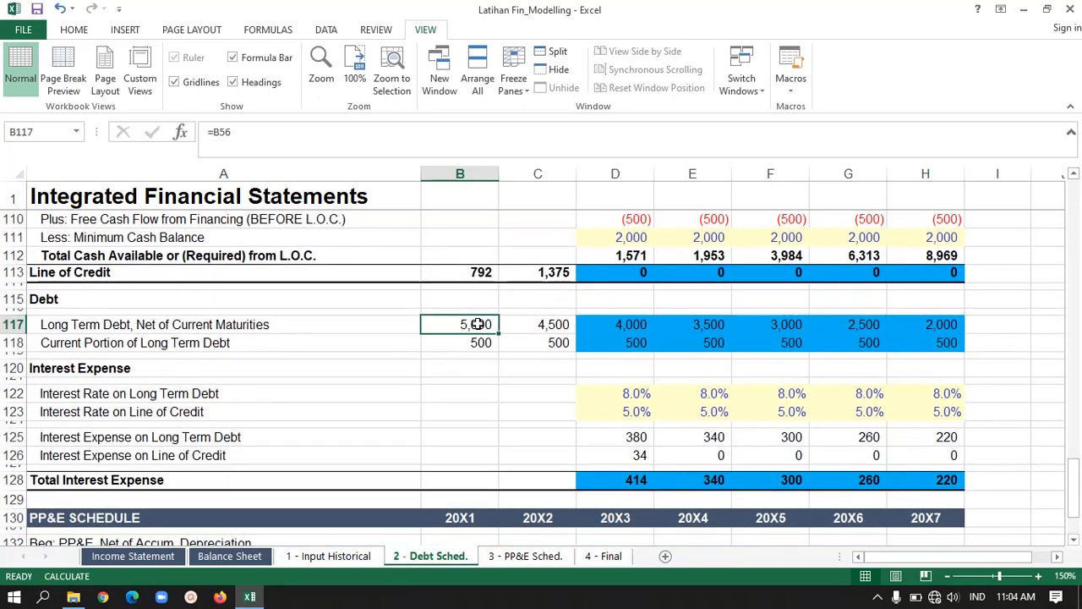
pyautogui.press('Right')
pyautogui.press('Right')
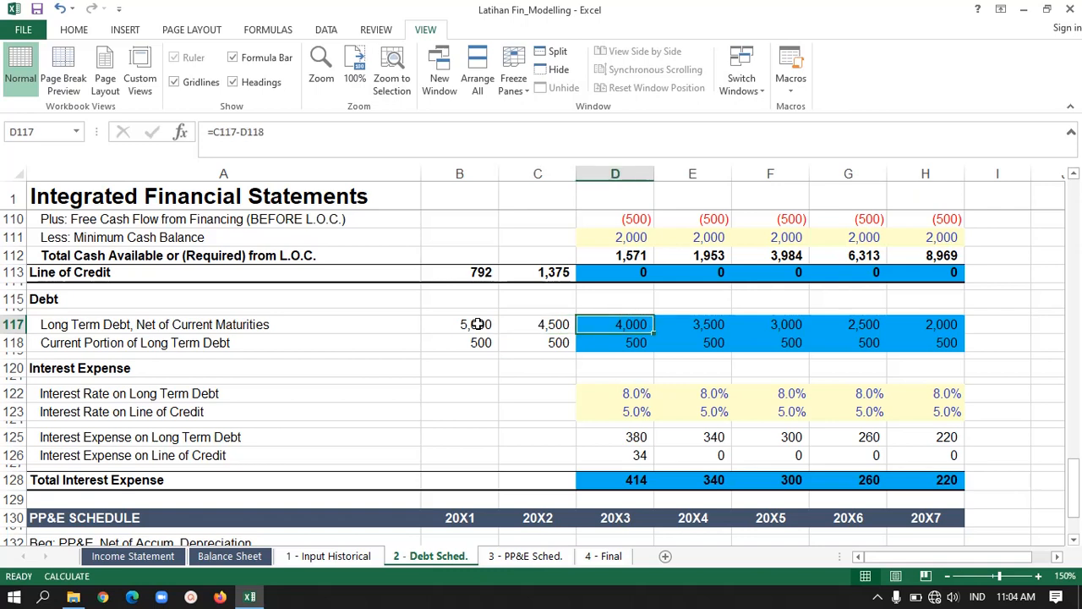
pyautogui.press('Left')
pyautogui.press('Down')
pyautogui.press('Right')
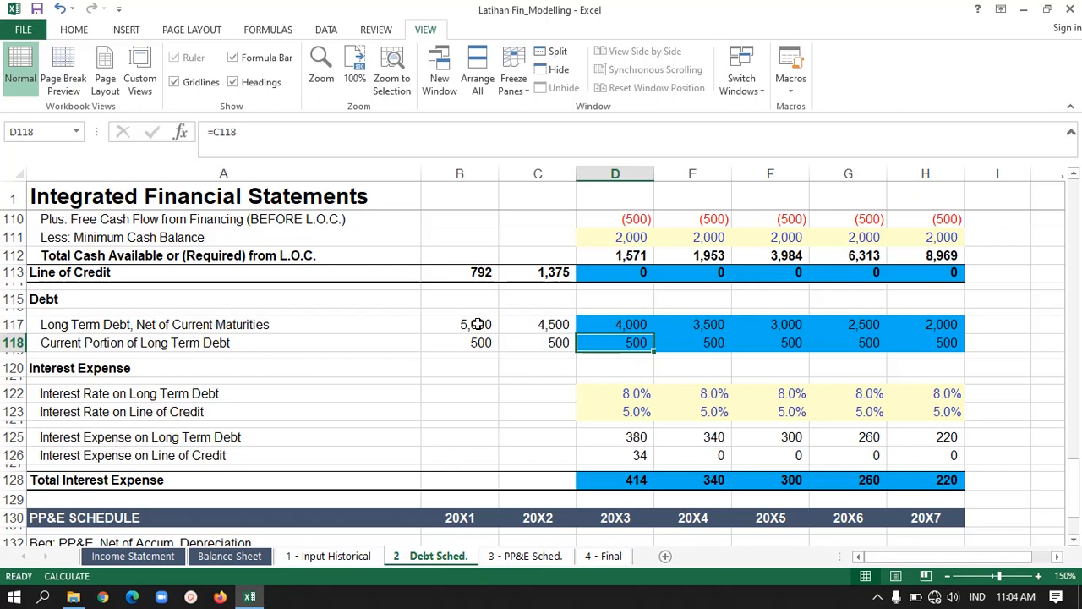
pyautogui.press('Up')
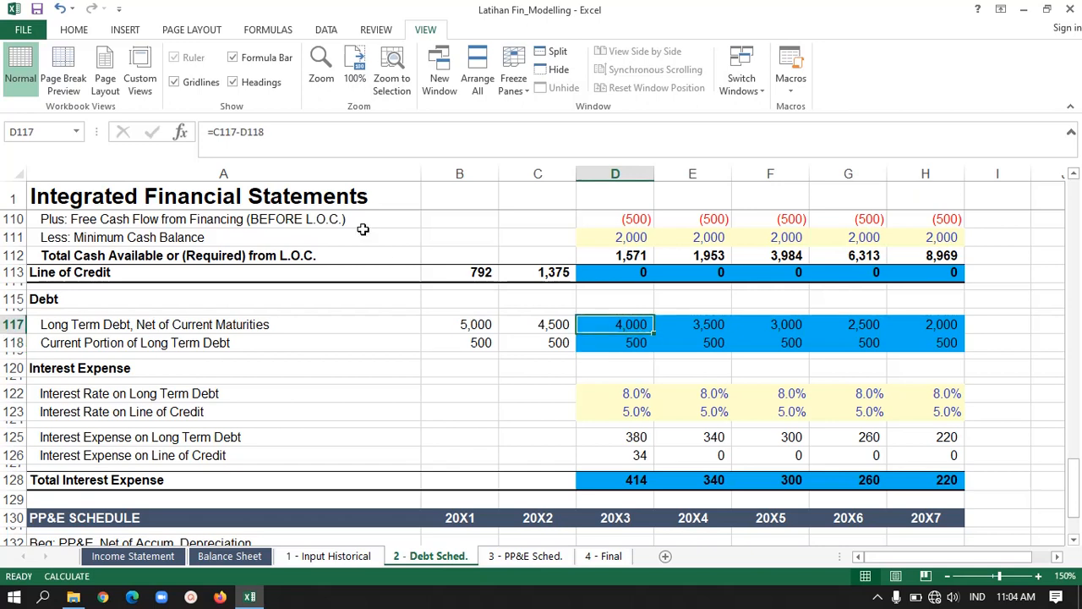
pyautogui.click(308, 131)
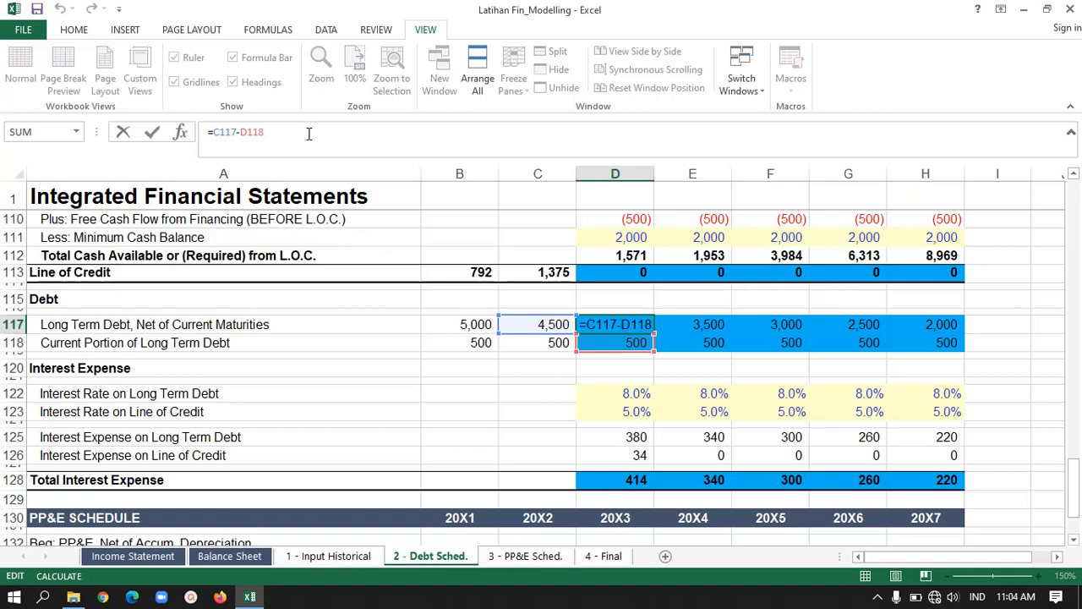
pyautogui.press('Return')
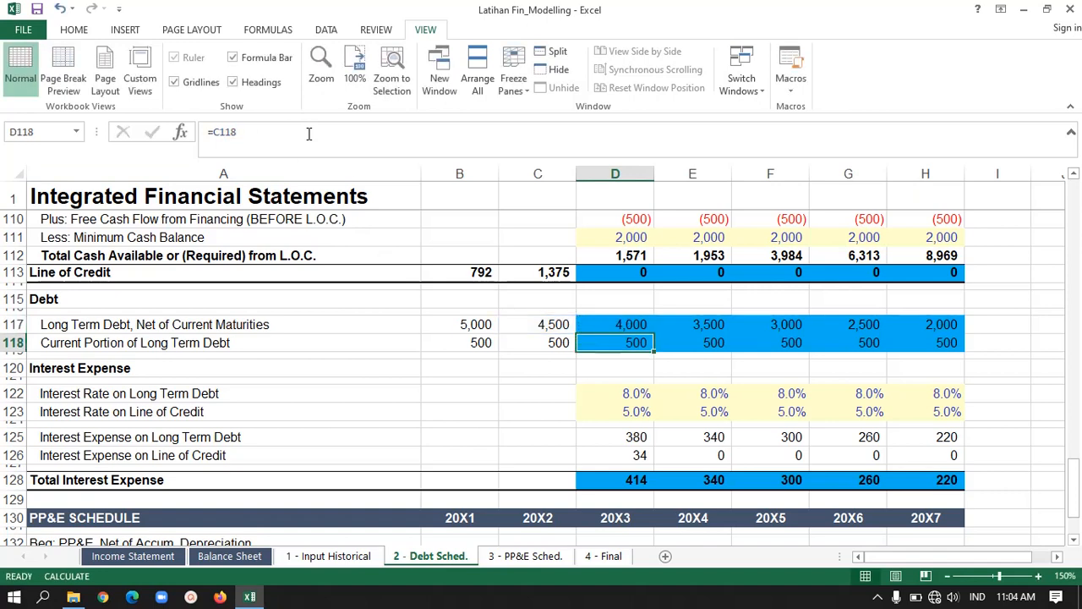
# - Check the Current Portion of Long Term Debt formulas for 20X3 and 20X4 against the 20X2 cell in C118
pyautogui.press('Left')
pyautogui.press('Right')
pyautogui.press('Right')
pyautogui.press('Right')
pyautogui.press('Left')
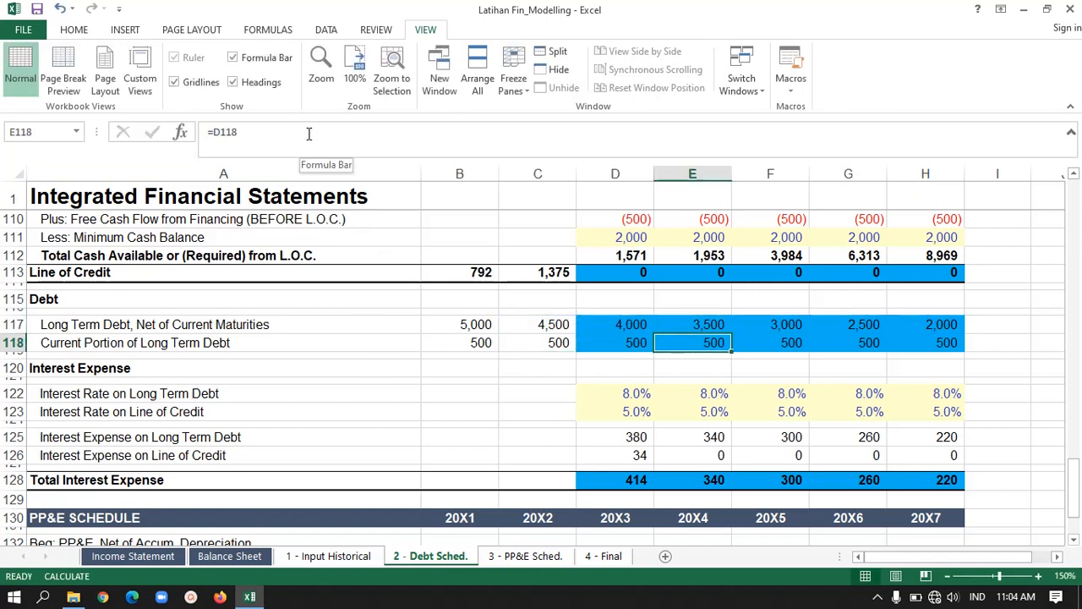
pyautogui.press('Left')
pyautogui.press('Left')
pyautogui.press('Up')
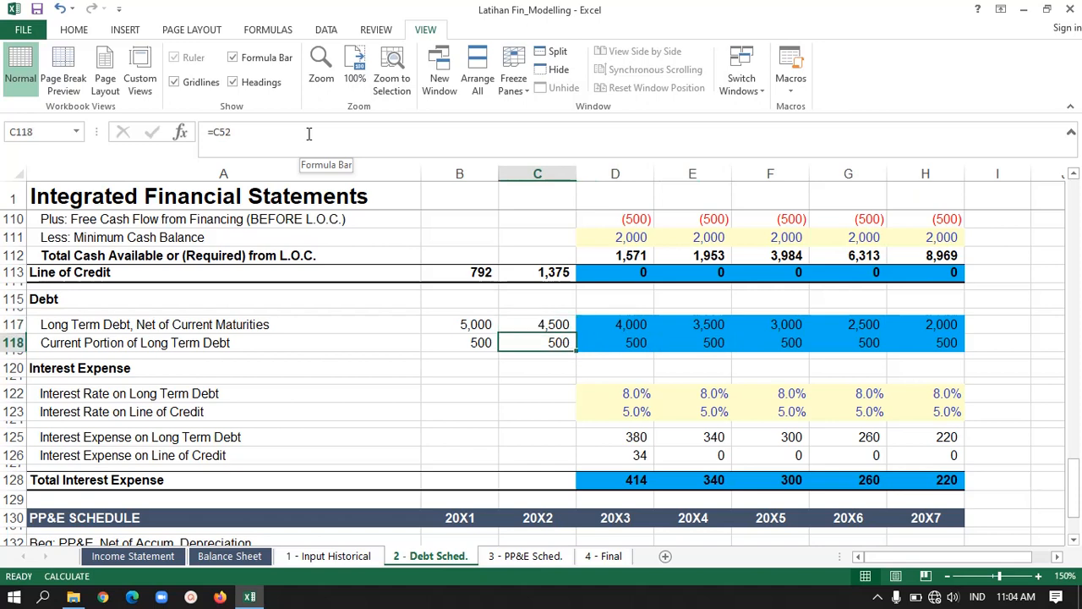
# - Compare the historical Current Portion of Long Term Debt cells for 20X1 and 20X2 in B118:C118
pyautogui.press('Down')
pyautogui.press('Left')
pyautogui.press('Right')
pyautogui.press('Right')
pyautogui.press('Left')
pyautogui.press('Left')
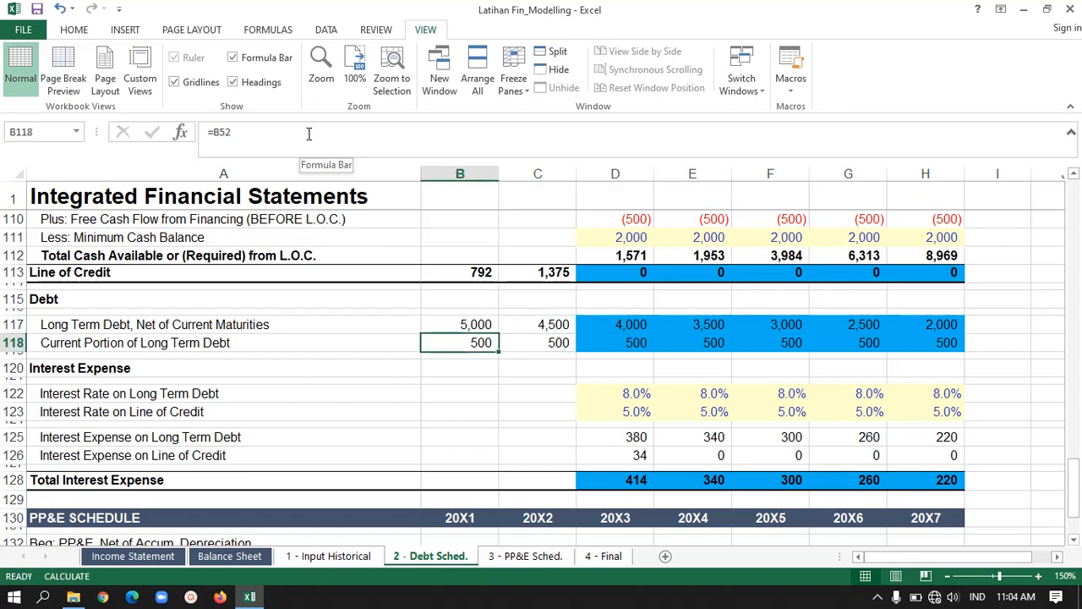
pyautogui.press('Right')
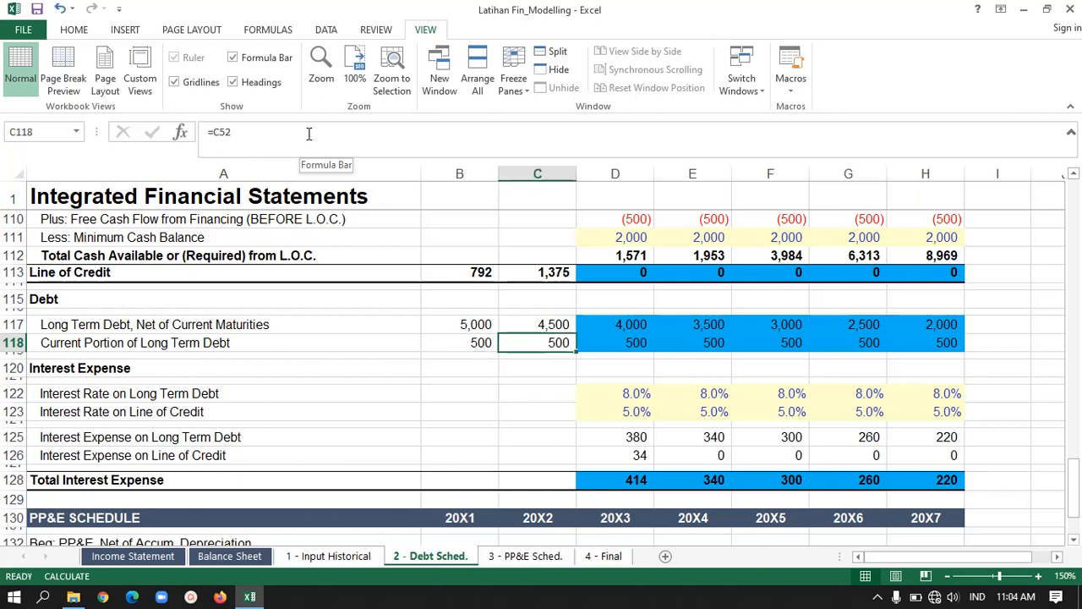
pyautogui.press('Left')
pyautogui.press('Left')
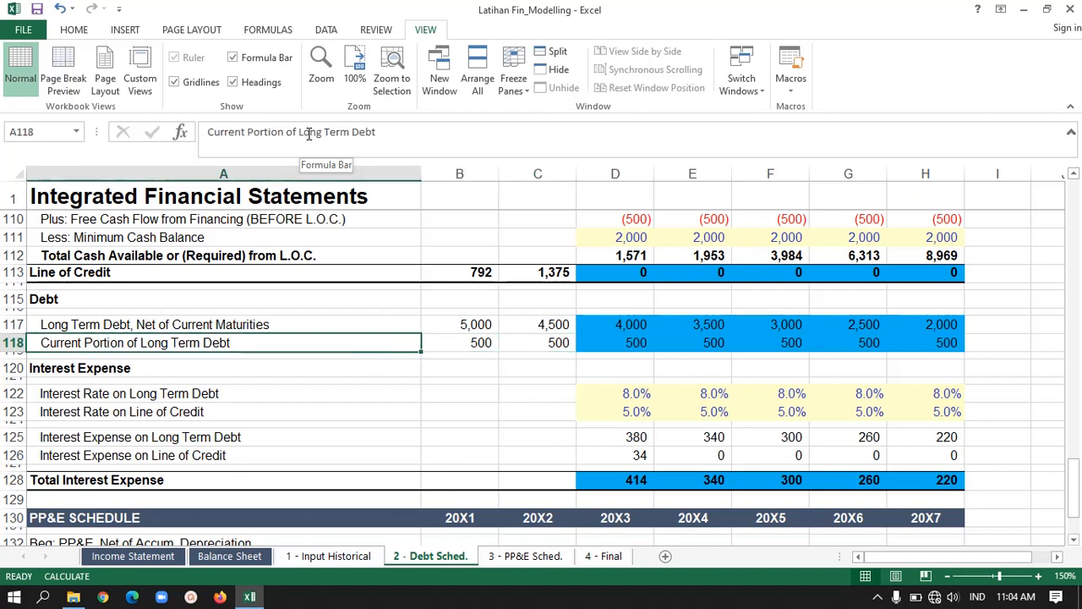
pyautogui.press('Right')
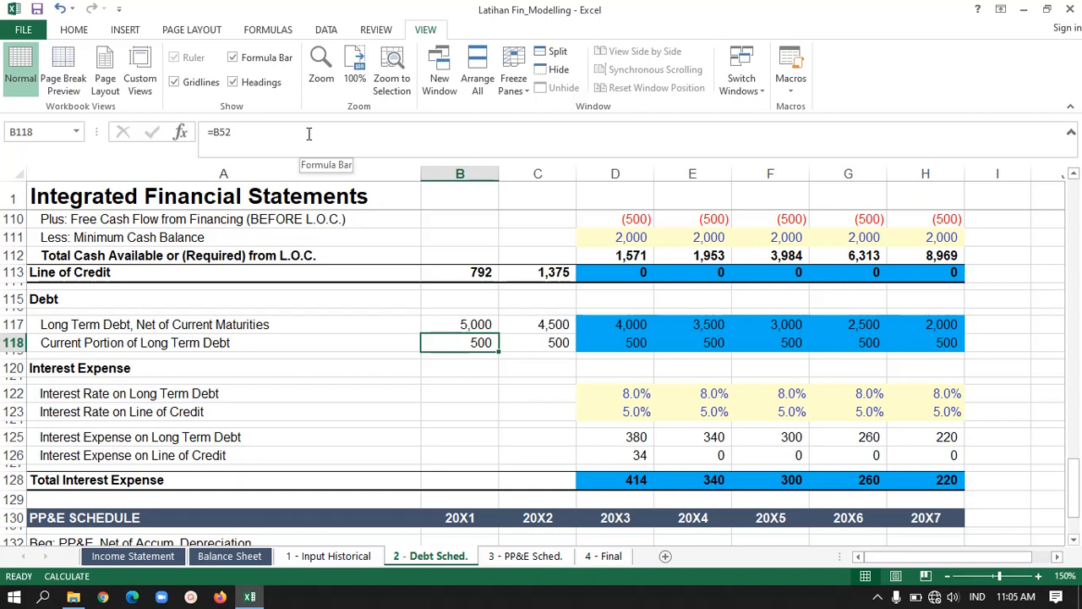
# - Review the Current Portion of Long Term Debt formulas across the projected years in row 118, returning to 20X3
pyautogui.press('Right')
pyautogui.press('Left')
pyautogui.press('Right')
pyautogui.press('Left')
pyautogui.press('Right')
pyautogui.press('Right')
pyautogui.press('Right')
pyautogui.press('Right')
pyautogui.press('Right')
pyautogui.press('Right')
pyautogui.press('Right')
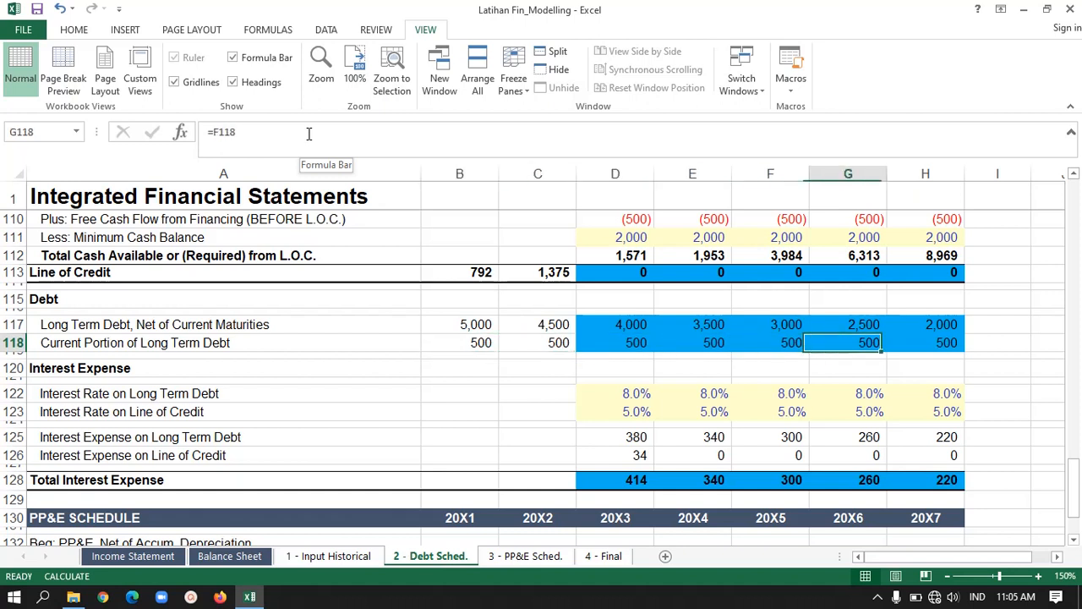
pyautogui.press('Left')
pyautogui.press('Left')
pyautogui.press('Left')
pyautogui.press('Left')
pyautogui.press('Left')
pyautogui.press('Left')
pyautogui.press('Right')
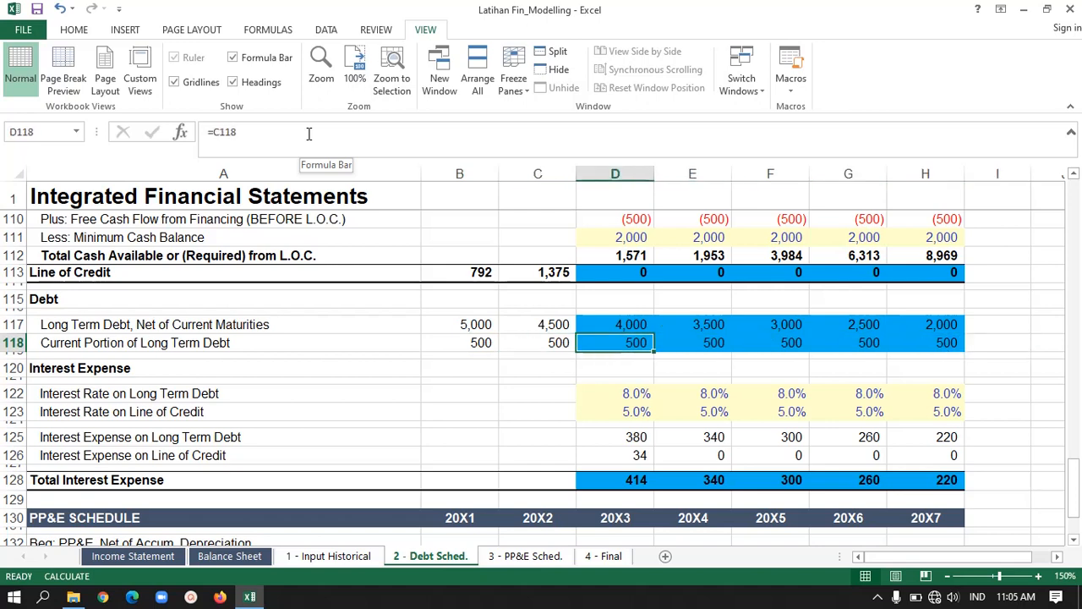
# - Go back over the historical Long Term Debt cells in row 117 and trace how D117 subtracts the current portion from the prior balance
pyautogui.press('Right')
pyautogui.press('Right')
pyautogui.press('Up')
pyautogui.press('Left')
pyautogui.press('Left')
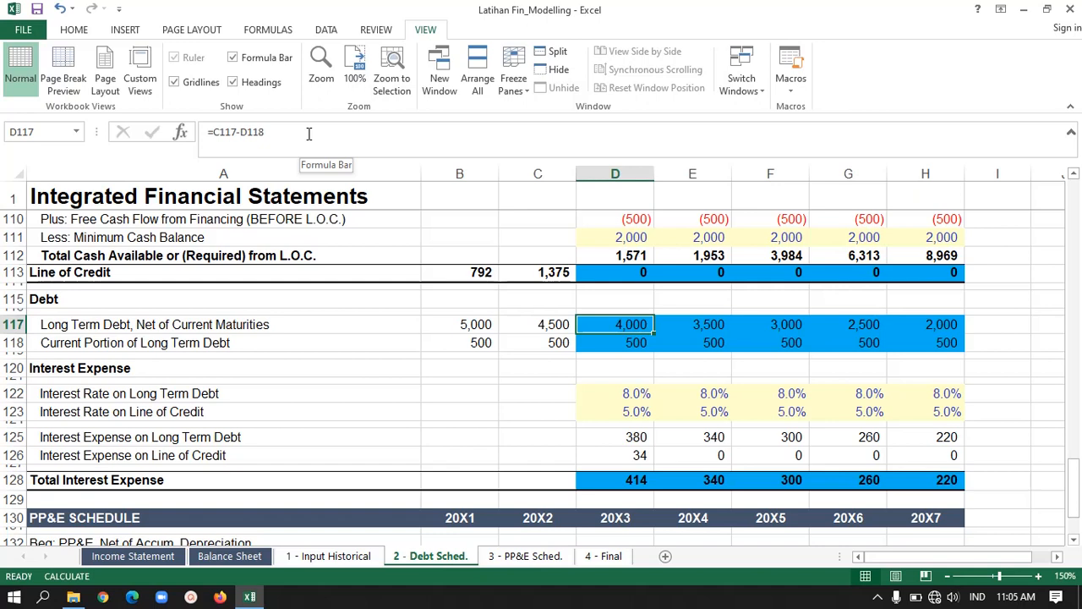
pyautogui.press('Left')
pyautogui.press('Left')
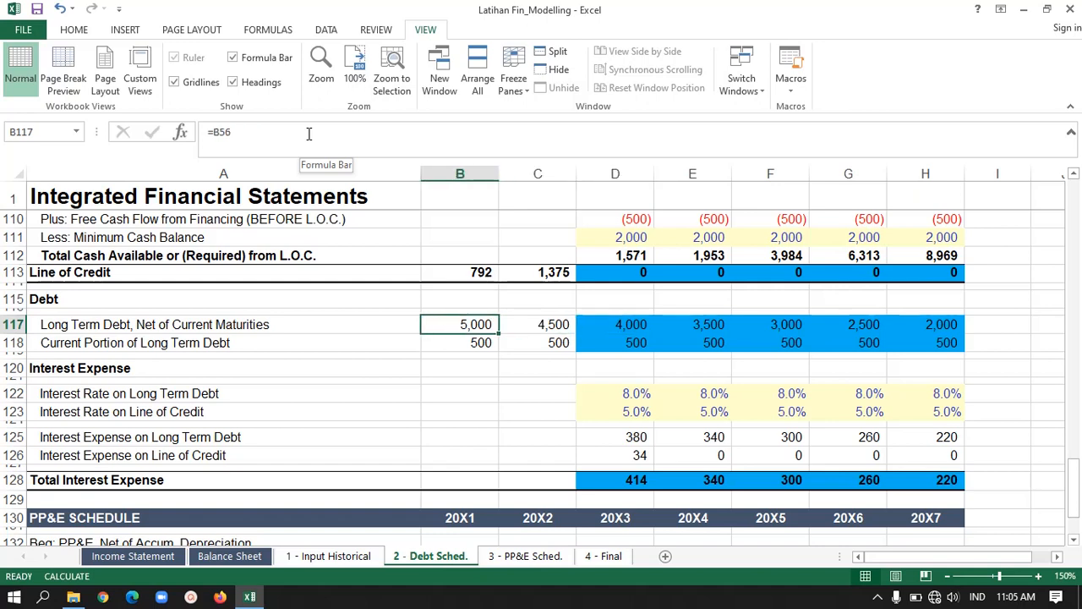
pyautogui.press('Right')
pyautogui.press('Left')
pyautogui.press('Right')
pyautogui.press('Right')
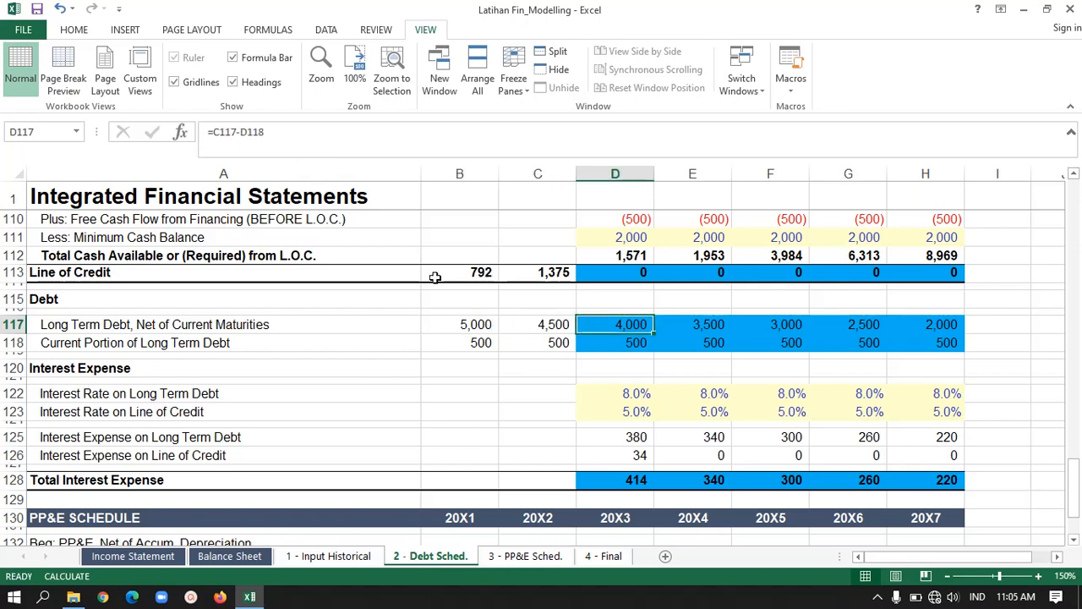
pyautogui.click(304, 150)
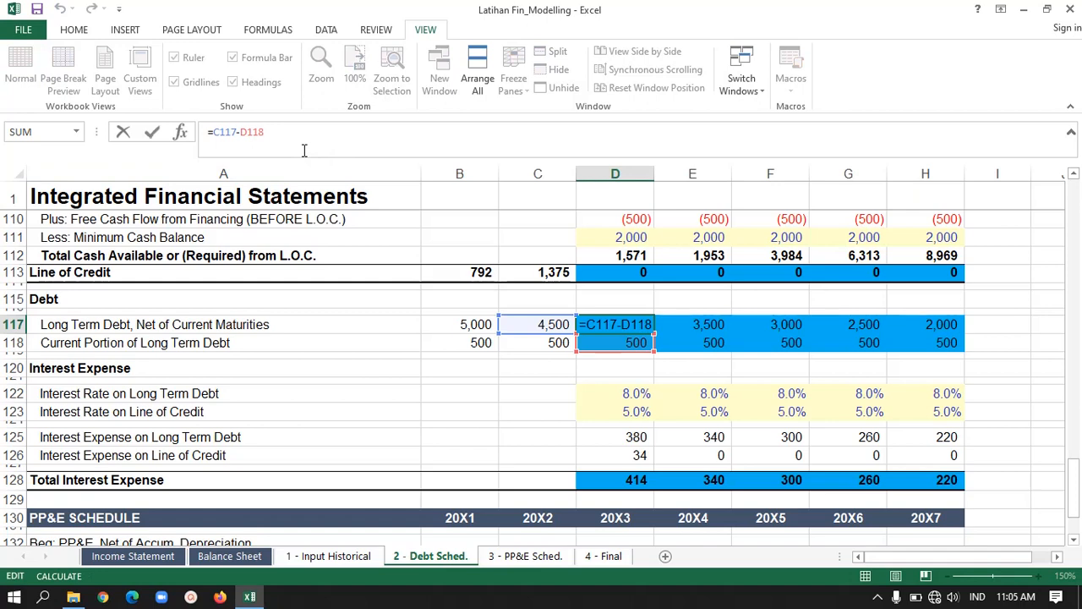
pyautogui.press('Return')
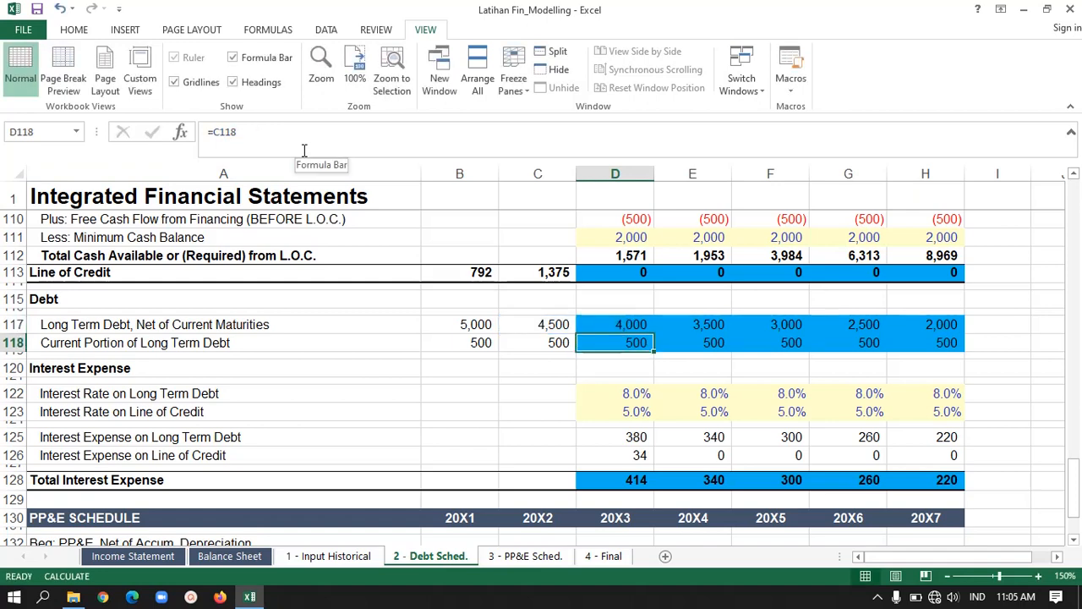
# - Select the projected Long Term Debt for 20X3 to 20X7 in D117:H117
pyautogui.press('Up')
pyautogui.press('Right')
pyautogui.press('Left')
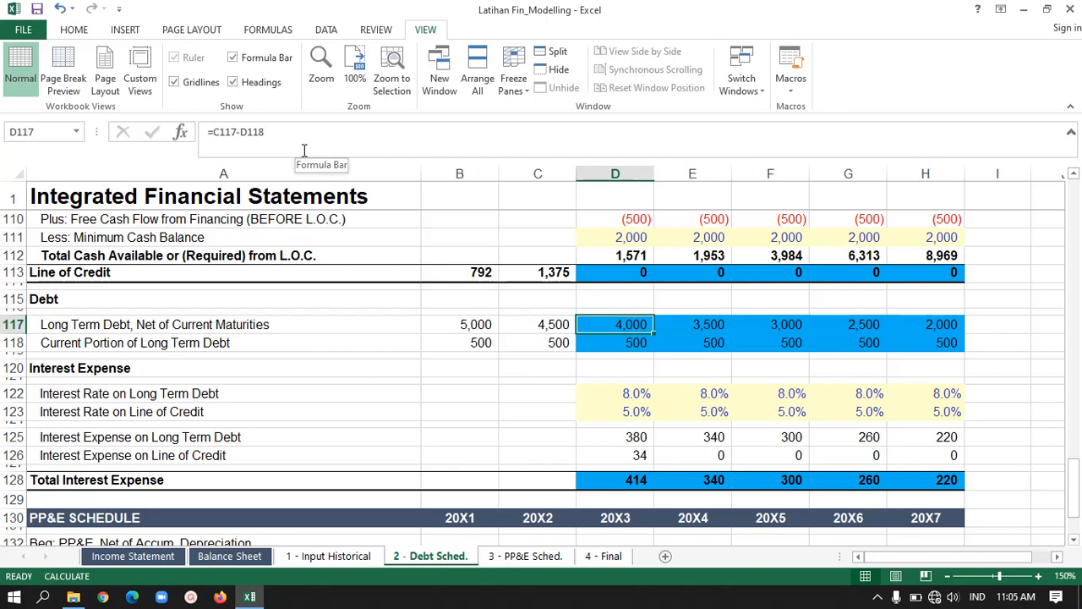
pyautogui.hotkey('shift', 'Right')
pyautogui.hotkey('shift', 'Right')
pyautogui.hotkey('shift', 'Right')
pyautogui.hotkey('shift', 'Right')
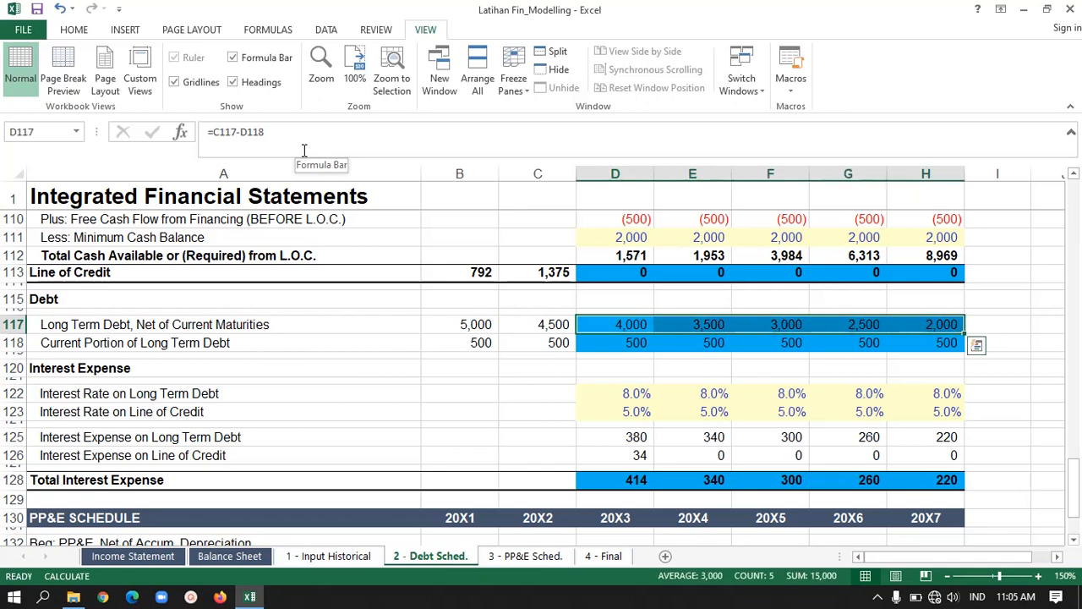
# - Move to the Interest Expense section and review the Interest Rate on Long Term Debt assumptions across row 122
pyautogui.press('Down')
pyautogui.press('Down')
pyautogui.press('Down')
pyautogui.press('Down')
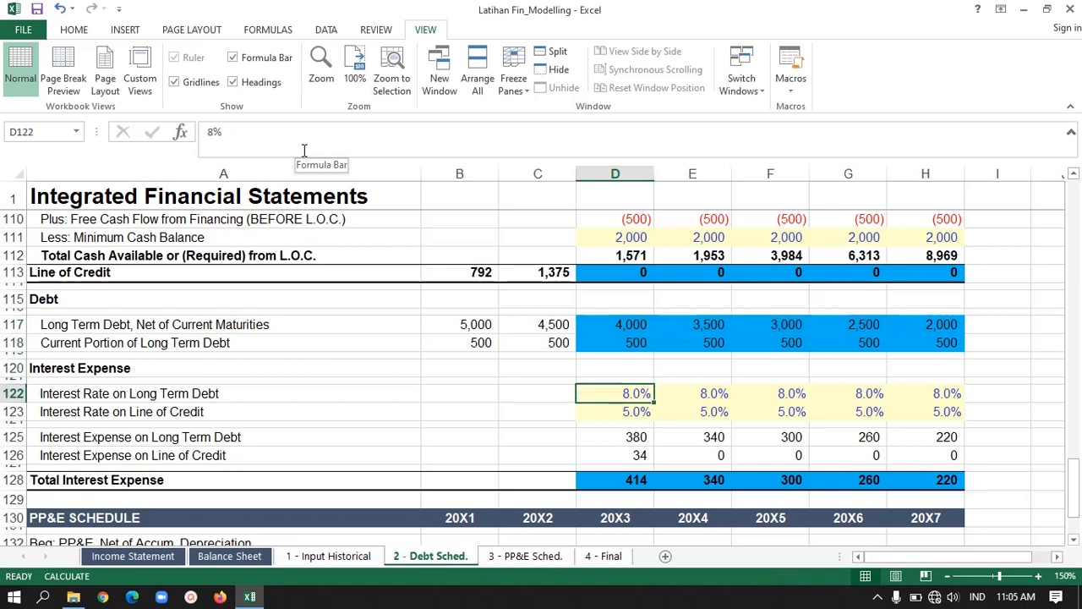
pyautogui.press('Up')
pyautogui.press('Right')
pyautogui.press('Right')
pyautogui.press('Left')
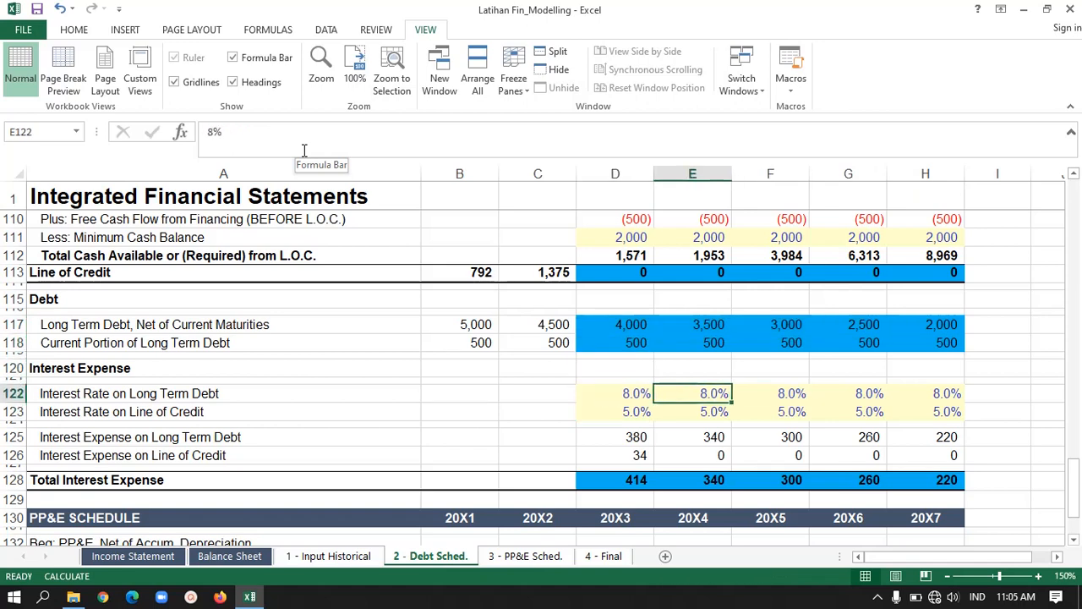
pyautogui.press('Right')
pyautogui.press('Right')
pyautogui.press('Left')
pyautogui.press('Left')
pyautogui.press('Right')
pyautogui.press('Right')
pyautogui.press('Right')
pyautogui.press('Left')
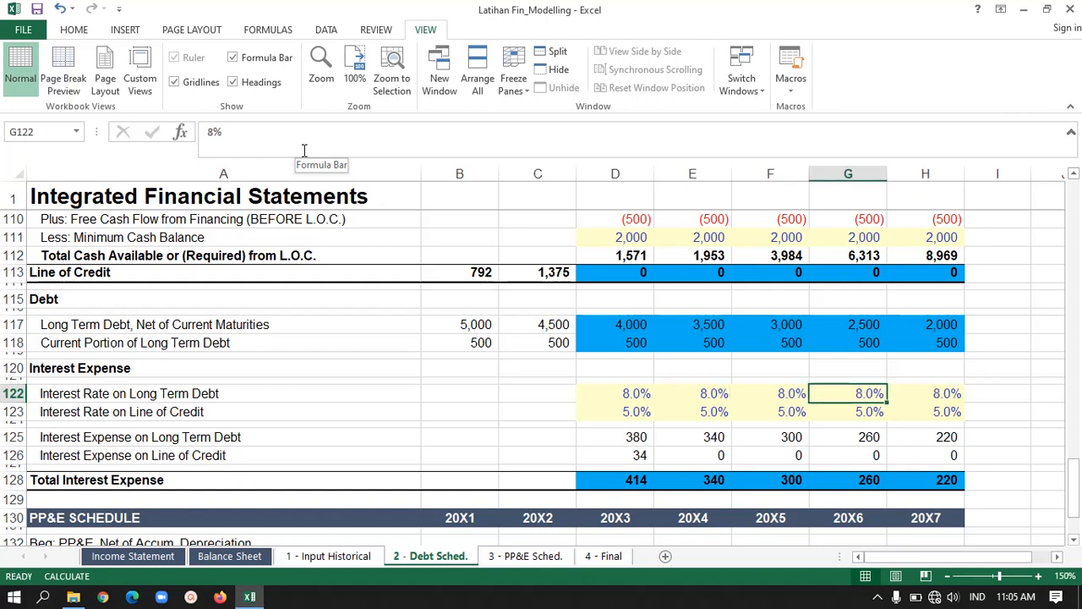
# - Review the Interest Rate on Line of Credit assumptions across the projected years in row 123
pyautogui.click(133, 411)
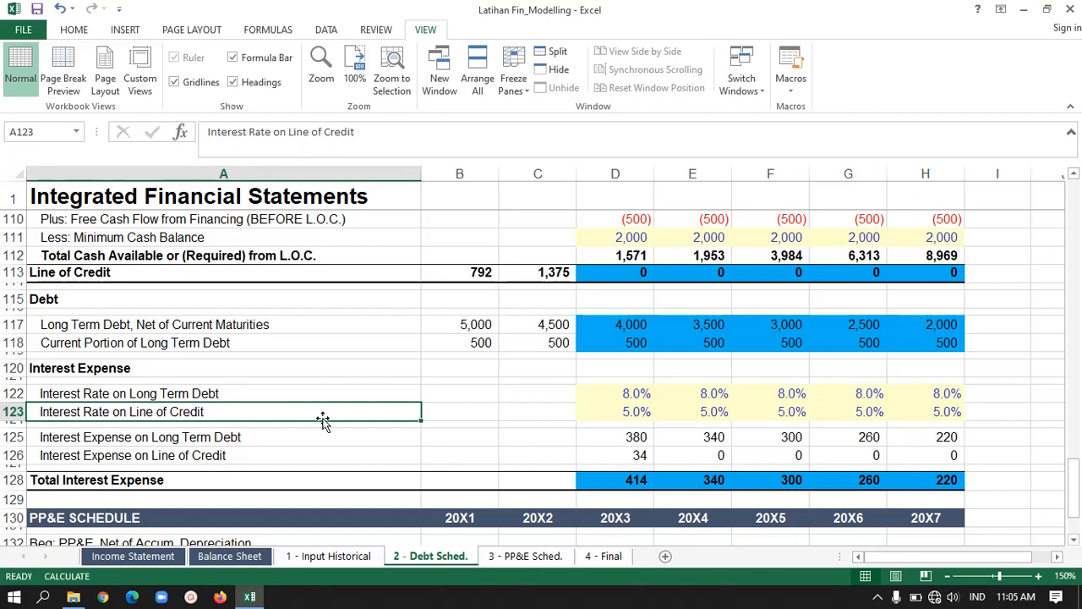
pyautogui.press('Right')
pyautogui.press('Right')
pyautogui.press('Right')
pyautogui.press('Right')
pyautogui.press('Left')
pyautogui.press('Right')
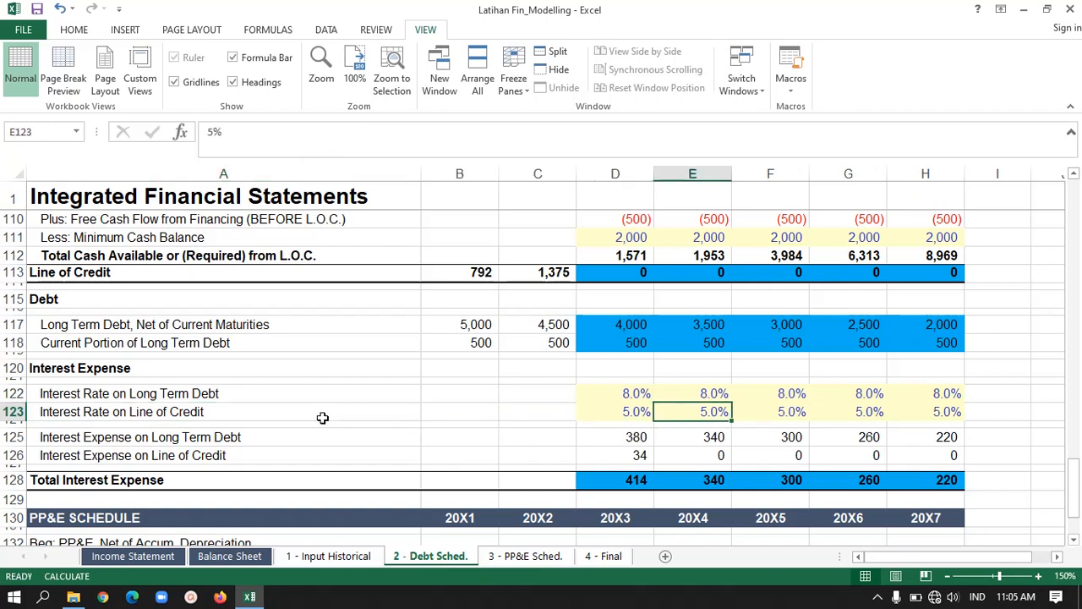
pyautogui.press('Right')
pyautogui.press('Left')
pyautogui.press('Left')
pyautogui.press('Right')
pyautogui.press('Right')
pyautogui.press('Right')
# - Examine the references of the 20X3 Interest Expense on Long Term Debt formula in D125
pyautogui.press('Down')
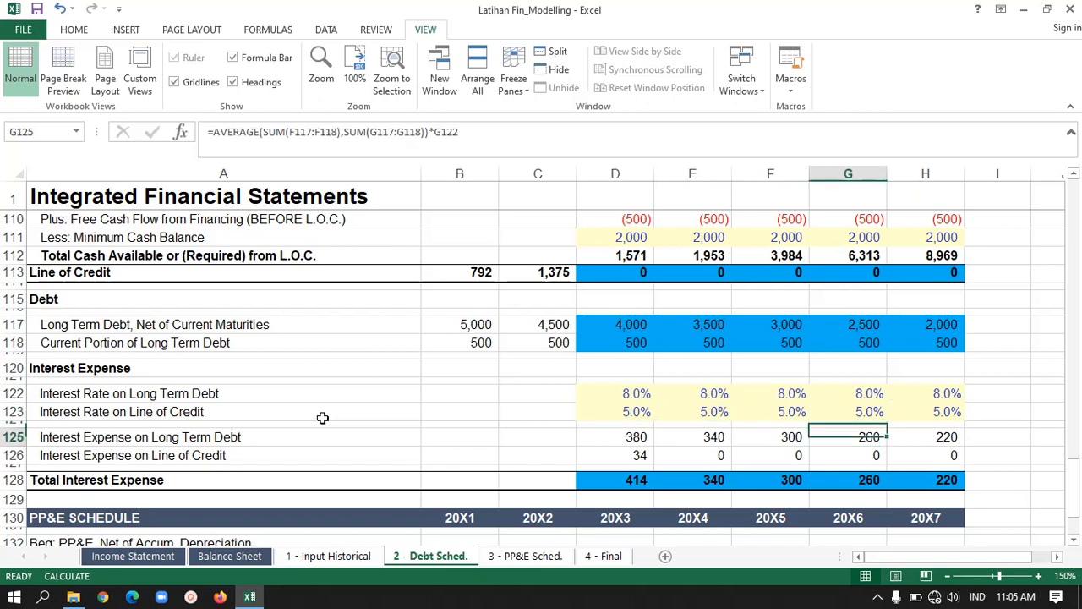
pyautogui.press('Left')
pyautogui.press('Left')
pyautogui.press('Left')
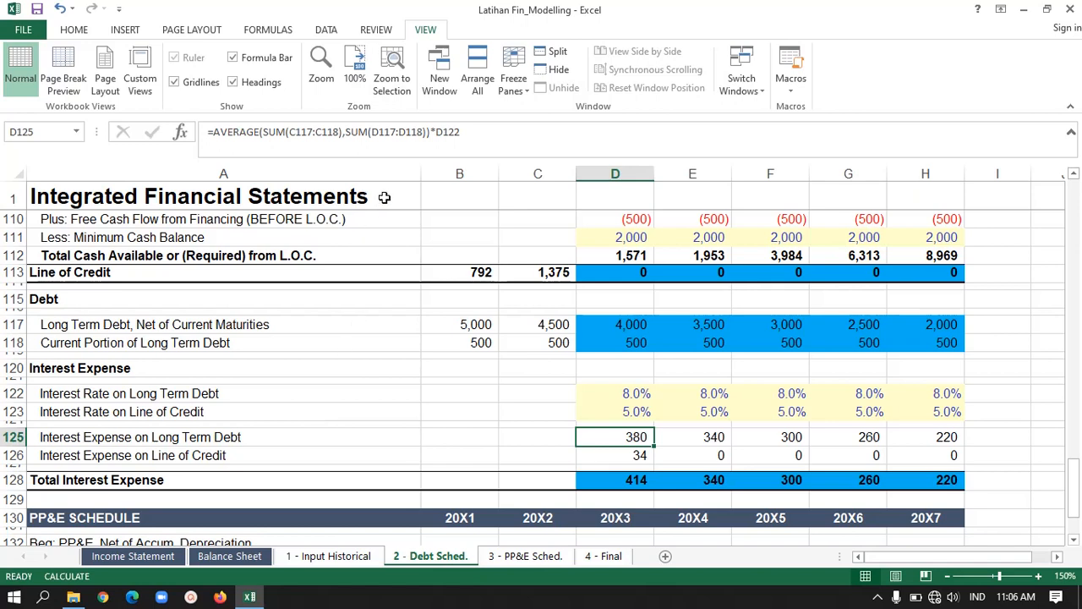
pyautogui.click(484, 139)
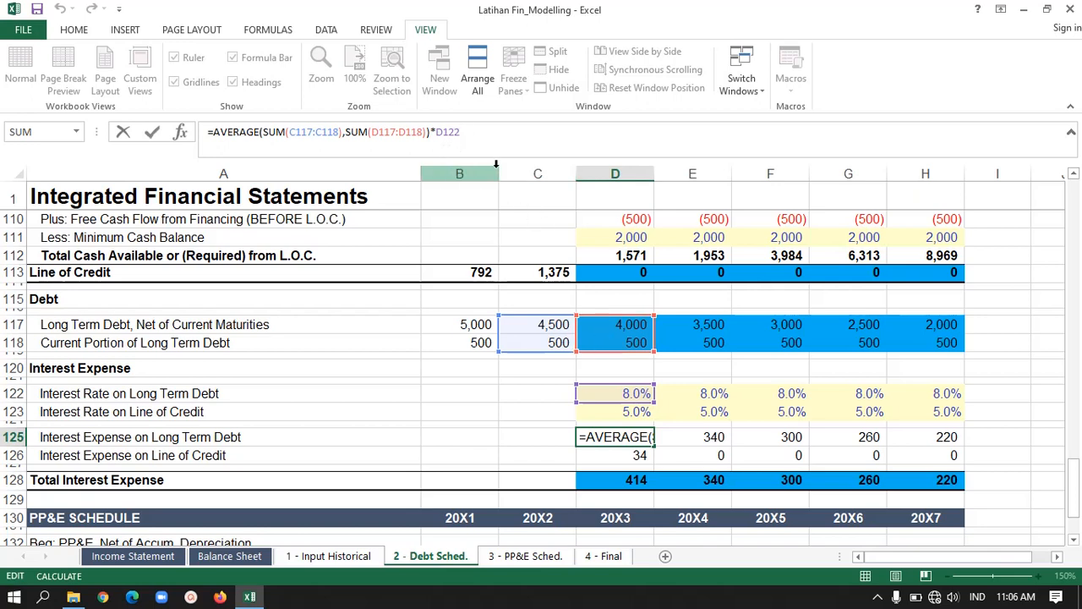
pyautogui.press('Return')
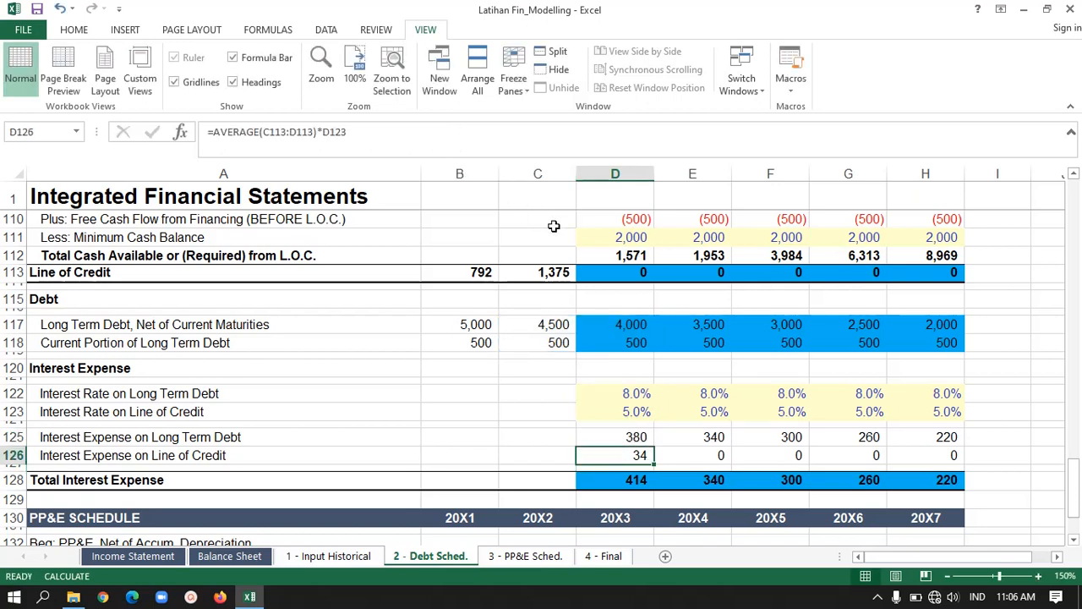
# - Check the Interest Expense on Long Term Debt formulas for the following years and select D125:H125
pyautogui.press('Up')
pyautogui.press('Right')
pyautogui.press('Right')
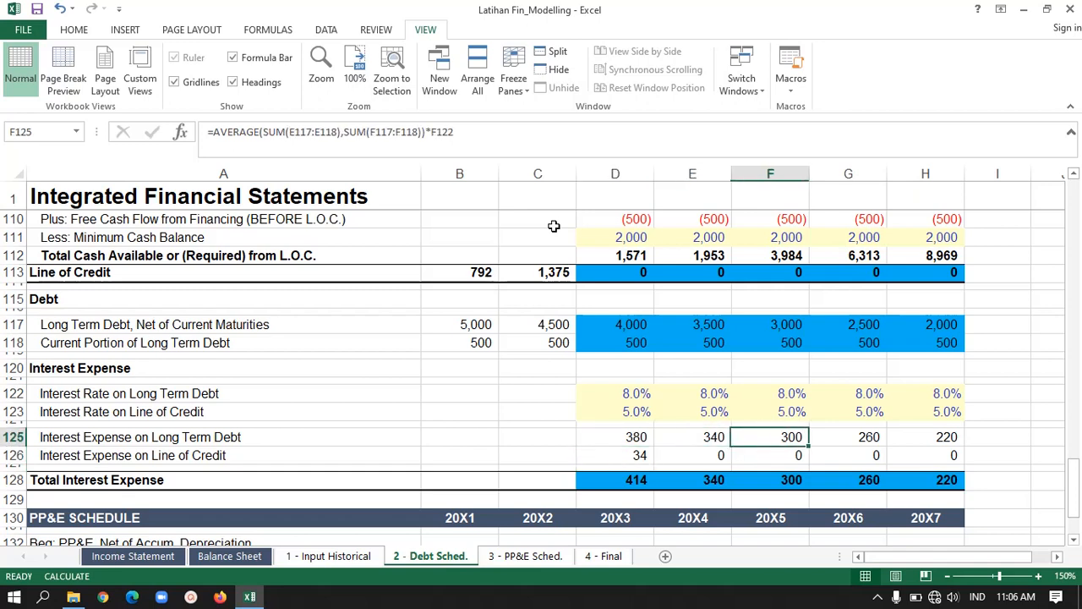
pyautogui.press('Left')
pyautogui.press('Left')
pyautogui.hotkey('shift', 'Right')
pyautogui.hotkey('shift', 'Right')
pyautogui.hotkey('shift', 'Right')
pyautogui.hotkey('shift', 'Right')
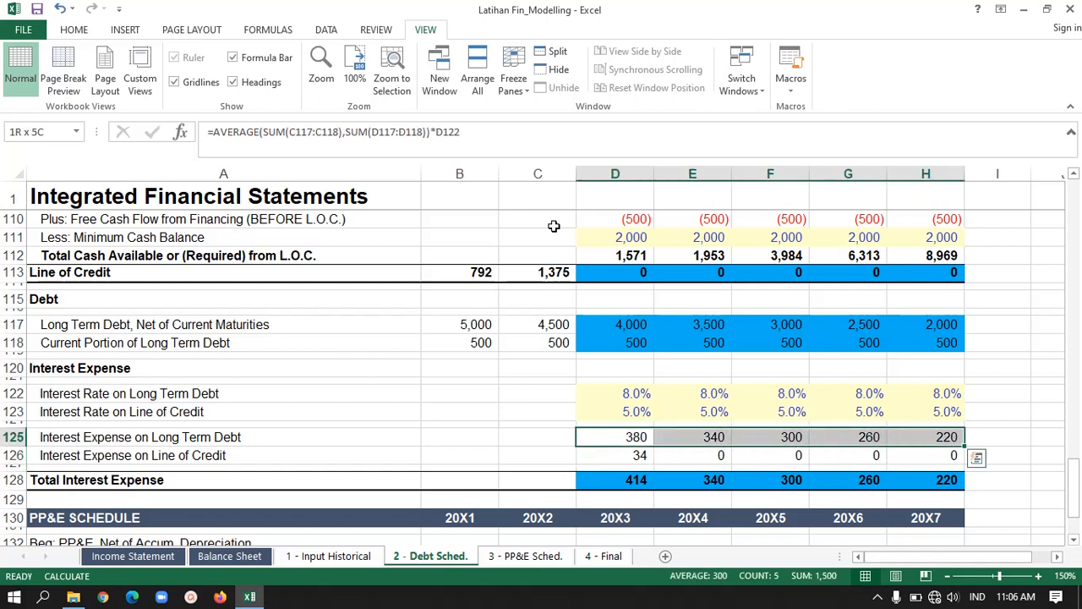
# - Examine the references of the 20X3 Interest Expense on Line of Credit formula in D126
pyautogui.press('Down')
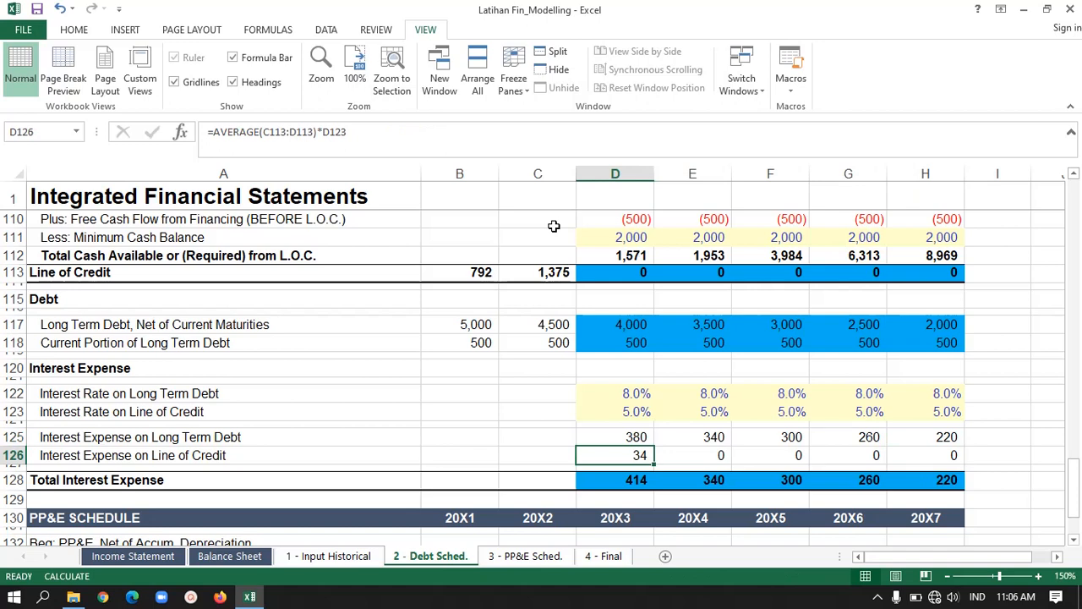
pyautogui.click(371, 138)
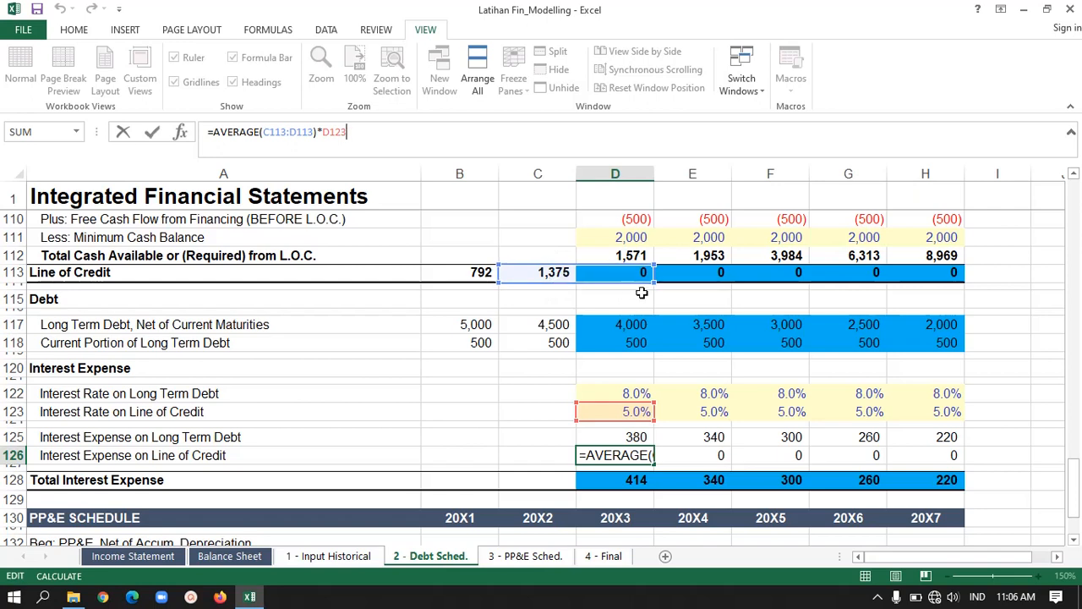
pyautogui.hotkey('ctrl', 'Return')
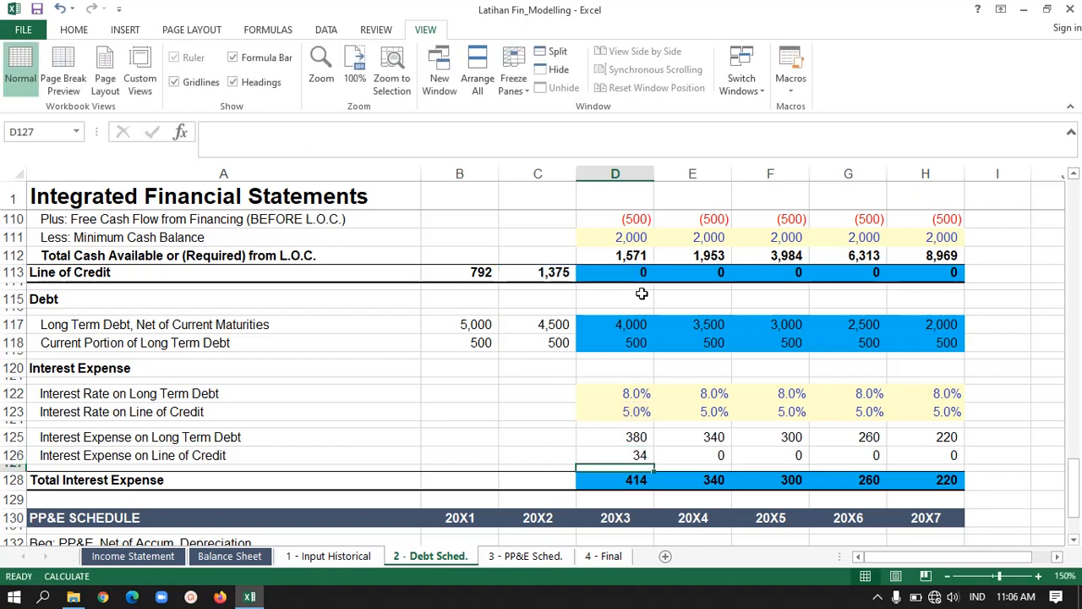
# - Review the Interest Expense on Line of Credit formulas across the projected years in row 126, returning to D126
pyautogui.press('Right')
pyautogui.press('Right')
pyautogui.press('Right')
pyautogui.press('Right')
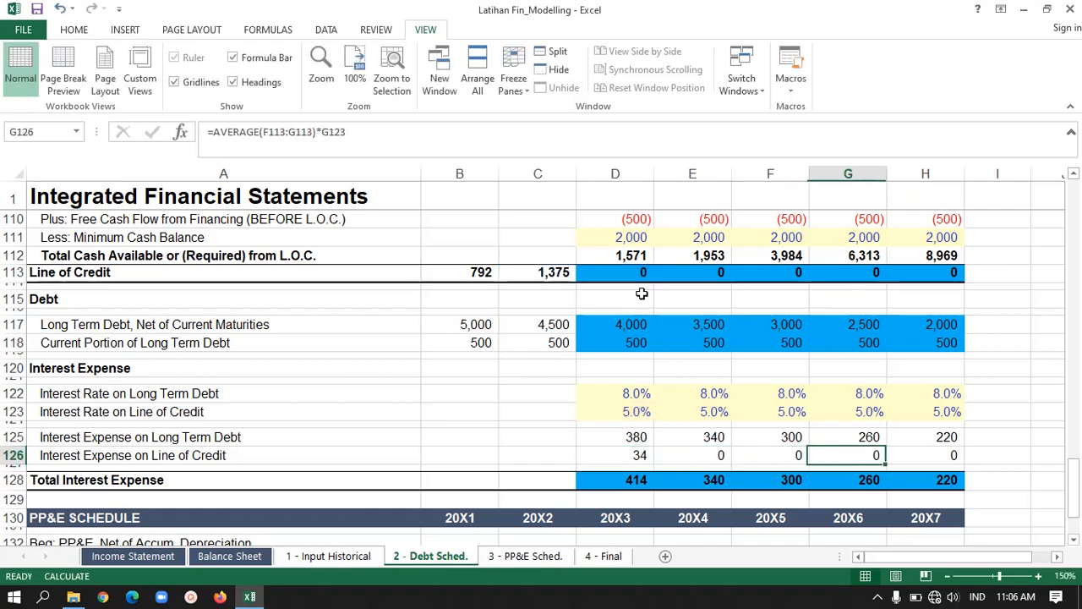
pyautogui.press('Left')
pyautogui.press('Left')
pyautogui.press('Left')
pyautogui.press('Left')
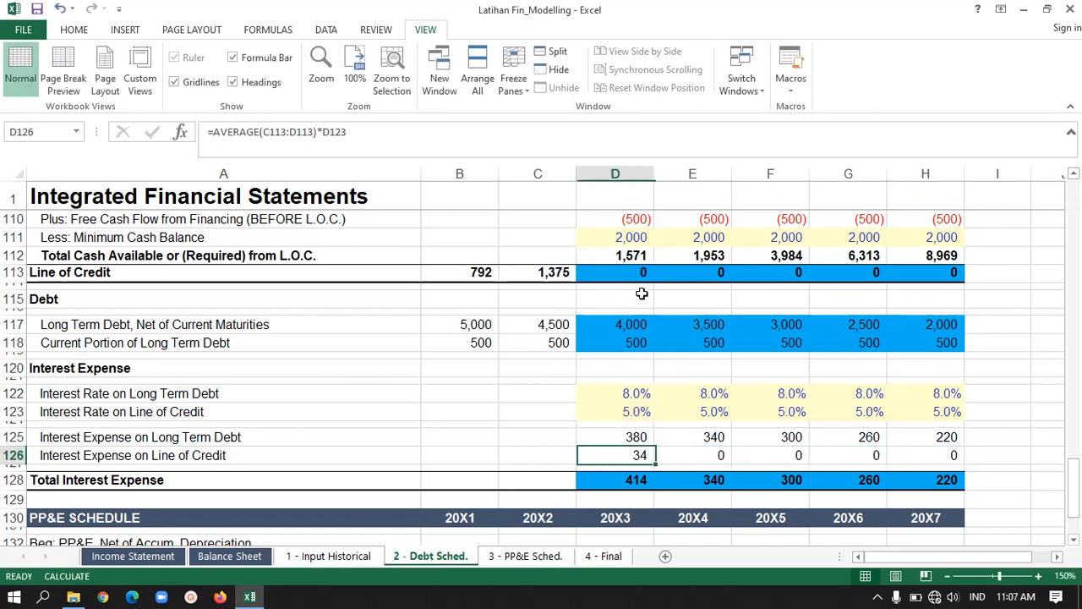
# - Review the Interest Expense on Line of Credit cells across 20X3 to 20X7
pyautogui.hotkey('shift', 'Right')
pyautogui.hotkey('shift', 'Right')
pyautogui.hotkey('shift', 'Right')
pyautogui.hotkey('shift', 'Right')
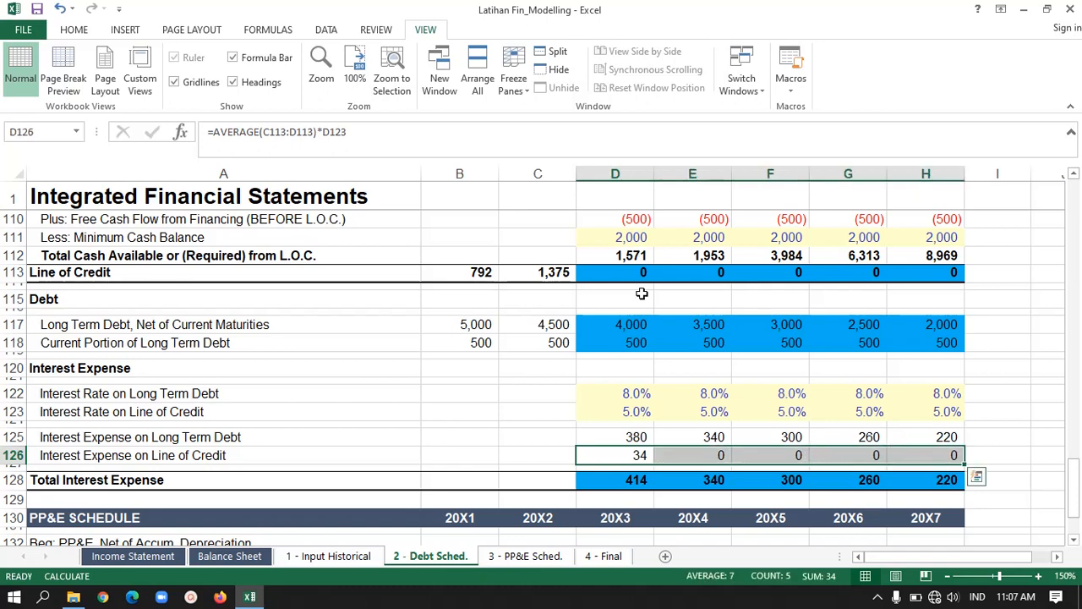
# - Inspect the Total Interest Expense formula for 20X3 and select that row through 20X7
pyautogui.click(634, 480)
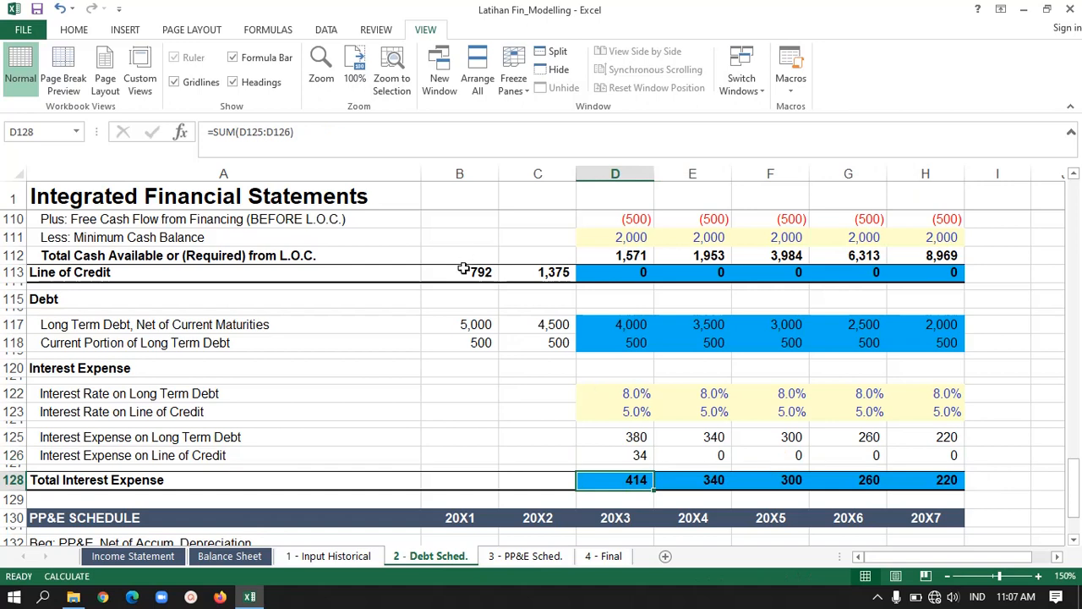
pyautogui.click(342, 143)
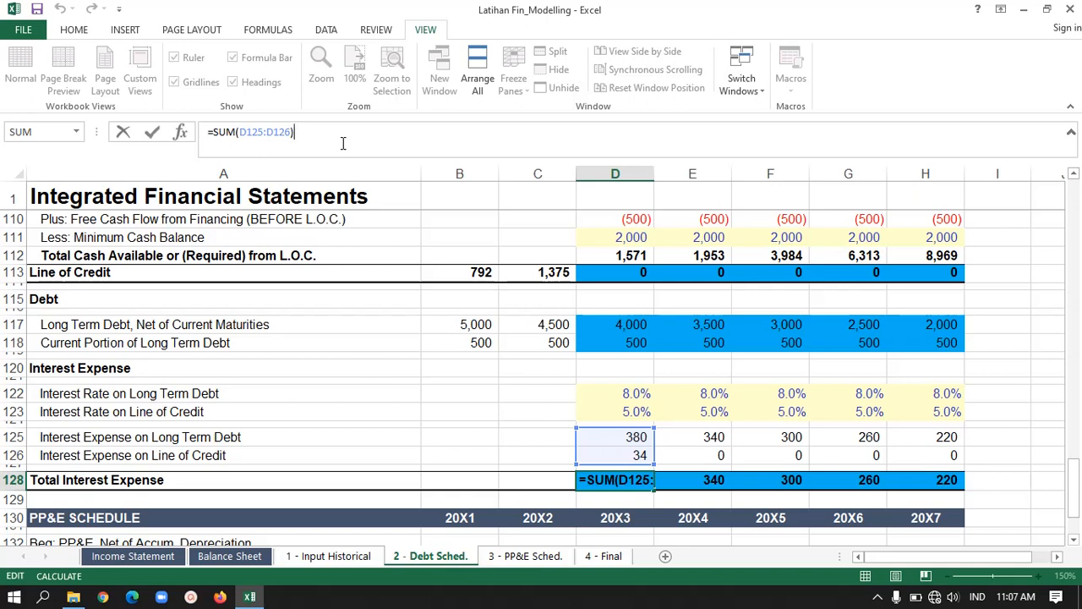
pyautogui.press('Return')
pyautogui.press('Up')
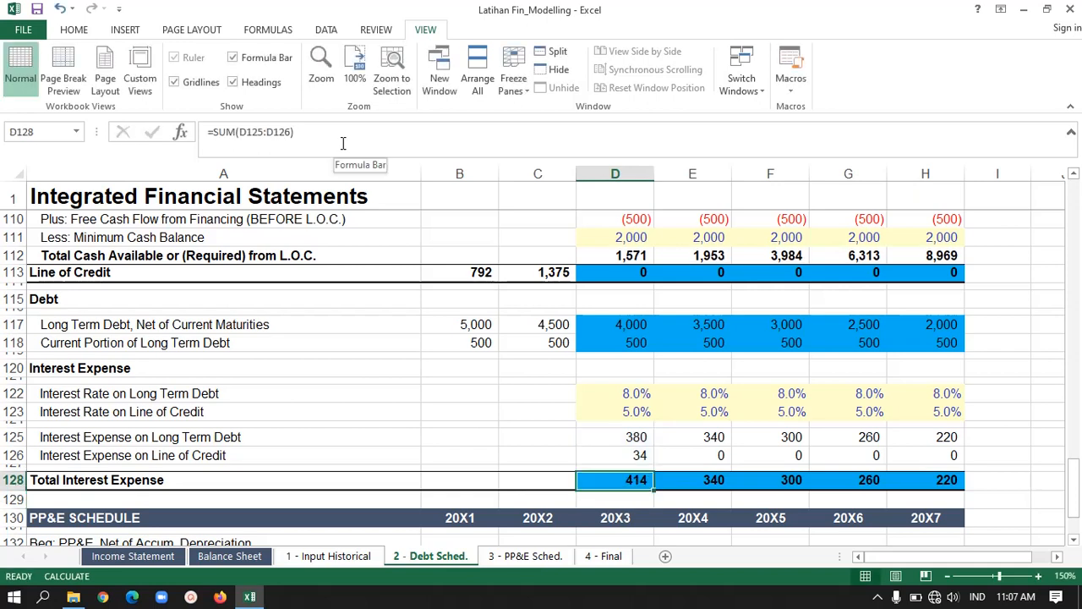
pyautogui.hotkey('shift', 'Right')
pyautogui.hotkey('shift', 'Right')
pyautogui.hotkey('shift', 'Right')
pyautogui.hotkey('shift', 'Right')
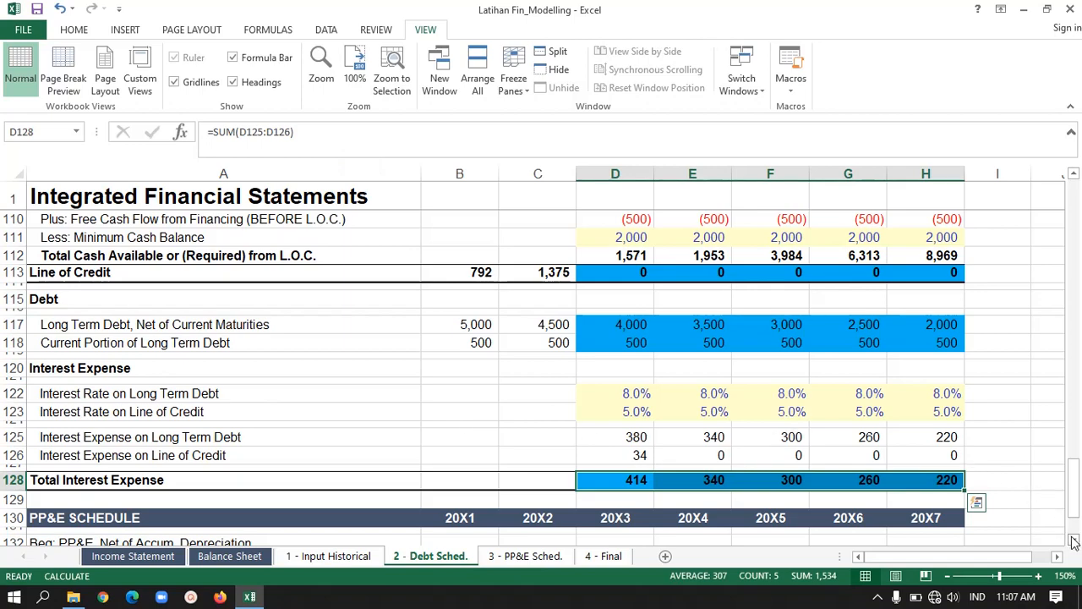
# - Look over the PP&E schedule, then examine the 20X3 Line of Credit formula and the Debt rows of the debt schedule
pyautogui.scroll(-3, 1073, 541)
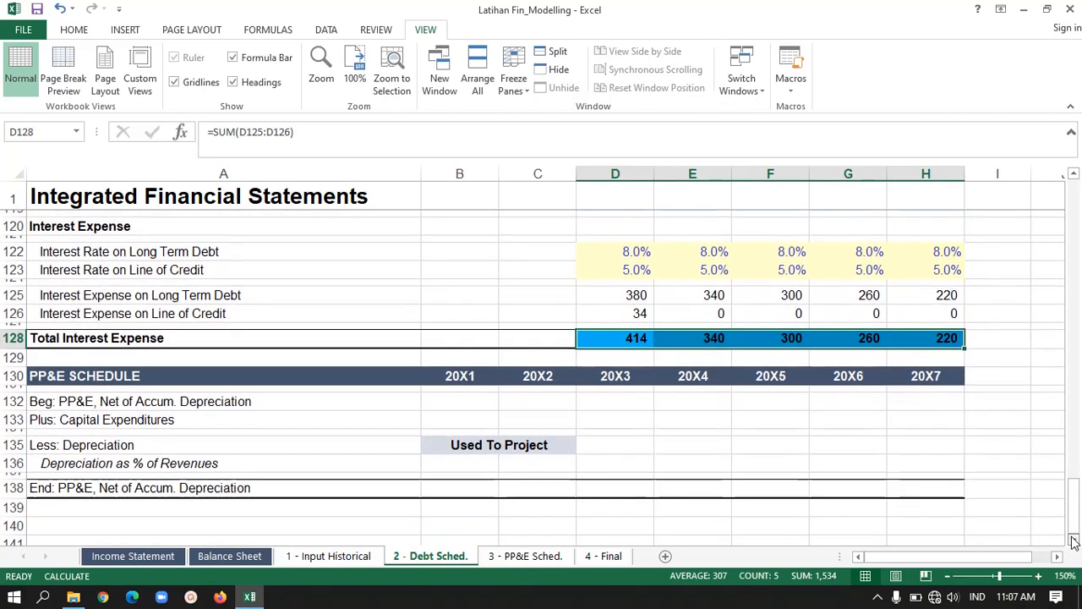
pyautogui.scroll(-2, 1074, 541)
pyautogui.moveTo(1077, 517); pyautogui.dragTo(1079, 448)
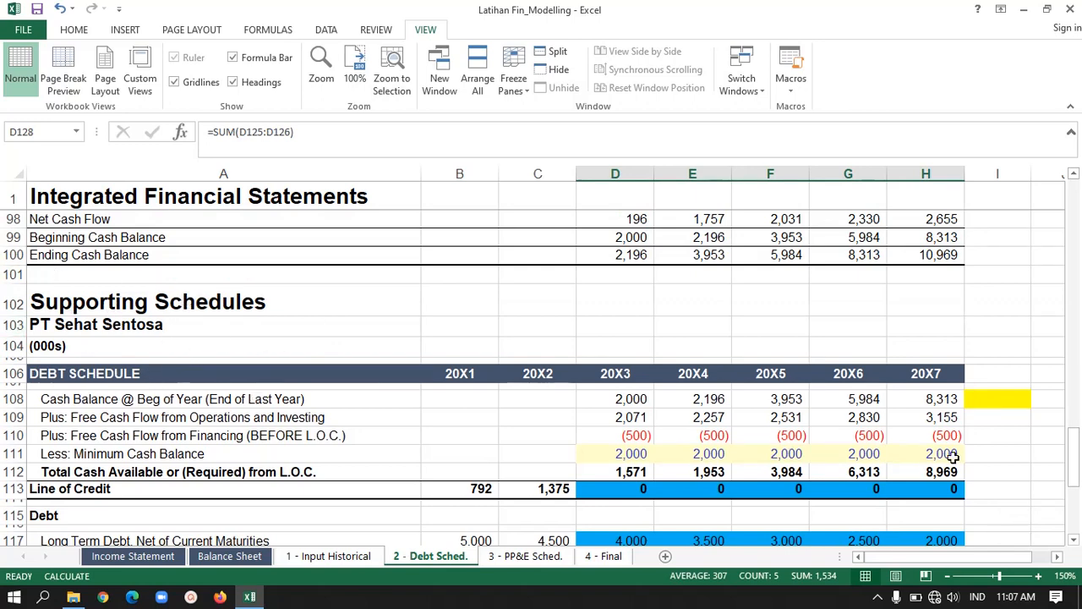
pyautogui.click(639, 490)
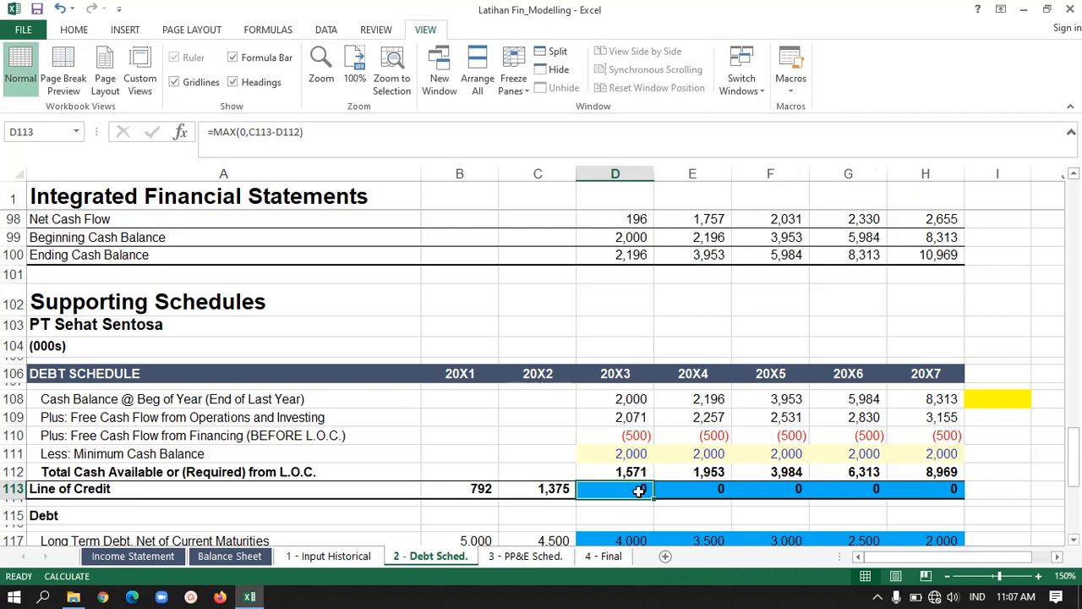
pyautogui.press('Right')
pyautogui.press('Right')
pyautogui.press('Down')
pyautogui.press('Down')
pyautogui.press('Down')
pyautogui.press('Down')
pyautogui.press('Down')
pyautogui.press('Down')
pyautogui.press('Down')
pyautogui.press('Down')
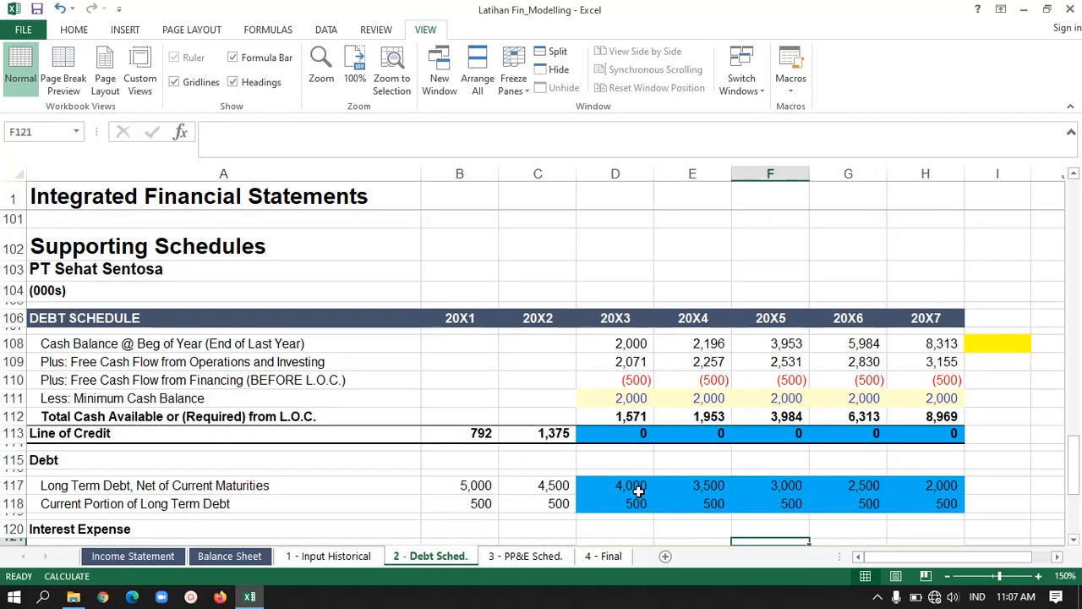
pyautogui.press('Left')
pyautogui.press('Left')
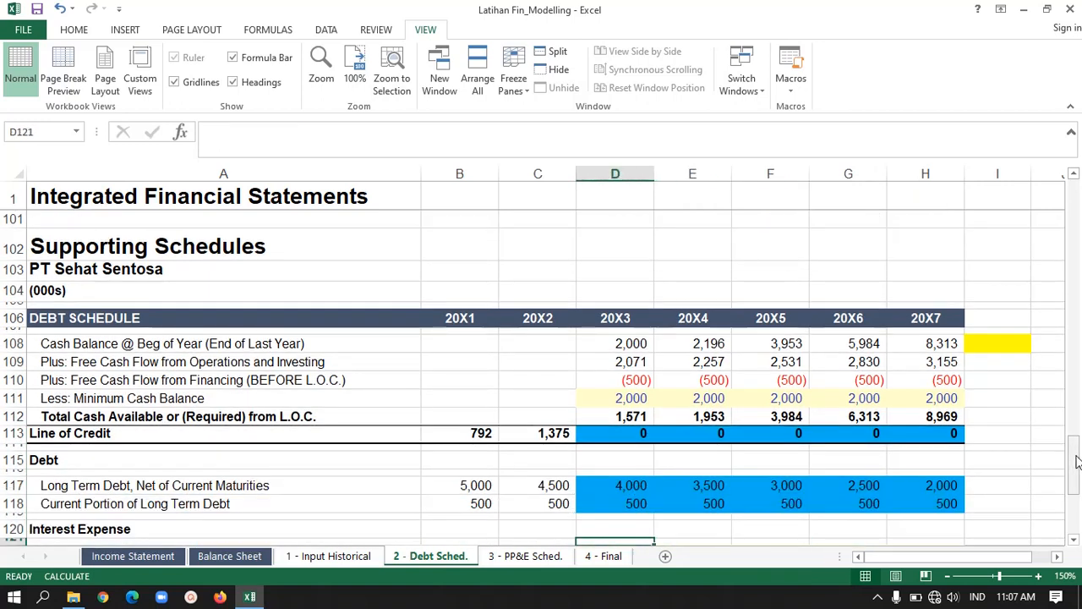
# - Compare the income statement's projected Interest Expense row on 2 - Debt Sched. with the same row on 1 - Input Historical
pyautogui.moveTo(1077, 461); pyautogui.dragTo(1080, 157)
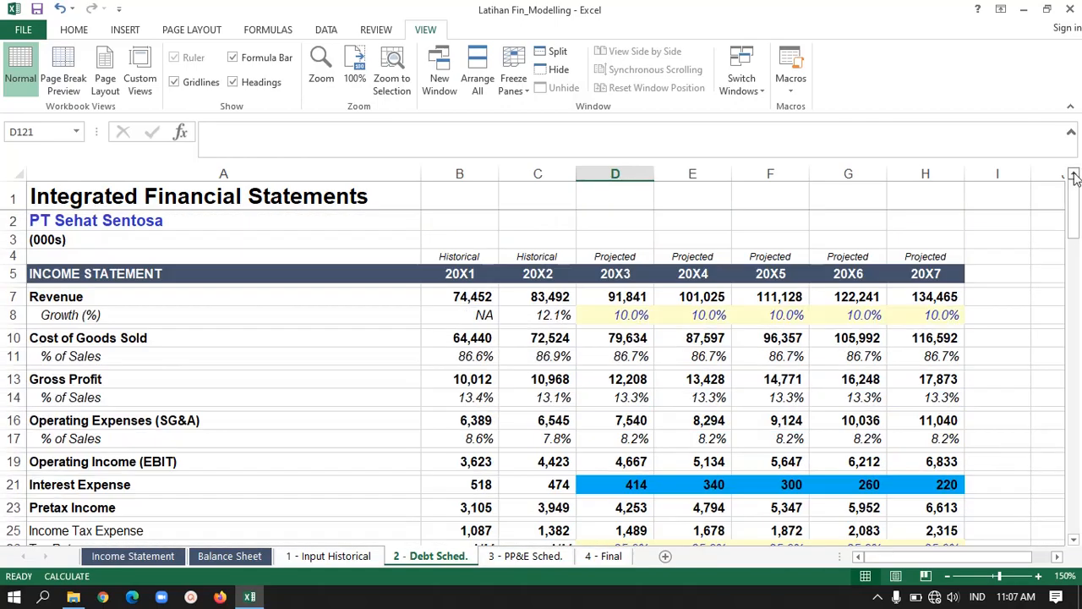
pyautogui.click(625, 487)
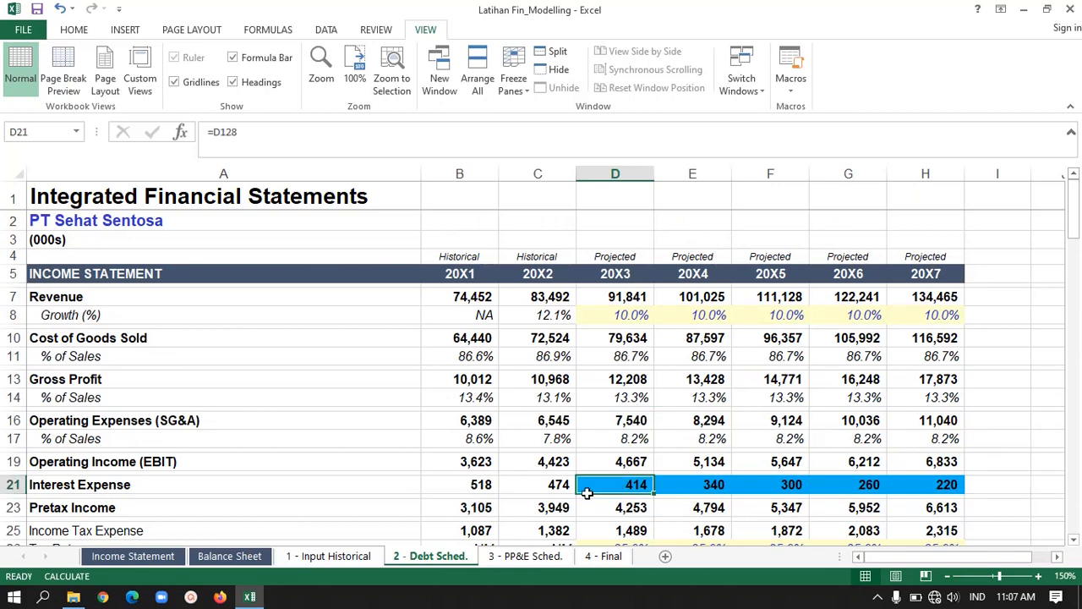
pyautogui.click(345, 558)
pyautogui.moveTo(1070, 471); pyautogui.dragTo(1052, 240)
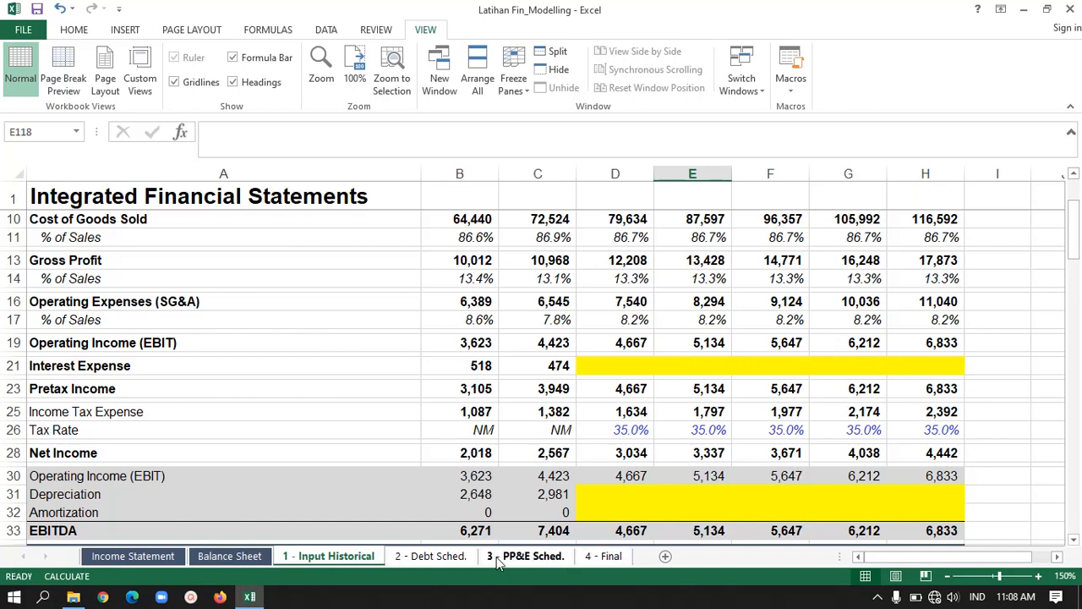
pyautogui.click(429, 555)
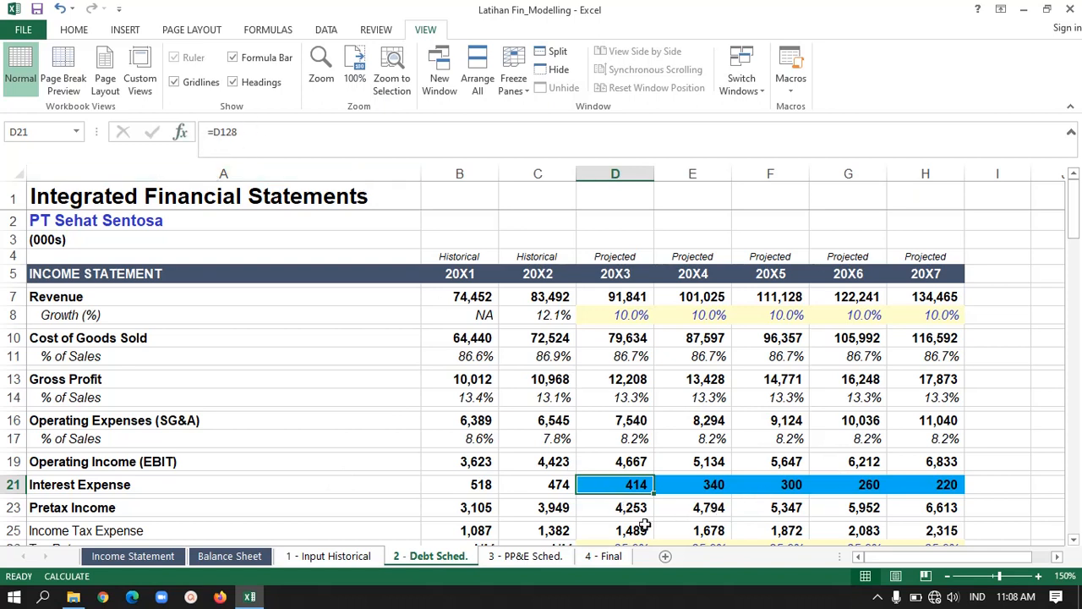
# - Trace the income statement's 20X3 Interest Expense to its source cell in the debt schedule and return to the income statement
pyautogui.hotkey('ctrl', '[')
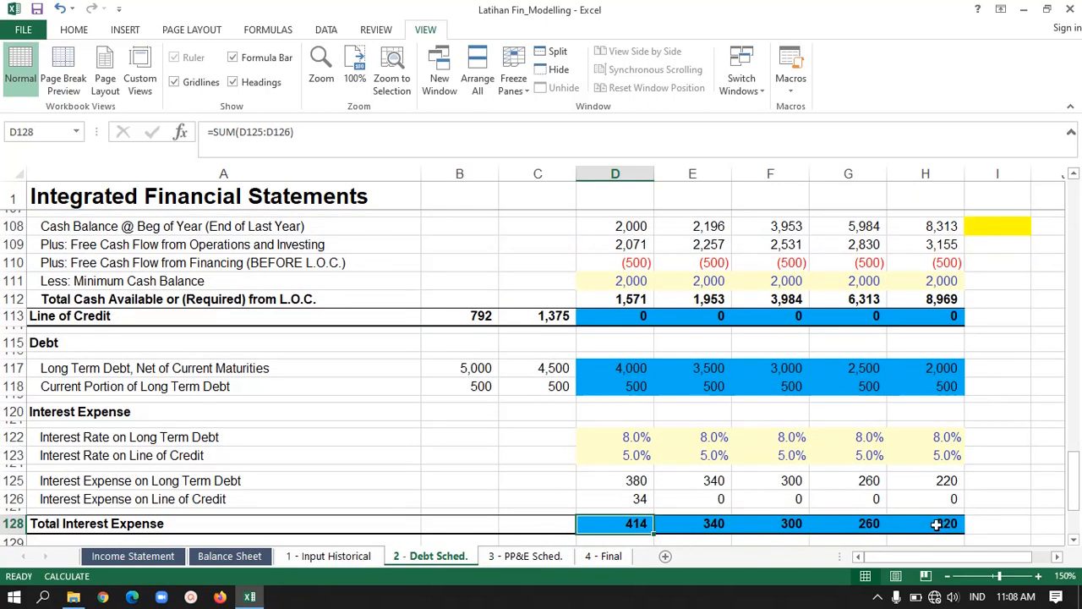
pyautogui.moveTo(1077, 505); pyautogui.dragTo(1035, 241)
pyautogui.click(657, 457)
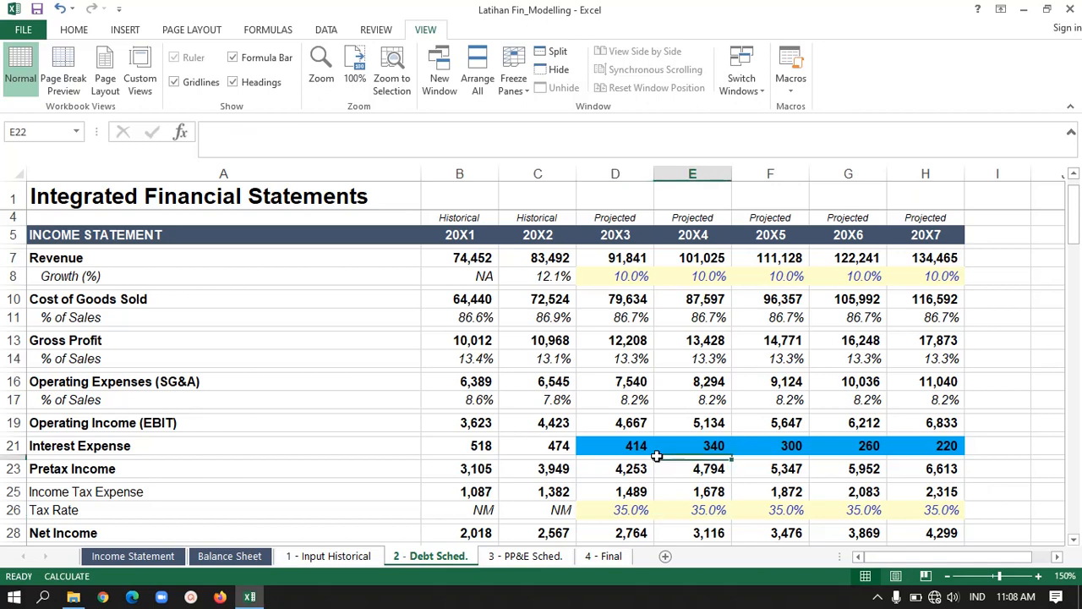
# - Examine the income statement and balance sheet rows from Depreciation down to Fixed Assets, including the highlighted projection cells
pyautogui.press('Down')
pyautogui.press('Down')
pyautogui.press('Down')
pyautogui.press('Down')
pyautogui.press('Down')
pyautogui.press('Down')
pyautogui.press('Down')
pyautogui.press('Down')
pyautogui.press('Down')
pyautogui.press('Down')
pyautogui.press('Down')
pyautogui.press('Down')
pyautogui.press('Down')
pyautogui.press('Down')
pyautogui.press('Down')
pyautogui.press('Down')
pyautogui.press('Down')
pyautogui.press('Down')
pyautogui.press('Down')
pyautogui.press('Down')
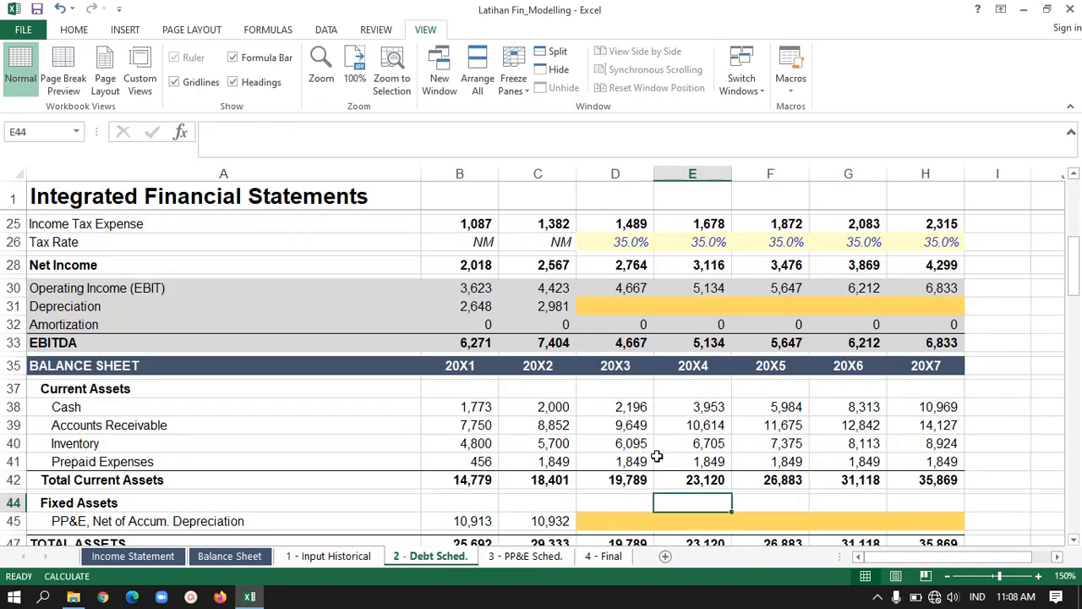
pyautogui.press('Left')
pyautogui.press('Down')
pyautogui.press('Up')
pyautogui.press('Up')
pyautogui.press('Up')
pyautogui.press('Up')
pyautogui.press('Up')
pyautogui.press('Up')
pyautogui.press('Up')
pyautogui.press('Up')
pyautogui.press('Up')
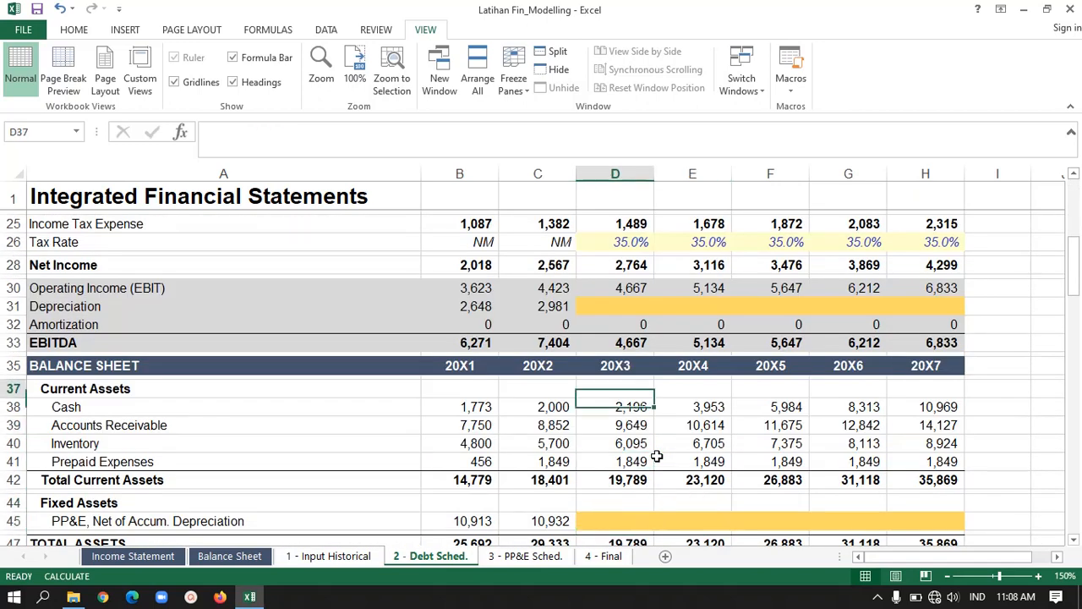
pyautogui.press('Down')
pyautogui.press('Down')
pyautogui.press('Up')
pyautogui.press('Up')
pyautogui.press('Up')
pyautogui.press('Up')
pyautogui.press('Up')
pyautogui.press('Up')
pyautogui.press('Up')
pyautogui.press('Up')
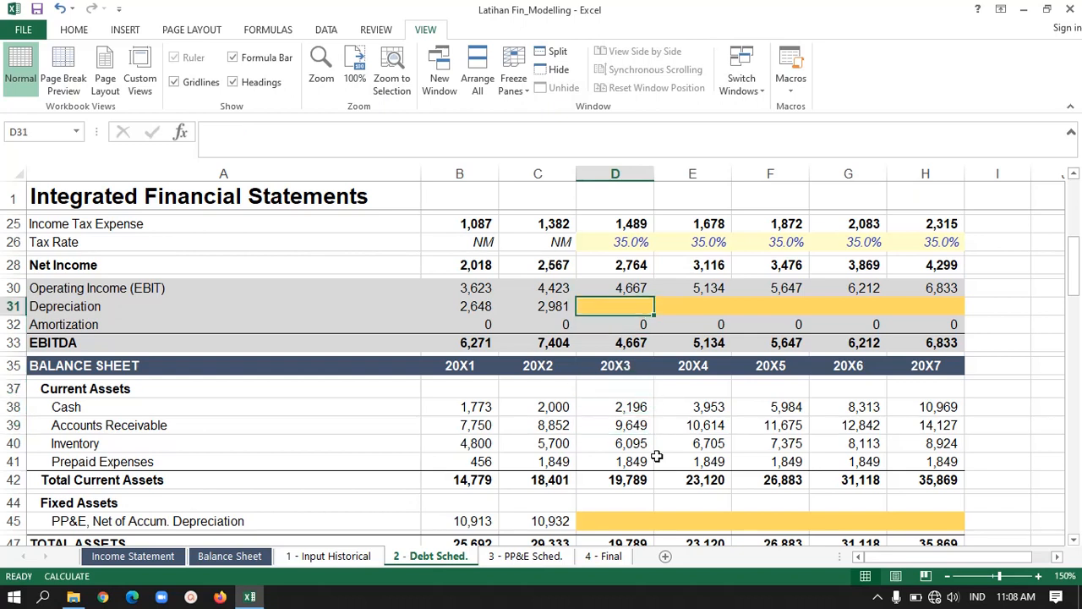
pyautogui.press('Down')
pyautogui.press('Down')
pyautogui.press('Down')
pyautogui.press('Down')
pyautogui.press('Down')
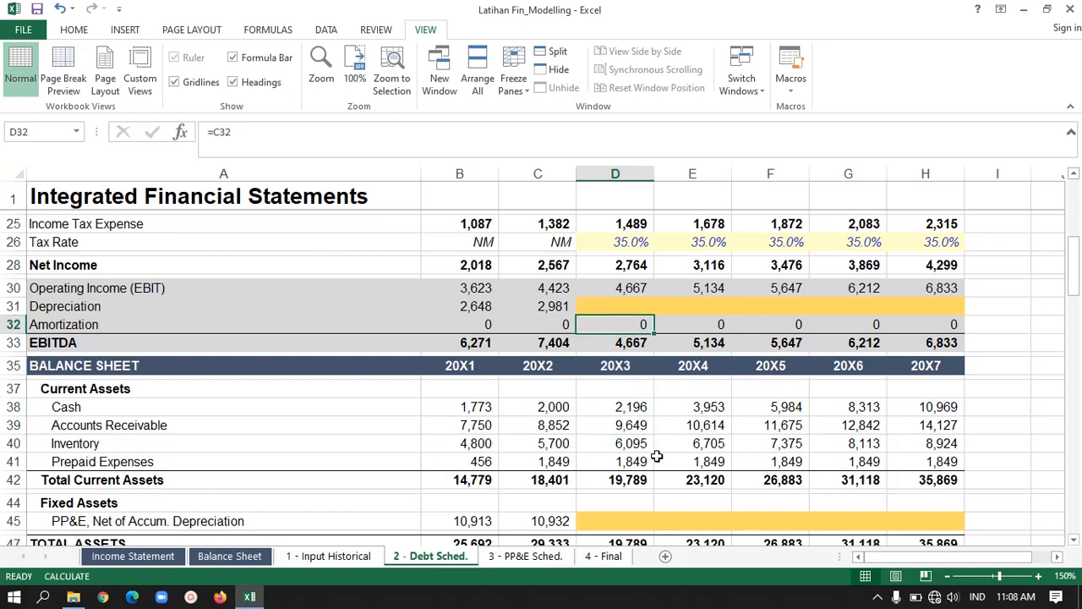
pyautogui.press('Down')
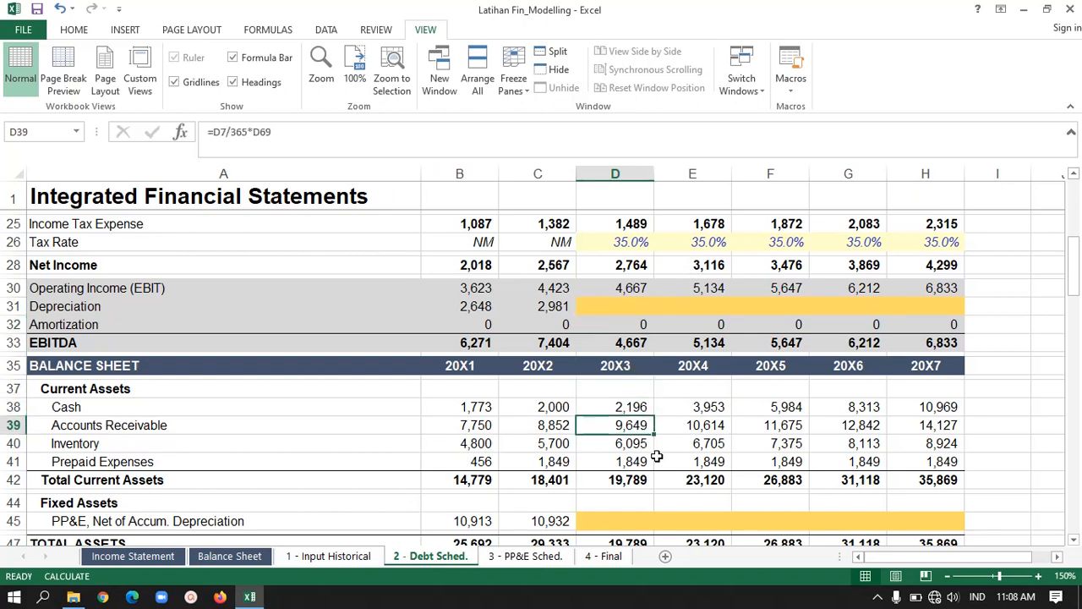
pyautogui.press('Down')
pyautogui.press('Down')
pyautogui.press('Down')
pyautogui.press('Down')
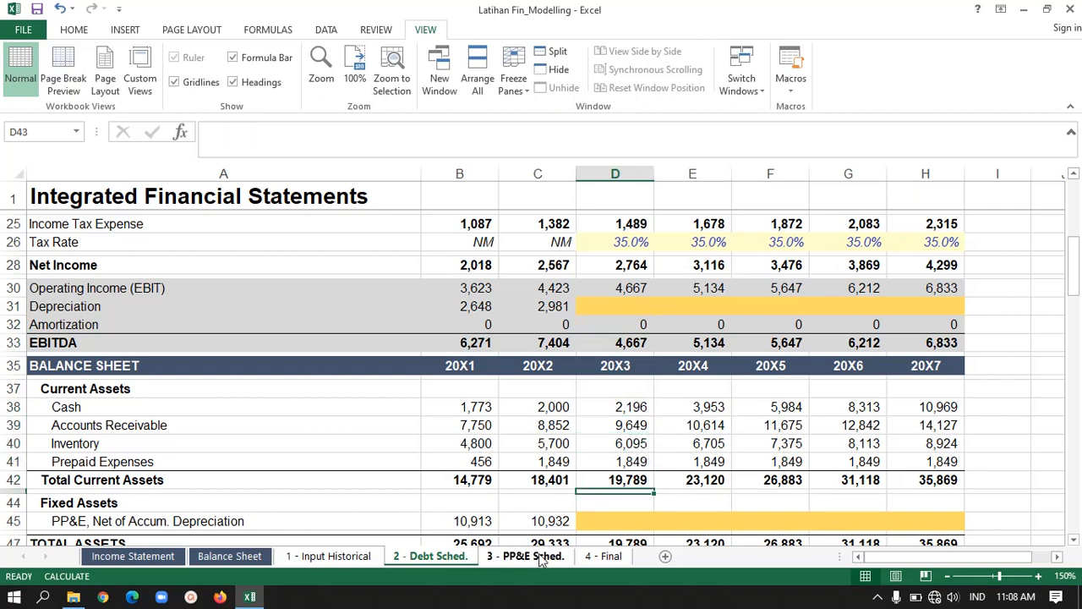
# - Inspect the projected Line of Credit and Current Maturities of Long Term Debt links under Current Liabilities
pyautogui.click(581, 541)
pyautogui.press('Down')
pyautogui.press('Down')
pyautogui.press('Down')
pyautogui.press('Down')
pyautogui.press('Down')
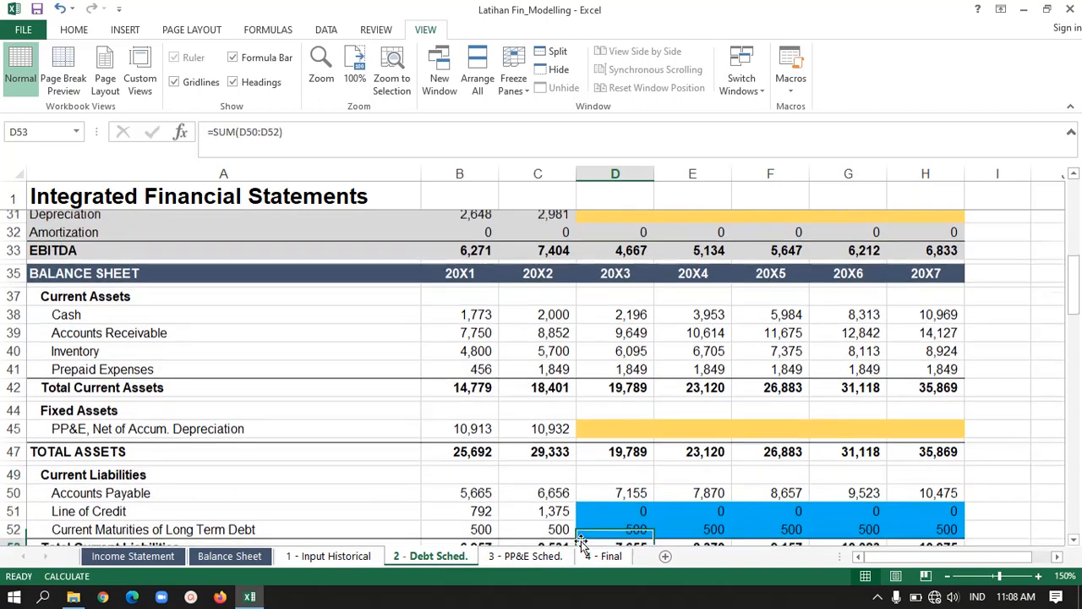
pyautogui.press('Up')
pyautogui.press('Up')
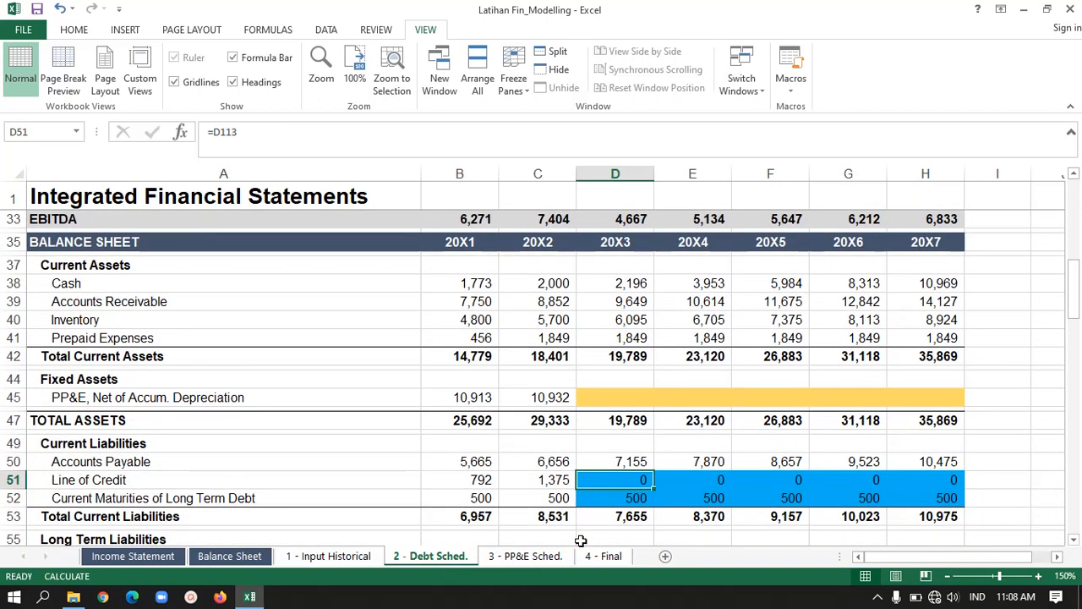
pyautogui.press('Down')
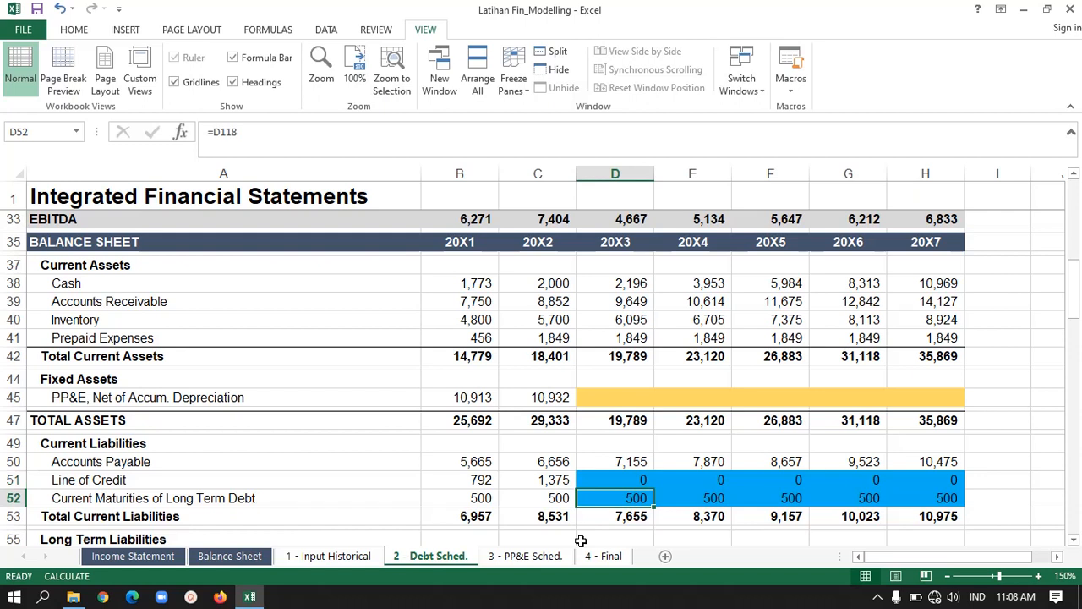
pyautogui.press('Up')
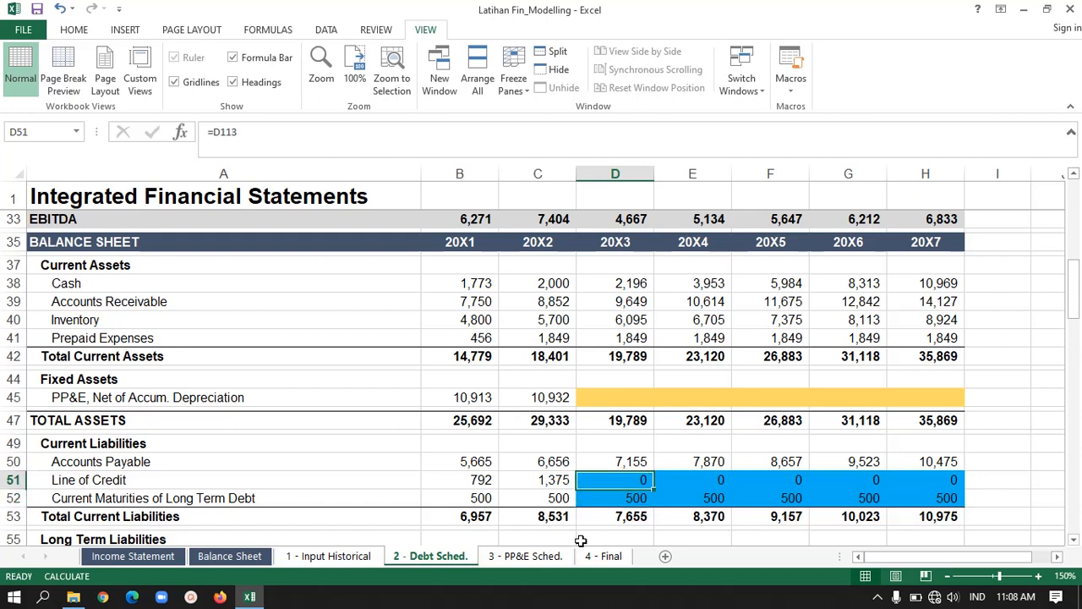
pyautogui.press('Right')
pyautogui.press('Right')
pyautogui.press('Left')
pyautogui.press('Left')
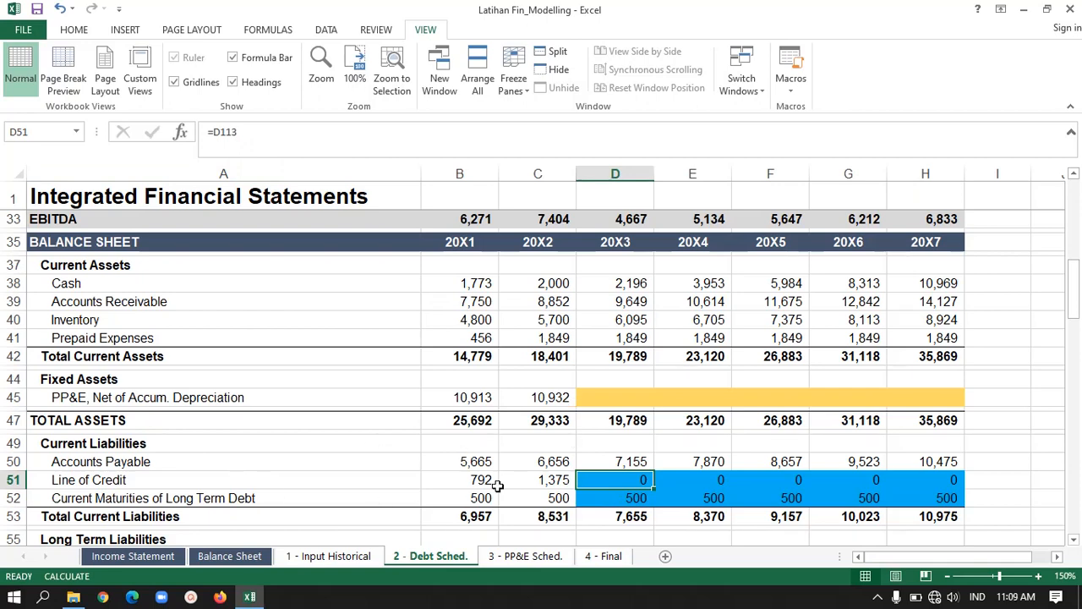
# - Trace the balance sheet's 20X3 Line of Credit to its debt schedule source and undo the accidental clearing of that cell
pyautogui.hotkey('ctrl', '[')
pyautogui.write('[[[')
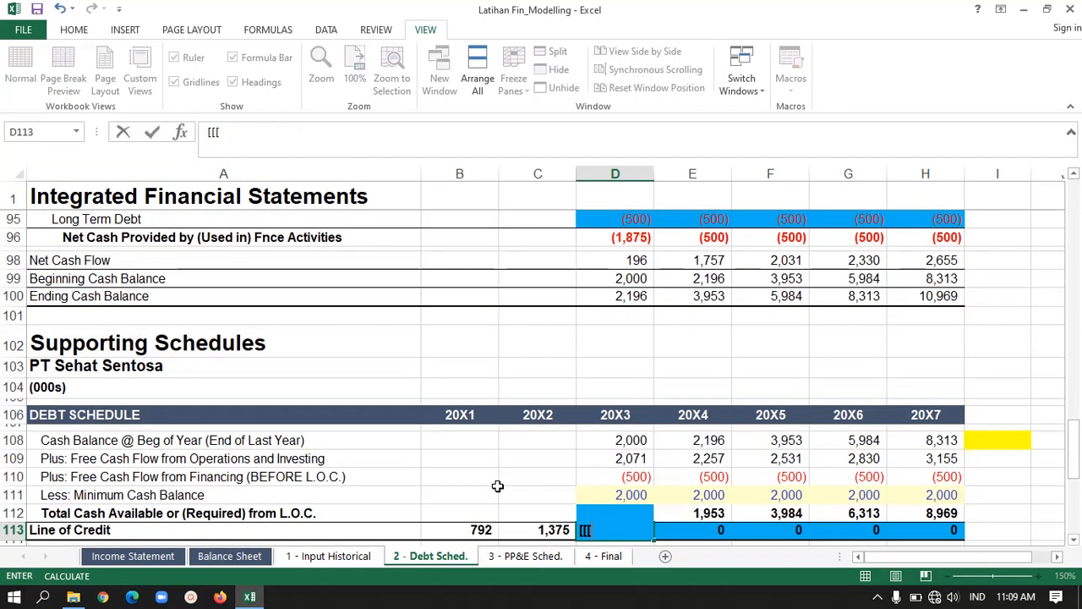
pyautogui.press('BackSpace')
pyautogui.press('BackSpace')
pyautogui.press('BackSpace')
pyautogui.press('Return')
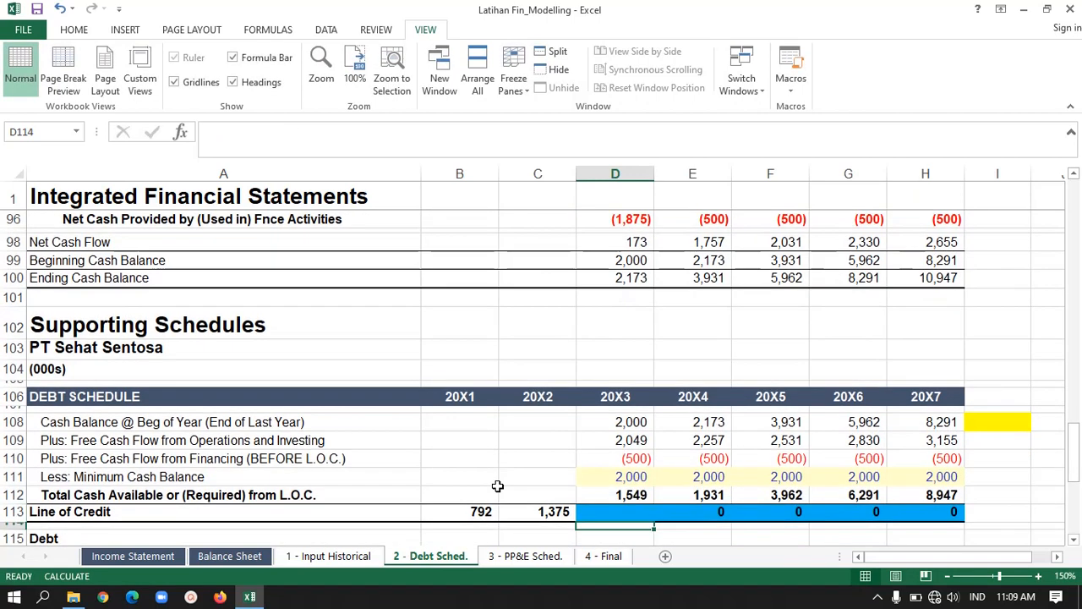
pyautogui.press('Up')
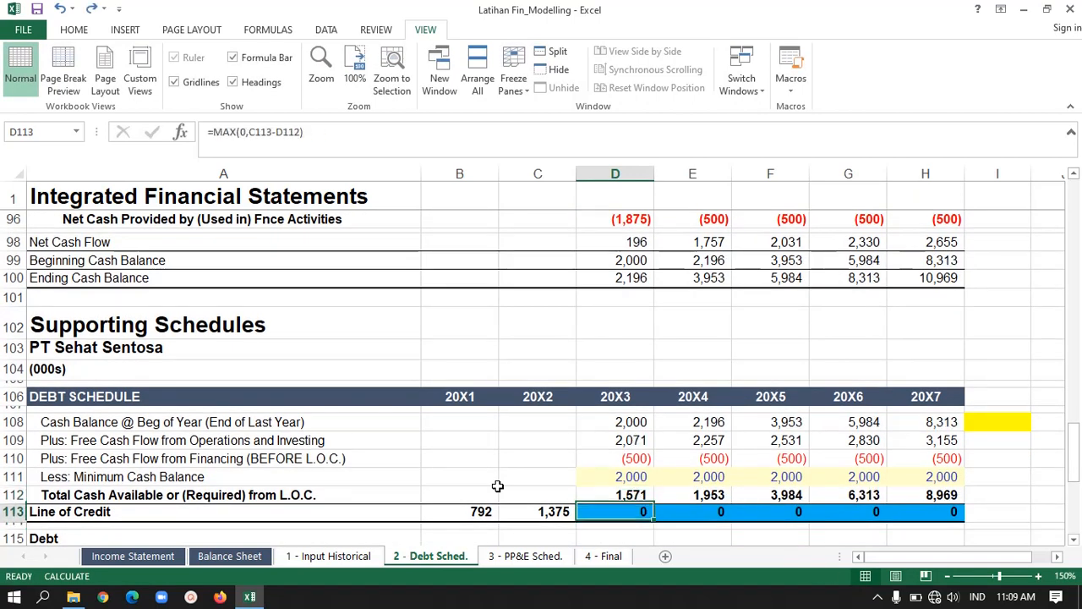
# - Go back from the debt schedule through the cash flow and balance sheet sections to the income statement's 20X3 Depreciation area
pyautogui.press('Up')
pyautogui.press('Up')
pyautogui.press('Up')
pyautogui.press('Up')
pyautogui.press('Up')
pyautogui.press('Up')
pyautogui.press('Up')
pyautogui.press('Up')
pyautogui.press('Up')
pyautogui.press('Up')
pyautogui.press('Up')
pyautogui.press('Up')
pyautogui.press('Up')
pyautogui.press('Up')
pyautogui.press('Up')
pyautogui.press('Up')
pyautogui.press('Up')
pyautogui.press('Up')
pyautogui.press('Up')
pyautogui.press('Up')
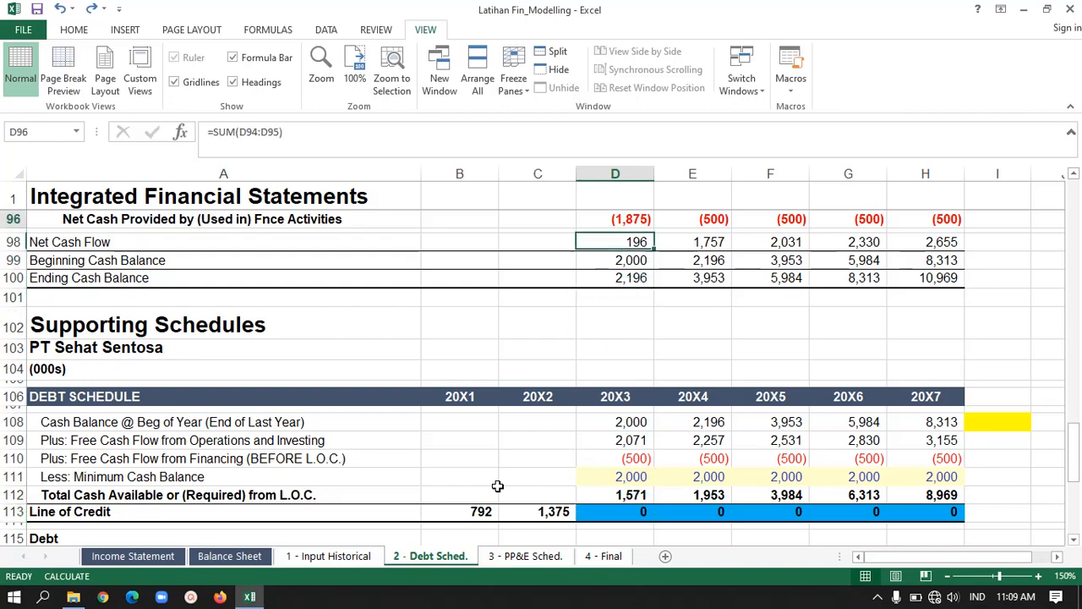
pyautogui.press('Up')
pyautogui.press('Up')
pyautogui.press('Up')
pyautogui.press('Up')
pyautogui.press('Up')
pyautogui.press('Up')
pyautogui.press('Up')
pyautogui.press('Up')
pyautogui.press('Up')
pyautogui.press('Up')
pyautogui.press('Up')
pyautogui.press('Up')
pyautogui.press('Up')
pyautogui.press('Up')
pyautogui.press('Up')
pyautogui.press('Up')
pyautogui.press('Up')
pyautogui.press('Up')
pyautogui.press('Up')
pyautogui.press('Up')
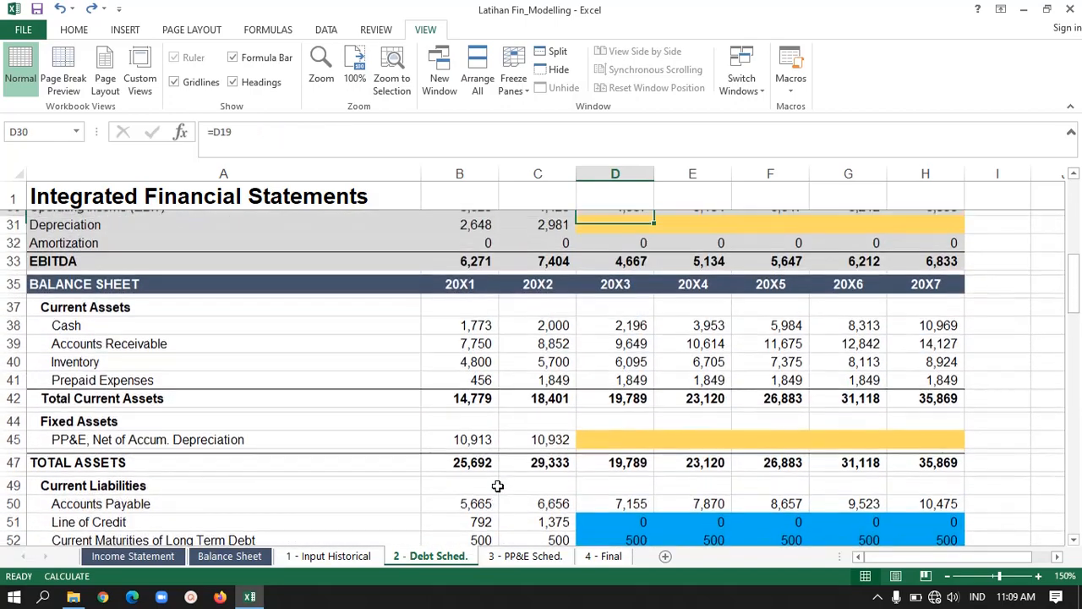
# - Trace the balance sheet's 20X3 Current Maturities of Long Term Debt to its source in the debt schedule
pyautogui.press('Down')
pyautogui.press('Down')
pyautogui.press('Down')
pyautogui.press('Down')
pyautogui.press('Down')
pyautogui.press('Down')
pyautogui.press('Down')
pyautogui.press('Down')
pyautogui.press('Down')
pyautogui.press('Down')
pyautogui.press('Down')
pyautogui.press('Down')
pyautogui.press('Down')
pyautogui.press('Down')
pyautogui.press('Down')
pyautogui.press('Down')
pyautogui.press('Down')
pyautogui.press('Down')
pyautogui.press('Down')
pyautogui.press('Down')
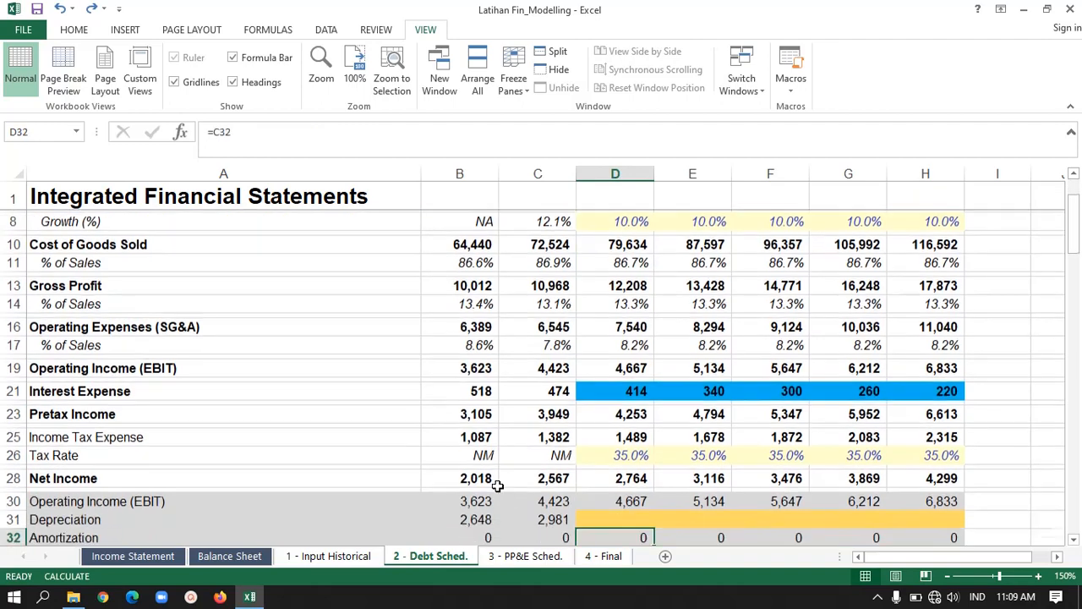
pyautogui.press('Down')
pyautogui.press('Down')
pyautogui.press('Down')
pyautogui.press('Down')
pyautogui.press('Down')
pyautogui.press('Down')
pyautogui.press('Down')
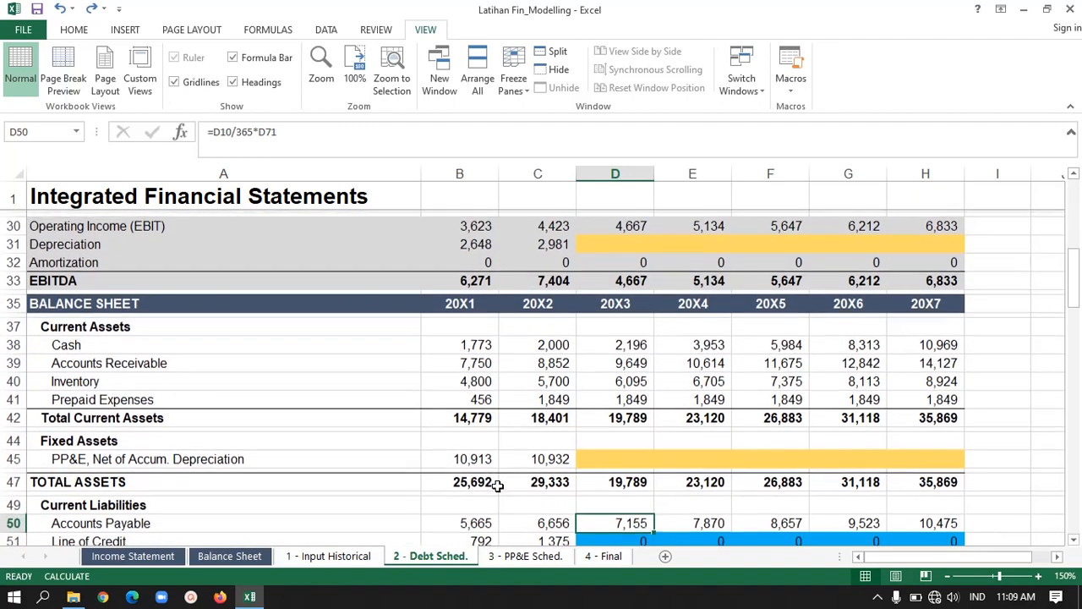
pyautogui.press('Up')
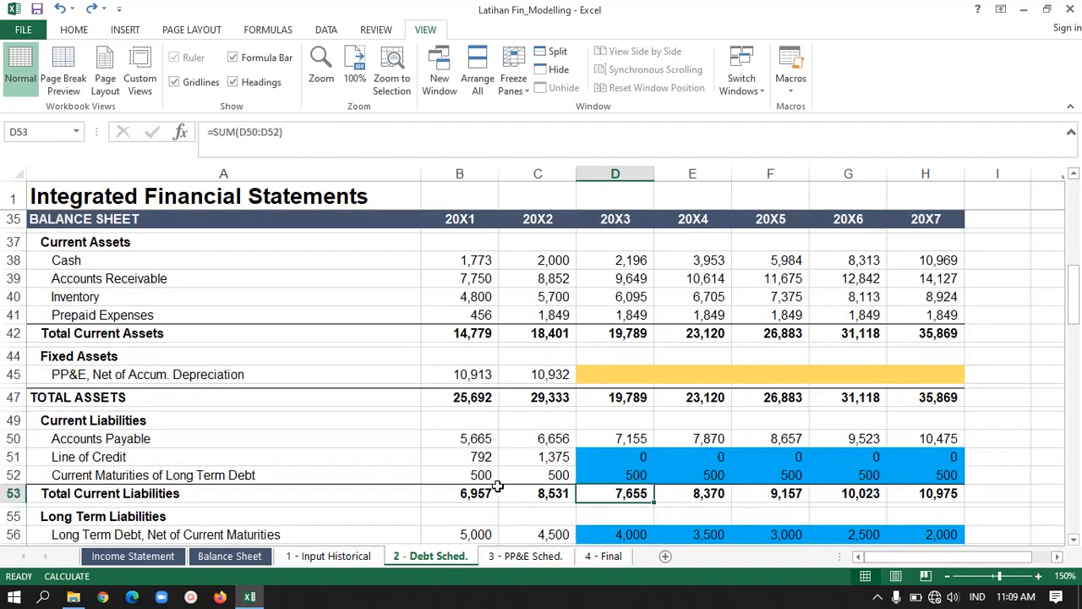
pyautogui.press('Up')
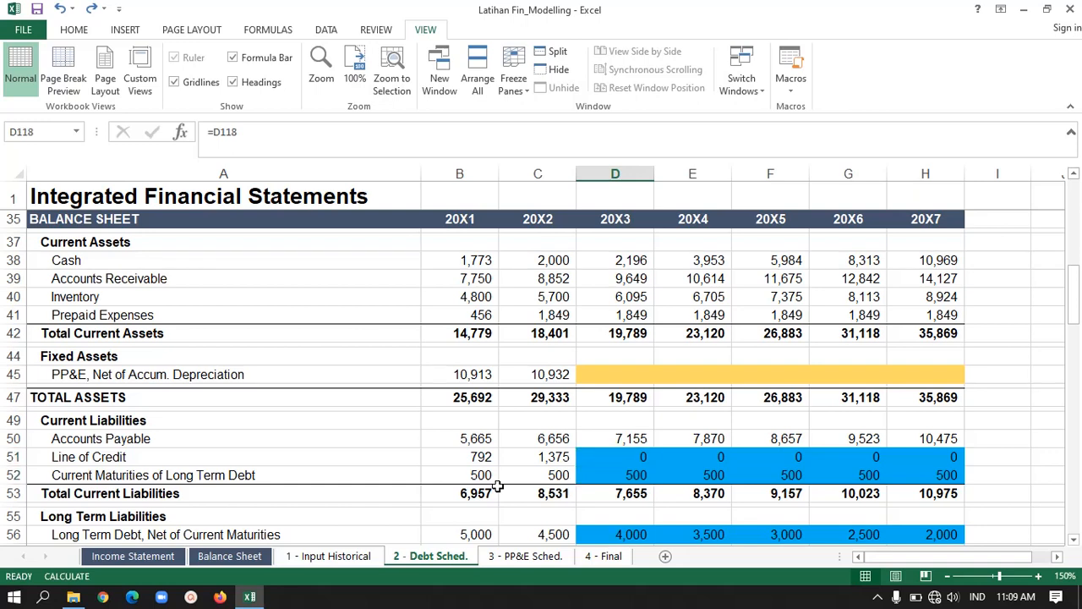
pyautogui.hotkey('ctrl', '[')
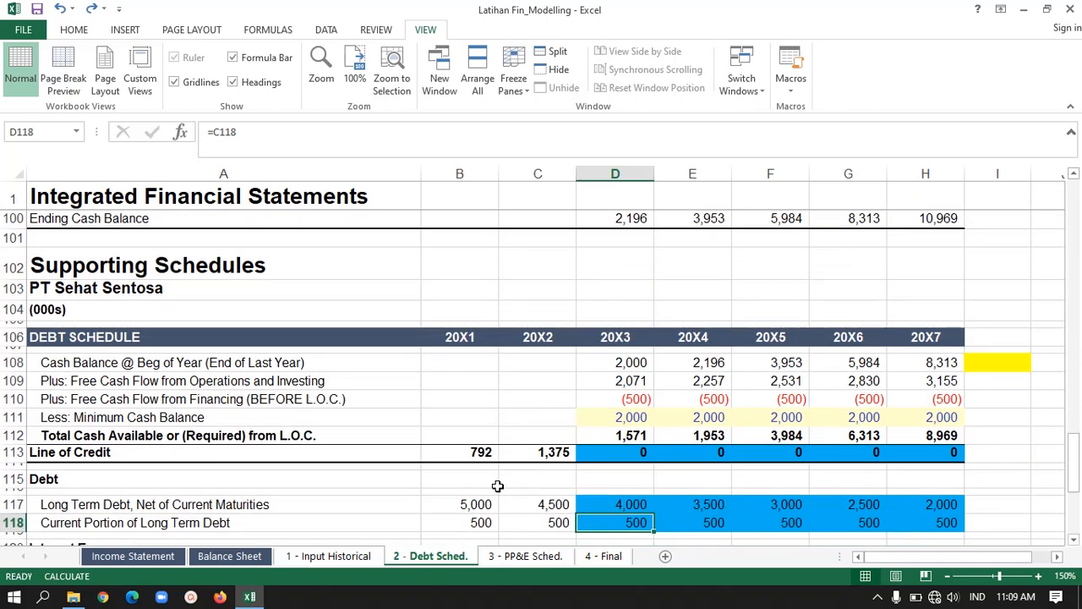
# - Go back from the debt schedule to the balance sheet's 20X3 Long Term Debt, Net of Current Maturities
pyautogui.press('Up')
pyautogui.press('Up')
pyautogui.press('Up')
pyautogui.press('Up')
pyautogui.press('Up')
pyautogui.press('Up')
pyautogui.press('Up')
pyautogui.press('Up')
pyautogui.press('Up')
pyautogui.press('Up')
pyautogui.press('Up')
pyautogui.press('Up')
pyautogui.press('Up')
pyautogui.press('Up')
pyautogui.press('Up')
pyautogui.press('Up')
pyautogui.press('Up')
pyautogui.press('Up')
pyautogui.press('Up')
pyautogui.press('Up')
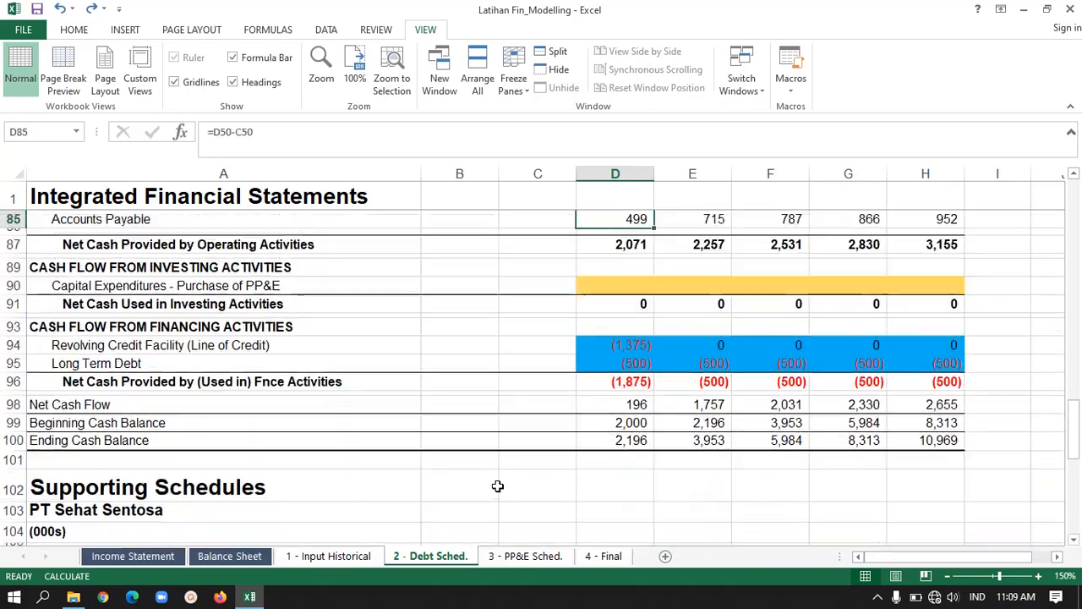
pyautogui.press('Down')
pyautogui.press('Down')
pyautogui.press('Down')
pyautogui.press('Down')
pyautogui.press('Down')
pyautogui.press('Down')
pyautogui.press('Down')
pyautogui.press('Down')
pyautogui.press('Down')
pyautogui.press('Down')
pyautogui.press('Down')
pyautogui.press('Down')
pyautogui.press('Down')
pyautogui.press('Down')
pyautogui.press('Down')
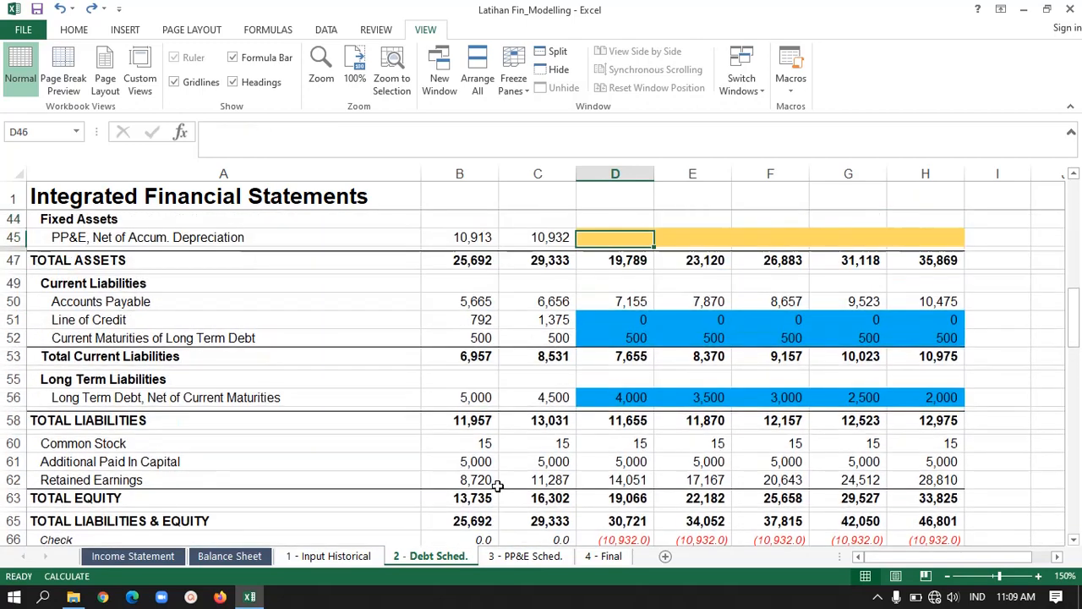
pyautogui.press('Up')
pyautogui.press('Up')
pyautogui.press('Up')
pyautogui.press('Up')
pyautogui.press('Up')
pyautogui.press('Up')
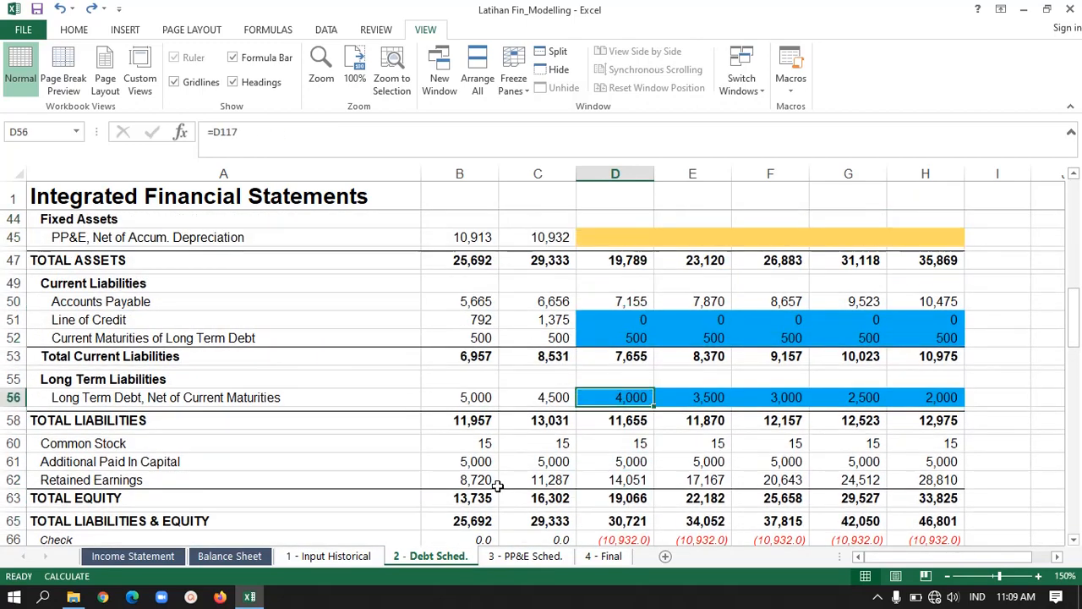
# - Compare the 20X2 and 20X3 Long Term Debt links under Long Term Liabilities and trace the 20X3 one to the debt schedule
pyautogui.press('Up')
pyautogui.press('Up')
pyautogui.press('Down')
pyautogui.press('Down')
pyautogui.press('Left')
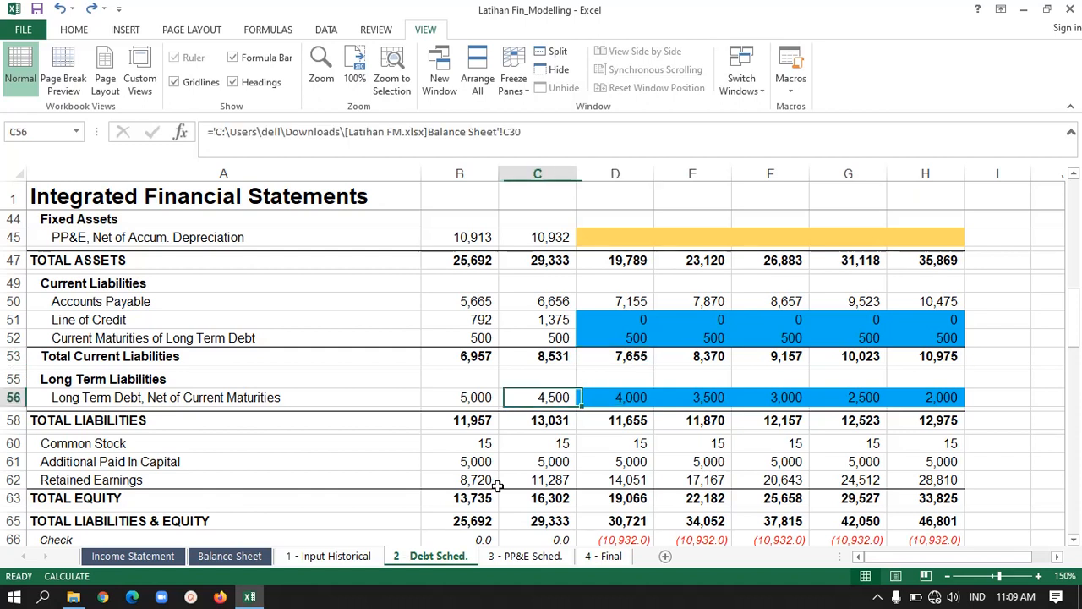
pyautogui.press('Right')
pyautogui.press('Left')
pyautogui.press('Right')
pyautogui.press('Left')
pyautogui.press('Right')
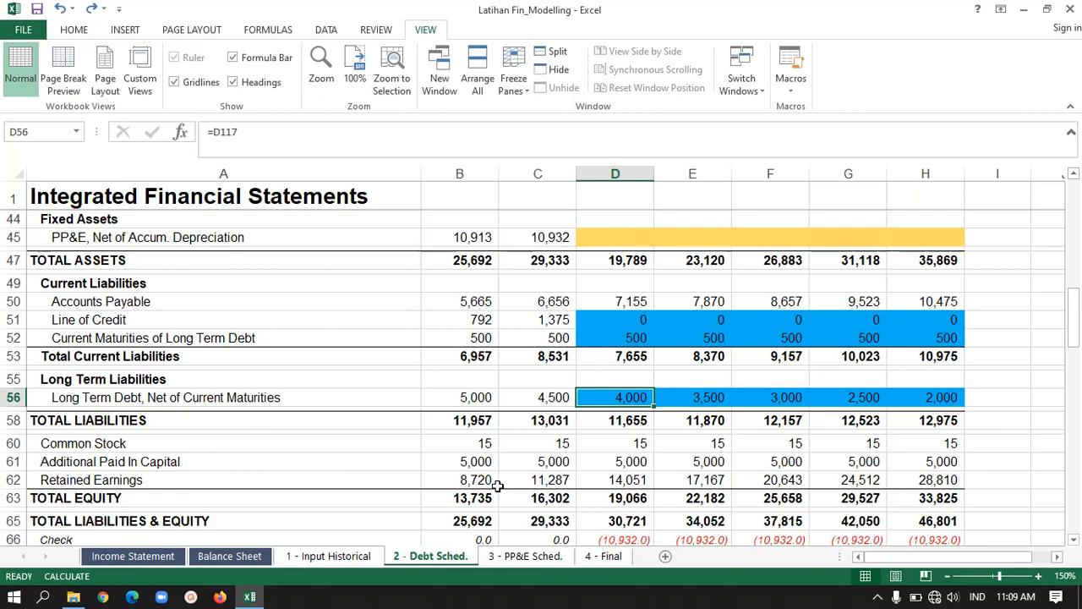
pyautogui.hotkey('ctrl', '[')
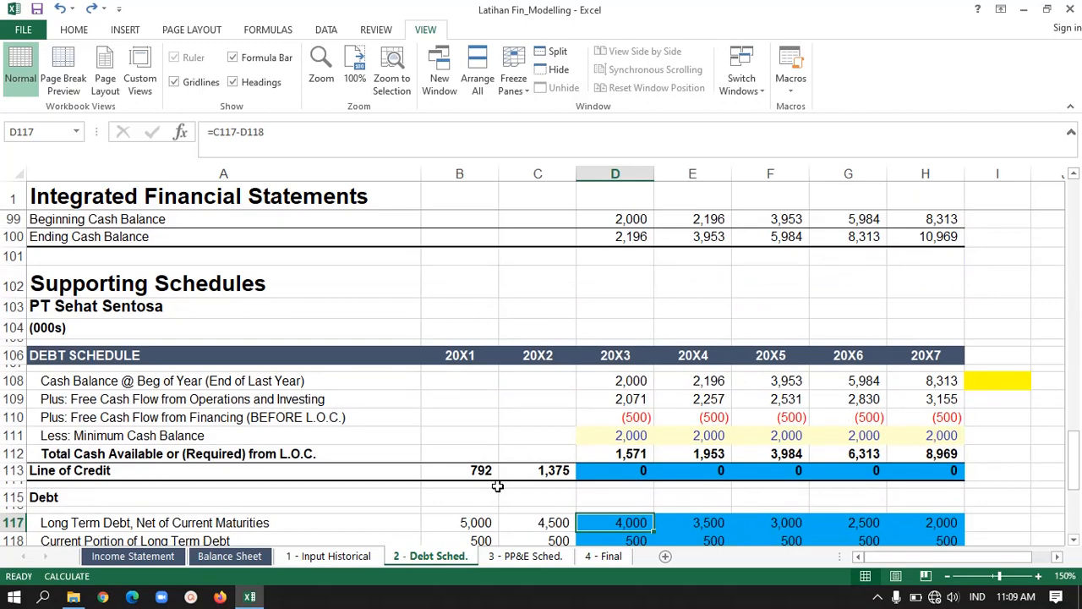
# - Return from the debt schedule's Long Term Debt row to the balance sheet's 20X3 Total Assets
pyautogui.press('Up')
pyautogui.press('Up')
pyautogui.press('Up')
pyautogui.press('Up')
pyautogui.press('Up')
pyautogui.press('Up')
pyautogui.press('Up')
pyautogui.press('Up')
pyautogui.press('Up')
pyautogui.press('Up')
pyautogui.press('Up')
pyautogui.press('Up')
pyautogui.press('Up')
pyautogui.press('Up')
pyautogui.press('Up')
pyautogui.press('Up')
pyautogui.press('Up')
pyautogui.press('Up')
pyautogui.press('Up')
pyautogui.press('Up')
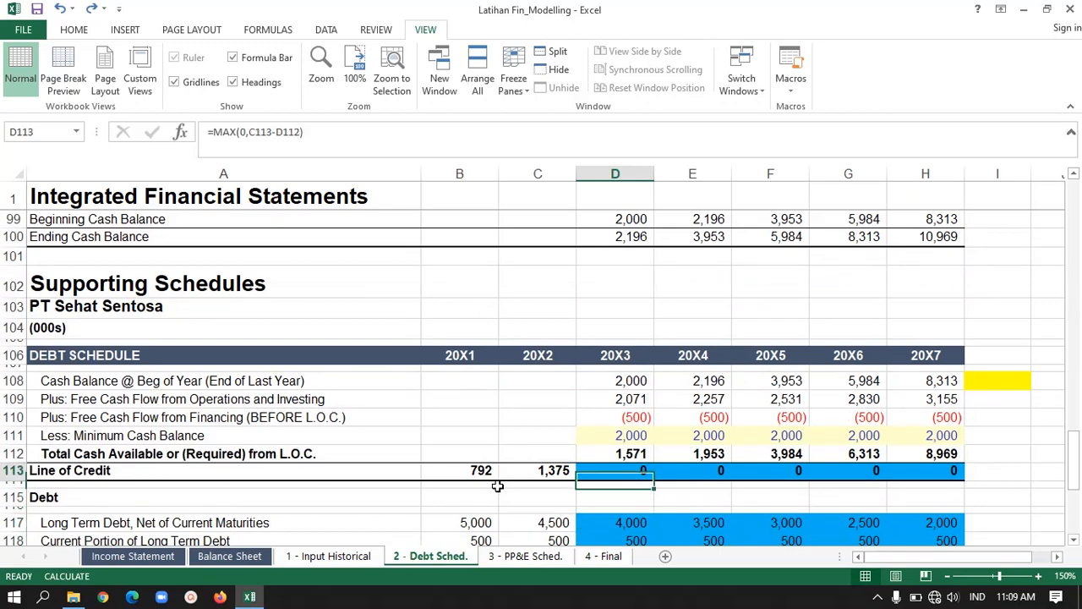
pyautogui.press('Up')
pyautogui.press('Up')
pyautogui.press('Up')
pyautogui.press('Up')
pyautogui.press('Up')
pyautogui.press('Up')
pyautogui.press('Up')
pyautogui.press('Up')
pyautogui.press('Up')
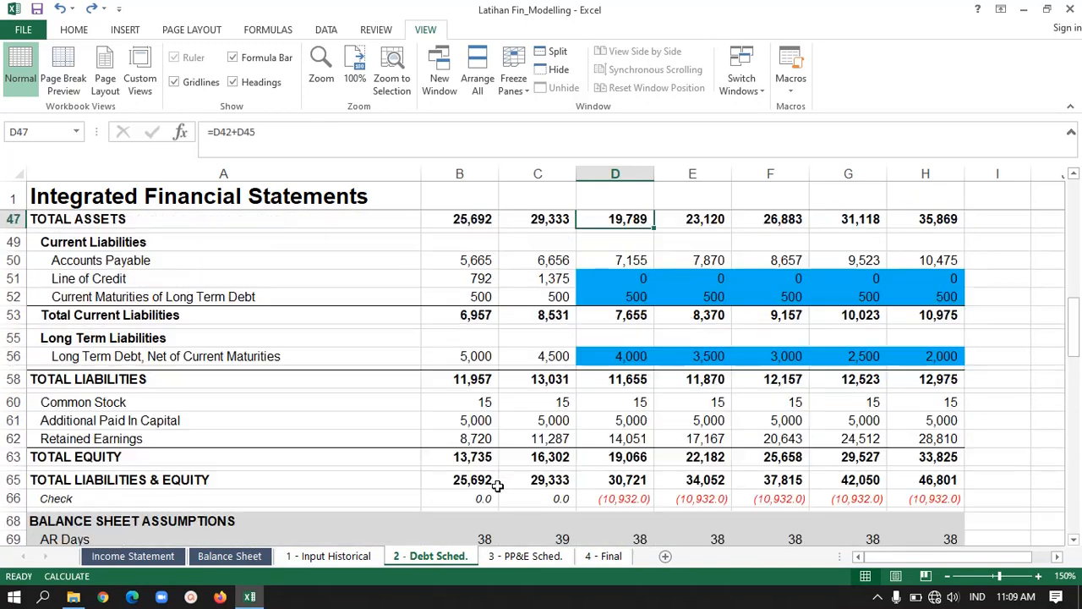
# - Review the balance sheet from Total Assets through liabilities and equity to the Balance Sheet Assumptions
pyautogui.press('Down')
pyautogui.press('Down')
pyautogui.press('Down')
pyautogui.press('Down')
pyautogui.press('Down')
pyautogui.press('Down')
pyautogui.press('Down')
pyautogui.press('Down')
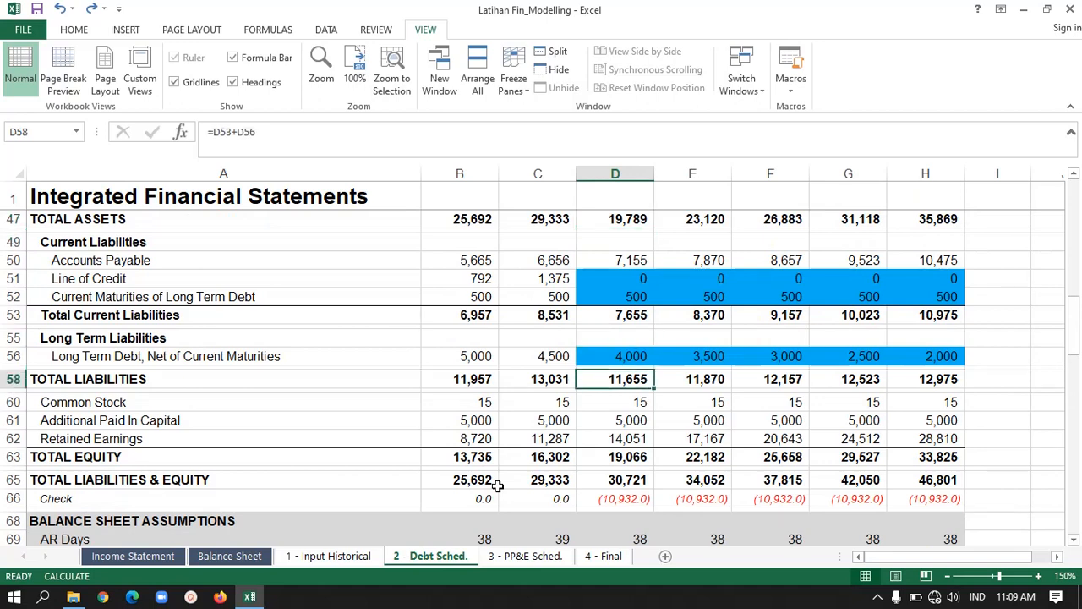
pyautogui.press('Down')
pyautogui.press('Down')
pyautogui.press('Down')
pyautogui.press('Down')
pyautogui.press('Down')
pyautogui.press('Down')
pyautogui.press('Down')
pyautogui.press('Down')
pyautogui.press('Down')
pyautogui.press('Down')
pyautogui.press('Down')
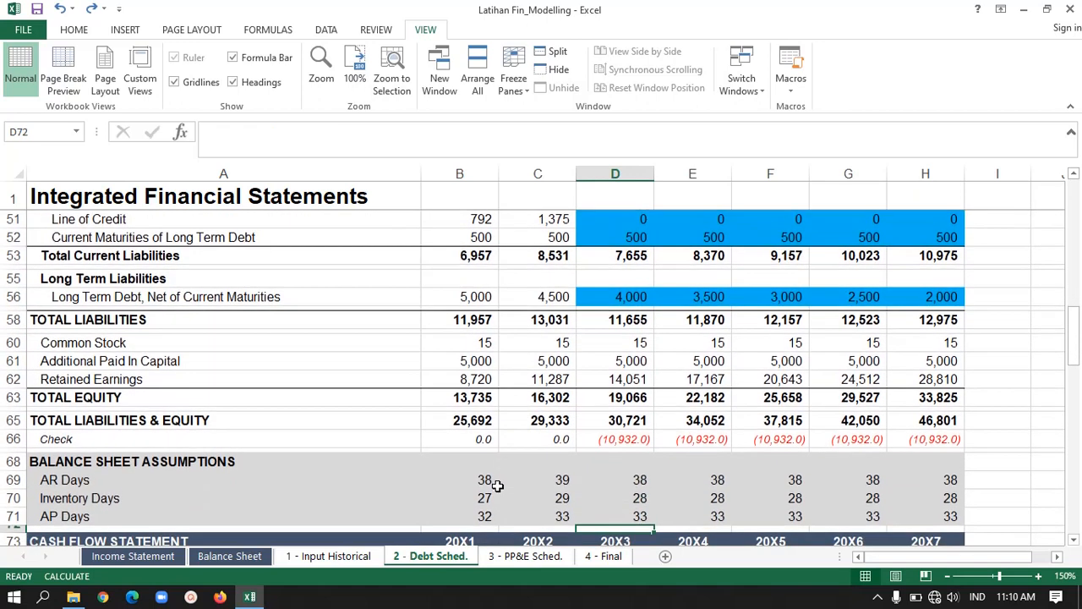
# - Review the cash flow statement from operating activities through investing and financing to Beginning Cash Balance
pyautogui.press('Down')
pyautogui.press('Down')
pyautogui.press('Down')
pyautogui.press('Down')
pyautogui.press('Down')
pyautogui.press('Down')
pyautogui.press('Down')
pyautogui.press('Down')
pyautogui.press('Down')
pyautogui.press('Down')
pyautogui.press('Down')
pyautogui.press('Down')
pyautogui.press('Down')
pyautogui.press('Down')
pyautogui.press('Down')
pyautogui.press('Down')
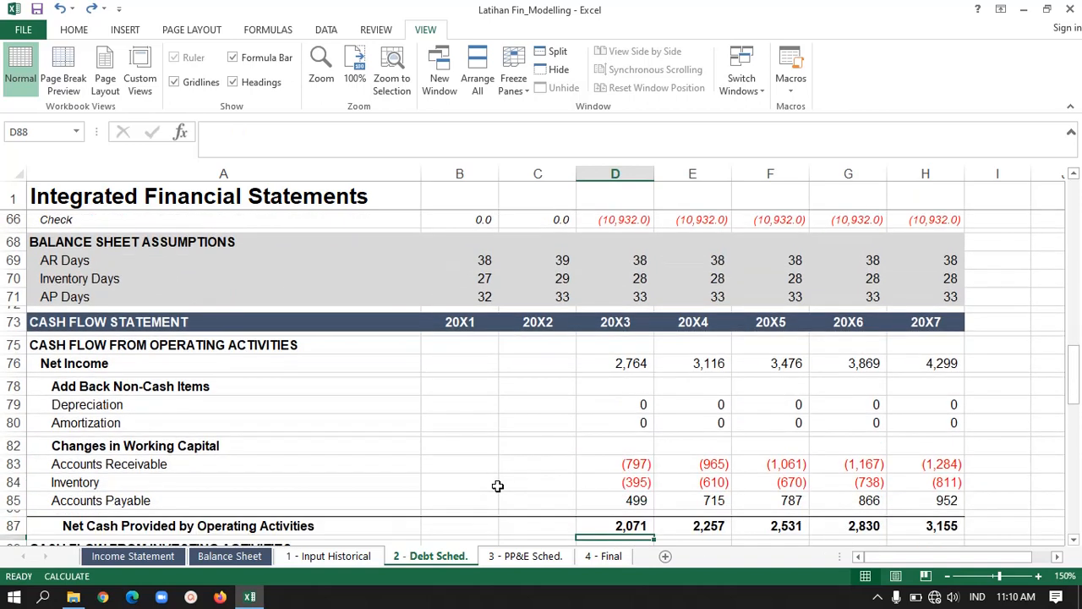
pyautogui.press('Down')
pyautogui.press('Down')
pyautogui.press('Down')
pyautogui.press('Down')
pyautogui.press('Down')
pyautogui.press('Down')
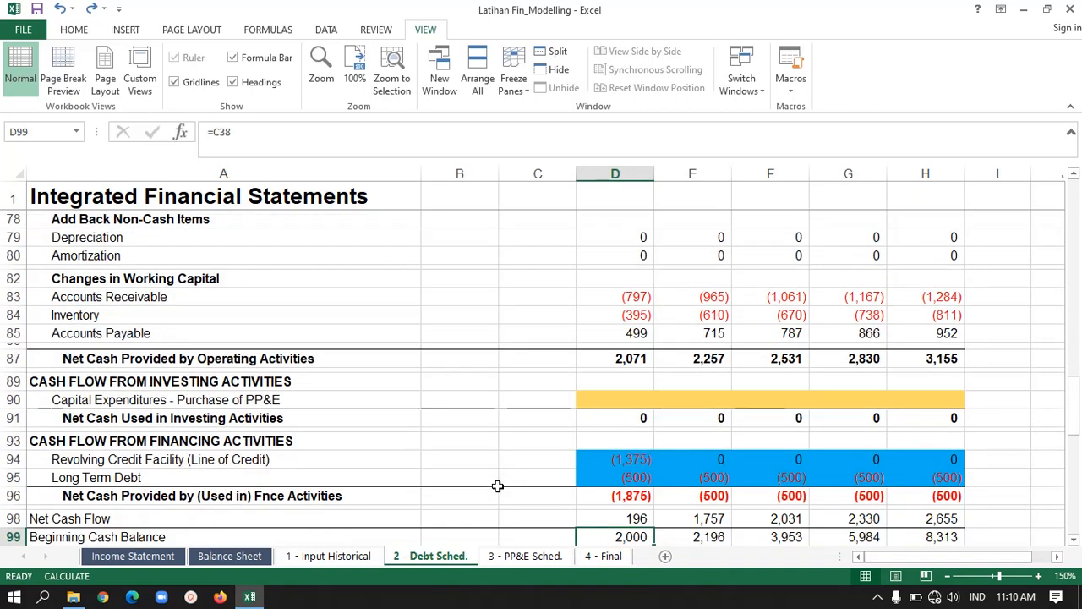
# - Inspect the 20X3 Revolving Credit Facility formula in the cash flow statement and the debt schedule Line of Credit cells it references
pyautogui.press('Up')
pyautogui.press('Down')
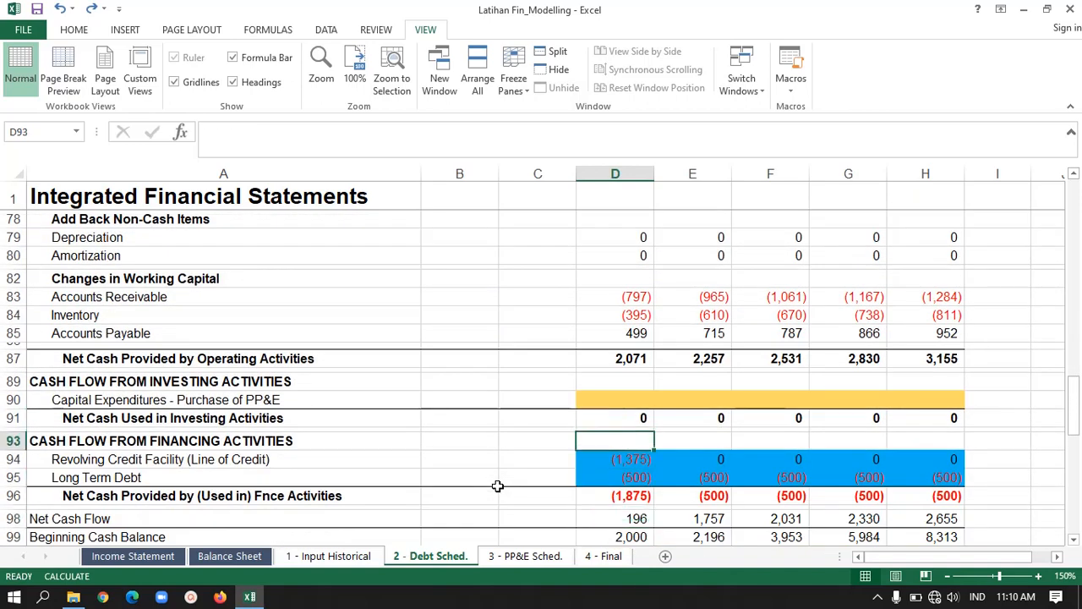
pyautogui.press('Down')
pyautogui.press('Left')
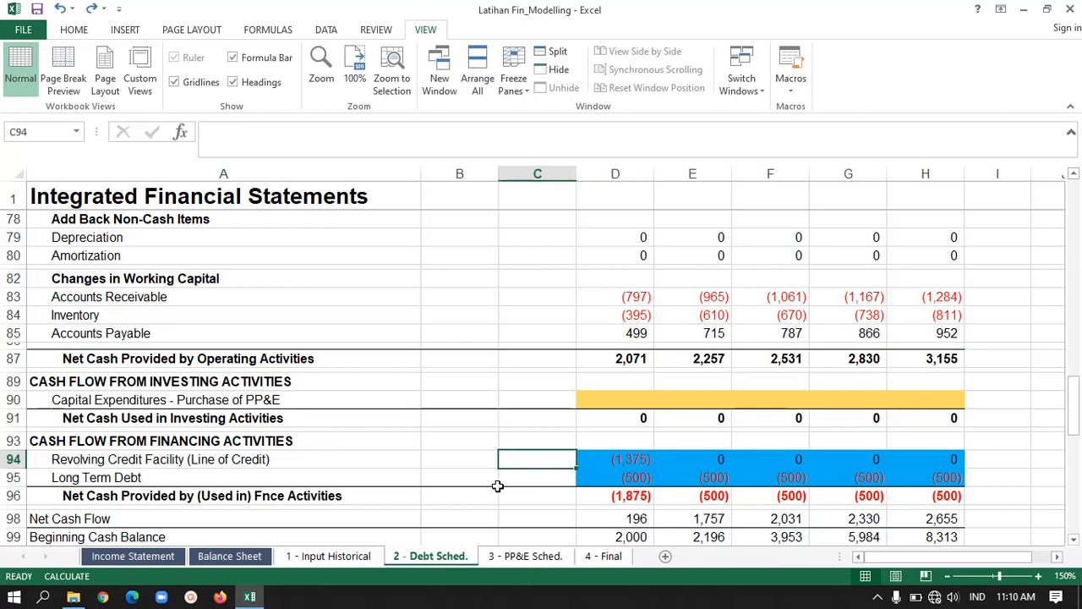
pyautogui.press('Right')
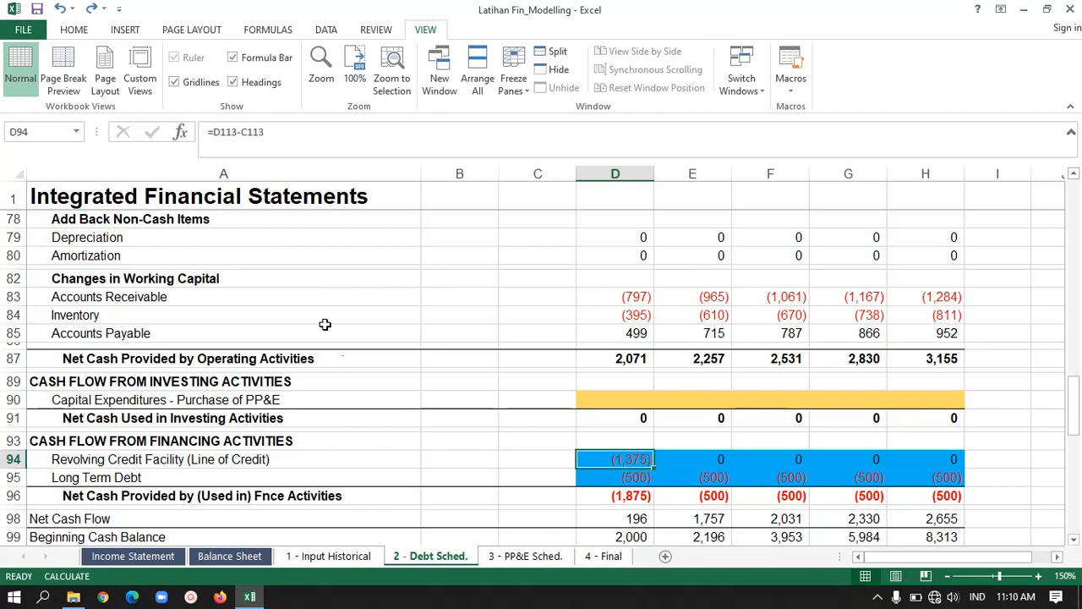
pyautogui.click(288, 139)
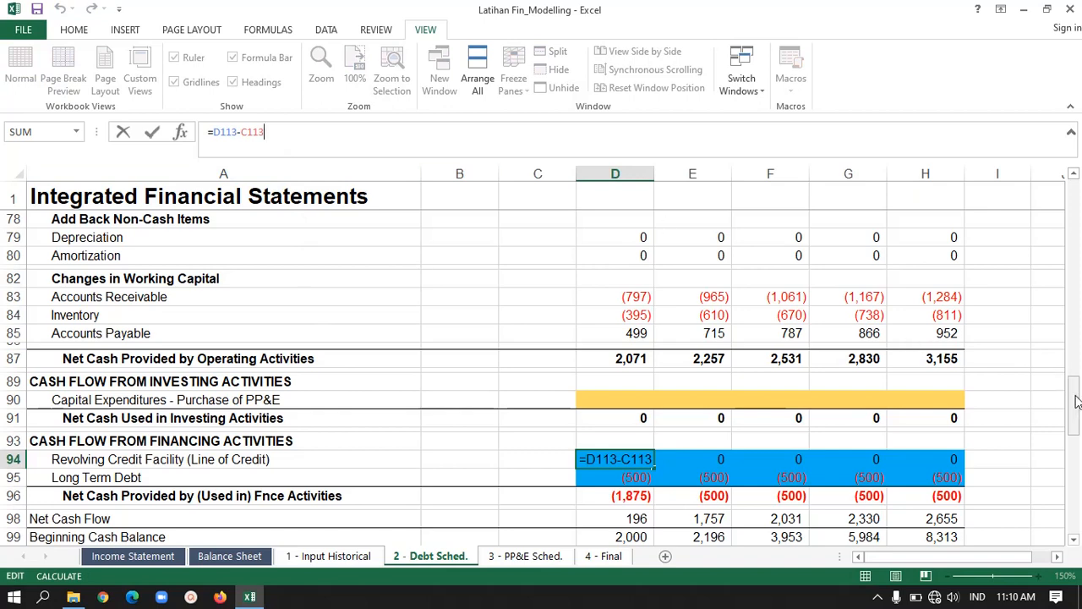
pyautogui.moveTo(1075, 398); pyautogui.dragTo(1076, 457)
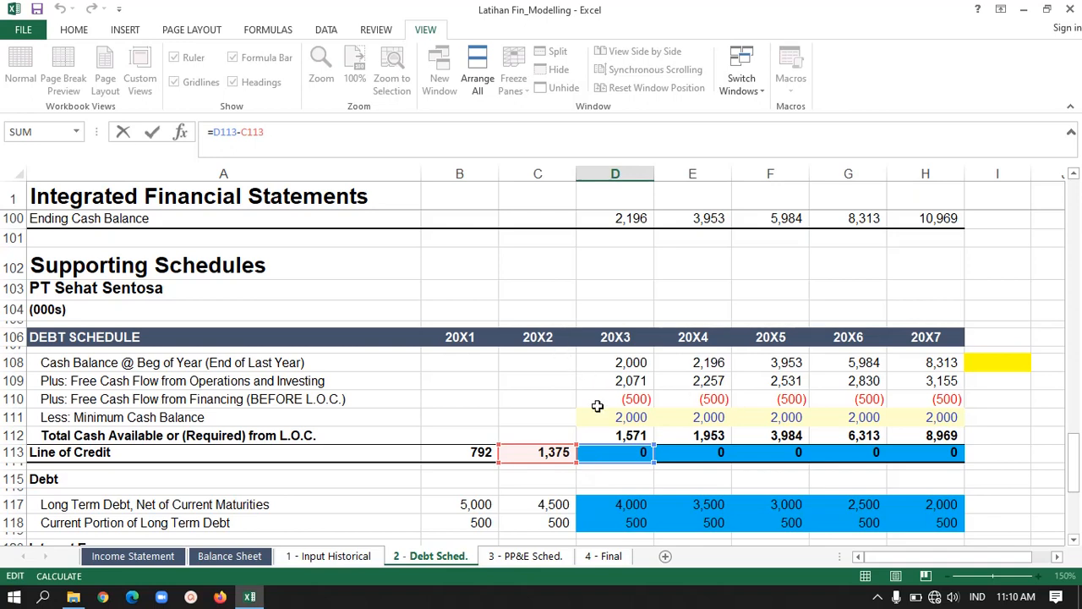
pyautogui.press('Return')
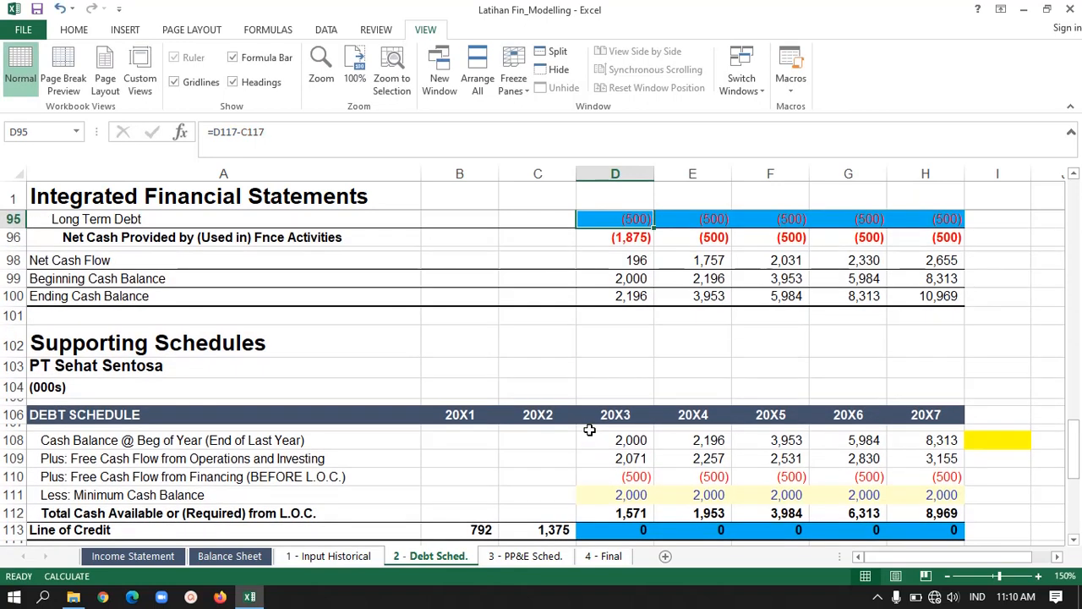
# - Review the Revolving Credit Facility (Line of Credit) formulas across 20X3 to 20X7 in the cash flow statement
pyautogui.press('Up')
pyautogui.press('Up')
pyautogui.press('Up')
pyautogui.press('Down')
pyautogui.press('Down')
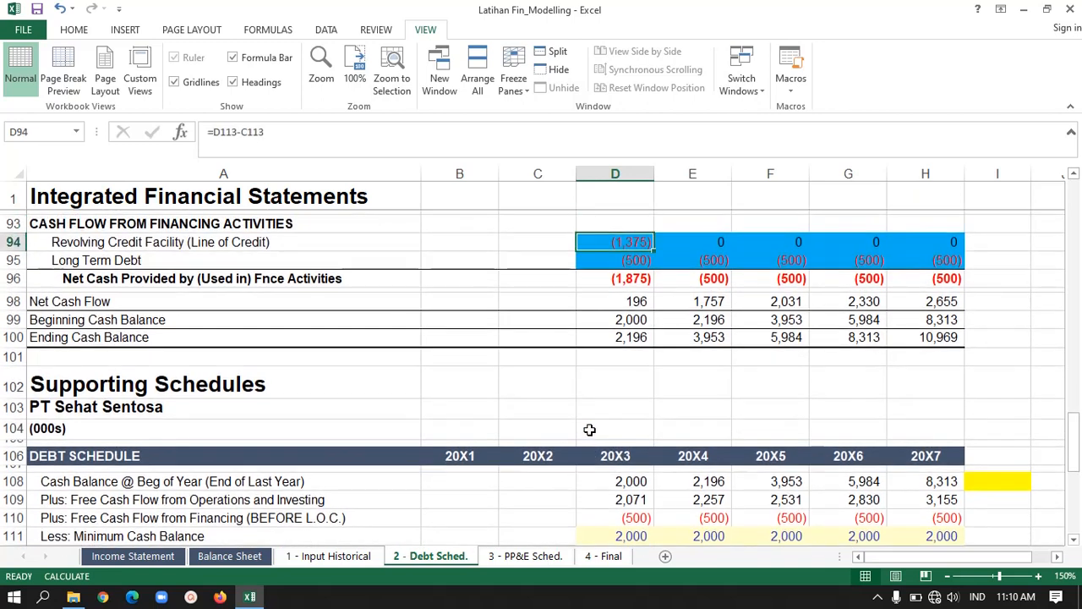
pyautogui.press('Right')
pyautogui.press('Left')
pyautogui.press('Right')
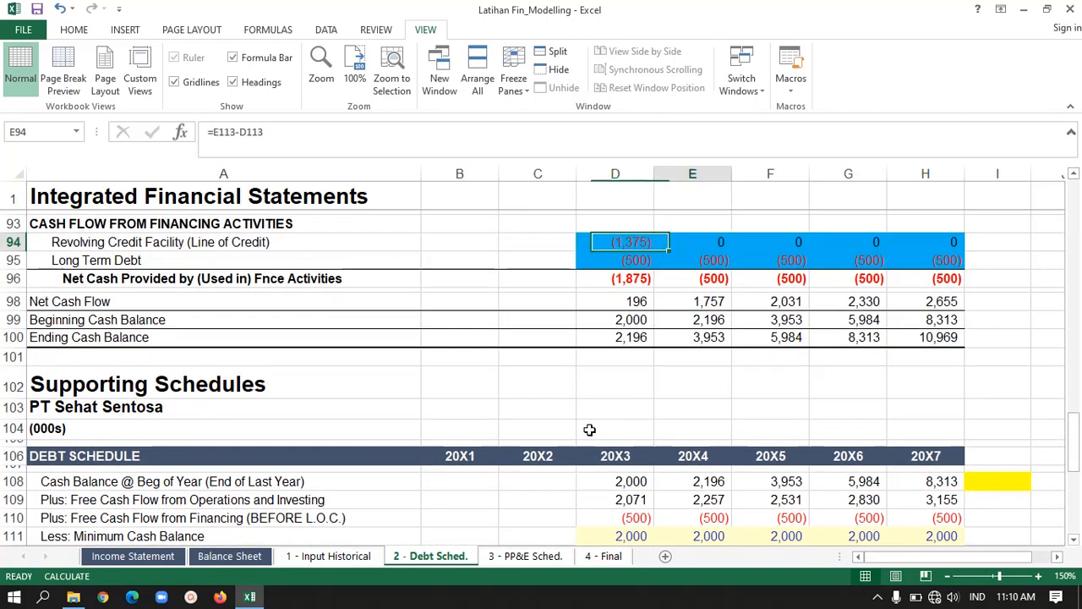
pyautogui.press('Right')
pyautogui.press('Right')
pyautogui.press('Right')
pyautogui.press('Right')
pyautogui.press('Left')
pyautogui.press('Left')
pyautogui.press('Left')
pyautogui.press('Left')
pyautogui.press('Left')
pyautogui.press('Left')
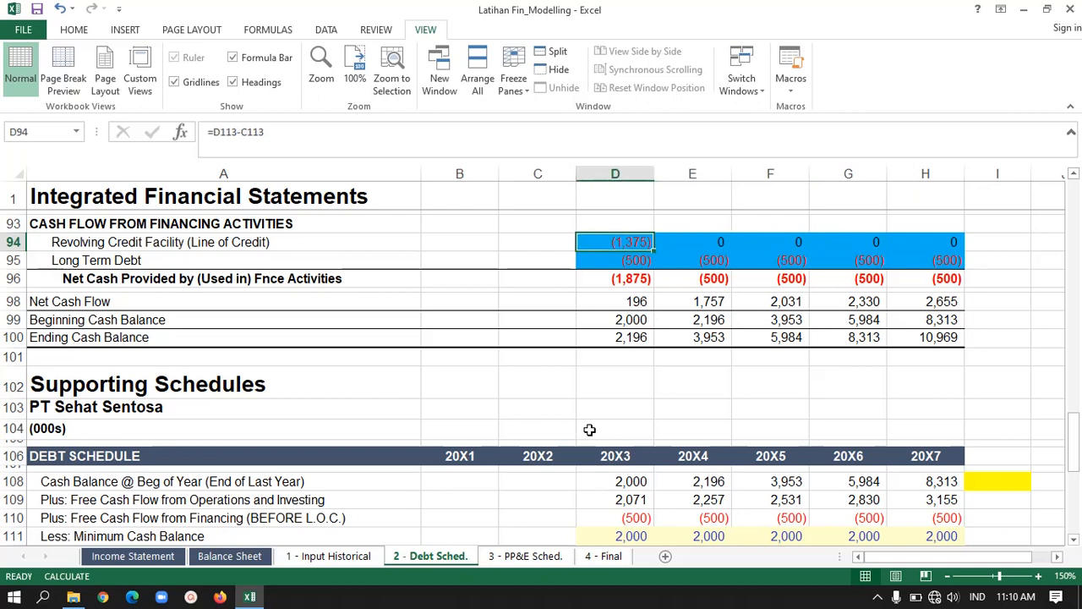
# - Examine the cash flow statement from Net Cash Provided by Operating Activities down through the investing activities
pyautogui.press('Right')
pyautogui.press('Up')
pyautogui.press('Up')
pyautogui.press('Up')
pyautogui.press('Up')
pyautogui.press('Up')
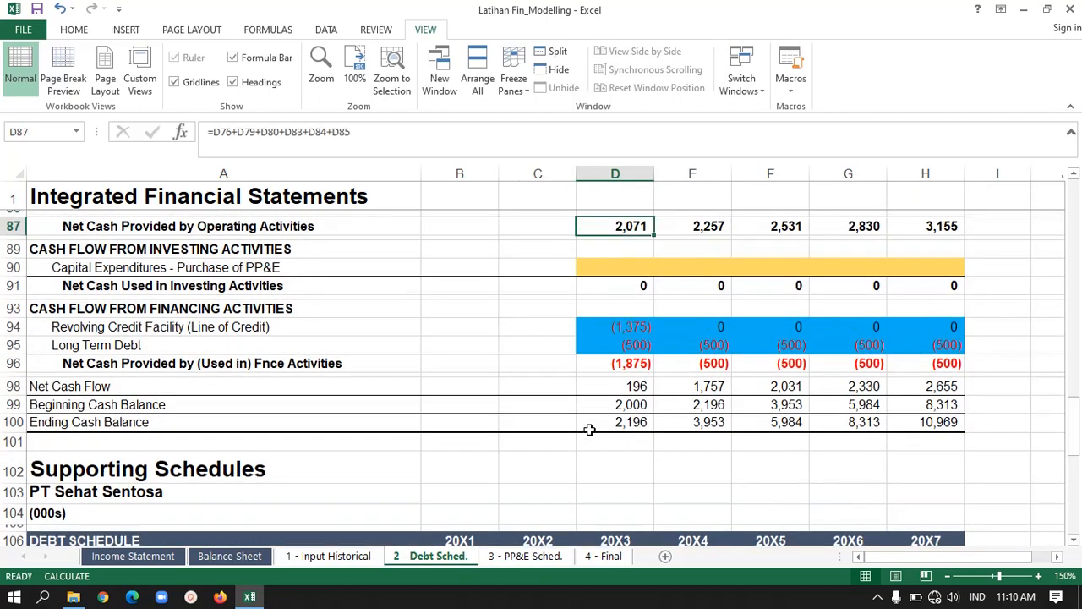
pyautogui.press('Down')
pyautogui.press('Down')
pyautogui.press('Down')
pyautogui.press('Down')
pyautogui.press('Right')
pyautogui.press('Right')
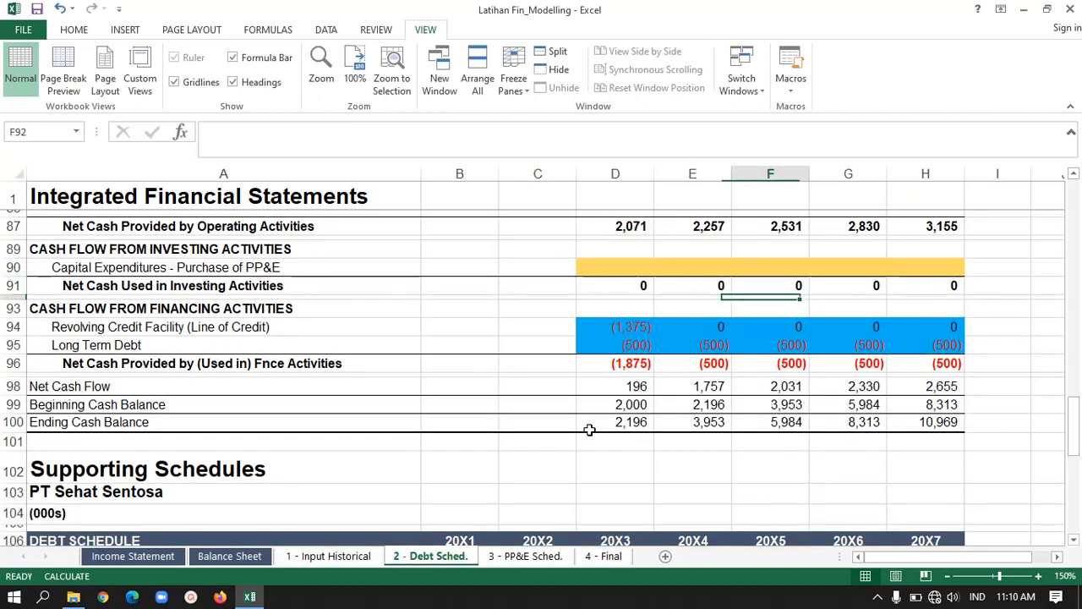
# - Check the later-year Revolving Credit Facility formulas and the Net Cash Provided by (Used in) Financing Activities totals
pyautogui.press('Down')
pyautogui.press('Left')
pyautogui.press('Down')
pyautogui.press('Right')
pyautogui.press('Right')
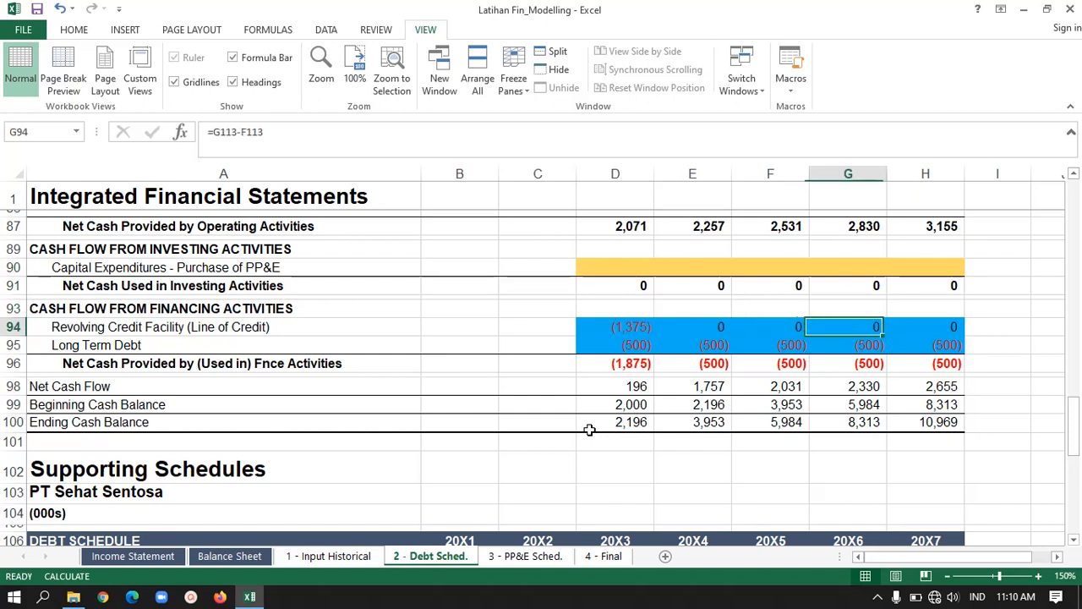
pyautogui.press('Left')
pyautogui.press('Right')
pyautogui.press('Right')
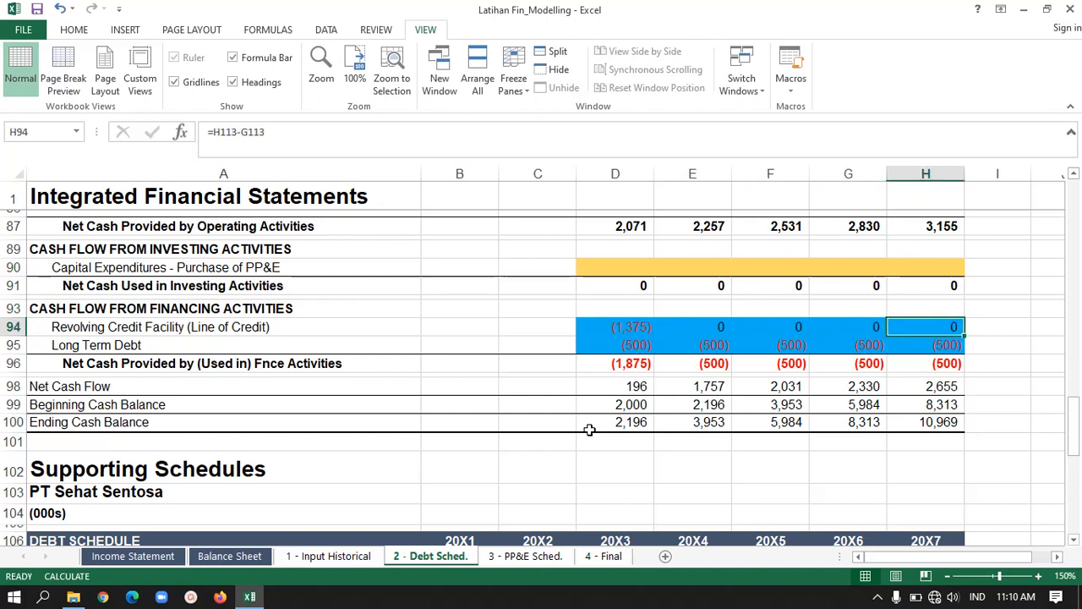
pyautogui.press('Left')
pyautogui.press('Left')
pyautogui.press('Left')
pyautogui.press('Right')
pyautogui.press('Right')
pyautogui.press('Right')
pyautogui.press('Down')
pyautogui.press('Down')
pyautogui.press('Left')
pyautogui.press('Left')
pyautogui.press('Left')
pyautogui.press('Left')
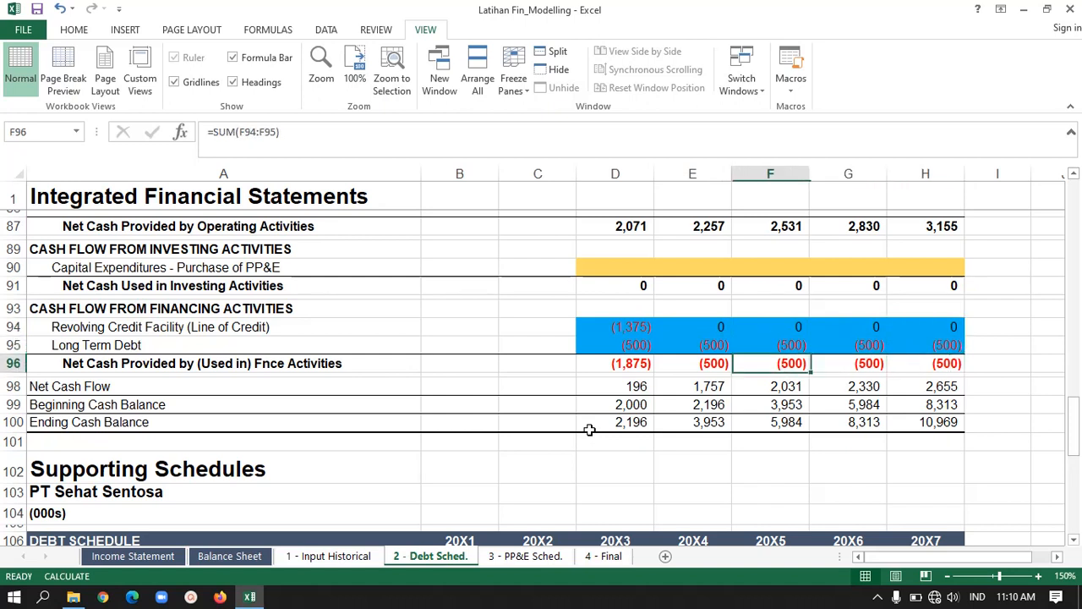
# - Inspect the 20X3 Long Term Debt formula in the cash flow statement and the debt schedule cells it references
pyautogui.press('Up')
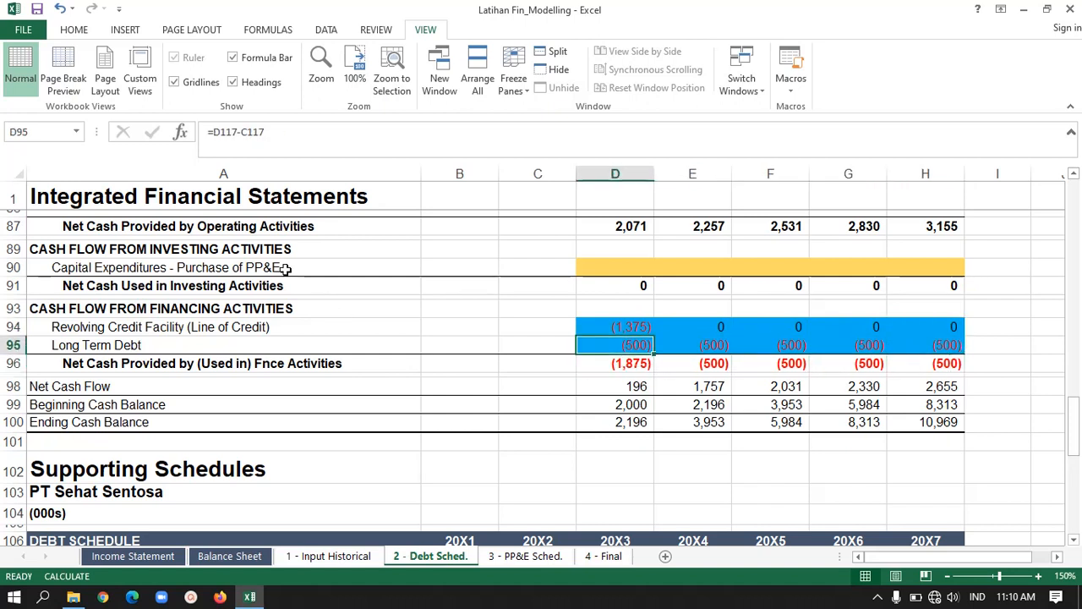
pyautogui.click(330, 145)
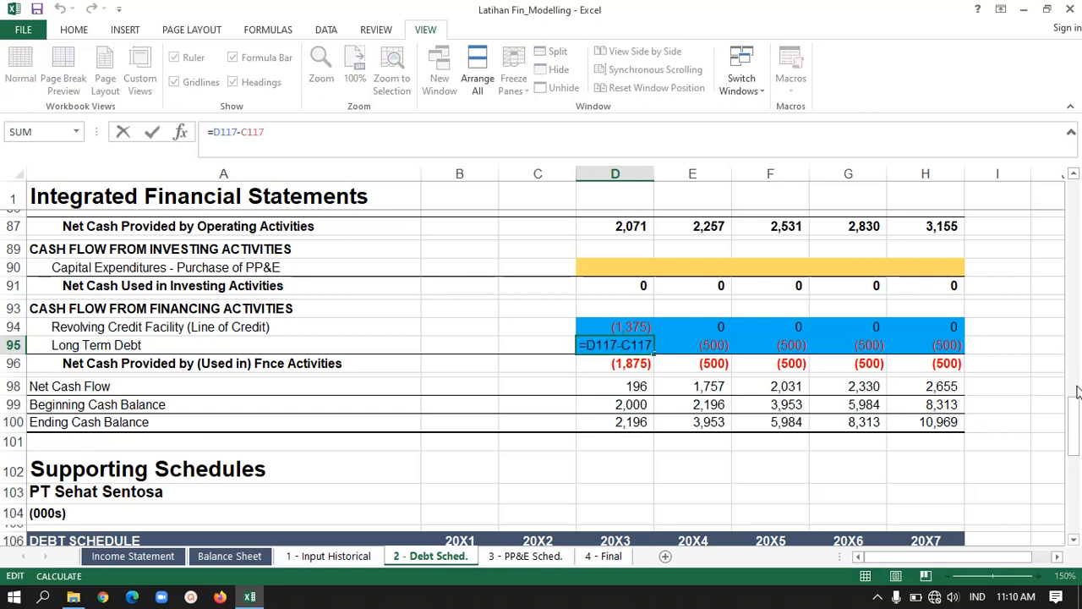
pyautogui.moveTo(1078, 391); pyautogui.dragTo(1078, 461)
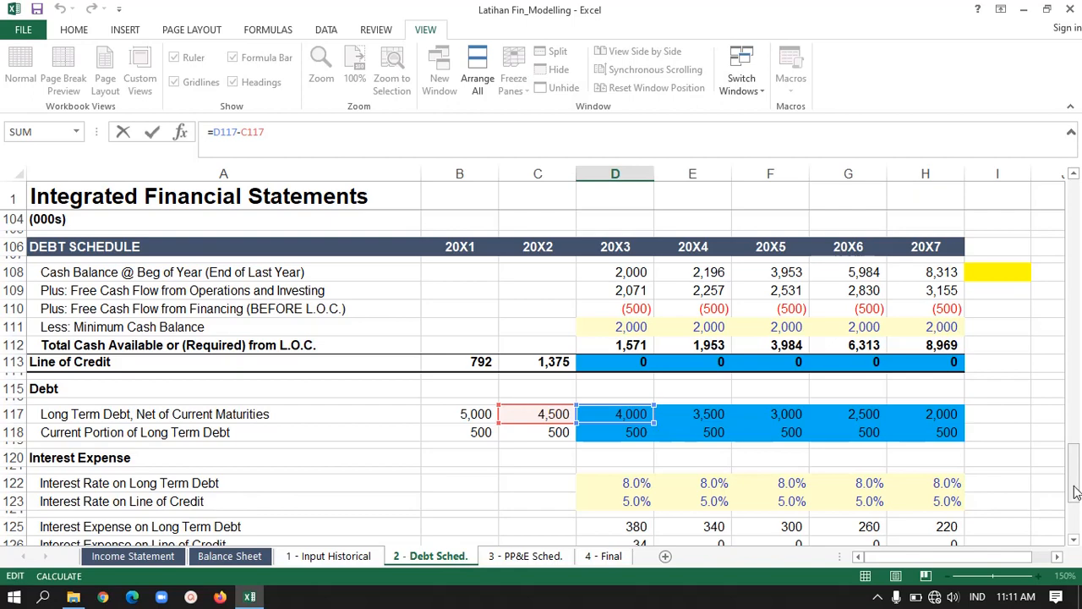
pyautogui.moveTo(1073, 466); pyautogui.dragTo(1070, 399)
pyautogui.press('Escape')
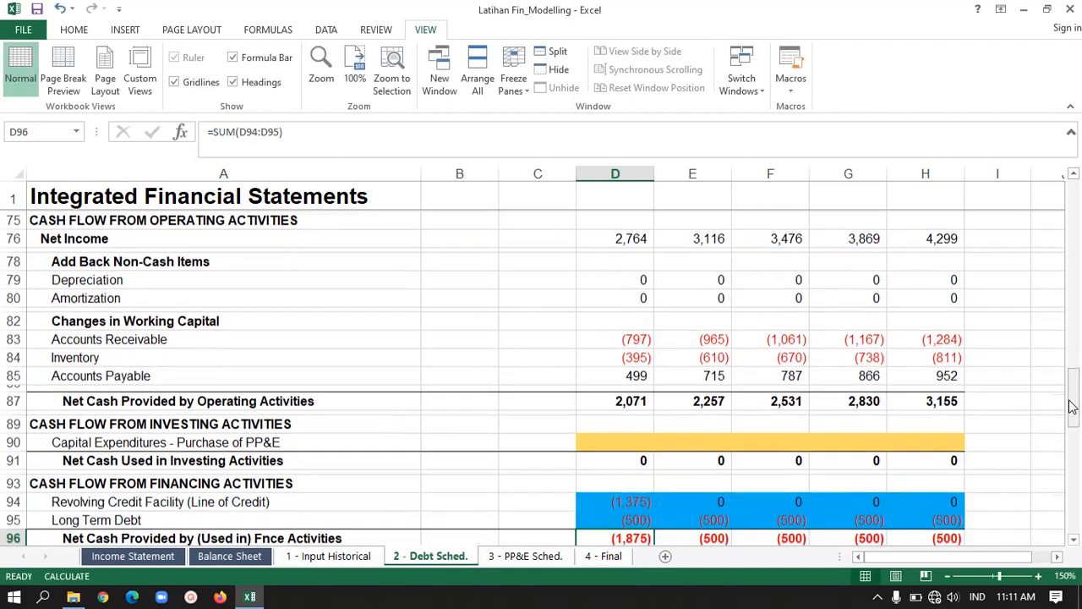
# - Review the cash flow statement's Long Term Debt formulas across 20X3 to 20X7, then bring the debt schedule back into view
pyautogui.press('Up')
pyautogui.press('Right')
pyautogui.press('Left')
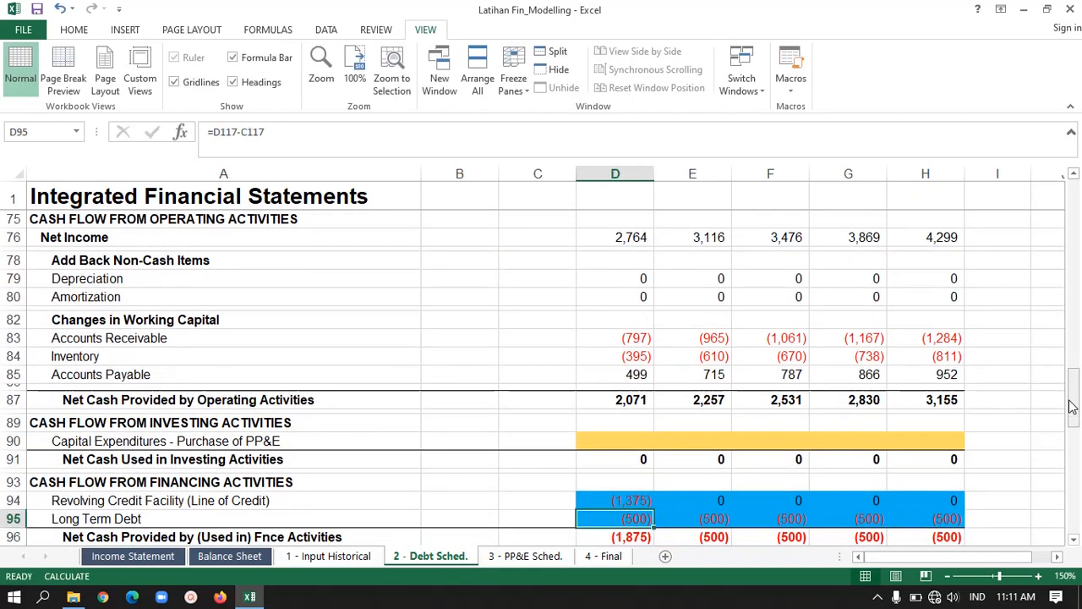
pyautogui.press('Right')
pyautogui.press('Right')
pyautogui.press('Right')
pyautogui.press('Right')
pyautogui.press('Left')
pyautogui.press('Left')
pyautogui.press('Left')
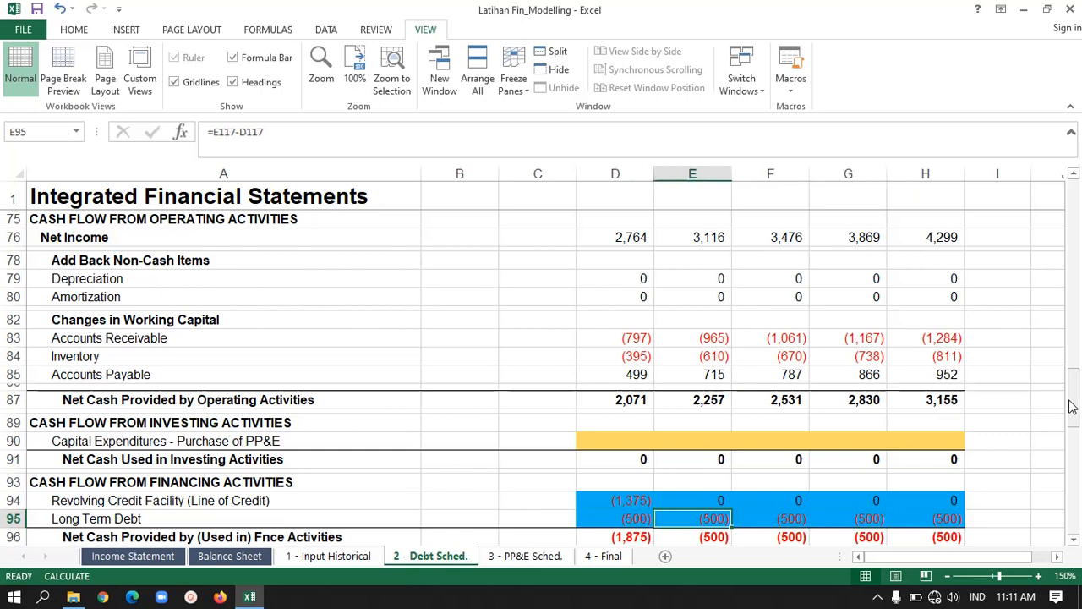
pyautogui.press('Left')
pyautogui.hotkey('shift', 'Right')
pyautogui.hotkey('shift', 'Right')
pyautogui.hotkey('shift', 'Right')
pyautogui.hotkey('shift', 'Right')
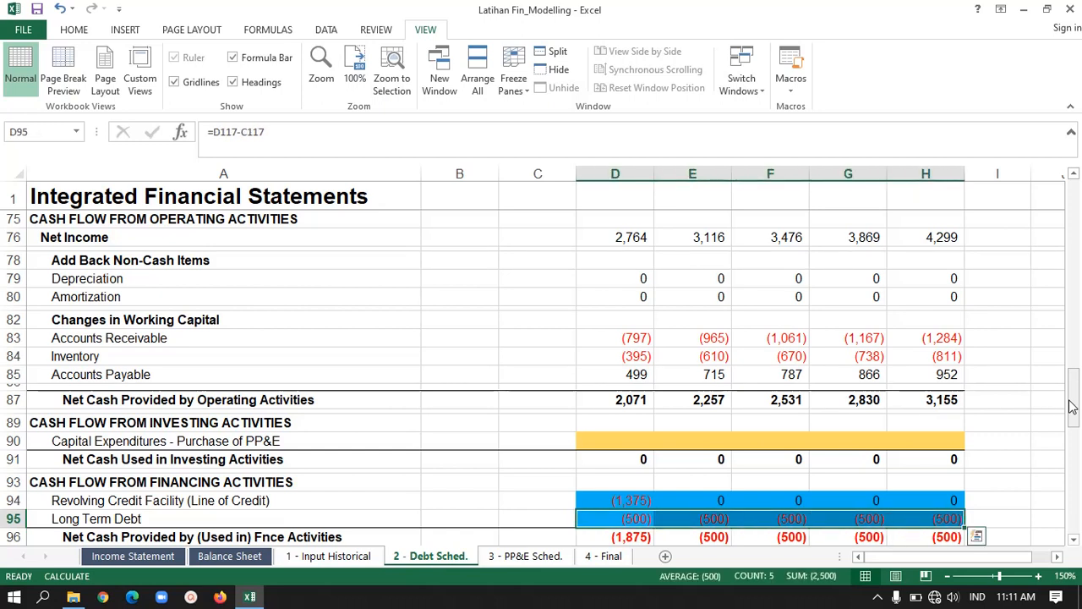
pyautogui.click(1049, 501)
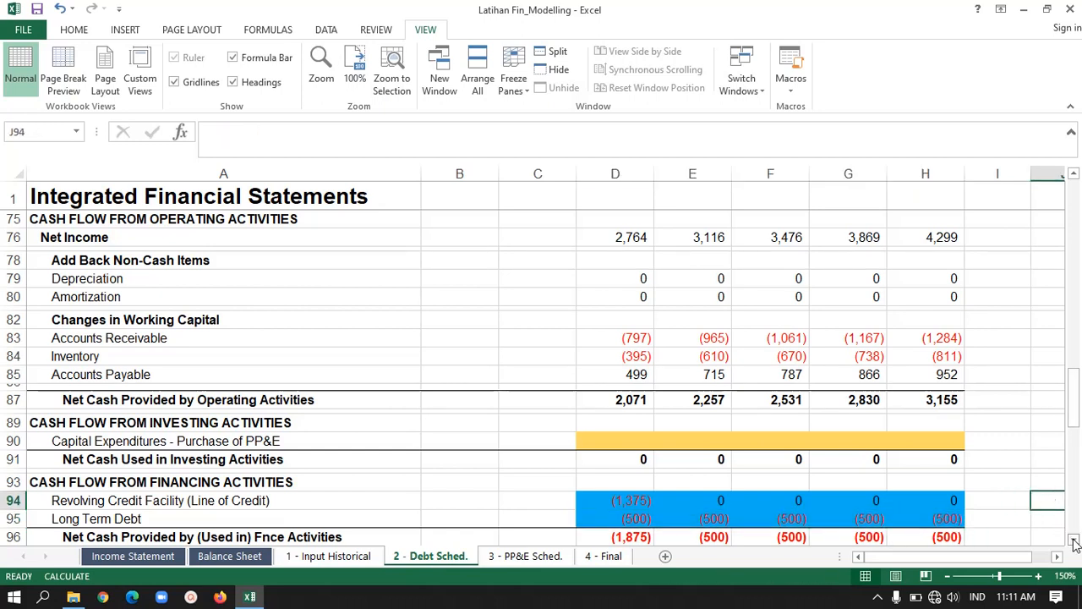
pyautogui.scroll(-6, 1075, 543)
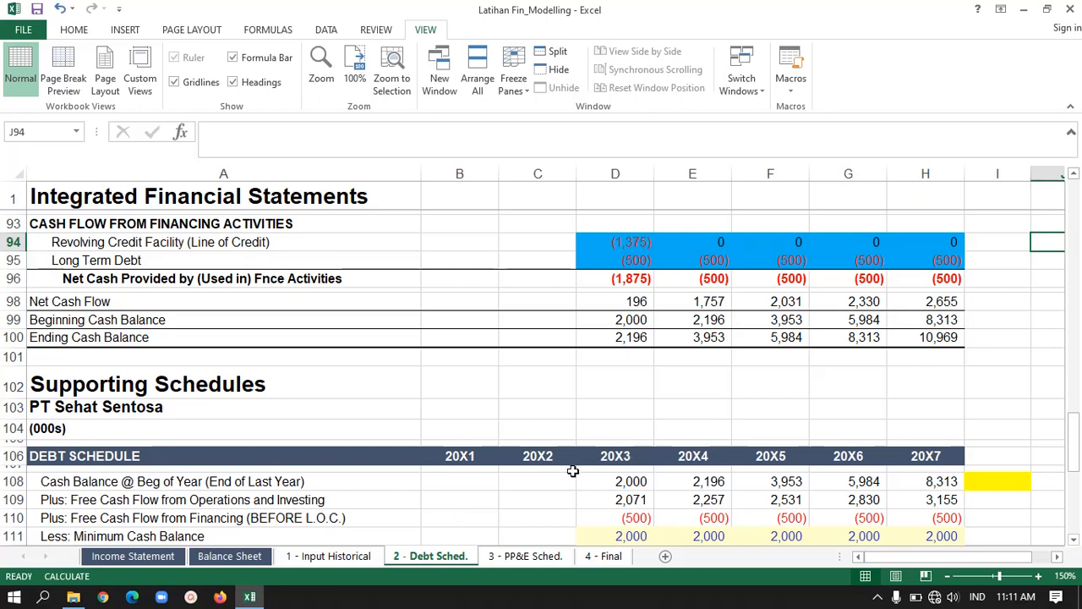
# - Switch to the 3 - PP&E Sched. sheet and review its income statement from Revenue to Operating Income (EBIT)
pyautogui.click(530, 566)
pyautogui.click(526, 332)
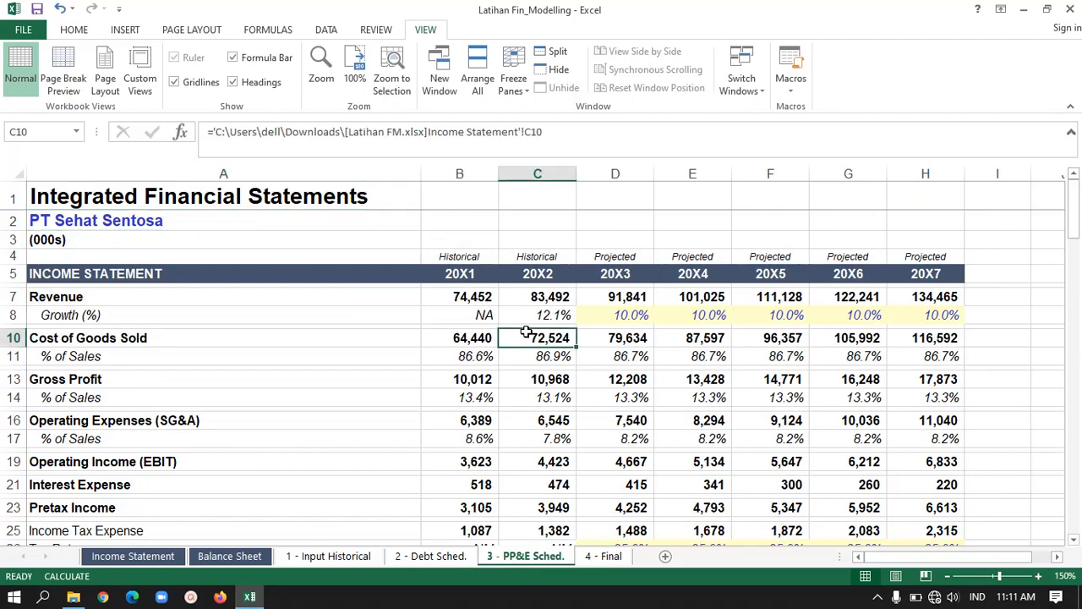
pyautogui.press('Up')
pyautogui.press('Up')
pyautogui.press('Up')
pyautogui.press('Up')
pyautogui.press('Up')
pyautogui.press('Up')
pyautogui.press('Up')
pyautogui.press('Up')
pyautogui.press('Up')
pyautogui.press('Down')
pyautogui.press('Down')
pyautogui.press('Down')
pyautogui.press('Down')
pyautogui.press('Down')
pyautogui.press('Down')
pyautogui.press('Down')
pyautogui.press('Down')
pyautogui.press('Down')
pyautogui.press('Down')
pyautogui.press('Down')
pyautogui.press('Down')
pyautogui.press('Down')
pyautogui.press('Down')
pyautogui.press('Down')
pyautogui.press('Down')
pyautogui.press('Down')
pyautogui.press('Down')
pyautogui.press('Down')
pyautogui.press('Down')
pyautogui.press('Down')
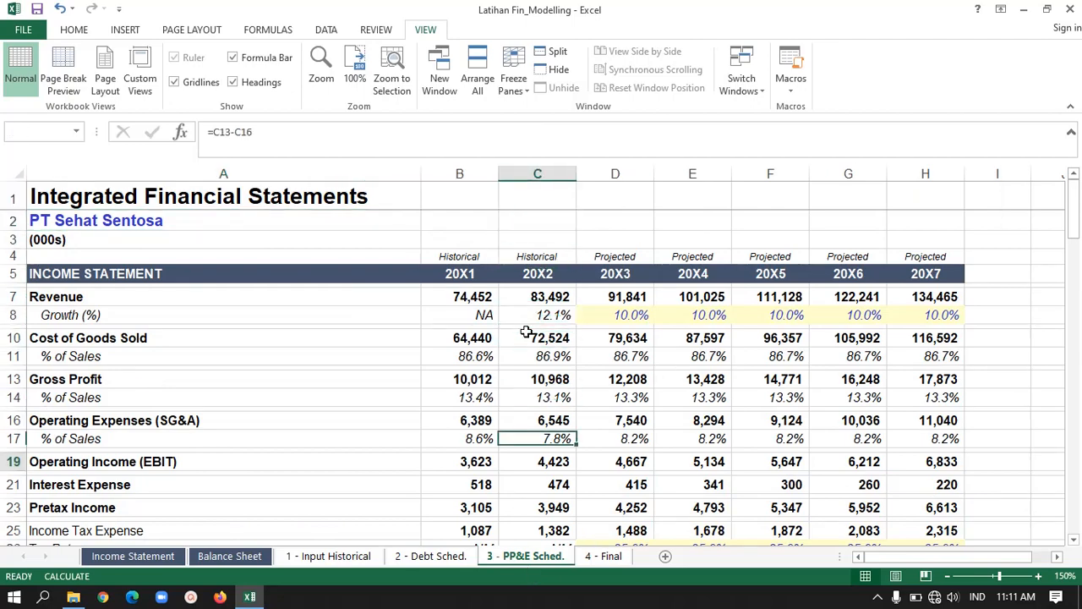
# - Review the rest of the PP&E sheet's income statement down to the Depreciation, Amortization and EBITDA rows
pyautogui.press('Up')
pyautogui.press('Up')
pyautogui.press('Up')
pyautogui.press('Up')
pyautogui.press('Up')
pyautogui.press('Up')
pyautogui.press('Up')
pyautogui.press('Up')
pyautogui.press('Up')
pyautogui.press('Up')
pyautogui.press('Up')
pyautogui.press('Up')
pyautogui.press('Up')
pyautogui.press('Up')
pyautogui.press('Up')
pyautogui.press('Up')
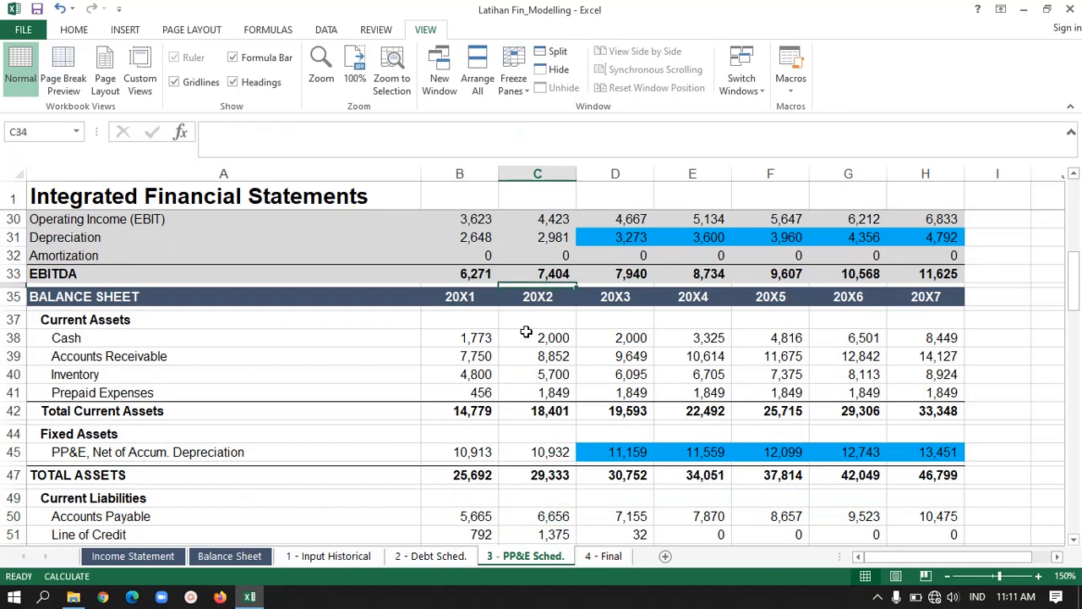
# - Review the PP&E sheet's balance sheet from Current Assets down to Long Term Debt, Net of Current Maturities
pyautogui.press('Down')
pyautogui.press('Down')
pyautogui.press('Down')
pyautogui.press('Down')
pyautogui.press('Down')
pyautogui.press('Down')
pyautogui.press('Down')
pyautogui.press('Down')
pyautogui.press('Down')
pyautogui.press('Down')
pyautogui.press('Down')
pyautogui.press('Down')
pyautogui.press('Down')
pyautogui.press('Down')
pyautogui.press('Down')
pyautogui.press('Down')
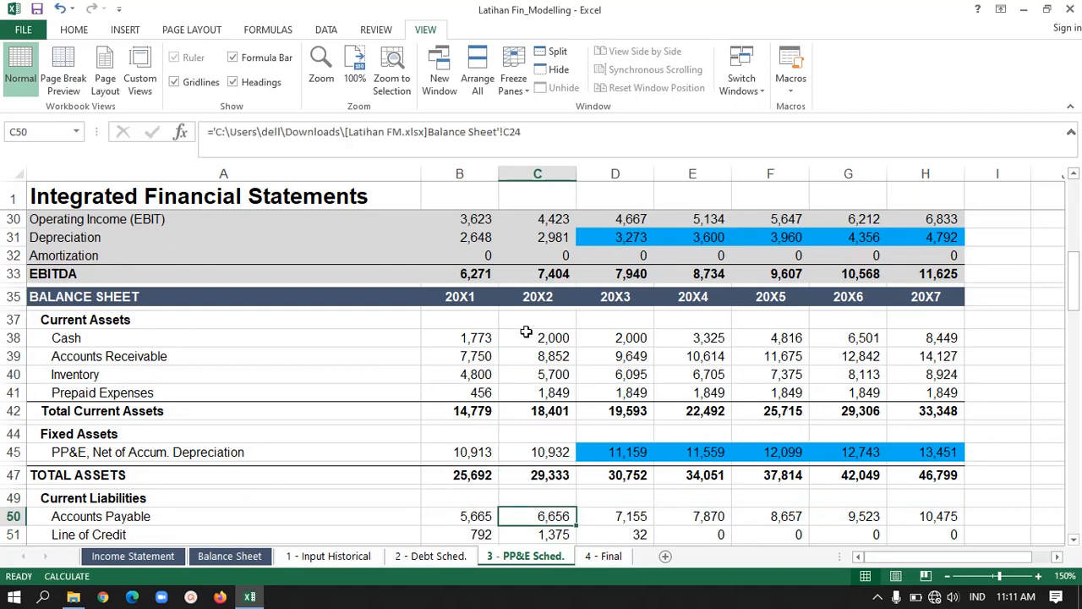
pyautogui.press('Down')
pyautogui.press('Down')
pyautogui.press('Down')
pyautogui.press('Down')
pyautogui.press('Down')
pyautogui.press('Down')
pyautogui.press('Left')
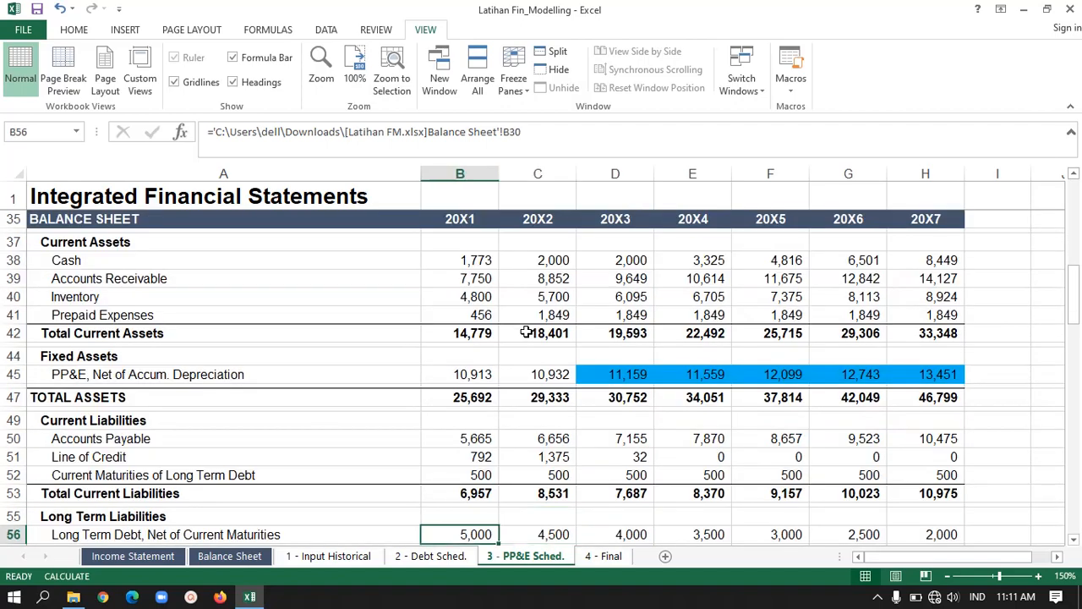
# - Recheck the balance sheet's liabilities, then review its equity section down to the Check row
pyautogui.press('Left')
pyautogui.press('Up')
pyautogui.press('Up')
pyautogui.press('Up')
pyautogui.press('Up')
pyautogui.press('Up')
pyautogui.press('Up')
pyautogui.press('Up')
pyautogui.press('Up')
pyautogui.press('Up')
pyautogui.press('Down')
pyautogui.press('Down')
pyautogui.press('Down')
pyautogui.press('Down')
pyautogui.press('Down')
pyautogui.press('Down')
pyautogui.press('Down')
pyautogui.press('Down')
pyautogui.press('Down')
pyautogui.press('Down')
pyautogui.press('Down')
pyautogui.press('Down')
pyautogui.press('Down')
pyautogui.press('Down')
pyautogui.press('Down')
pyautogui.press('Down')
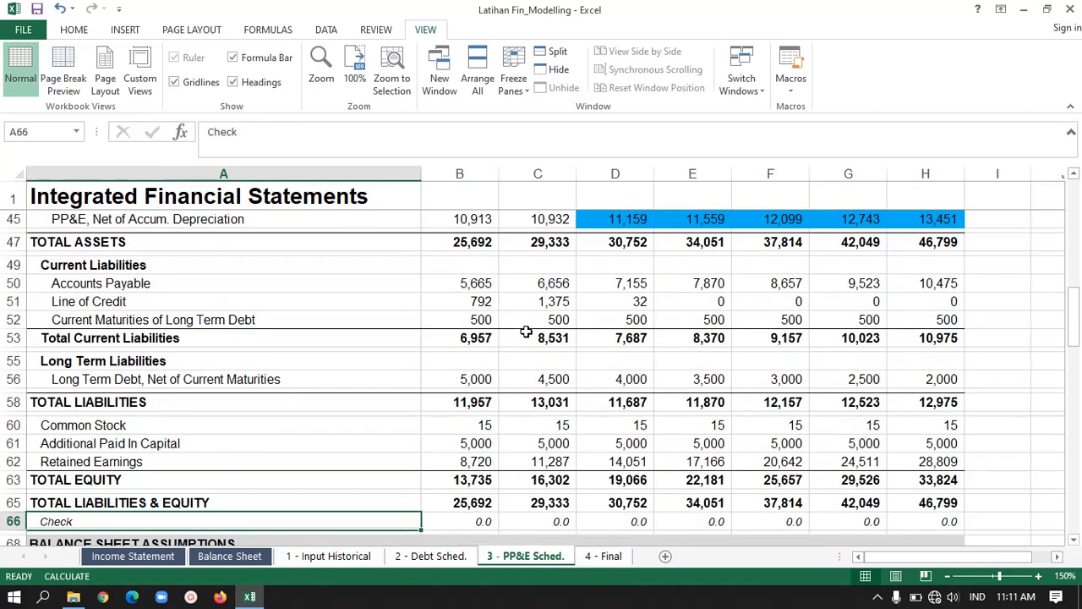
# - Review the balance sheet assumptions and cash flow statement down to the start of the Debt Schedule
pyautogui.press('Down')
pyautogui.press('Down')
pyautogui.press('Down')
pyautogui.press('Down')
pyautogui.press('Down')
pyautogui.press('Down')
pyautogui.press('Down')
pyautogui.press('Down')
pyautogui.press('Down')
pyautogui.press('Down')
pyautogui.press('Down')
pyautogui.press('Down')
pyautogui.press('Down')
pyautogui.press('Down')
pyautogui.press('Down')
pyautogui.press('Down')
pyautogui.press('Down')
pyautogui.press('Down')
pyautogui.press('Down')
pyautogui.press('Down')
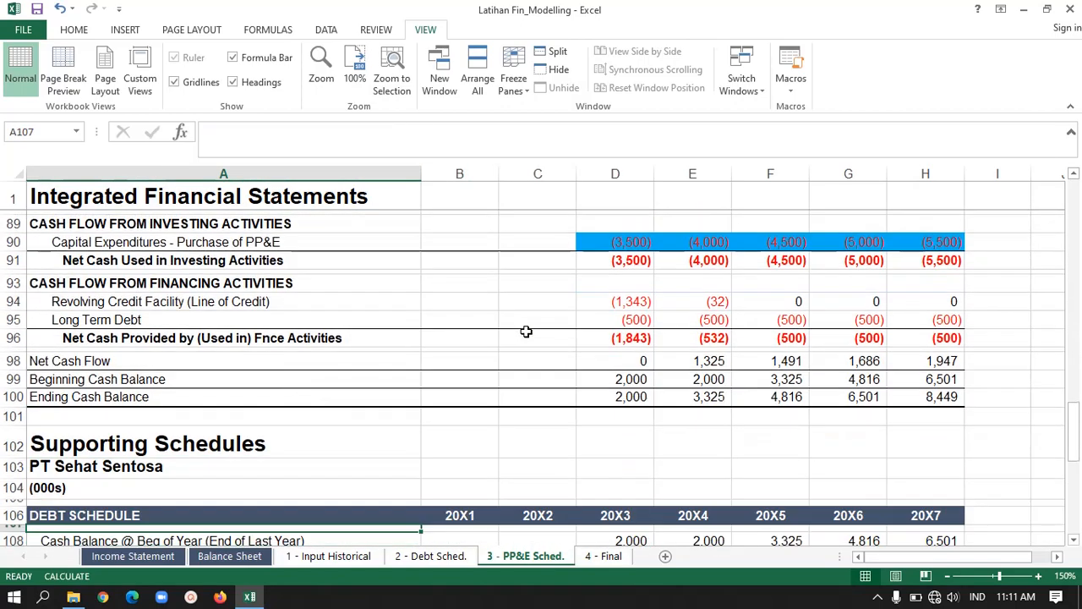
# - Review the supporting schedules from the Debt Schedule through the end of the PP&E Schedule
pyautogui.press('Down')
pyautogui.press('Down')
pyautogui.press('Down')
pyautogui.press('Down')
pyautogui.press('Down')
pyautogui.press('Down')
pyautogui.press('Down')
pyautogui.press('Down')
pyautogui.press('Down')
pyautogui.press('Down')
pyautogui.press('Down')
pyautogui.press('Down')
pyautogui.press('Down')
pyautogui.press('Down')
pyautogui.press('Down')
pyautogui.press('Down')
pyautogui.press('Down')
pyautogui.press('Down')
pyautogui.press('Down')
pyautogui.press('Down')
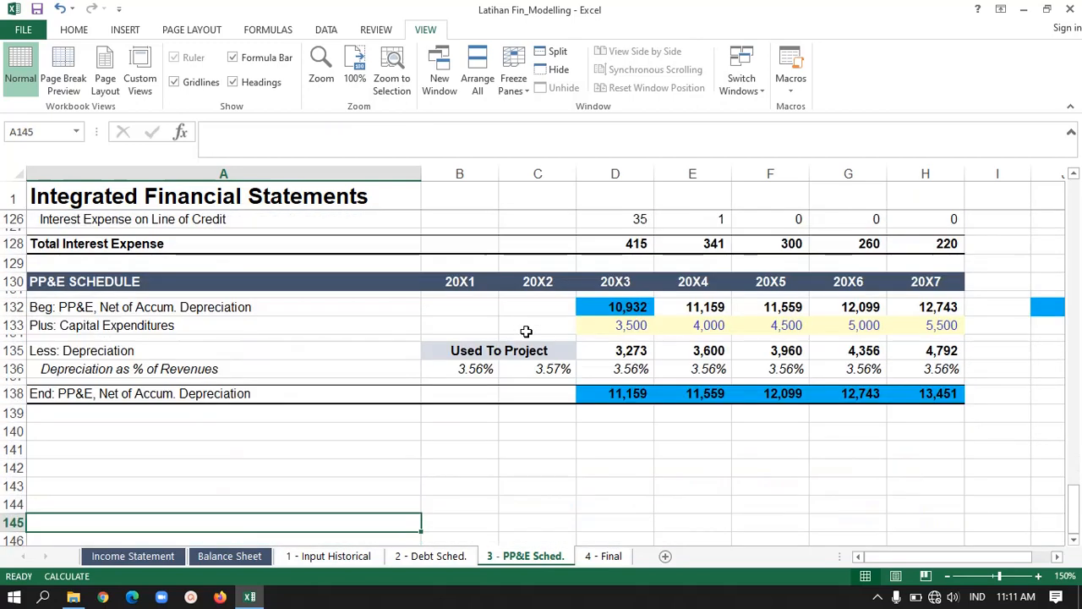
# - Look over the PP&E Schedule's projected years from ending PP&E back up to the Total Interest Expense row
pyautogui.press('Right')
pyautogui.press('Right')
pyautogui.press('Right')
pyautogui.press('Right')
pyautogui.press('Right')
pyautogui.press('Right')
pyautogui.press('Up')
pyautogui.press('Up')
pyautogui.press('Up')
pyautogui.press('Up')
pyautogui.press('Up')
pyautogui.press('Up')
pyautogui.press('Up')
pyautogui.press('Up')
pyautogui.press('Up')
pyautogui.press('Up')
pyautogui.press('Up')
pyautogui.press('Up')
pyautogui.press('Up')
pyautogui.press('Up')
pyautogui.press('Up')
pyautogui.press('Up')
pyautogui.press('Up')
pyautogui.press('Up')
pyautogui.press('Left')
pyautogui.press('Left')
pyautogui.press('Left')
pyautogui.press('Left')
pyautogui.press('Left')
pyautogui.press('Left')
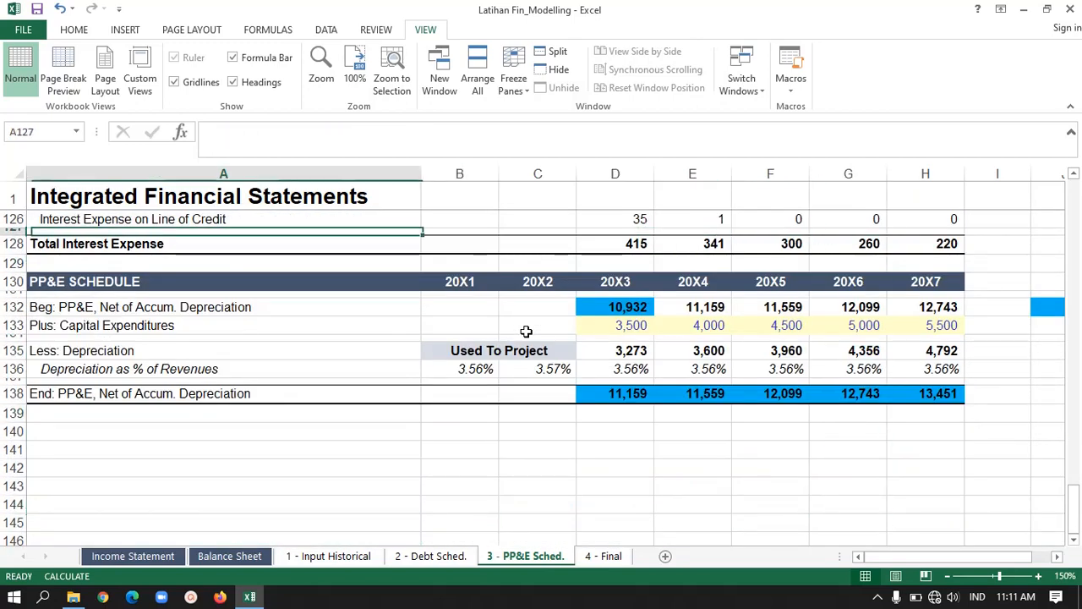
# - Revisit the Debt Schedule's long-term debt and interest rows, then return to the End: PP&E, Net of Accum. Depreciation row
pyautogui.press('Up')
pyautogui.press('Up')
pyautogui.press('Up')
pyautogui.press('Up')
pyautogui.press('Up')
pyautogui.press('Up')
pyautogui.press('Up')
pyautogui.press('Up')
pyautogui.press('Up')
pyautogui.press('Up')
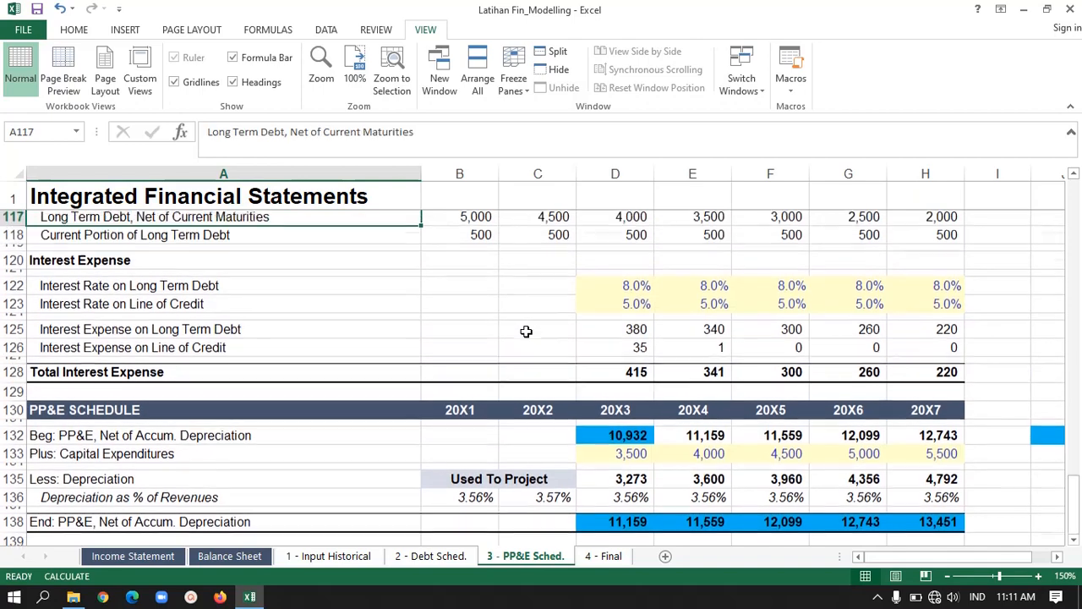
pyautogui.press('Up')
pyautogui.press('Up')
pyautogui.press('Up')
pyautogui.press('Up')
pyautogui.press('Up')
pyautogui.press('Up')
pyautogui.press('Up')
pyautogui.press('Down')
pyautogui.press('Down')
pyautogui.press('Down')
pyautogui.press('Down')
pyautogui.press('Down')
pyautogui.press('Down')
pyautogui.press('Down')
pyautogui.press('Down')
pyautogui.press('Down')
pyautogui.press('Down')
pyautogui.press('Down')
pyautogui.press('Down')
pyautogui.press('Down')
pyautogui.press('Down')
pyautogui.press('Down')
pyautogui.press('Down')
pyautogui.press('Down')
pyautogui.press('Down')
pyautogui.press('Down')
pyautogui.press('Down')
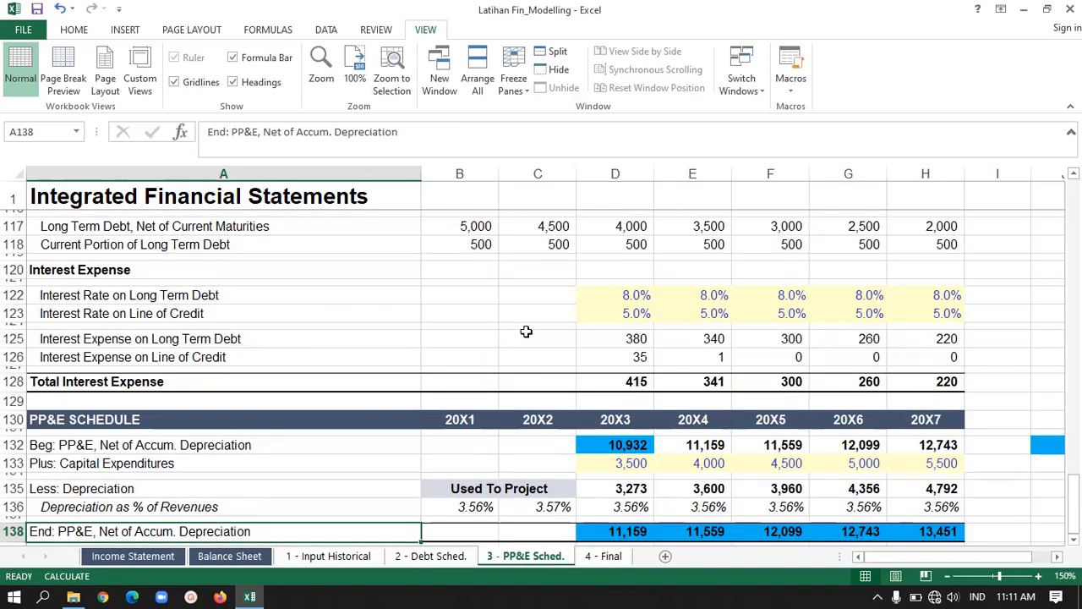
# - Look over the PP&E Schedule from the End: PP&E row up to its header and across the projected years 20X3 to 20X7
pyautogui.press('Down')
pyautogui.press('Up')
pyautogui.press('Up')
pyautogui.press('Up')
pyautogui.press('Up')
pyautogui.press('Up')
pyautogui.press('Up')
pyautogui.press('Up')
pyautogui.press('Up')
pyautogui.press('Up')
pyautogui.press('Up')
pyautogui.press('Down')
pyautogui.press('Down')
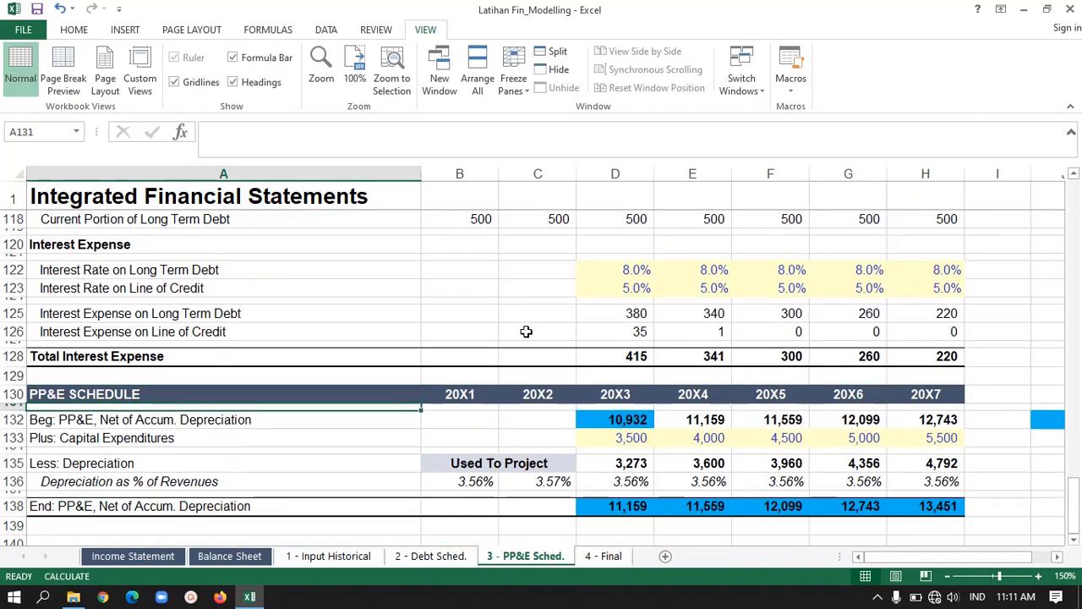
pyautogui.press('Up')
pyautogui.press('Right')
pyautogui.press('Right')
pyautogui.press('Right')
pyautogui.press('Down')
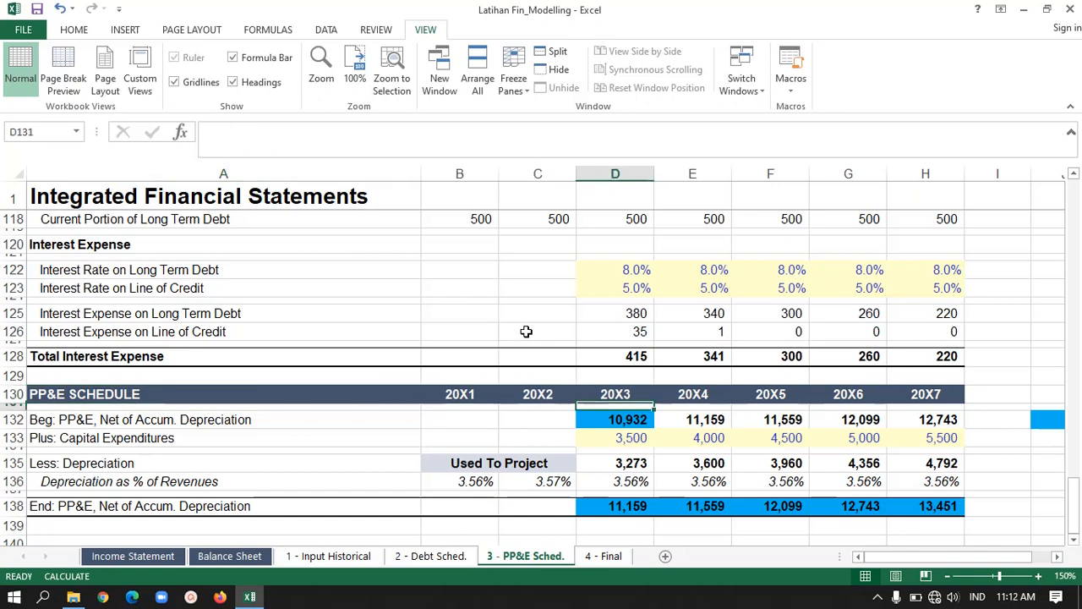
pyautogui.press('Right')
pyautogui.press('Right')
pyautogui.press('Right')
pyautogui.press('Right')
pyautogui.press('Left')
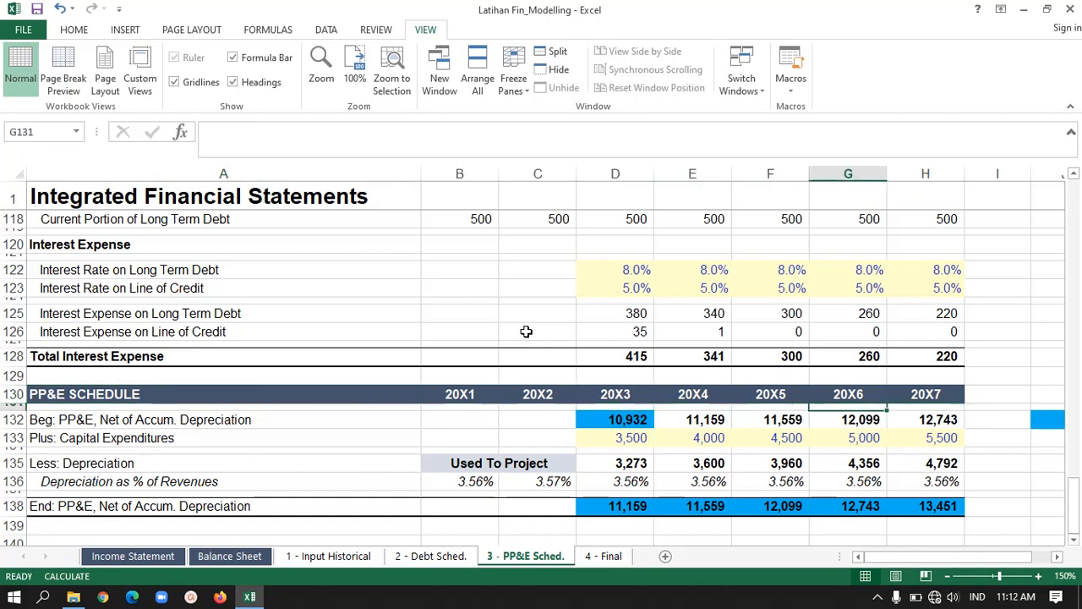
# - Trace the 20X3 Beg: PP&E, Net of Accum. Depreciation formula to its source cell in the balance sheet's Fixed Assets section
pyautogui.press('Down')
pyautogui.press('Left')
pyautogui.press('Left')
pyautogui.press('Left')
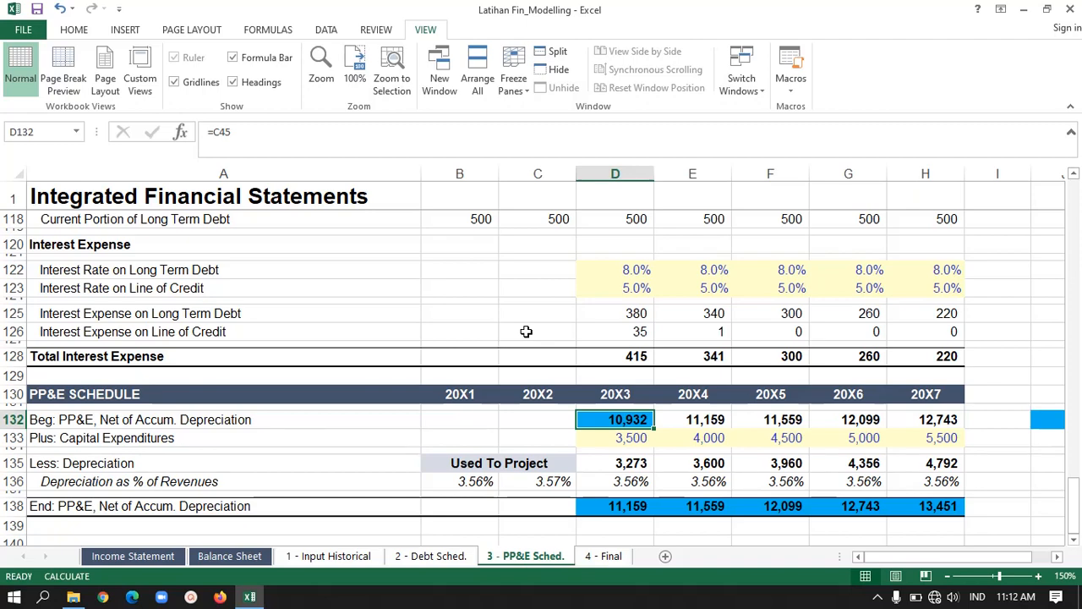
pyautogui.hotkey('ctrl', '[')
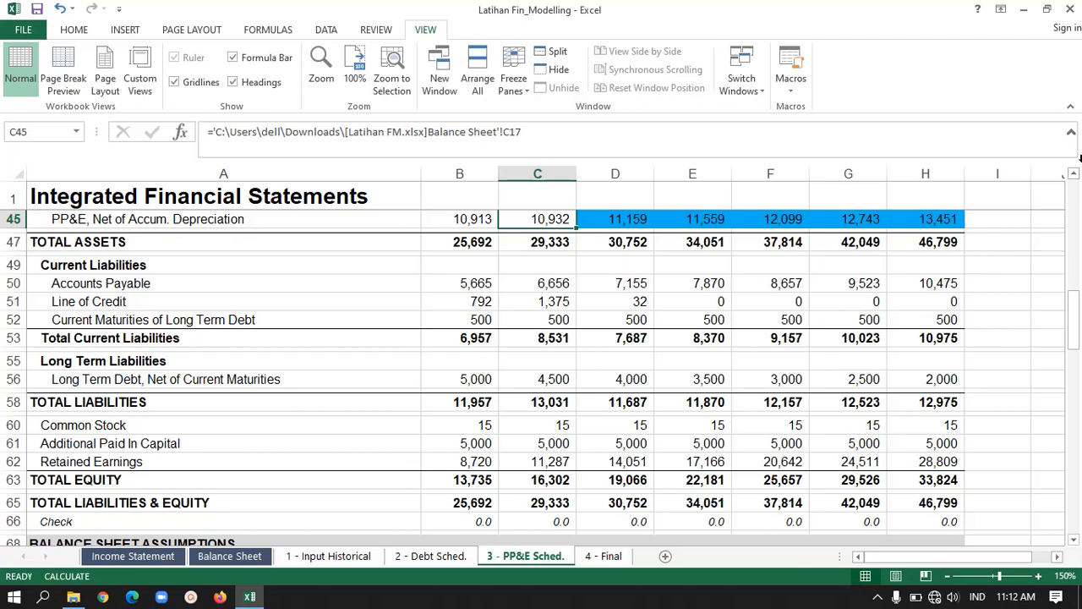
pyautogui.click(1074, 175)
pyautogui.click(1073, 175)
pyautogui.click(1074, 175)
pyautogui.click(1074, 175)
pyautogui.click(1073, 175)
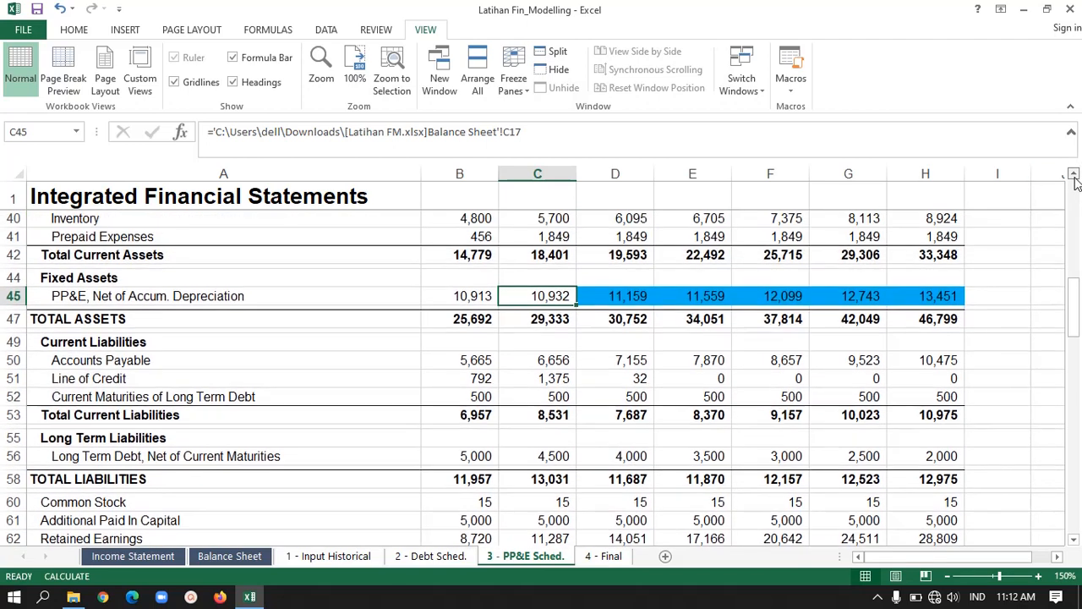
pyautogui.click(1073, 175)
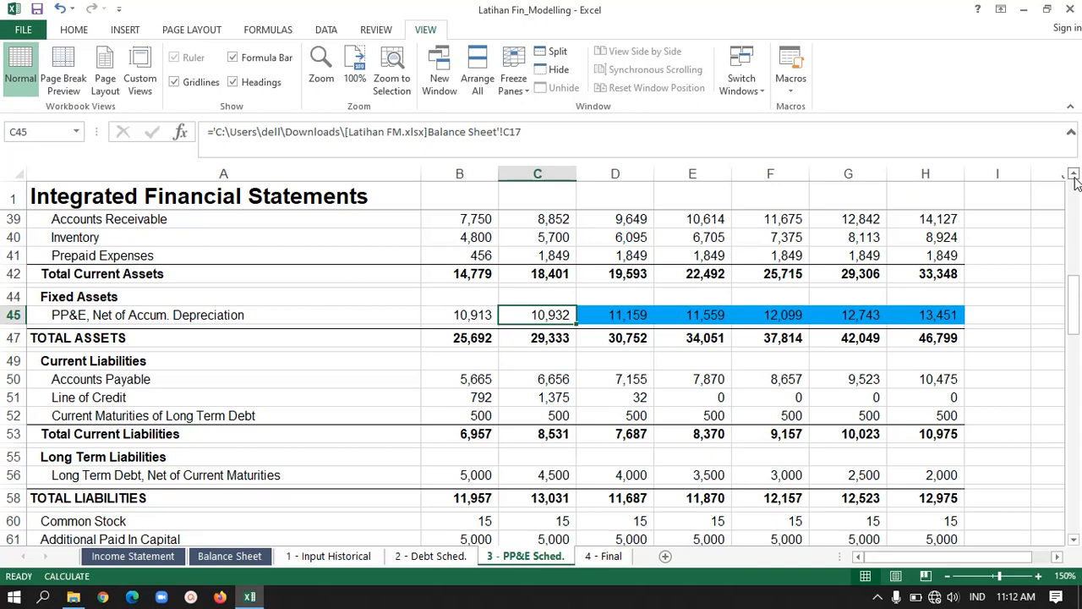
# - Look through the rows from the balance sheet's fixed assets down past the end of the PP&E Schedule
pyautogui.press('Down')
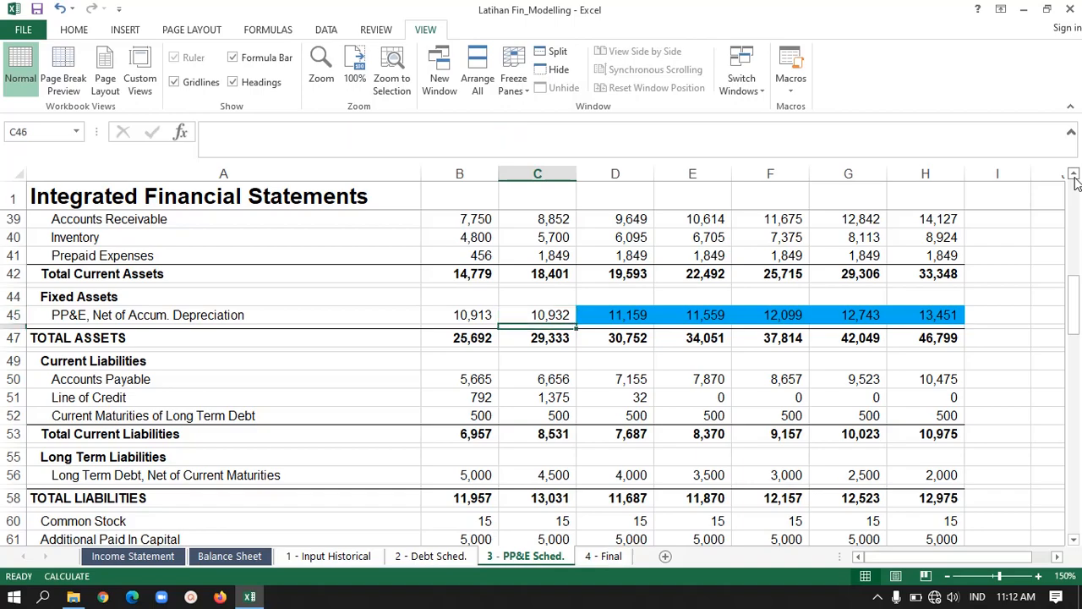
pyautogui.press('Down')
pyautogui.press('Down')
pyautogui.press('Down')
pyautogui.press('Down')
pyautogui.press('Down')
pyautogui.press('Down')
pyautogui.press('Down')
pyautogui.press('Down')
pyautogui.press('Down')
pyautogui.press('Down')
pyautogui.press('Down')
pyautogui.press('Down')
pyautogui.press('Down')
pyautogui.press('Down')
pyautogui.press('Down')
pyautogui.press('Down')
pyautogui.press('Down')
pyautogui.press('Down')
pyautogui.press('Down')
pyautogui.press('Down')
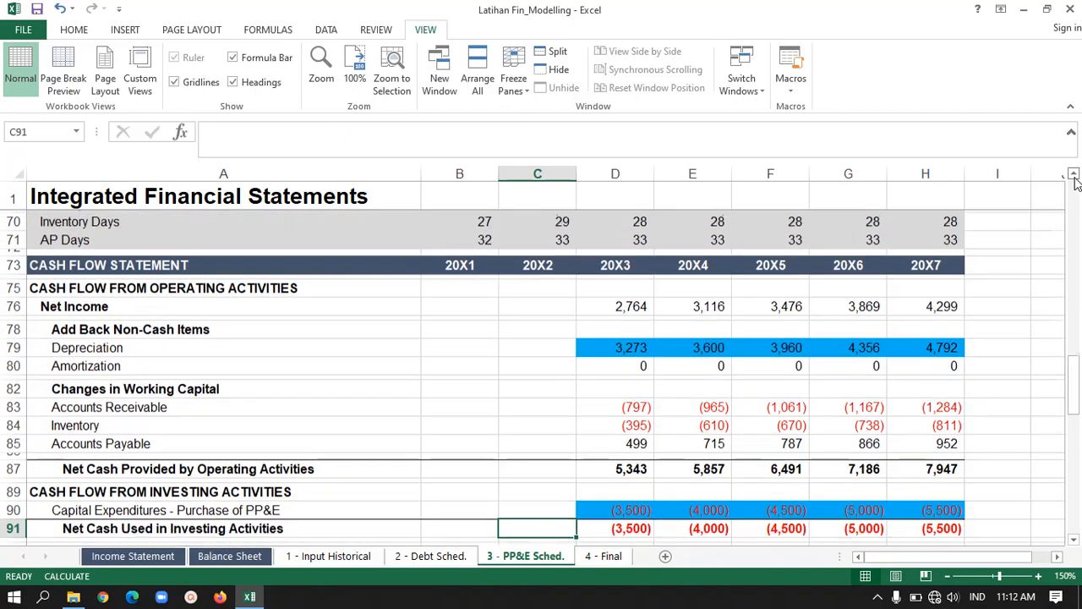
pyautogui.press('Down')
pyautogui.press('Down')
pyautogui.press('Down')
pyautogui.press('Down')
pyautogui.press('Down')
pyautogui.press('Down')
pyautogui.press('Down')
pyautogui.press('Down')
pyautogui.press('Down')
pyautogui.press('Down')
pyautogui.press('Down')
pyautogui.press('Down')
pyautogui.press('Down')
pyautogui.press('Down')
pyautogui.press('Down')
pyautogui.press('Down')
pyautogui.press('Down')
pyautogui.press('Down')
pyautogui.press('Down')
pyautogui.press('Down')
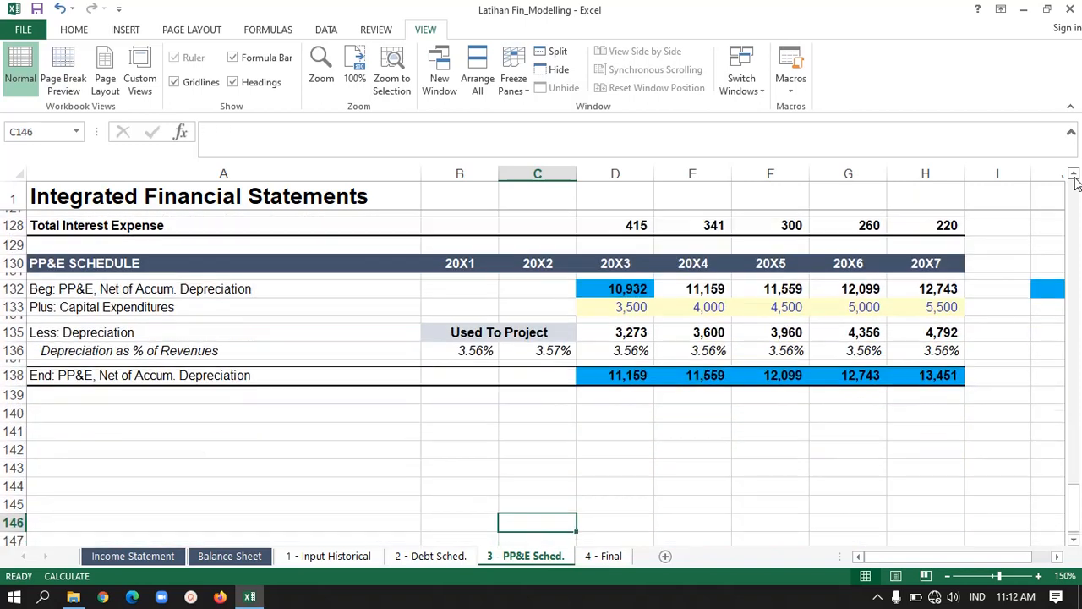
# - Examine the Beg: PP&E, Net of Accum. Depreciation formulas for 20X3 and 20X4, and select the row's range D132:H132
pyautogui.press('Up')
pyautogui.press('Up')
pyautogui.press('Up')
pyautogui.press('Up')
pyautogui.press('Up')
pyautogui.press('Up')
pyautogui.press('Up')
pyautogui.press('Up')
pyautogui.press('Up')
pyautogui.press('Up')
pyautogui.press('Up')
pyautogui.press('Up')
pyautogui.press('Up')
pyautogui.press('Up')
pyautogui.press('Up')
pyautogui.press('Up')
pyautogui.press('Up')
pyautogui.press('Up')
pyautogui.press('Right')
pyautogui.press('Down')
pyautogui.press('Down')
pyautogui.press('Down')
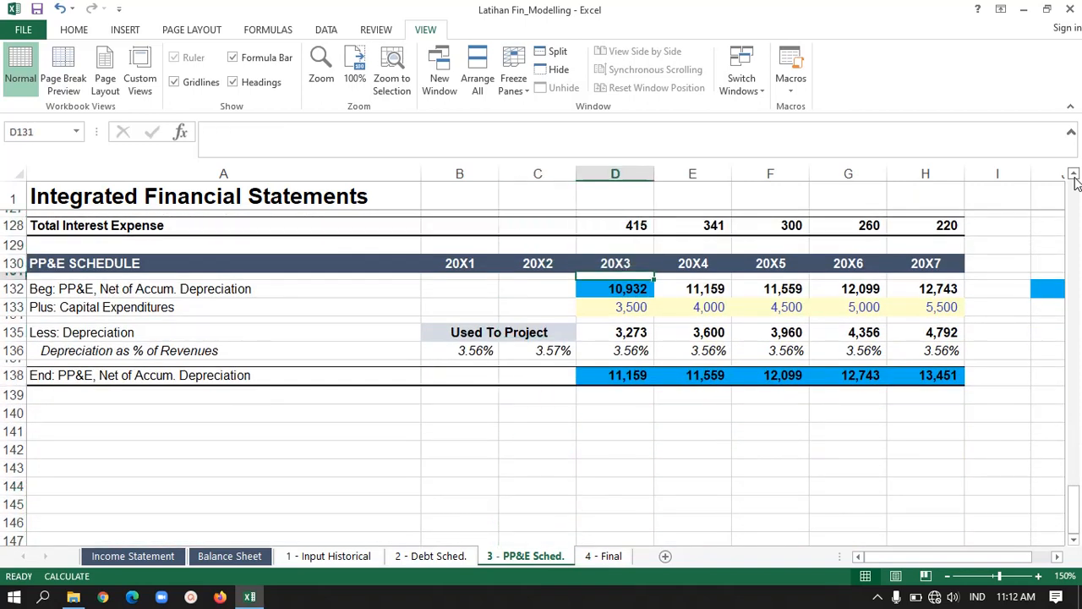
pyautogui.press('Down')
pyautogui.press('Right')
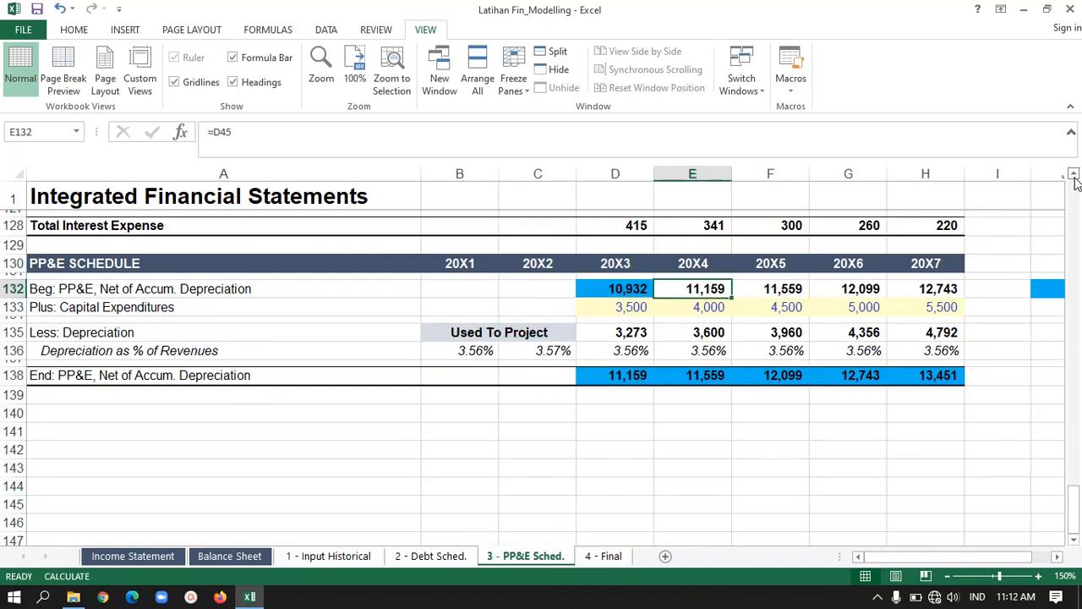
pyautogui.press('Left')
pyautogui.press('Right')
pyautogui.press('Right')
pyautogui.press('Left')
pyautogui.press('Left')
pyautogui.hotkey('shift', 'Right')
pyautogui.hotkey('shift', 'Right')
pyautogui.hotkey('shift', 'Right')
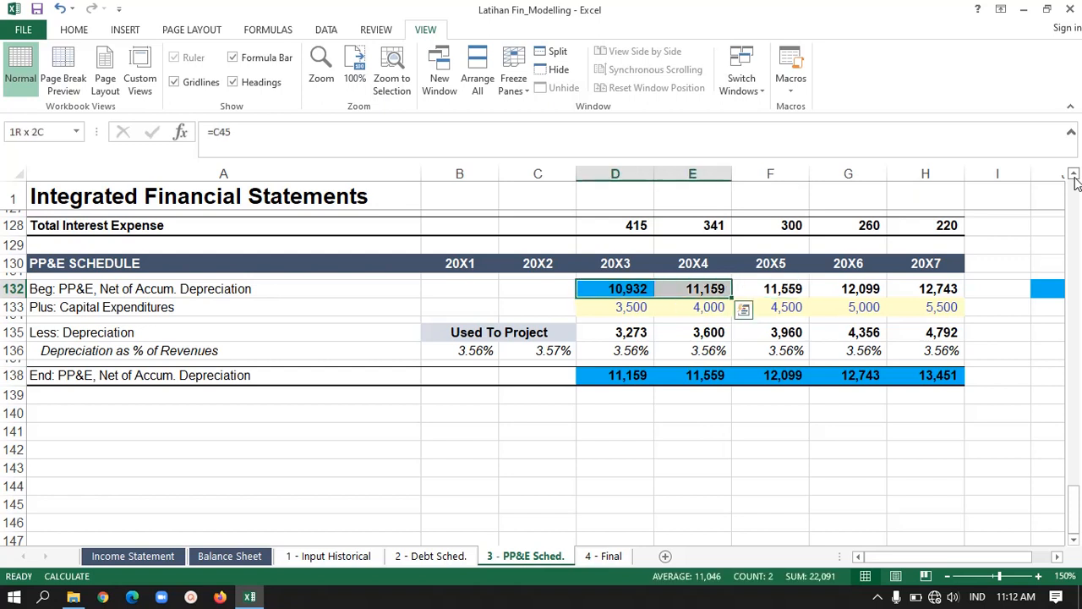
pyautogui.hotkey('shift', 'Right')
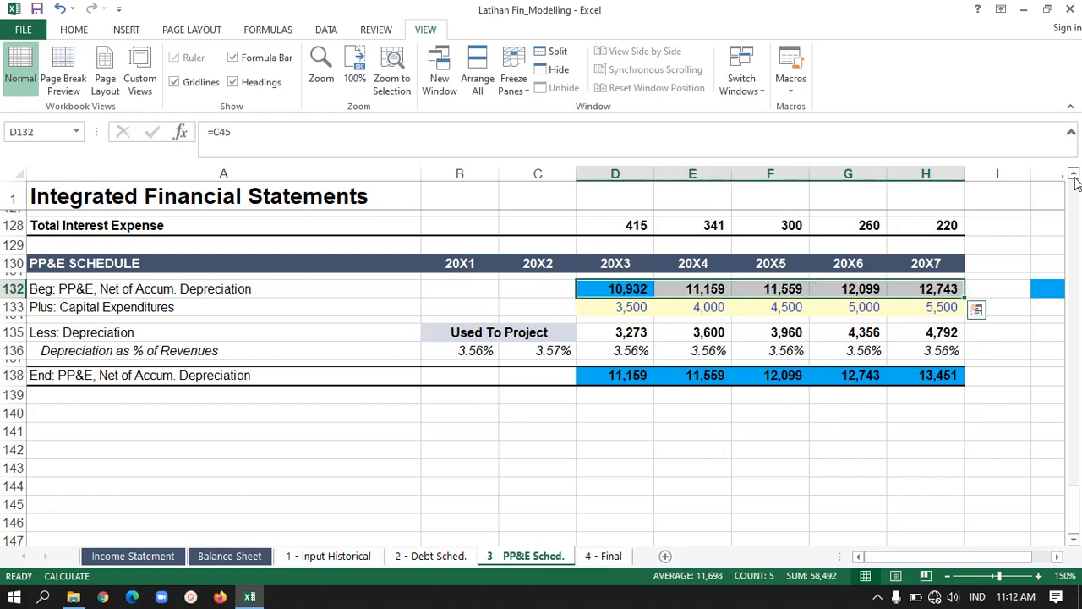
# - Compare the 20X3 capital expenditures input with the 20X4 formula in the Plus: Capital Expenditures row
pyautogui.press('Down')
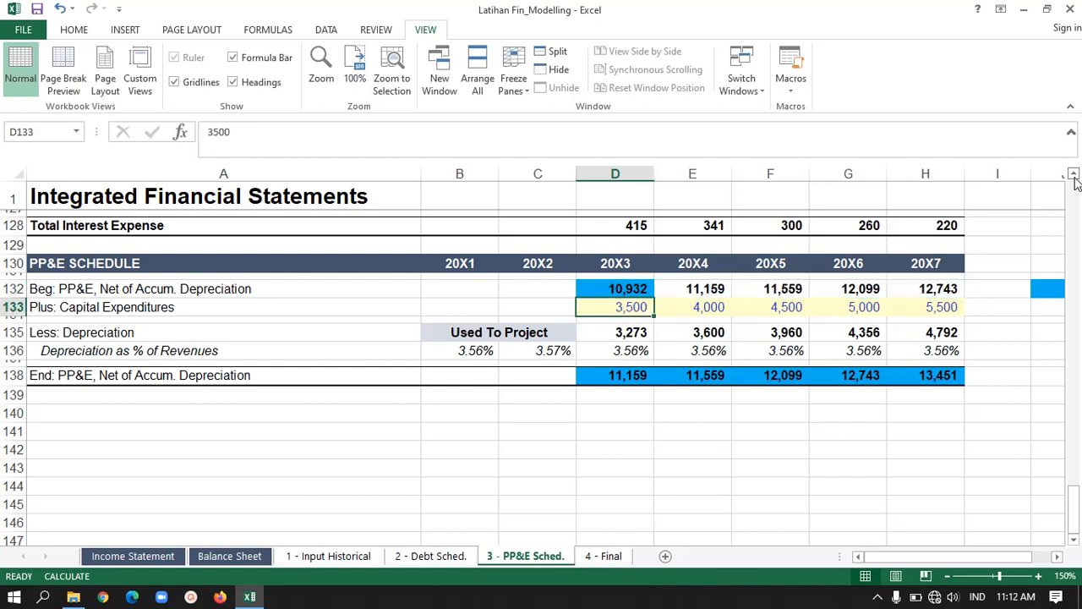
pyautogui.press('Right')
pyautogui.press('Left')
pyautogui.press('Right')
pyautogui.press('Left')
pyautogui.press('Right')
pyautogui.press('Left')
pyautogui.press('Right')
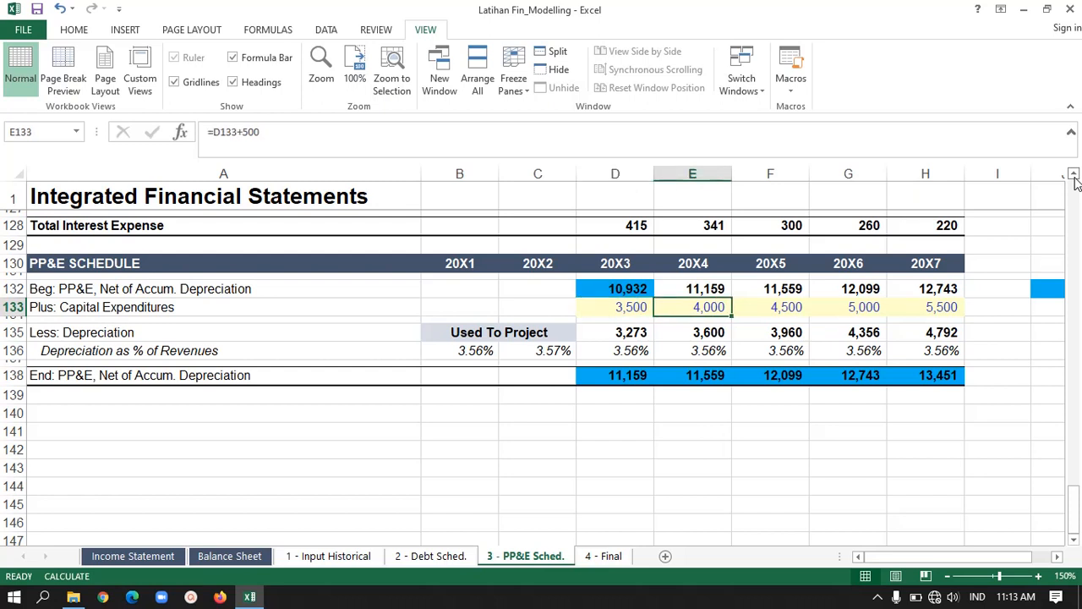
pyautogui.press('Left')
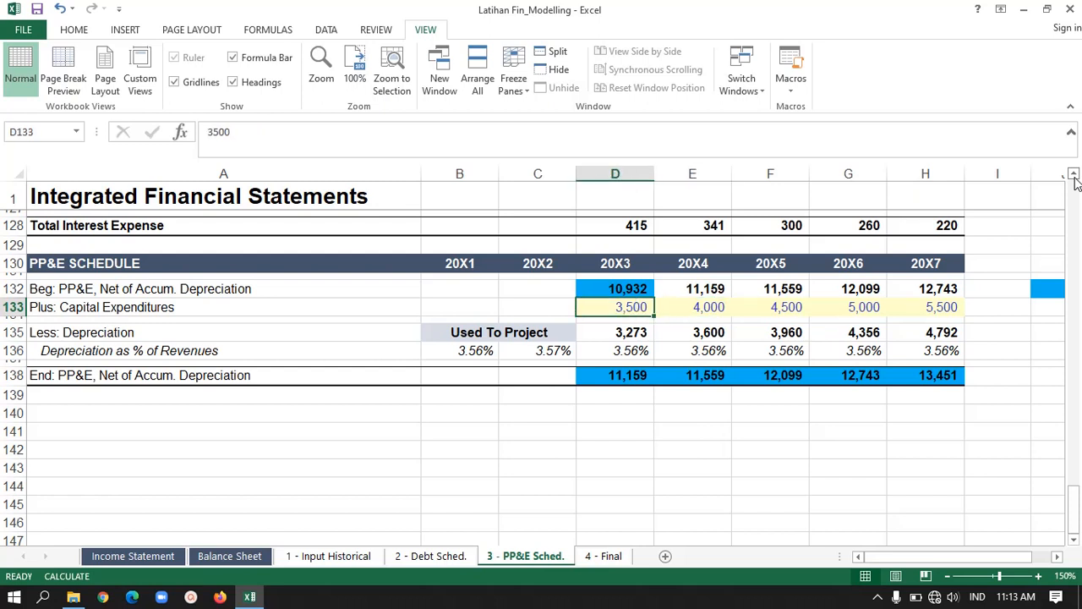
pyautogui.press('Right')
pyautogui.press('Right')
pyautogui.press('Left')
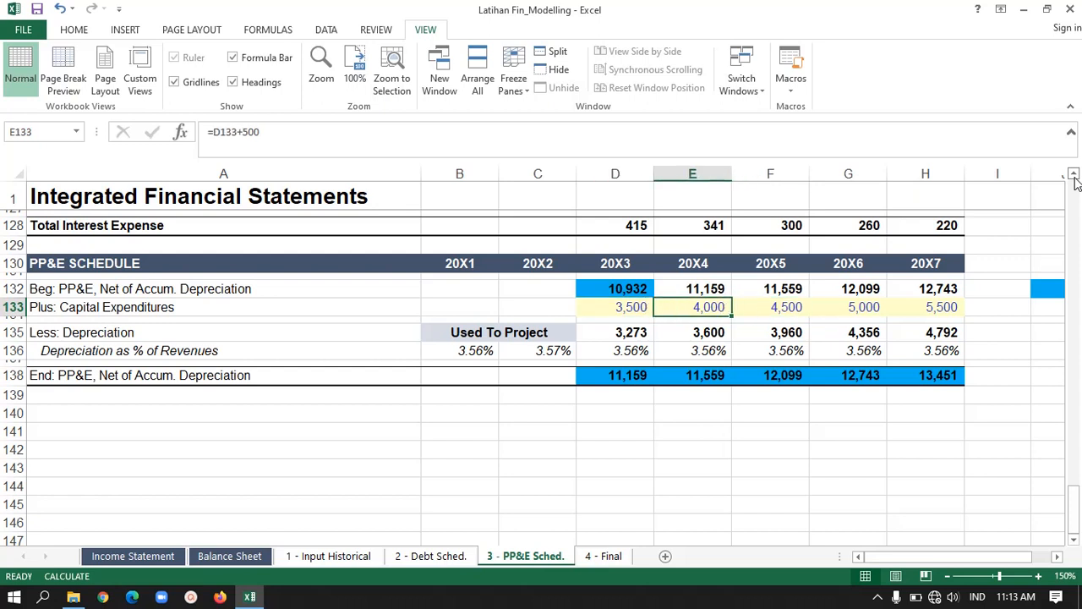
# - Check the capital expenditures formulas across the projected years through 20X6, and return to the 20X4 cell
pyautogui.press('Right')
pyautogui.press('Right')
pyautogui.press('Right')
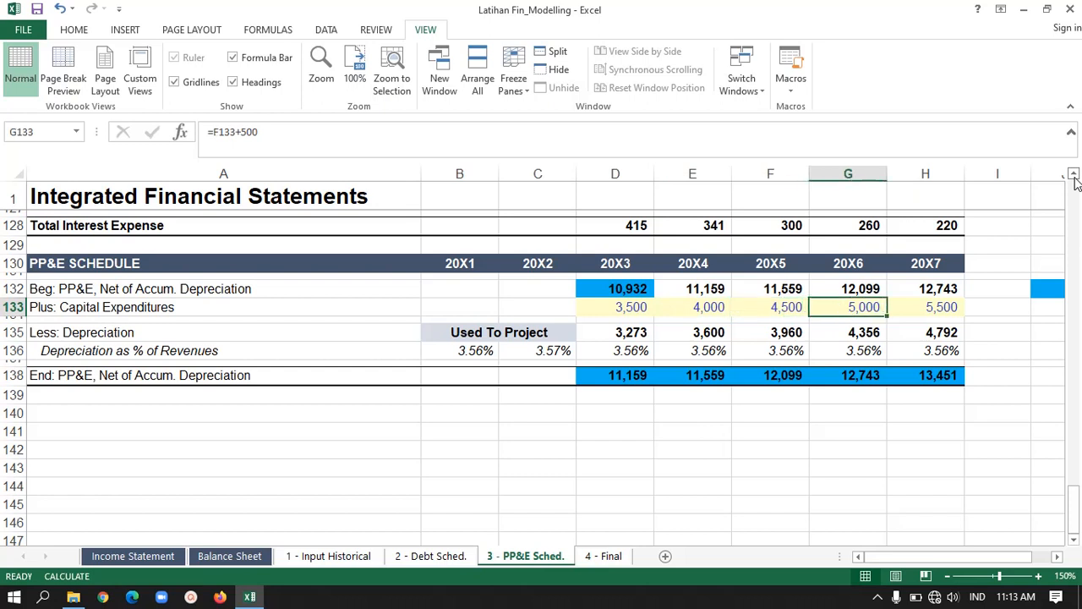
pyautogui.press('Left')
pyautogui.press('Left')
pyautogui.press('Left')
pyautogui.press('Left')
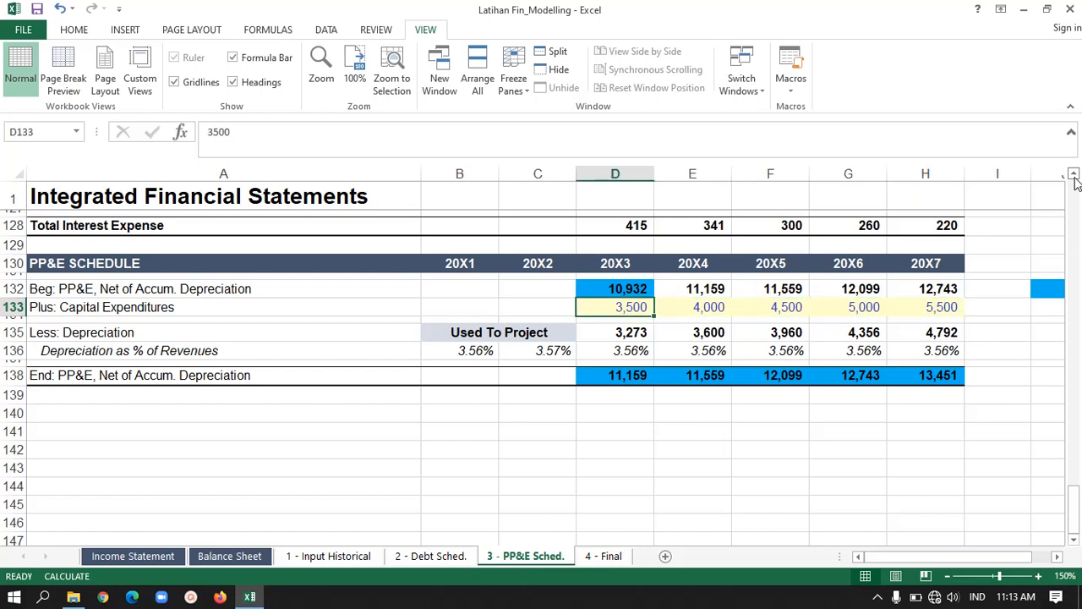
pyautogui.press('Left')
pyautogui.press('Right')
pyautogui.press('Right')
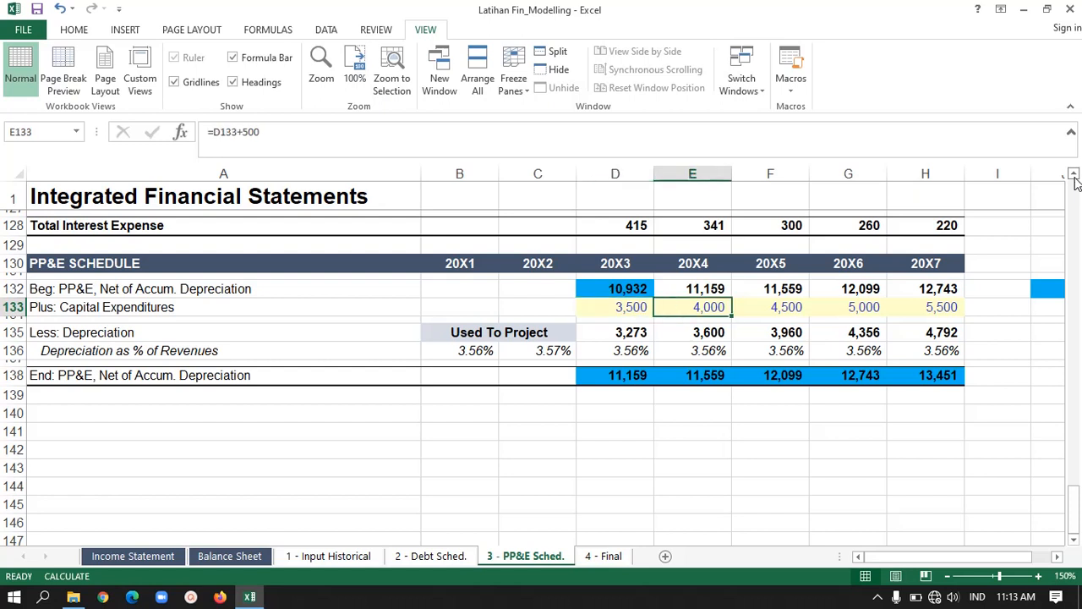
# - Inspect the cell reference in the 20X4 capital expenditures formula, and select the projected capital expenditures D133:H133
pyautogui.click(373, 152)
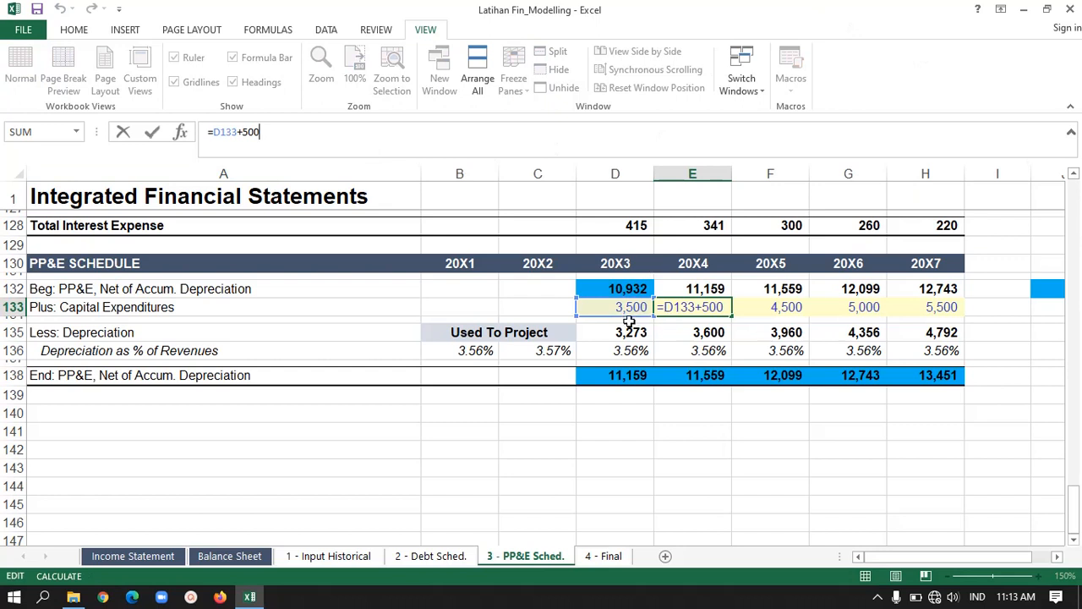
pyautogui.hotkey('ctrl', 'Return')
pyautogui.press('Left')
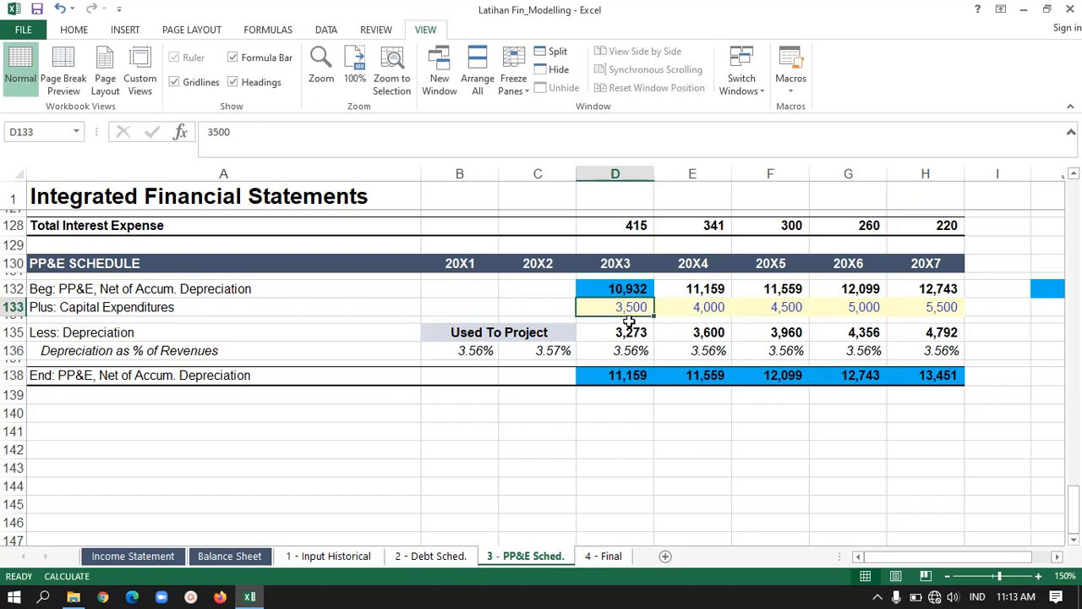
pyautogui.hotkey('shift', 'Right')
pyautogui.hotkey('shift', 'Right')
pyautogui.hotkey('shift', 'Right')
pyautogui.hotkey('shift', 'Right')
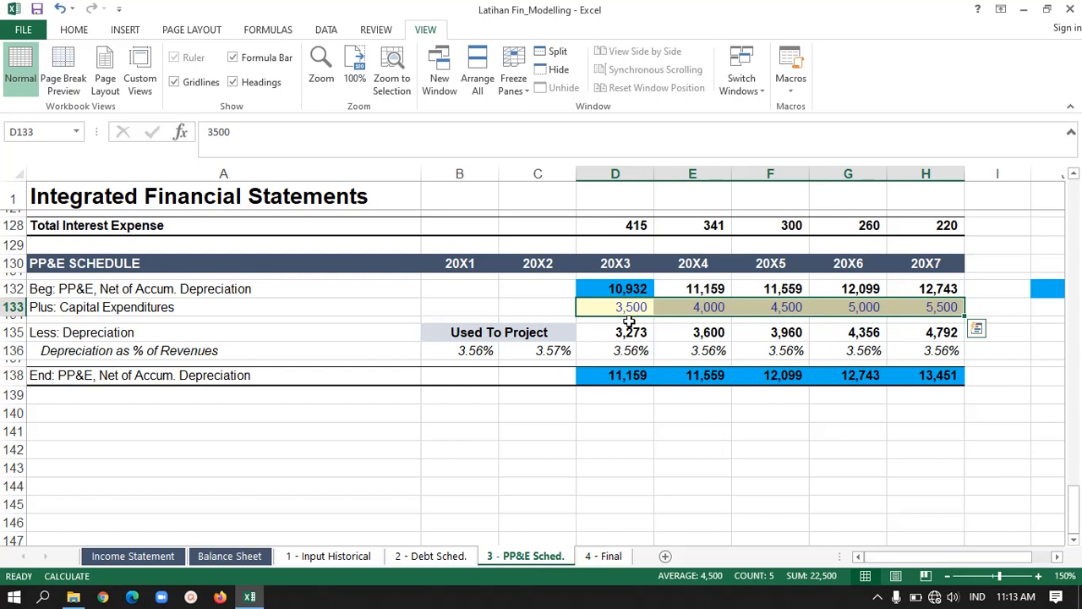
pyautogui.press('Tab')
pyautogui.press('Tab')
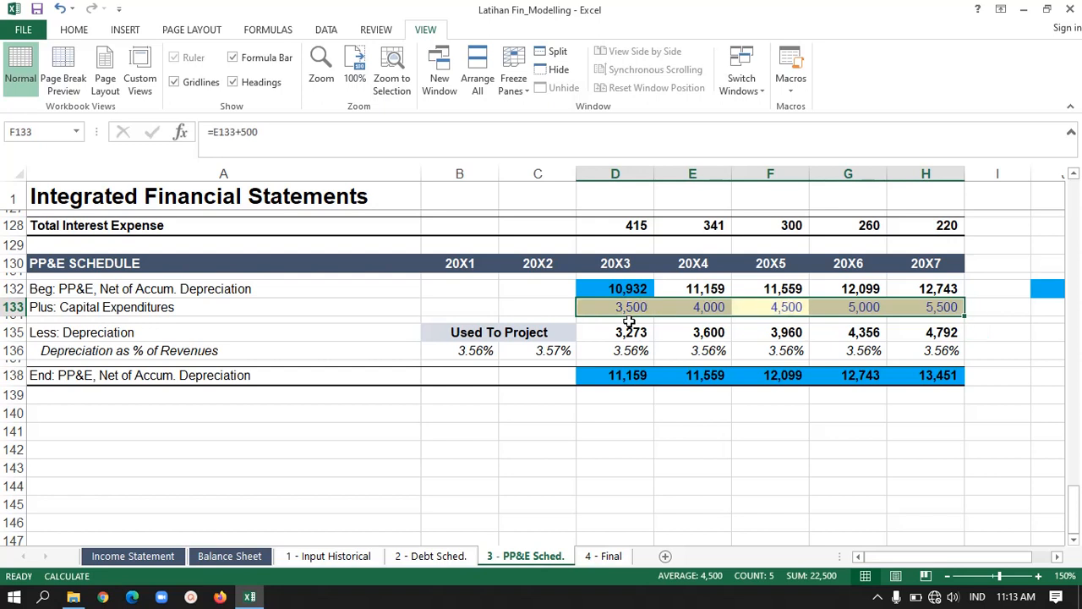
# - Inspect the 20X3 Less: Depreciation formula and the 20X3 Depreciation as % of Revenues formula beneath it
pyautogui.press('Down')
pyautogui.press('Down')
pyautogui.press('Left')
pyautogui.press('Left')
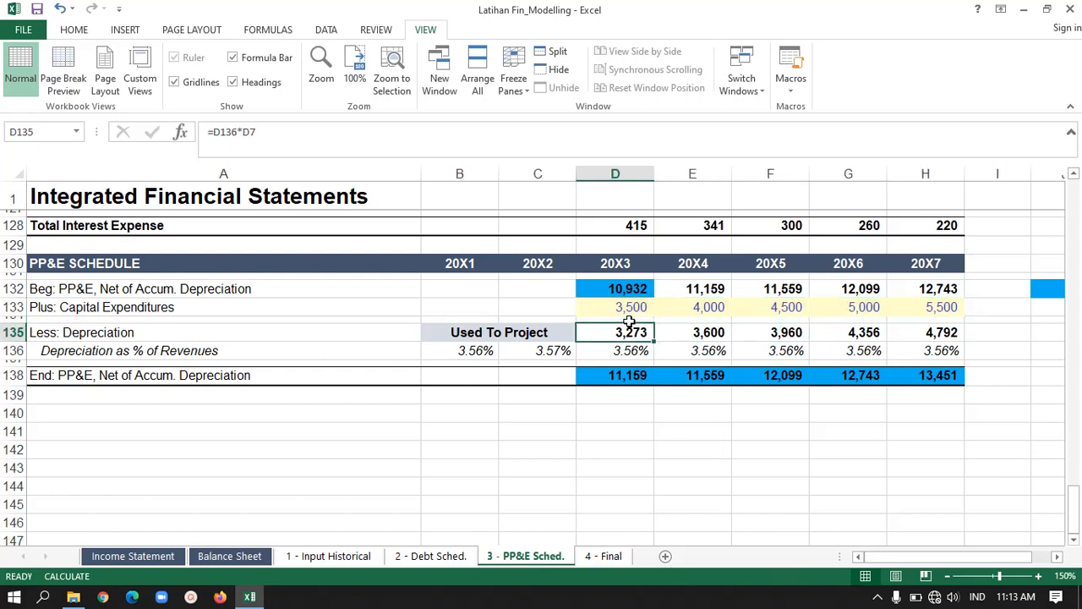
pyautogui.press('Down')
pyautogui.press('Up')
pyautogui.click(393, 144)
pyautogui.press('Return')
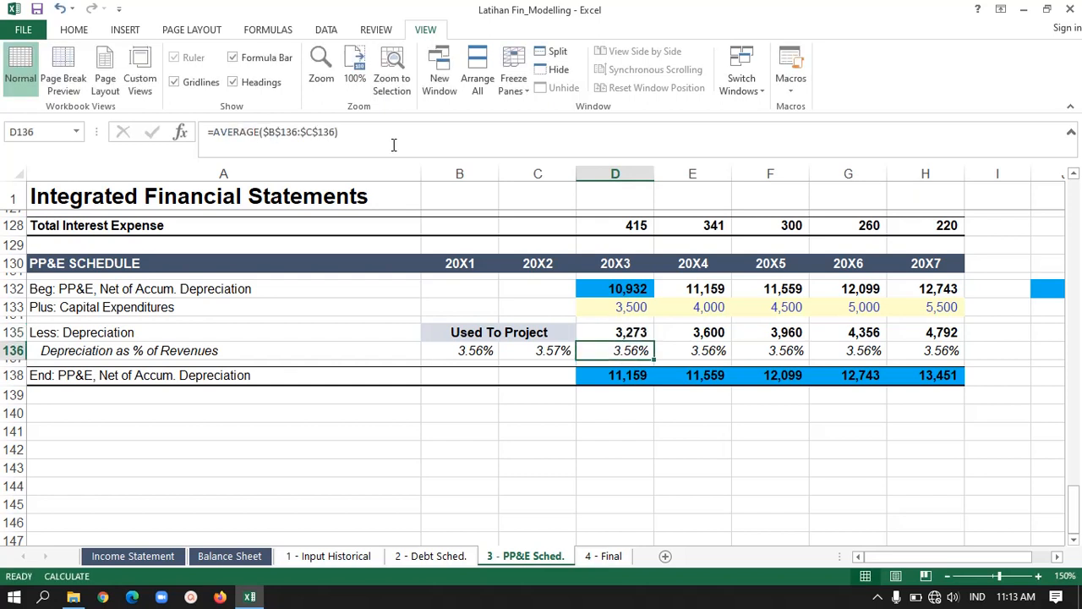
# - Examine the historical 20X1 and 20X2 formulas in the Depreciation as % of Revenues row
pyautogui.press('Left')
pyautogui.press('Left')
pyautogui.press('Right')
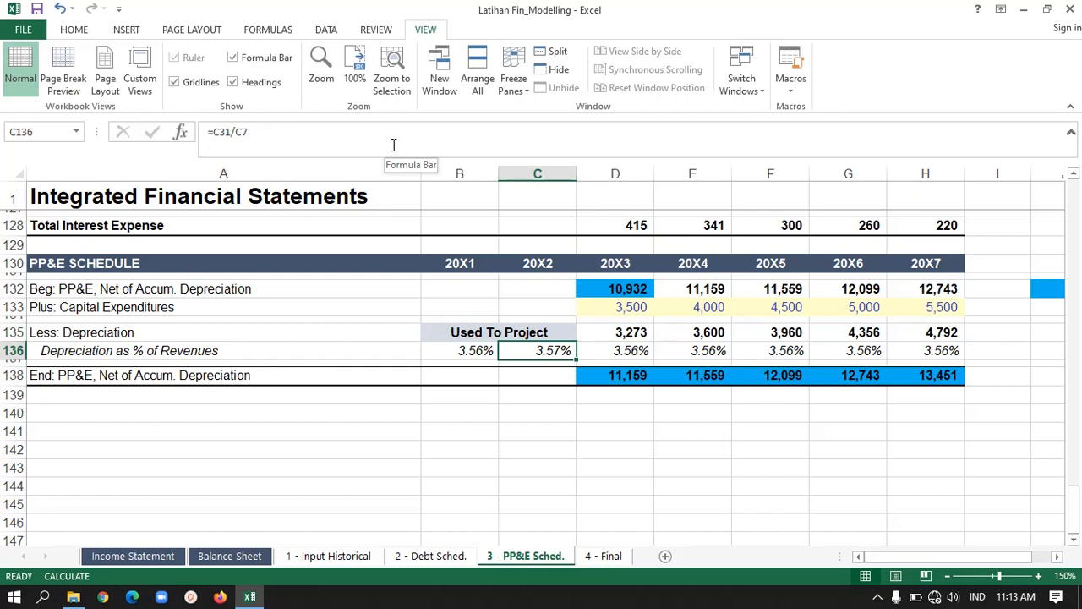
pyautogui.press('Left')
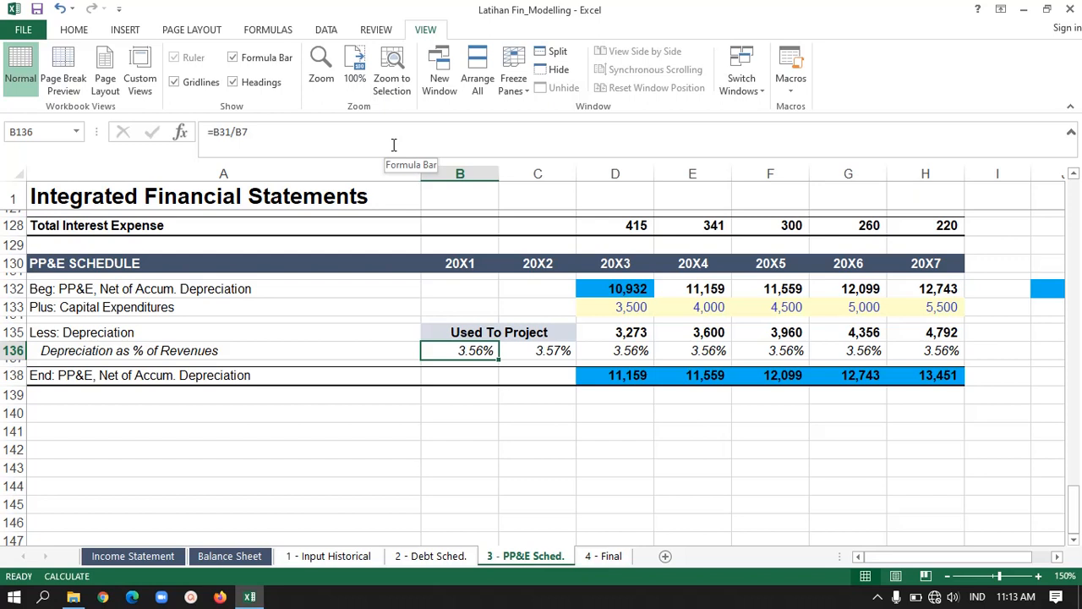
pyautogui.press('Left')
pyautogui.press('Right')
pyautogui.press('Left')
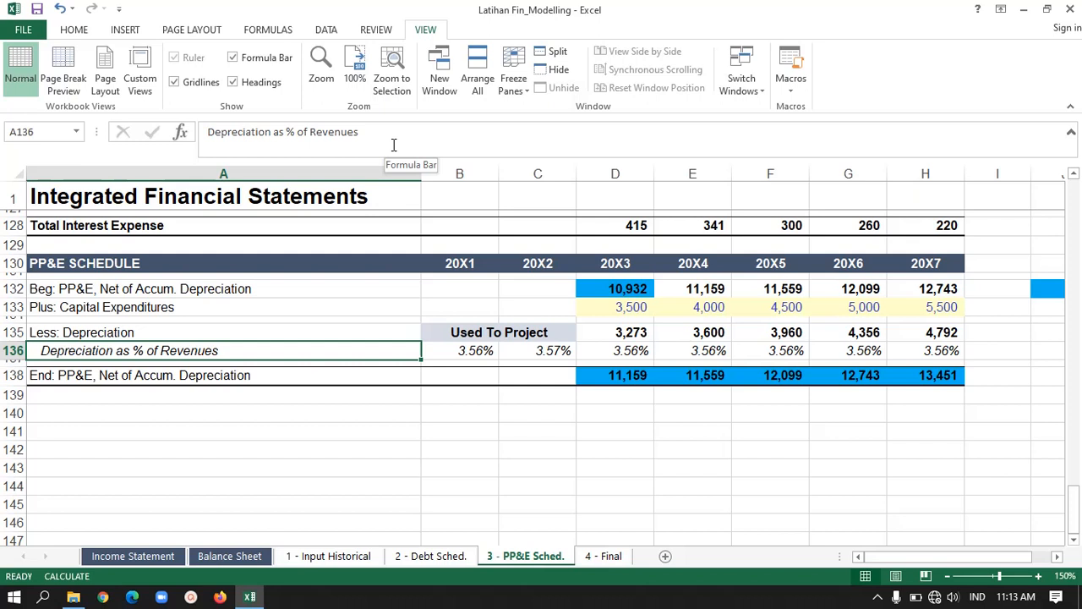
pyautogui.press('Right')
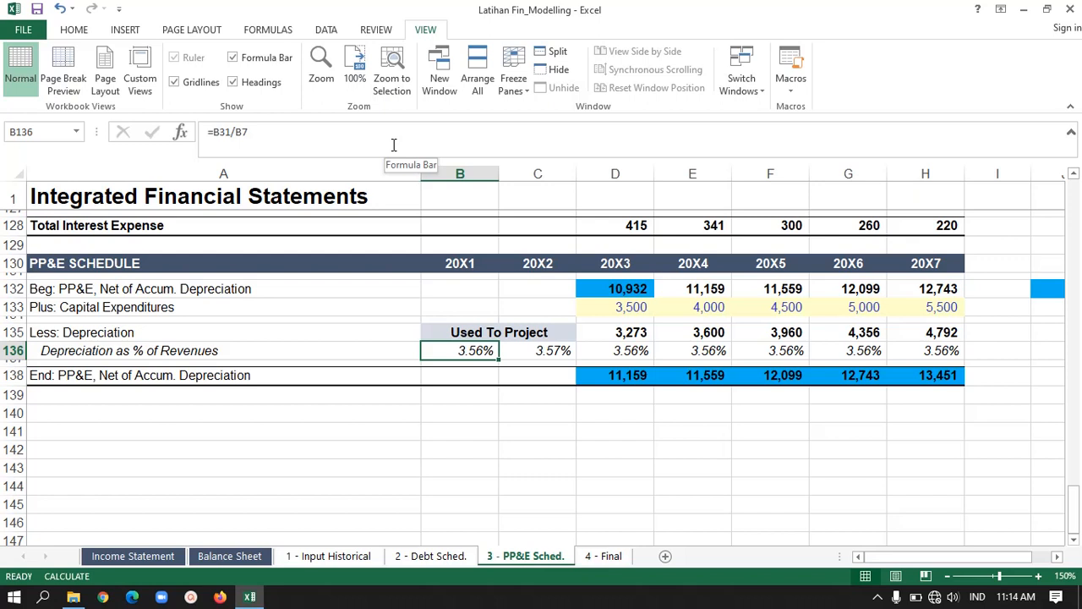
# - Trace the 20X1 Depreciation as % of Revenues formula to its Depreciation and Revenue cells in the income statement
pyautogui.click(321, 140)
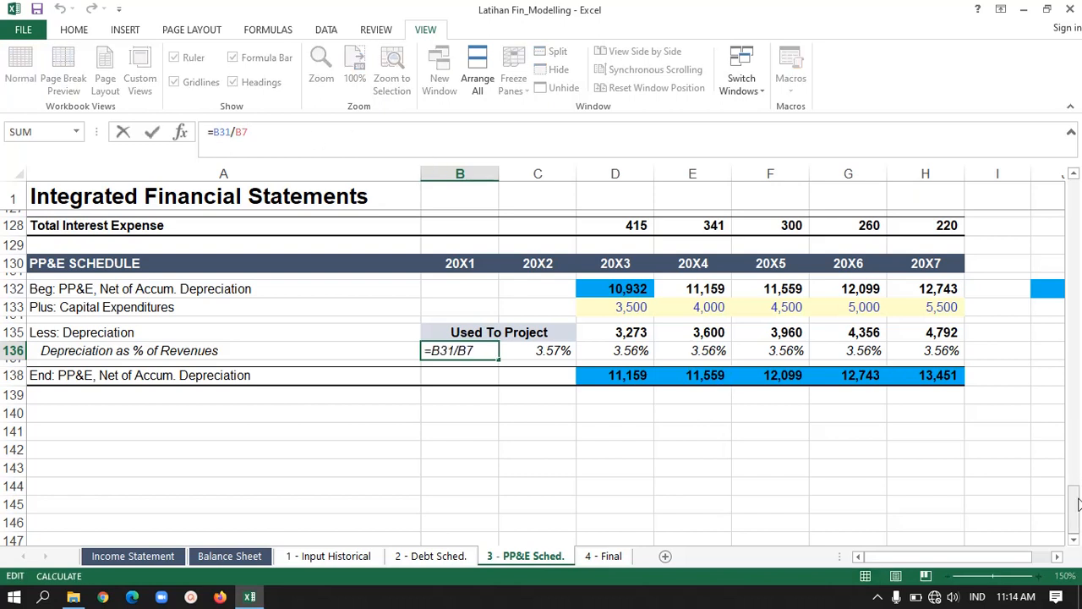
pyautogui.moveTo(1077, 505); pyautogui.dragTo(1076, 281)
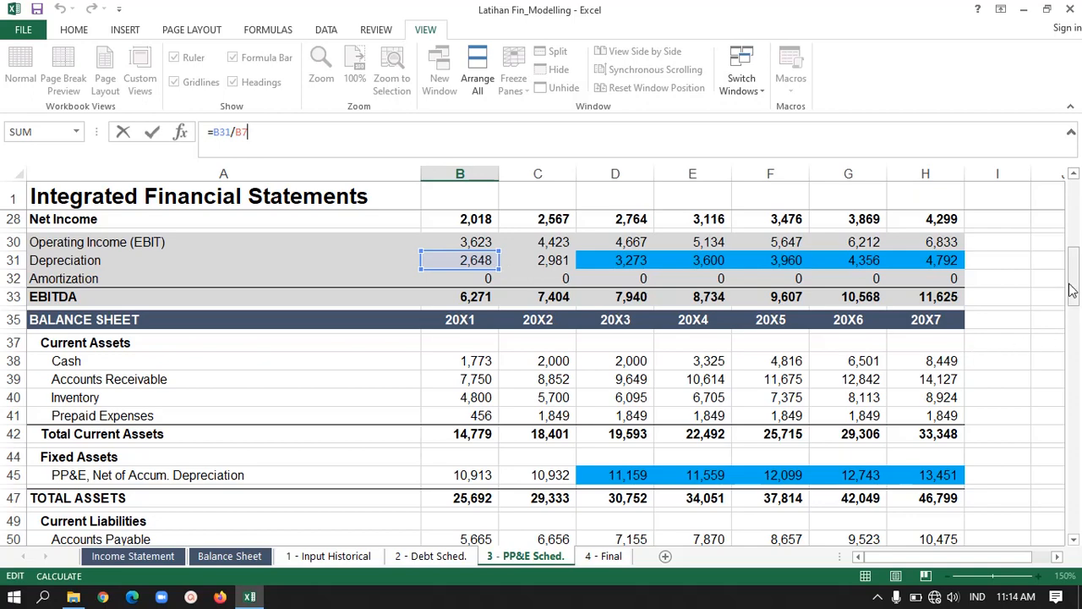
pyautogui.moveTo(1074, 292); pyautogui.dragTo(1072, 222)
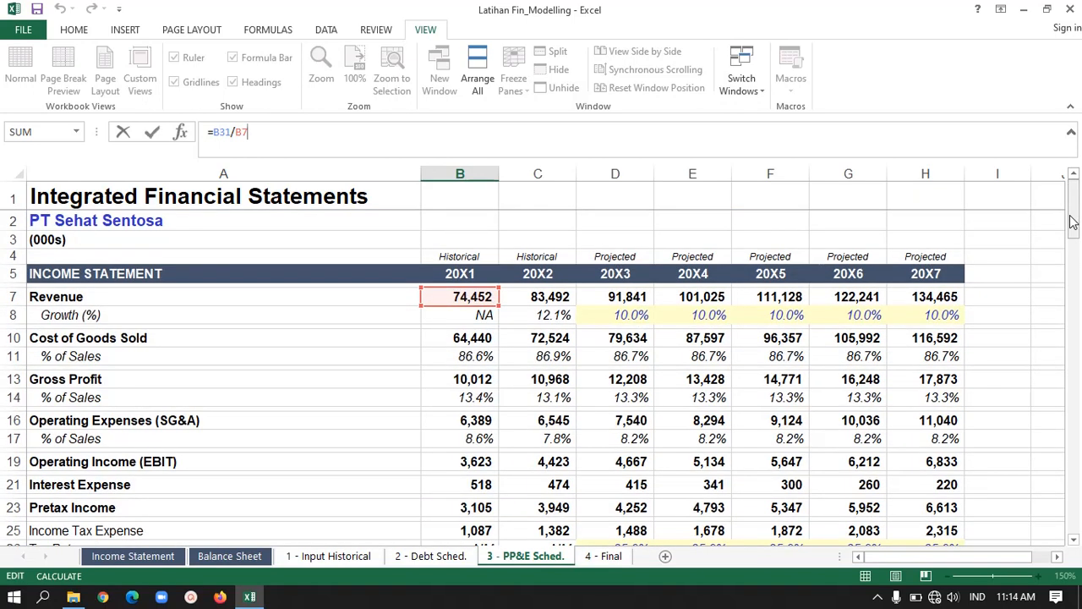
pyautogui.press('Escape')
pyautogui.press('Up')
pyautogui.press('Down')
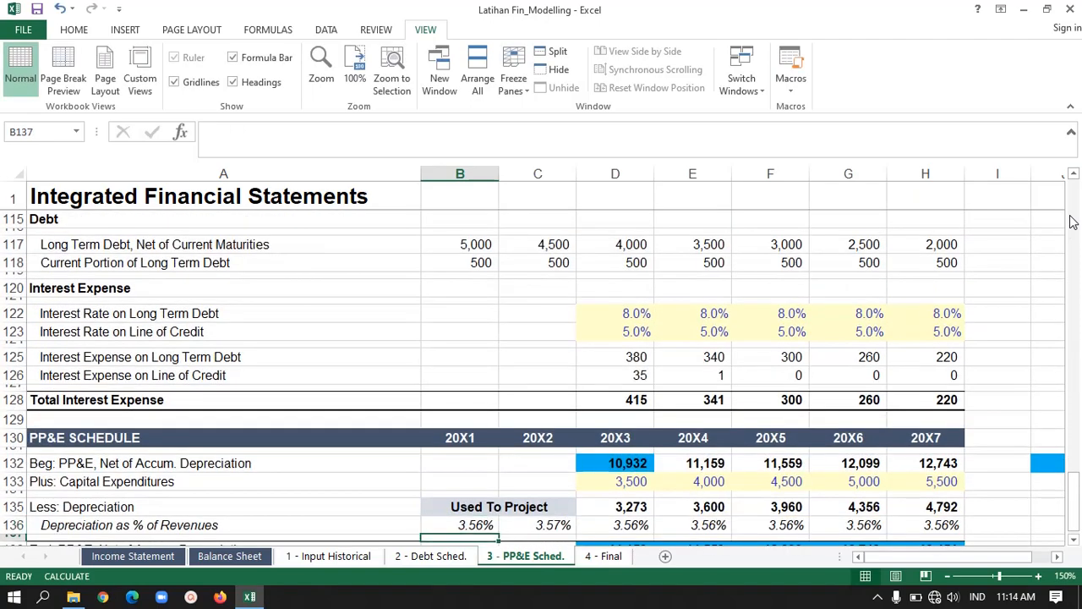
# - Return to the Depreciation as % of Revenues row and compare the 20X1 and 20X2 formulas
pyautogui.press('Down')
pyautogui.press('Down')
pyautogui.press('Down')
pyautogui.press('Up')
pyautogui.press('Up')
pyautogui.press('Up')
pyautogui.press('Up')
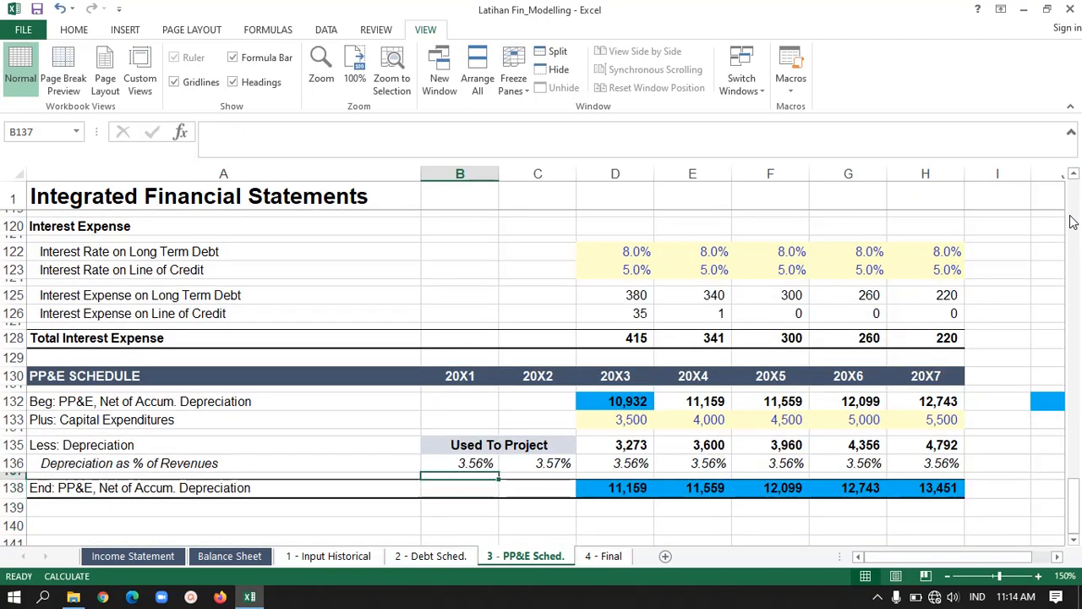
pyautogui.press('Right')
pyautogui.press('Left')
pyautogui.hotkey('ctrl', 'c')
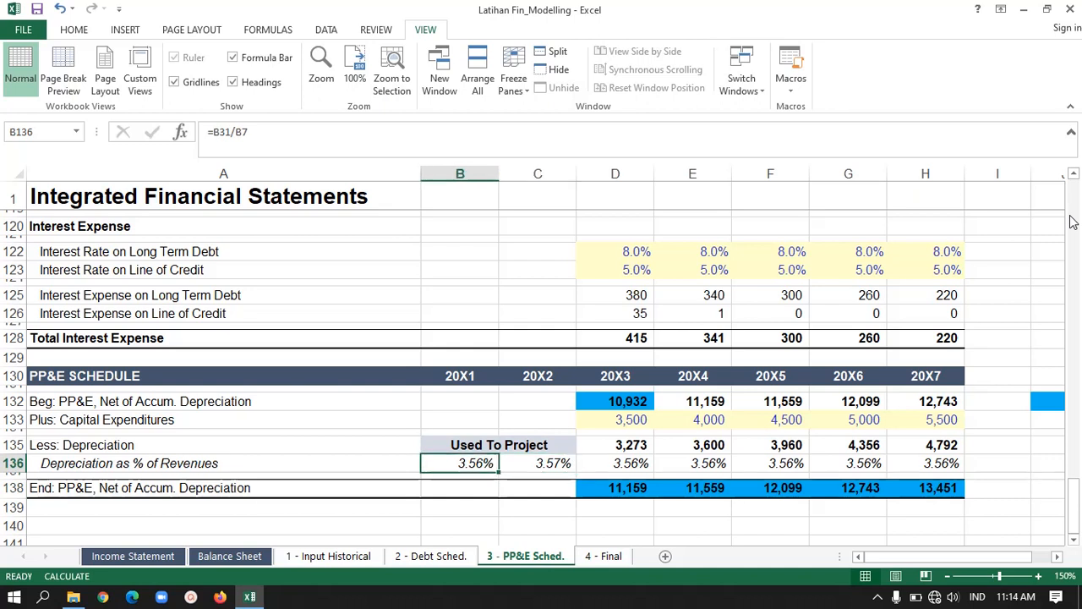
pyautogui.hotkey('shift', 'Right')
pyautogui.hotkey('ctrl', 'v')
pyautogui.press('Right')
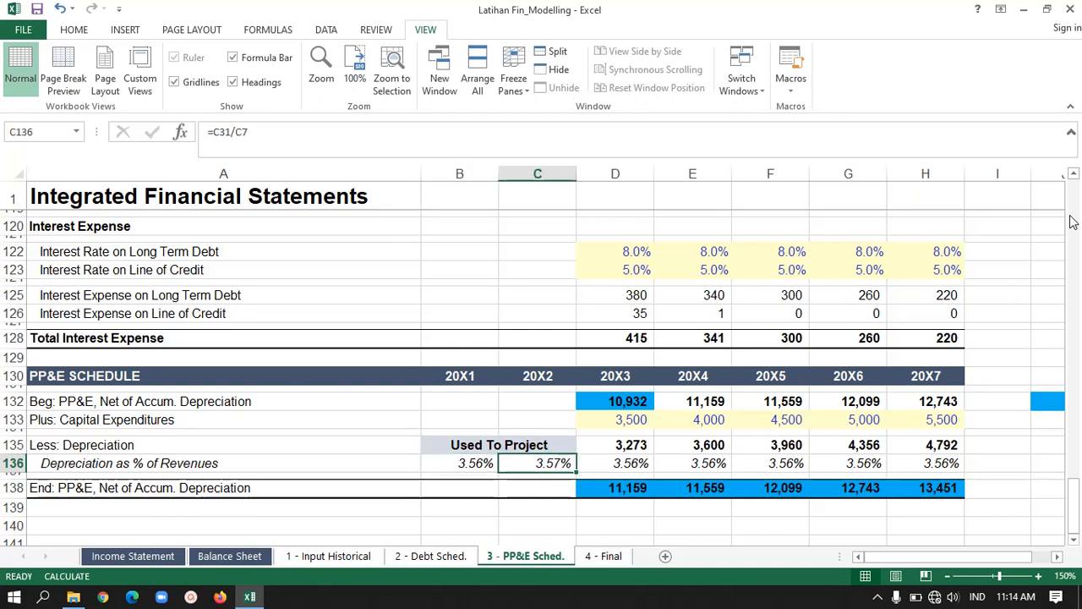
# - Inspect the 20X3 Depreciation as % of Revenues formula and check the projected range D136:H136
pyautogui.press('Right')
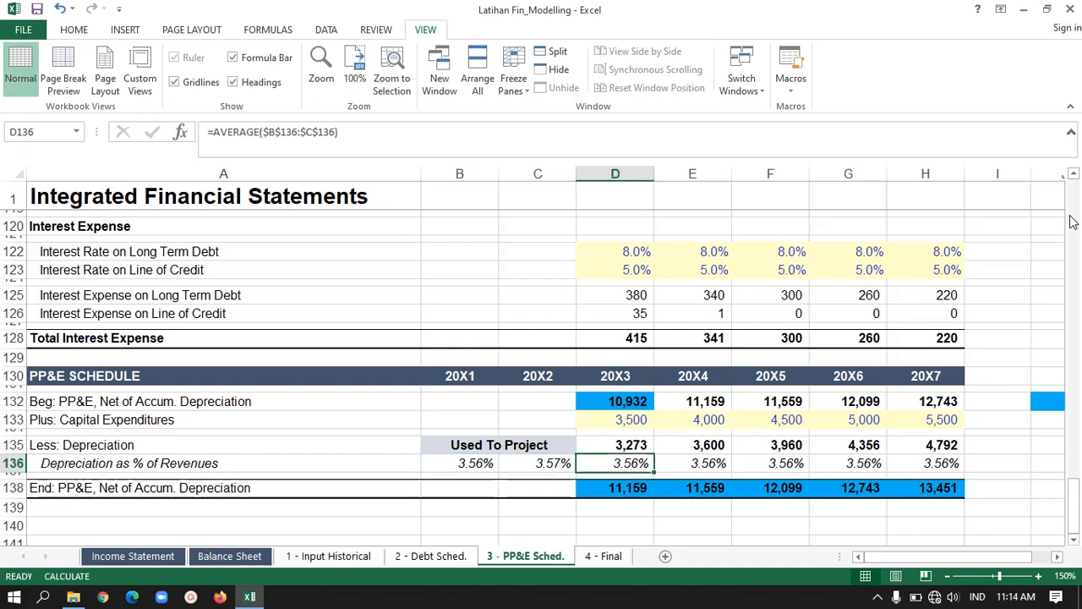
pyautogui.hotkey('shift', 'Right')
pyautogui.hotkey('shift', 'Right')
pyautogui.hotkey('shift', 'Right')
pyautogui.hotkey('shift', 'Right')
pyautogui.hotkey('ctrl', 'v')
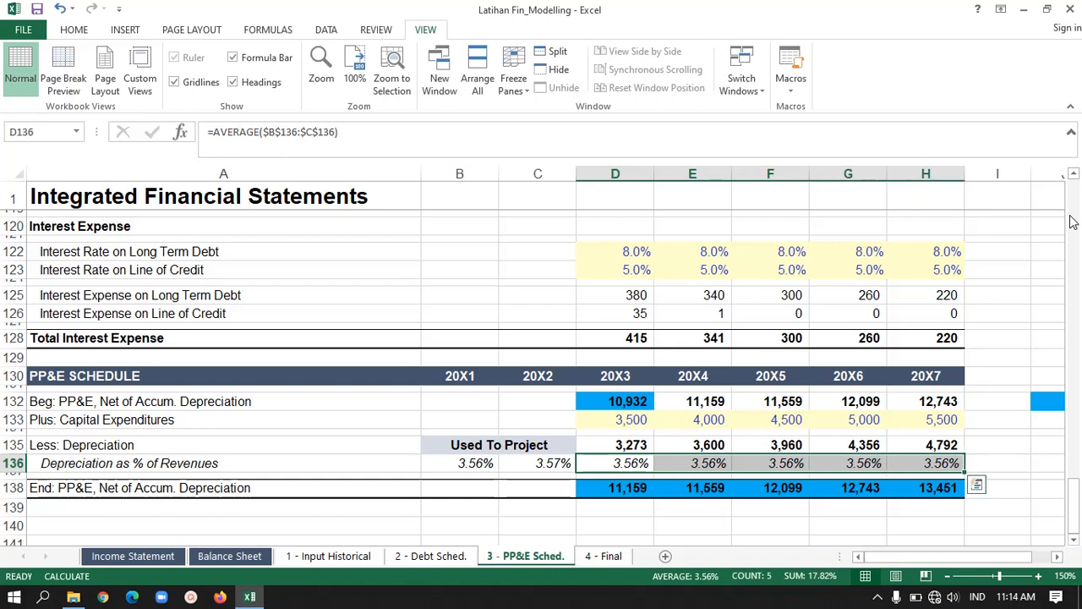
pyautogui.press('Left')
pyautogui.press('Right')
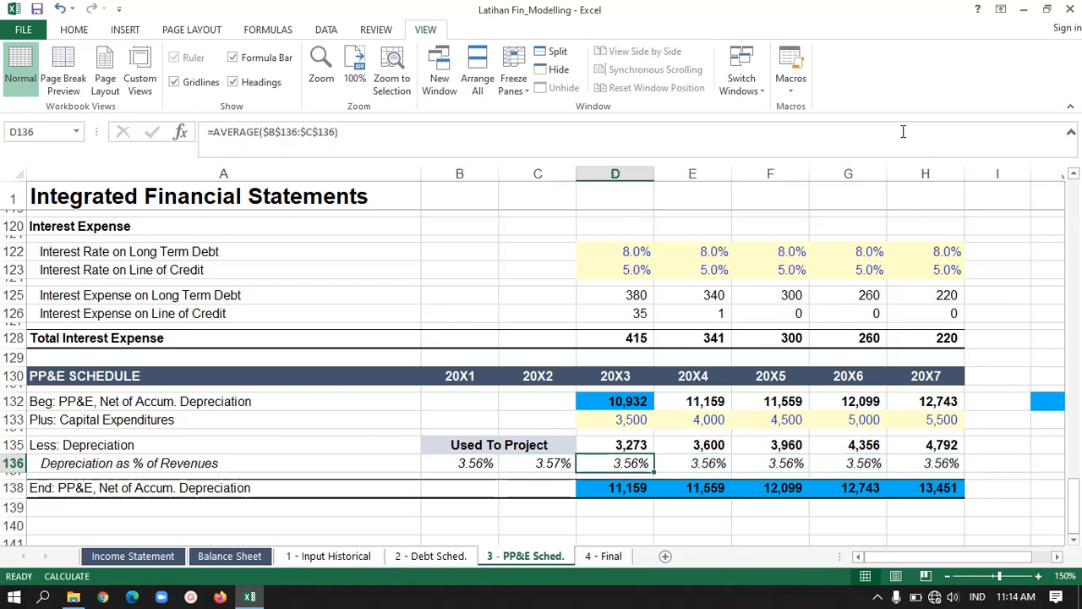
# - Highlight the cells referenced by the 20X3 depreciation percentage average, and compare its formula with the 20X4 one
pyautogui.click(347, 142)
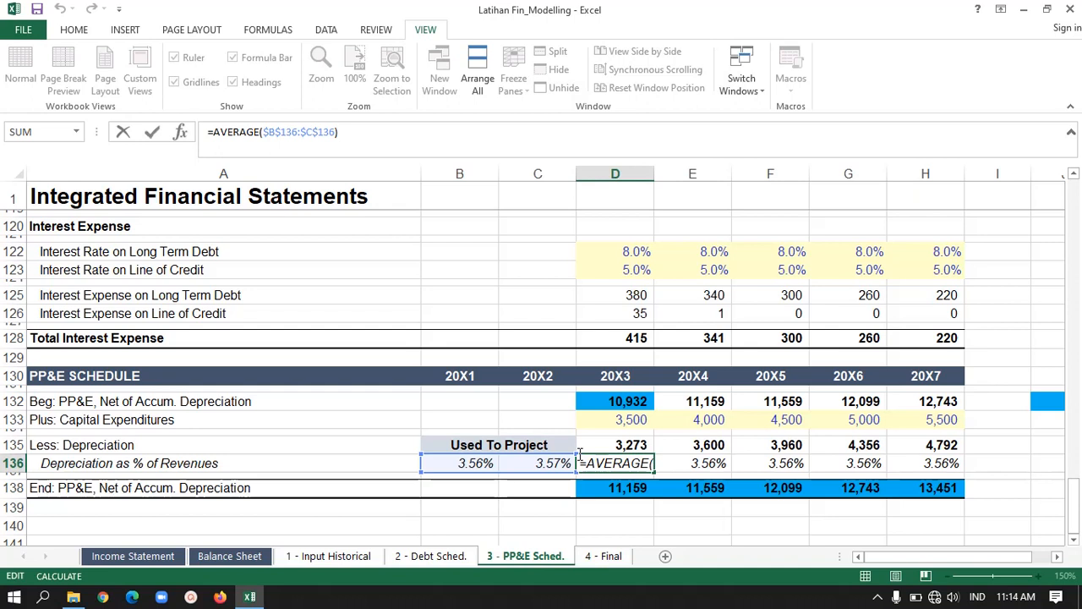
pyautogui.hotkey('ctrl', 'Return')
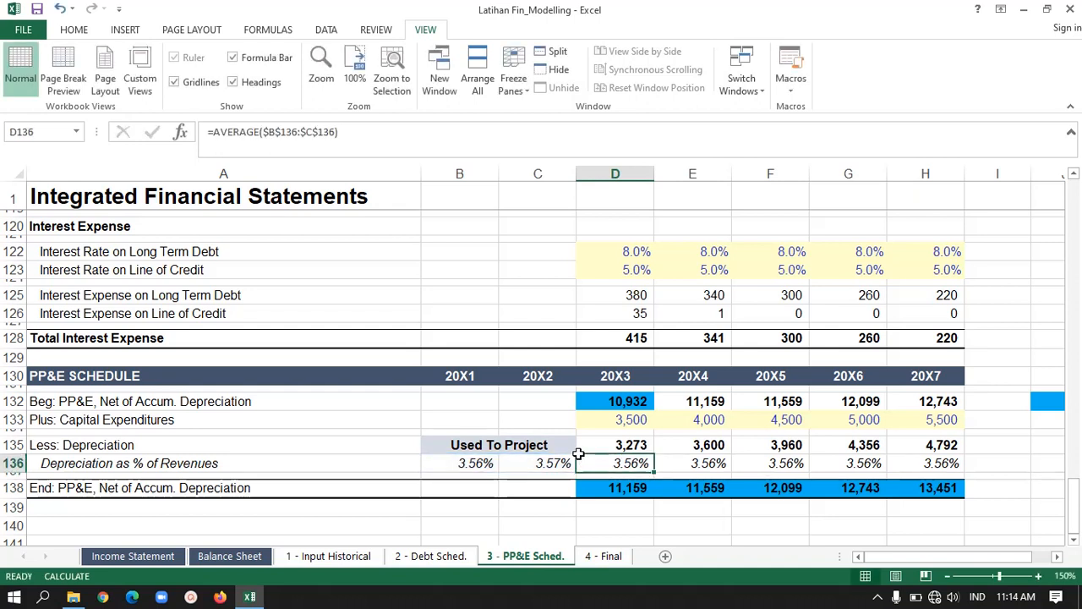
pyautogui.press('Right')
pyautogui.press('Left')
pyautogui.press('Right')
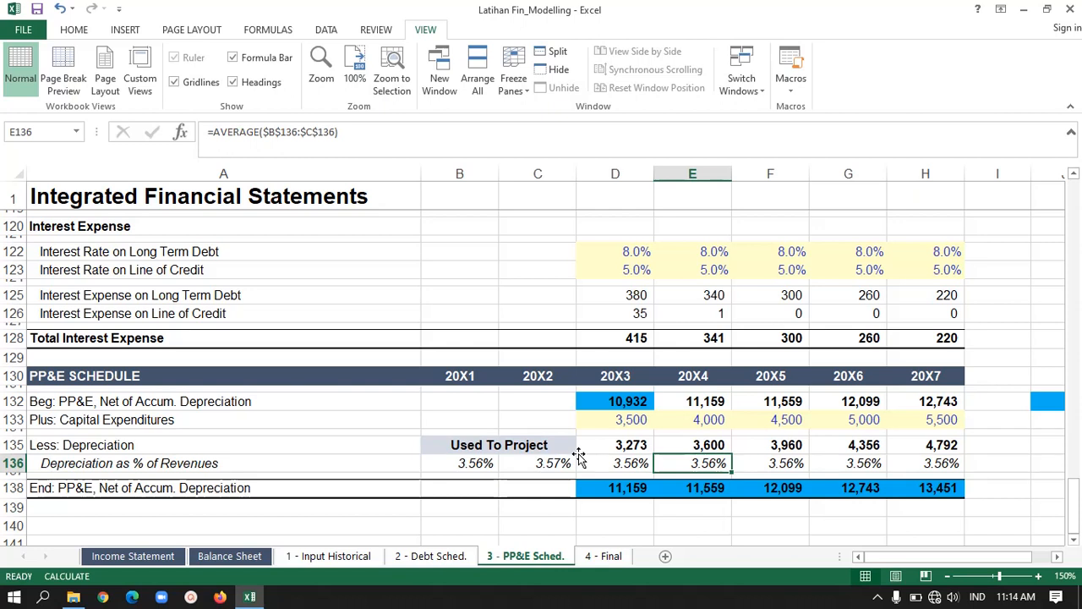
pyautogui.press('Left')
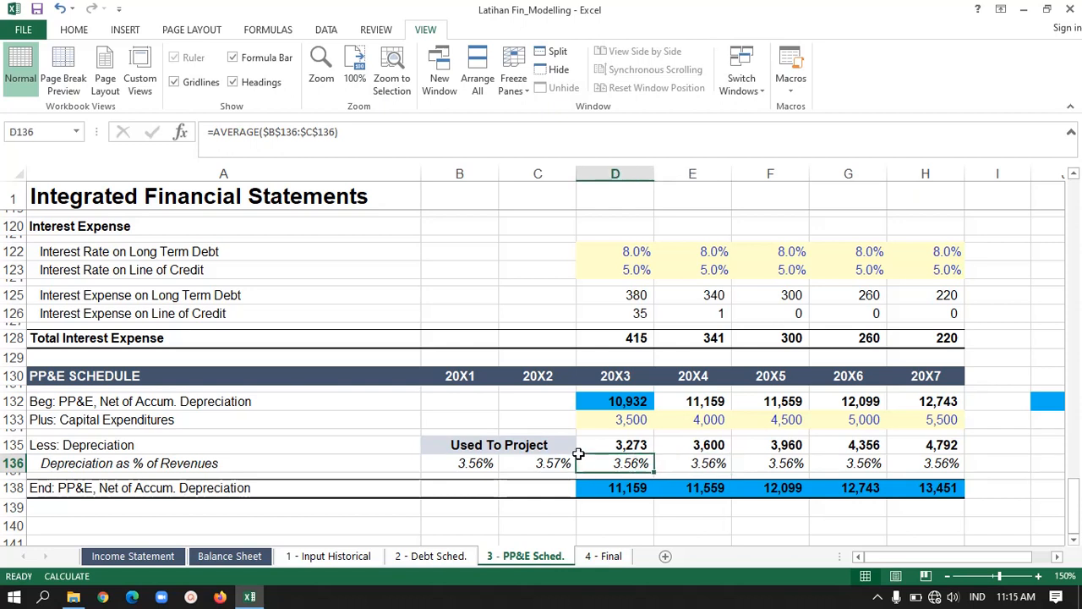
# - Select the depreciation percentages for 20X4 through 20X7, E136:H136, to review the projected years
pyautogui.hotkey('shift', 'Right')
pyautogui.hotkey('shift', 'Right')
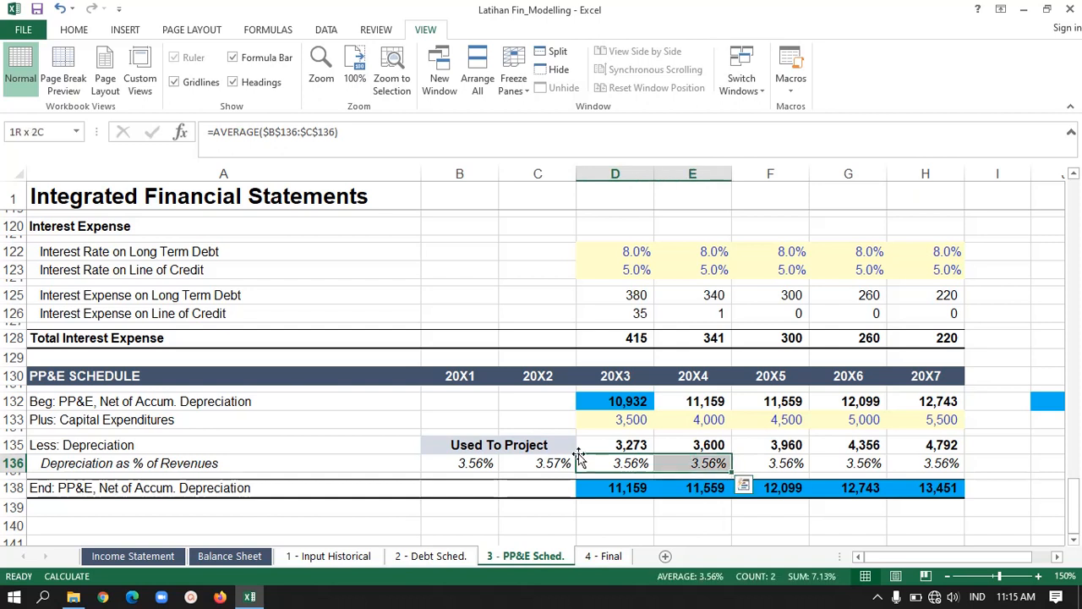
pyautogui.press('Left')
pyautogui.press('Right')
pyautogui.hotkey('shift', 'Right')
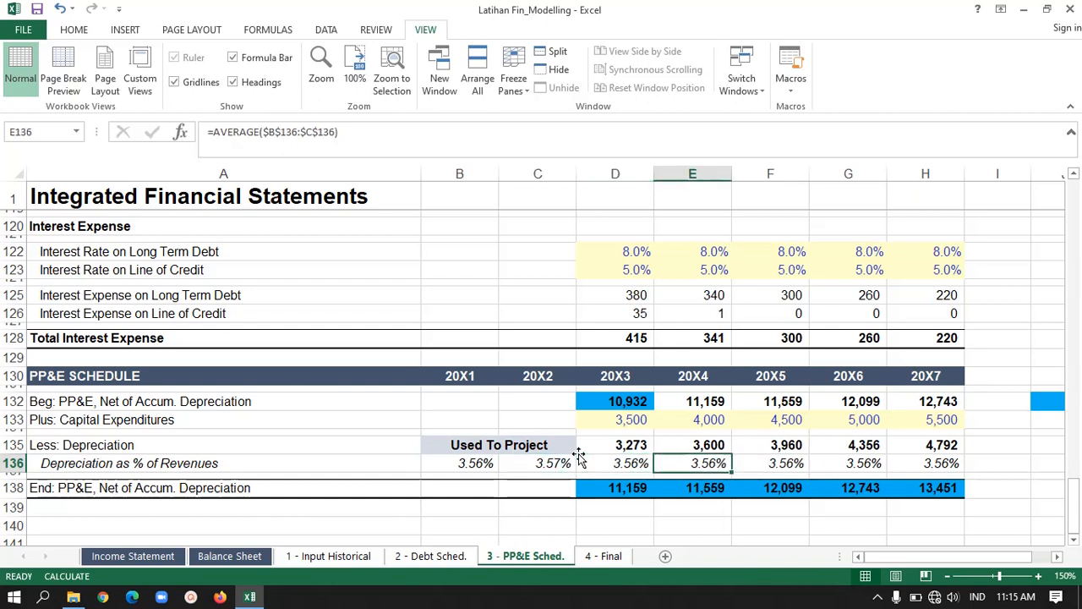
pyautogui.press('Right')
pyautogui.hotkey('shift', 'Right')
pyautogui.hotkey('shift', 'Right')
pyautogui.hotkey('shift', 'Right')
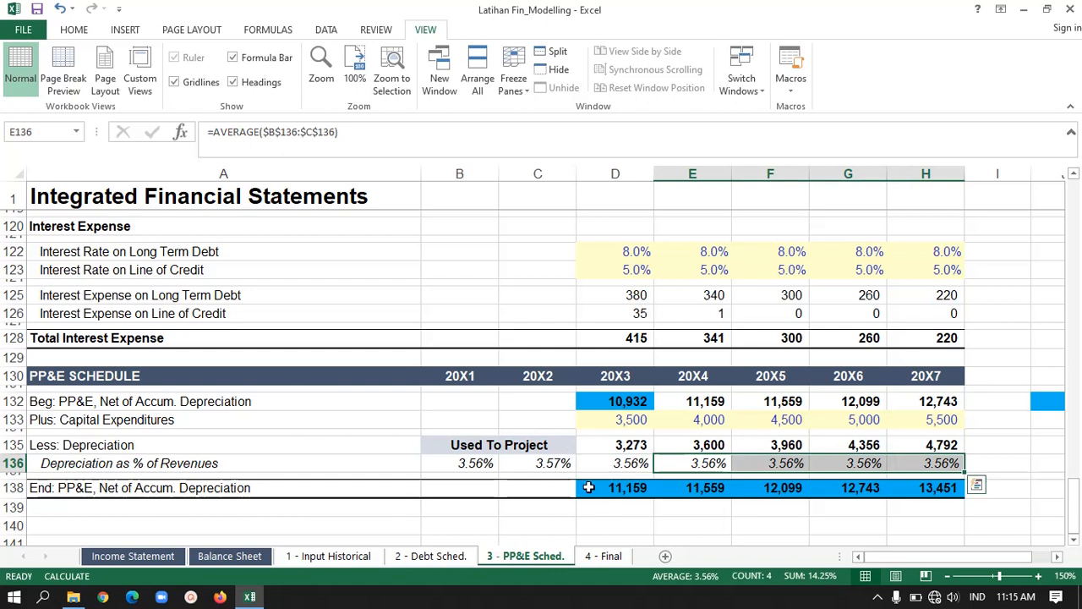
# - Compare the 20X3 Less: Depreciation formula with the depreciation percentage formula beneath it
pyautogui.click(596, 445)
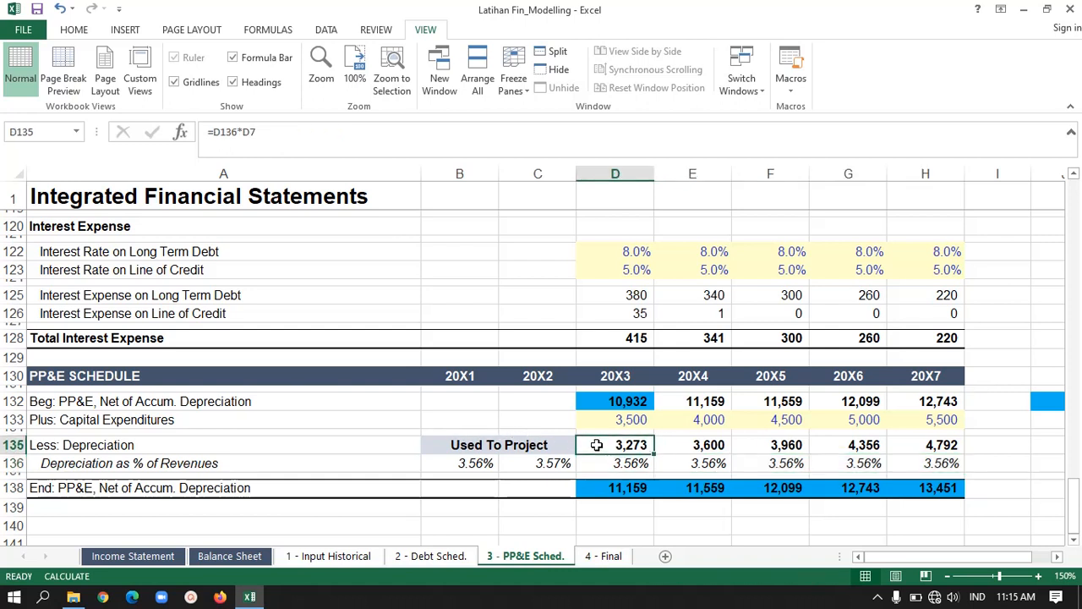
pyautogui.press('Down')
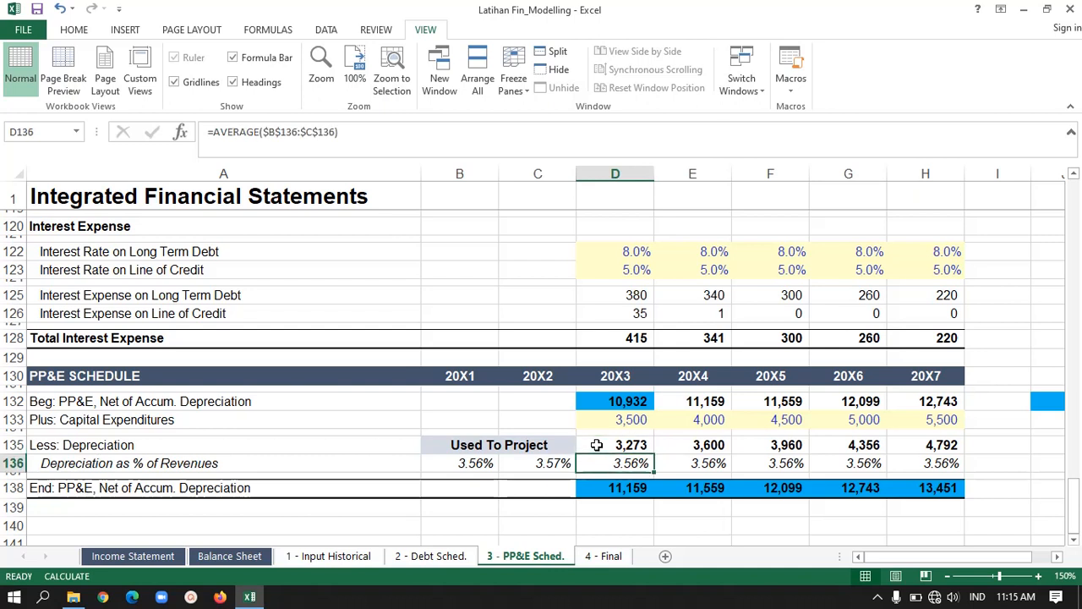
pyautogui.click(596, 445)
pyautogui.press('Down')
pyautogui.click(596, 445)
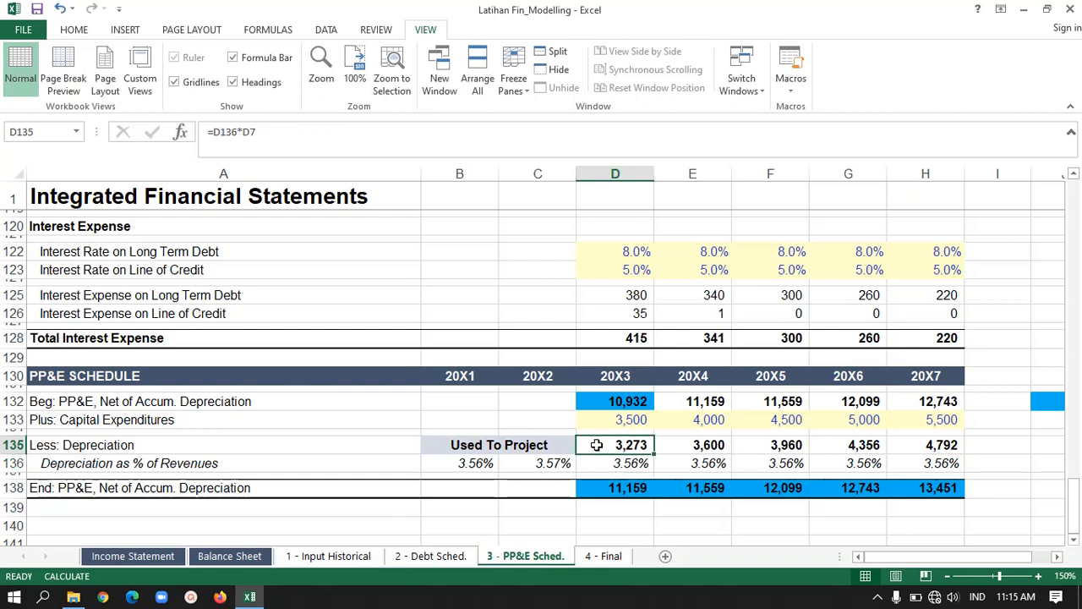
# - Trace the 20X3 Less: Depreciation formula to its percentage cell and the 20X3 Revenue cell, and return to D135
pyautogui.click(310, 142)
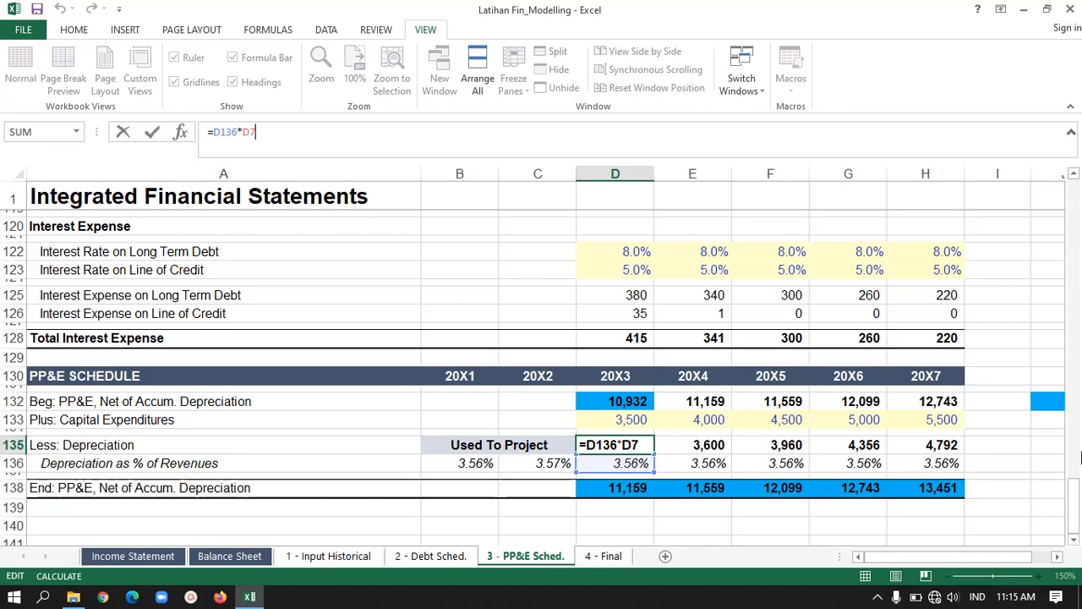
pyautogui.moveTo(1077, 499); pyautogui.dragTo(1036, 103)
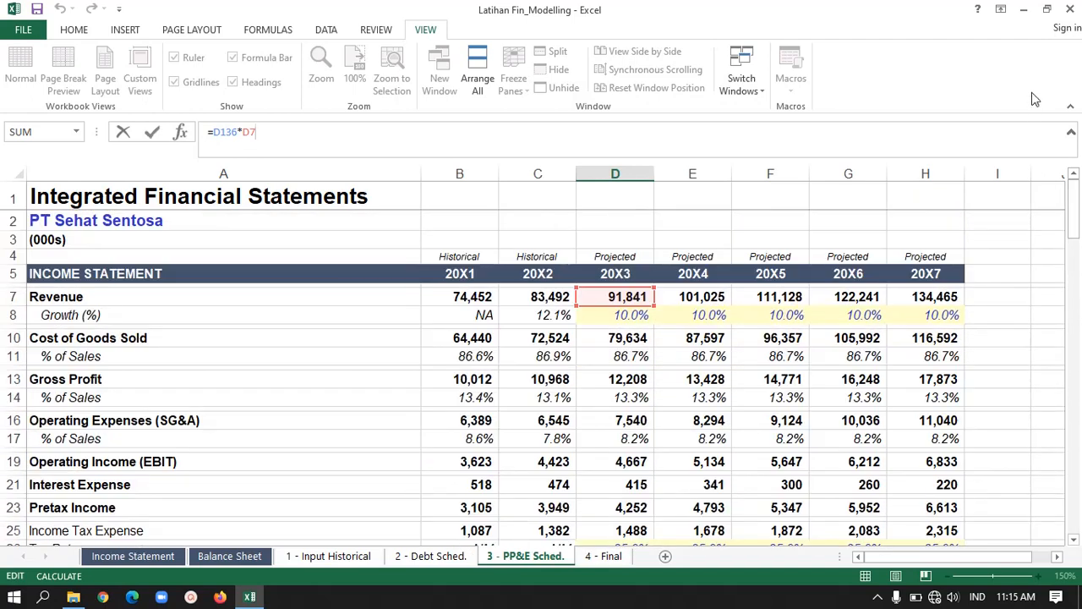
pyautogui.press('Return')
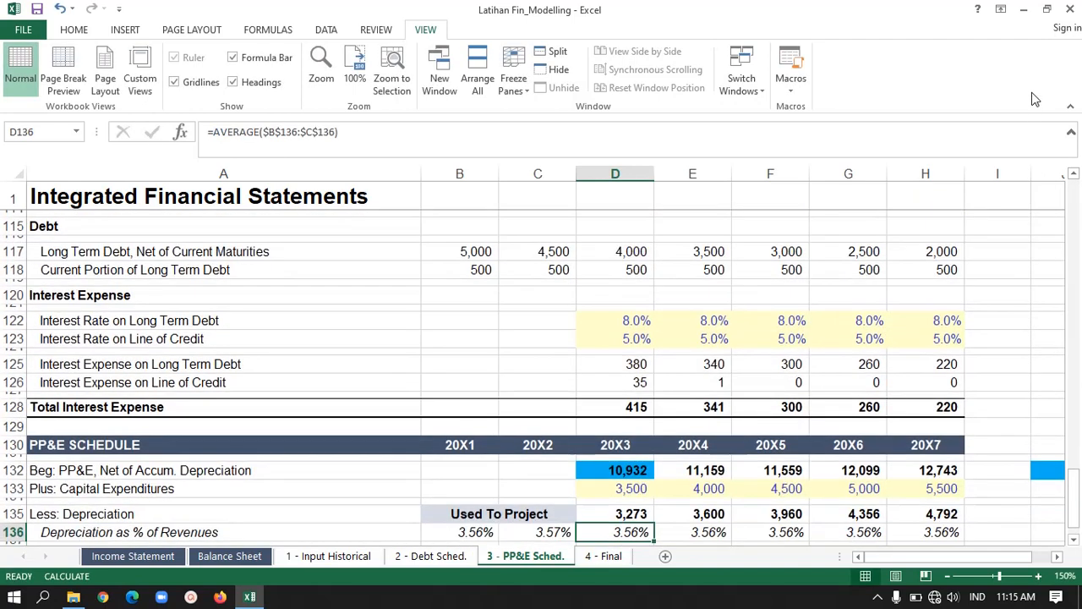
pyautogui.press('Up')
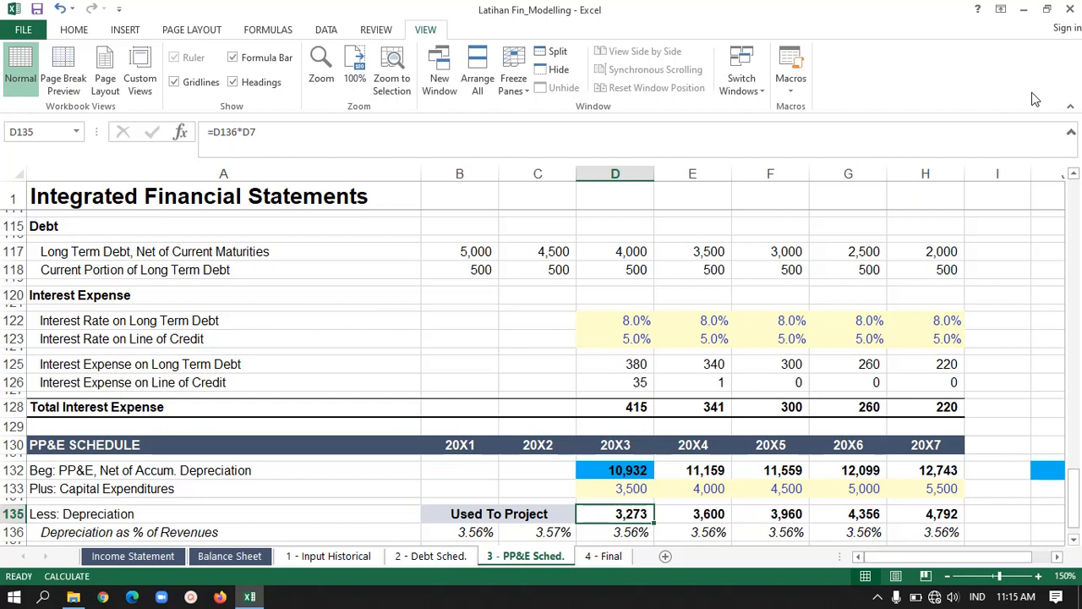
# - Check the Less: Depreciation formulas in the years after 20X3, and select the projected depreciation D135:H135
pyautogui.press('Right')
pyautogui.press('Right')
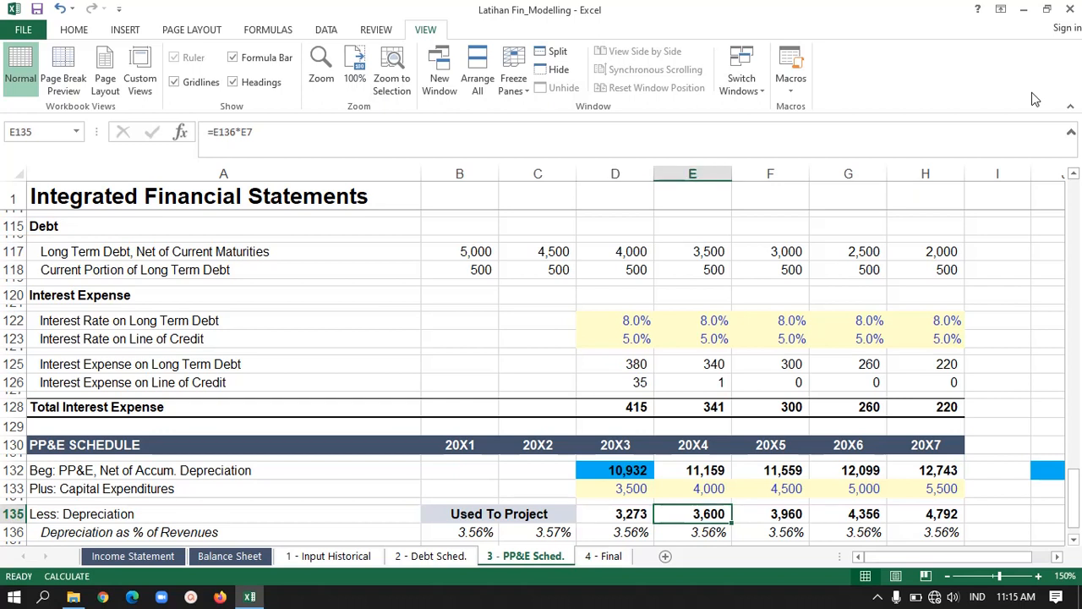
pyautogui.press('Left')
pyautogui.press('Left')
pyautogui.press('Right')
pyautogui.press('Right')
pyautogui.press('Left')
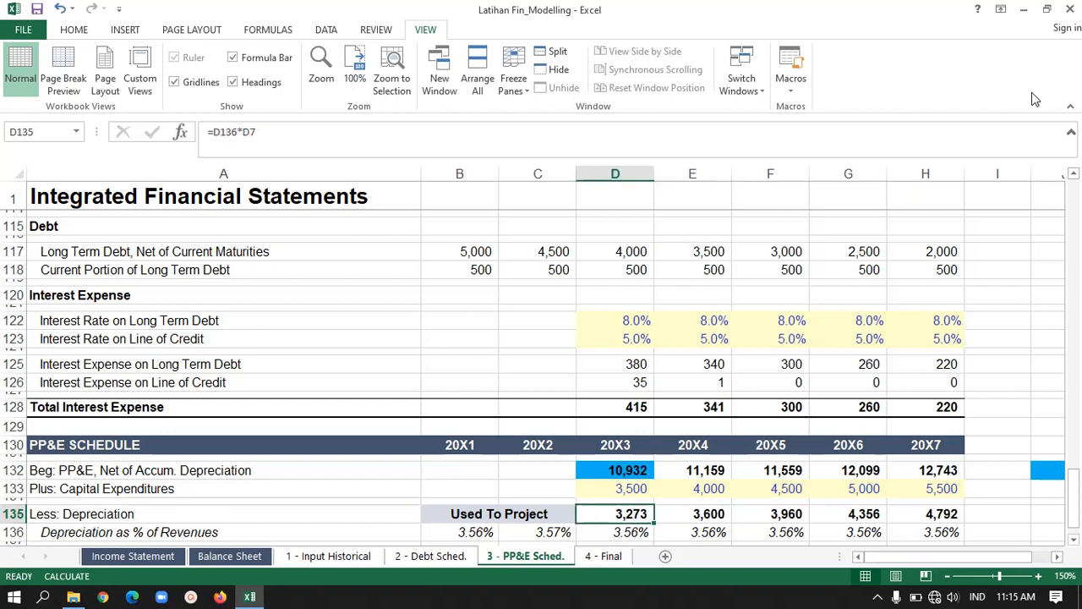
pyautogui.hotkey('shift', 'Right')
pyautogui.hotkey('shift', 'Right')
pyautogui.hotkey('shift', 'Right')
pyautogui.hotkey('shift', 'Right')
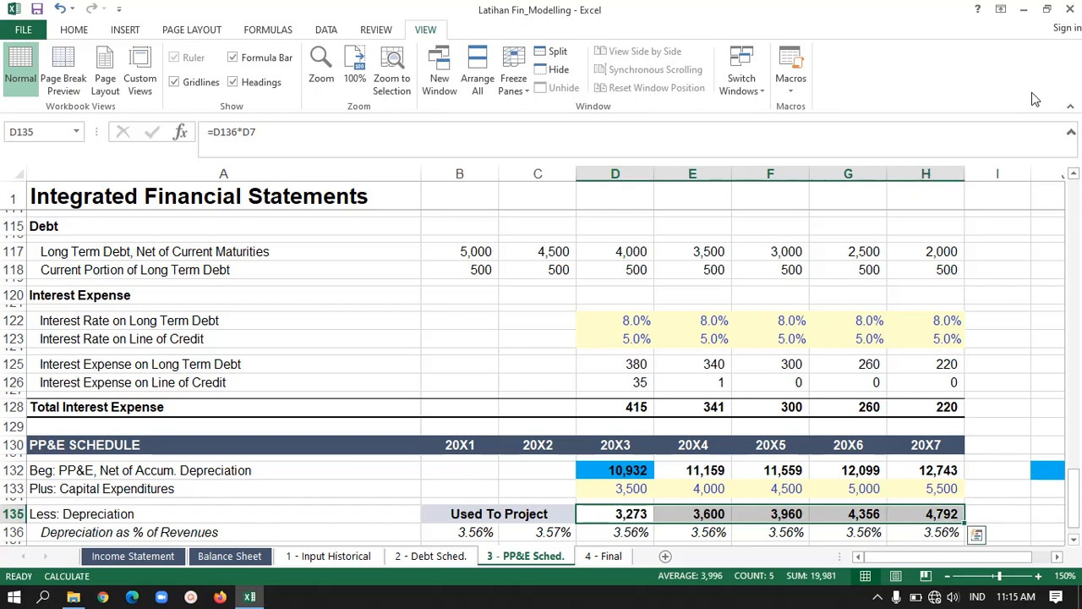
# - Inspect the 20X3 End: PP&E formula and highlight the beginning balance, capital expenditures and depreciation cells it references
pyautogui.press('Down')
pyautogui.press('Down')
pyautogui.press('Down')
pyautogui.press('Down')
pyautogui.press('Down')
pyautogui.press('Up')
pyautogui.press('Up')
pyautogui.press('Up')
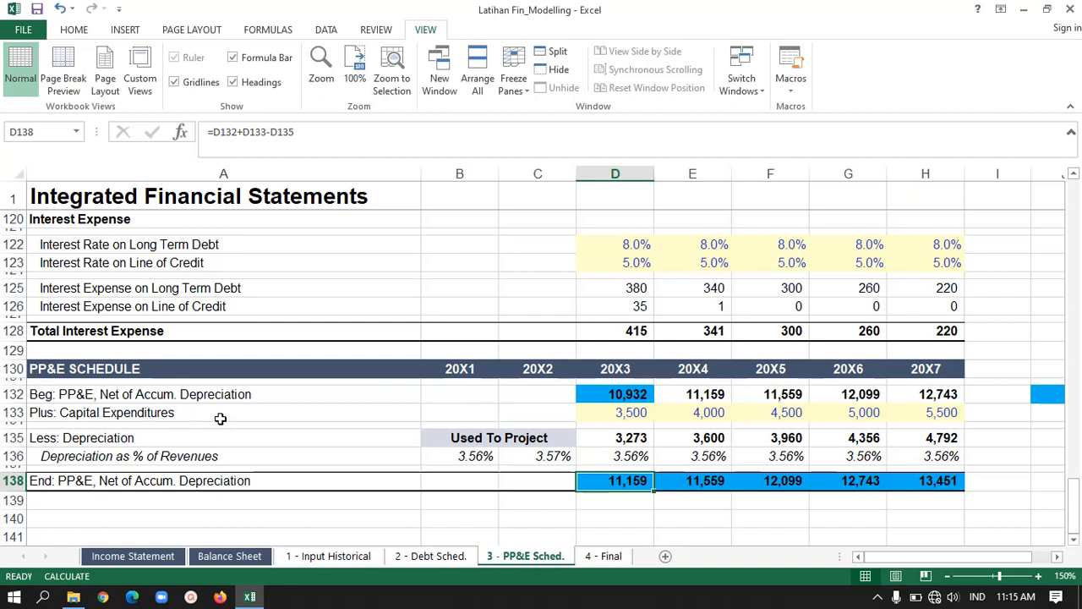
pyautogui.click(343, 153)
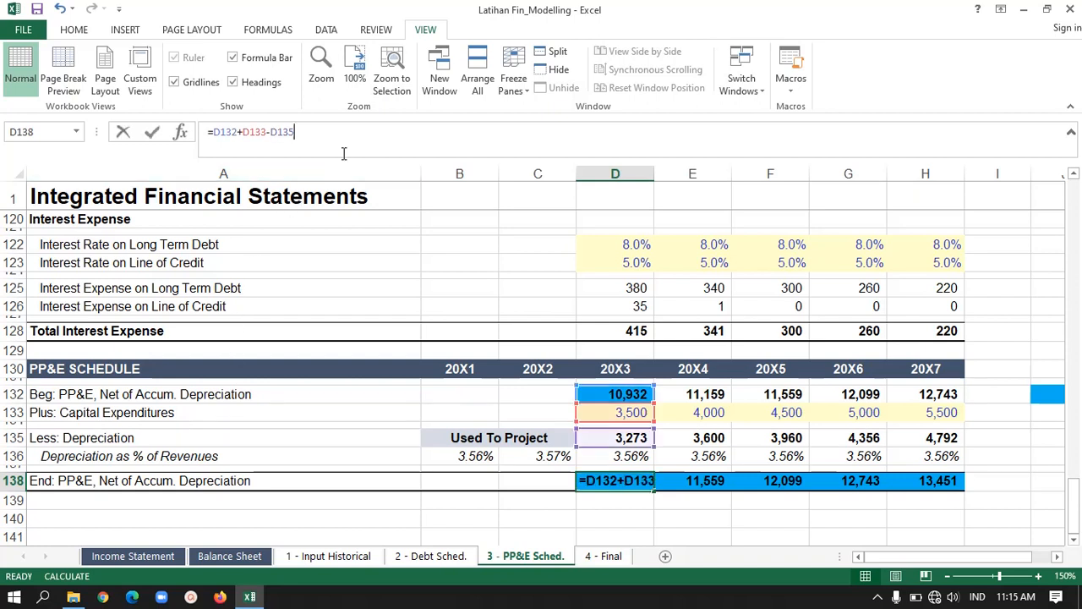
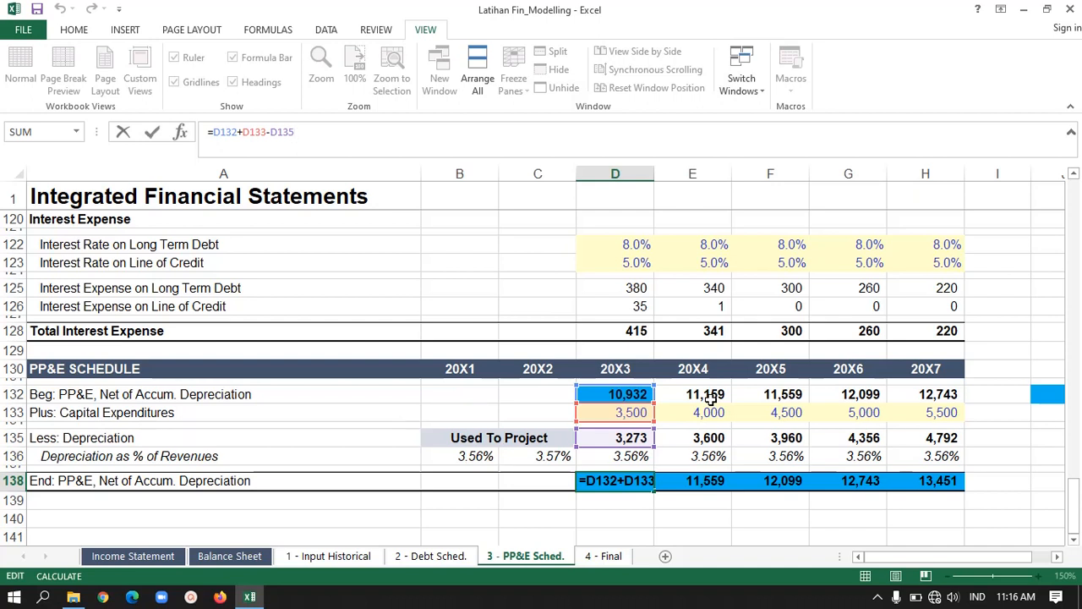
pyautogui.press('Return')
# - Compare the End: PP&E formulas across the projected years, and select D138:H138 to review the full row
pyautogui.press('Up')
pyautogui.press('Right')
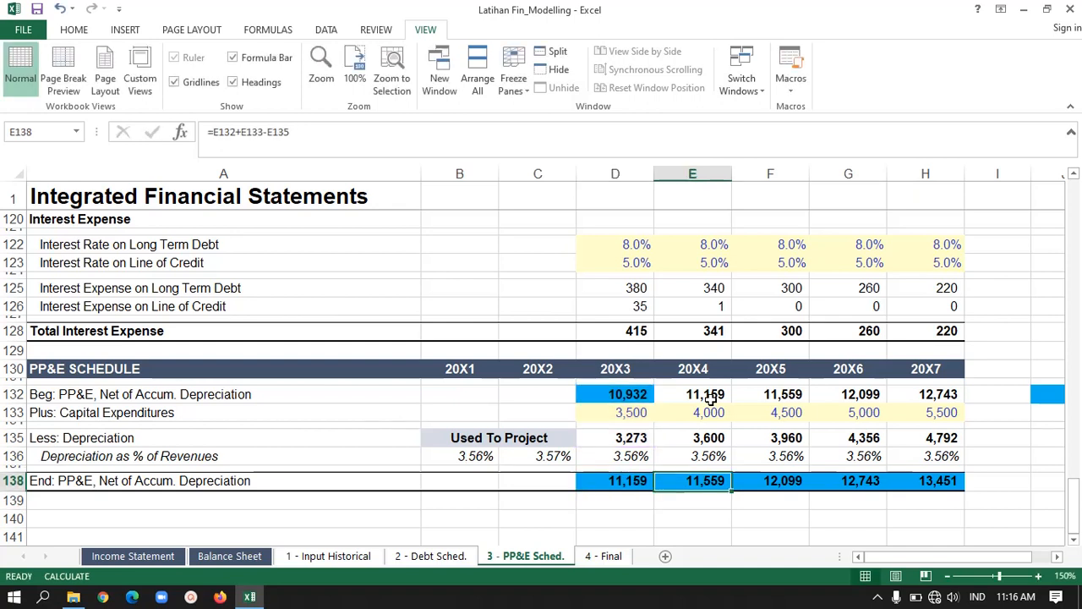
pyautogui.press('Right')
pyautogui.press('Left')
pyautogui.press('Left')
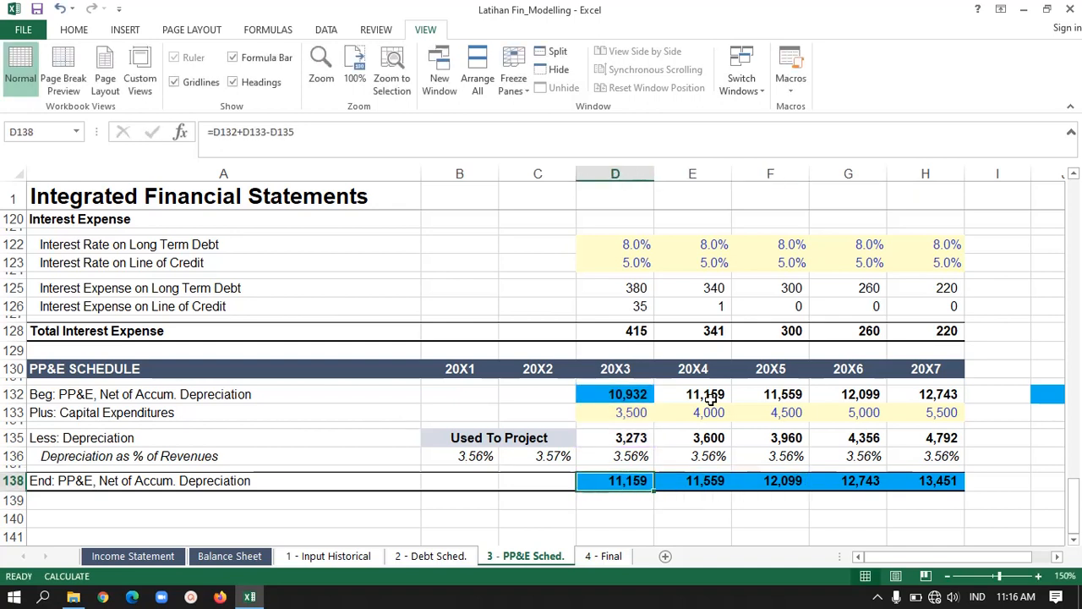
pyautogui.hotkey('shift', 'Right')
pyautogui.hotkey('shift', 'Right')
pyautogui.hotkey('shift', 'Right')
pyautogui.hotkey('shift', 'Right')
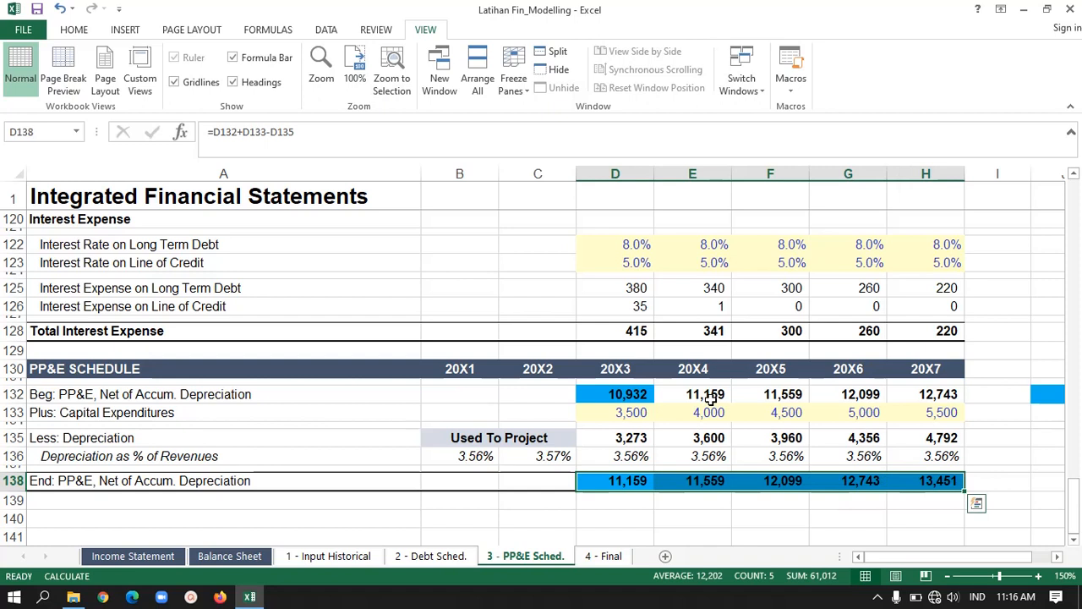
pyautogui.click(558, 521)
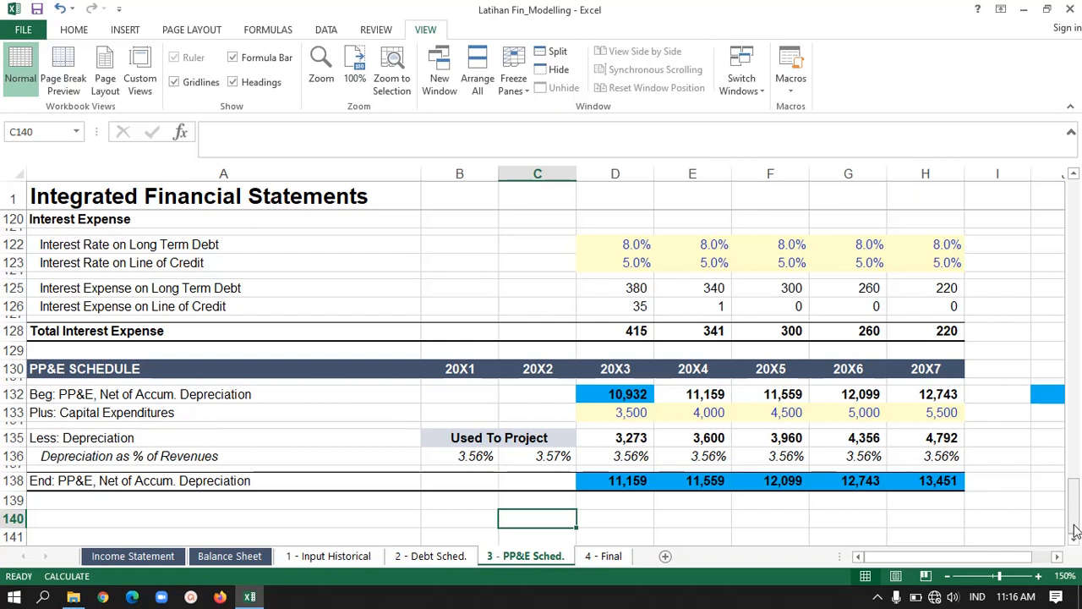
# - Review the 20X3 column of the PP&E schedule between capital expenditures and ending PP&E
pyautogui.click(620, 480)
pyautogui.press('Up')
pyautogui.press('Up')
pyautogui.press('Up')
pyautogui.press('Up')
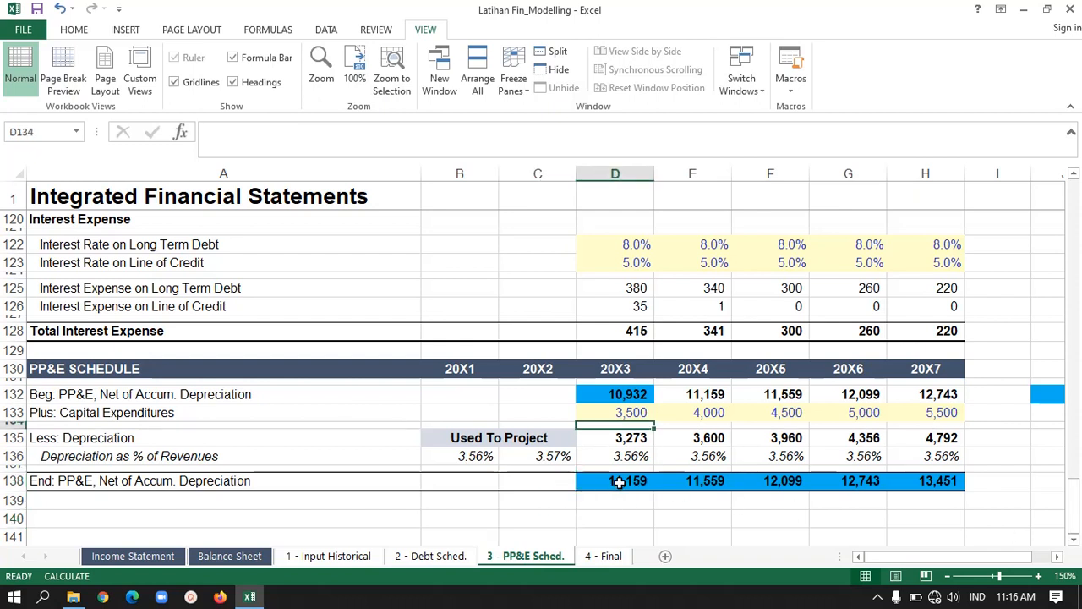
pyautogui.press('Down')
pyautogui.press('Down')
pyautogui.press('Down')
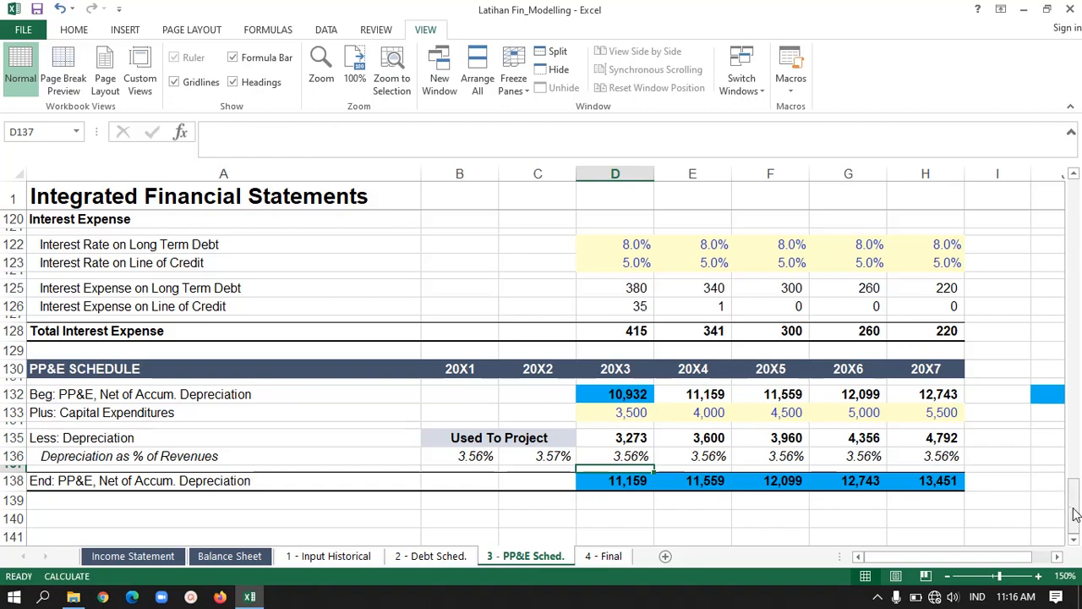
# - Inspect the 20X3 Depreciation cell D31 above EBITDA in the income statement and trace its link to the PP&E schedule
pyautogui.moveTo(1074, 514); pyautogui.dragTo(1077, 199)
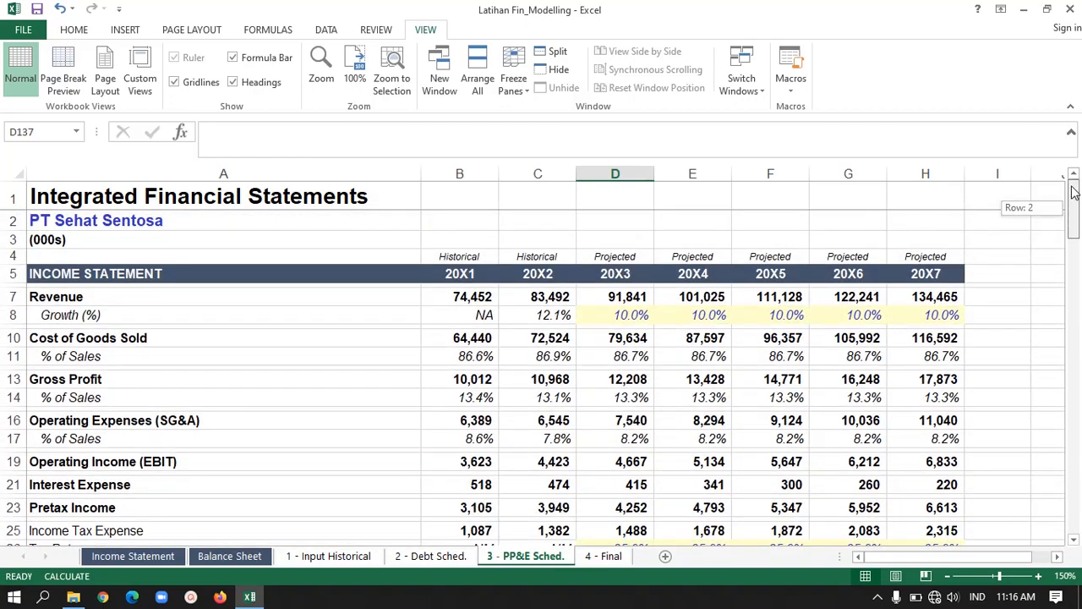
pyautogui.click(561, 467)
pyautogui.press('Down')
pyautogui.press('Down')
pyautogui.press('Down')
pyautogui.press('Down')
pyautogui.press('Down')
pyautogui.press('Down')
pyautogui.press('Down')
pyautogui.press('Down')
pyautogui.press('Down')
pyautogui.press('Down')
pyautogui.press('Down')
pyautogui.press('Down')
pyautogui.press('Down')
pyautogui.press('Down')
pyautogui.press('Down')
pyautogui.press('Down')
pyautogui.press('Down')
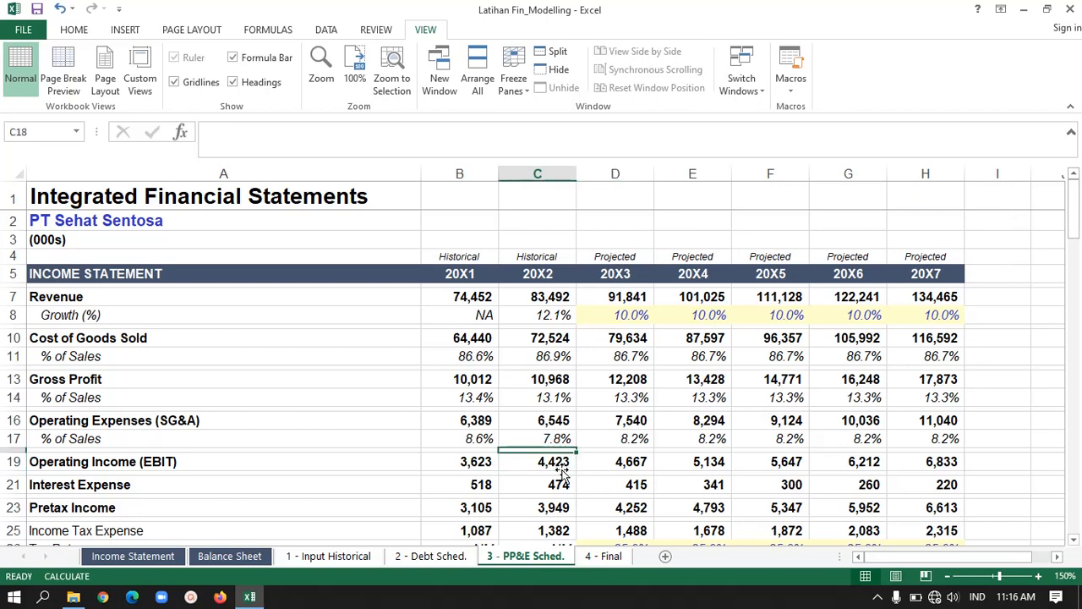
pyautogui.press('Up')
pyautogui.press('Up')
pyautogui.press('Up')
pyautogui.press('Up')
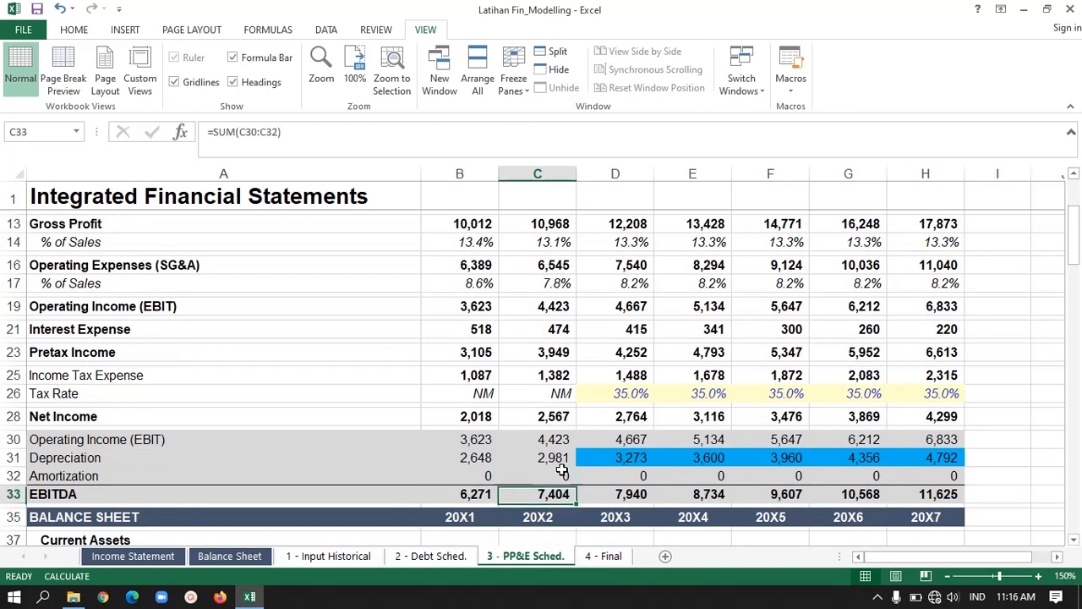
pyautogui.press('Right')
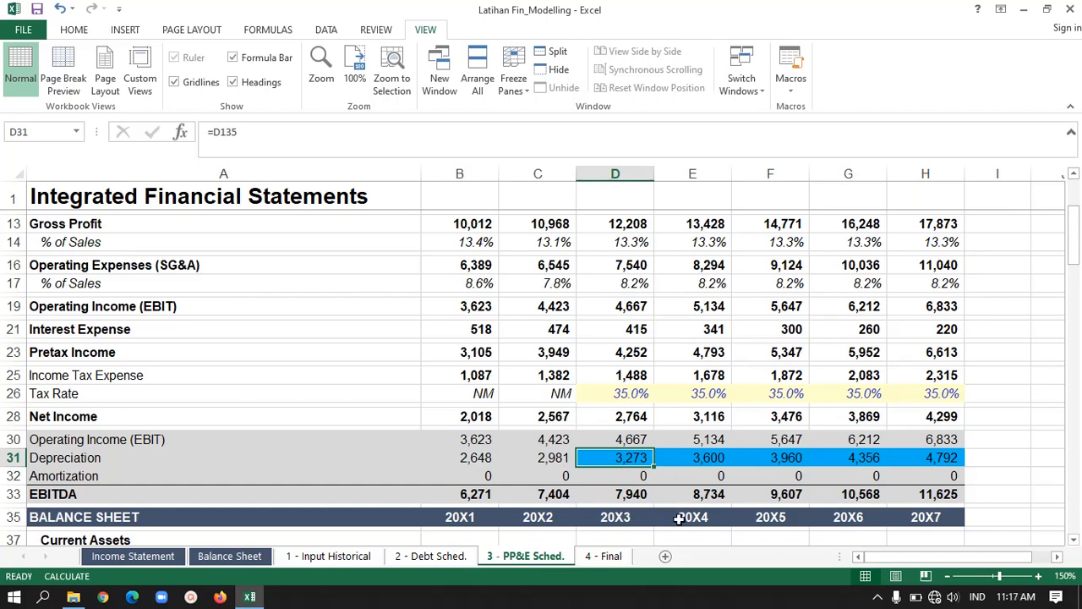
pyautogui.hotkey('ctrl', '[')
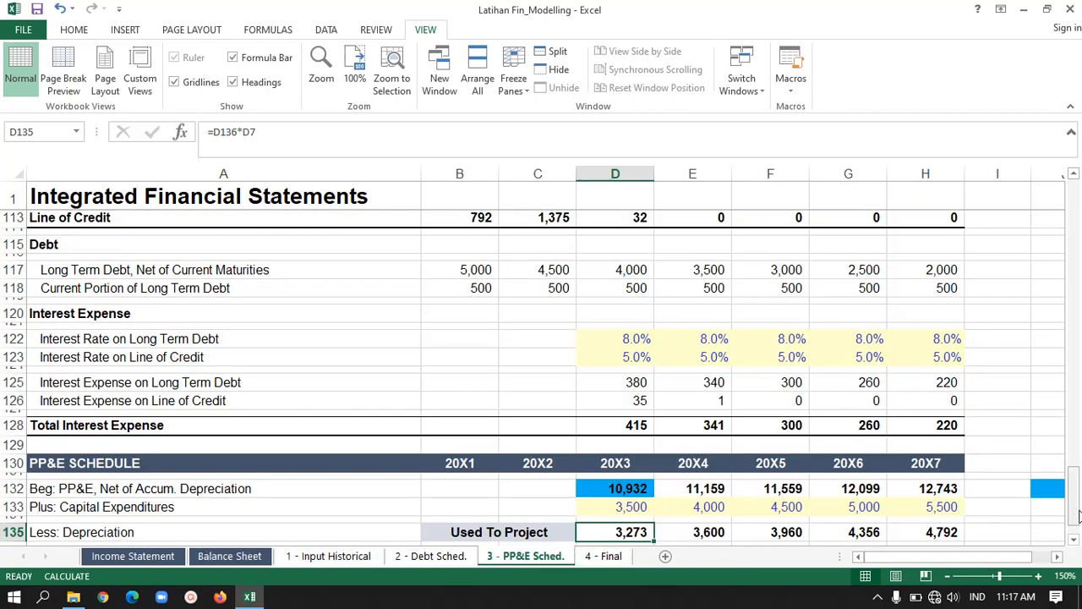
# - Return to the Depreciation row above EBITDA and select the projected years D31:H31
pyautogui.moveTo(1077, 513); pyautogui.dragTo(1056, 309)
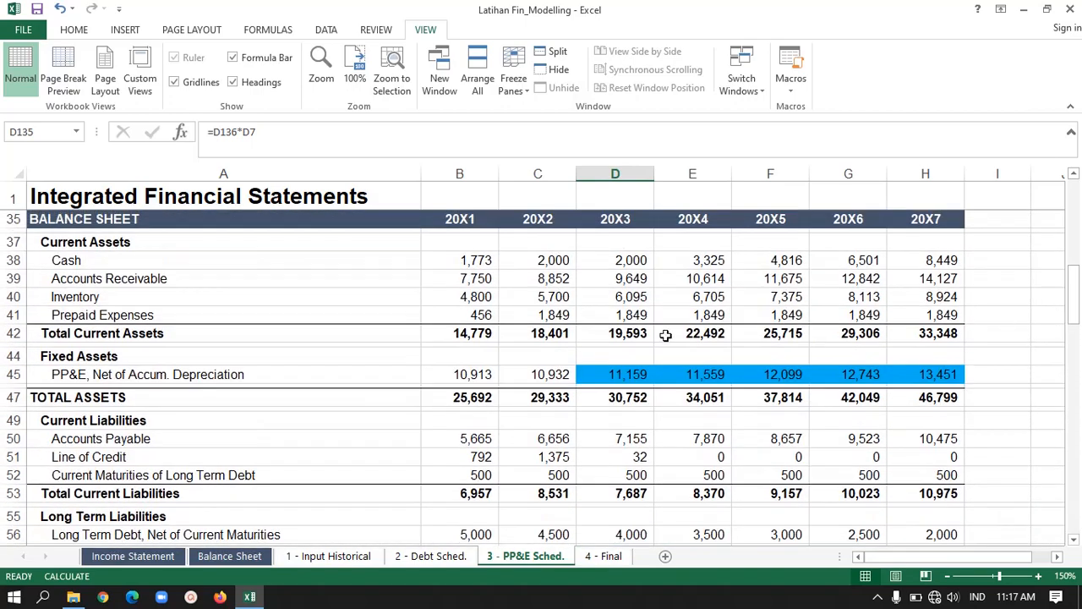
pyautogui.click(630, 372)
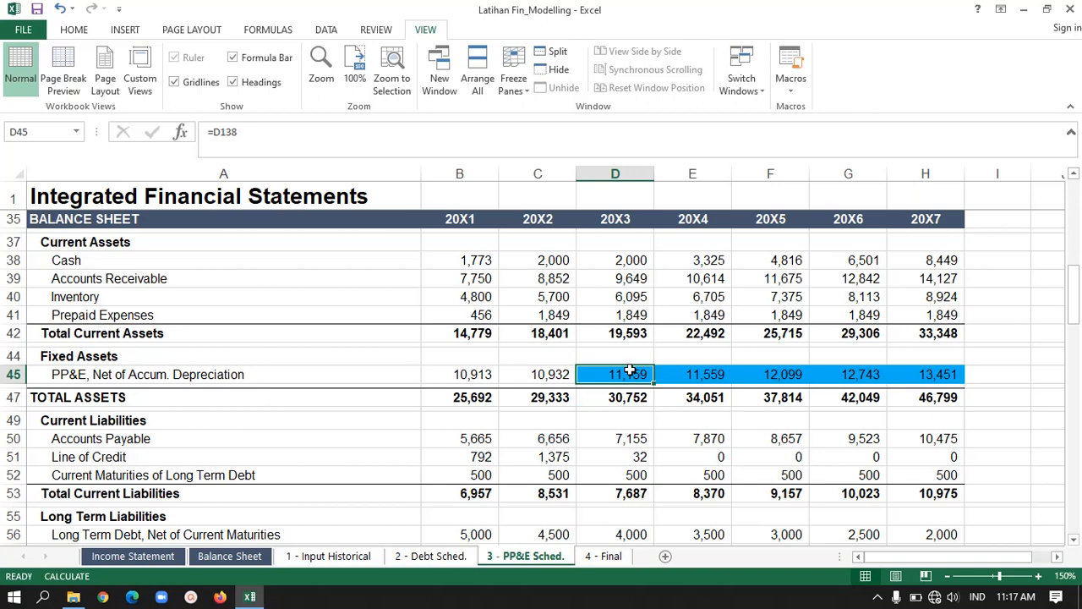
pyautogui.press('Up')
pyautogui.press('Up')
pyautogui.press('Up')
pyautogui.press('Up')
pyautogui.press('Up')
pyautogui.press('Up')
pyautogui.press('Up')
pyautogui.press('Up')
pyautogui.press('Up')
pyautogui.press('Up')
pyautogui.press('Up')
pyautogui.press('Up')
pyautogui.press('Up')
pyautogui.press('Up')
pyautogui.press('Up')
pyautogui.press('Up')
pyautogui.press('Up')
pyautogui.press('Up')
pyautogui.press('Up')
pyautogui.press('Down')
pyautogui.press('Down')
pyautogui.press('Down')
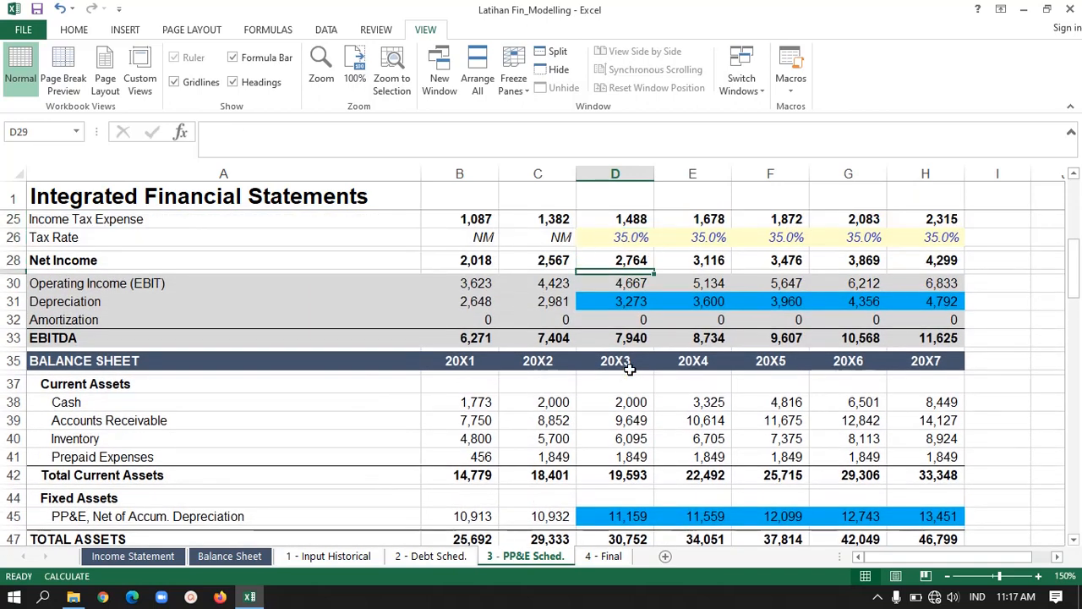
pyautogui.press('Down')
pyautogui.press('Down')
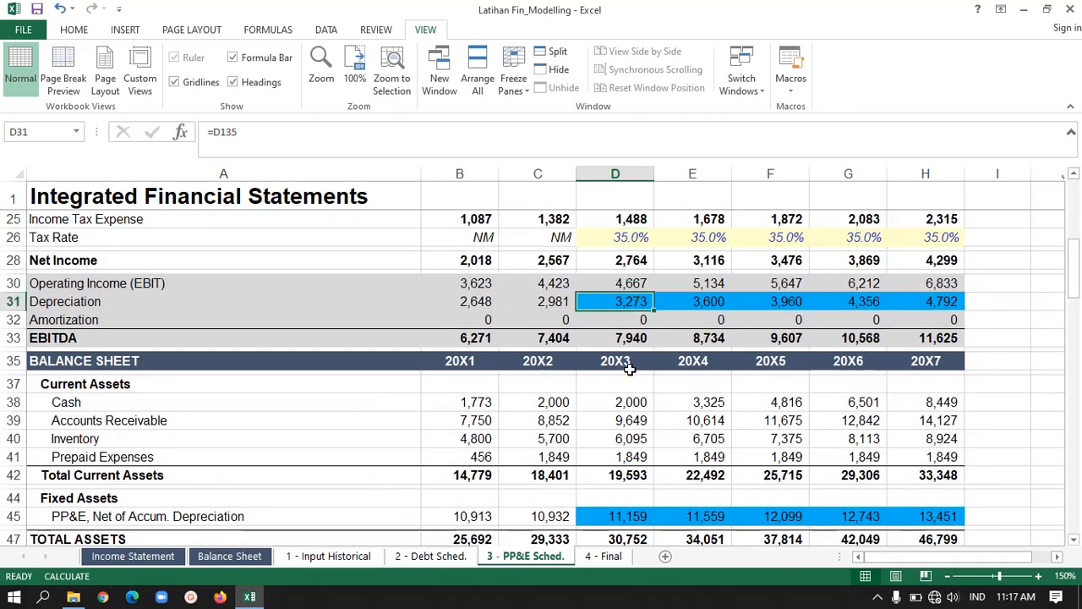
pyautogui.hotkey('shift', 'Right')
pyautogui.hotkey('shift', 'Right')
pyautogui.hotkey('shift', 'Right')
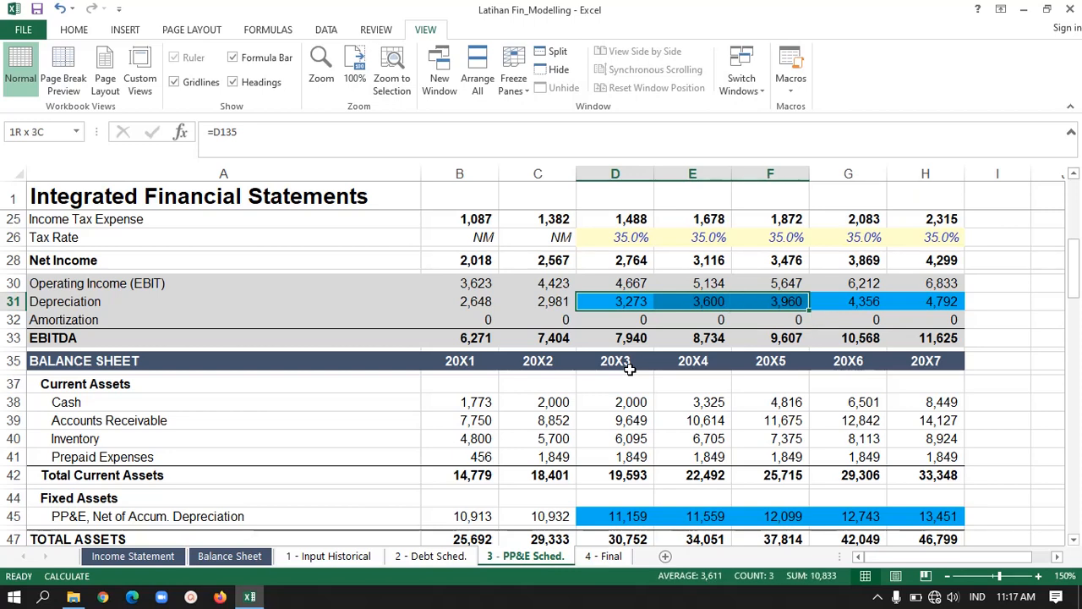
pyautogui.hotkey('shift', 'Right')
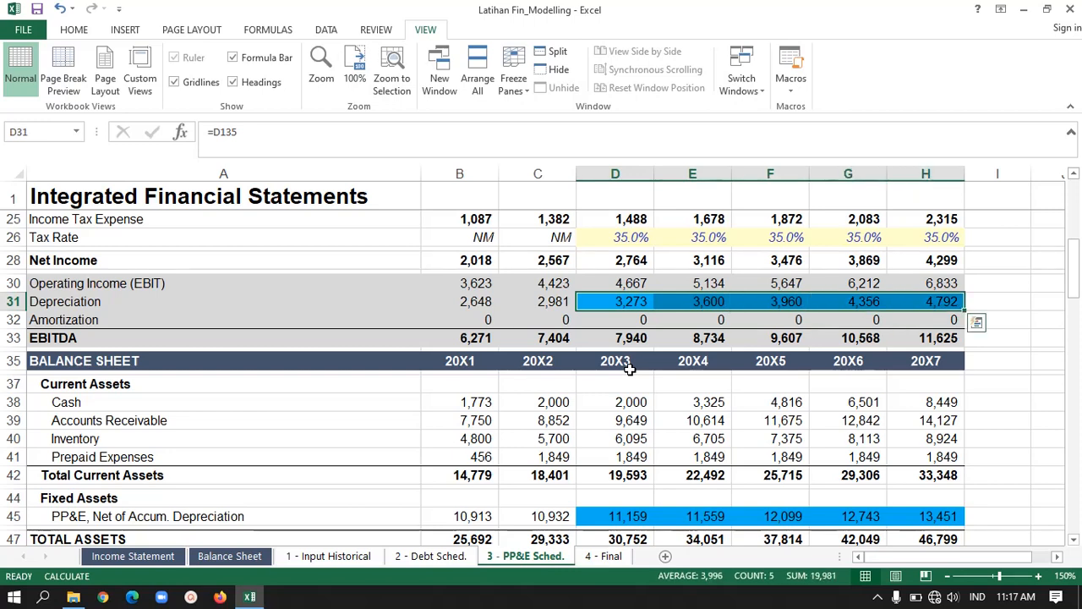
# - Inspect the 20X3 PP&E, Net of Accum. Depreciation cell D45 on the balance sheet and trace its link to the PP&E schedule
pyautogui.press('Down')
pyautogui.press('Down')
pyautogui.press('Down')
pyautogui.press('Down')
pyautogui.press('Down')
pyautogui.press('Down')
pyautogui.press('Down')
pyautogui.press('Down')
pyautogui.press('Down')
pyautogui.press('Down')
pyautogui.press('Down')
pyautogui.press('Down')
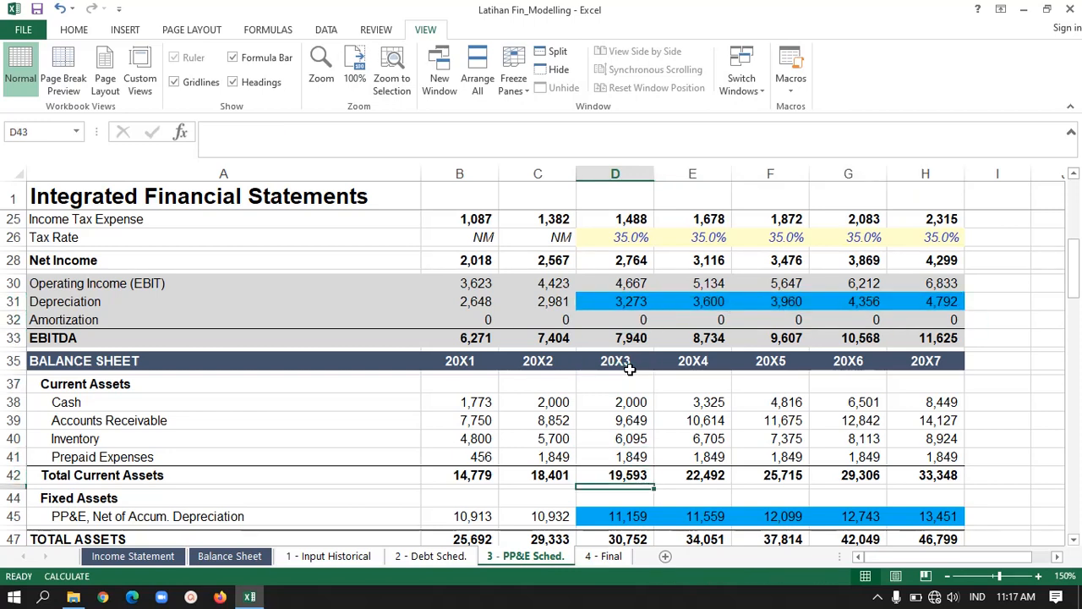
pyautogui.press('Down')
pyautogui.press('Down')
pyautogui.press('Down')
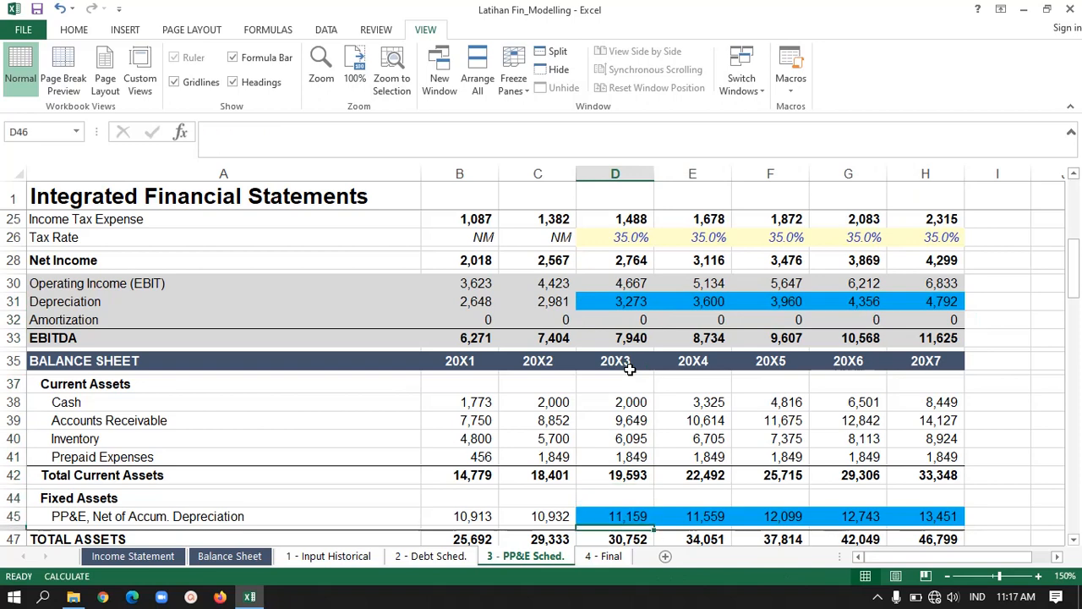
pyautogui.press('Up')
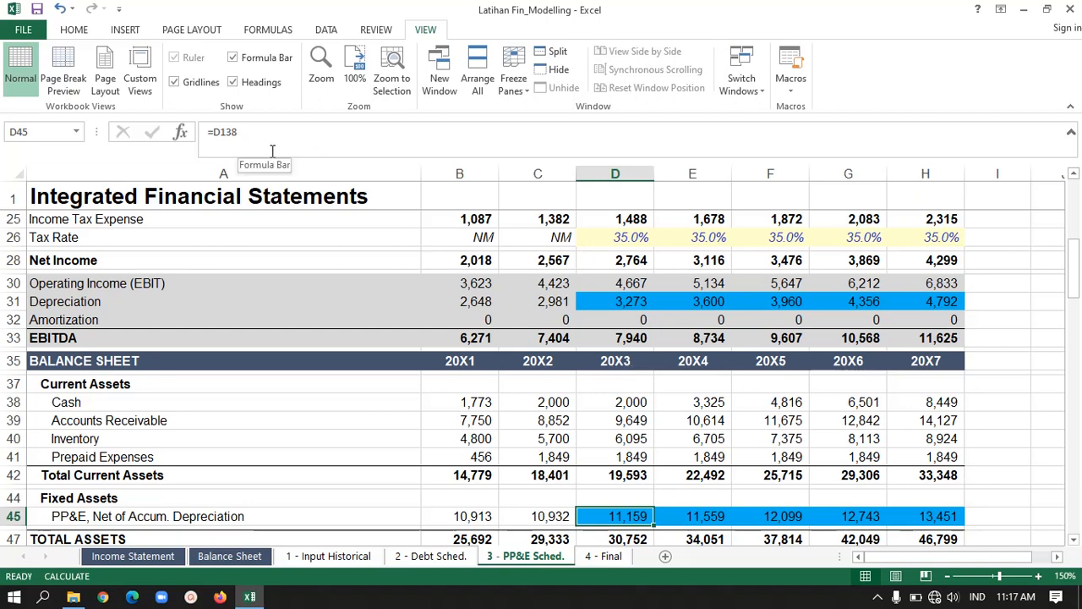
pyautogui.hotkey('ctrl', '[')
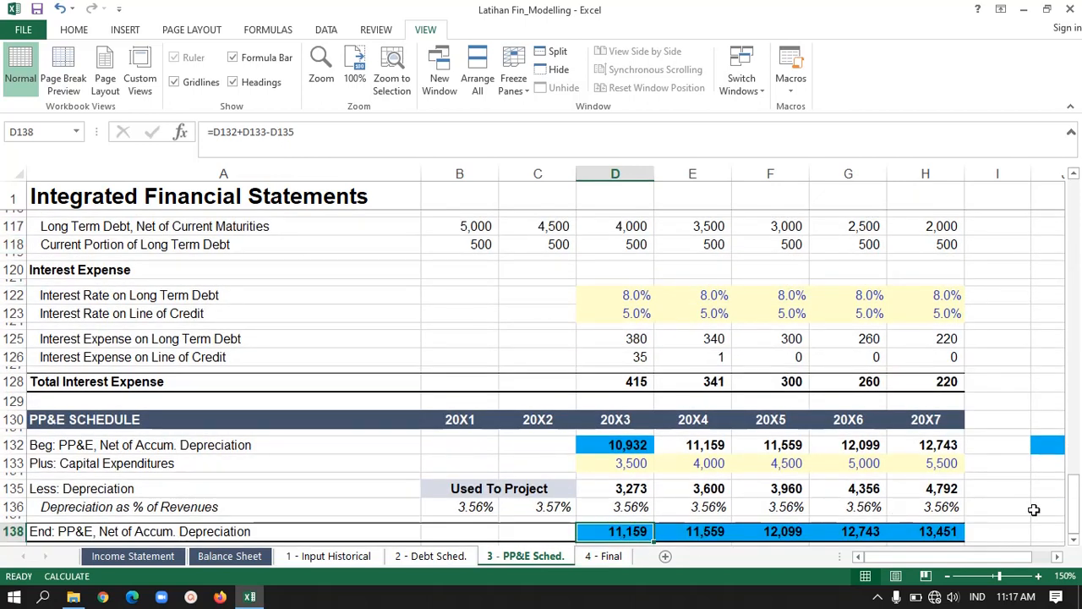
# - Return to the balance sheet's PP&E, Net of Accum. Depreciation row and select the projected years D45:H45
pyautogui.moveTo(1076, 516); pyautogui.dragTo(1074, 245)
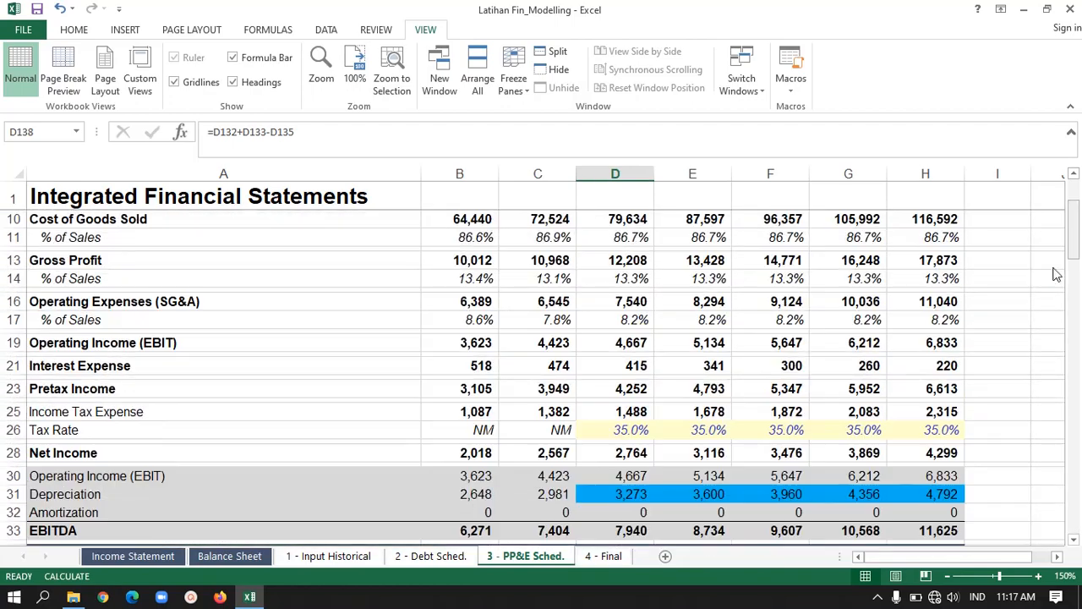
pyautogui.click(618, 507)
pyautogui.press('Down')
pyautogui.press('Down')
pyautogui.press('Down')
pyautogui.press('Down')
pyautogui.press('Down')
pyautogui.press('Down')
pyautogui.press('Down')
pyautogui.press('Down')
pyautogui.press('Down')
pyautogui.press('Down')
pyautogui.press('Down')
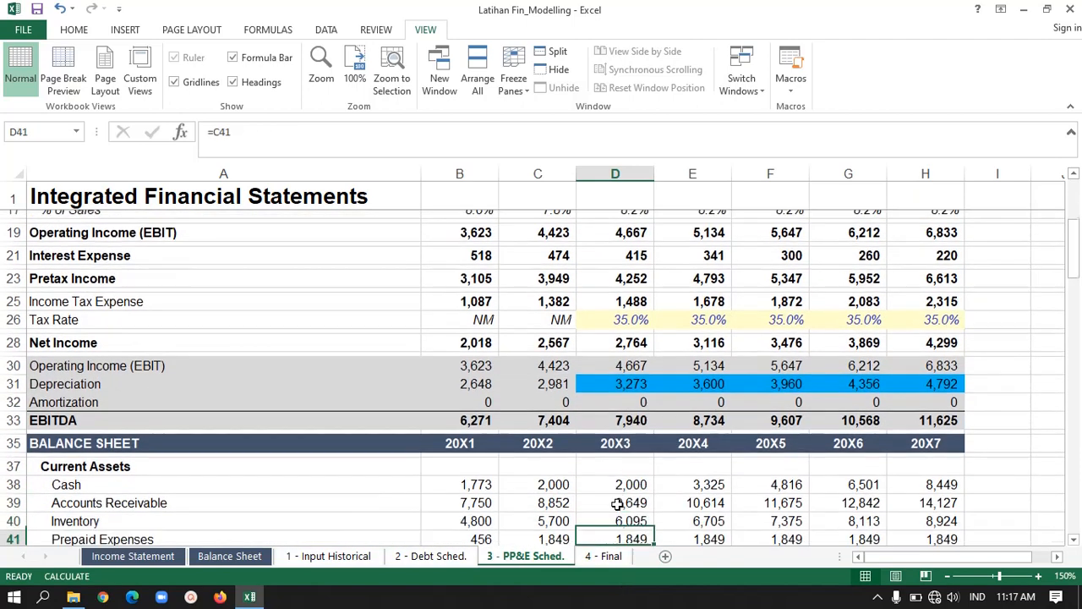
pyautogui.click(618, 505)
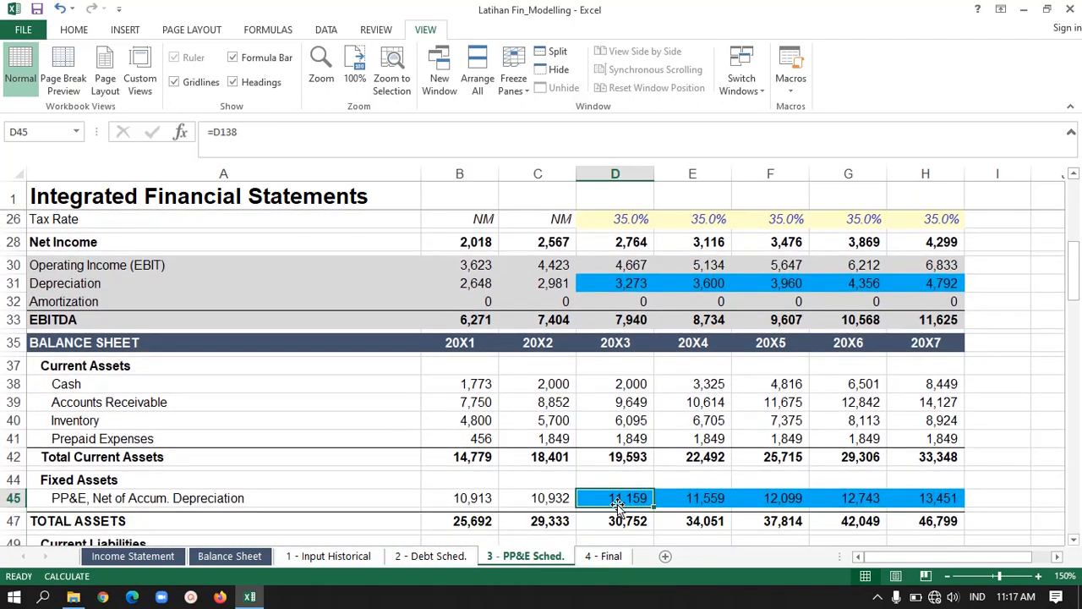
pyautogui.hotkey('shift', 'Right')
pyautogui.hotkey('shift', 'Right')
pyautogui.hotkey('shift', 'Right')
pyautogui.hotkey('shift', 'Right')
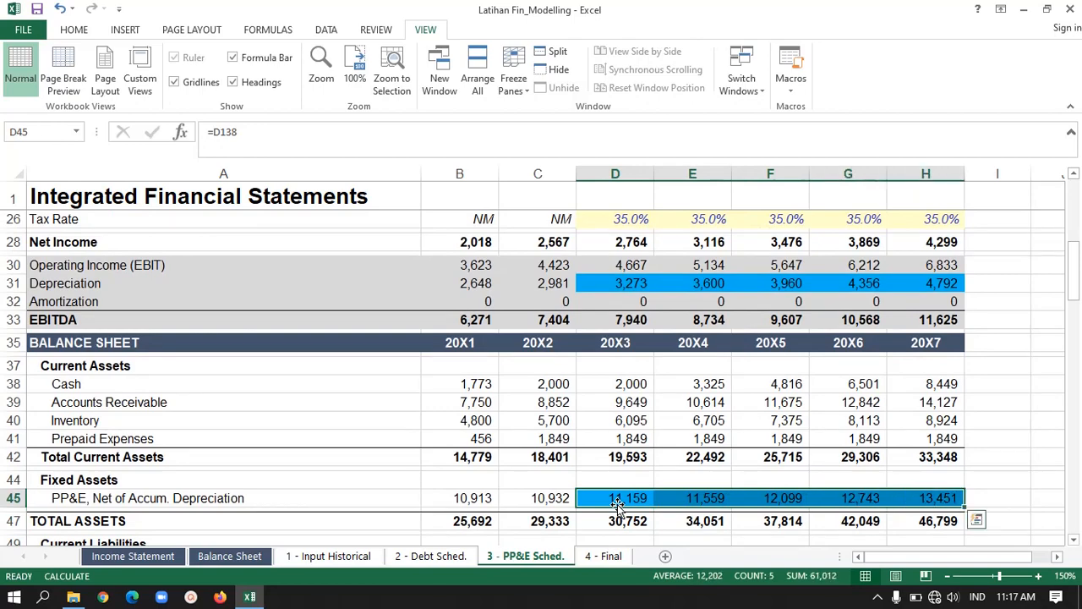
# - Review the statements from the balance sheet's PP&E row down to the cash flow statement's Depreciation and Changes in Working Capital rows
pyautogui.press('Down')
pyautogui.press('Down')
pyautogui.press('Down')
pyautogui.press('Down')
pyautogui.press('Down')
pyautogui.press('Down')
pyautogui.press('Down')
pyautogui.press('Down')
pyautogui.press('Down')
pyautogui.press('Down')
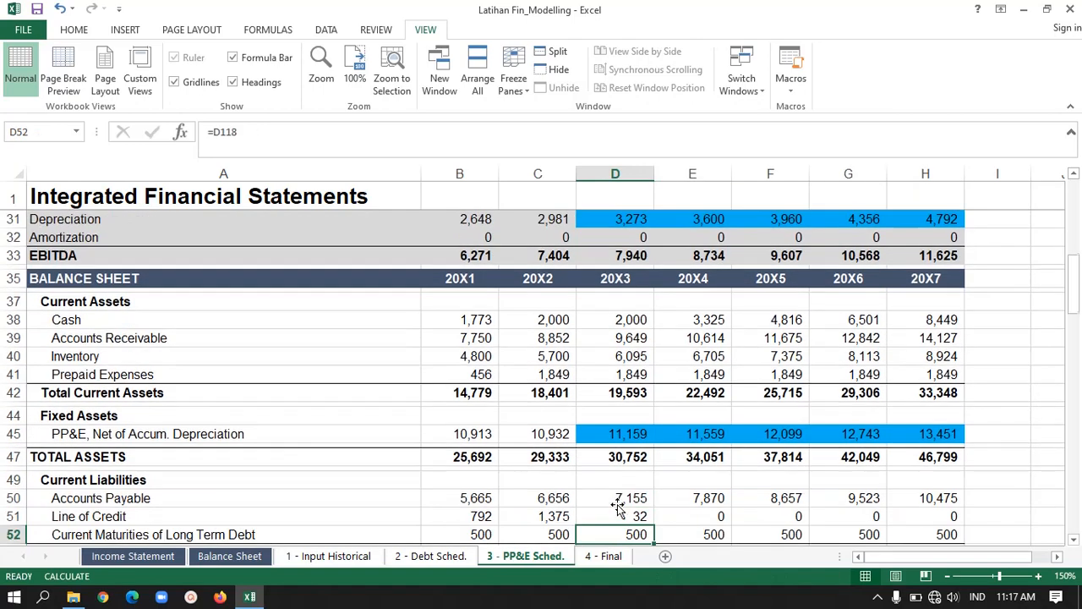
pyautogui.press('Down')
pyautogui.press('Down')
pyautogui.press('Down')
pyautogui.press('Down')
pyautogui.press('Down')
pyautogui.press('Down')
pyautogui.press('Down')
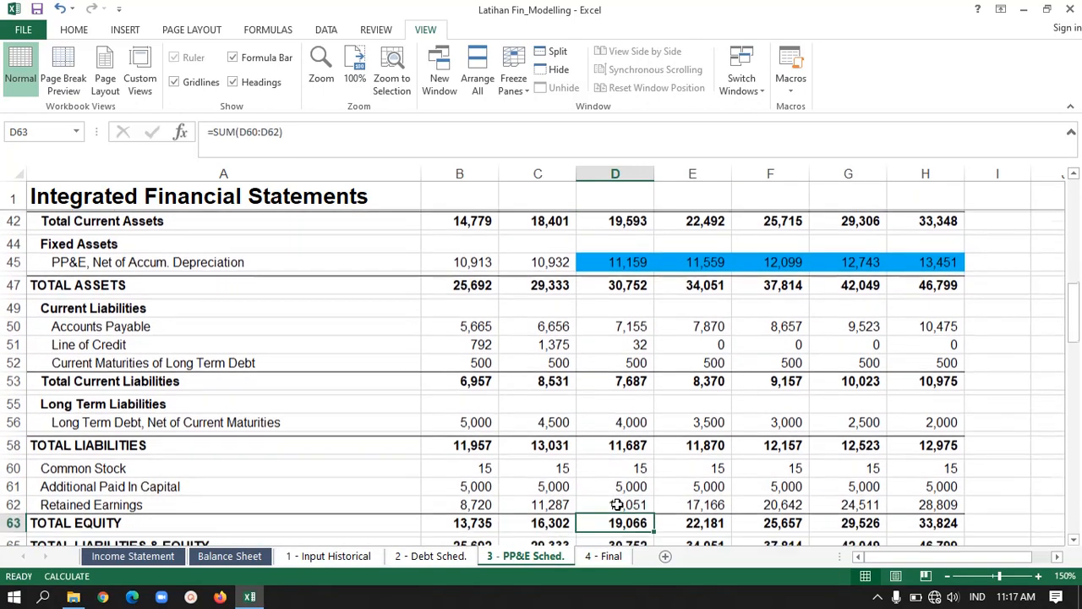
pyautogui.press('Down')
pyautogui.press('Down')
pyautogui.press('Down')
pyautogui.press('Down')
pyautogui.press('Down')
pyautogui.press('Down')
pyautogui.press('Down')
pyautogui.press('Down')
pyautogui.press('Down')
pyautogui.press('Down')
pyautogui.press('Down')
pyautogui.press('Down')
pyautogui.press('Down')
pyautogui.press('Down')
pyautogui.press('Down')
pyautogui.press('Down')
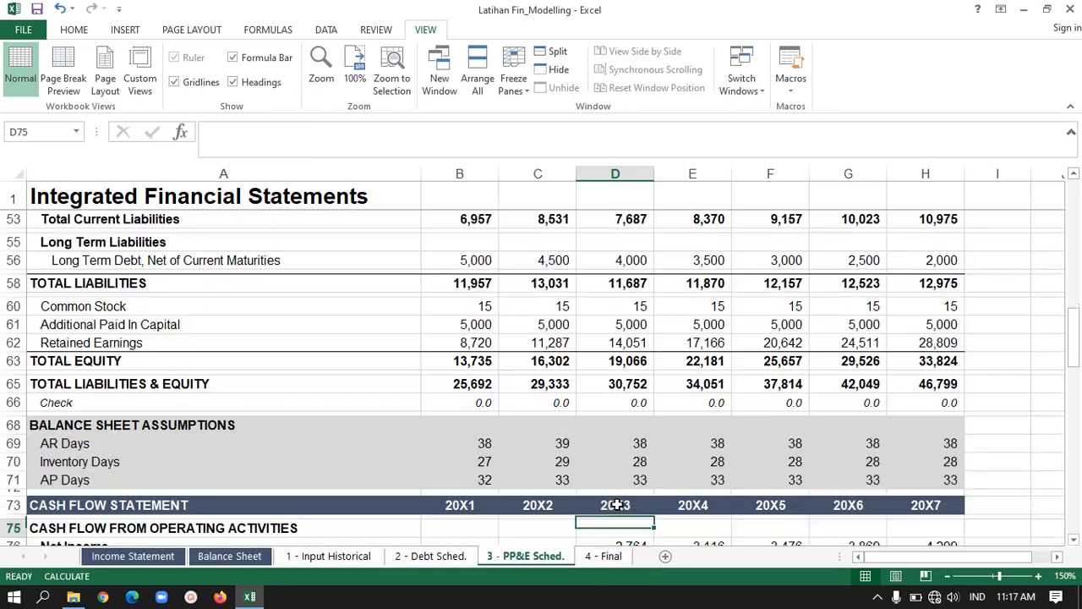
pyautogui.press('Down')
pyautogui.press('Down')
pyautogui.press('Down')
pyautogui.press('Down')
pyautogui.press('Down')
pyautogui.press('Down')
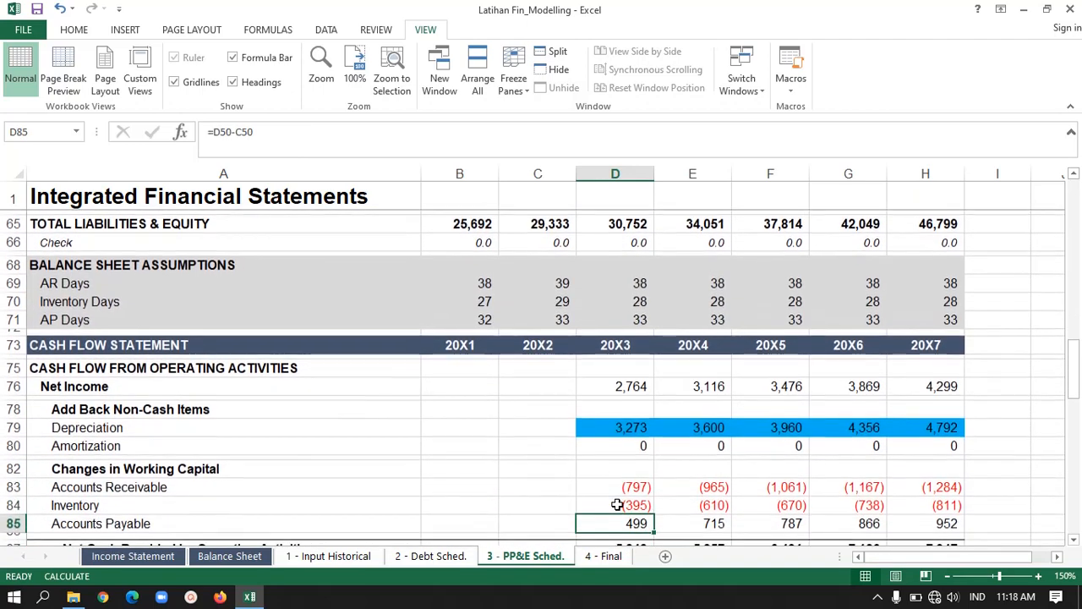
# - Go back up from the cash flow statement to the Tax Rate and Net Income rows of the income statement
pyautogui.press('Up')
pyautogui.press('Up')
pyautogui.press('Up')
pyautogui.press('Up')
pyautogui.press('Up')
pyautogui.press('Up')
pyautogui.press('Up')
pyautogui.press('Up')
pyautogui.press('Up')
pyautogui.press('Up')
pyautogui.press('Up')
pyautogui.press('Up')
pyautogui.press('Up')
pyautogui.press('Up')
pyautogui.press('Up')
pyautogui.press('Up')
pyautogui.press('Up')
pyautogui.press('Up')
pyautogui.press('Up')
pyautogui.press('Up')
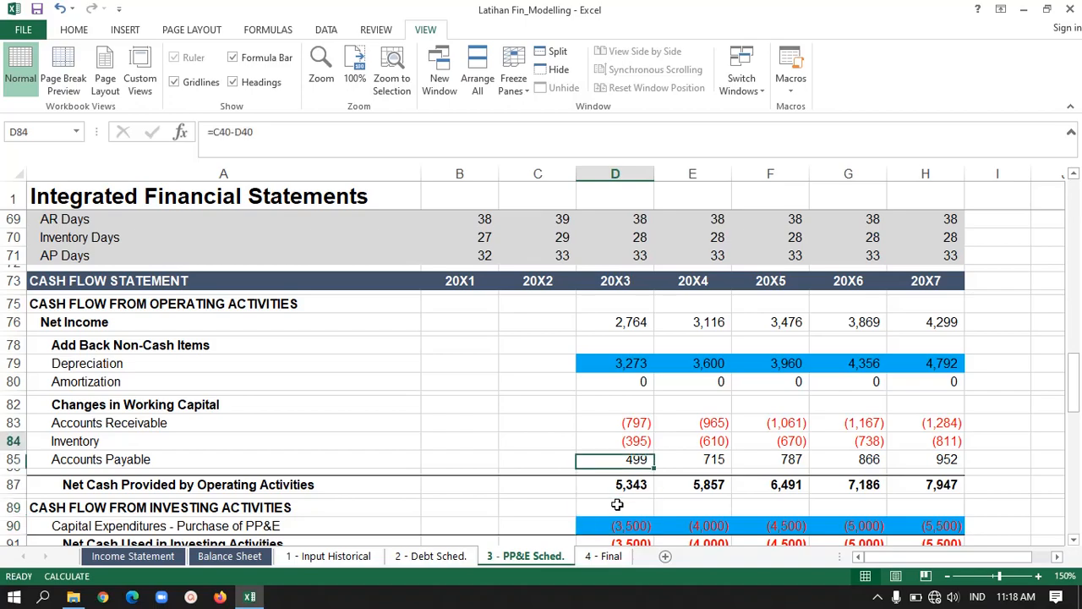
pyautogui.press('Up')
pyautogui.press('Up')
pyautogui.press('Up')
pyautogui.press('Up')
pyautogui.press('Up')
pyautogui.press('Up')
pyautogui.press('Up')
pyautogui.press('Up')
pyautogui.press('Up')
pyautogui.press('Up')
pyautogui.press('Up')
pyautogui.press('Up')
pyautogui.press('Up')
pyautogui.press('Up')
pyautogui.press('Up')
pyautogui.press('Up')
pyautogui.press('Up')
pyautogui.press('Up')
pyautogui.press('Up')
pyautogui.press('Up')
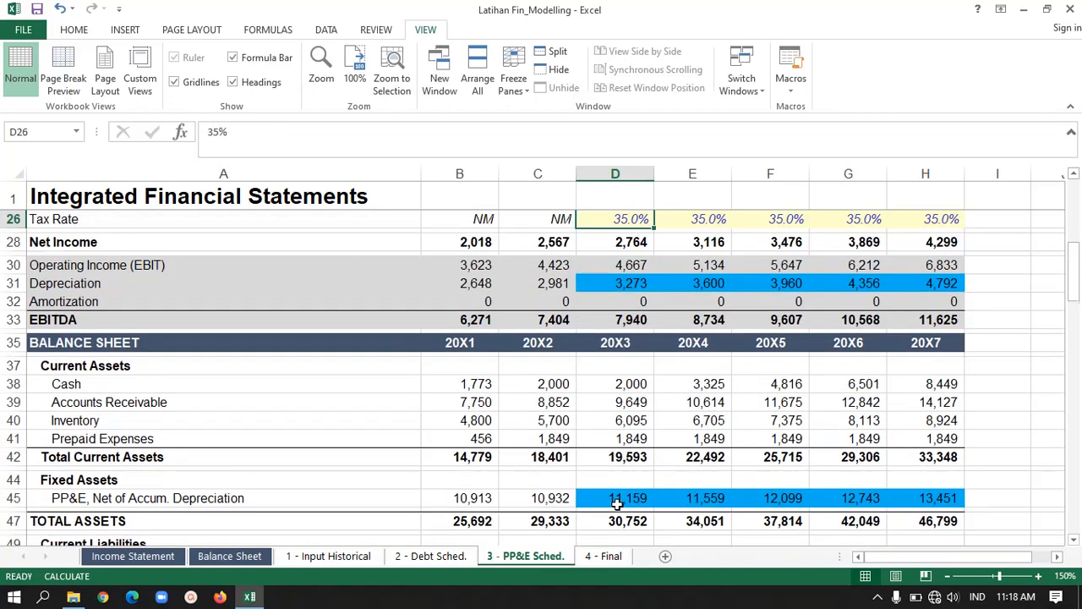
# - Inspect the link formula in the 20X3 PP&E, Net of Accum. Depreciation cell D45 on the balance sheet
pyautogui.press('Down')
pyautogui.press('Down')
pyautogui.press('Down')
pyautogui.press('Down')
pyautogui.press('Down')
pyautogui.press('Down')
pyautogui.press('Down')
pyautogui.press('Down')
pyautogui.press('Down')
pyautogui.press('Down')
pyautogui.press('Down')
pyautogui.press('Down')
pyautogui.press('Down')
pyautogui.press('Down')
pyautogui.press('Down')
pyautogui.press('Down')
pyautogui.press('Down')
pyautogui.press('Down')
pyautogui.press('Down')
pyautogui.press('Down')
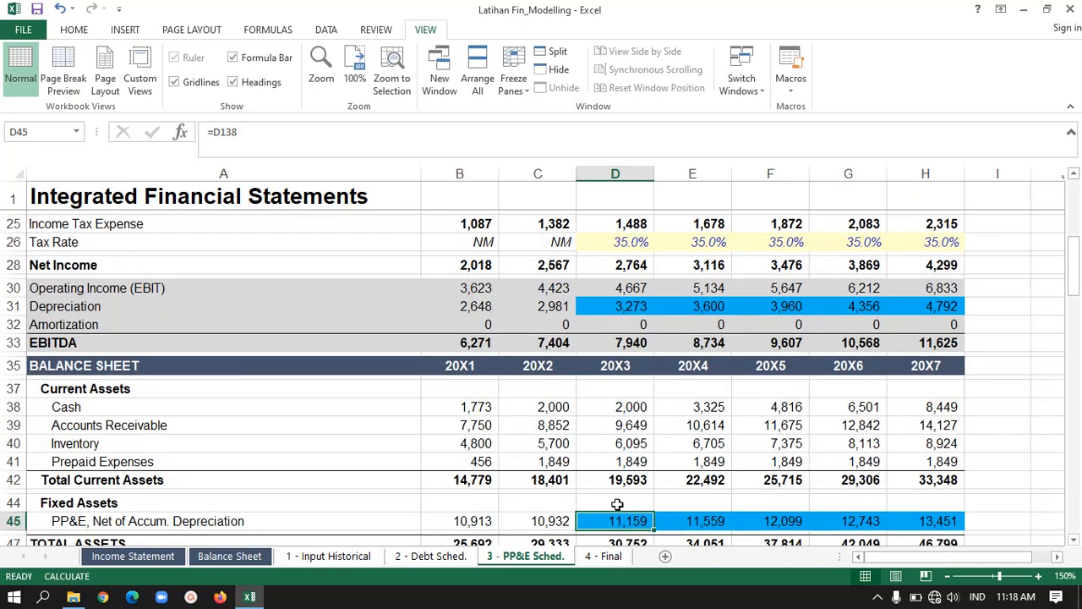
# - Inspect the link formula in the 20X3 Depreciation cell D31 above EBITDA
pyautogui.press('Up')
pyautogui.press('Up')
pyautogui.press('Up')
pyautogui.press('Up')
pyautogui.press('Up')
pyautogui.press('Up')
pyautogui.press('Up')
pyautogui.press('Up')
pyautogui.press('Up')
pyautogui.press('Up')
pyautogui.press('Up')
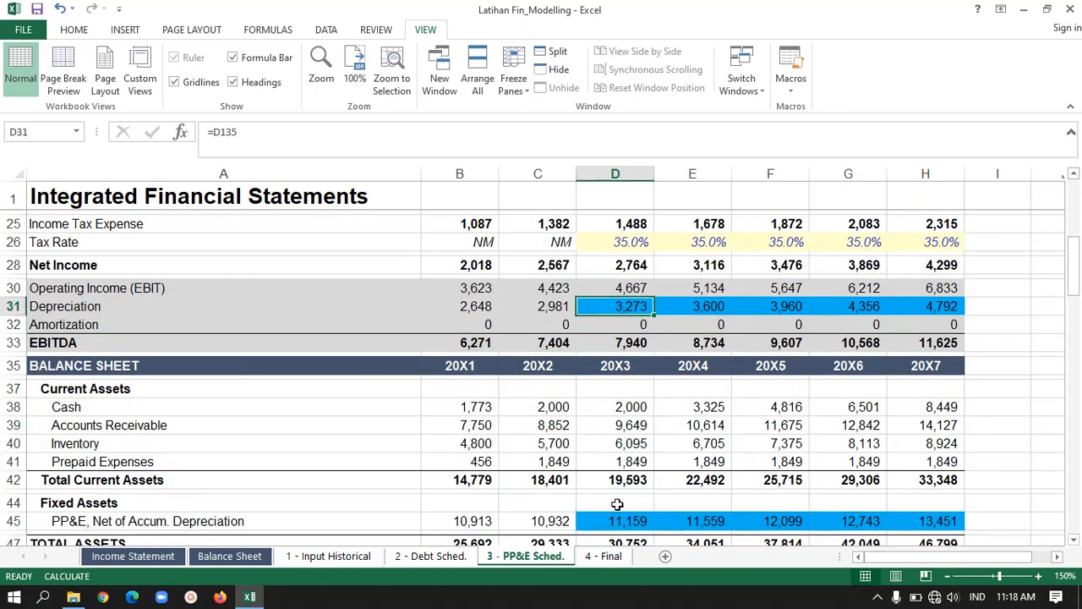
# - Go from the Depreciation row back down through current assets to the balance sheet's PP&E, Net of Accum. Depreciation row
pyautogui.press('Down')
pyautogui.press('Down')
pyautogui.press('Down')
pyautogui.press('Down')
pyautogui.press('Down')
pyautogui.press('Down')
pyautogui.press('Down')
pyautogui.press('Down')
pyautogui.press('Down')
pyautogui.press('Down')
pyautogui.press('Down')
pyautogui.press('Down')
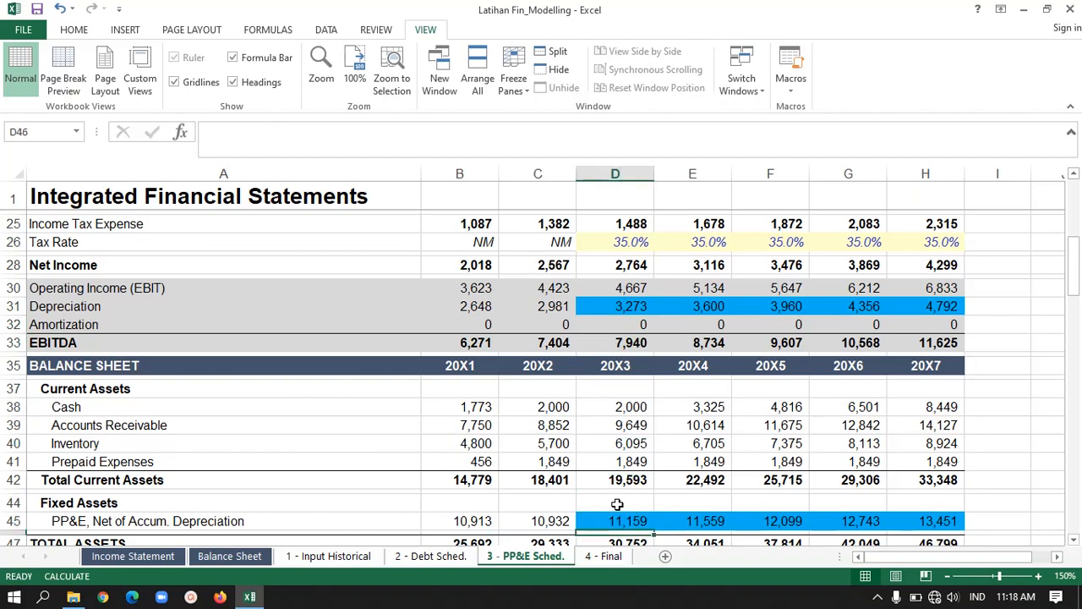
# - Review the balance sheet from Fixed Assets down through liabilities and equity to the Balance Sheet Assumptions heading
pyautogui.press('Right')
pyautogui.press('Down')
pyautogui.press('Down')
pyautogui.press('Down')
pyautogui.press('Down')
pyautogui.press('Down')
pyautogui.press('Down')
pyautogui.press('Down')
pyautogui.press('Down')
pyautogui.press('Down')
pyautogui.press('Down')
pyautogui.press('Down')
pyautogui.press('Down')
pyautogui.press('Down')
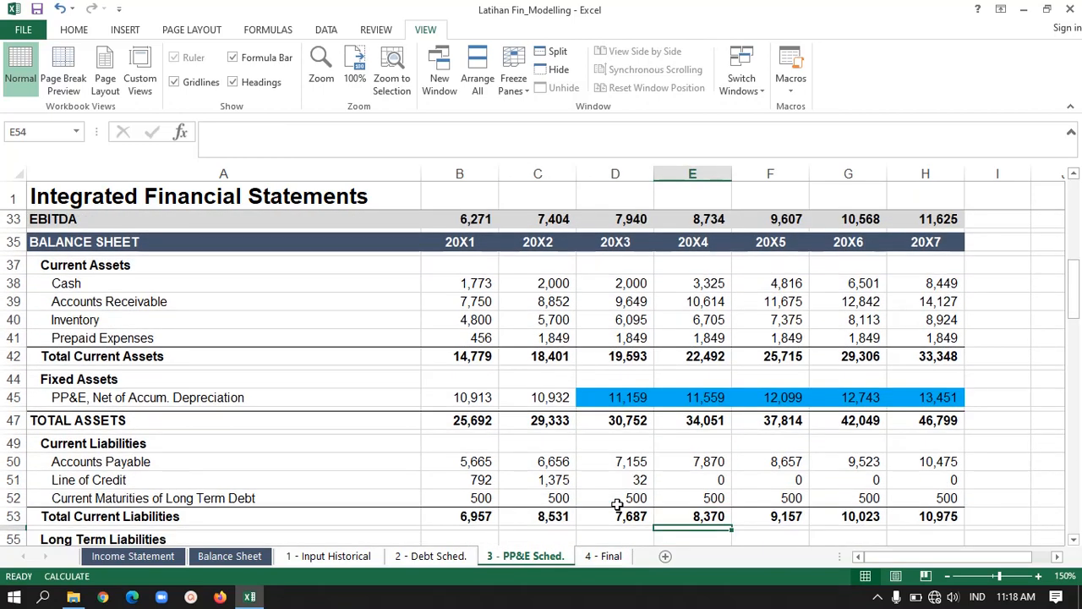
pyautogui.press('Down')
pyautogui.press('Down')
pyautogui.press('Down')
pyautogui.press('Down')
pyautogui.press('Down')
pyautogui.press('Down')
pyautogui.press('Down')
pyautogui.press('Down')
pyautogui.press('Down')
pyautogui.press('Down')
pyautogui.press('Down')
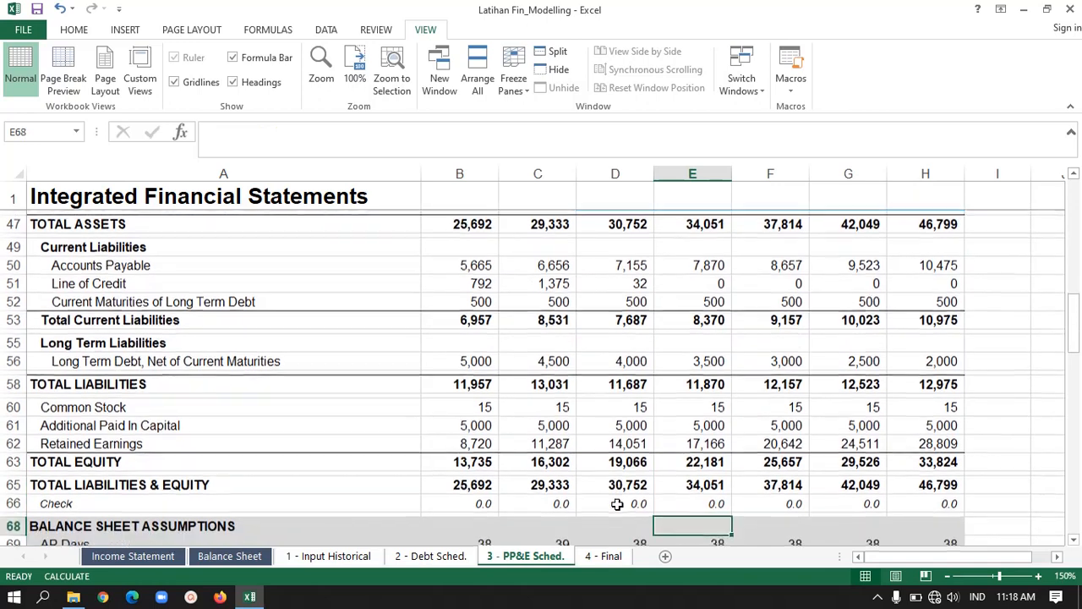
# - Go down past the balance sheet assumptions to the Add Back Non-Cash Items heading of the cash flow statement
pyautogui.press('Down')
pyautogui.press('Down')
pyautogui.press('Down')
pyautogui.press('Down')
pyautogui.press('Down')
pyautogui.press('Down')
pyautogui.press('Down')
pyautogui.press('Down')
pyautogui.press('Down')
pyautogui.press('Down')
pyautogui.press('Left')
pyautogui.press('Left')
pyautogui.press('Left')
pyautogui.press('Left')
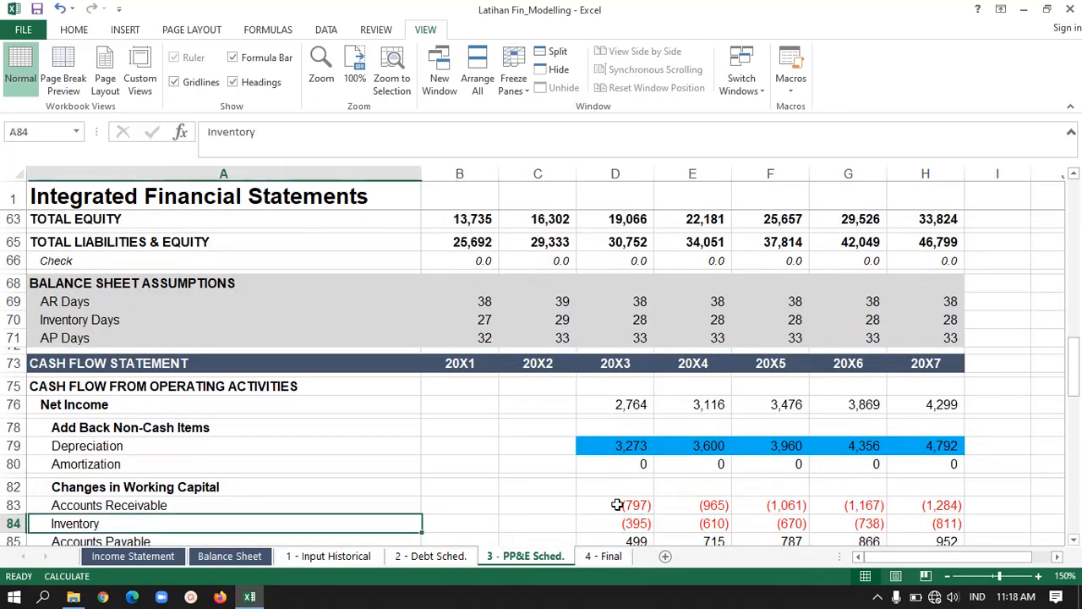
pyautogui.press('Up')
pyautogui.press('Up')
pyautogui.press('Up')
pyautogui.press('Up')
pyautogui.press('Up')
pyautogui.press('Up')
pyautogui.press('Up')
pyautogui.press('Down')
pyautogui.press('Right')
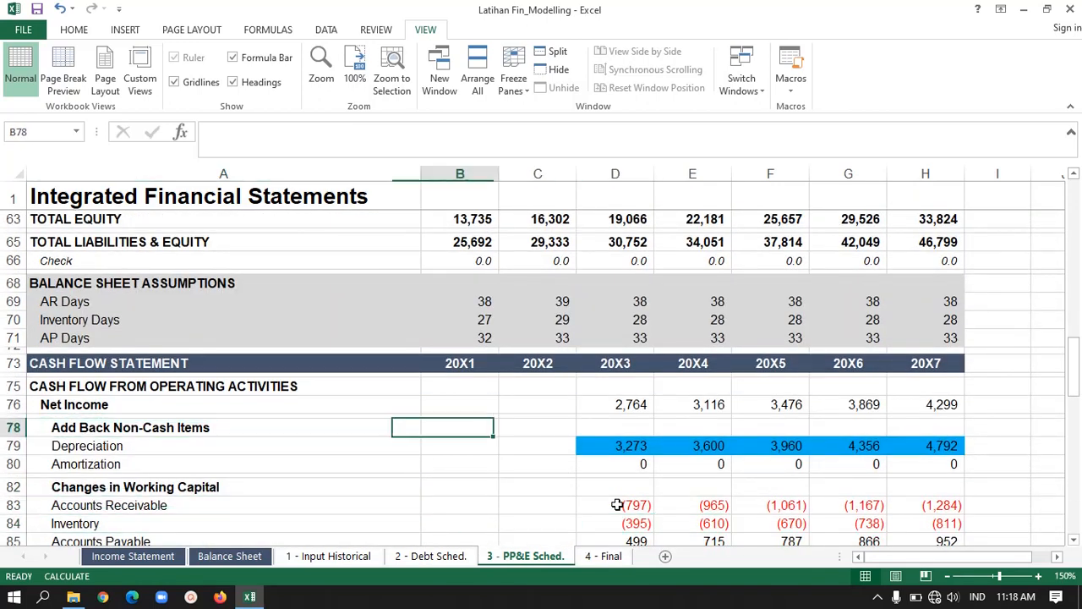
# - Inspect the link formula in the 20X3 Depreciation cell D79 under Add Back Non-Cash Items
pyautogui.press('Down')
pyautogui.press('Left')
pyautogui.press('Right')
pyautogui.press('Right')
pyautogui.press('Right')
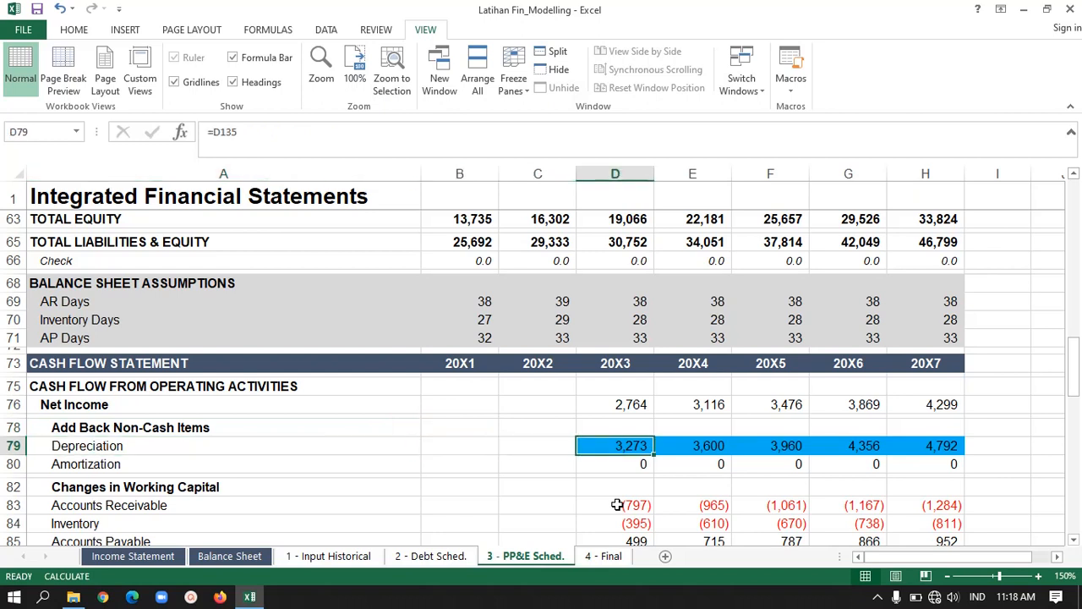
# - Trace the cash flow statement's 20X3 Depreciation cell D79 to its source cell D135 in the PP&E Schedule
pyautogui.press('Left')
pyautogui.press('Left')
pyautogui.press('Left')
pyautogui.press('Up')
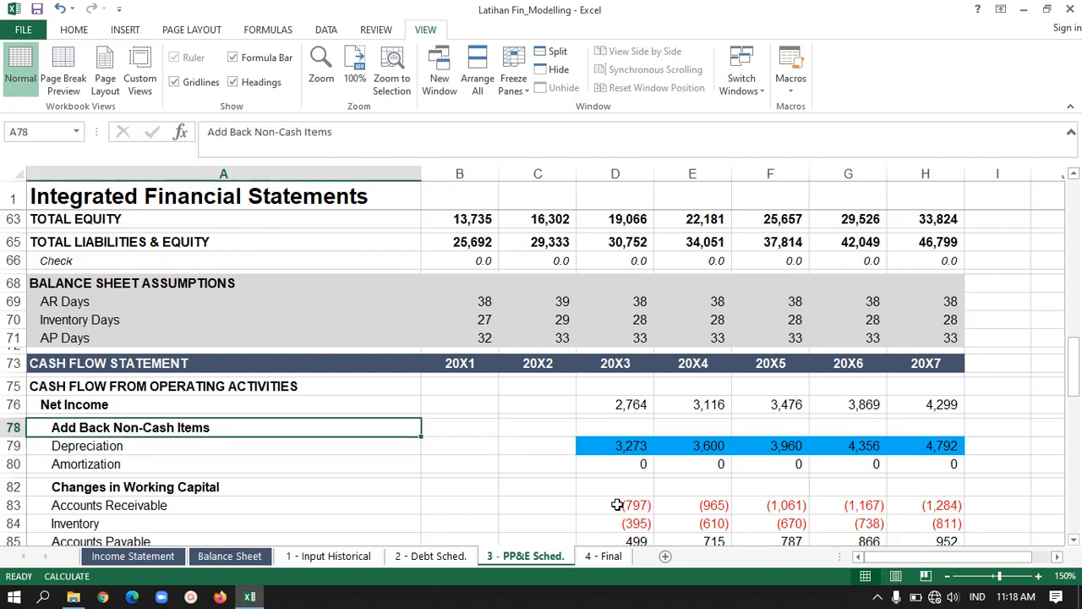
pyautogui.press('Down')
pyautogui.press('Right')
pyautogui.press('Left')
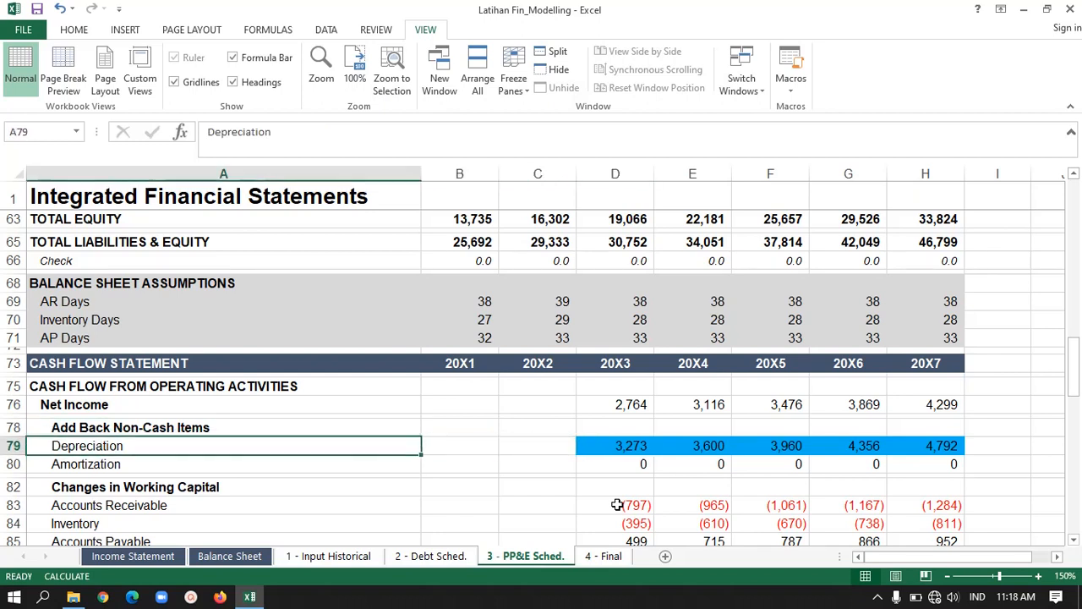
pyautogui.press('Right')
pyautogui.press('Right')
pyautogui.press('Right')
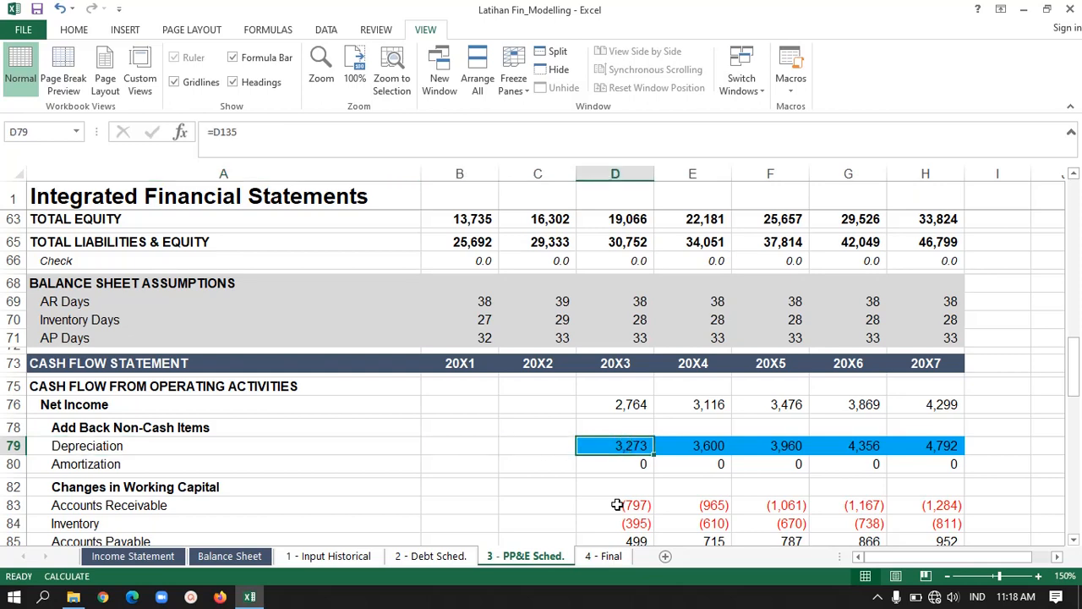
pyautogui.hotkey('ctrl', '[')
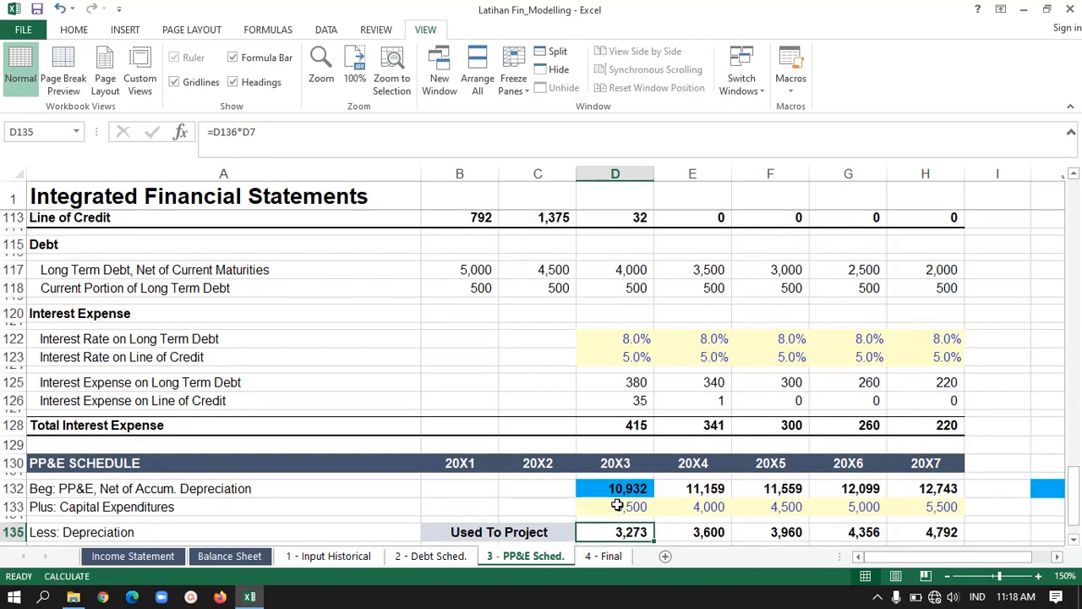
# - Go back up from the PP&E Schedule to the Cash Flow from Operating Activities section
pyautogui.press('Up')
pyautogui.press('Up')
pyautogui.press('Up')
pyautogui.press('Up')
pyautogui.press('Up')
pyautogui.press('Up')
pyautogui.press('Up')
pyautogui.press('Up')
pyautogui.press('Up')
pyautogui.press('Up')
pyautogui.press('Up')
pyautogui.press('Up')
pyautogui.press('Up')
pyautogui.press('Up')
pyautogui.press('Up')
pyautogui.press('Up')
pyautogui.press('Up')
pyautogui.press('Up')
pyautogui.press('Up')
pyautogui.press('Up')
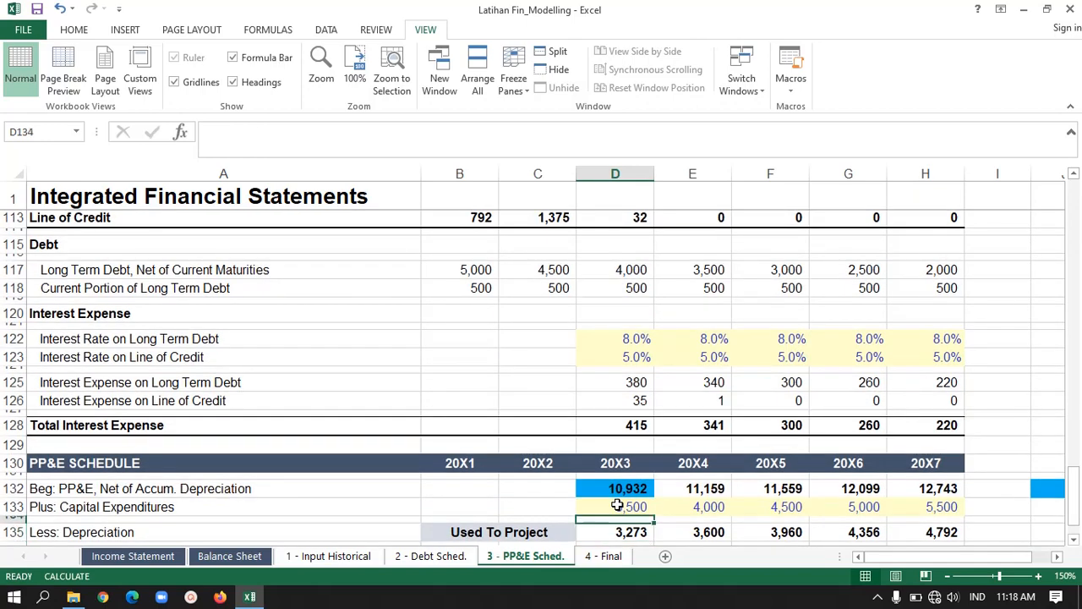
pyautogui.press('Up')
pyautogui.press('Up')
pyautogui.press('Up')
pyautogui.press('Up')
pyautogui.press('Up')
pyautogui.press('Up')
pyautogui.press('Up')
pyautogui.press('Up')
pyautogui.press('Up')
pyautogui.press('Up')
pyautogui.press('Up')
pyautogui.press('Up')
pyautogui.press('Up')
pyautogui.press('Up')
pyautogui.press('Up')
pyautogui.press('Up')
pyautogui.press('Up')
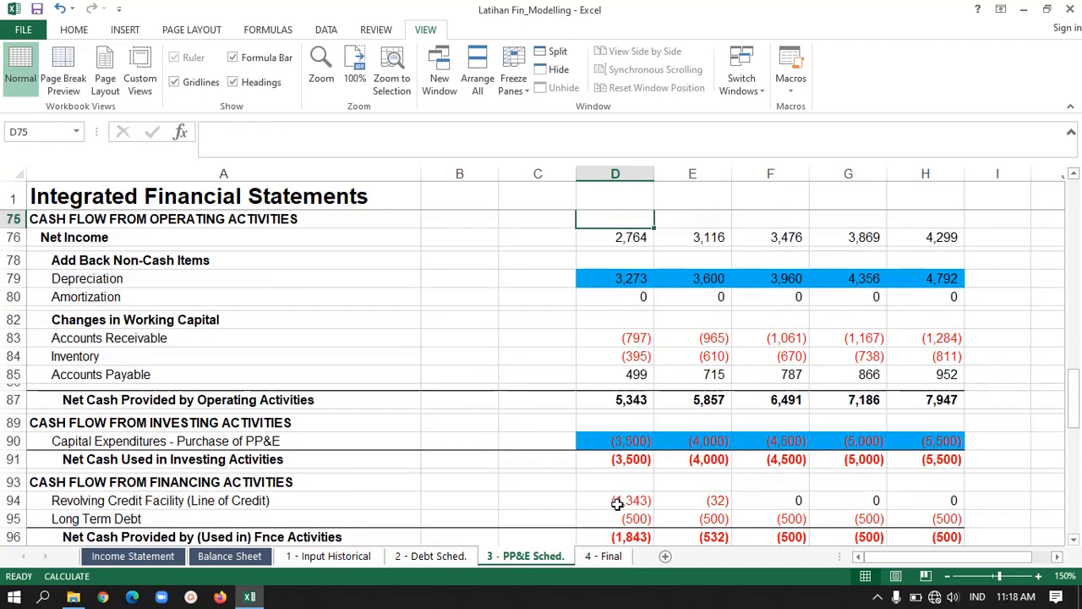
# - Select the 20X3 to 20X7 Depreciation values in D79:H79 of the cash flow statement
pyautogui.press('Down')
pyautogui.press('Down')
pyautogui.press('Down')
pyautogui.press('Down')
pyautogui.press('Down')
pyautogui.press('Down')
pyautogui.press('Down')
pyautogui.press('Down')
pyautogui.press('Down')
pyautogui.press('Down')
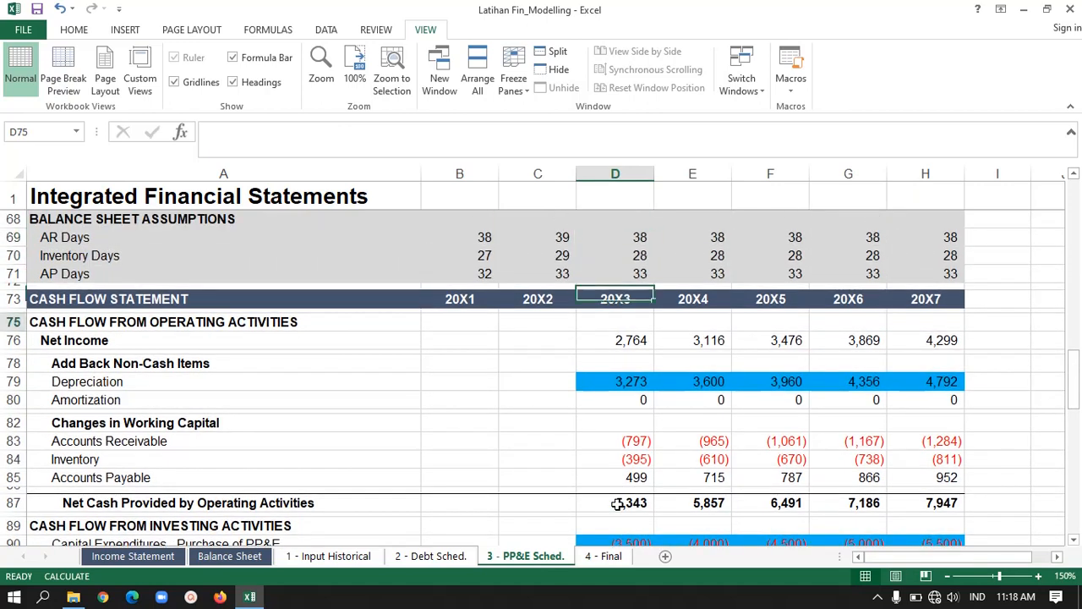
pyautogui.press('Up')
pyautogui.press('Up')
pyautogui.press('Up')
pyautogui.press('Up')
pyautogui.press('Up')
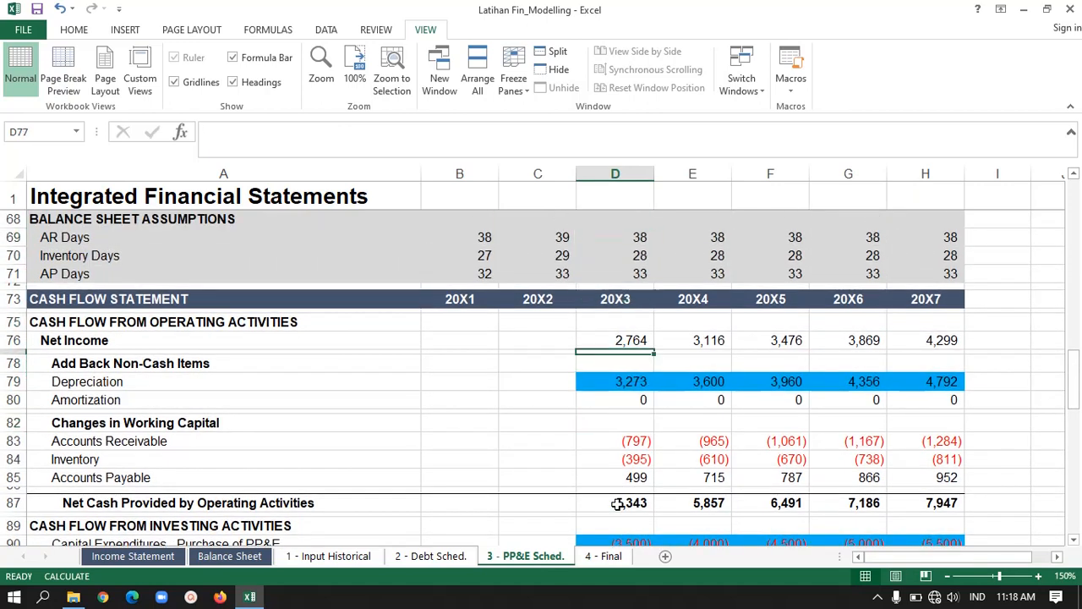
pyautogui.press('Down')
pyautogui.press('Down')
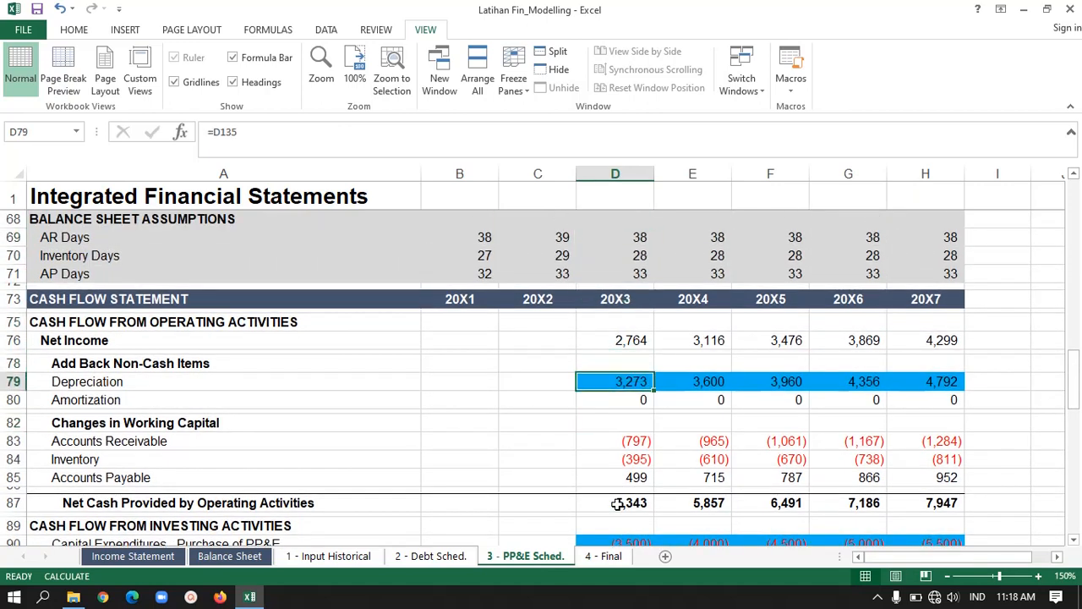
pyautogui.hotkey('shift', 'Right')
pyautogui.hotkey('shift', 'Right')
pyautogui.hotkey('shift', 'Right')
pyautogui.hotkey('shift', 'Right')
pyautogui.hotkey('shift', 'Right')
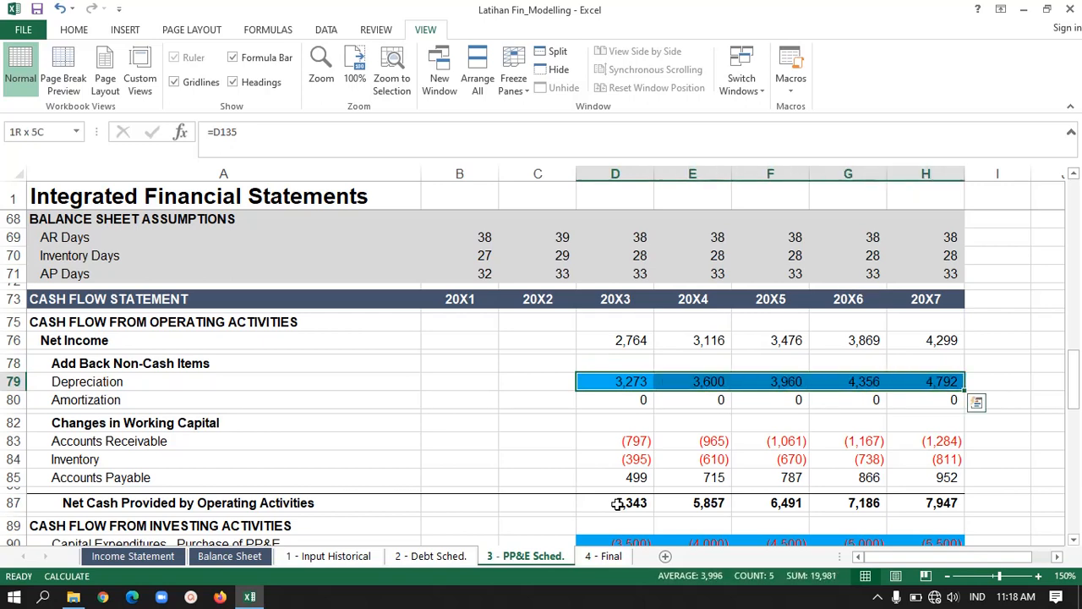
pyautogui.hotkey('shift', 'Left')
# - Review the working capital changes and inspect the 20X3 Net Cash Provided by Operating Activities formula in D87
pyautogui.press('Down')
pyautogui.press('Down')
pyautogui.press('Down')
pyautogui.press('Down')
pyautogui.press('Down')
pyautogui.press('Down')
pyautogui.press('Down')
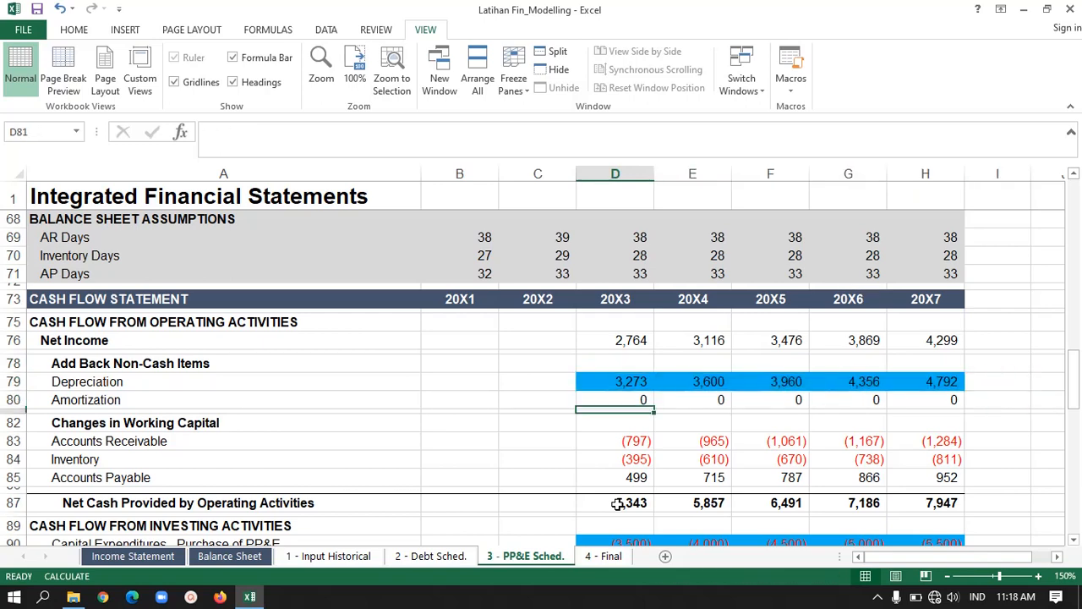
pyautogui.press('Down')
pyautogui.press('Down')
pyautogui.press('Down')
pyautogui.press('Up')
pyautogui.press('Up')
pyautogui.press('Up')
pyautogui.press('Up')
pyautogui.press('Up')
pyautogui.press('Up')
pyautogui.press('Up')
pyautogui.press('Up')
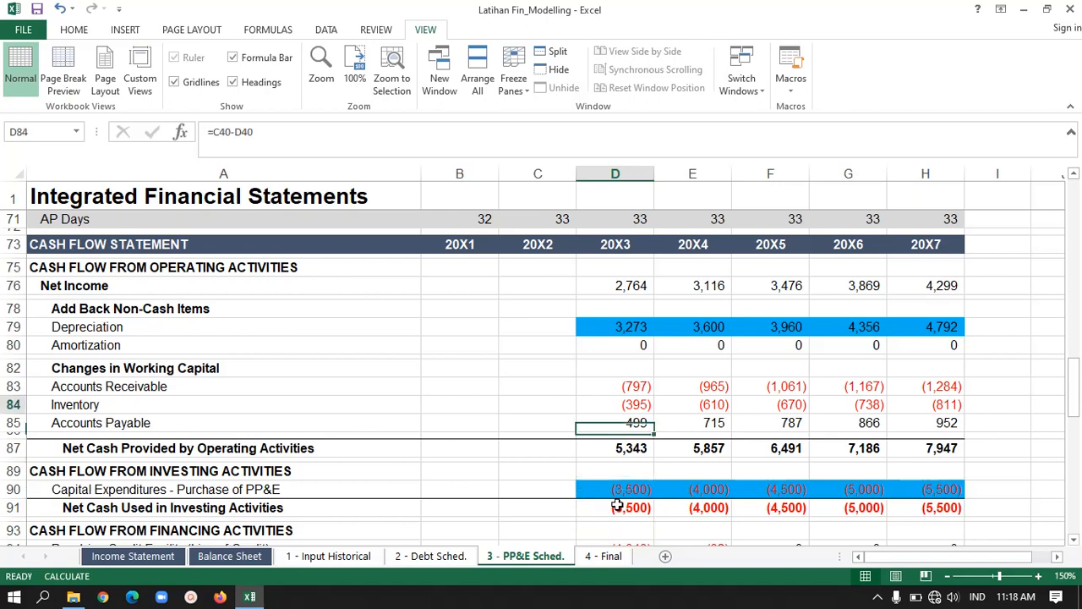
pyautogui.press('Up')
pyautogui.press('Up')
pyautogui.press('Down')
pyautogui.press('Down')
pyautogui.press('Down')
pyautogui.press('Down')
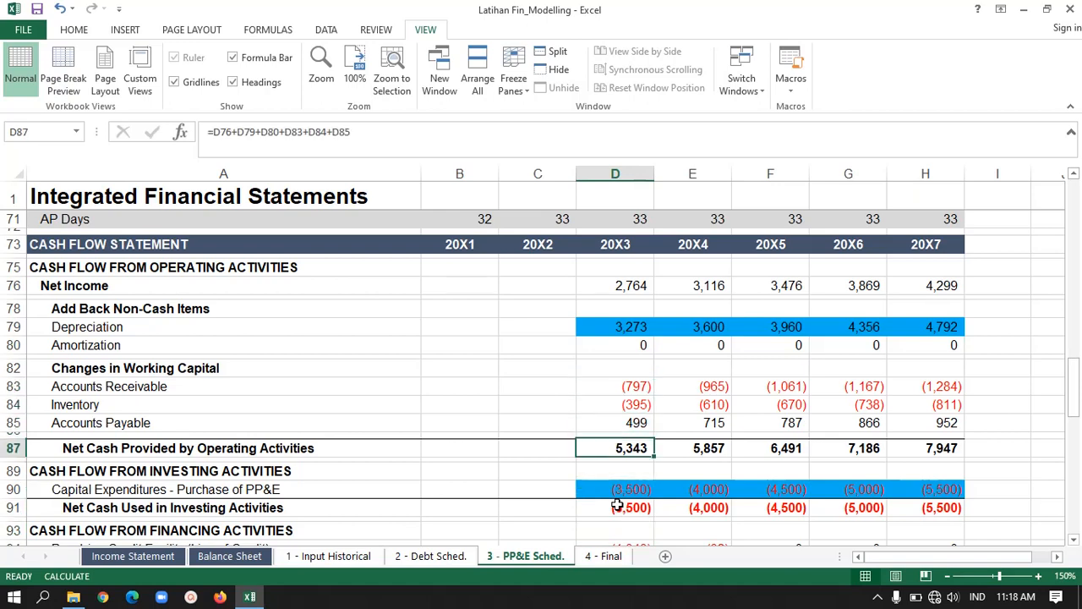
# - Go down from Net Cash Provided by Operating Activities through the Cash Flow from Investing Activities rows
pyautogui.press('Left')
pyautogui.press('Down')
pyautogui.press('Down')
pyautogui.press('Down')
pyautogui.press('Down')
pyautogui.press('Down')
pyautogui.press('Down')
pyautogui.press('Down')
pyautogui.press('Down')
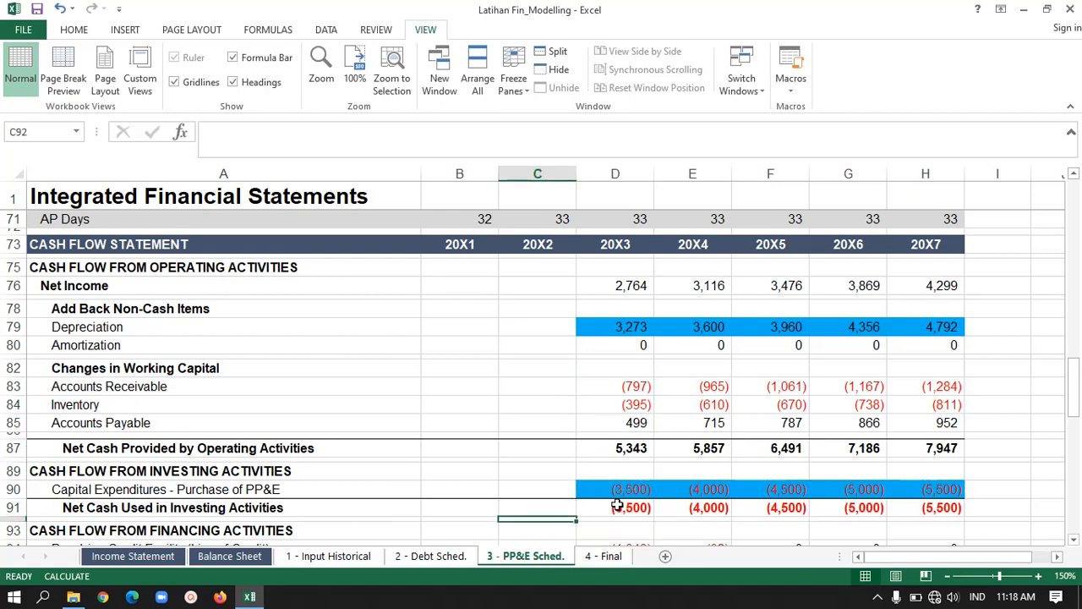
# - Inspect the Capital Expenditures - Purchase of PP&E row and its 20X3 formula in D90
pyautogui.press('Up')
pyautogui.press('Up')
pyautogui.press('Up')
pyautogui.press('Up')
pyautogui.press('Up')
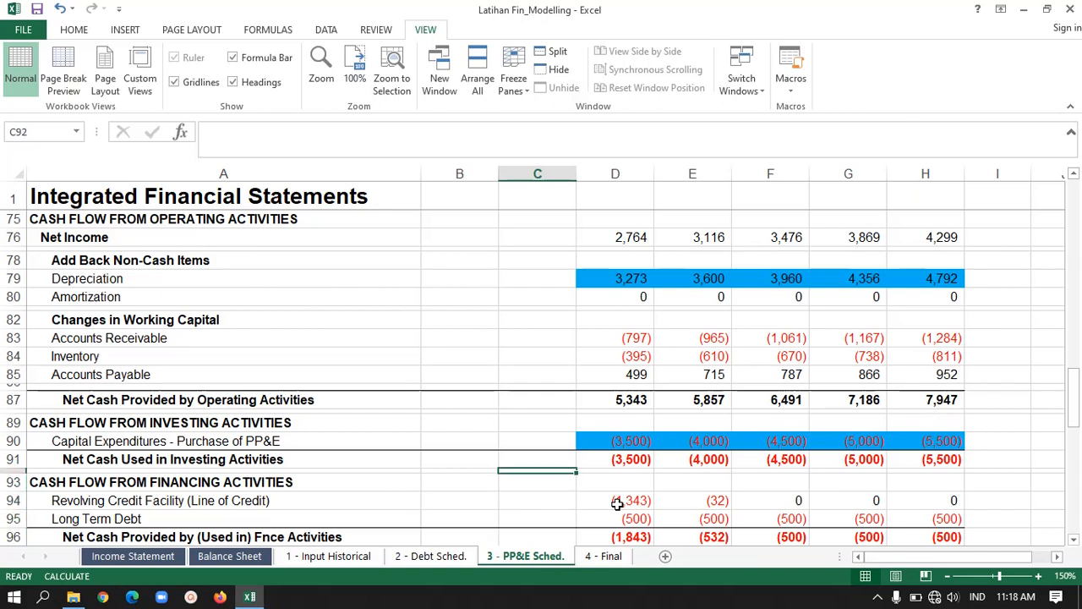
pyautogui.press('Up')
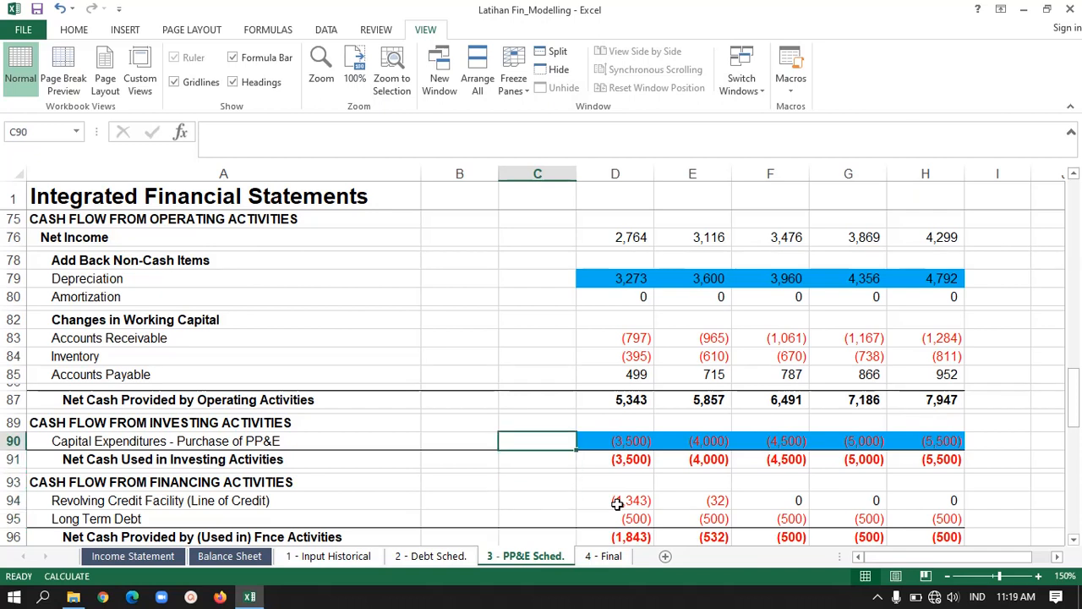
pyautogui.press('Left')
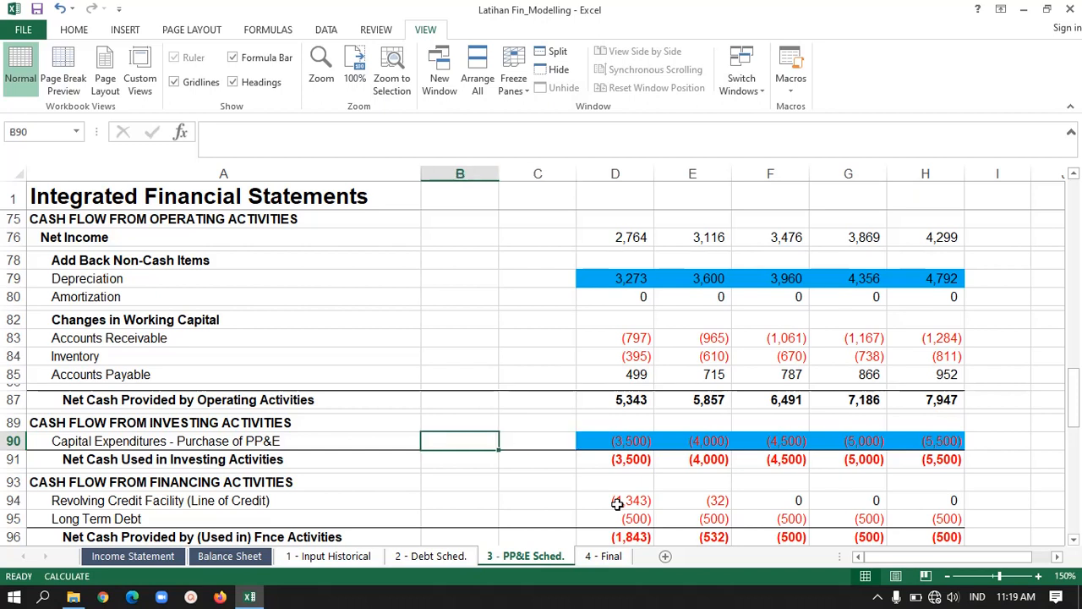
pyautogui.press('Right')
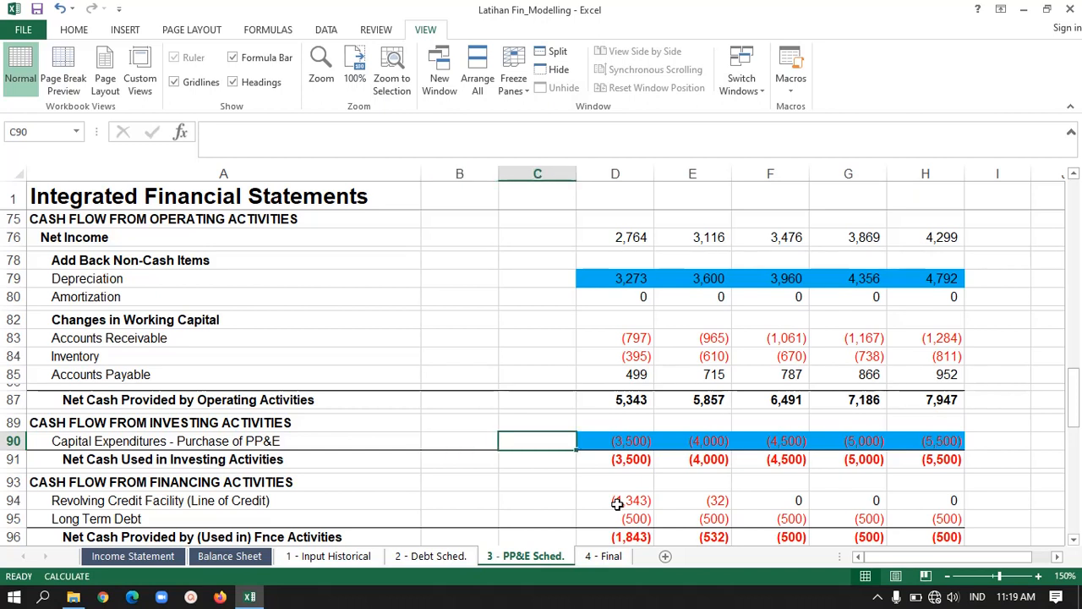
pyautogui.press('Right')
pyautogui.press('Right')
pyautogui.press('Left')
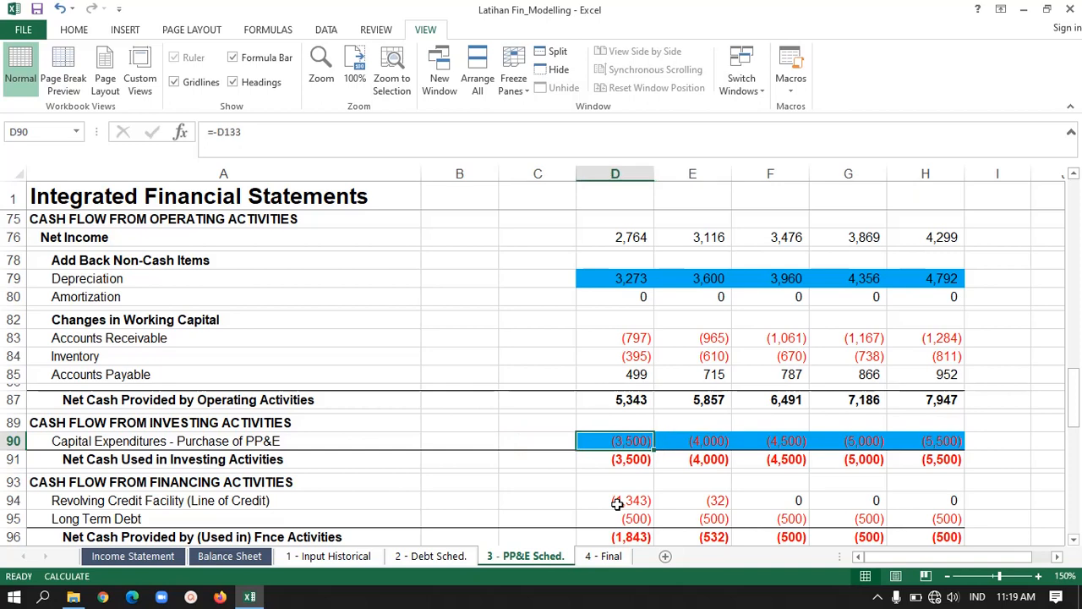
# - Trace the 20X3 Capital Expenditures formula to its source in the PP&E Schedule and return up to the cash flow statement
pyautogui.hotkey('ctrl', '[')
pyautogui.press('Up')
pyautogui.press('Up')
pyautogui.press('Up')
pyautogui.press('Up')
pyautogui.press('Up')
pyautogui.press('Up')
pyautogui.press('Up')
pyautogui.press('Up')
pyautogui.press('Up')
pyautogui.press('Up')
pyautogui.press('Up')
pyautogui.press('Up')
pyautogui.press('Up')
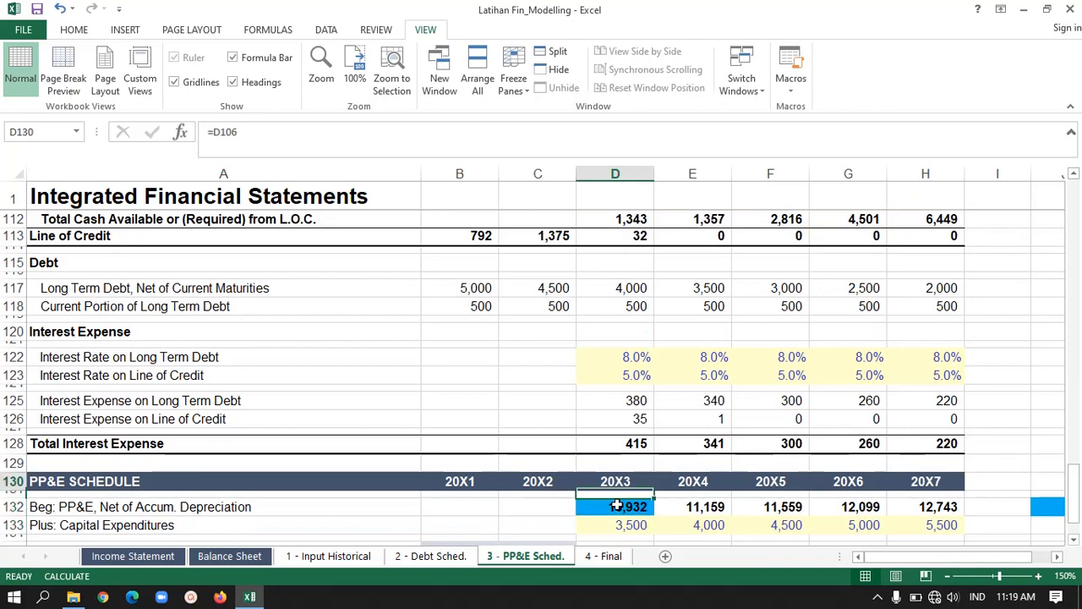
pyautogui.press('Up')
pyautogui.press('Up')
pyautogui.press('Up')
pyautogui.press('Up')
pyautogui.press('Up')
pyautogui.press('Up')
pyautogui.press('Up')
pyautogui.press('Up')
pyautogui.press('Up')
pyautogui.press('Up')
pyautogui.press('Up')
pyautogui.press('Up')
pyautogui.press('Up')
pyautogui.press('Up')
pyautogui.press('Up')
pyautogui.press('Up')
pyautogui.press('Up')
pyautogui.press('Up')
pyautogui.press('Up')
pyautogui.press('Up')
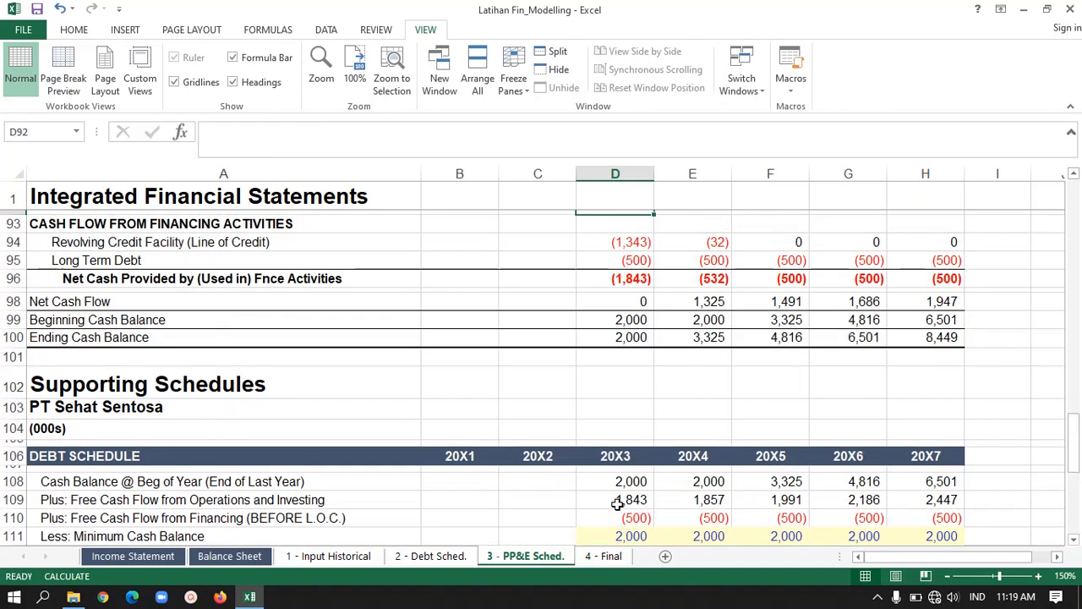
# - Review the investing and financing rows for 20X3 and inspect the Net Cash Used in Investing Activities formula in D91
pyautogui.press('Down')
pyautogui.press('Down')
pyautogui.press('Down')
pyautogui.press('Down')
pyautogui.press('Down')
pyautogui.press('Down')
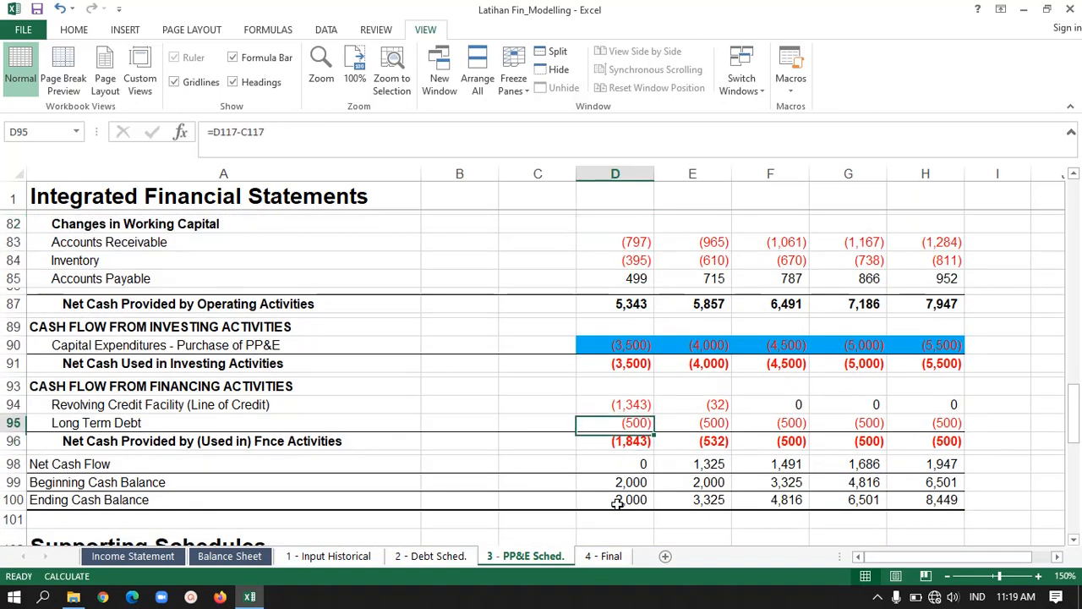
pyautogui.press('Up')
pyautogui.press('Up')
pyautogui.press('Up')
pyautogui.press('Up')
pyautogui.press('Up')
pyautogui.press('Up')
pyautogui.press('Up')
pyautogui.press('Down')
pyautogui.press('Down')
pyautogui.press('Down')
pyautogui.press('Down')
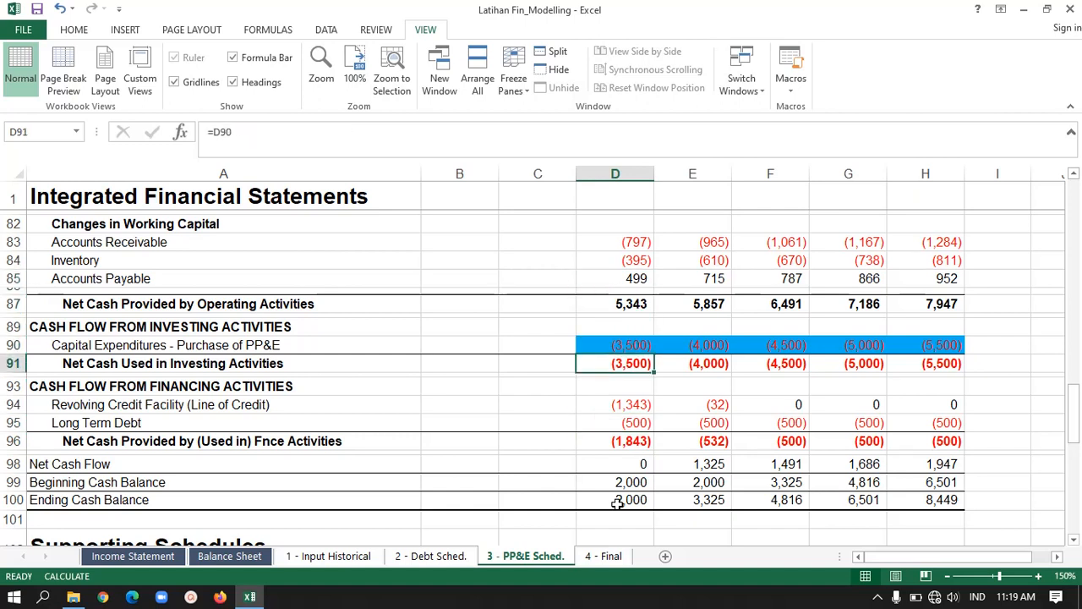
# - Go up to Changes in Working Capital and return to the Net Cash Used in Investing Activities row label
pyautogui.press('Up')
pyautogui.press('Up')
pyautogui.press('Up')
pyautogui.press('Up')
pyautogui.press('Up')
pyautogui.press('Up')
pyautogui.press('Up')
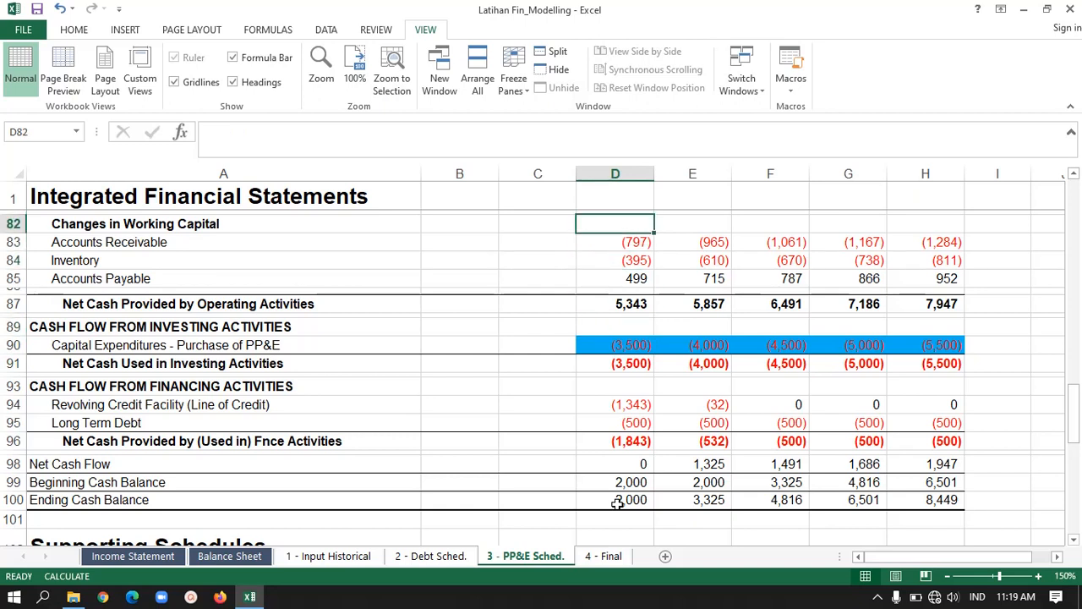
pyautogui.press('Down')
pyautogui.press('Down')
pyautogui.press('Down')
pyautogui.press('Down')
pyautogui.press('Down')
pyautogui.press('Down')
pyautogui.press('Down')
pyautogui.press('Left')
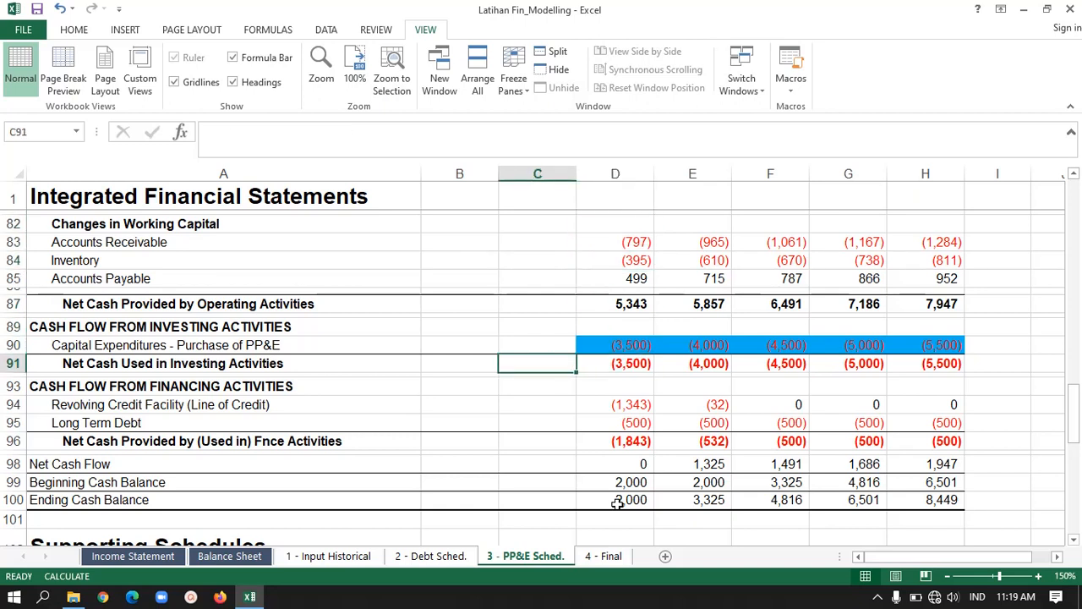
pyautogui.press('Left')
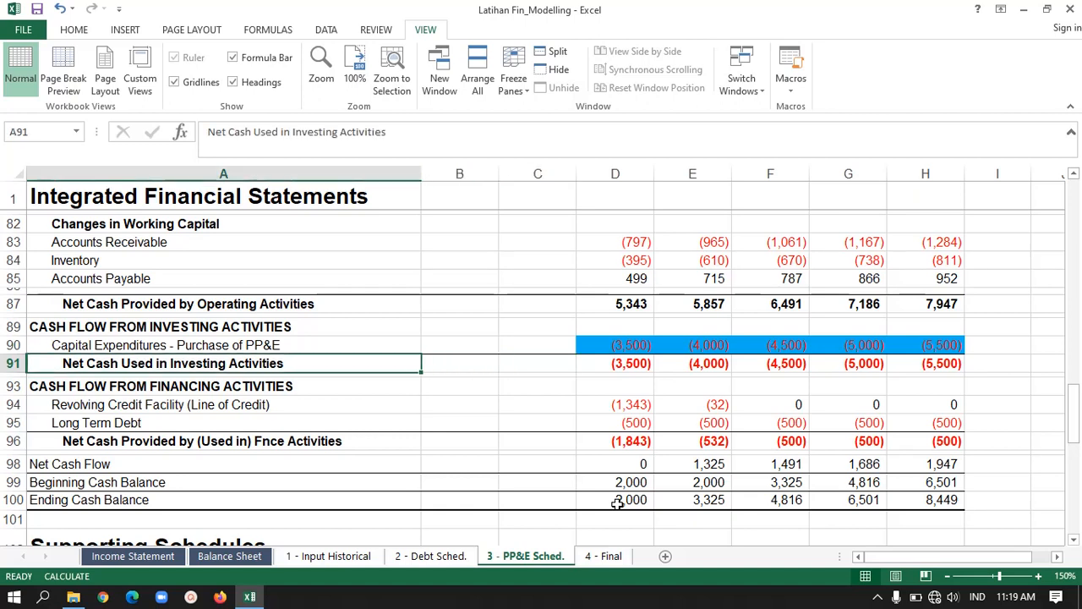
pyautogui.press('Right')
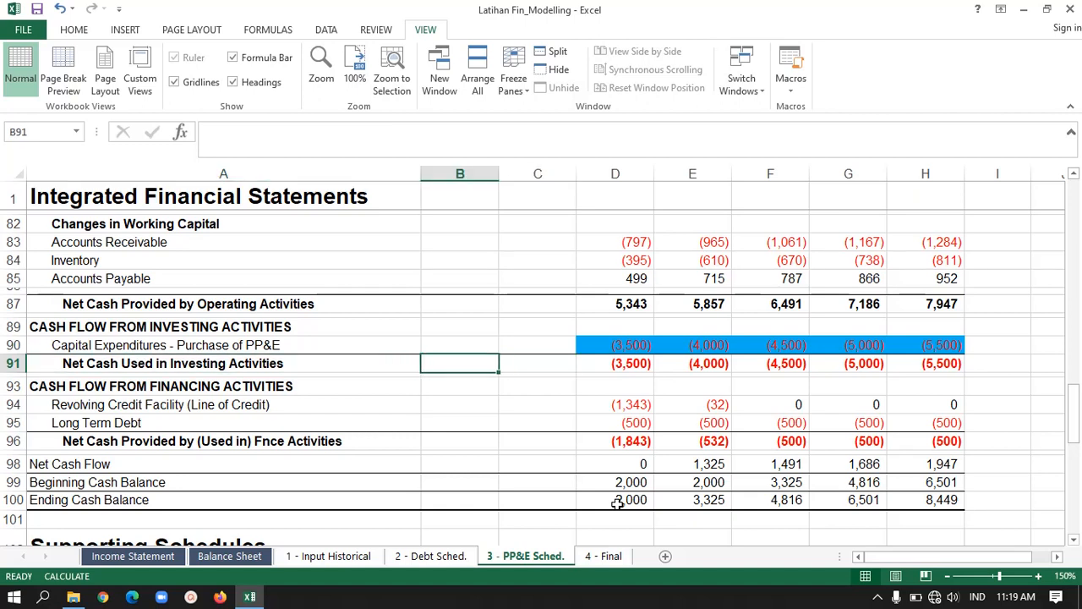
# - Go down through the Cash Flow from Financing Activities rows and inspect the 20X3 net financing cash formula in D96
pyautogui.press('Right')
pyautogui.press('Down')
pyautogui.press('Down')
pyautogui.press('Down')
pyautogui.press('Down')
pyautogui.press('Down')
pyautogui.press('Down')
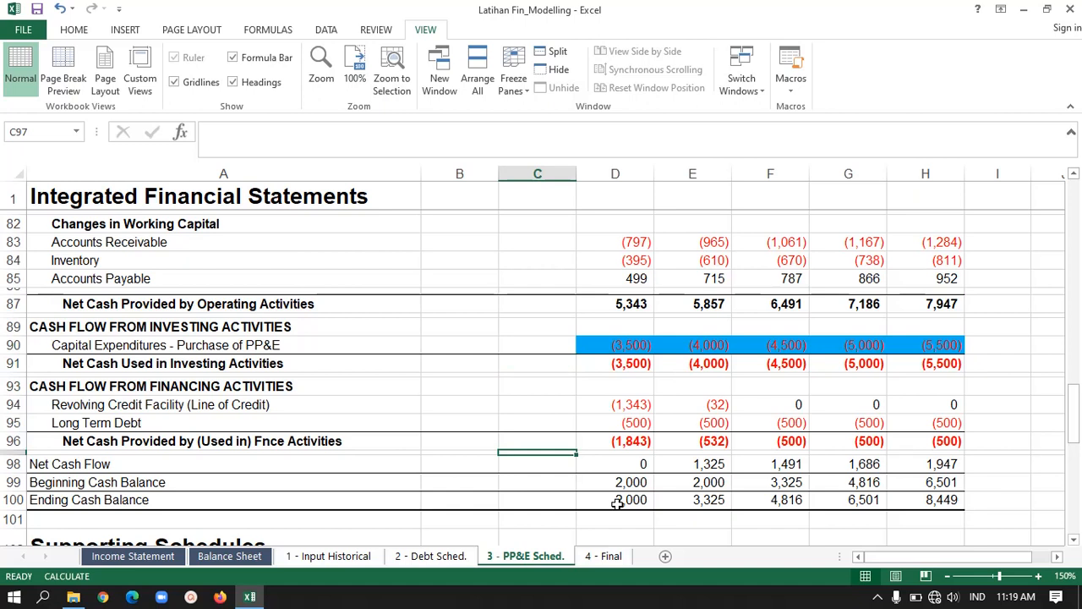
pyautogui.press('Down')
pyautogui.press('Up')
pyautogui.press('Right')
pyautogui.press('Right')
pyautogui.press('Right')
pyautogui.press('Up')
pyautogui.press('Left')
pyautogui.press('Left')
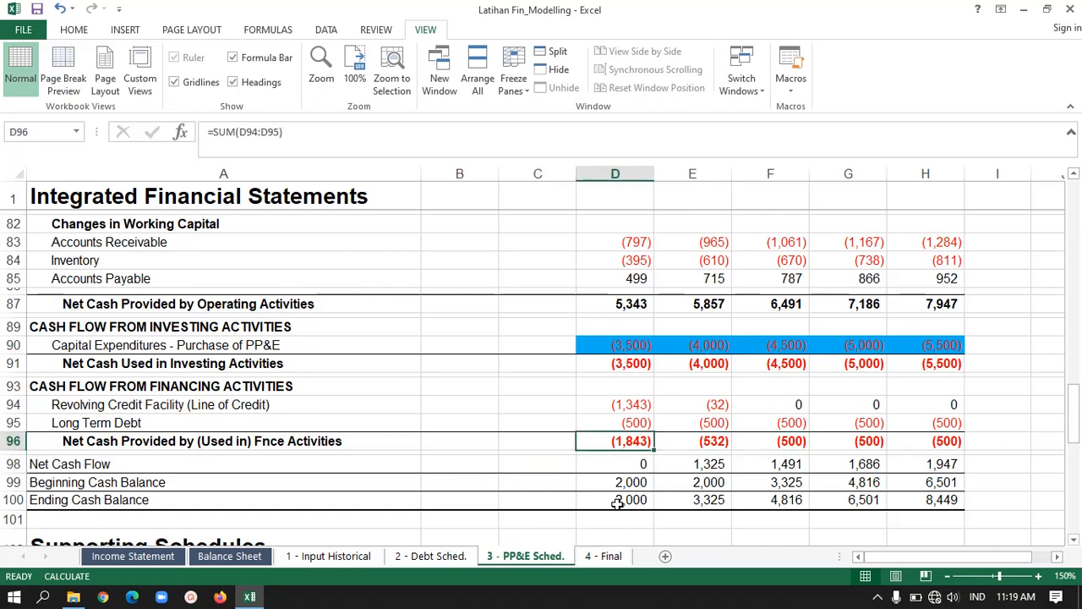
# - Review the 20X3 Net Cash Flow, Beginning and Ending Cash Balance rows and go back up to D91
pyautogui.press('Down')
pyautogui.press('Down')
pyautogui.press('Down')
pyautogui.press('Down')
pyautogui.press('Down')
pyautogui.press('Down')
pyautogui.press('Down')
pyautogui.press('Down')
pyautogui.press('Up')
pyautogui.press('Up')
pyautogui.press('Up')
pyautogui.press('Up')
pyautogui.press('Up')
pyautogui.press('Up')
pyautogui.press('Up')
pyautogui.press('Up')
pyautogui.press('Up')
pyautogui.press('Up')
pyautogui.press('Up')
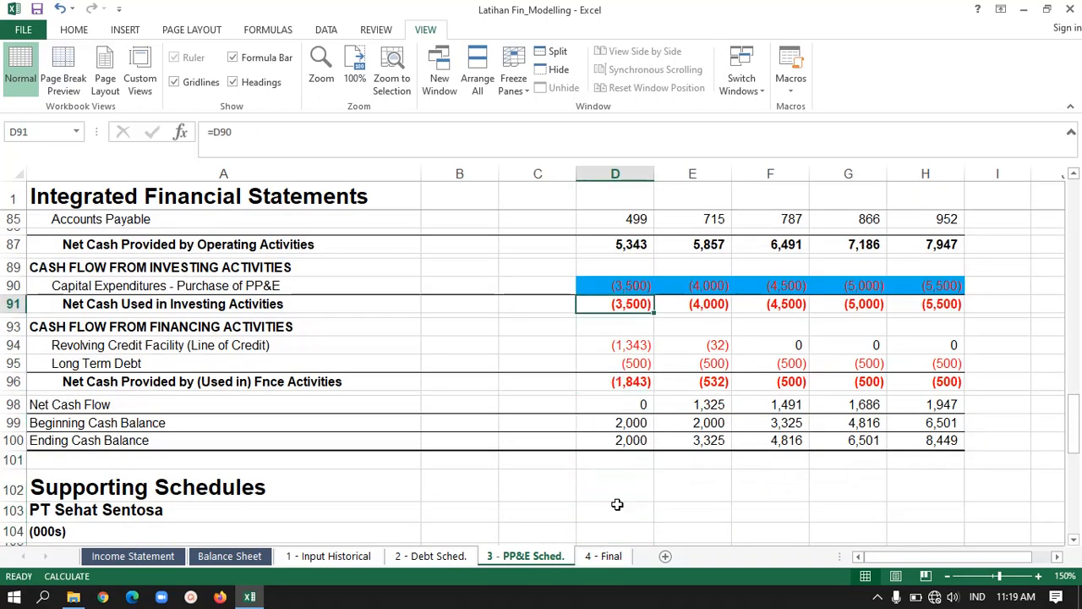
# - Go down from the investing cash row to the Debt Schedule and review its 20X3 line of credit and long-term debt rows
pyautogui.press('Down')
pyautogui.press('Down')
pyautogui.press('Down')
pyautogui.press('Down')
pyautogui.press('Down')
pyautogui.press('Down')
pyautogui.press('Down')
pyautogui.press('Down')
pyautogui.press('Down')
pyautogui.press('Down')
pyautogui.press('Down')
pyautogui.press('Down')
pyautogui.press('Down')
pyautogui.press('Down')
pyautogui.press('Down')
pyautogui.press('Down')
pyautogui.press('Down')
pyautogui.press('Down')
pyautogui.press('Down')
pyautogui.press('Down')
pyautogui.press('Down')
pyautogui.press('Down')
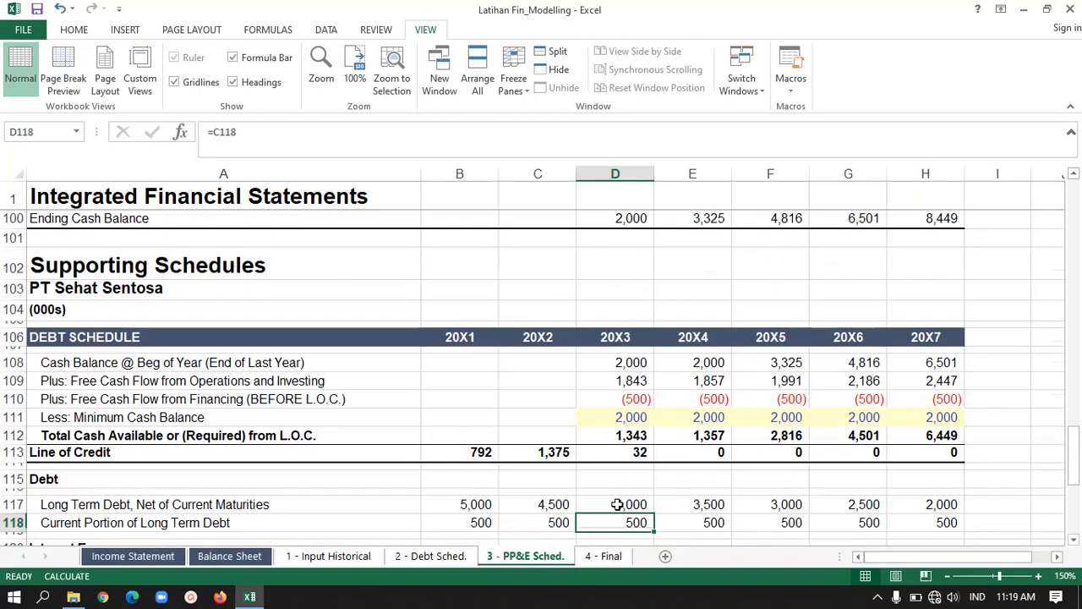
pyautogui.press('Down')
pyautogui.press('Up')
pyautogui.press('Up')
pyautogui.press('Up')
pyautogui.press('Up')
pyautogui.press('Up')
pyautogui.press('Up')
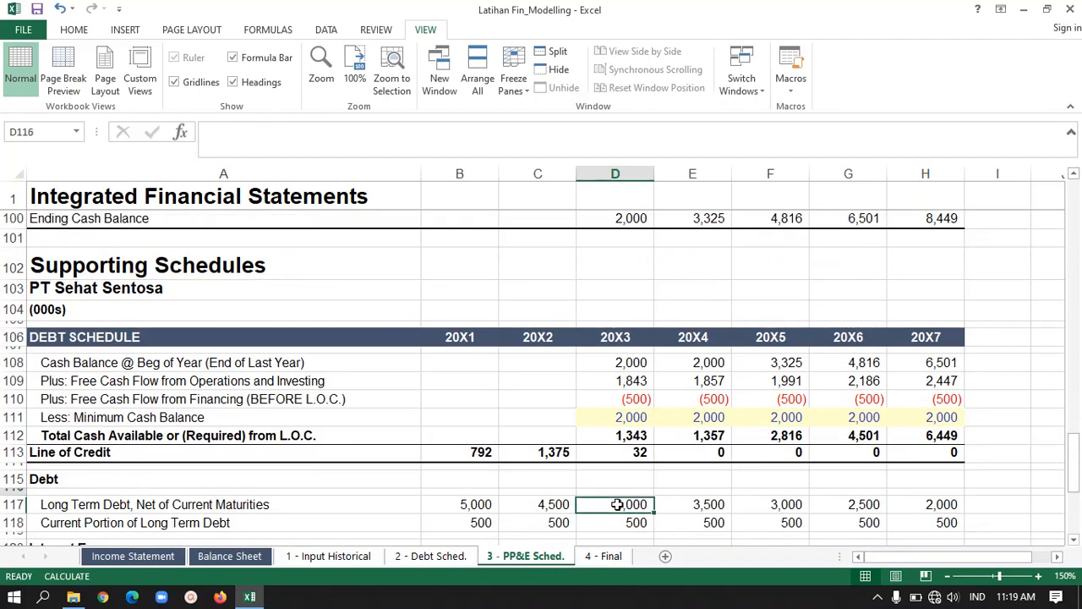
# - Review the 20X3 Interest Expense rows and the PP&E Schedule down to the ending PP&E row
pyautogui.press('Down')
pyautogui.press('Down')
pyautogui.press('Down')
pyautogui.press('Down')
pyautogui.press('Down')
pyautogui.press('Down')
pyautogui.press('Down')
pyautogui.press('Down')
pyautogui.press('Down')
pyautogui.press('Down')
pyautogui.press('Down')
pyautogui.press('Down')
pyautogui.press('Down')
pyautogui.press('Down')
pyautogui.press('Down')
pyautogui.press('Down')
pyautogui.press('Down')
pyautogui.press('Down')
pyautogui.press('Down')
pyautogui.press('Down')
pyautogui.press('Down')
pyautogui.press('Down')
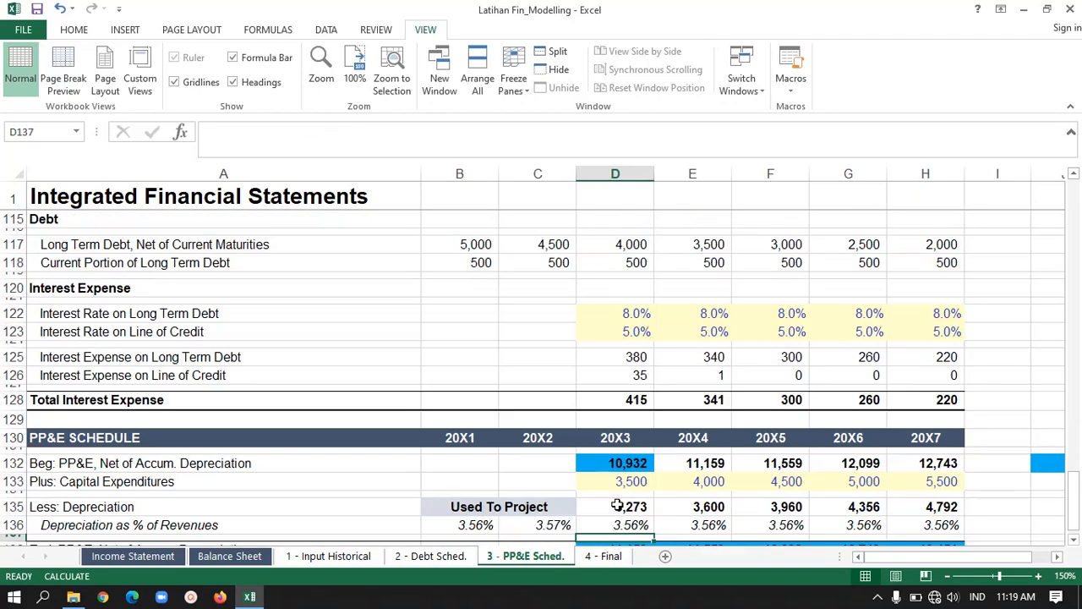
pyautogui.press('Down')
pyautogui.press('Down')
pyautogui.press('Down')
pyautogui.press('Down')
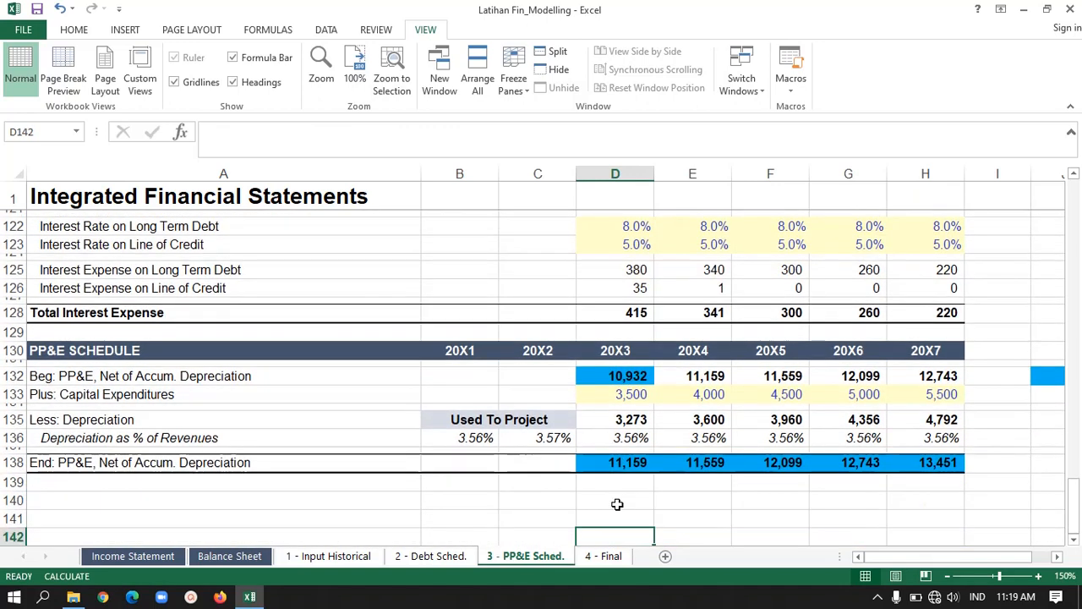
# - Go back up column D through the PP&E Schedule and Interest Expense rows to Current Portion of Long Term Debt
pyautogui.press('Up')
pyautogui.press('Up')
pyautogui.press('Up')
pyautogui.press('Up')
pyautogui.press('Up')
pyautogui.press('Up')
pyautogui.press('Up')
pyautogui.press('Up')
pyautogui.press('Up')
pyautogui.press('Up')
pyautogui.press('Up')
pyautogui.press('Up')
pyautogui.press('Up')
pyautogui.press('Up')
pyautogui.press('Up')
pyautogui.press('Up')
pyautogui.press('Up')
pyautogui.press('Up')
pyautogui.press('Up')
pyautogui.press('Up')
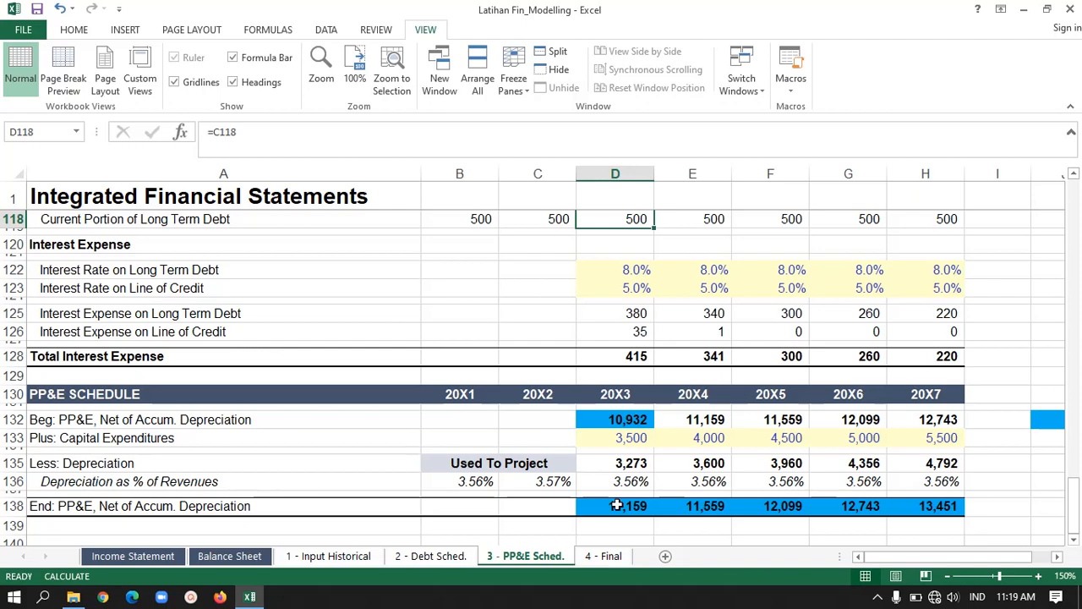
# - Go up column D past the Debt Schedule and review the cash flow rows up to Changes in Working Capital
pyautogui.press('Up')
pyautogui.press('Up')
pyautogui.press('Up')
pyautogui.press('Up')
pyautogui.press('Up')
pyautogui.press('Up')
pyautogui.press('Up')
pyautogui.press('Up')
pyautogui.press('Up')
pyautogui.press('Up')
pyautogui.press('Up')
pyautogui.press('Up')
pyautogui.press('Up')
pyautogui.press('Up')
pyautogui.press('Up')
pyautogui.press('Up')
pyautogui.press('Up')
pyautogui.press('Up')
pyautogui.press('Up')
pyautogui.press('Up')
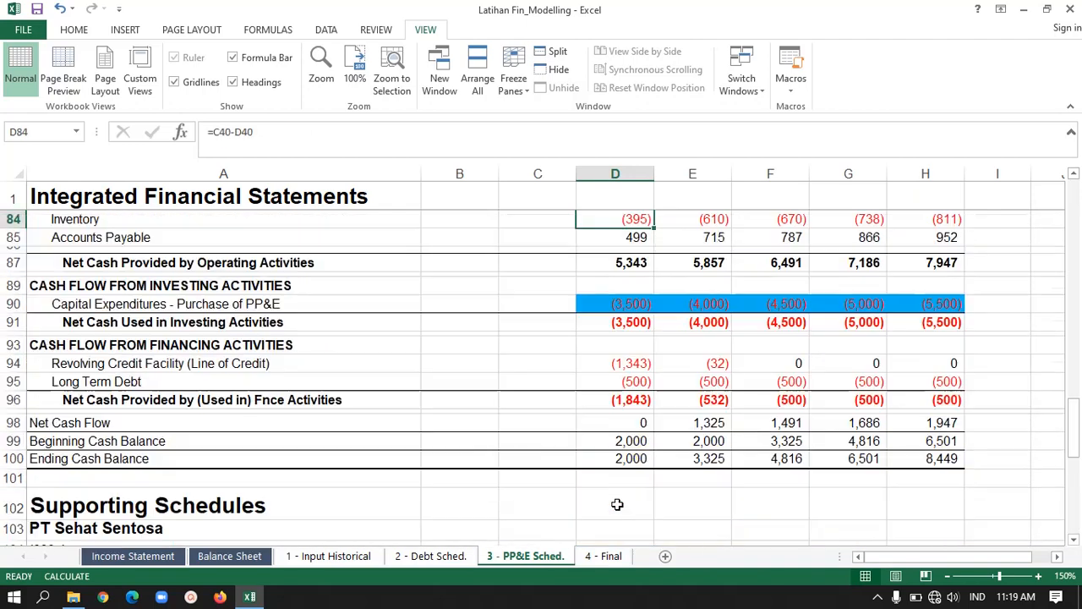
pyautogui.press('Up')
pyautogui.press('Up')
pyautogui.press('Up')
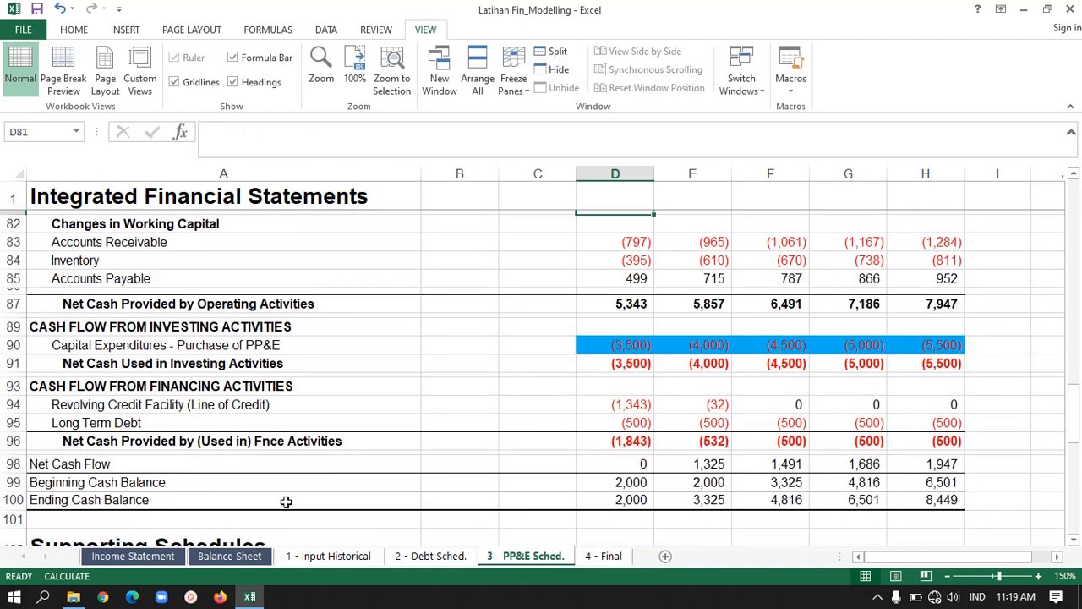
# - Go up column D past the Balance Sheet Assumptions and review the equity and liabilities rows up to Total Current Liabilities
pyautogui.press('Up')
pyautogui.press('Up')
pyautogui.press('Up')
pyautogui.press('Up')
pyautogui.press('Up')
pyautogui.press('Up')
pyautogui.press('Up')
pyautogui.press('Up')
pyautogui.press('Up')
pyautogui.press('Up')
pyautogui.press('Up')
pyautogui.press('Up')
pyautogui.press('Up')
pyautogui.press('Up')
pyautogui.press('Up')
pyautogui.press('Up')
pyautogui.press('Up')
pyautogui.press('Up')
pyautogui.press('Up')
pyautogui.press('Up')
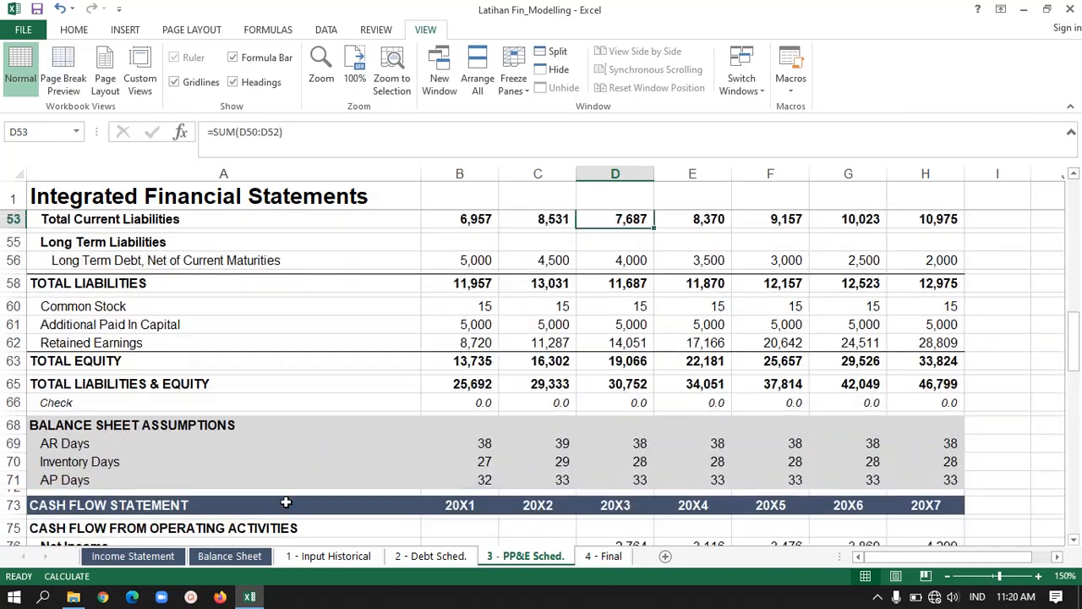
# - Go up column D through the balance sheet assets to the Income Statement and review the Depreciation and EBITDA rows
pyautogui.press('Up')
pyautogui.press('Up')
pyautogui.press('Up')
pyautogui.press('Up')
pyautogui.press('Up')
pyautogui.press('Up')
pyautogui.press('Up')
pyautogui.press('Up')
pyautogui.press('Up')
pyautogui.press('Up')
pyautogui.press('Up')
pyautogui.press('Up')
pyautogui.press('Up')
pyautogui.press('Up')
pyautogui.press('Up')
pyautogui.press('Up')
pyautogui.press('Up')
pyautogui.press('Up')
pyautogui.press('Up')
pyautogui.press('Up')
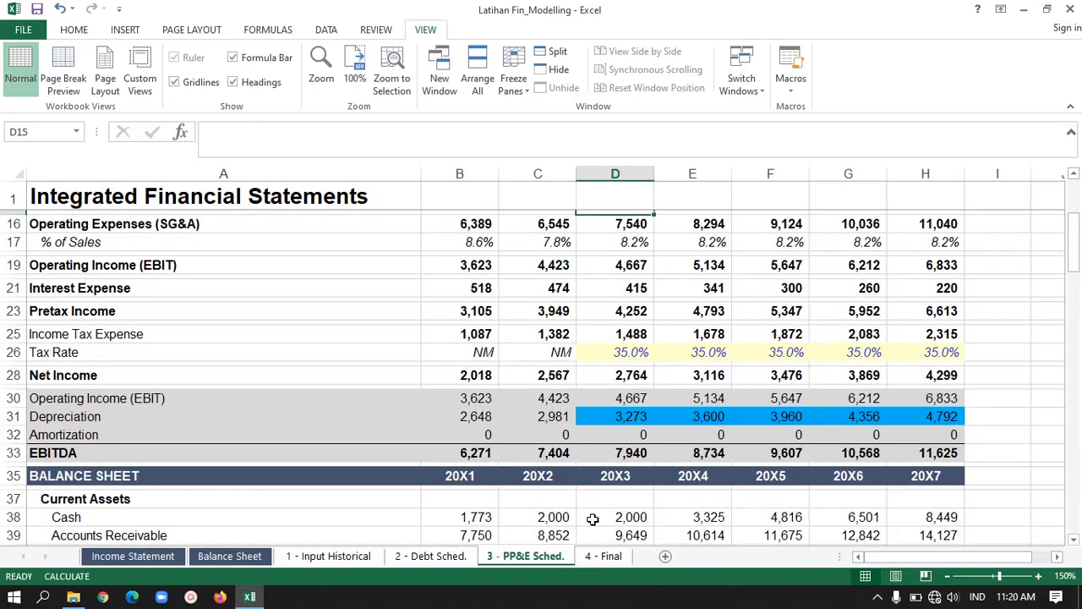
# - Switch to the 4 - Final sheet and go to the Integrated Financial Statements title in A1
pyautogui.click(606, 559)
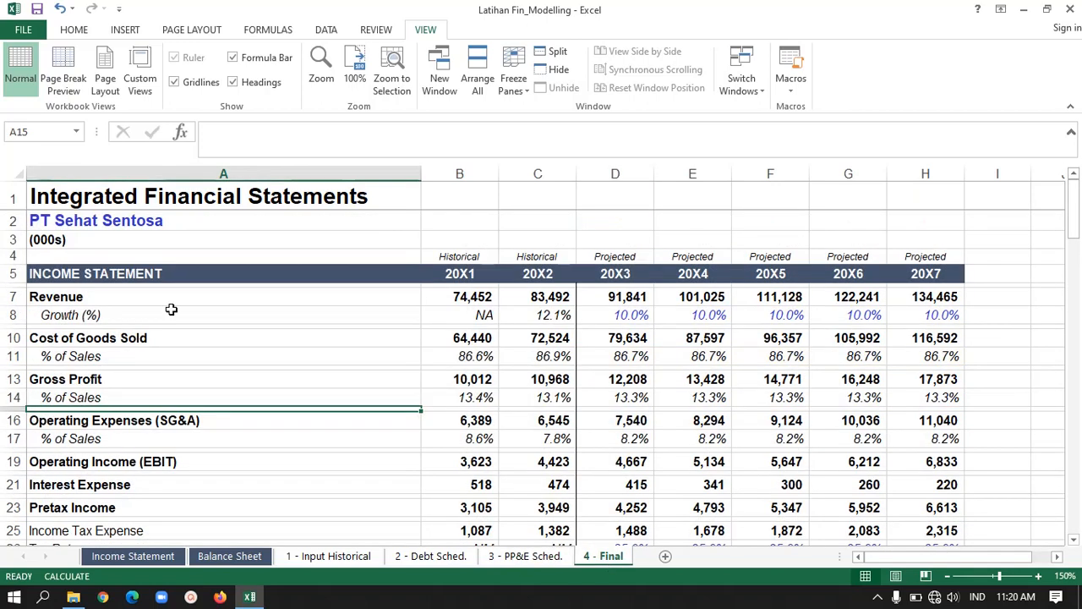
pyautogui.press('Up')
pyautogui.press('Up')
pyautogui.press('Up')
pyautogui.press('Up')
pyautogui.press('Up')
pyautogui.press('Up')
pyautogui.press('Up')
pyautogui.press('Up')
pyautogui.press('Up')
pyautogui.press('Up')
pyautogui.press('Up')
pyautogui.press('Up')
pyautogui.press('Up')
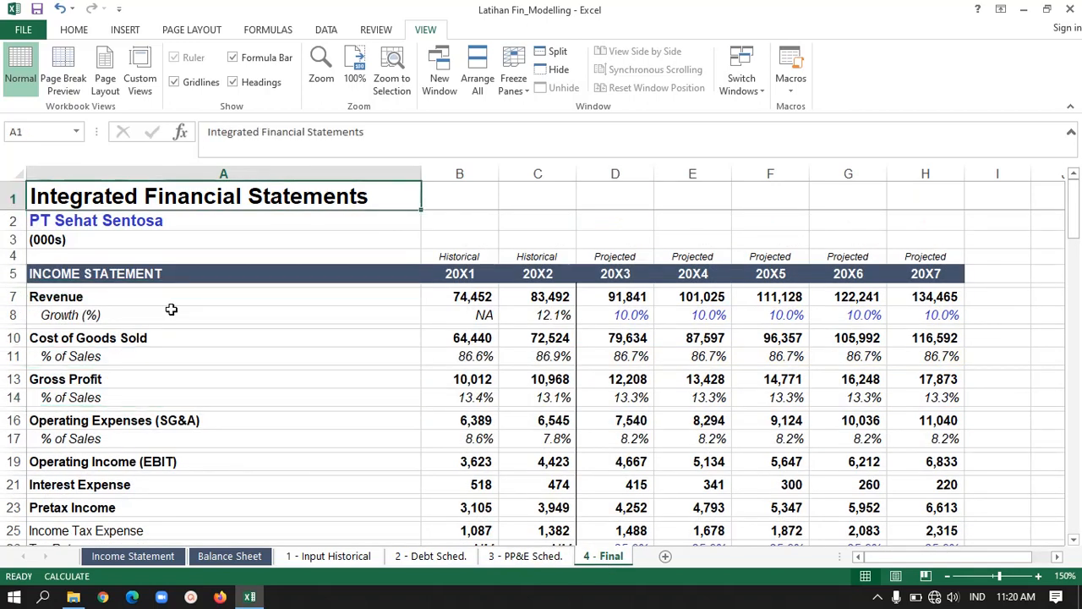
# - Examine the Revenue and Growth (%) rows across the historical and projected years of the Income Statement
pyautogui.press('Down')
pyautogui.press('Down')
pyautogui.press('Down')
pyautogui.press('Down')
pyautogui.press('Down')
pyautogui.press('Down')
pyautogui.press('Down')
pyautogui.press('Right')
pyautogui.press('Right')
pyautogui.press('Right')
pyautogui.press('Right')
pyautogui.press('Left')
pyautogui.press('Left')
pyautogui.press('Left')
pyautogui.press('Left')
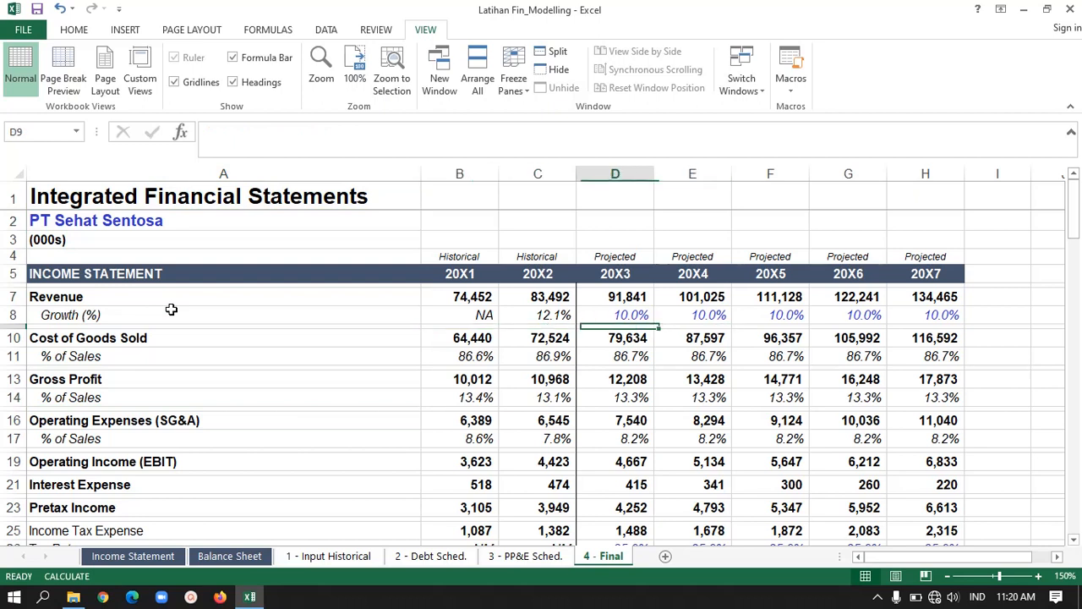
pyautogui.press('Up')
pyautogui.press('Up')
pyautogui.press('Right')
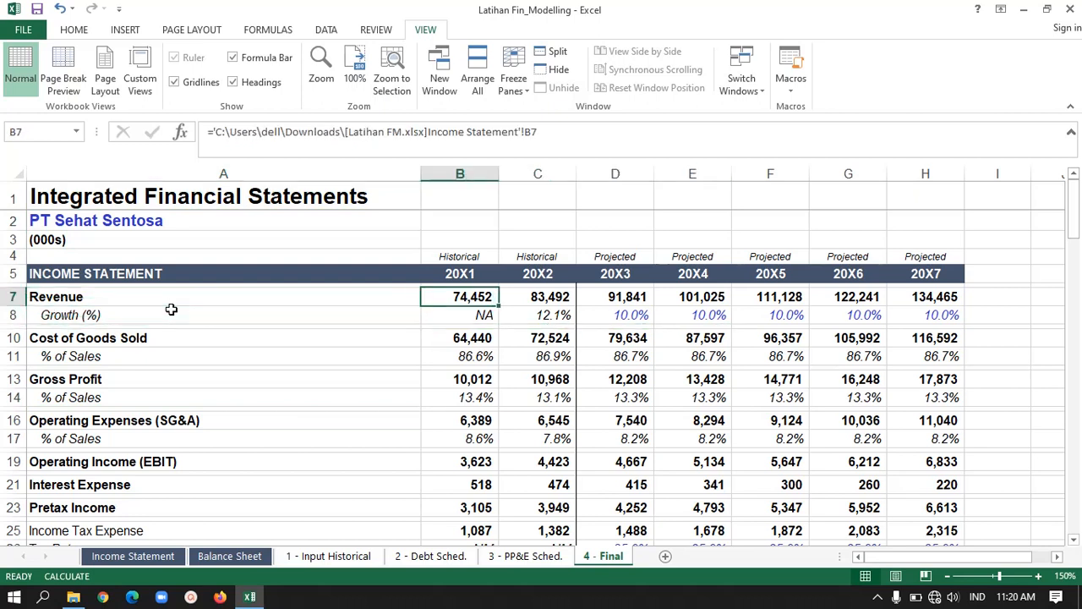
# - Go across the Income Statement's year headings to column H and review 20X7 from Revenue down to Gross Profit
pyautogui.press('Up')
pyautogui.press('Right')
pyautogui.press('Right')
pyautogui.press('Right')
pyautogui.press('Right')
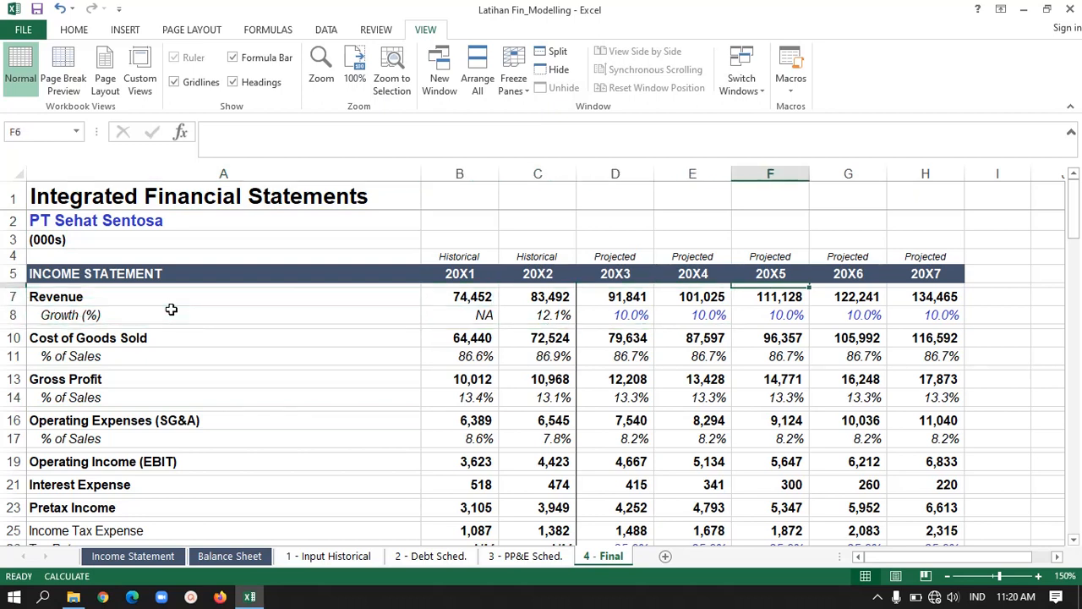
pyautogui.press('Right')
pyautogui.press('Right')
pyautogui.press('Down')
pyautogui.press('Down')
pyautogui.press('Down')
pyautogui.press('Down')
pyautogui.press('Down')
pyautogui.press('Down')
pyautogui.press('Down')
pyautogui.press('Down')
pyautogui.press('Down')
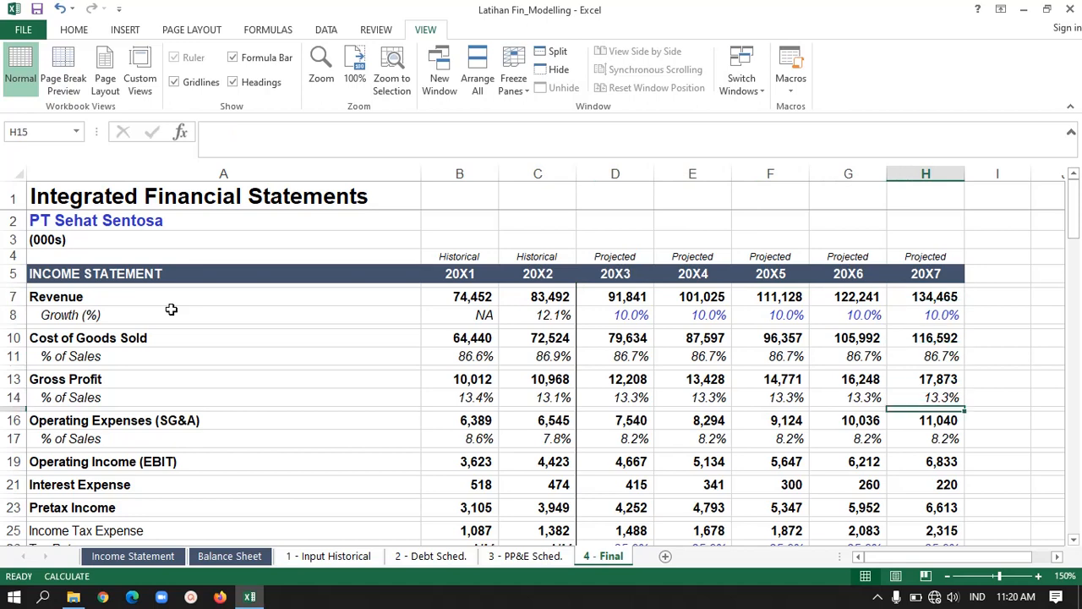
# - Continue down column H and review the 20X7 rows from Operating Expenses (SG&A) to Tax Rate
pyautogui.press('Down')
pyautogui.press('Down')
pyautogui.press('Down')
pyautogui.press('Down')
pyautogui.press('Down')
pyautogui.press('Down')
pyautogui.press('Down')
pyautogui.press('Down')
pyautogui.press('Down')
pyautogui.press('Down')
pyautogui.press('Down')
pyautogui.press('Down')
pyautogui.press('Down')
pyautogui.press('Down')
pyautogui.press('Down')
pyautogui.press('Down')
pyautogui.press('Down')
pyautogui.press('Down')
pyautogui.press('Down')
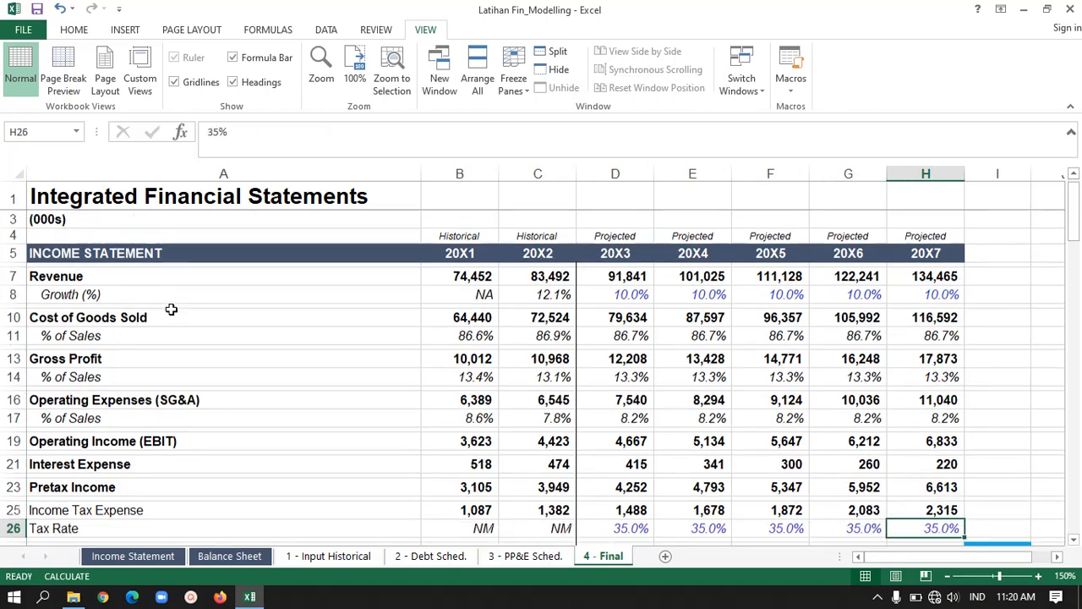
# - Recheck the 20X7 operating rows in column H, then review Net Income and the Depreciation link in H31
pyautogui.press('Up')
pyautogui.press('Up')
pyautogui.press('Up')
pyautogui.press('Up')
pyautogui.press('Up')
pyautogui.press('Up')
pyautogui.press('Up')
pyautogui.press('Up')
pyautogui.press('Down')
pyautogui.press('Down')
pyautogui.press('Down')
pyautogui.press('Down')
pyautogui.press('Down')
pyautogui.press('Down')
pyautogui.press('Down')
pyautogui.press('Down')
pyautogui.press('Down')
pyautogui.press('Down')
pyautogui.press('Down')
pyautogui.press('Down')
pyautogui.press('Down')
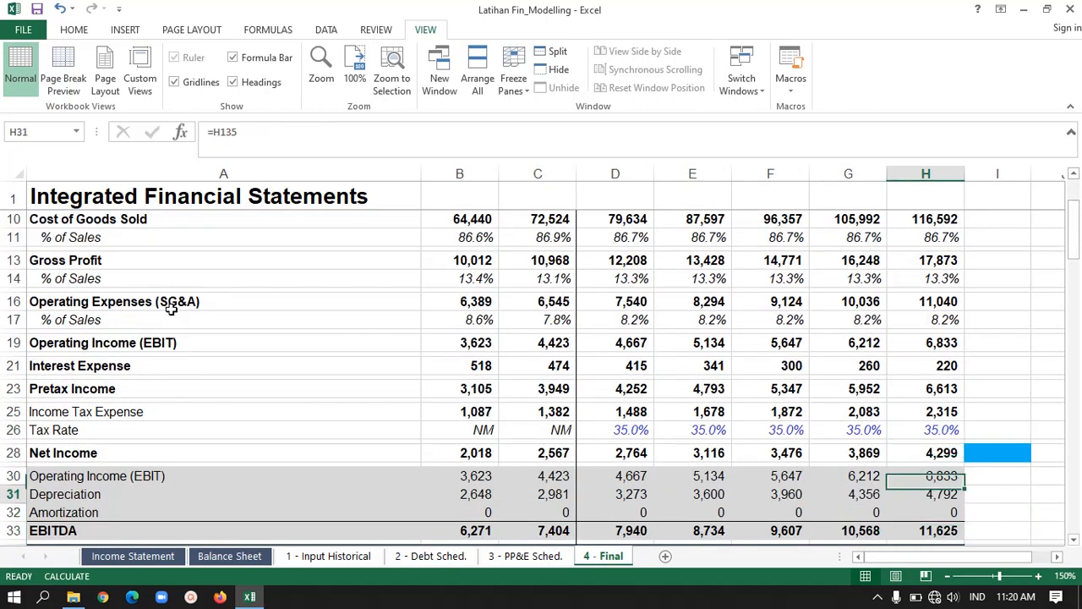
# - Review the rows around Net Income and EBITDA back across the projected years toward the historical columns
pyautogui.press('Up')
pyautogui.press('Up')
pyautogui.press('Up')
pyautogui.press('Up')
pyautogui.press('Up')
pyautogui.press('Up')
pyautogui.press('Up')
pyautogui.press('Up')
pyautogui.press('Left')
pyautogui.press('Left')
pyautogui.press('Left')
pyautogui.press('Left')
pyautogui.press('Left')
pyautogui.press('Left')
pyautogui.press('Left')
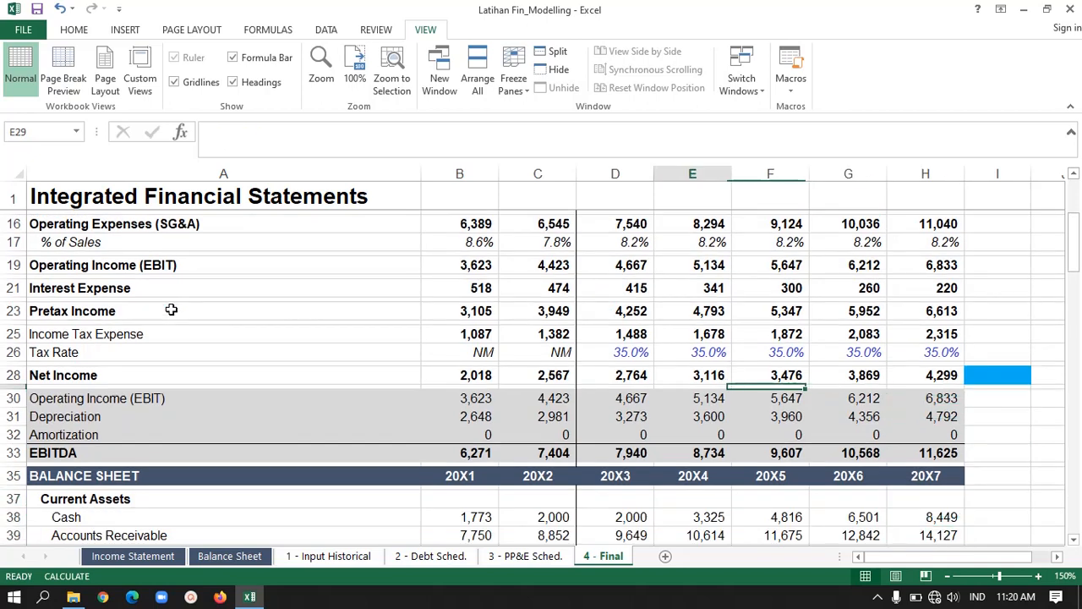
# - Go back up through the Income Statement to the Integrated Financial Statements title in A1
pyautogui.press('Up')
pyautogui.press('Up')
pyautogui.press('Up')
pyautogui.press('Up')
pyautogui.press('Up')
pyautogui.press('Up')
pyautogui.press('Up')
pyautogui.press('Up')
pyautogui.press('Up')
pyautogui.press('Up')
pyautogui.press('Up')
pyautogui.press('Up')
pyautogui.press('Up')
pyautogui.press('Up')
pyautogui.press('Up')
pyautogui.press('Up')
pyautogui.press('Up')
pyautogui.press('Up')
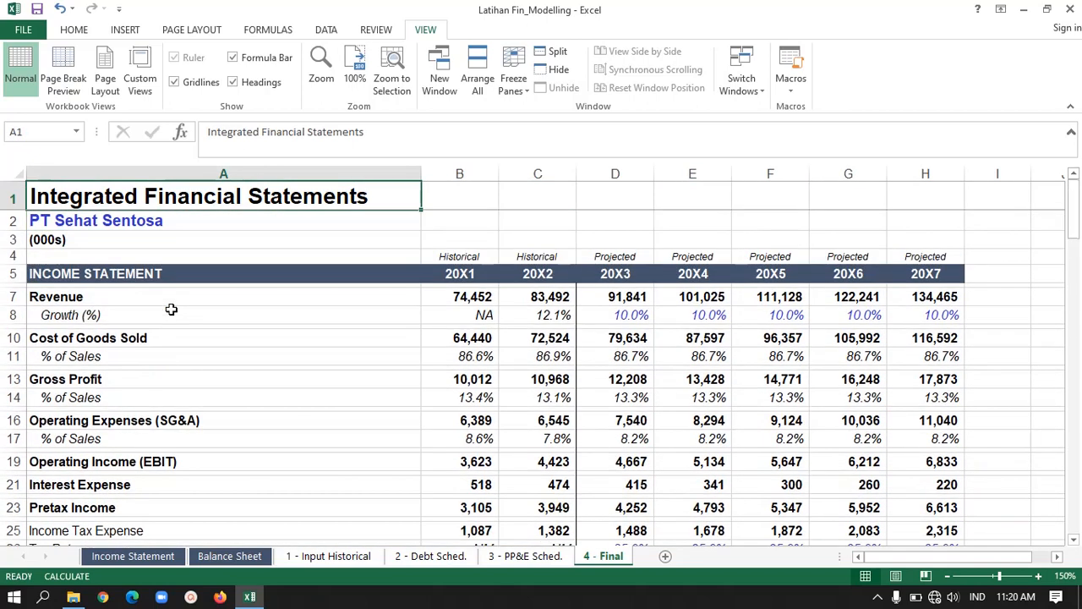
# - Go down the Income Statement line items in column A from Revenue to Depreciation
pyautogui.press('Down')
pyautogui.press('Down')
pyautogui.press('Down')
pyautogui.press('Down')
pyautogui.press('Down')
pyautogui.press('Down')
pyautogui.press('Down')
pyautogui.press('Down')
pyautogui.press('Down')
pyautogui.press('Down')
pyautogui.press('Down')
pyautogui.press('Down')
pyautogui.press('Down')
pyautogui.press('Down')
pyautogui.press('Down')
pyautogui.press('Down')
pyautogui.press('Down')
pyautogui.press('Down')
pyautogui.press('Down')
pyautogui.press('Down')
pyautogui.press('Down')
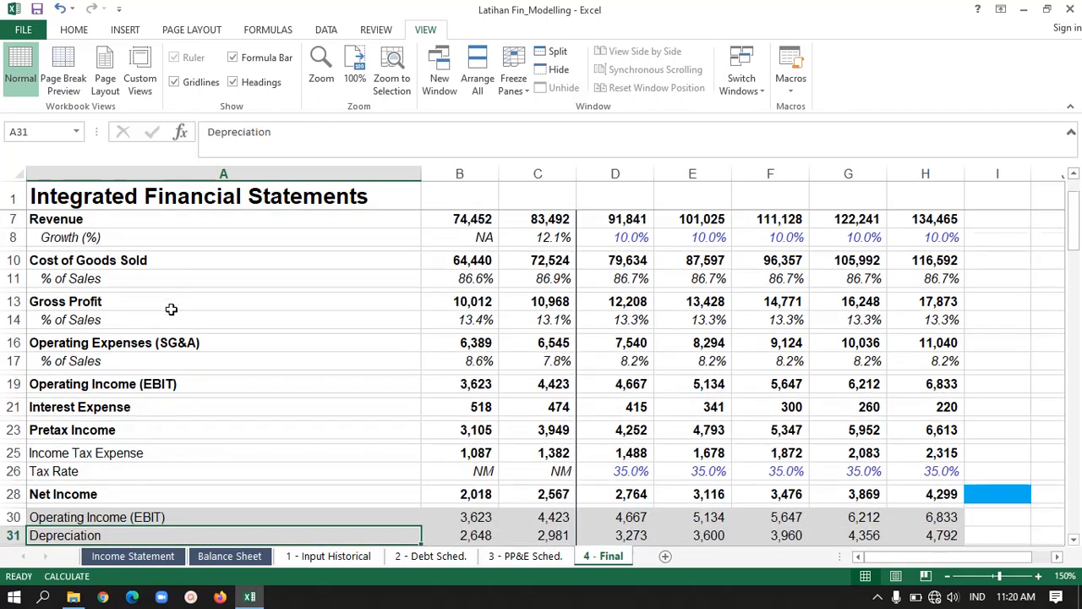
# - Inspect the formula for the projected 20X3 Net Income in D28
pyautogui.press('Up')
pyautogui.press('Up')
pyautogui.press('Up')
pyautogui.press('Right')
pyautogui.press('Right')
pyautogui.press('Right')
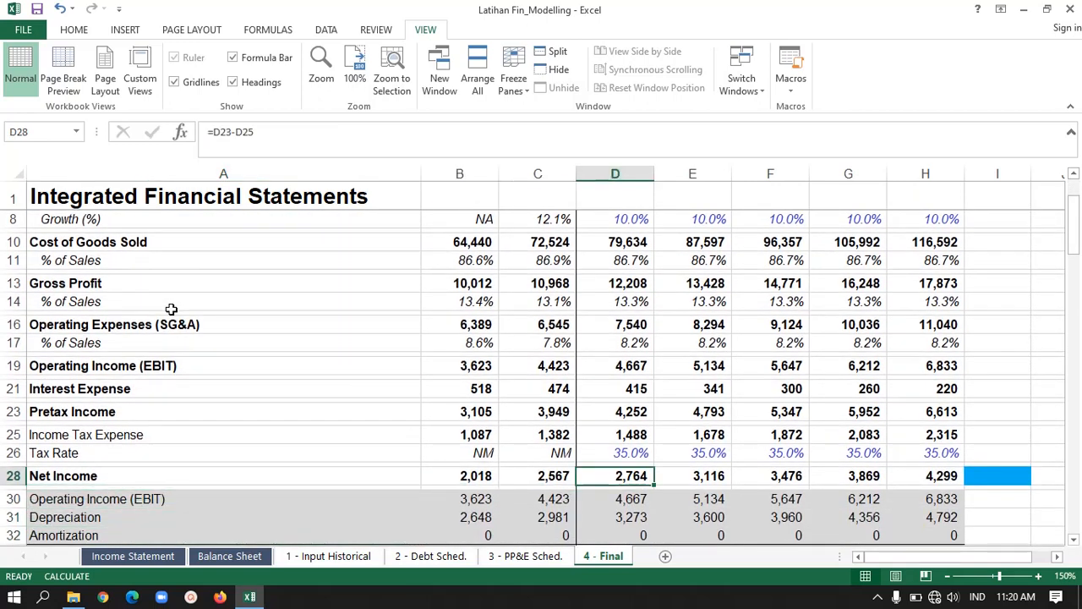
# - Return from Net Income to column A and go up the Income Statement line items to A1
pyautogui.press('Left')
pyautogui.press('Left')
pyautogui.press('Left')
pyautogui.press('Up')
pyautogui.press('Up')
pyautogui.press('Up')
pyautogui.press('Up')
pyautogui.press('Up')
pyautogui.press('Up')
pyautogui.press('Up')
pyautogui.press('Up')
pyautogui.press('Up')
pyautogui.press('Up')
pyautogui.press('Up')
pyautogui.press('Up')
pyautogui.press('Up')
pyautogui.press('Up')
pyautogui.press('Up')
pyautogui.press('Up')
pyautogui.press('Up')
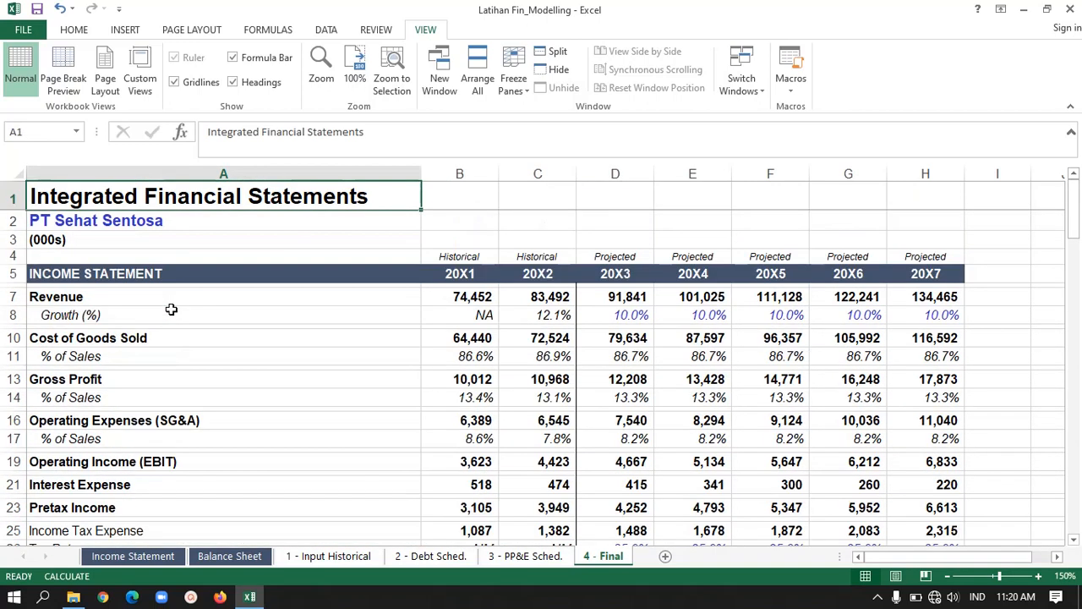
# - Go down the Income Statement line items in column A and inspect the 20X1 Net Income formula in B28
pyautogui.press('Down')
pyautogui.press('Down')
pyautogui.press('Down')
pyautogui.press('Down')
pyautogui.press('Down')
pyautogui.press('Down')
pyautogui.press('Down')
pyautogui.press('Down')
pyautogui.press('Down')
pyautogui.press('Down')
pyautogui.press('Down')
pyautogui.press('Down')
pyautogui.press('Down')
pyautogui.press('Down')
pyautogui.press('Down')
pyautogui.press('Down')
pyautogui.press('Down')
pyautogui.press('Down')
pyautogui.press('Down')
pyautogui.press('Down')
pyautogui.press('Up')
pyautogui.press('Up')
pyautogui.press('Up')
pyautogui.press('Up')
pyautogui.press('Up')
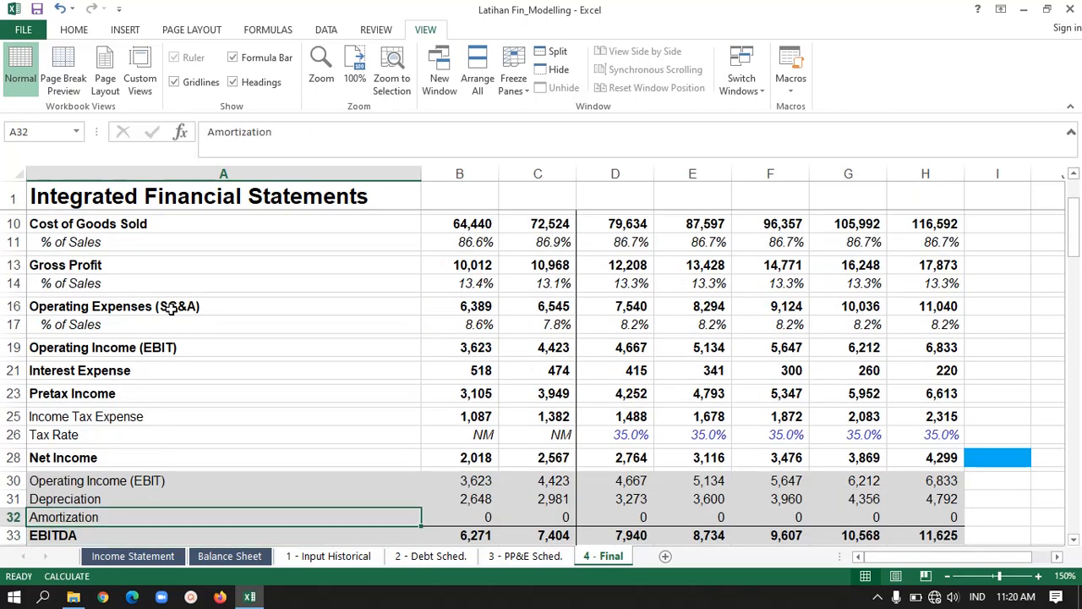
pyautogui.press('Down')
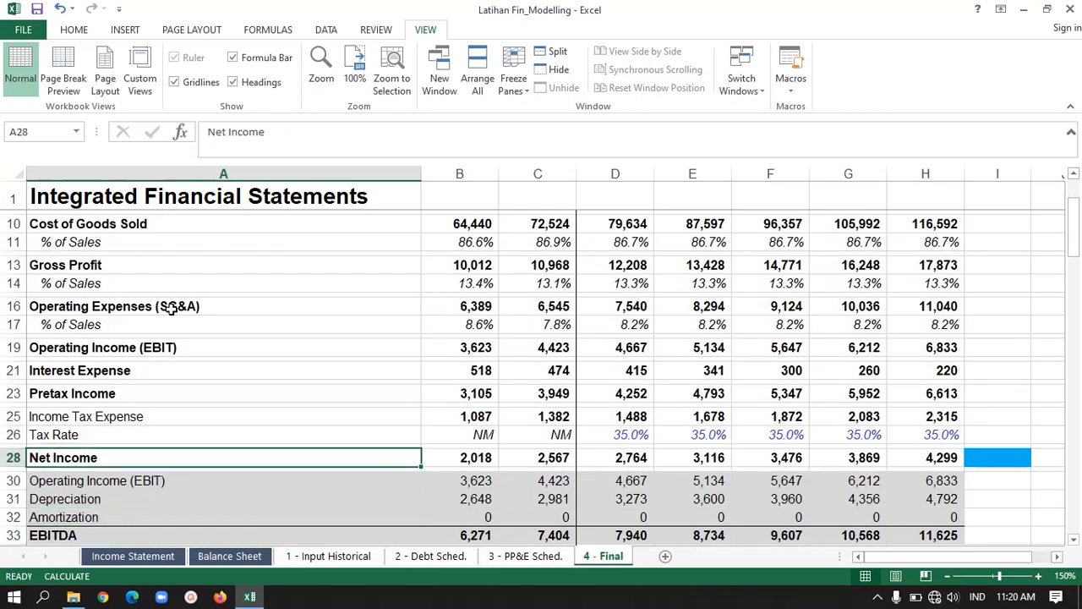
pyautogui.press('Right')
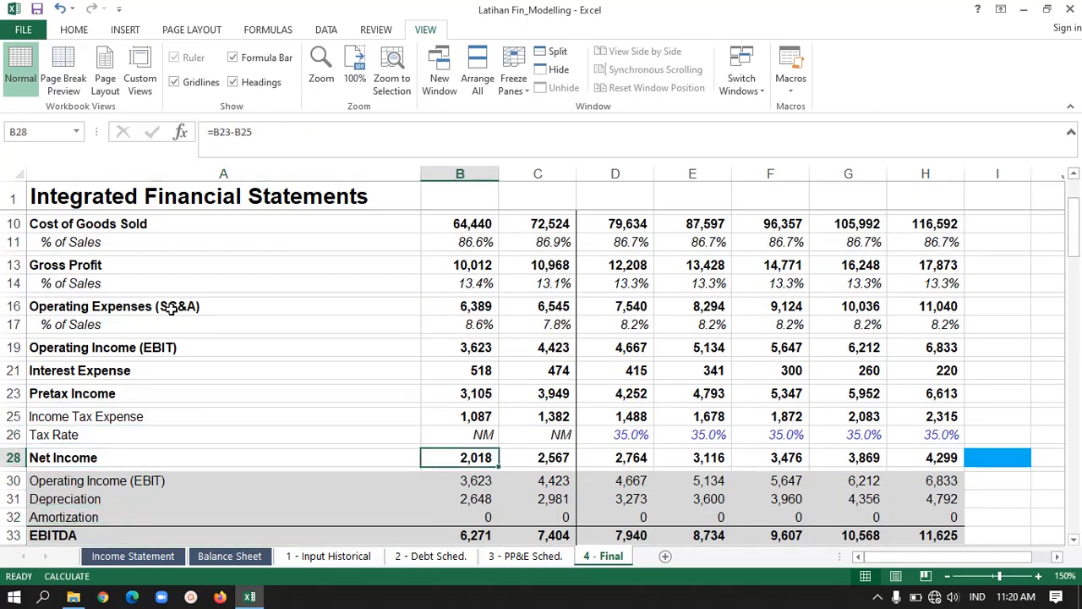
# - Go up the 20X1 Income Statement figures in column B from Net Income to B1
pyautogui.press('Up')
pyautogui.press('Up')
pyautogui.press('Up')
pyautogui.press('Up')
pyautogui.press('Up')
pyautogui.press('Up')
pyautogui.press('Up')
pyautogui.press('Up')
pyautogui.press('Up')
pyautogui.press('Up')
pyautogui.press('Up')
pyautogui.press('Up')
pyautogui.press('Up')
pyautogui.press('Up')
pyautogui.press('Up')
pyautogui.press('Up')
pyautogui.press('Up')
pyautogui.press('Up')
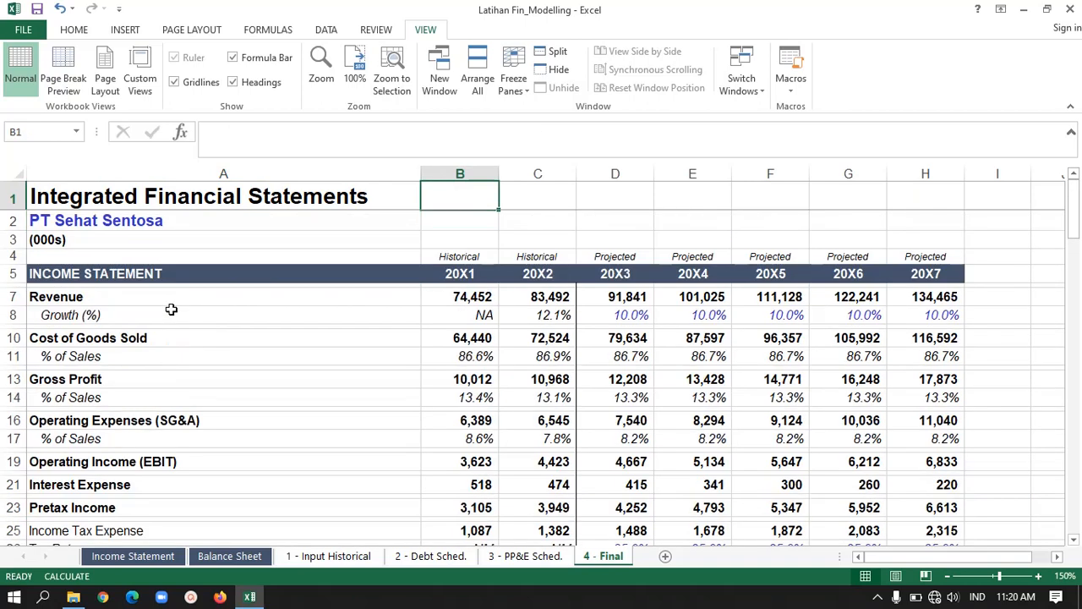
# - Go down the 20X1 Income Statement figures in column B to EBITDA in B33
pyautogui.press('Down')
pyautogui.press('Down')
pyautogui.press('Down')
pyautogui.press('Down')
pyautogui.press('Down')
pyautogui.press('Down')
pyautogui.press('Down')
pyautogui.press('Down')
pyautogui.press('Down')
pyautogui.press('Down')
pyautogui.press('Down')
pyautogui.press('Down')
pyautogui.press('Down')
pyautogui.press('Down')
pyautogui.press('Down')
pyautogui.press('Down')
pyautogui.press('Down')
pyautogui.press('Down')
pyautogui.press('Down')
pyautogui.press('Down')
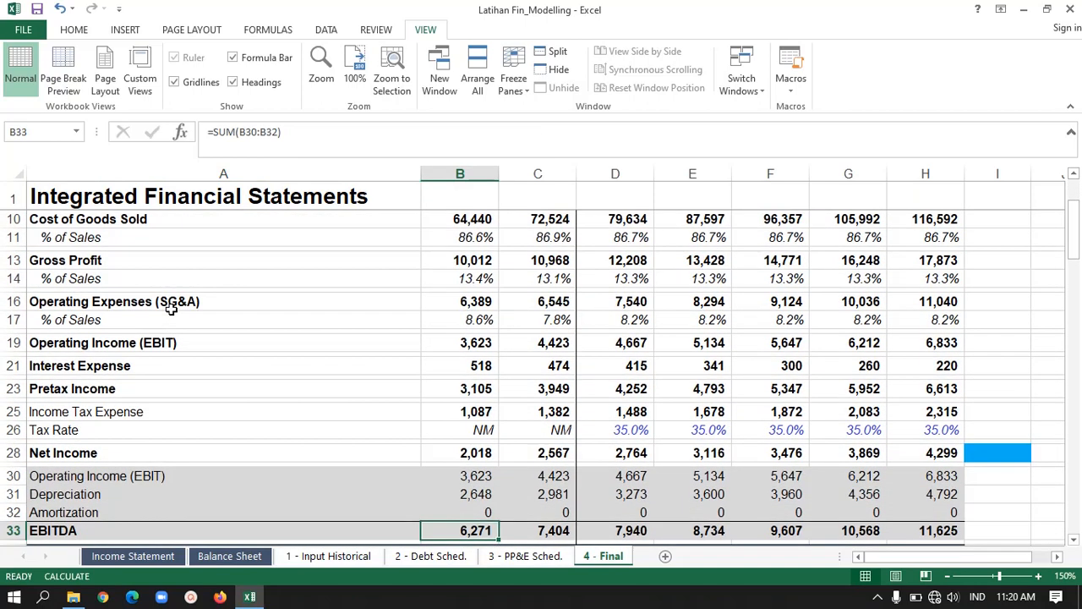
# - Return to the Net Income row and select its historical 20X1 and 20X2 figures in B28:C28
pyautogui.press('Up')
pyautogui.press('Left')
pyautogui.press('Up')
pyautogui.press('Up')
pyautogui.press('Up')
pyautogui.press('Right')
pyautogui.press('Right')
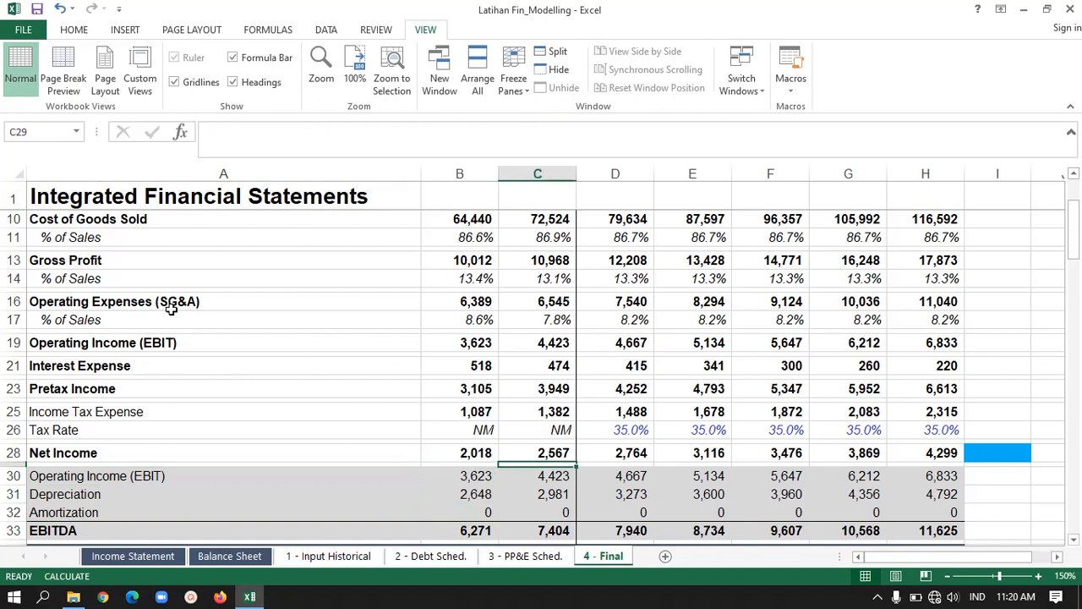
pyautogui.press('Up')
pyautogui.press('Left')
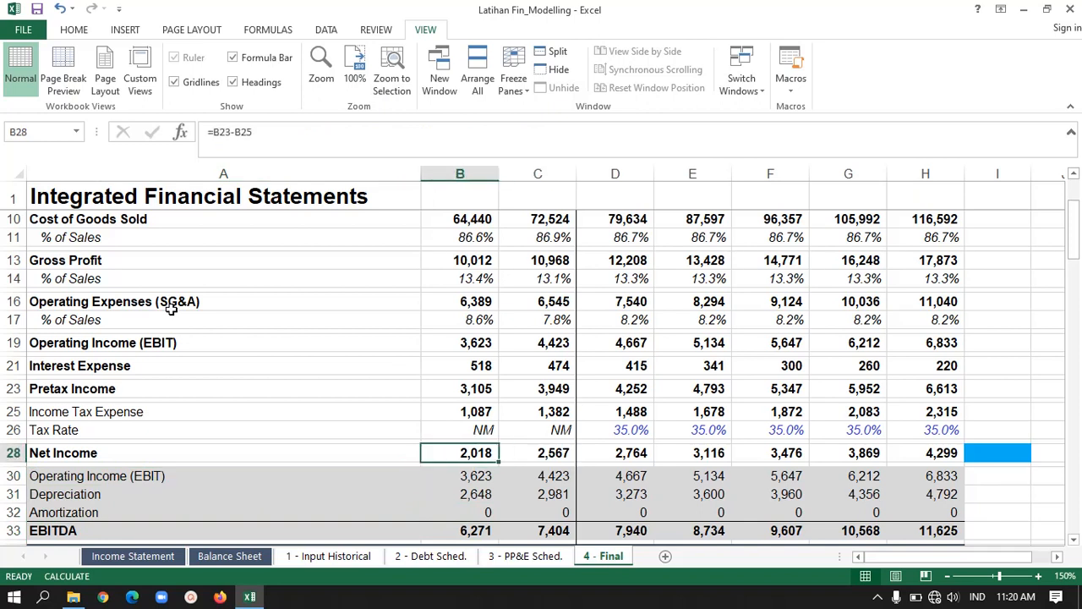
pyautogui.hotkey('shift', 'Right')
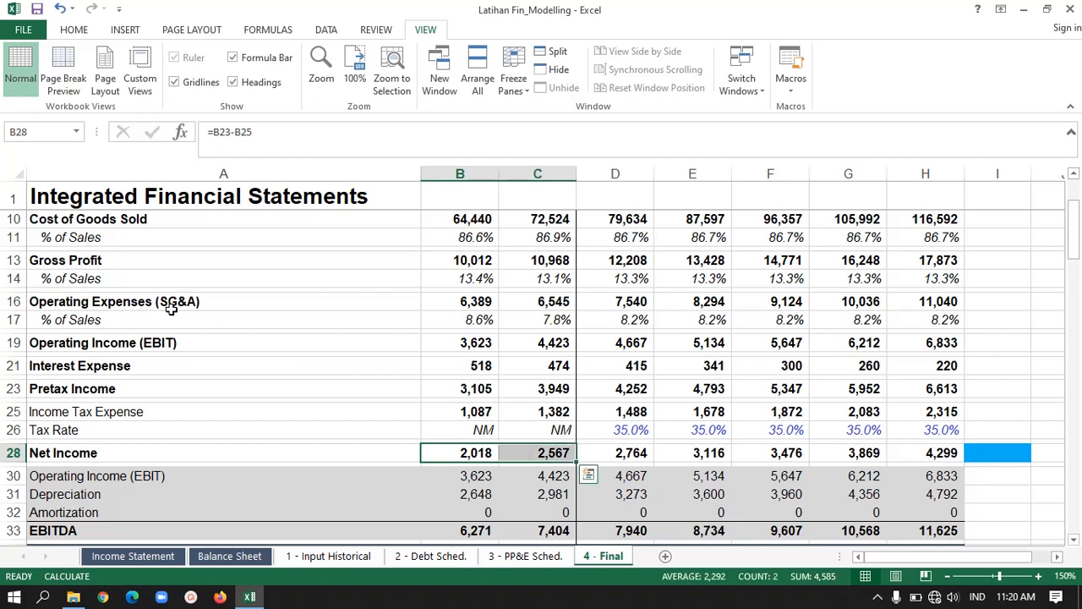
# - Select the projected Net Income figures for 20X3 to 20X7 in D28:H28
pyautogui.press('Right')
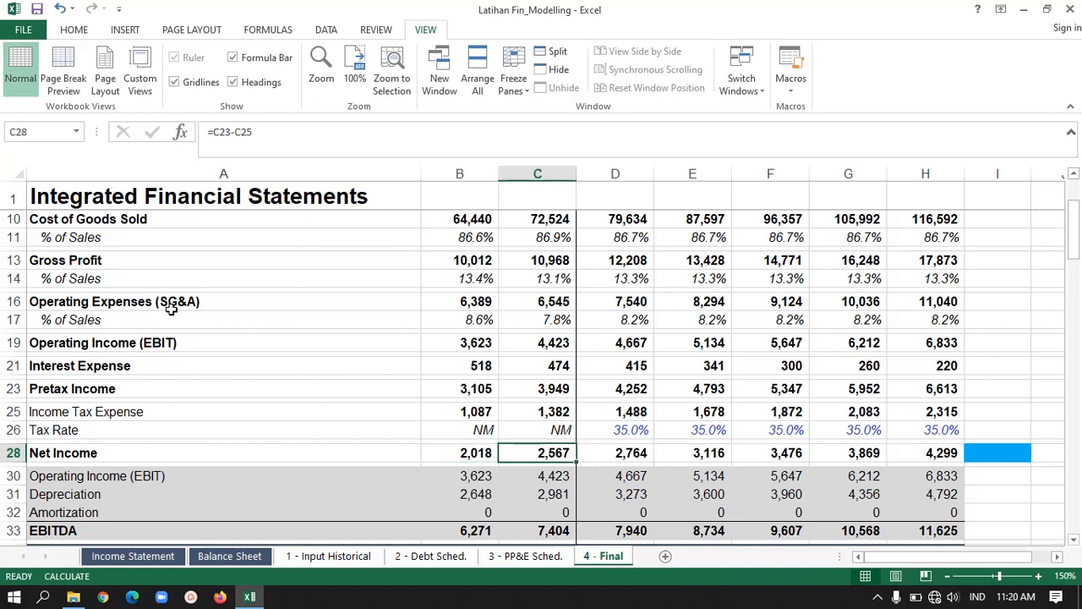
pyautogui.press('Right')
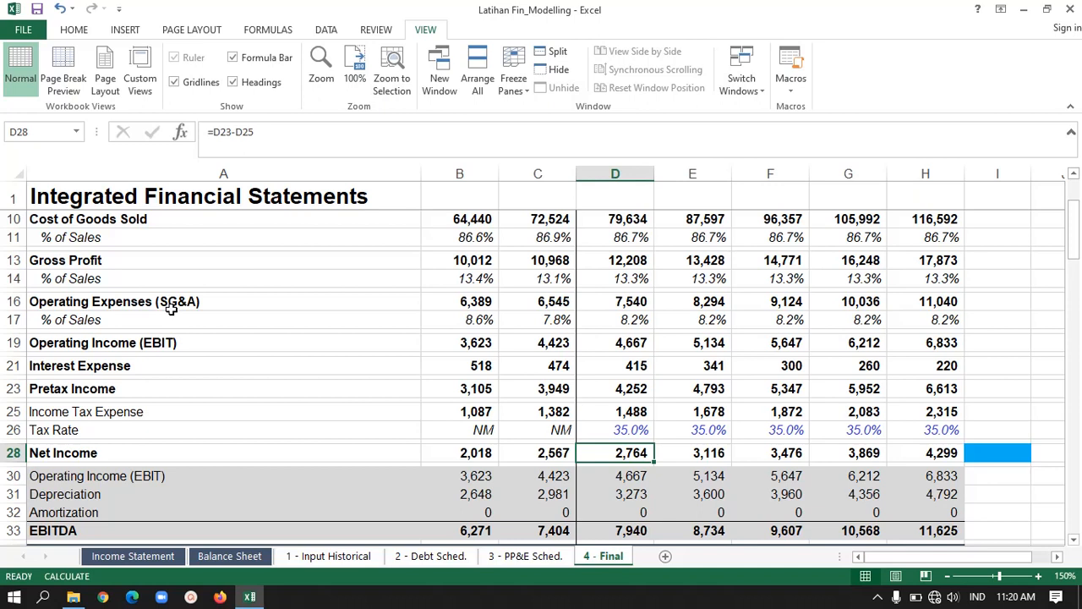
pyautogui.hotkey('shift', 'Right')
pyautogui.hotkey('shift', 'Right')
pyautogui.hotkey('shift', 'Right')
pyautogui.hotkey('shift', 'Right')
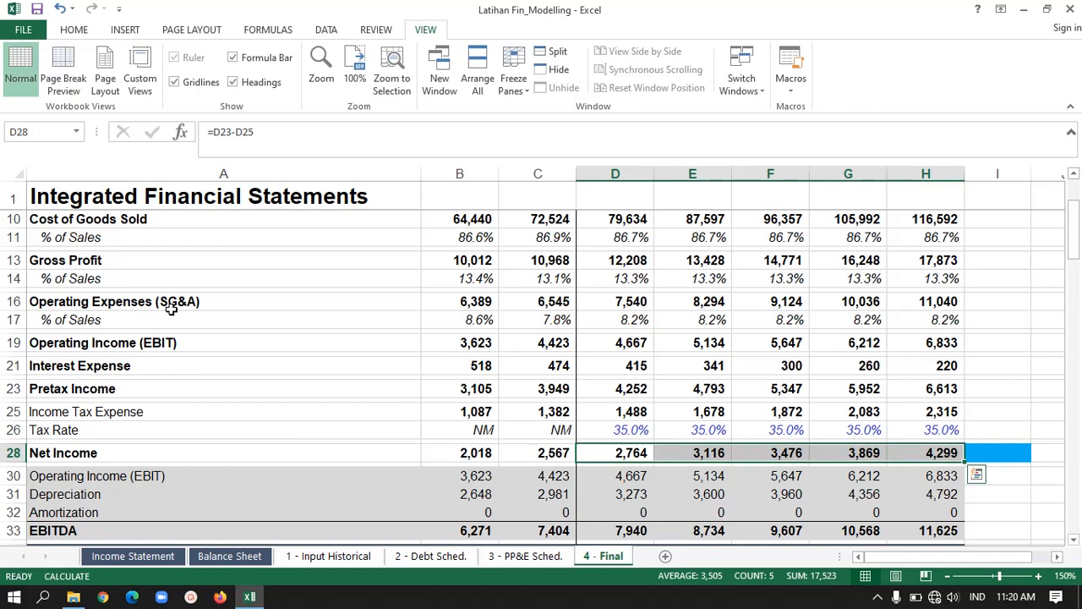
# - Go down column D from Net Income into the Balance Sheet, as far as Current Maturities of Long Term Debt in D52
pyautogui.press('Down')
pyautogui.press('Down')
pyautogui.press('Down')
pyautogui.press('Down')
pyautogui.press('Down')
pyautogui.press('Down')
pyautogui.press('Down')
pyautogui.press('Down')
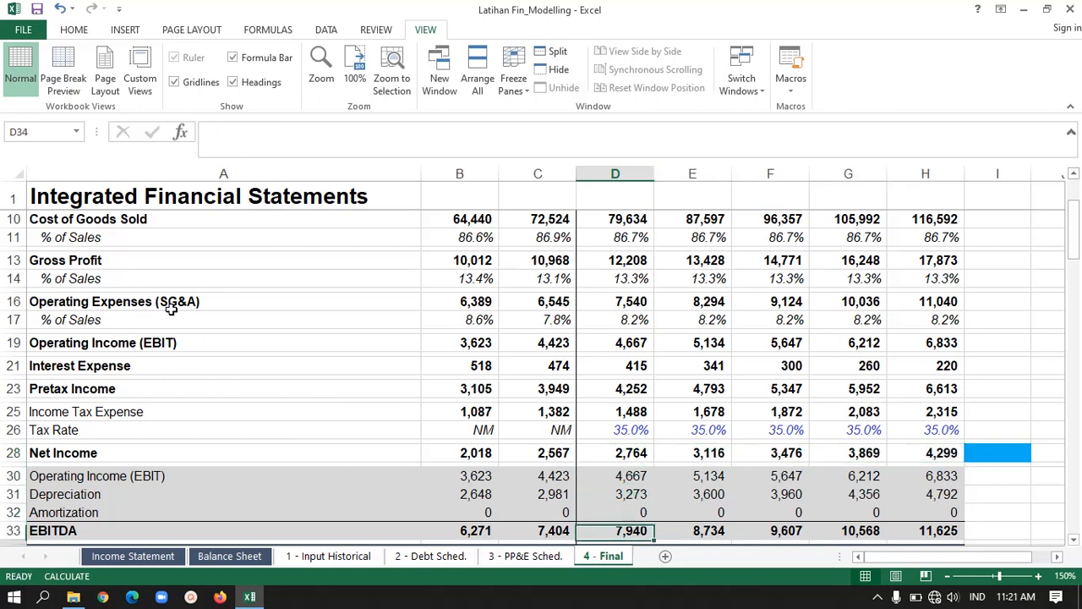
pyautogui.press('Down')
pyautogui.press('Down')
pyautogui.press('Down')
pyautogui.press('Down')
pyautogui.press('Down')
pyautogui.press('Down')
pyautogui.press('Down')
pyautogui.press('Down')
pyautogui.press('Down')
pyautogui.press('Down')
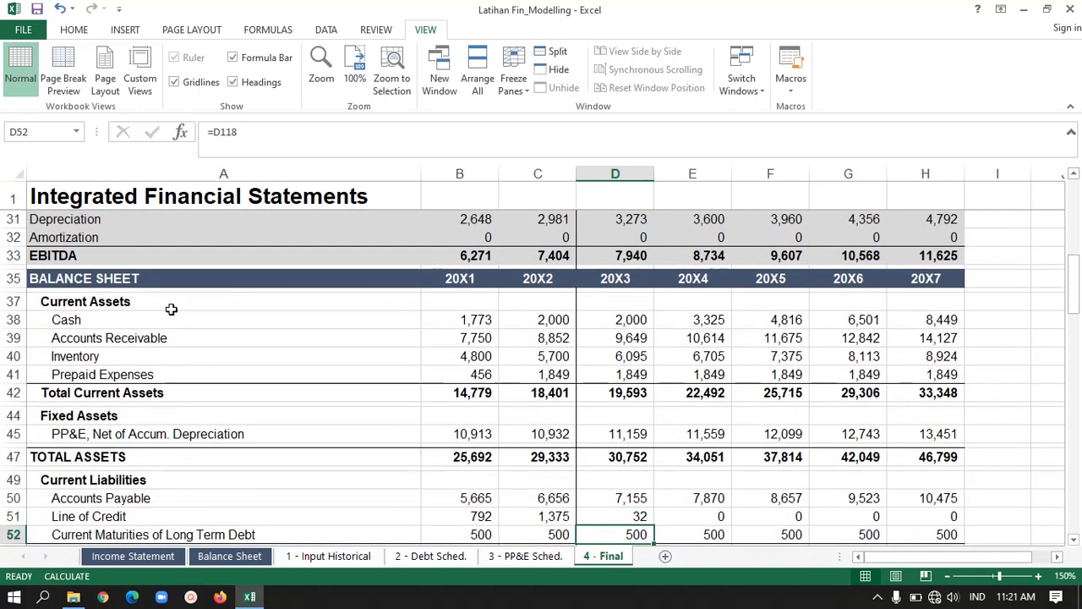
# - Go down the 20X3 liabilities and equity figures and inspect the balance check formula in D66
pyautogui.press('Down')
pyautogui.press('Down')
pyautogui.press('Down')
pyautogui.press('Down')
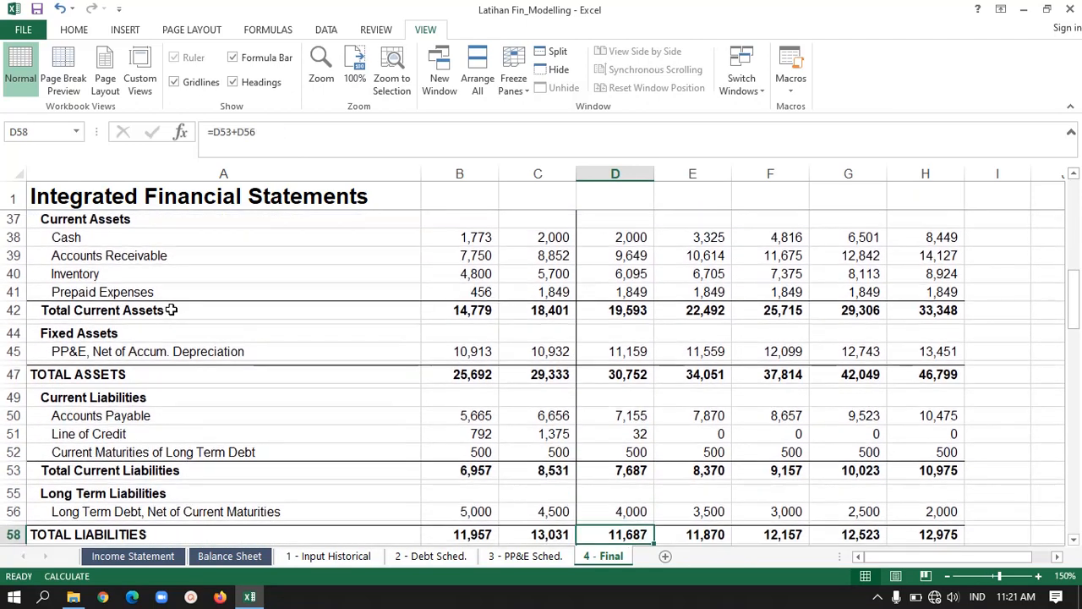
pyautogui.press('Down')
pyautogui.press('Down')
pyautogui.press('Down')
pyautogui.press('Down')
pyautogui.press('Down')
pyautogui.press('Down')
pyautogui.press('Down')
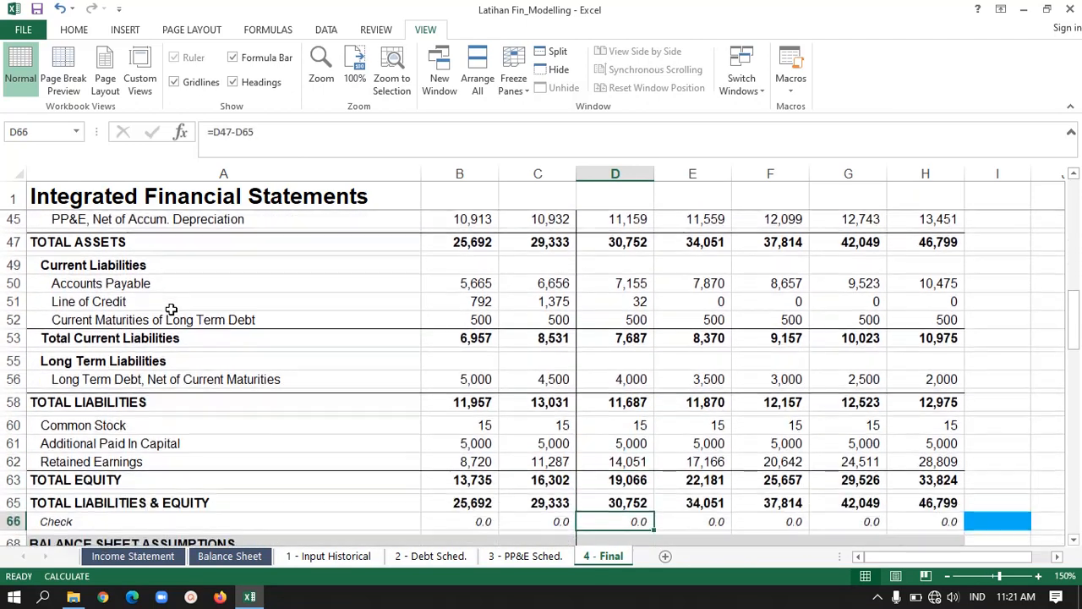
# - Review the Total Liabilities & Equity figures across the years in row 65, starting from 20X1 in B65
pyautogui.press('Left')
pyautogui.press('Left')
pyautogui.press('Up')
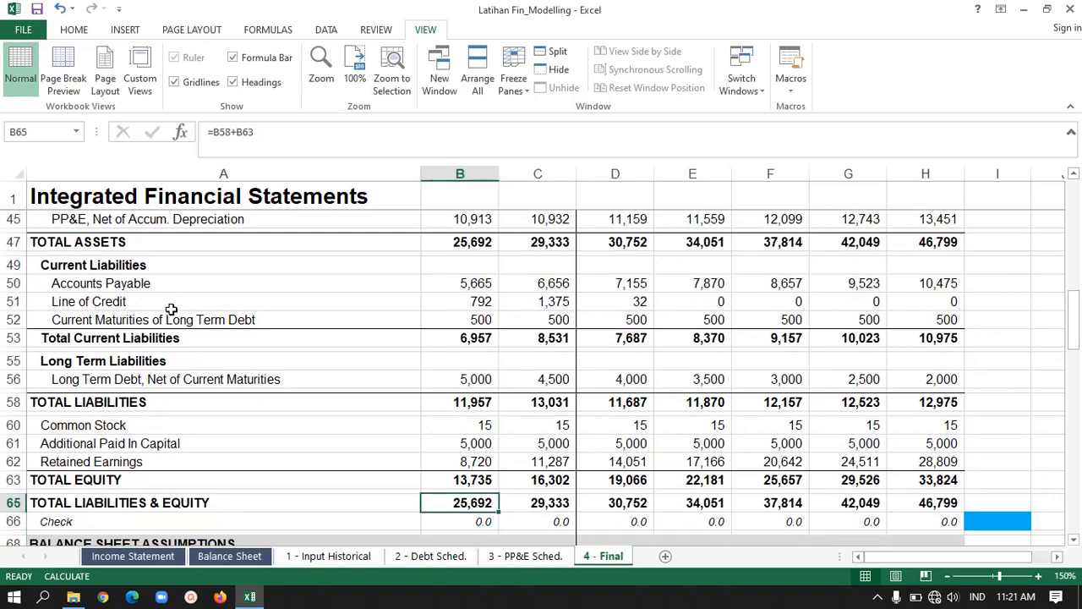
pyautogui.press('Right')
pyautogui.press('Right')
pyautogui.press('Right')
pyautogui.press('Right')
pyautogui.press('Right')
pyautogui.press('Right')
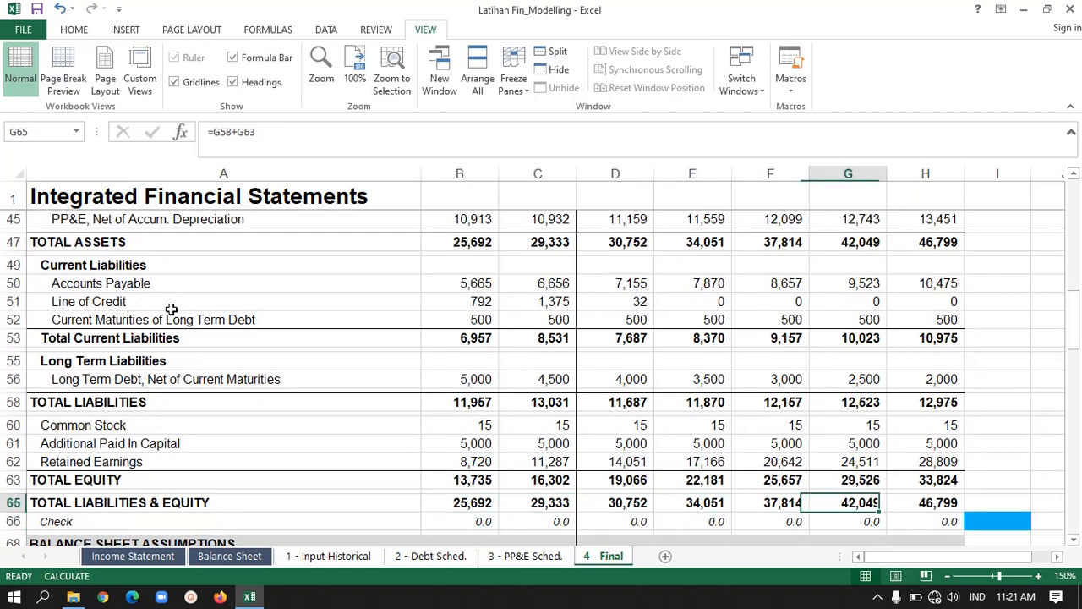
# - Go back up the Balance Sheet line items in column A and review the Total Assets figures across row 47
pyautogui.press('Left')
pyautogui.press('Home')
pyautogui.press('Left')
pyautogui.press('Up')
pyautogui.press('Up')
pyautogui.press('Up')
pyautogui.press('Up')
pyautogui.press('Up')
pyautogui.press('Up')
pyautogui.press('Up')
pyautogui.press('Up')
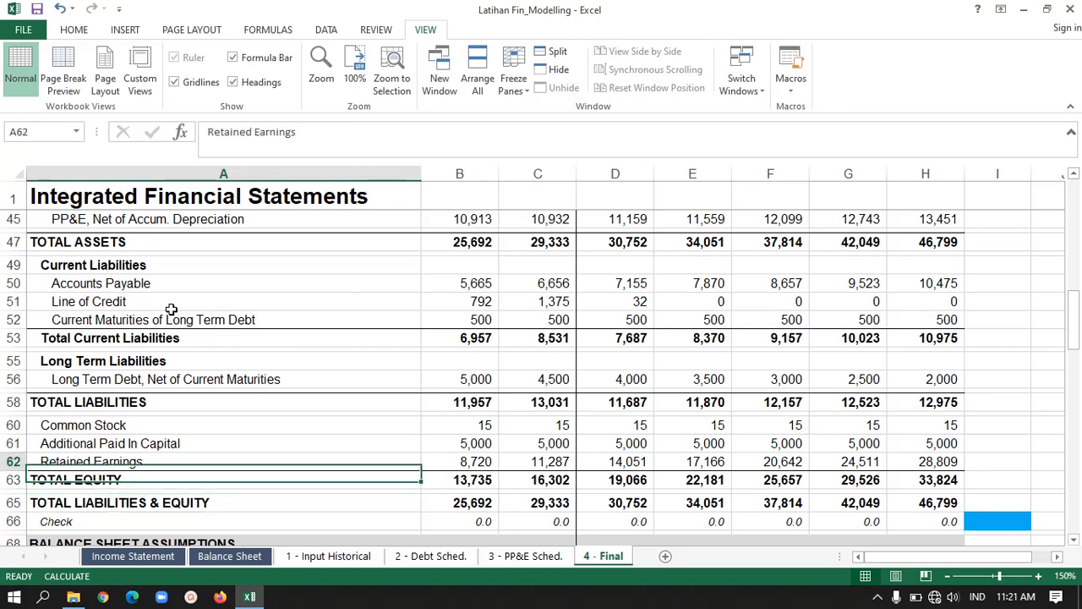
pyautogui.press('Up')
pyautogui.press('Up')
pyautogui.press('Up')
pyautogui.press('Up')
pyautogui.press('Up')
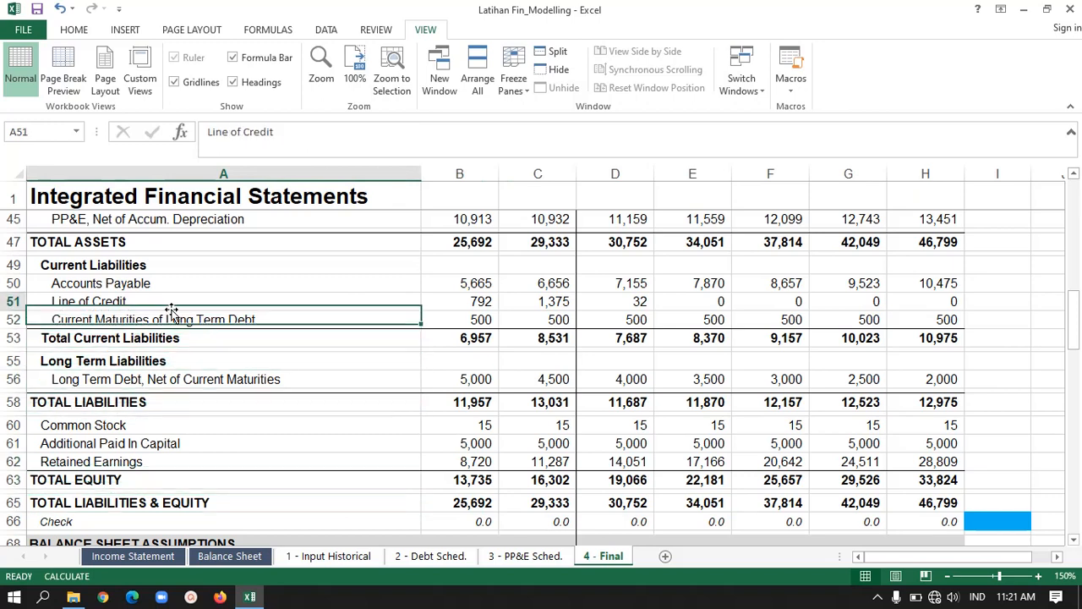
pyautogui.press('Right')
pyautogui.press('Up')
pyautogui.press('Right')
pyautogui.press('Right')
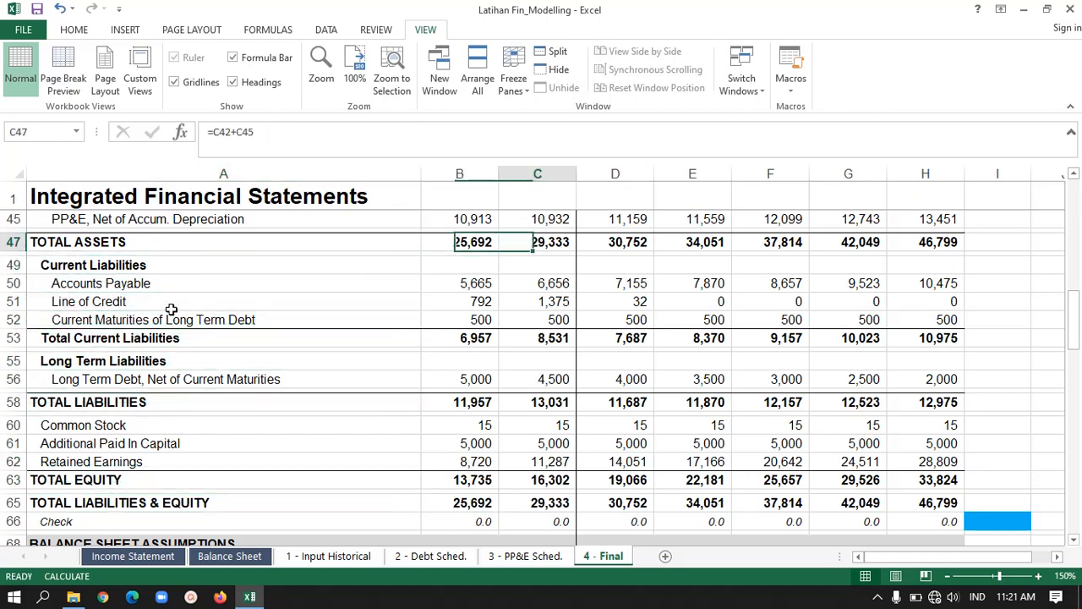
# - Go down column D from Total Assets to the 20X3 Total Liabilities & Equity in D65 to compare the totals
pyautogui.press('Down')
pyautogui.press('Down')
pyautogui.press('Down')
pyautogui.press('Down')
pyautogui.press('Down')
pyautogui.press('Down')
pyautogui.press('Down')
pyautogui.press('Down')
pyautogui.press('Down')
pyautogui.press('Down')
pyautogui.press('Down')
pyautogui.press('Down')
pyautogui.press('Down')
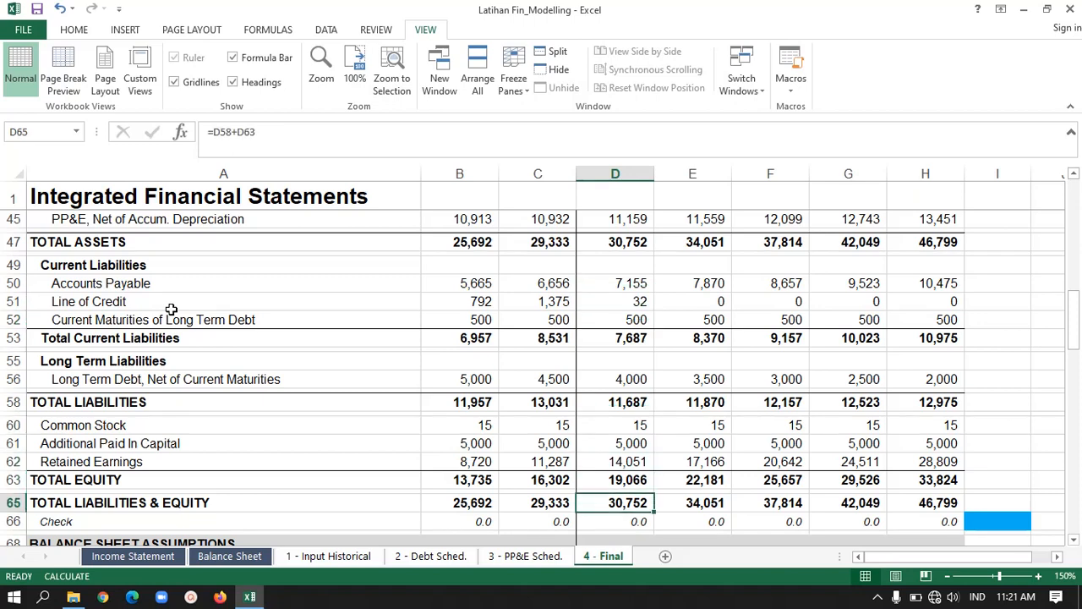
# - Review the balance check formulas across the years in row 66 of the Balance Sheet
pyautogui.press('Left')
pyautogui.press('Down')
pyautogui.press('Left')
pyautogui.press('Right')
pyautogui.press('Right')
pyautogui.press('Right')
pyautogui.press('Right')
pyautogui.press('Right')
pyautogui.press('Right')
pyautogui.press('Right')
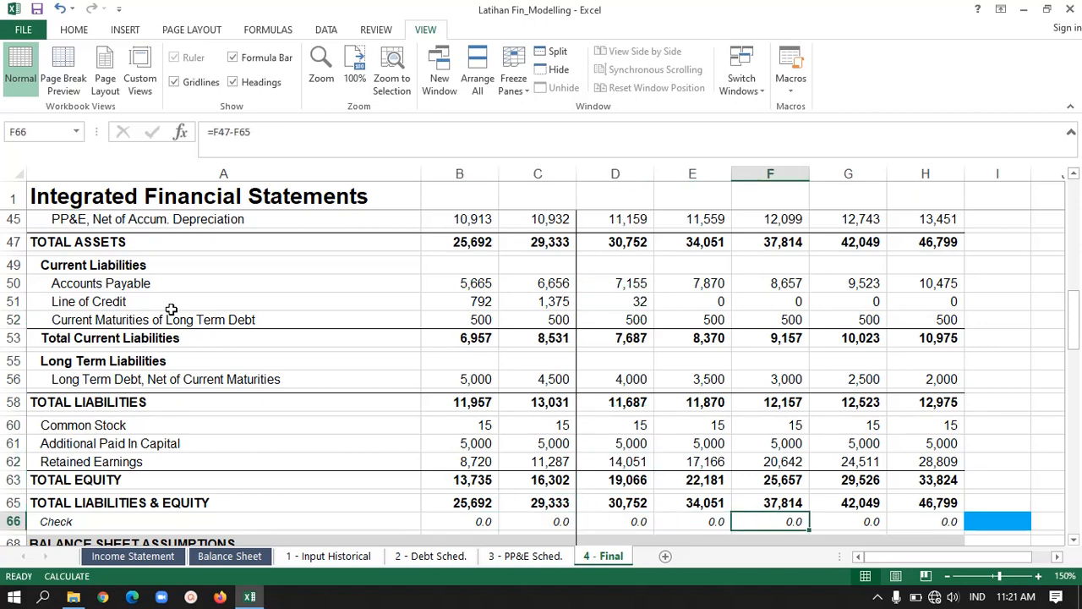
pyautogui.press('Left')
pyautogui.press('Left')
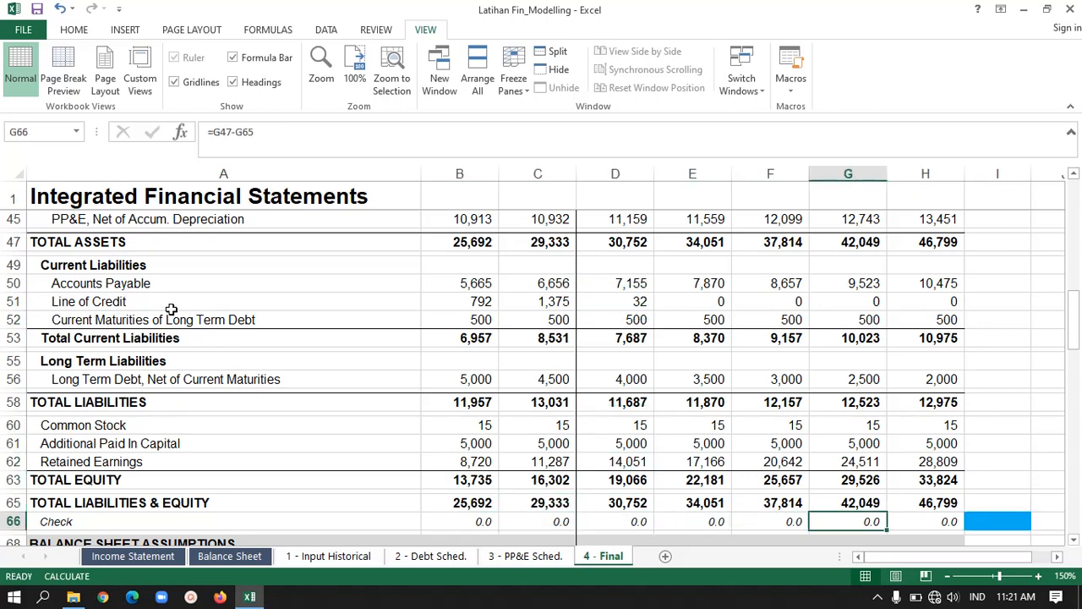
# - Go back along the balance check row to its label in A66 and inspect the 20X2 check formula in C66
pyautogui.press('Left')
pyautogui.press('Down')
pyautogui.press('Left')
pyautogui.press('Left')
pyautogui.press('Left')
pyautogui.press('Left')
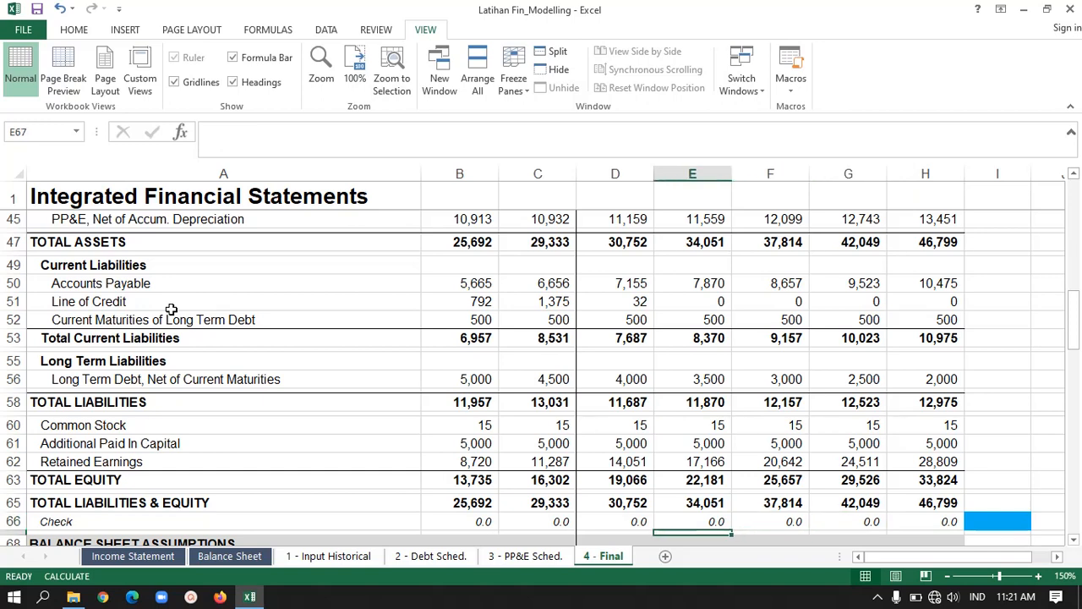
pyautogui.press('Left')
pyautogui.press('Up')
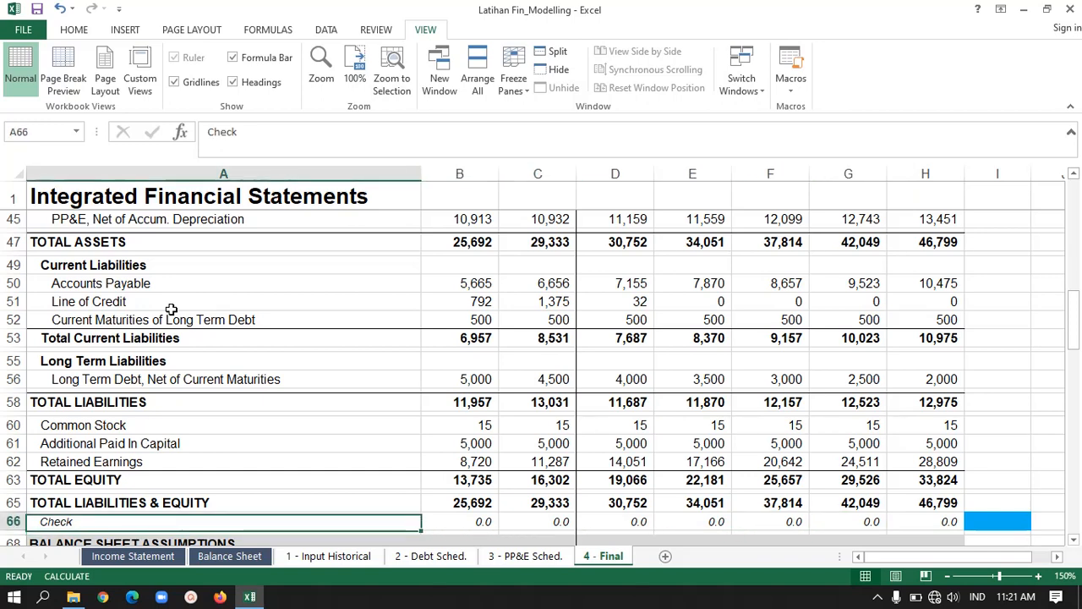
pyautogui.press('Right')
pyautogui.press('Right')
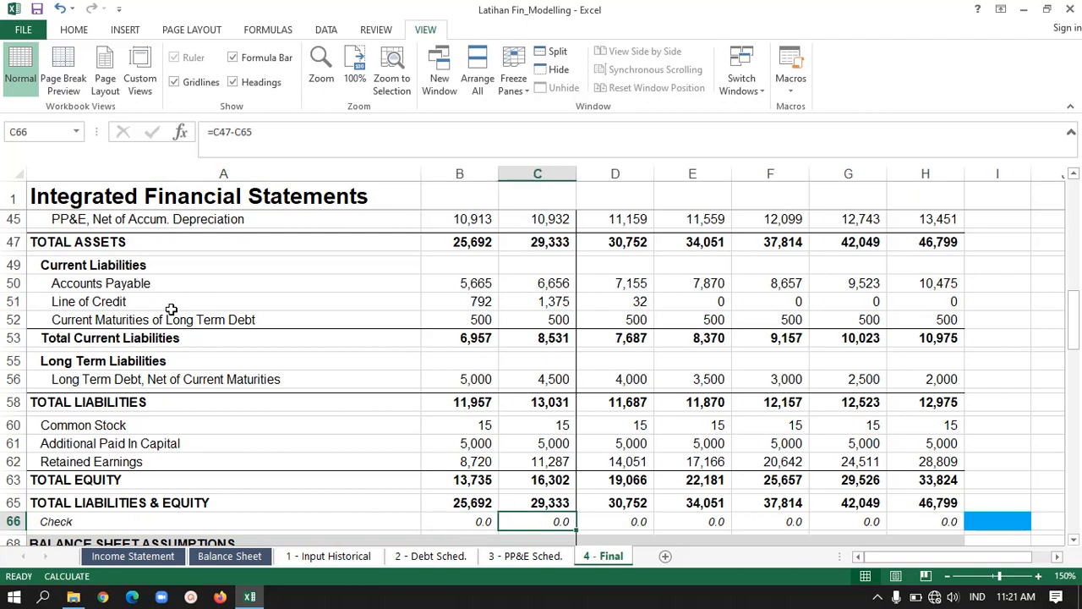
# - Go down column C through the Balance Sheet Assumptions and the Cash Flow Statement to the Debt Schedule header in row 106
pyautogui.press('Down')
pyautogui.press('Down')
pyautogui.press('Down')
pyautogui.press('Down')
pyautogui.press('Down')
pyautogui.press('Down')
pyautogui.press('Down')
pyautogui.press('Down')
pyautogui.press('Down')
pyautogui.press('Down')
pyautogui.press('Down')
pyautogui.press('Down')
pyautogui.press('Down')
pyautogui.press('Down')
pyautogui.press('Down')
pyautogui.press('Down')
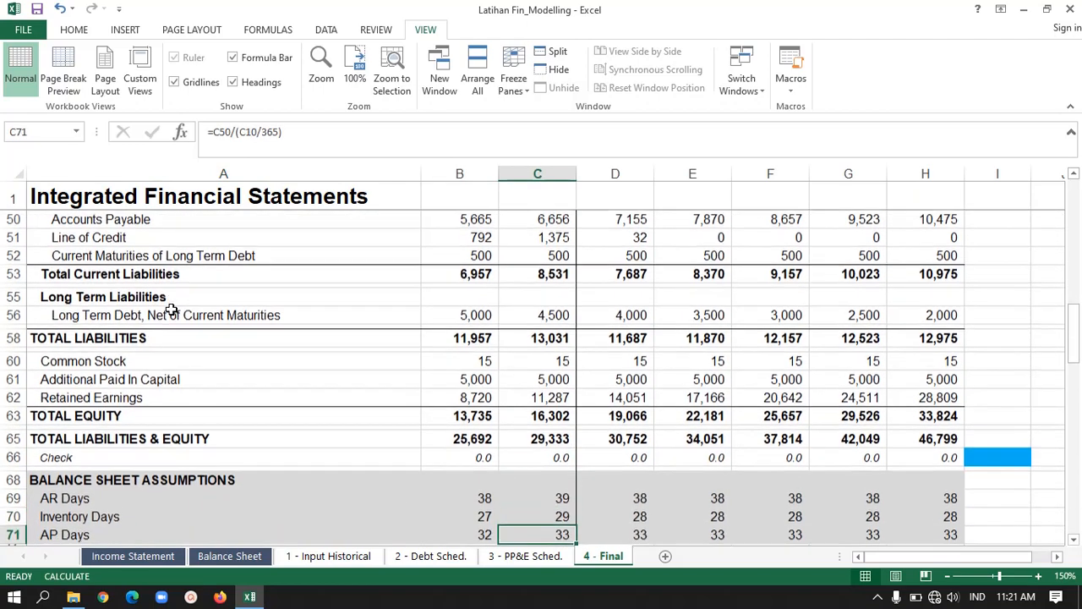
pyautogui.press('Down')
pyautogui.press('Down')
pyautogui.press('Down')
pyautogui.press('Down')
pyautogui.press('Down')
pyautogui.press('Down')
pyautogui.press('Down')
pyautogui.press('Down')
pyautogui.press('Down')
pyautogui.press('Down')
pyautogui.press('Down')
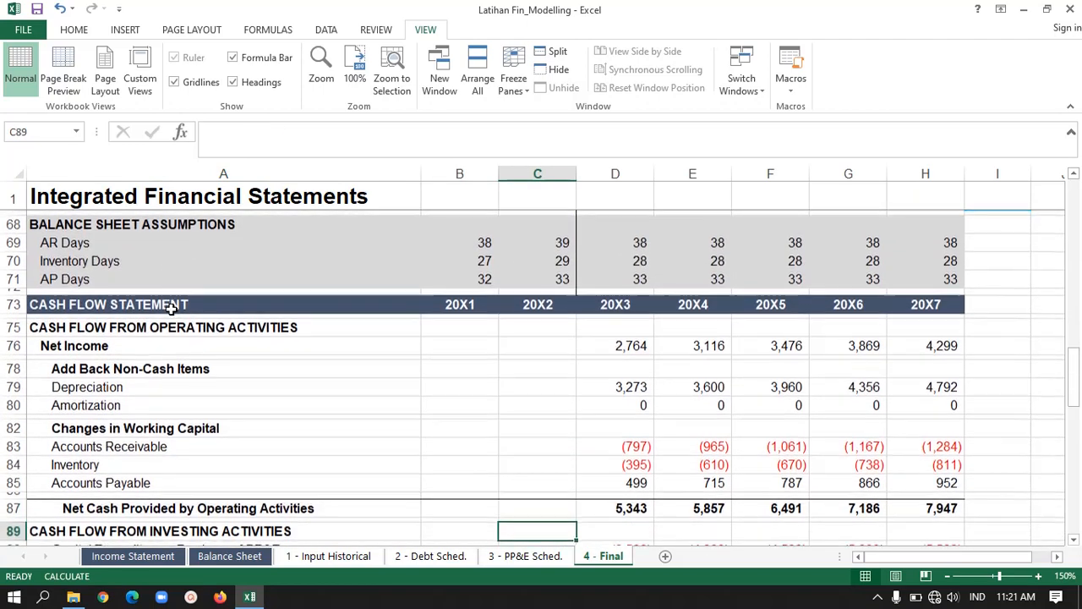
pyautogui.press('Down')
pyautogui.press('Down')
pyautogui.press('Down')
pyautogui.press('Down')
pyautogui.press('Down')
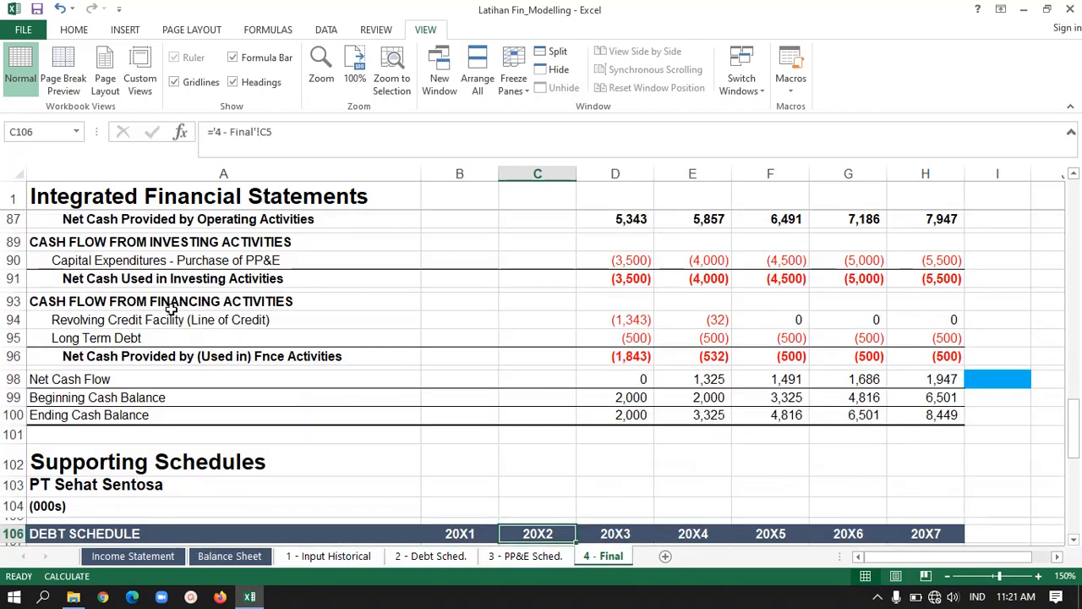
# - Go back up the Cash Flow Statement from the Debt Schedule header to the Cash Flow from Operating Activities section
pyautogui.press('Up')
pyautogui.press('Up')
pyautogui.press('Up')
pyautogui.press('Up')
pyautogui.press('Up')
pyautogui.press('Up')
pyautogui.press('Up')
pyautogui.press('Up')
pyautogui.press('Up')
pyautogui.press('Up')
pyautogui.press('Up')
pyautogui.press('Up')
pyautogui.press('Up')
pyautogui.press('Up')
pyautogui.press('Up')
pyautogui.press('Up')
pyautogui.press('Up')
pyautogui.press('Up')
pyautogui.press('Up')
pyautogui.press('Up')
pyautogui.press('Up')
pyautogui.press('Up')
pyautogui.press('Up')
pyautogui.press('Up')
pyautogui.press('Up')
pyautogui.press('Up')
pyautogui.press('Up')
pyautogui.press('Up')
pyautogui.press('Up')
pyautogui.press('Up')
pyautogui.press('Up')
pyautogui.press('Up')
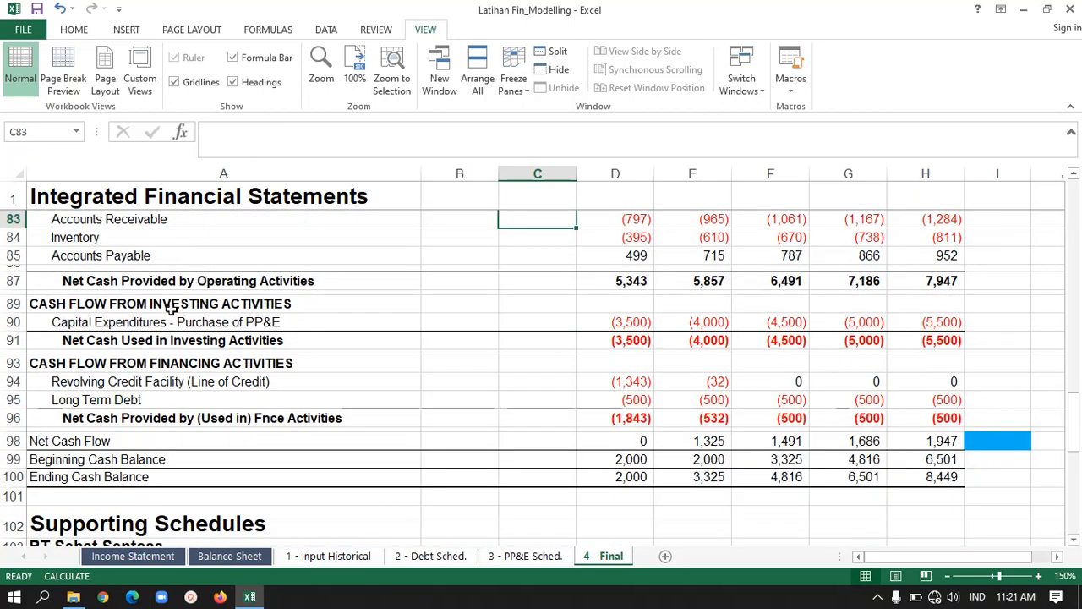
# - Go down the operating, investing and financing sections of the Cash Flow Statement to the cash balance rows
pyautogui.press('Left')
pyautogui.press('Down')
pyautogui.press('Down')
pyautogui.press('Down')
pyautogui.press('Down')
pyautogui.press('Down')
pyautogui.press('Down')
pyautogui.press('Down')
pyautogui.press('Down')
pyautogui.press('Down')
pyautogui.press('Down')
pyautogui.press('Down')
pyautogui.press('Down')
pyautogui.press('Down')
pyautogui.press('Down')
pyautogui.press('Down')
pyautogui.press('Down')
pyautogui.press('Down')
pyautogui.press('Down')
pyautogui.press('Down')
pyautogui.press('Down')
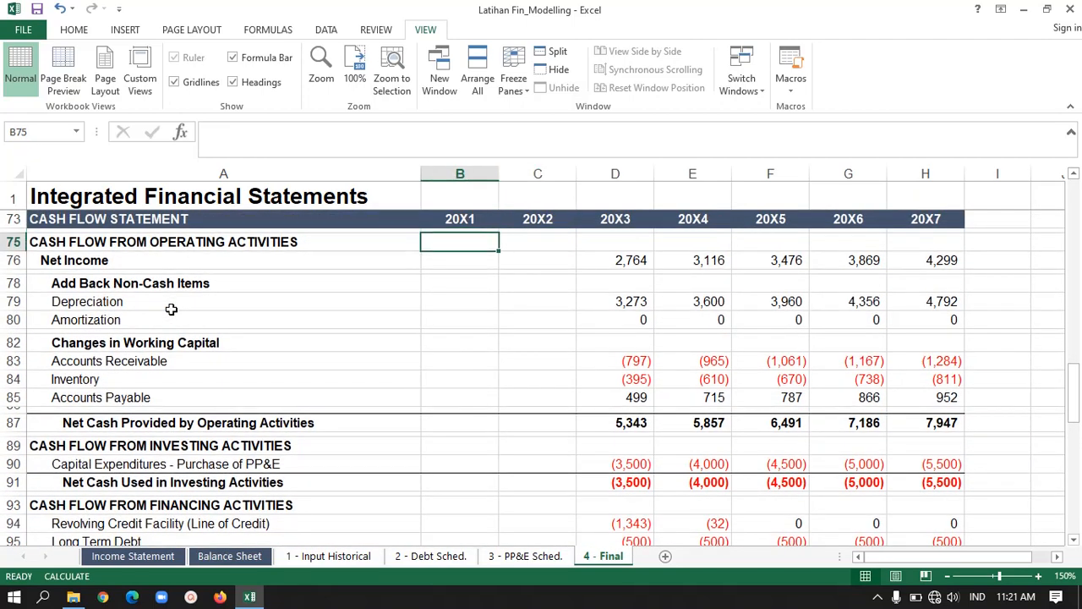
pyautogui.press('Right')
pyautogui.press('Up')
pyautogui.press('Up')
pyautogui.press('Up')
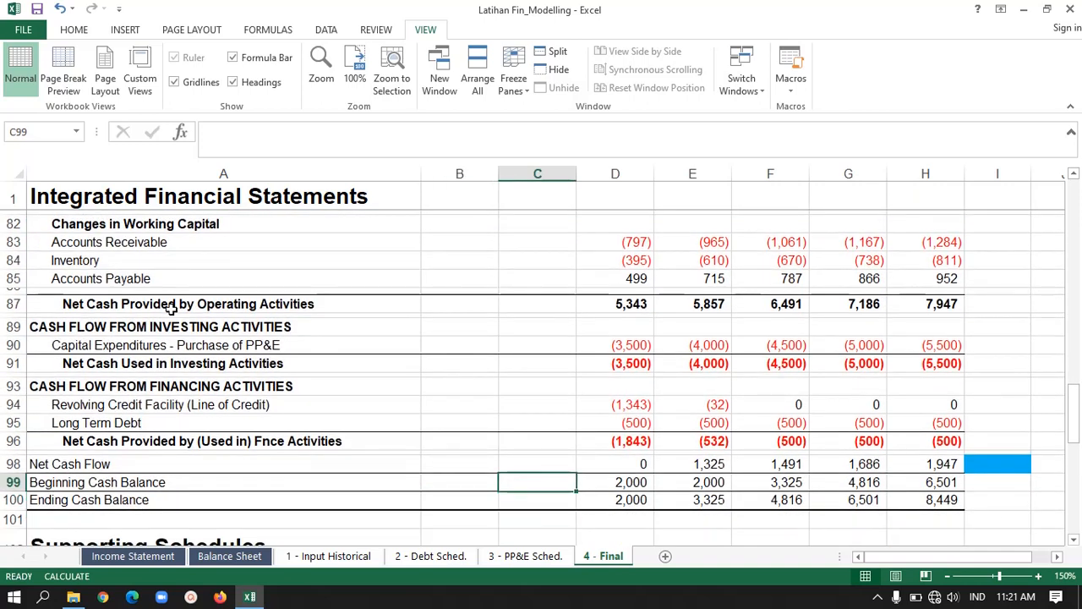
# - Review the Net Cash Flow formulas in row 98 from 20X3 onward, selecting E98:H98 to highlight 20X4 through 20X7
pyautogui.press('Right')
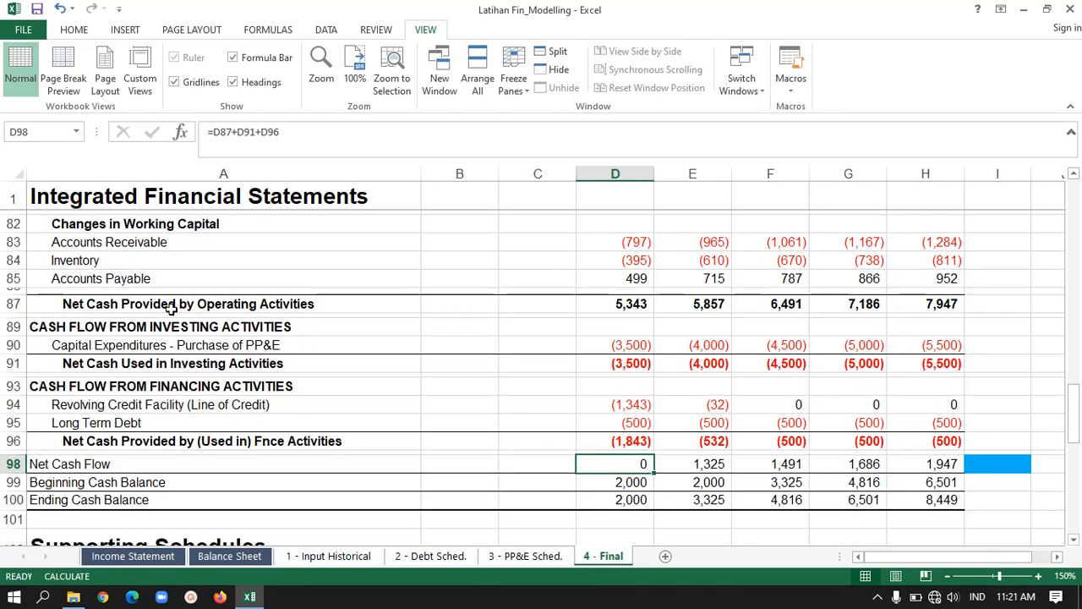
pyautogui.press('Right')
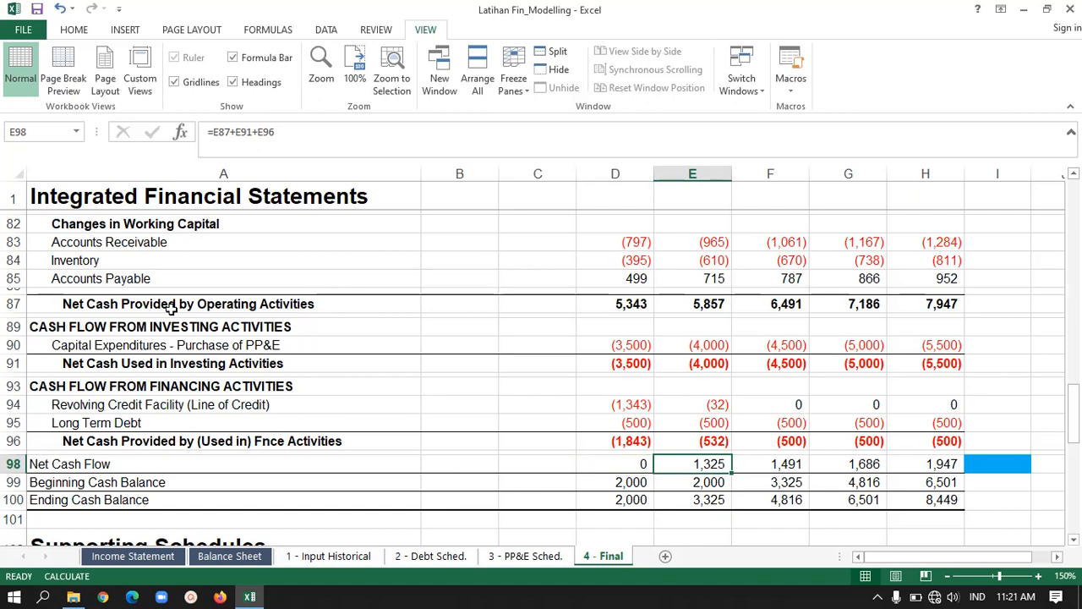
pyautogui.hotkey('shift', 'Right')
pyautogui.hotkey('shift', 'Right')
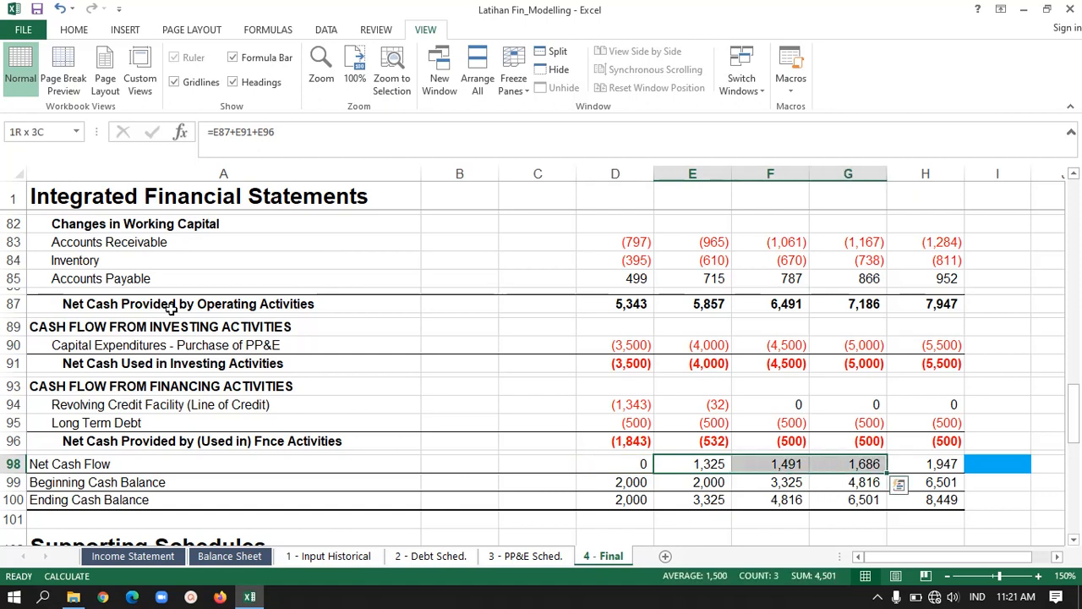
pyautogui.hotkey('shift', 'Right')
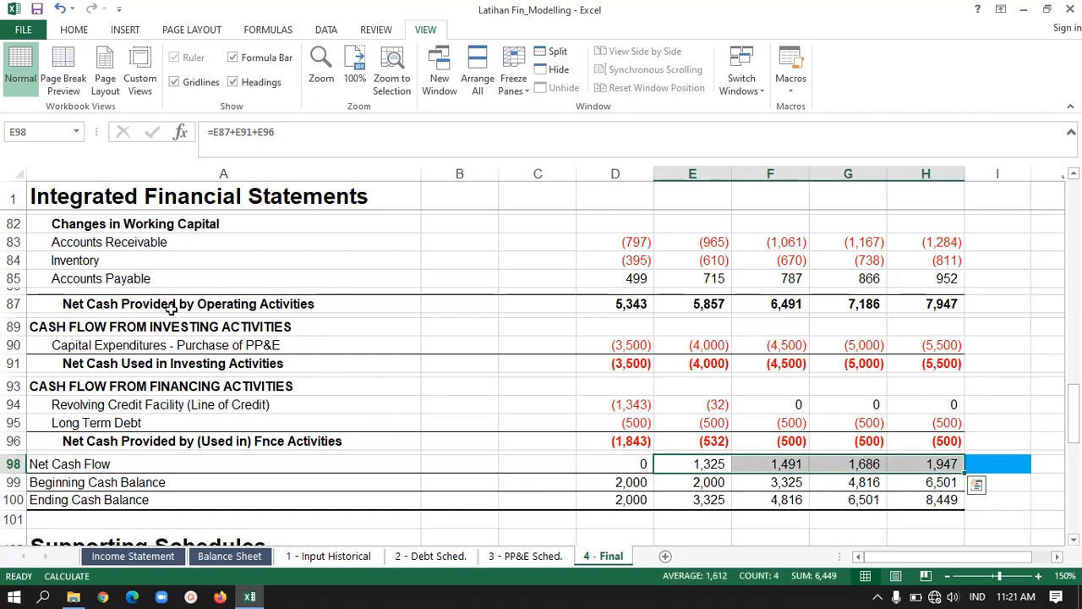
pyautogui.press('Left')
pyautogui.press('Right')
pyautogui.press('Right')
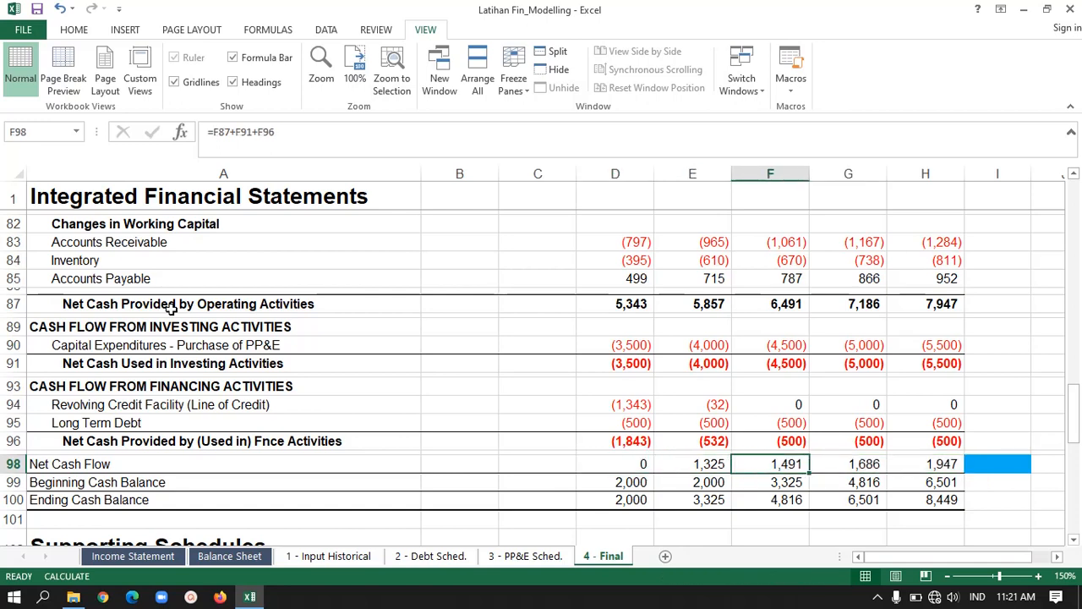
pyautogui.press('Left')
pyautogui.press('Right')
pyautogui.press('Right')
pyautogui.press('Right')
# - Inspect the 20X7 Beginning Cash Balance in H99 and select the Ending Cash Balance figures in E100:H100
pyautogui.press('Down')
pyautogui.press('Down')
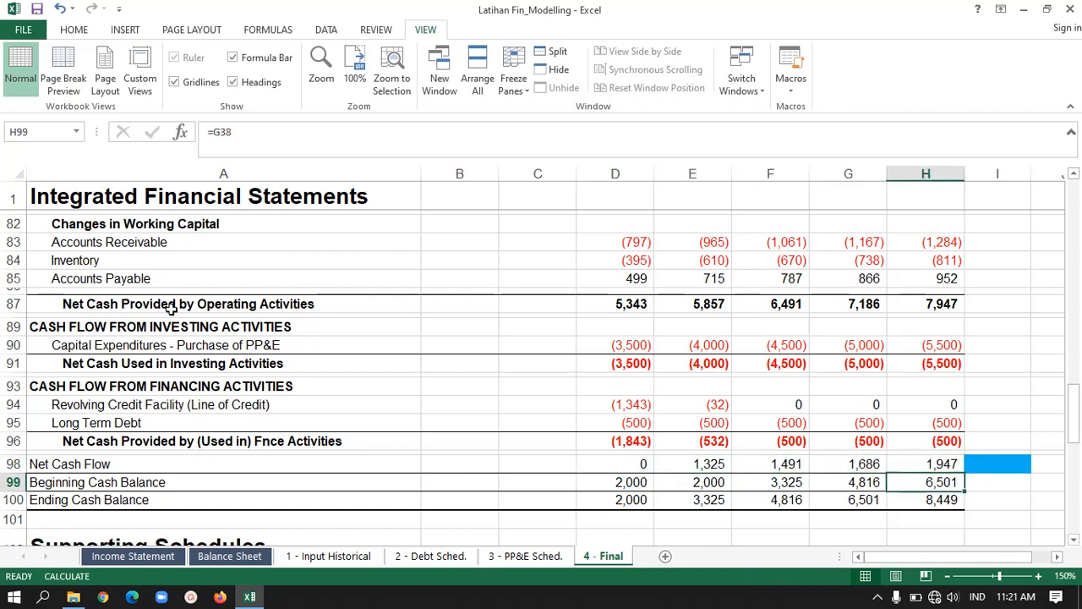
pyautogui.press('Left')
pyautogui.press('Left')
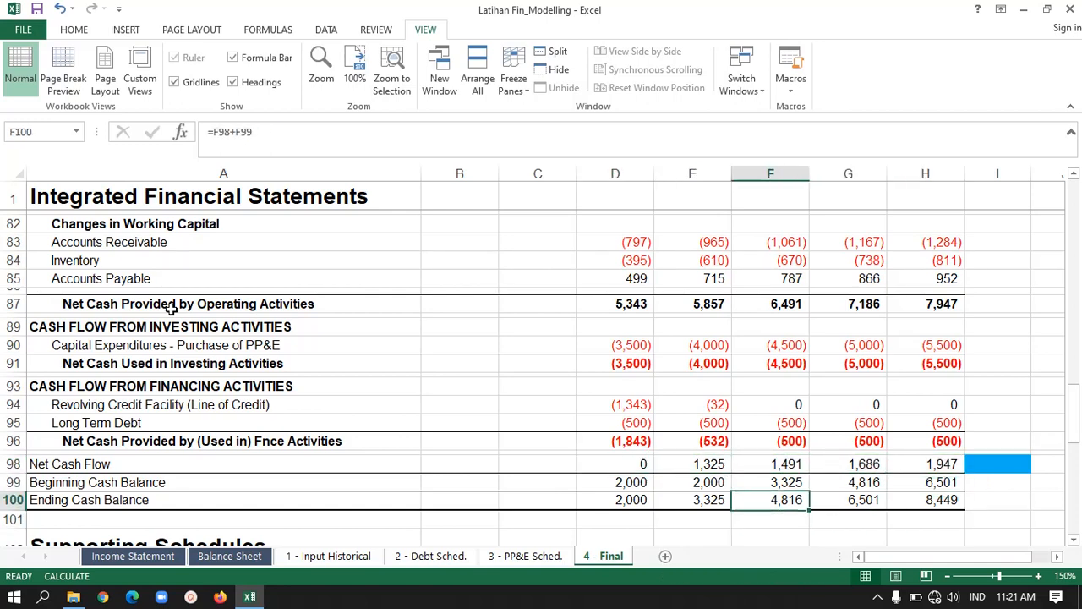
pyautogui.press('Left')
pyautogui.hotkey('shift', 'Up')
pyautogui.hotkey('shift', 'Down')
pyautogui.hotkey('shift', 'Right')
pyautogui.hotkey('shift', 'Right')
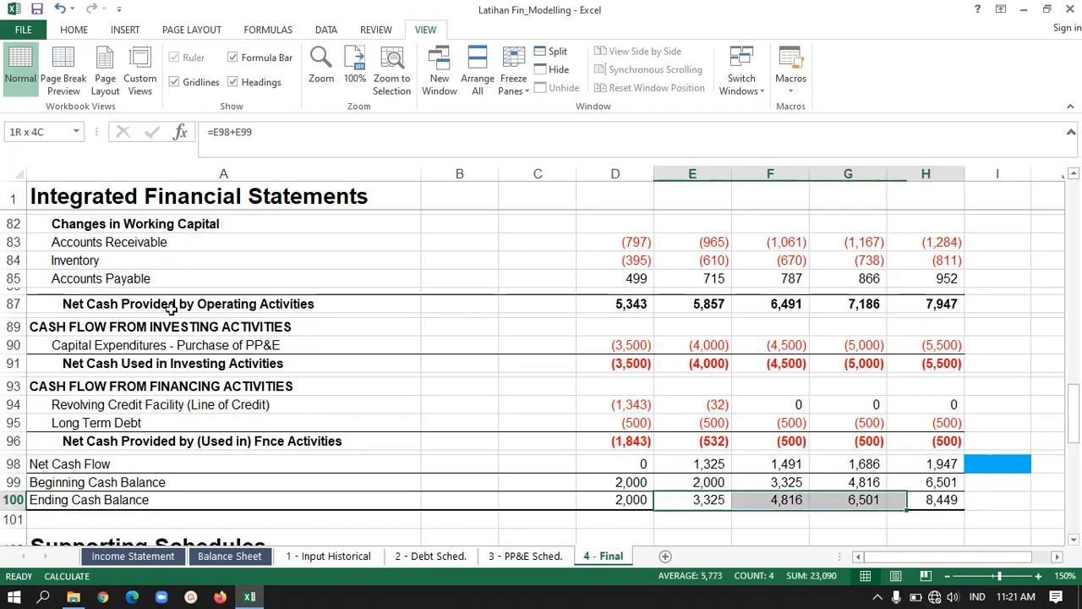
pyautogui.hotkey('shift', 'Right')
pyautogui.hotkey('shift', 'Down')
# - Go down column E from the Ending Cash Balance through the Debt Schedule, past the Current Portion of Long Term Debt
pyautogui.press('Down')
pyautogui.press('Down')
pyautogui.press('Down')
pyautogui.press('Down')
pyautogui.press('Down')
pyautogui.press('Down')
pyautogui.press('Down')
pyautogui.press('Down')
pyautogui.press('Down')
pyautogui.press('Down')
pyautogui.press('Down')
pyautogui.press('Down')
pyautogui.press('Down')
pyautogui.press('Down')
pyautogui.press('Down')
pyautogui.press('Down')
pyautogui.press('Down')
pyautogui.press('Down')
pyautogui.press('Down')
pyautogui.press('Down')
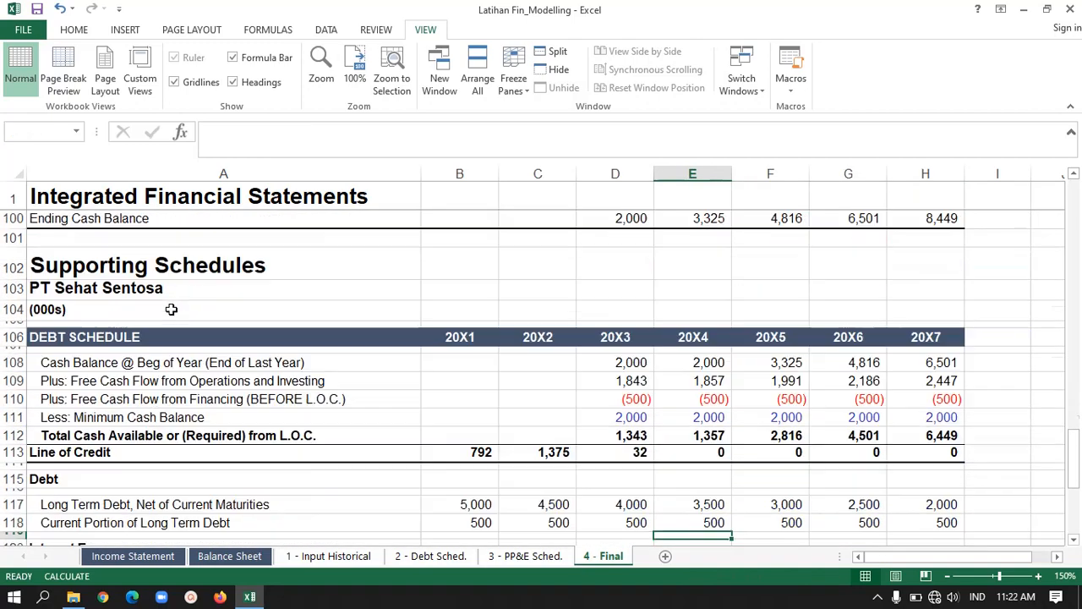
# - Go down column E through the Interest Expense rows and the PP&E Schedule to the ending net PP&E in E138
pyautogui.press('Down')
pyautogui.press('Down')
pyautogui.press('Down')
pyautogui.press('Down')
pyautogui.press('Down')
pyautogui.press('Down')
pyautogui.press('Down')
pyautogui.press('Down')
pyautogui.press('Down')
pyautogui.press('Down')
pyautogui.press('Down')
pyautogui.press('Down')
pyautogui.press('Down')
pyautogui.press('Down')
pyautogui.press('Down')
pyautogui.press('Down')
pyautogui.press('Down')
pyautogui.press('Down')
pyautogui.press('Down')
pyautogui.press('Down')
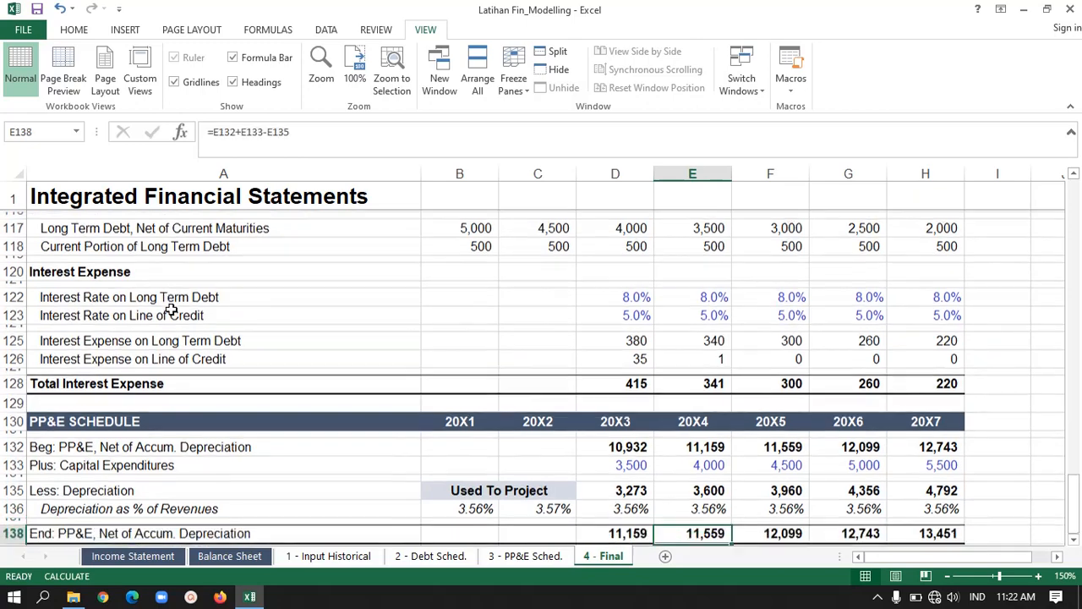
# - Check the rows below the PP&E Schedule for further content, and return to the Income Statement at the start of the sheet
pyautogui.press('Down')
pyautogui.press('Down')
pyautogui.press('Down')
pyautogui.press('Down')
pyautogui.press('Down')
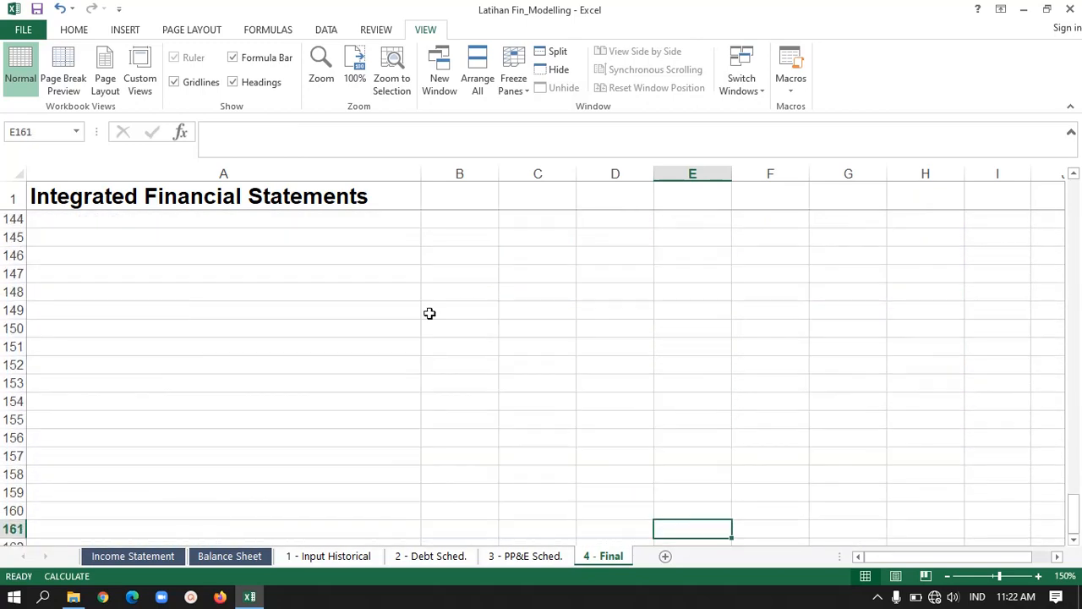
pyautogui.moveTo(1076, 510); pyautogui.dragTo(1066, 135)
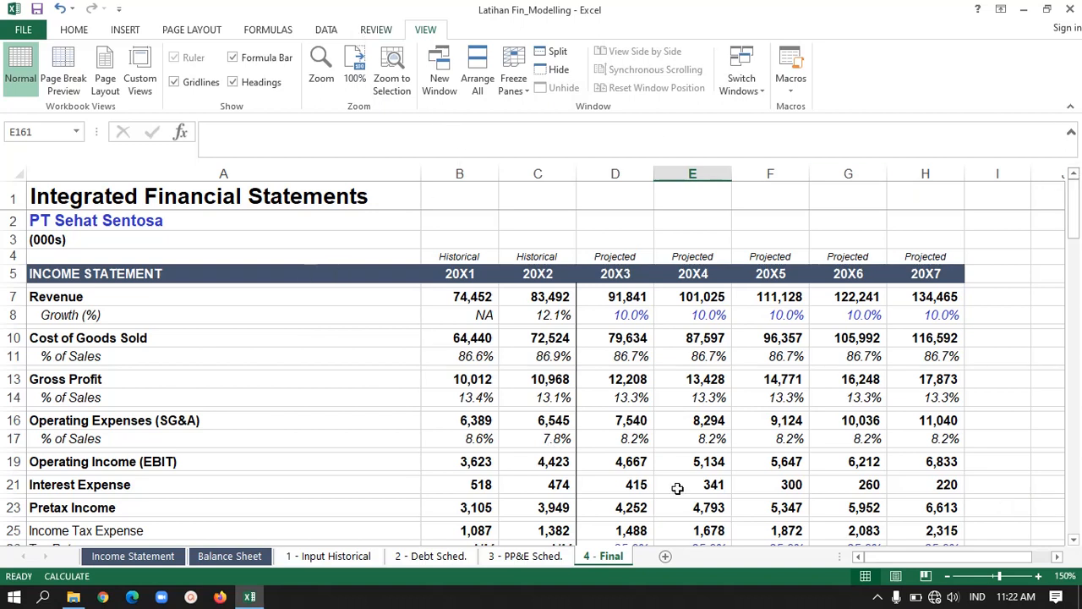
pyautogui.click(878, 598)
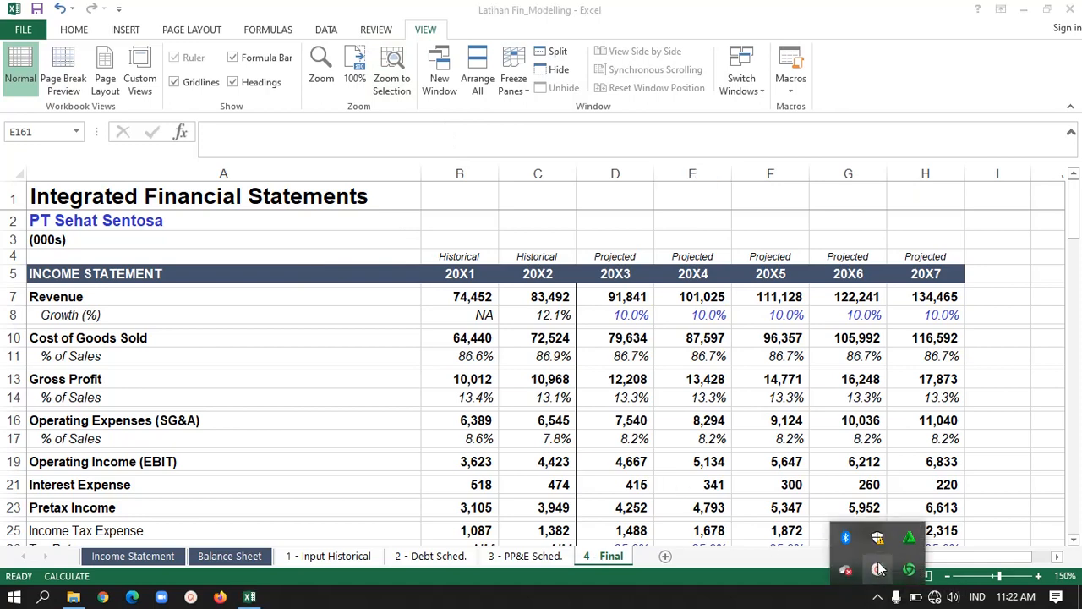